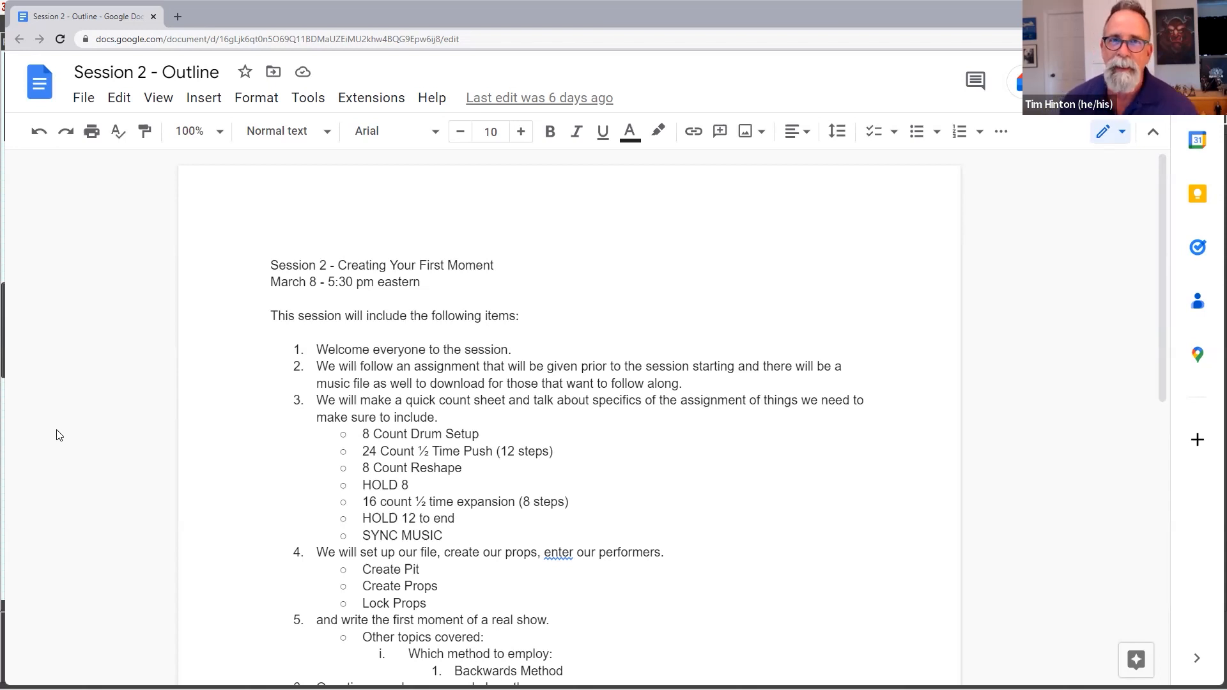
Step: Read through the Session 2 outline, covering the session items, the drill assignment and the band's instrumentation list
{"action": "left_click_drag", "start_coordinate": [764, 367], "coordinate": [614, 485]}
{"action": "left_click", "coordinate": [607, 469]}
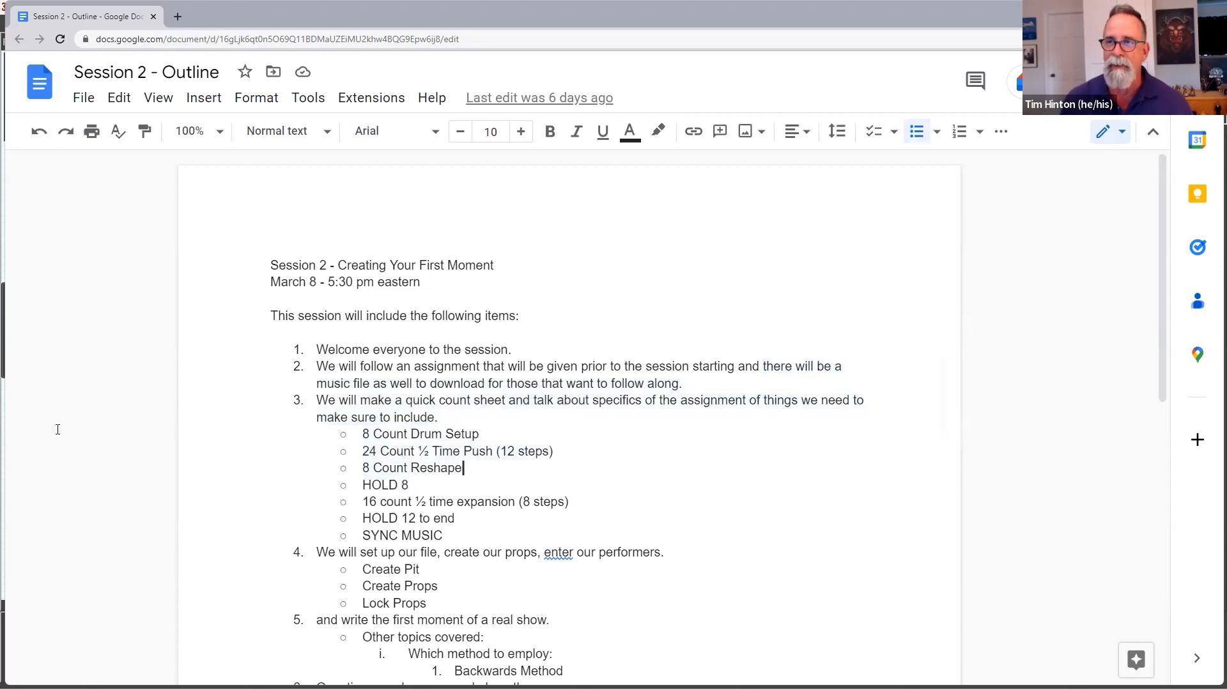
{"action": "left_click", "coordinate": [520, 349]}
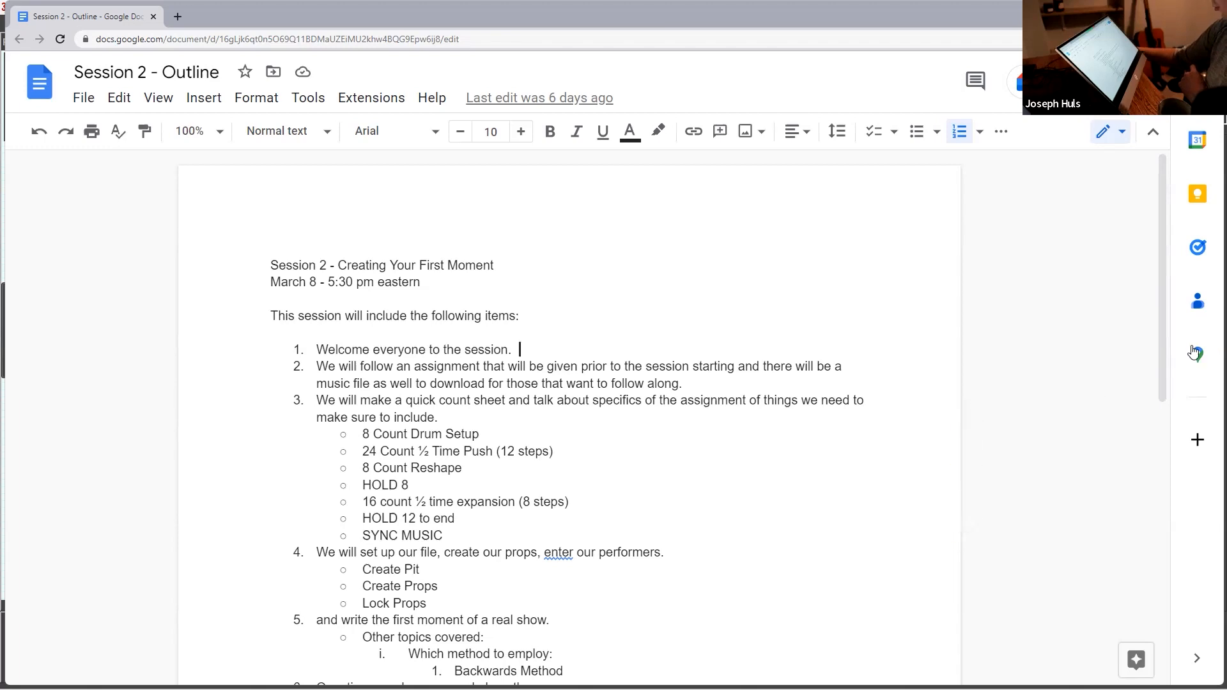
{"action": "scroll", "coordinate": [1164, 457], "scroll_direction": "down", "scroll_amount": 1}
{"action": "scroll", "coordinate": [1163, 457], "scroll_direction": "down", "scroll_amount": 7}
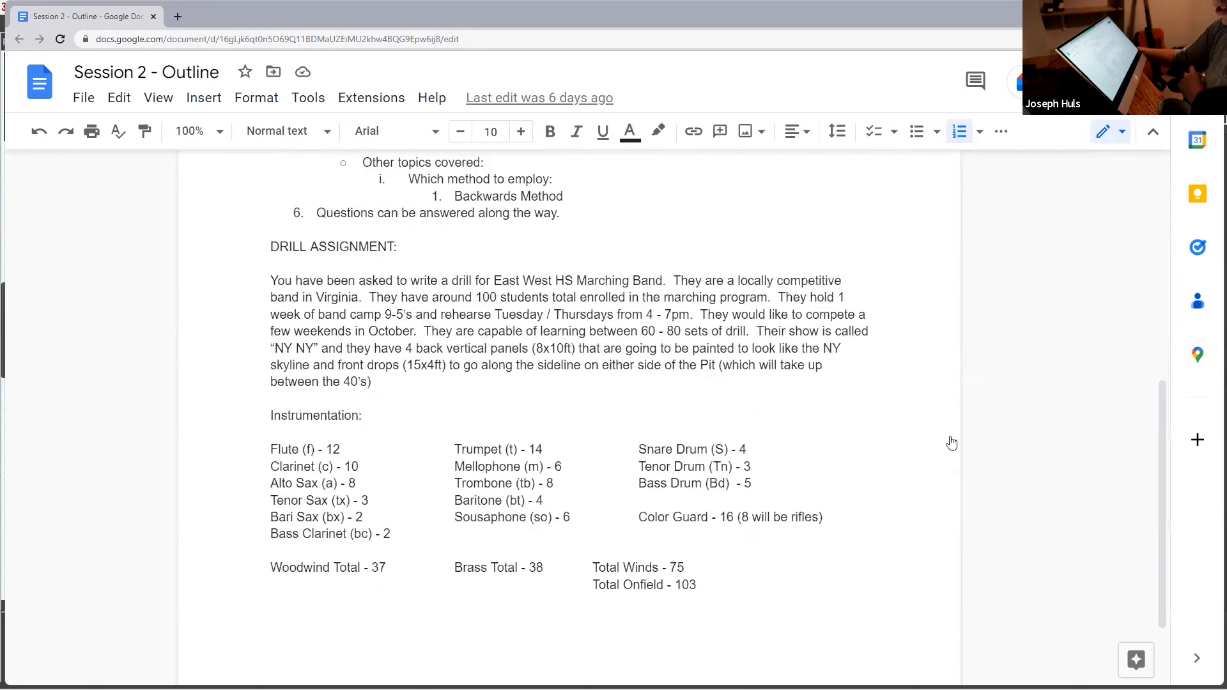
{"action": "left_click", "coordinate": [514, 384]}
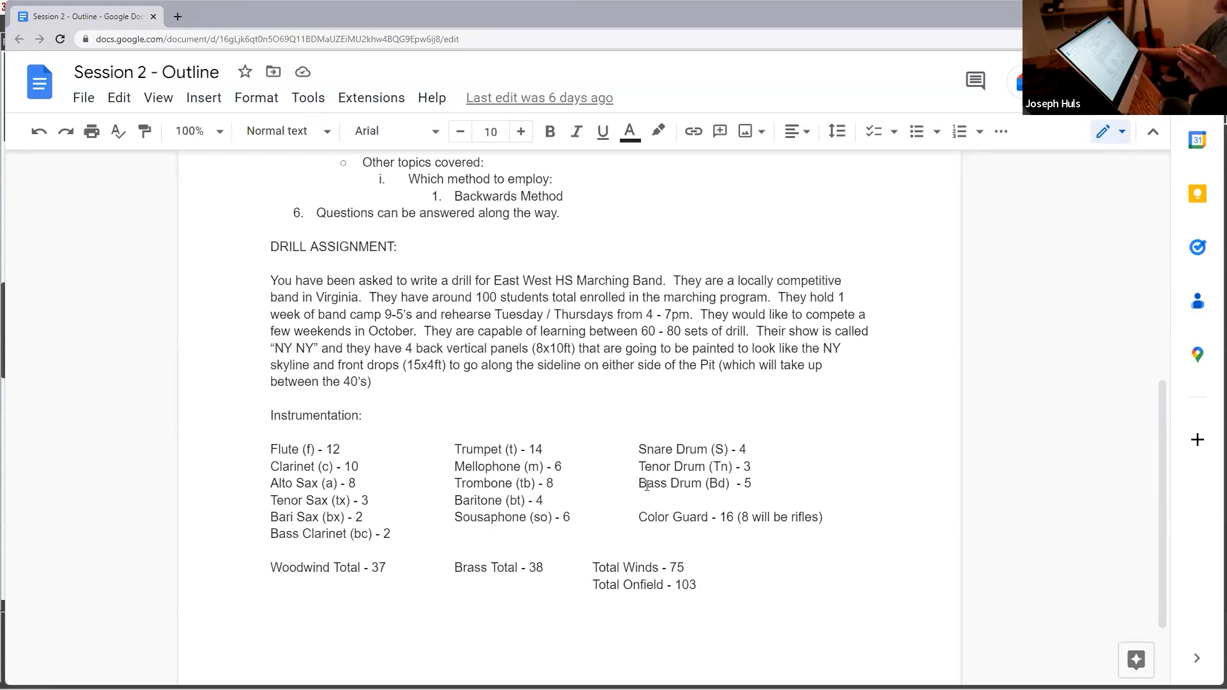
{"action": "scroll", "coordinate": [791, 493], "scroll_direction": "down", "scroll_amount": 2}
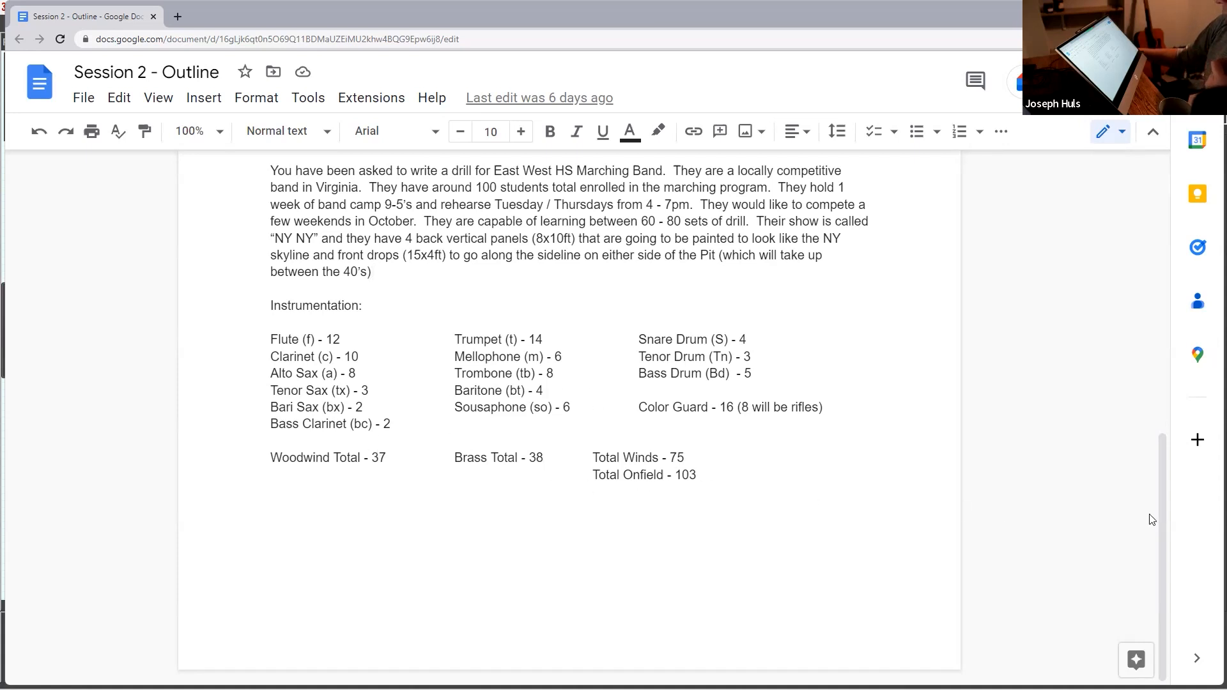
{"action": "left_click_drag", "start_coordinate": [1160, 520], "coordinate": [1162, 500]}
{"action": "scroll", "coordinate": [1145, 387], "scroll_direction": "up", "scroll_amount": 5}
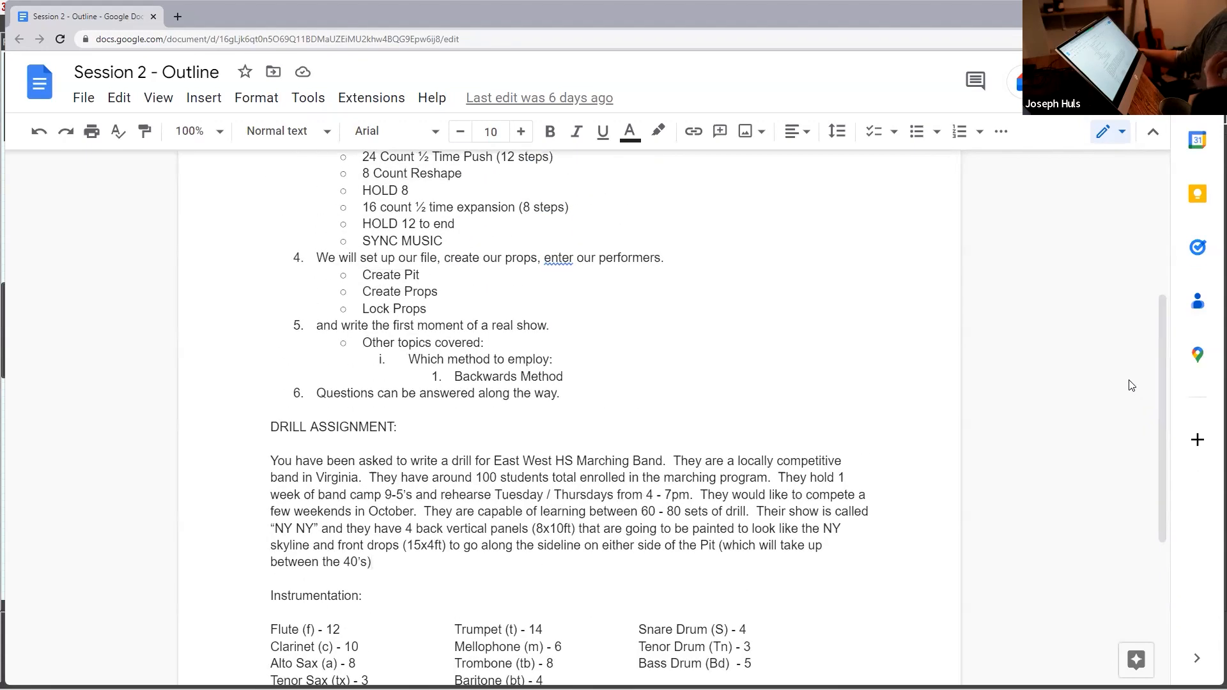
{"action": "left_click_drag", "start_coordinate": [1158, 391], "coordinate": [1154, 268]}
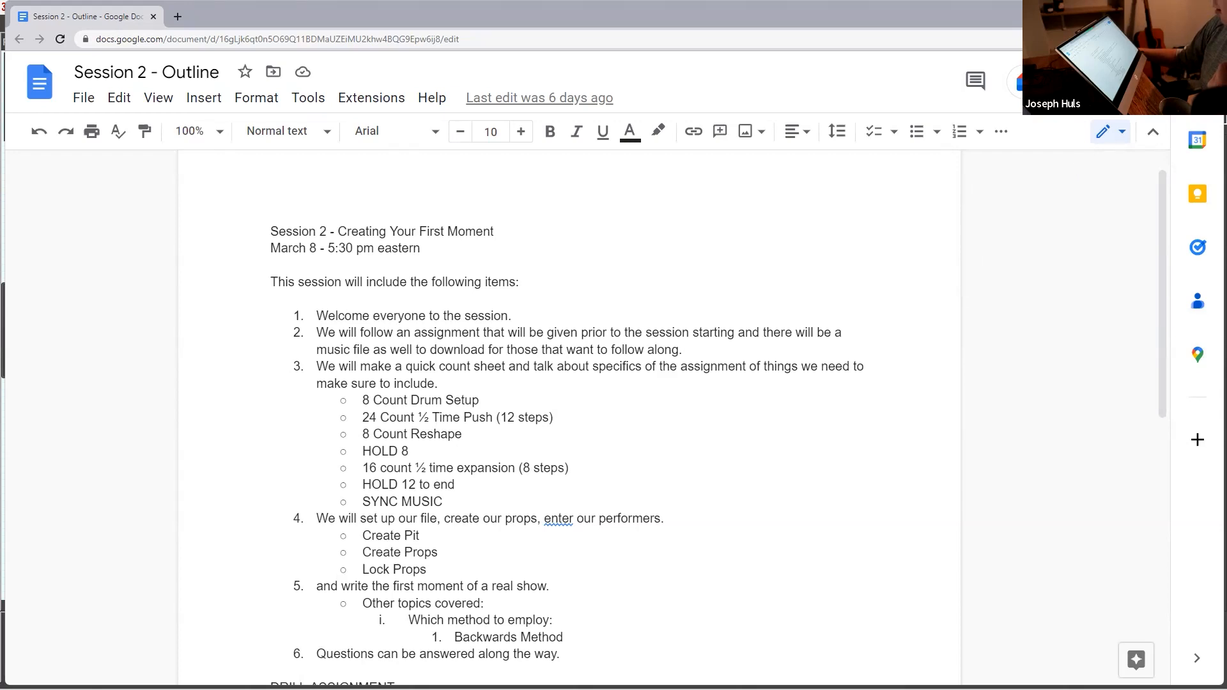
Step: Switch to the Practice Audio Score PDF in Adobe Acrobat, examine page 1 of the score and maximize the window
{"action": "mouse_move", "coordinate": [962, 689]}
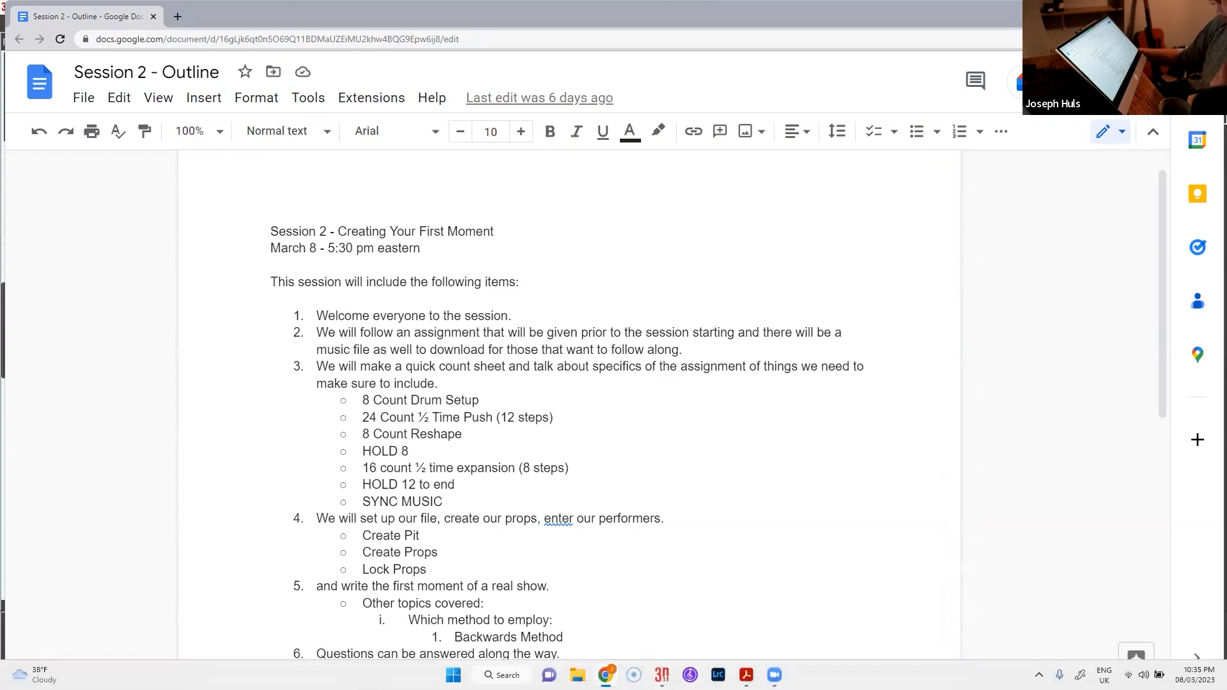
{"action": "left_click", "coordinate": [747, 675]}
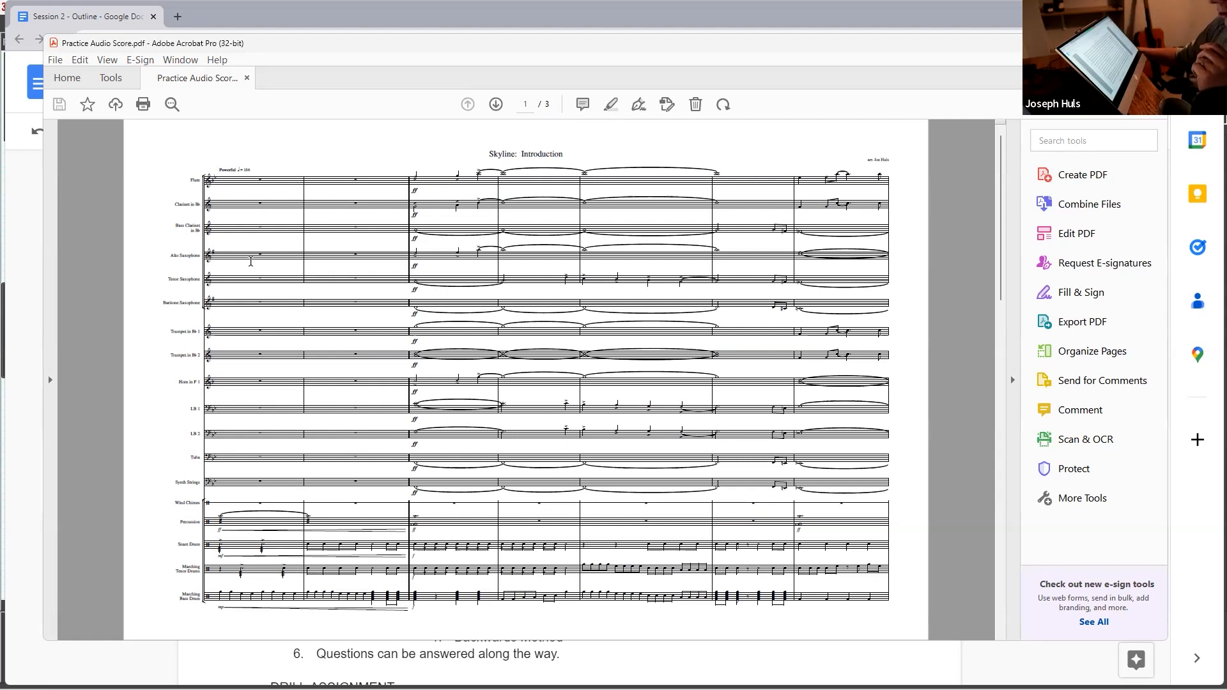
{"action": "scroll", "coordinate": [250, 169], "scroll_direction": "up", "scroll_amount": 3, "text": "ctrl"}
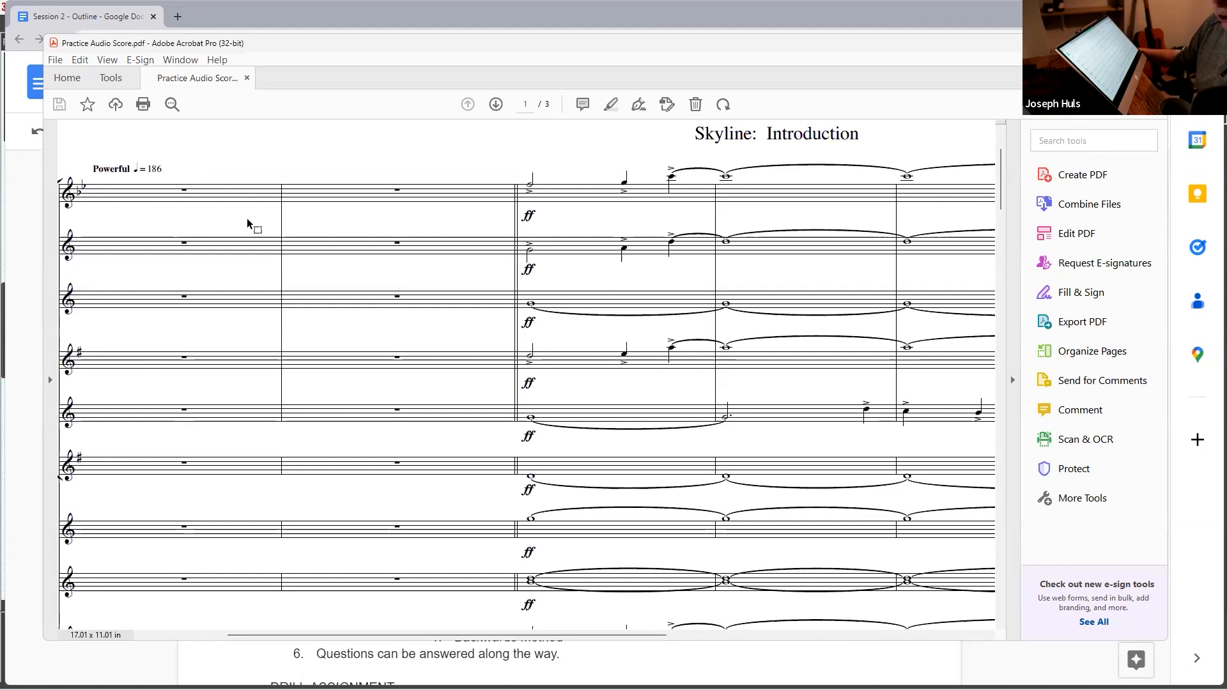
{"action": "scroll", "coordinate": [425, 271], "scroll_direction": "down", "scroll_amount": 1, "text": "ctrl"}
{"action": "scroll", "coordinate": [425, 268], "scroll_direction": "down", "scroll_amount": 2, "text": "ctrl"}
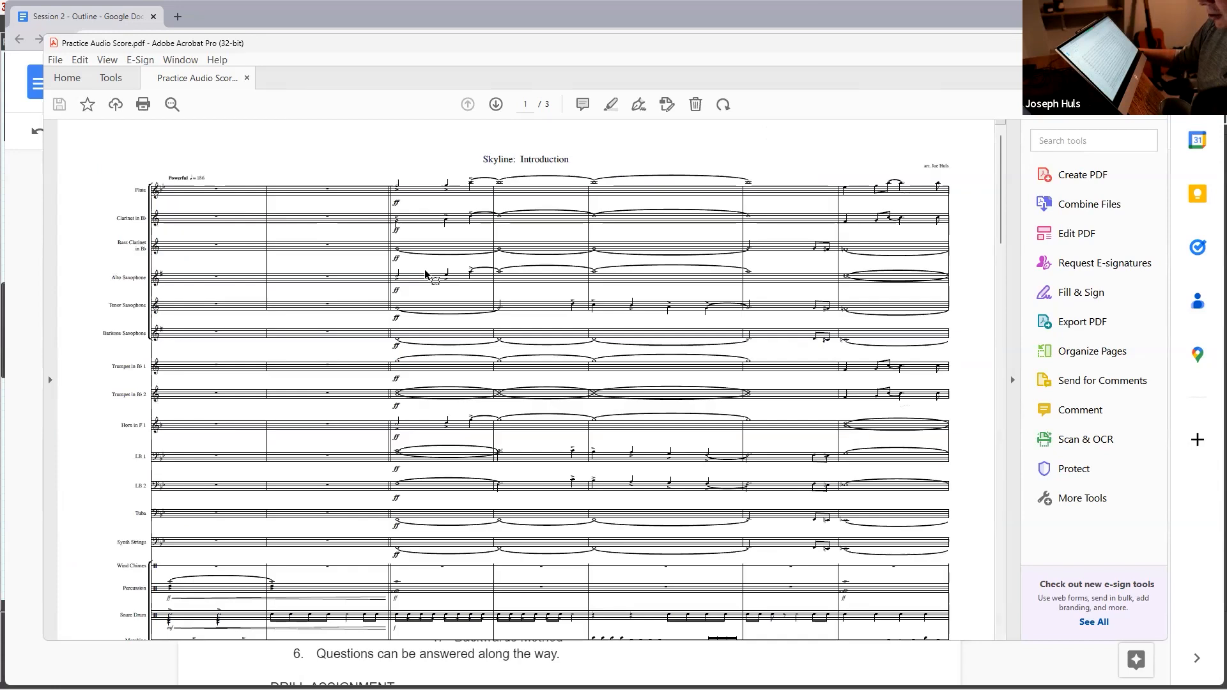
{"action": "scroll", "coordinate": [533, 289], "scroll_direction": "down", "scroll_amount": 1}
{"action": "scroll", "coordinate": [535, 289], "scroll_direction": "down", "scroll_amount": 1}
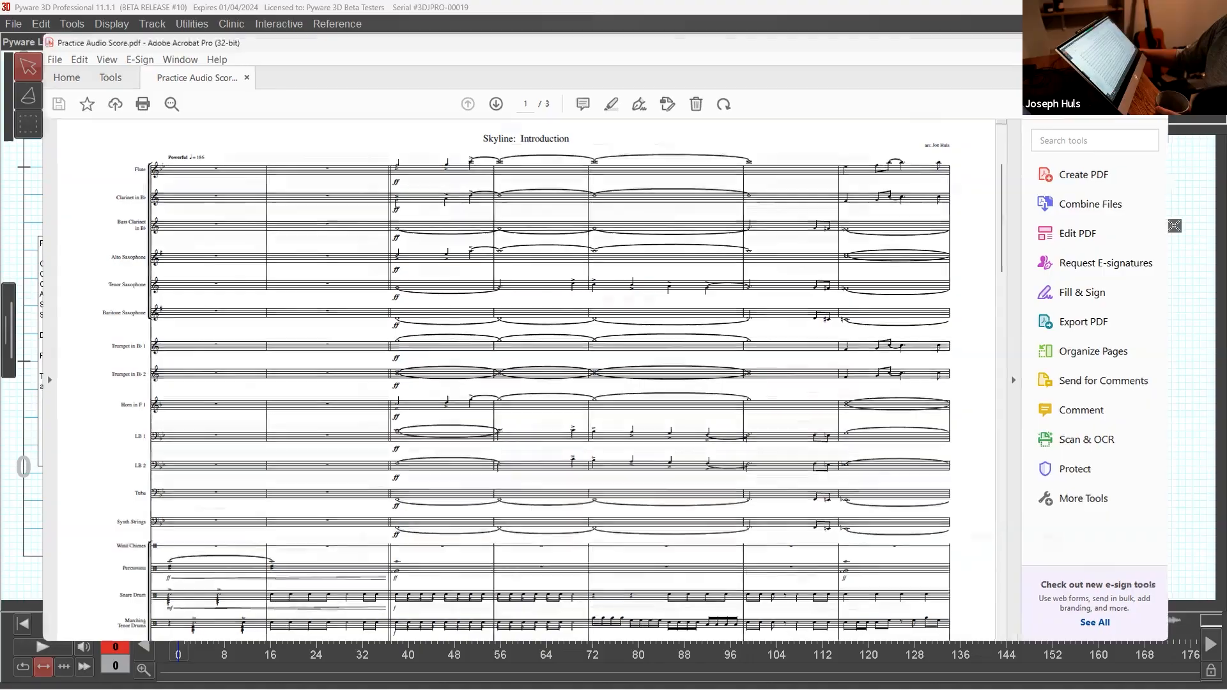
{"action": "left_click", "coordinate": [1124, 44]}
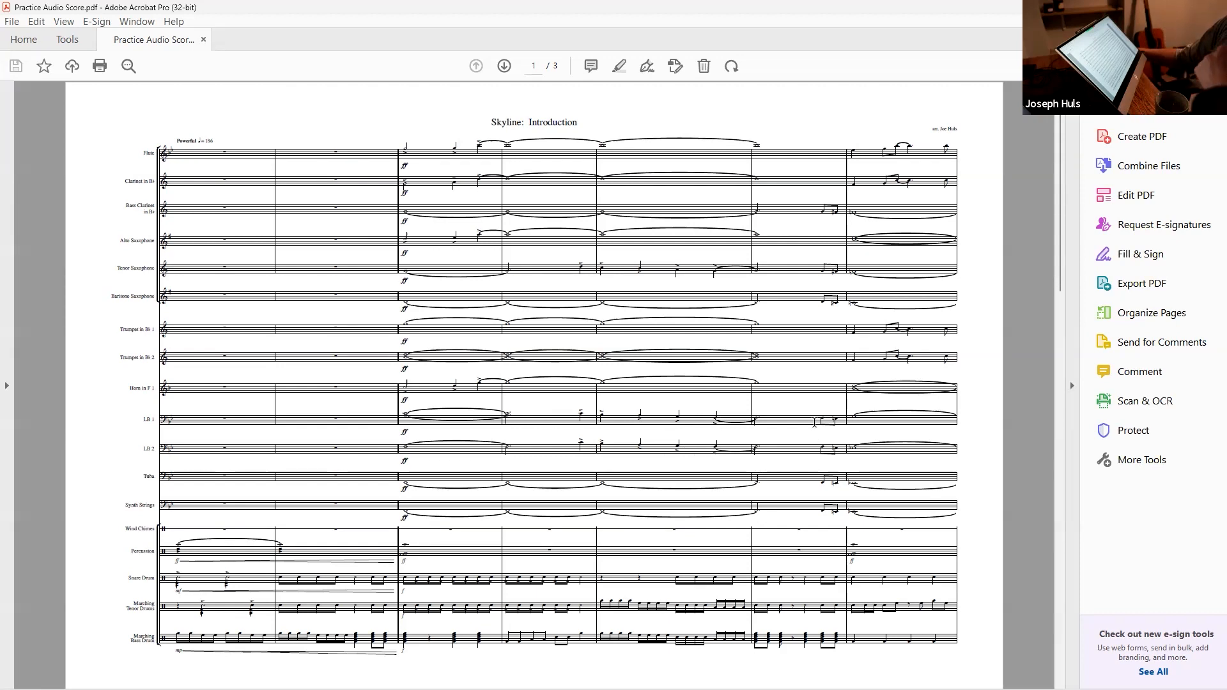
Step: Examine pages 2 and 3 of the Skyline: Introduction score, comparing the phrases across the page turn
{"action": "scroll", "coordinate": [701, 297], "scroll_direction": "down", "scroll_amount": 2}
{"action": "scroll", "coordinate": [701, 298], "scroll_direction": "up", "scroll_amount": 1}
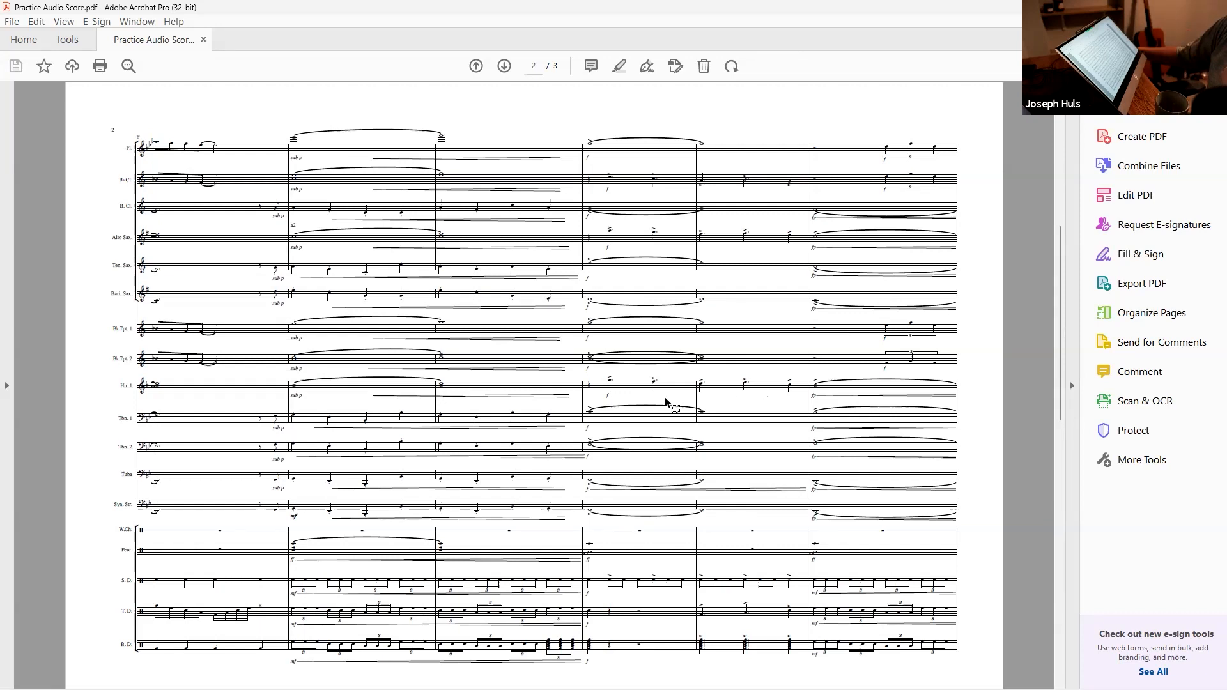
{"action": "scroll", "coordinate": [510, 439], "scroll_direction": "down", "scroll_amount": 2}
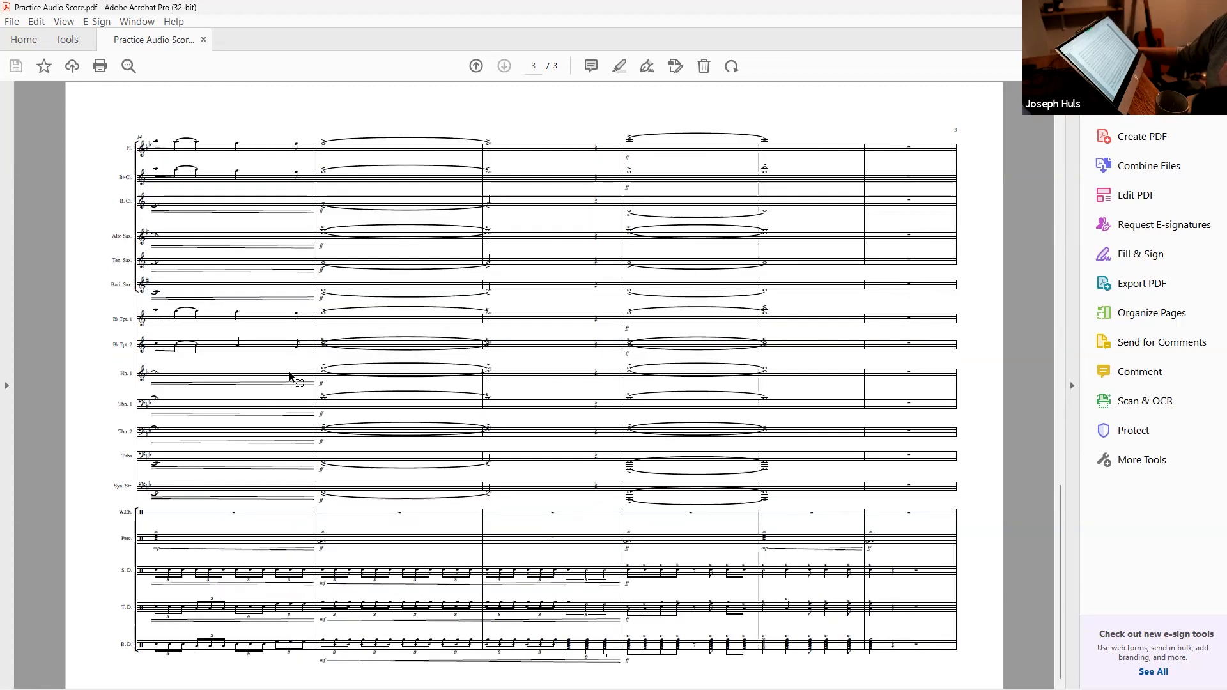
{"action": "scroll", "coordinate": [282, 382], "scroll_direction": "up", "scroll_amount": 2}
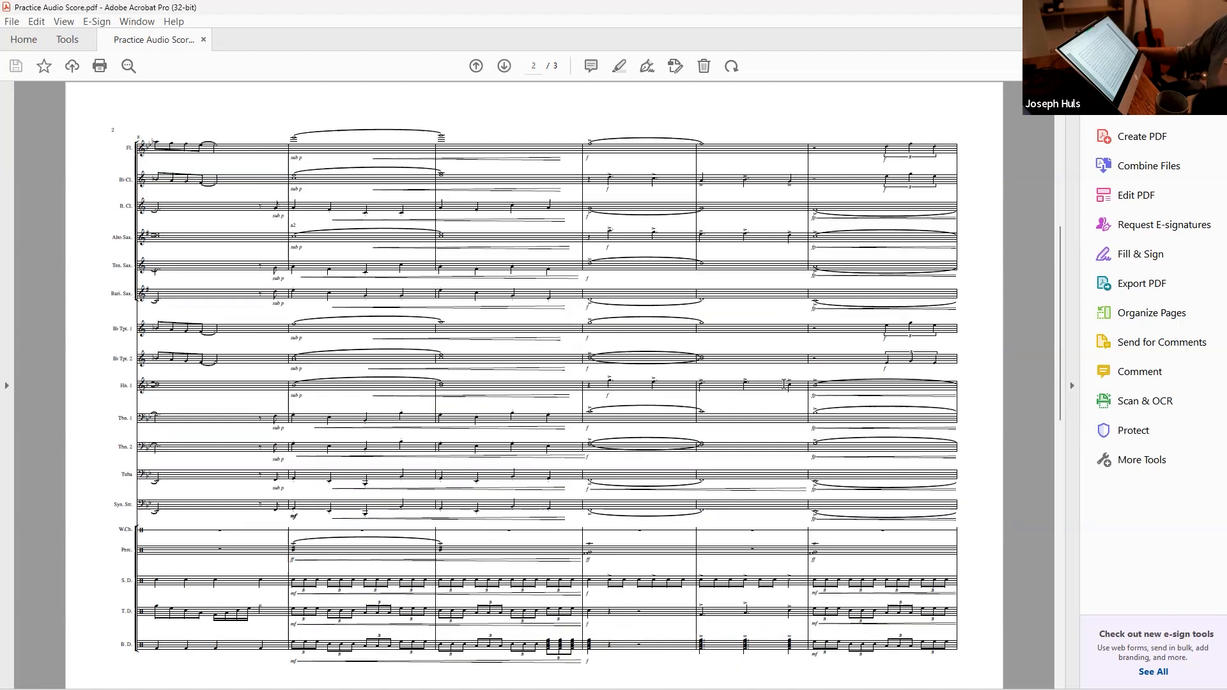
{"action": "scroll", "coordinate": [784, 385], "scroll_direction": "down", "scroll_amount": 2}
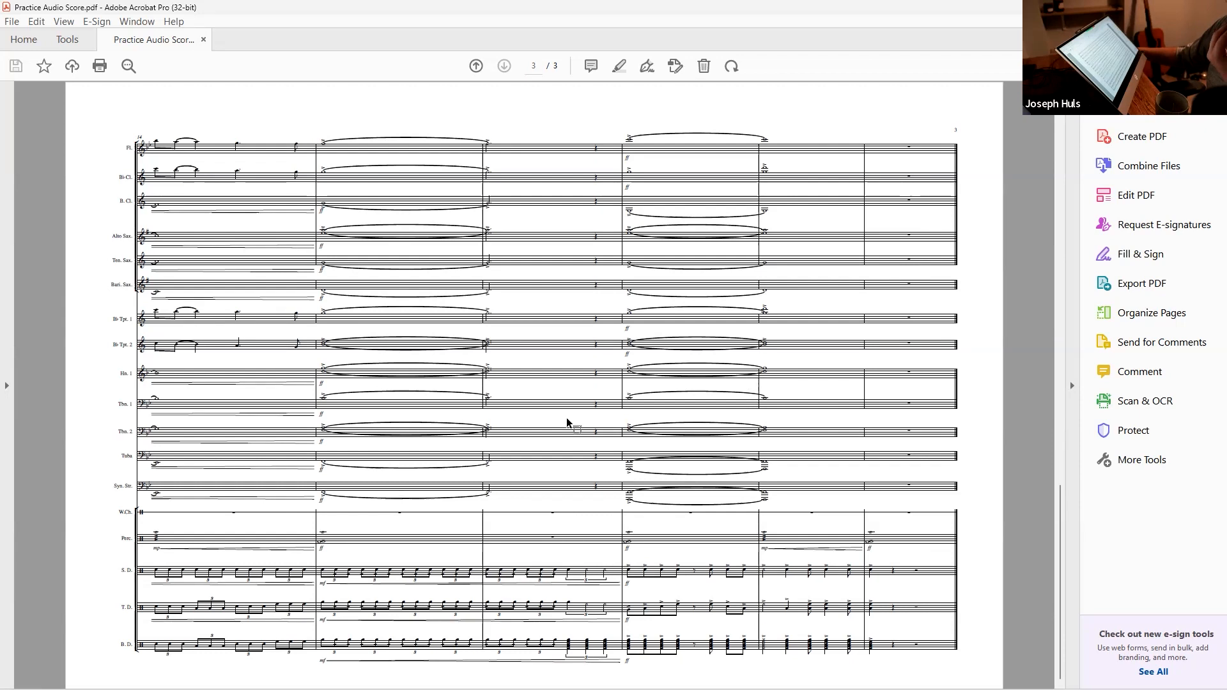
{"action": "scroll", "coordinate": [535, 422], "scroll_direction": "up", "scroll_amount": 2}
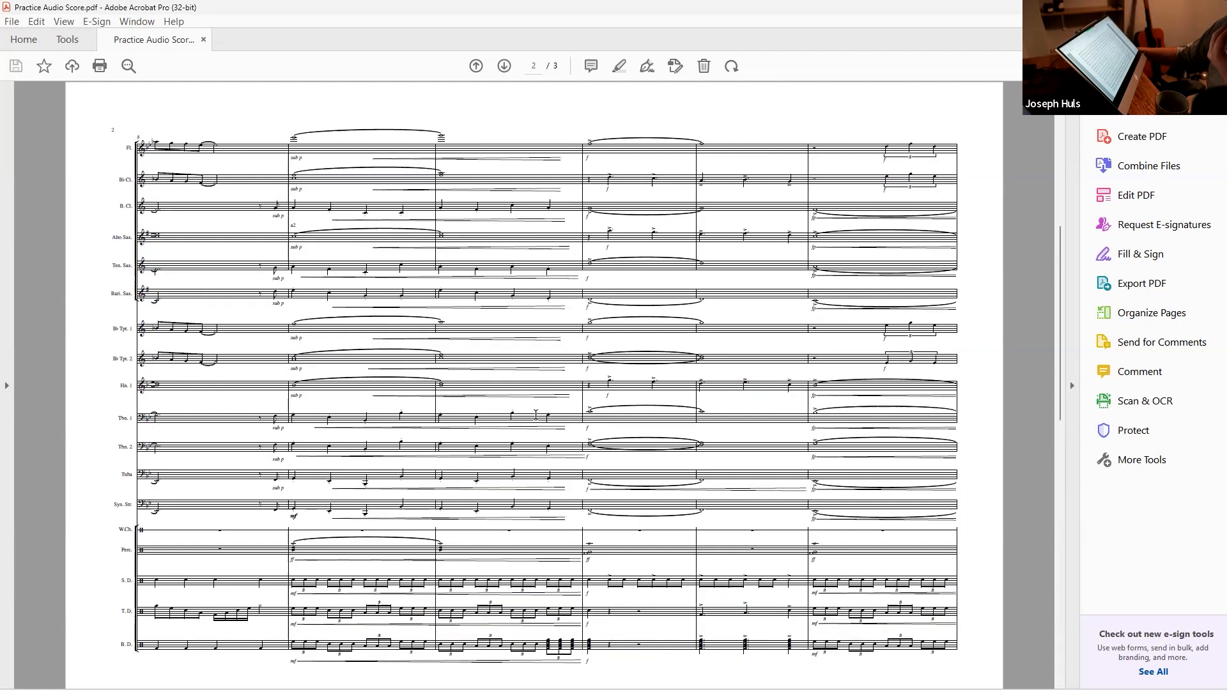
{"action": "scroll", "coordinate": [570, 436], "scroll_direction": "down", "scroll_amount": 2}
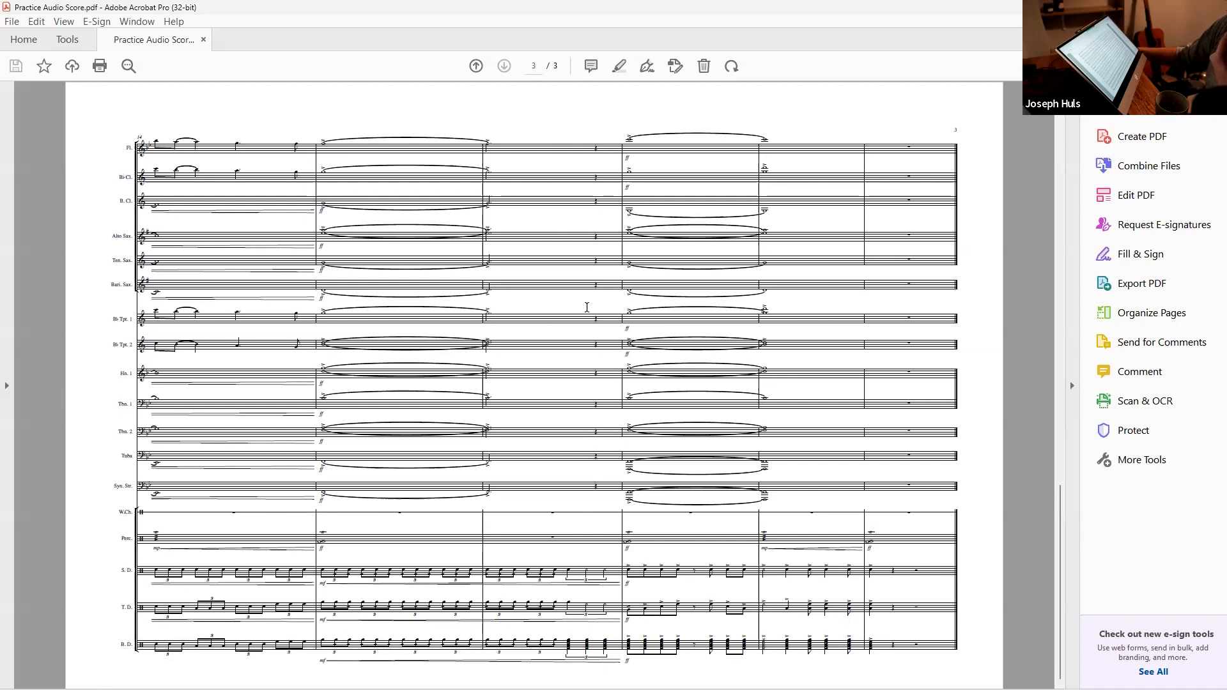
{"action": "scroll", "coordinate": [754, 360], "scroll_direction": "up", "scroll_amount": 2}
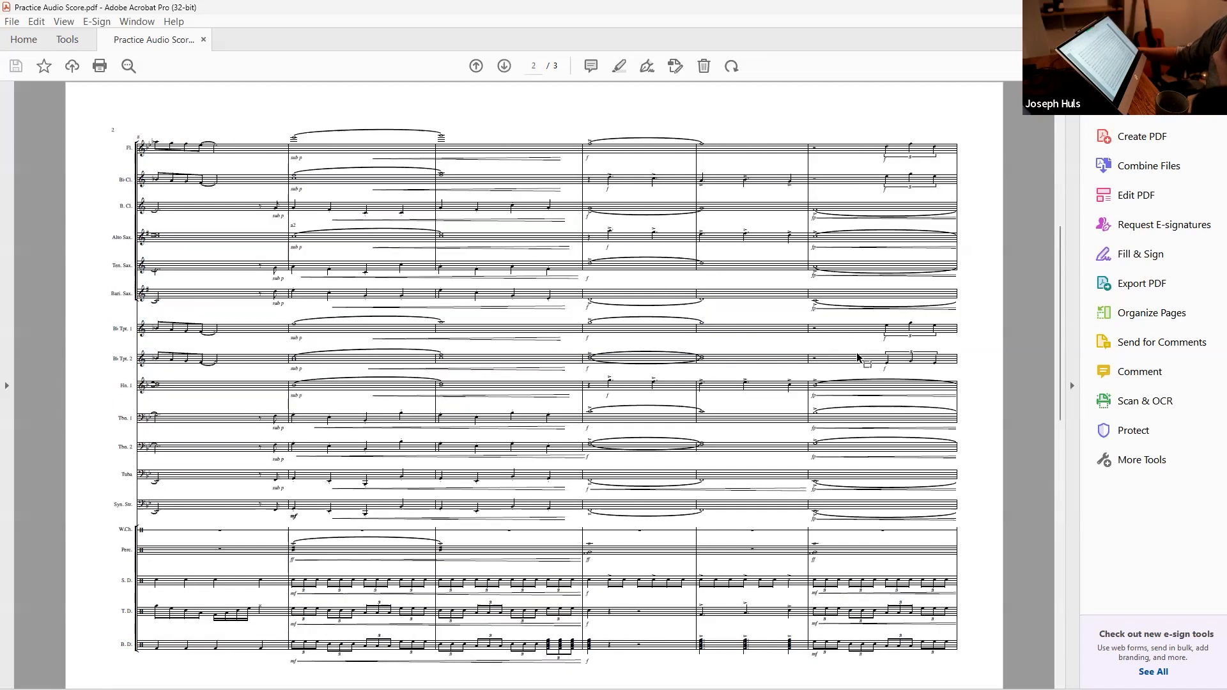
{"action": "scroll", "coordinate": [843, 362], "scroll_direction": "down", "scroll_amount": 2}
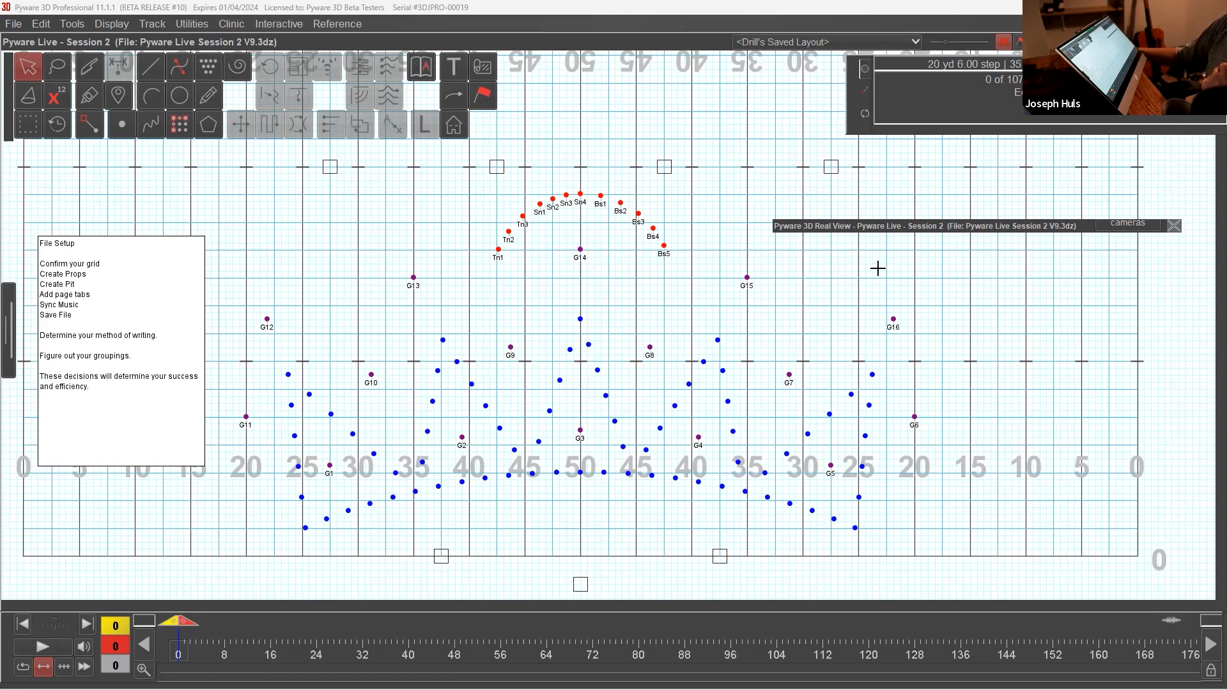
Step: Switch to Pyware 3D and examine the guard, drumline and wind groupings on the drill grid by selecting them in turn
{"action": "mouse_move", "coordinate": [906, 227]}
{"action": "left_mouse_down"}
{"action": "mouse_move", "coordinate": [923, 229]}
{"action": "mouse_move", "coordinate": [894, 236]}
{"action": "left_mouse_up"}
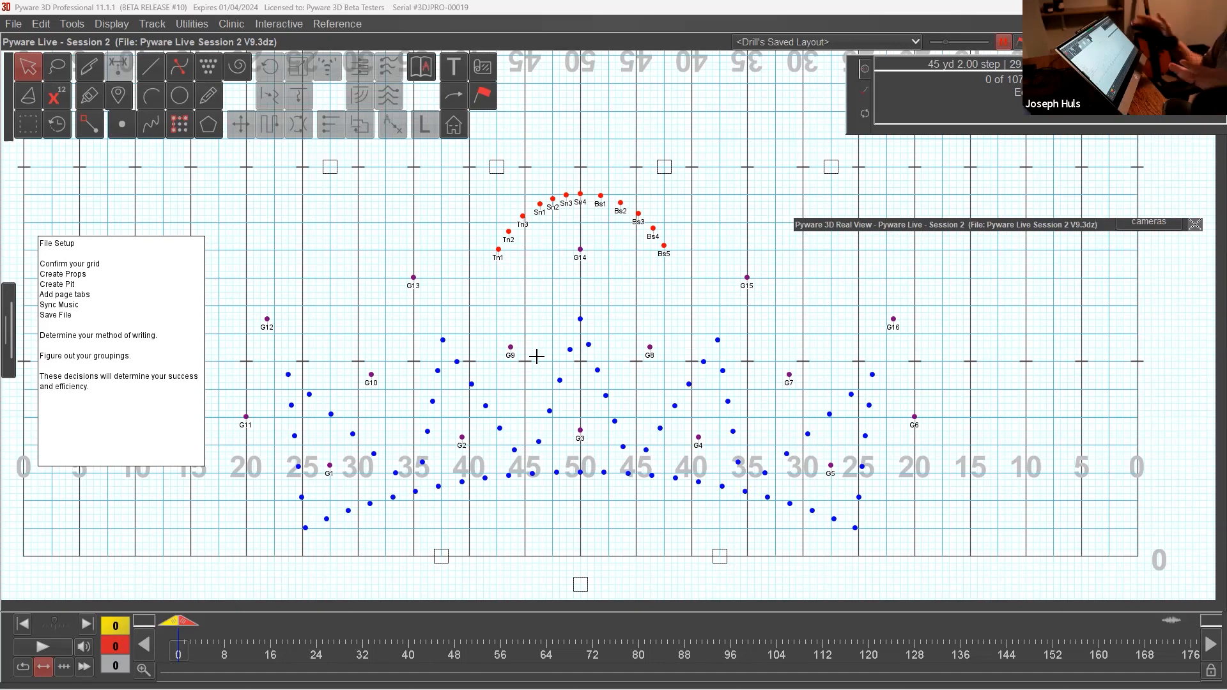
{"action": "left_click_drag", "start_coordinate": [540, 353], "coordinate": [610, 400]}
{"action": "left_click", "coordinate": [605, 314]}
{"action": "left_click_drag", "start_coordinate": [449, 425], "coordinate": [471, 450]}
{"action": "left_click_drag", "start_coordinate": [587, 174], "coordinate": [625, 212]}
{"action": "left_click", "coordinate": [624, 254]}
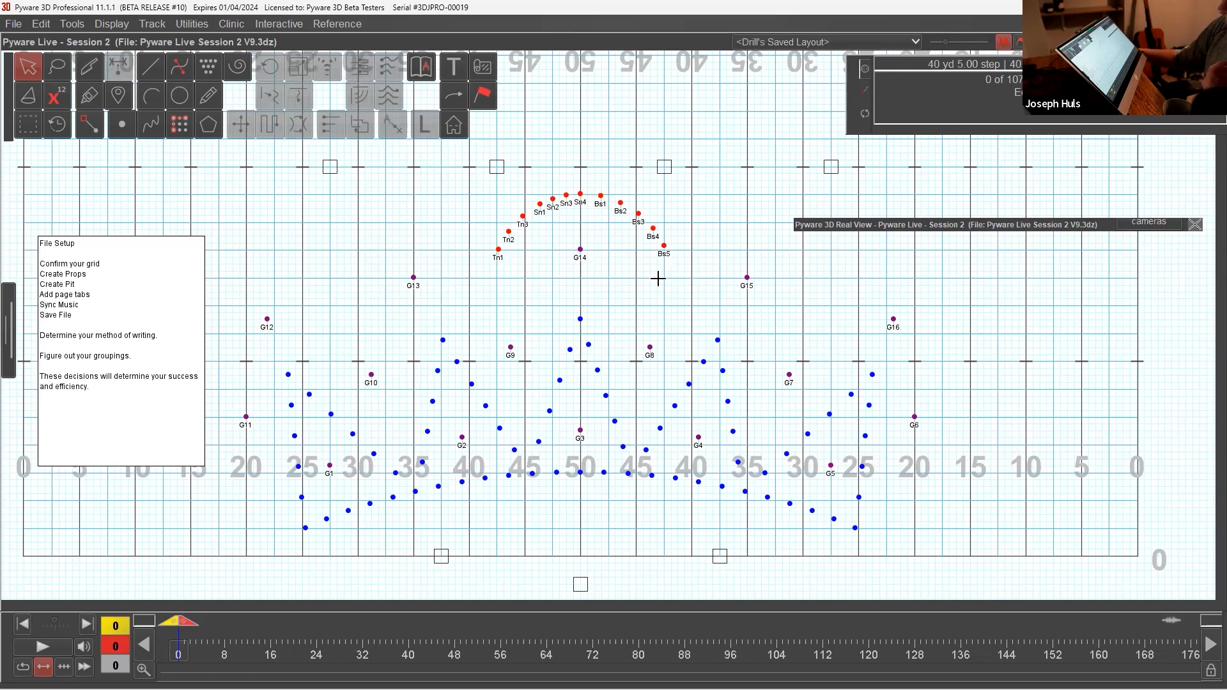
{"action": "left_click_drag", "start_coordinate": [550, 171], "coordinate": [625, 211]}
{"action": "left_click", "coordinate": [668, 291]}
{"action": "left_click_drag", "start_coordinate": [378, 249], "coordinate": [433, 299]}
{"action": "left_click", "coordinate": [526, 311]}
{"action": "left_click_drag", "start_coordinate": [351, 352], "coordinate": [383, 385]}
{"action": "left_click", "coordinate": [553, 238]}
{"action": "left_click_drag", "start_coordinate": [563, 177], "coordinate": [604, 209]}
{"action": "left_click", "coordinate": [635, 274]}
{"action": "left_click_drag", "start_coordinate": [542, 322], "coordinate": [664, 500]}
{"action": "left_click", "coordinate": [651, 407]}
{"action": "left_click", "coordinate": [665, 500]}
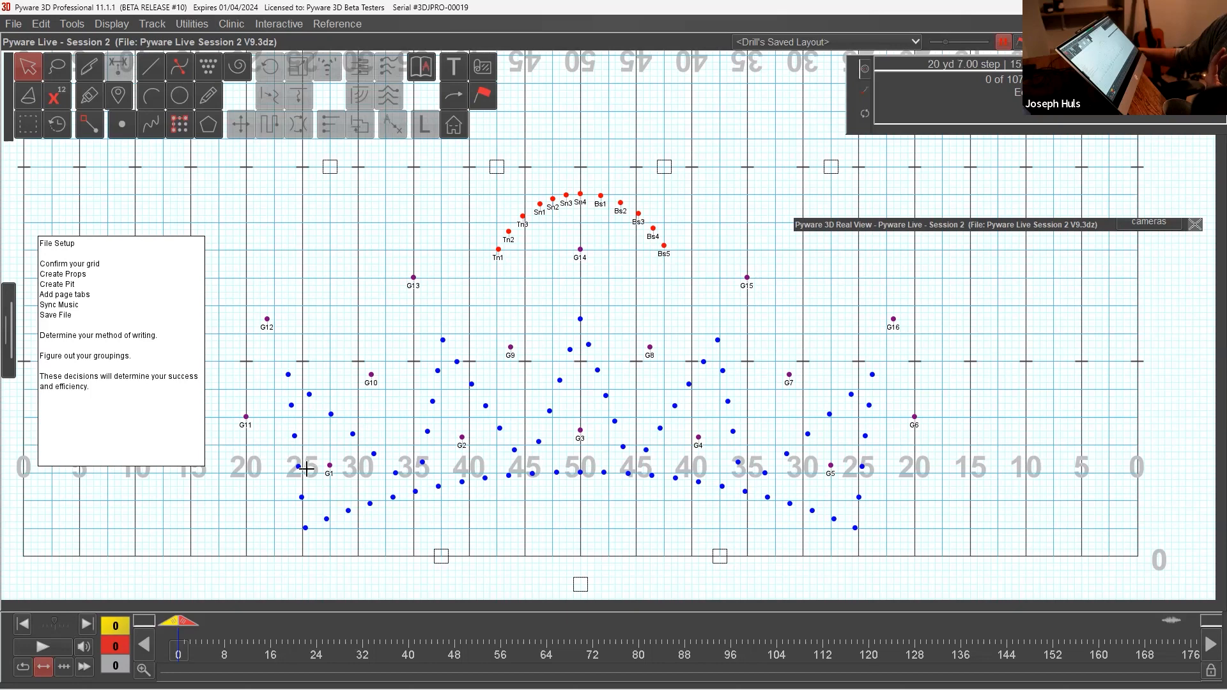
{"action": "mouse_move", "coordinate": [288, 489]}
{"action": "left_mouse_down"}
{"action": "mouse_move", "coordinate": [744, 551]}
{"action": "mouse_move", "coordinate": [871, 551]}
{"action": "left_mouse_up"}
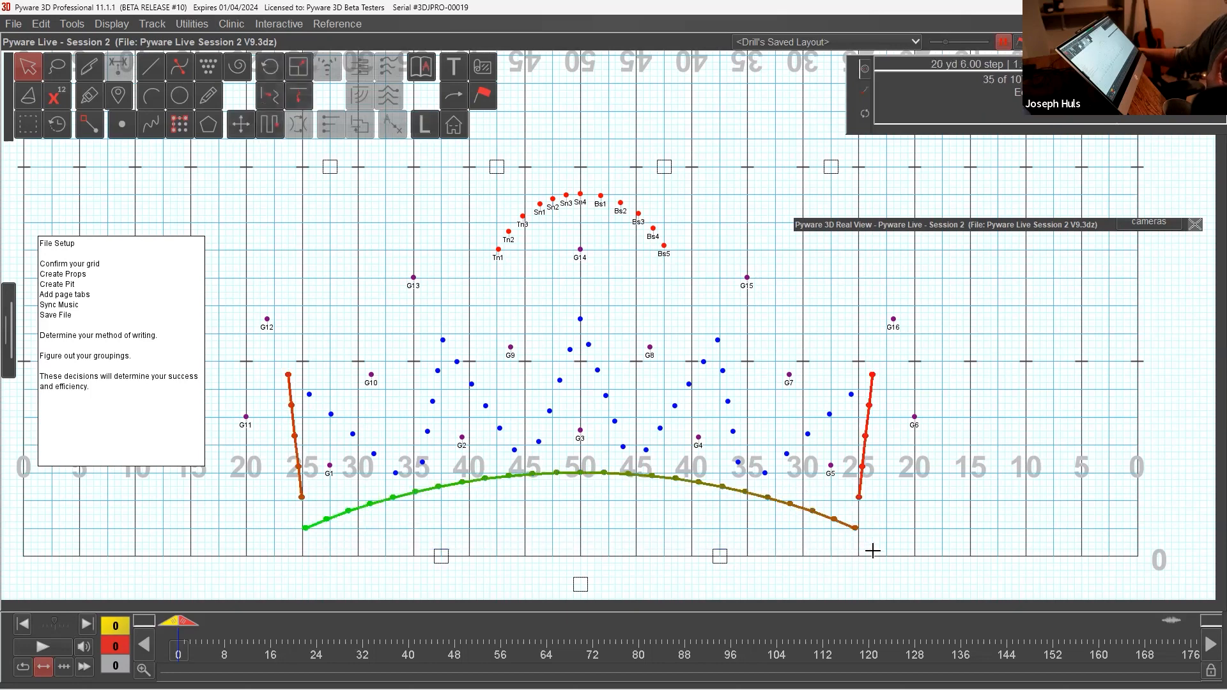
{"action": "left_click", "coordinate": [628, 509]}
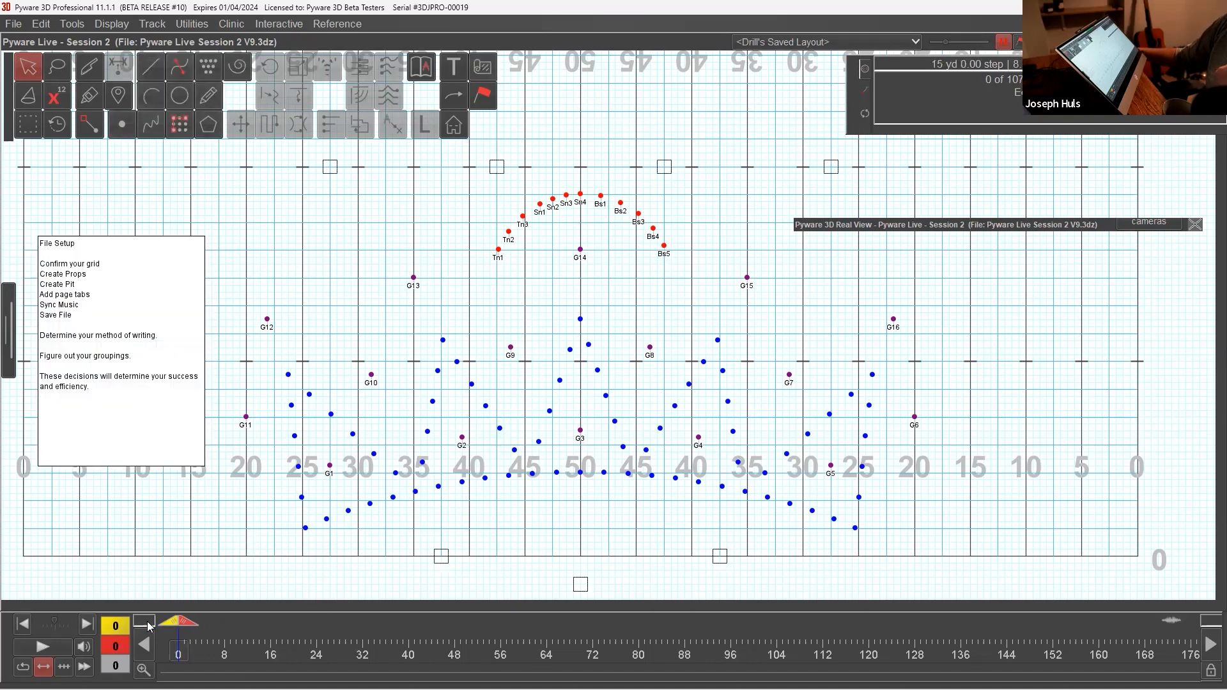
Step: Place four blue performers with symbol X on the four prop squares along the back hash using the Point tool
{"action": "left_click", "coordinate": [123, 130]}
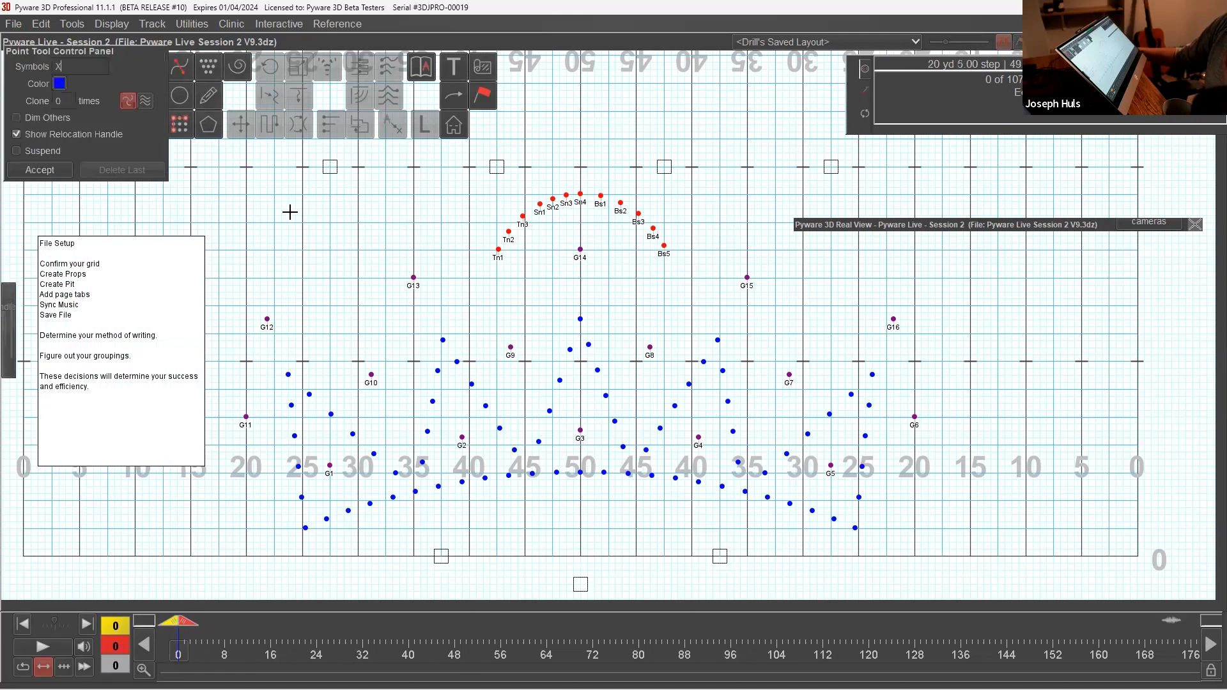
{"action": "left_click", "coordinate": [330, 167]}
{"action": "left_click", "coordinate": [498, 167]}
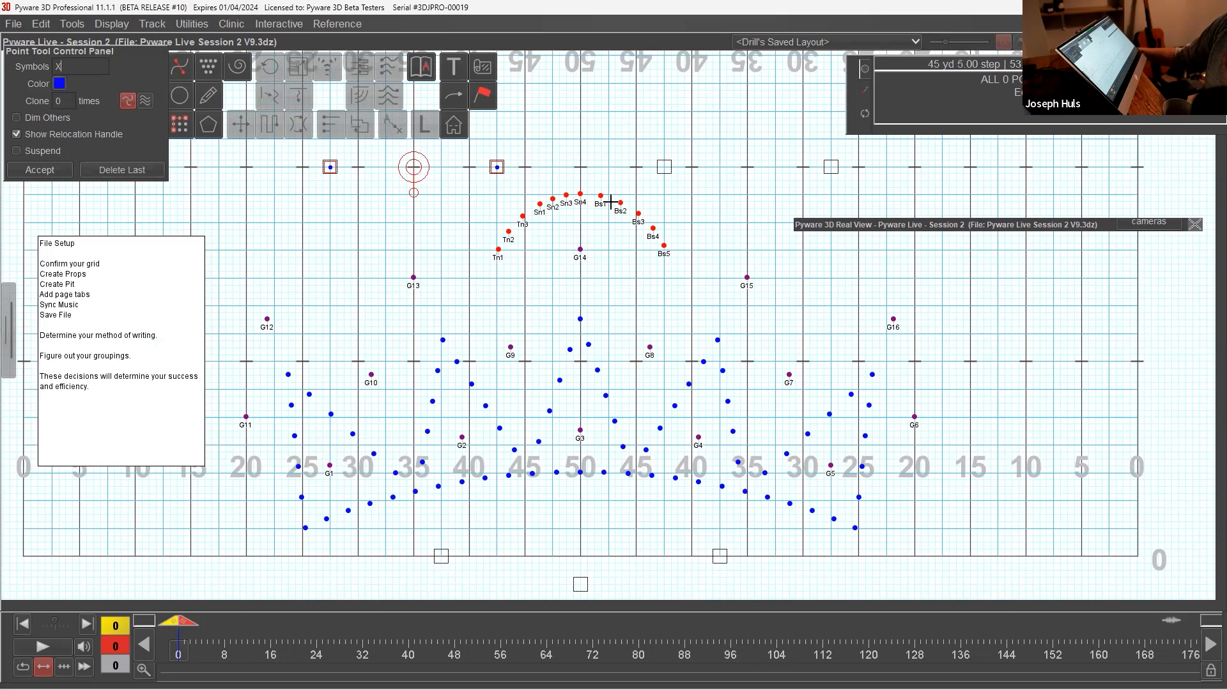
{"action": "left_click", "coordinate": [664, 167]}
{"action": "left_click", "coordinate": [831, 167]}
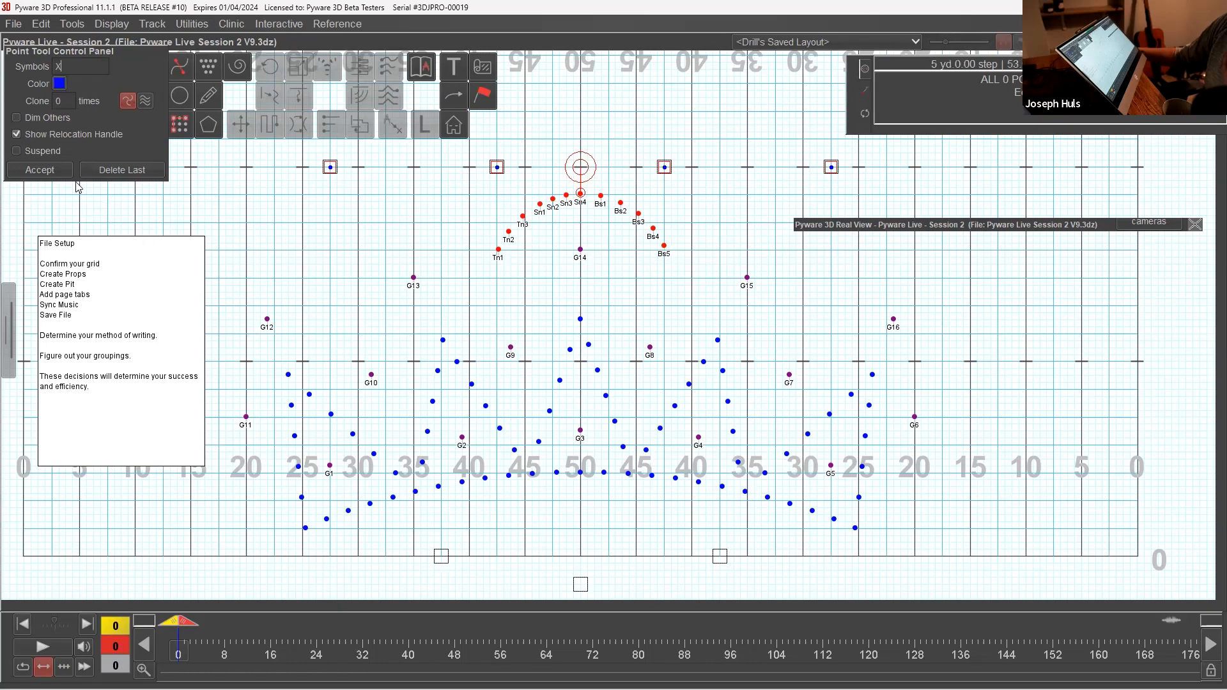
{"action": "left_click", "coordinate": [40, 169]}
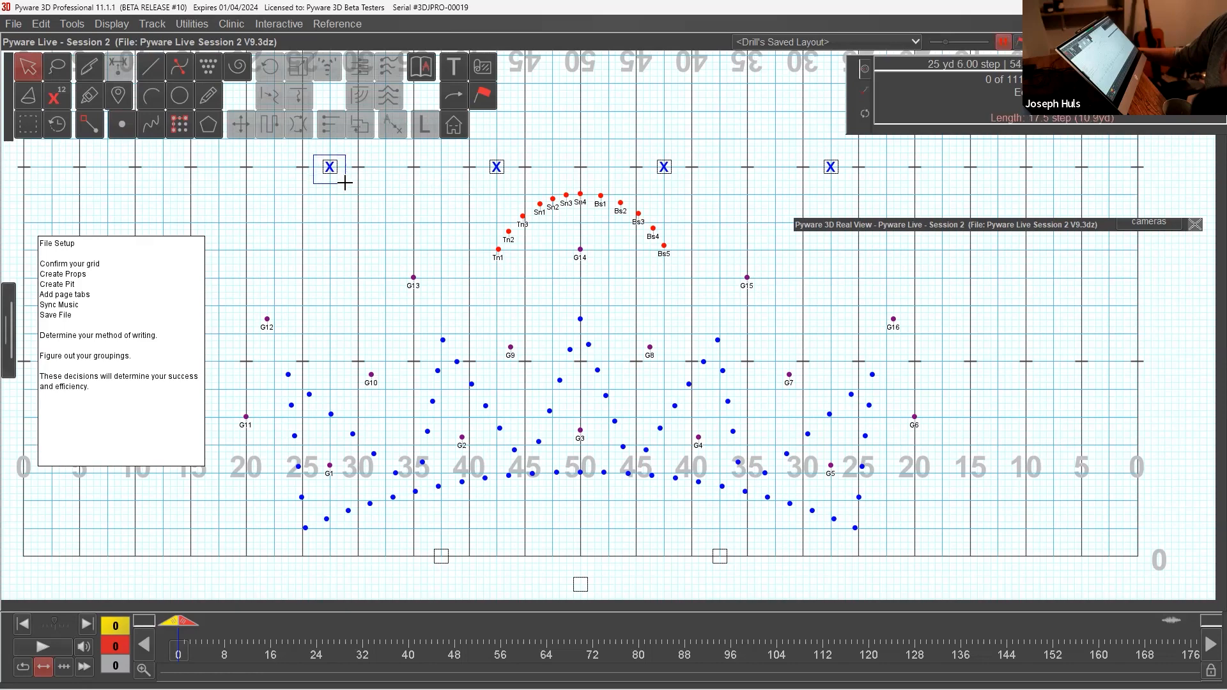
Step: Choose the Panel Vertical shape prop for the four X performers along the back hash in the Visuals Editor
{"action": "left_click", "coordinate": [323, 166]}
{"action": "mouse_move", "coordinate": [845, 228]}
{"action": "left_click_drag", "start_coordinate": [930, 353], "coordinate": [820, 440]}
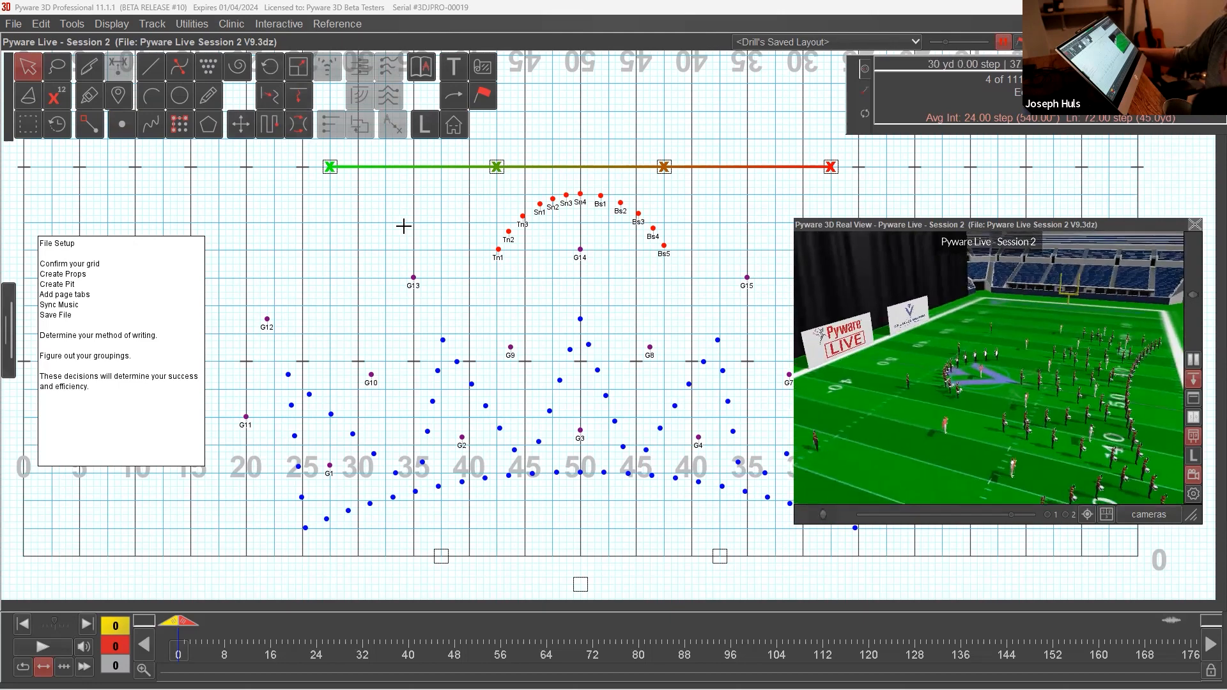
{"action": "left_click", "coordinate": [483, 97]}
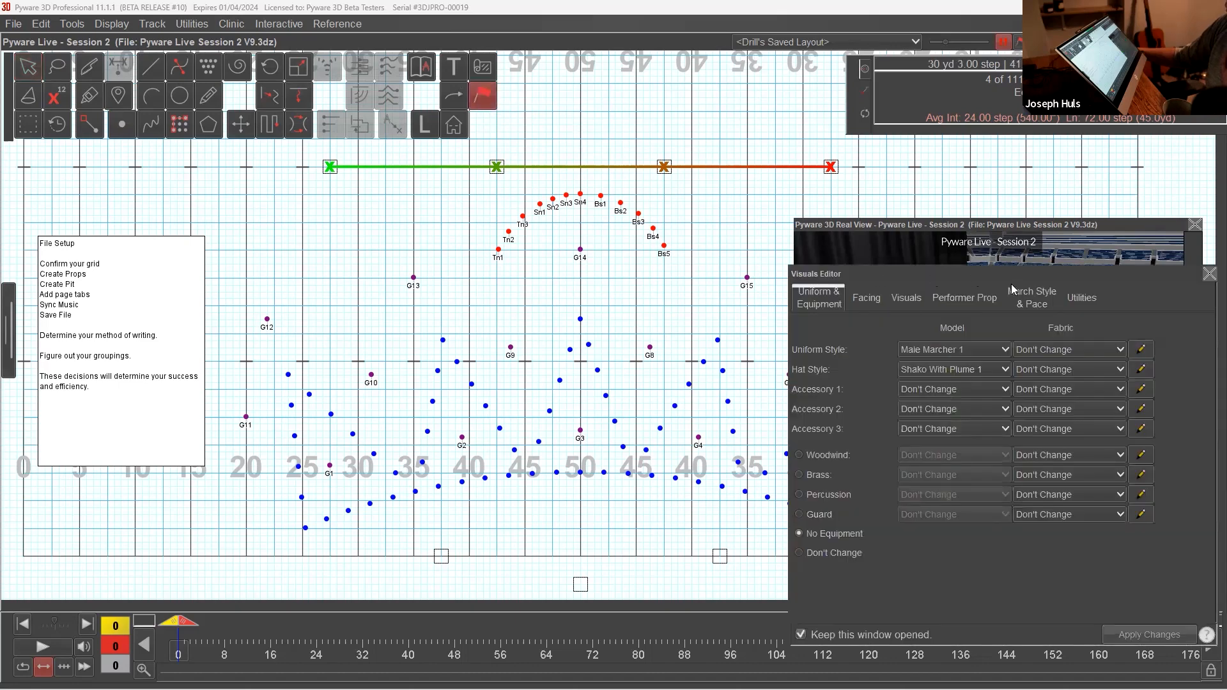
{"action": "left_click_drag", "start_coordinate": [957, 272], "coordinate": [418, 218]}
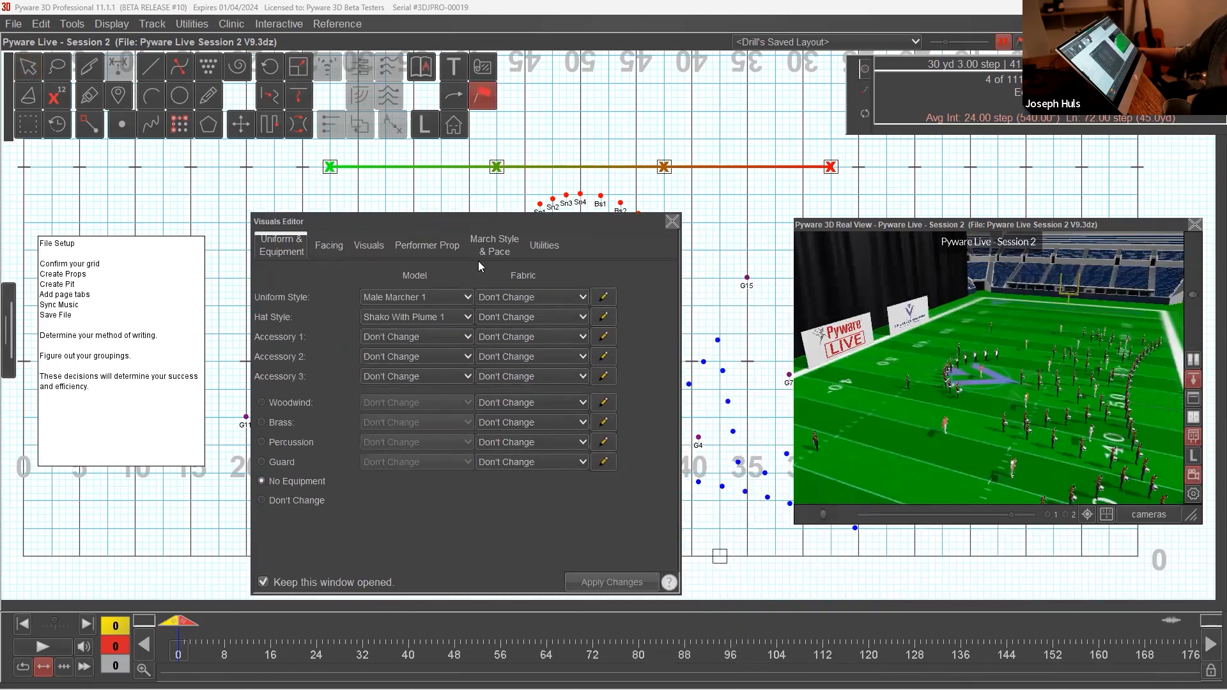
{"action": "left_click", "coordinate": [433, 246]}
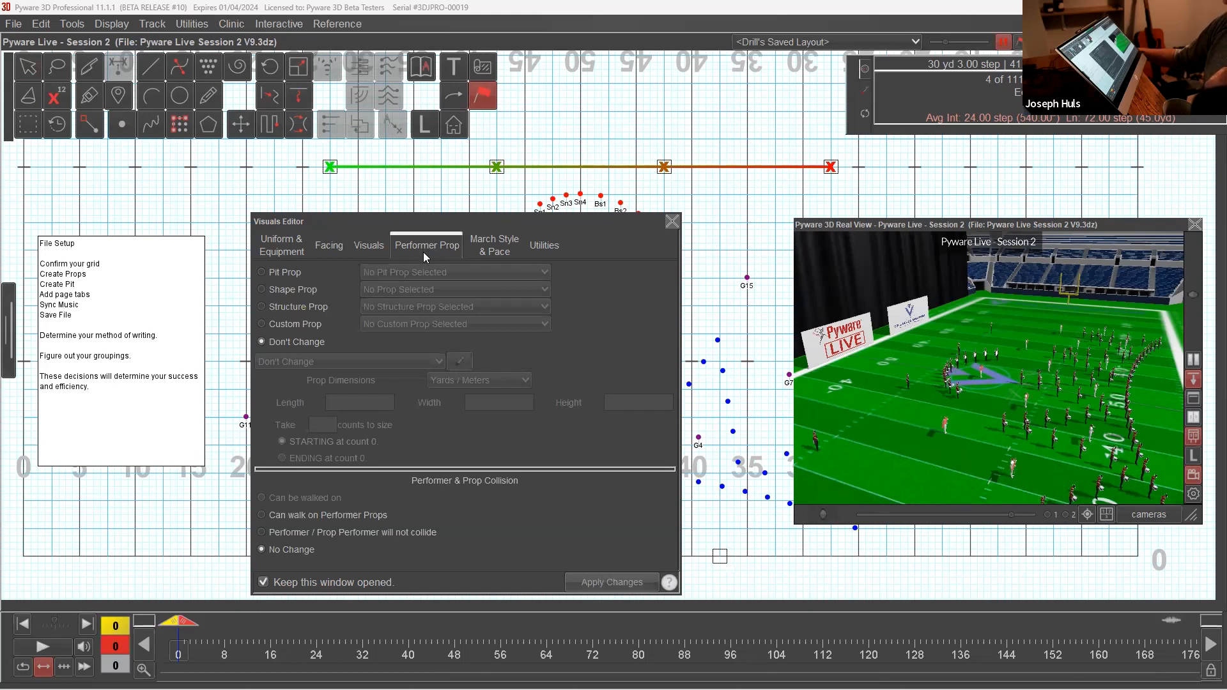
{"action": "left_click", "coordinate": [299, 286]}
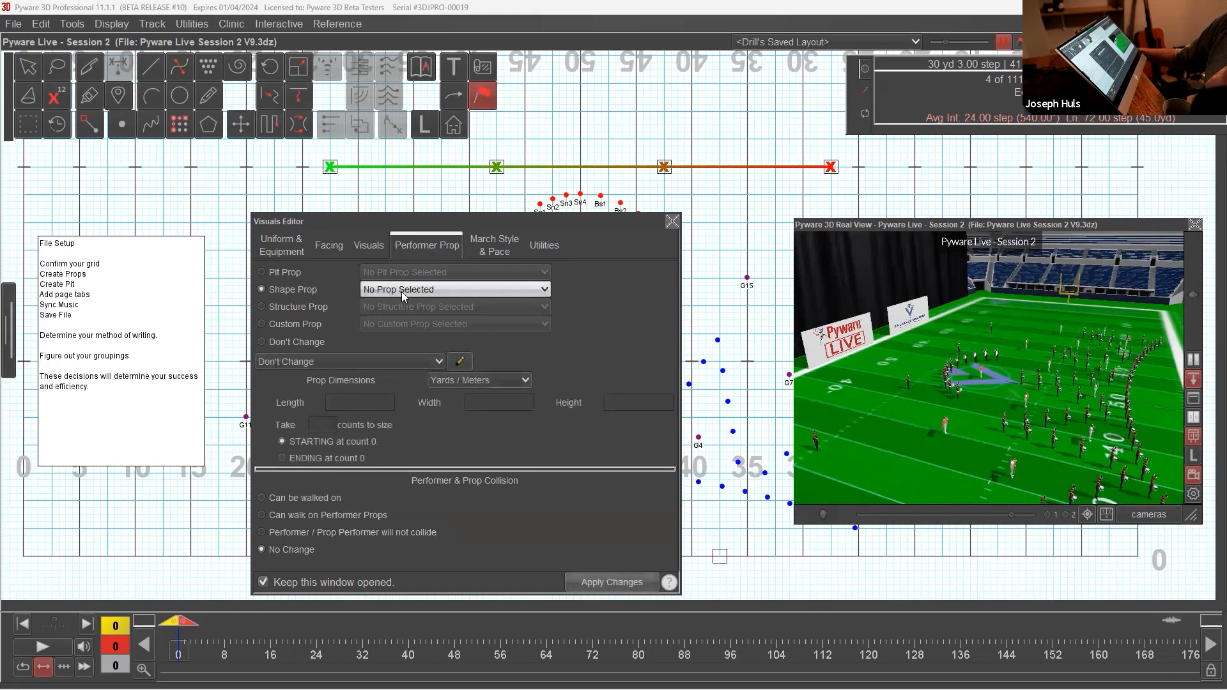
{"action": "left_click", "coordinate": [405, 290]}
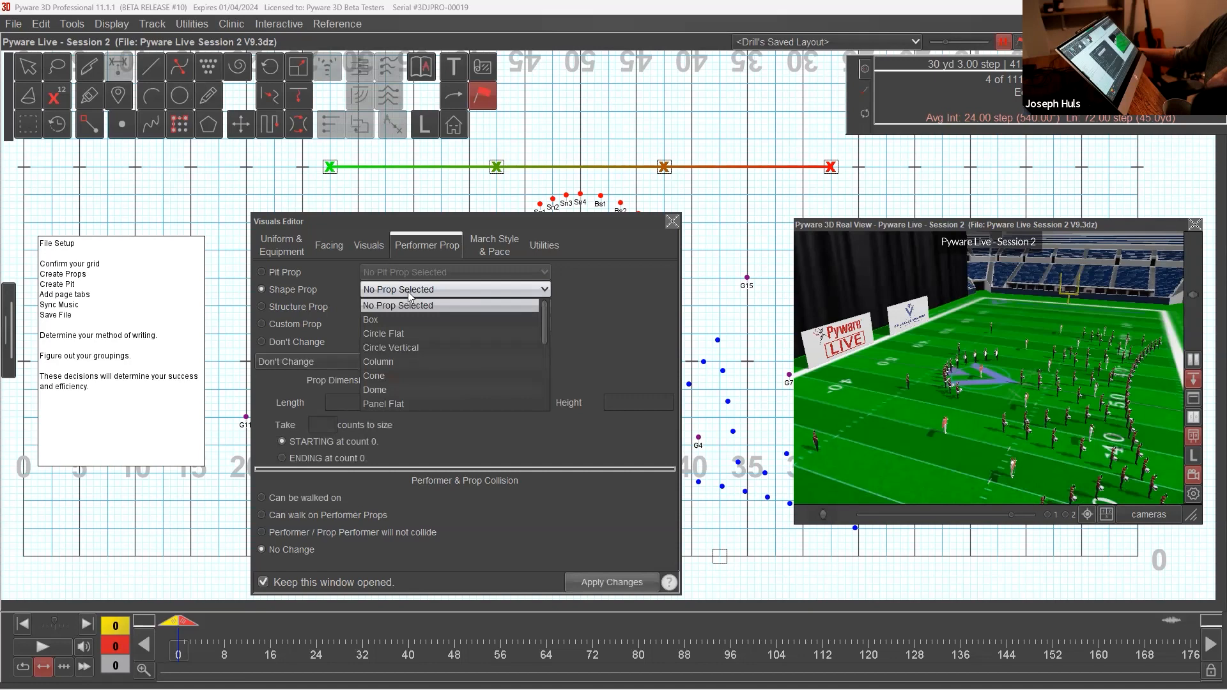
{"action": "scroll", "coordinate": [418, 343], "scroll_direction": "down", "scroll_amount": 3}
{"action": "scroll", "coordinate": [492, 377], "scroll_direction": "down", "scroll_amount": 2}
{"action": "scroll", "coordinate": [486, 362], "scroll_direction": "up", "scroll_amount": 2}
{"action": "left_click", "coordinate": [432, 346]}
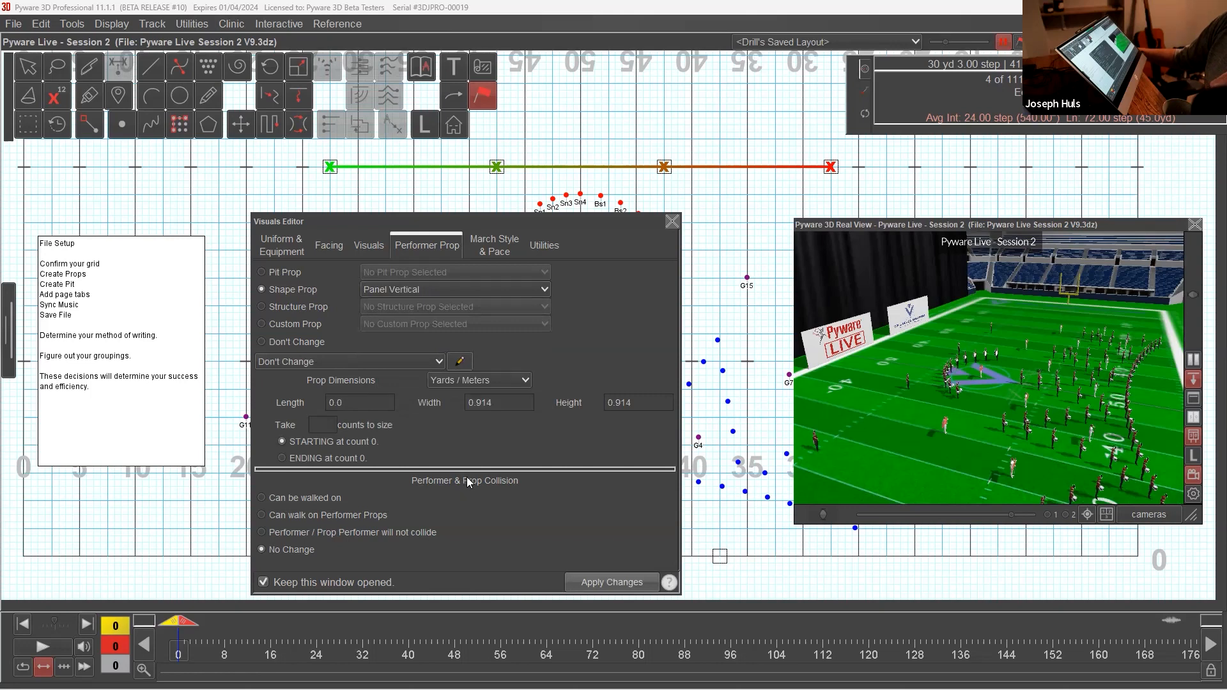
Step: Size the four back panels in feet at 8 wide and 10 high, and apply the changes
{"action": "left_click", "coordinate": [528, 384]}
{"action": "left_click", "coordinate": [451, 409]}
{"action": "double_click", "coordinate": [508, 402]}
{"action": "type", "text": "8"}
{"action": "double_click", "coordinate": [646, 408]}
{"action": "type", "text": "10"}
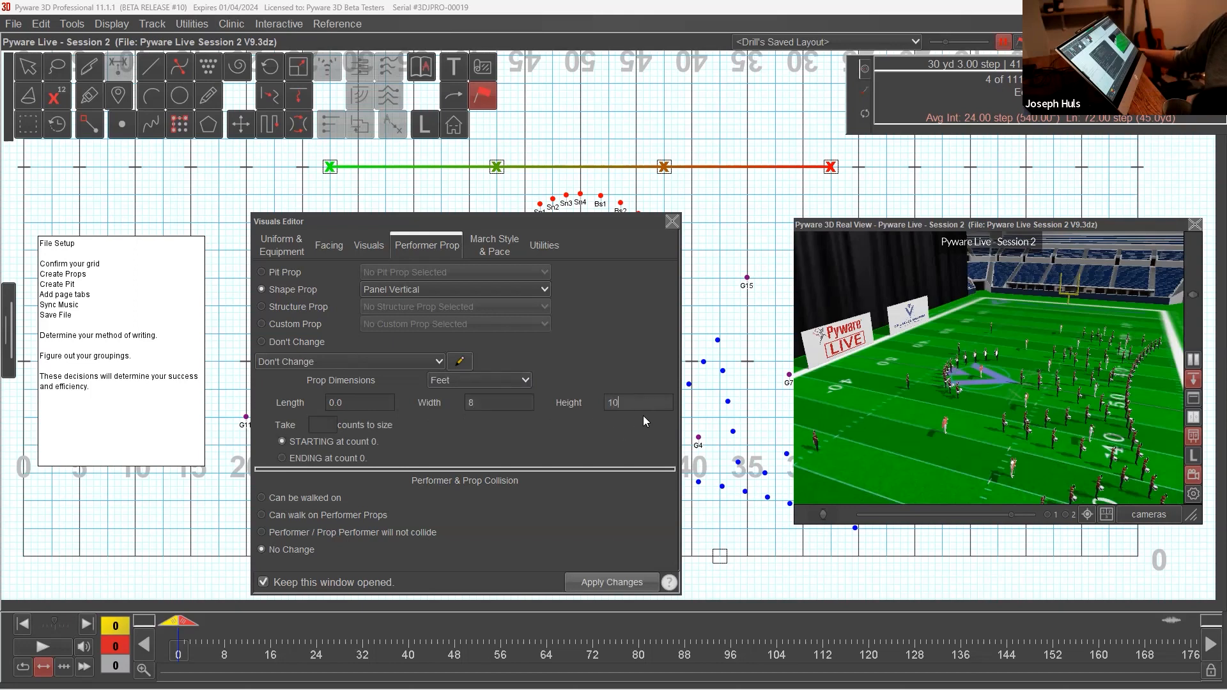
{"action": "left_click", "coordinate": [611, 582]}
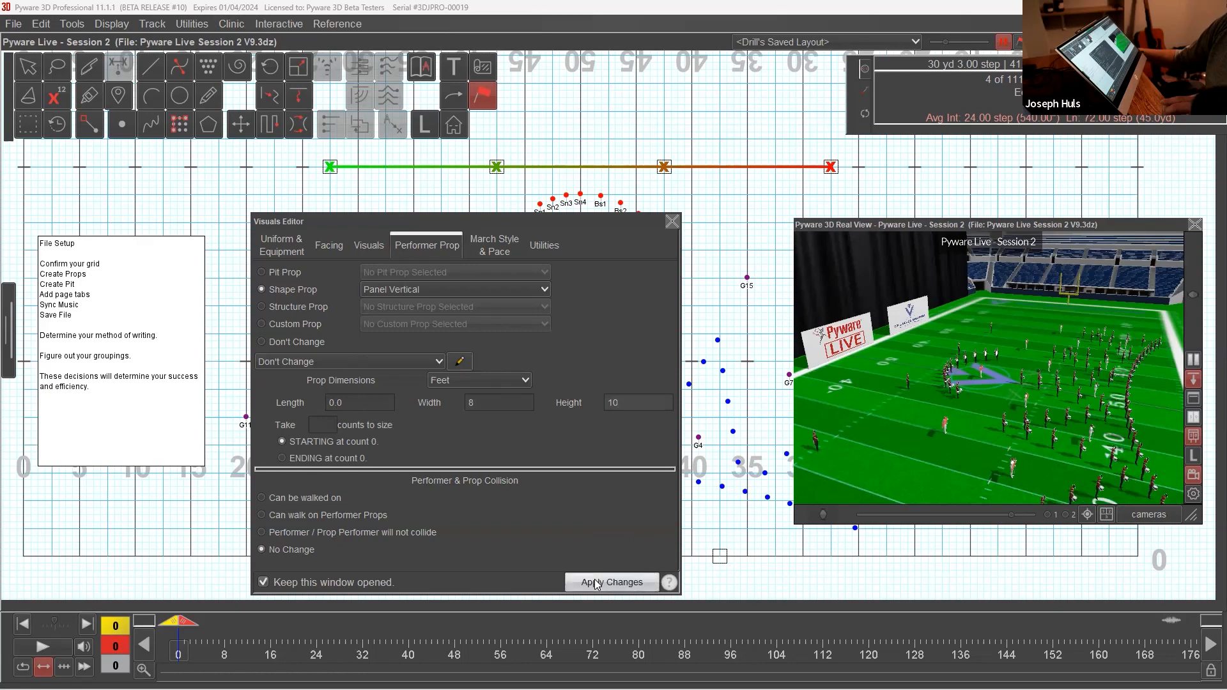
{"action": "left_click_drag", "start_coordinate": [1005, 367], "coordinate": [901, 369]}
{"action": "mouse_move", "coordinate": [1036, 440]}
{"action": "left_mouse_down"}
{"action": "mouse_move", "coordinate": [1003, 444]}
{"action": "mouse_move", "coordinate": [1015, 477]}
{"action": "mouse_move", "coordinate": [1027, 457]}
{"action": "left_mouse_up"}
{"action": "scroll", "coordinate": [1003, 444], "scroll_direction": "down", "scroll_amount": 3}
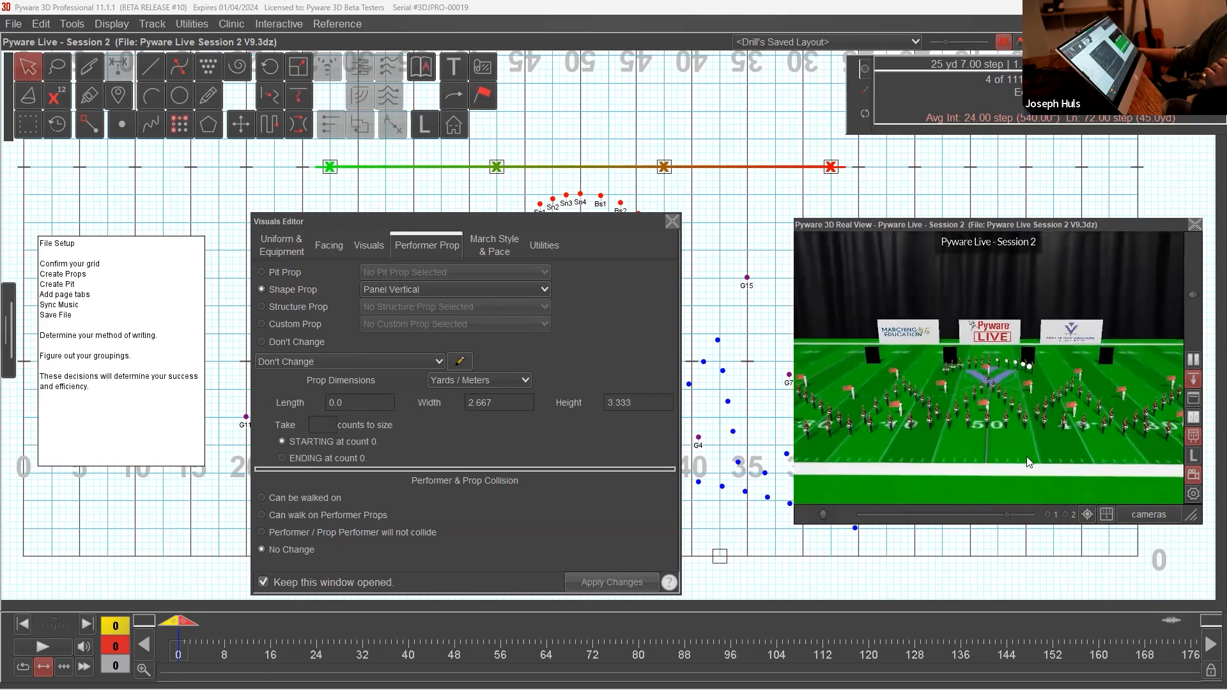
{"action": "left_click", "coordinate": [673, 222]}
{"action": "left_click", "coordinate": [709, 286]}
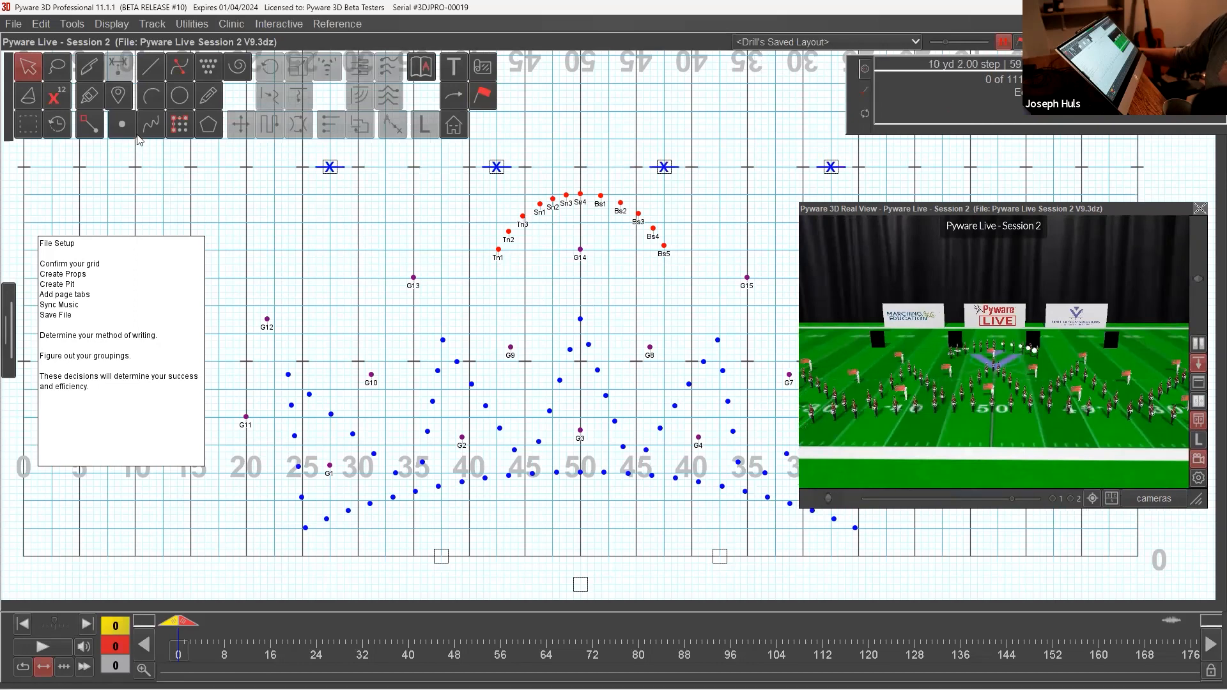
Step: Place a blue performer with symbol X on the square in front of the 50-yard line using the Point tool
{"action": "left_click", "coordinate": [122, 124]}
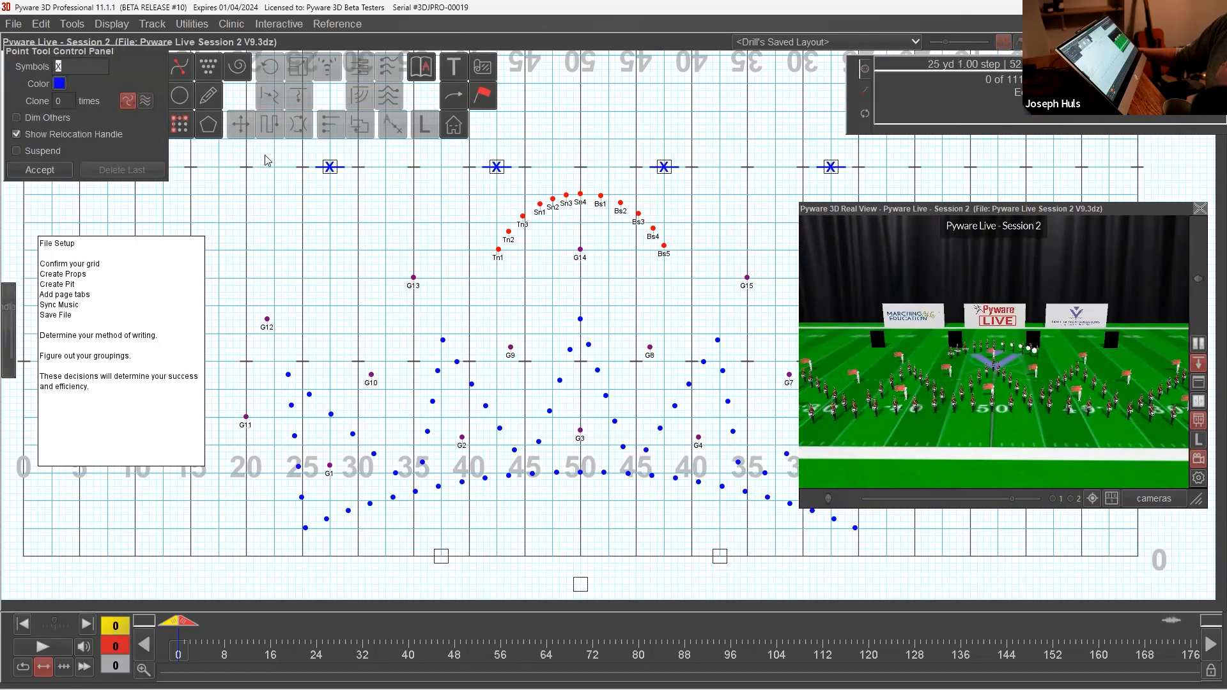
{"action": "left_click", "coordinate": [581, 584]}
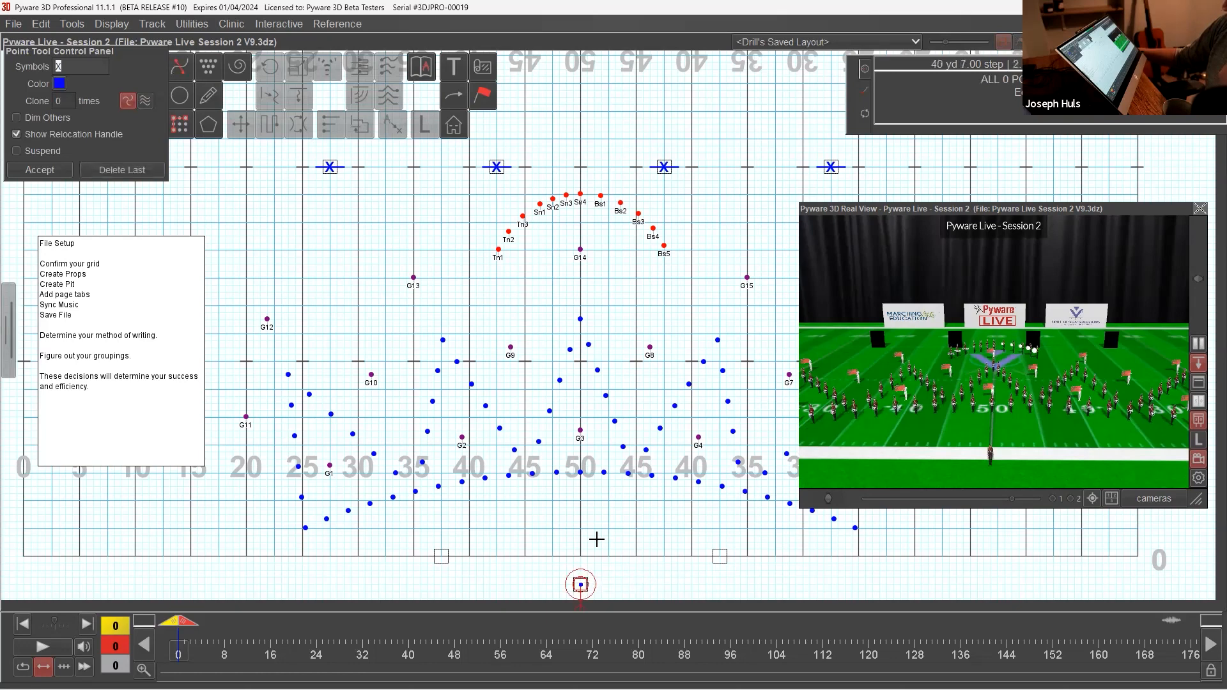
{"action": "left_click", "coordinate": [40, 170]}
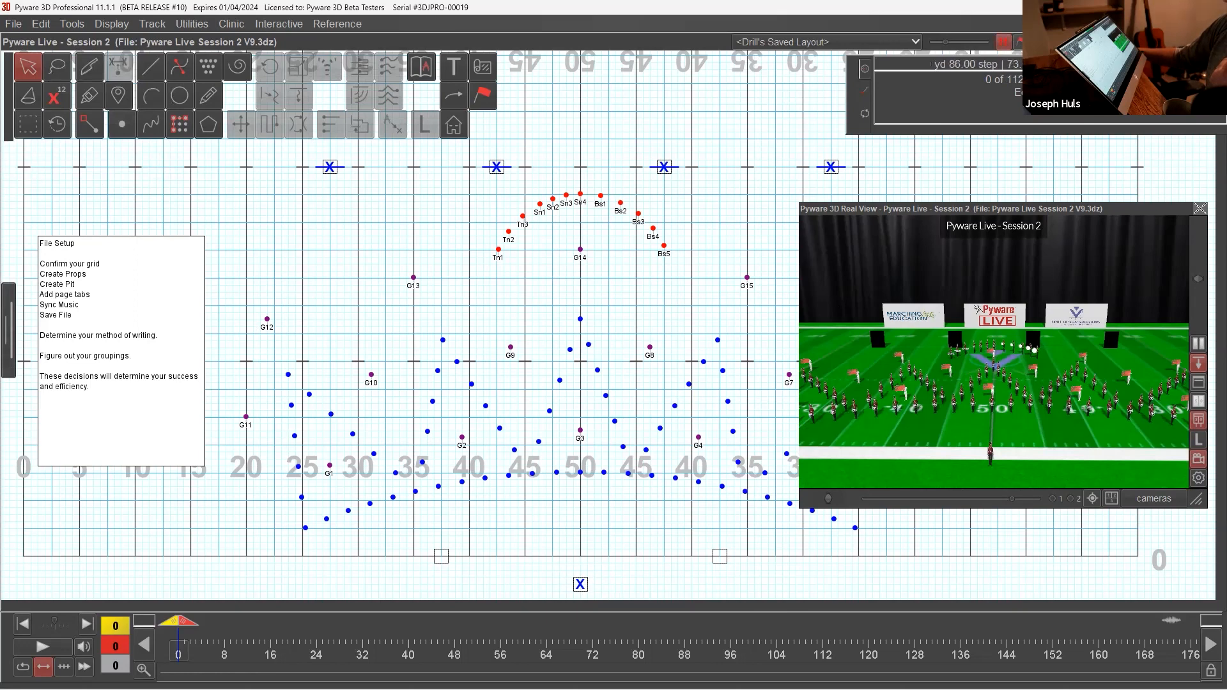
Step: Assign the Medium Pit prop to the X performer in front of the 50-yard line
{"action": "left_click_drag", "start_coordinate": [544, 562], "coordinate": [620, 601]}
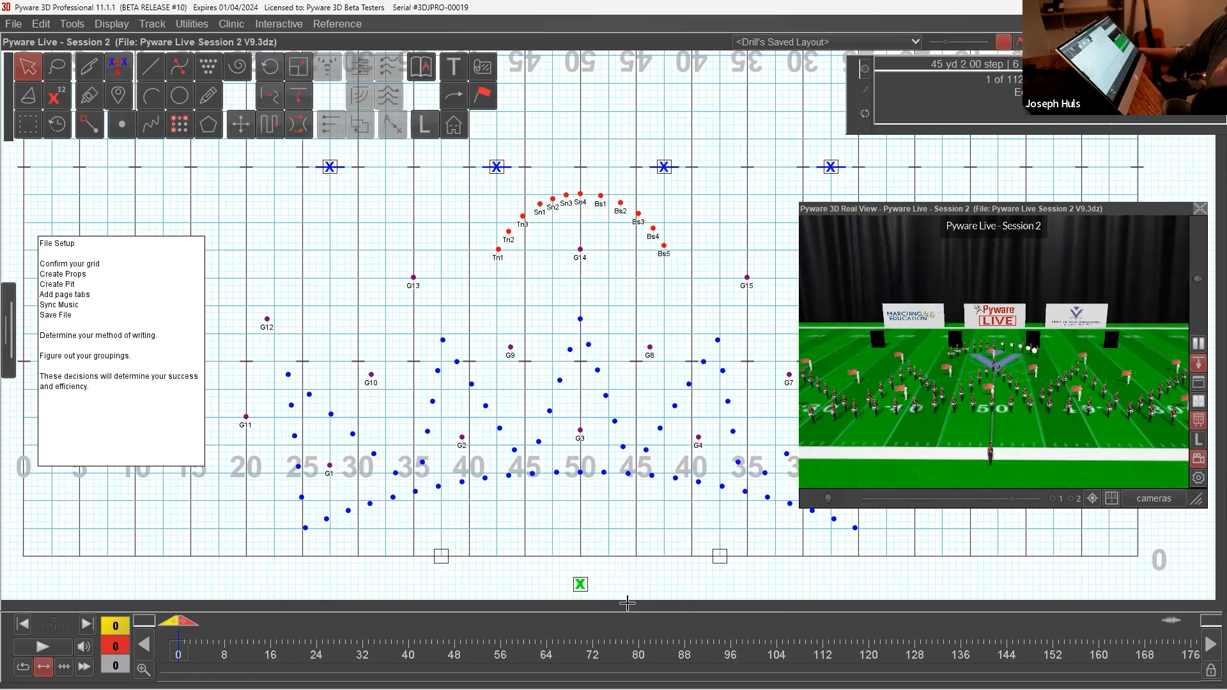
{"action": "left_click", "coordinate": [482, 95]}
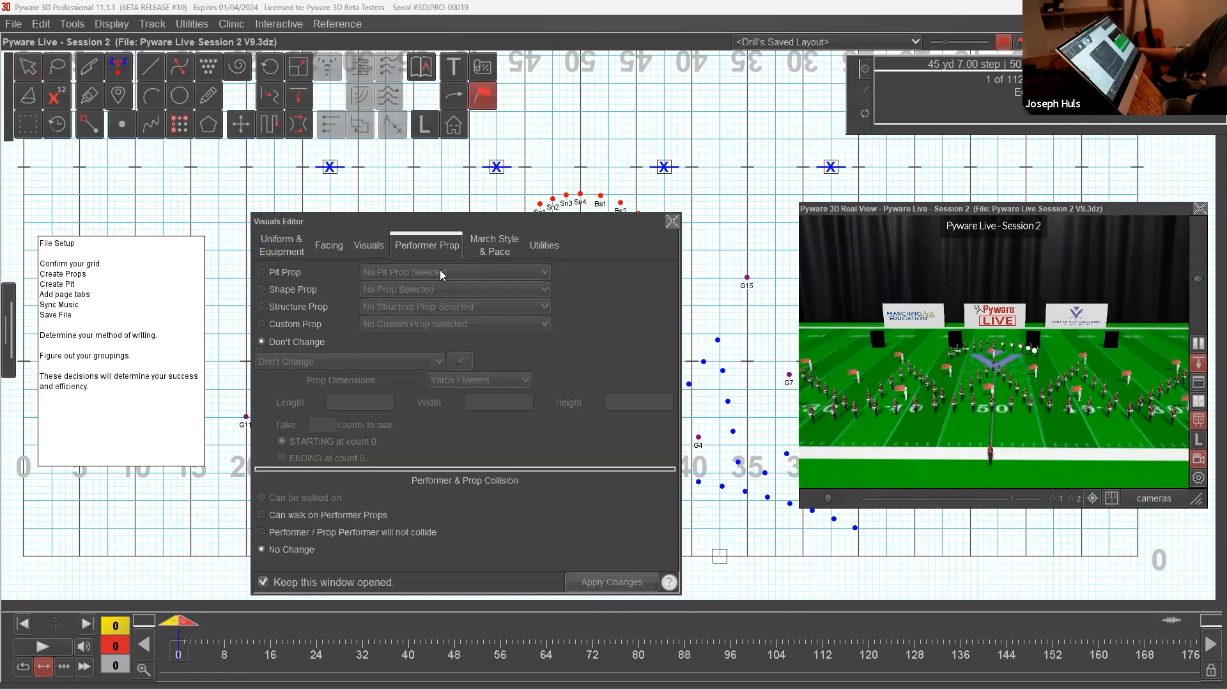
{"action": "left_click", "coordinate": [285, 273]}
{"action": "left_click", "coordinate": [389, 272]}
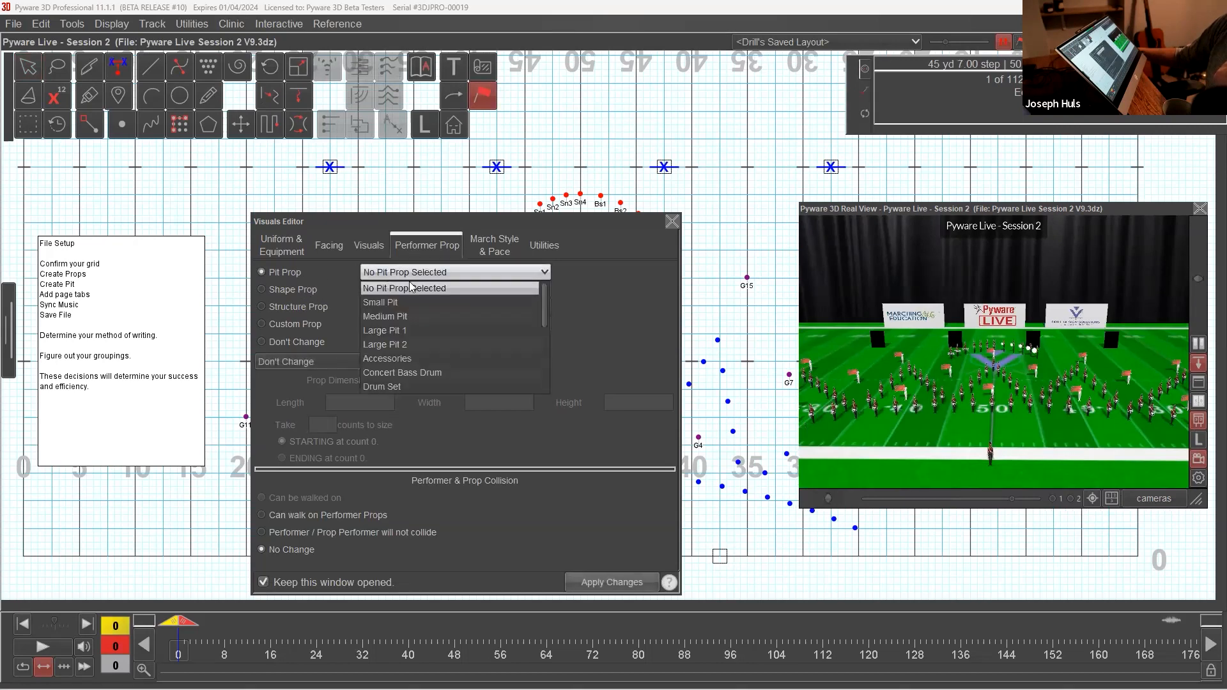
{"action": "left_click", "coordinate": [418, 315]}
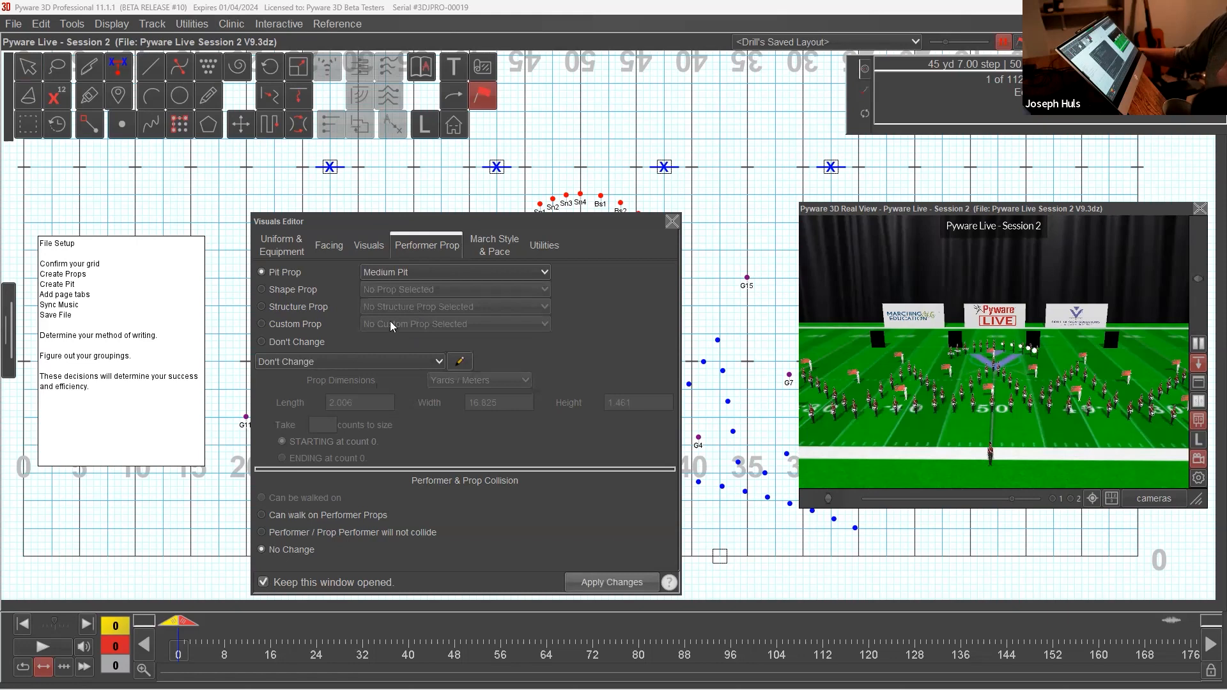
{"action": "left_click", "coordinate": [590, 580]}
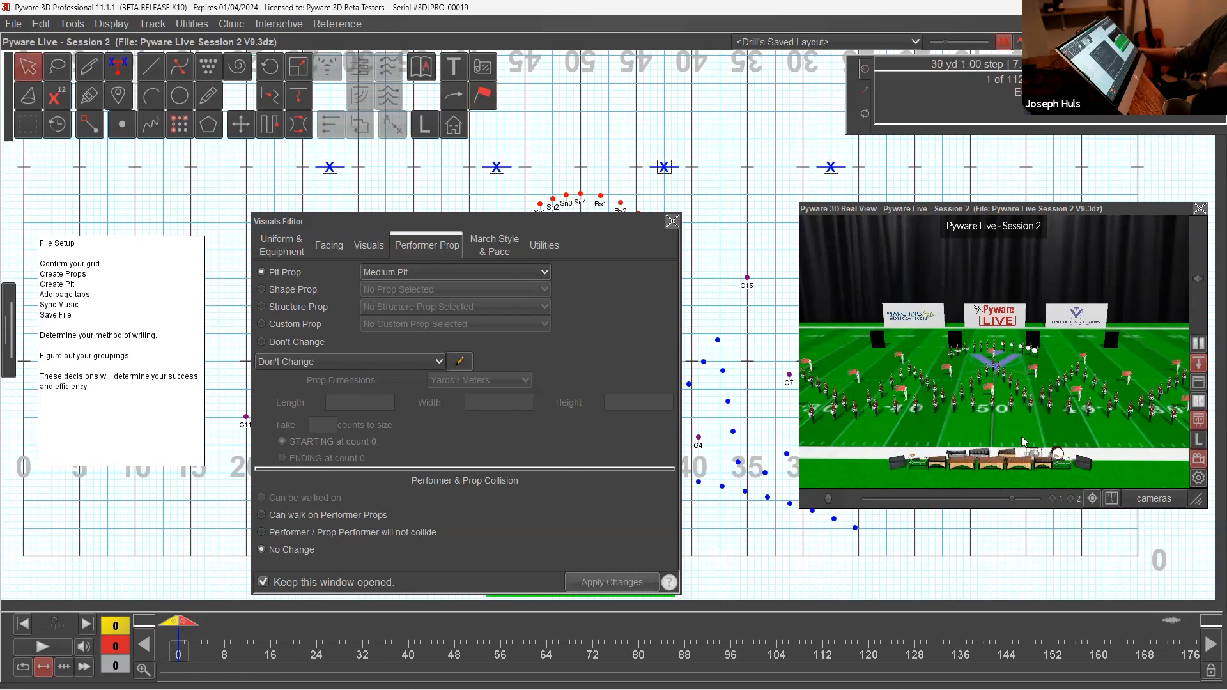
{"action": "left_click", "coordinate": [672, 221]}
{"action": "left_click", "coordinate": [692, 497]}
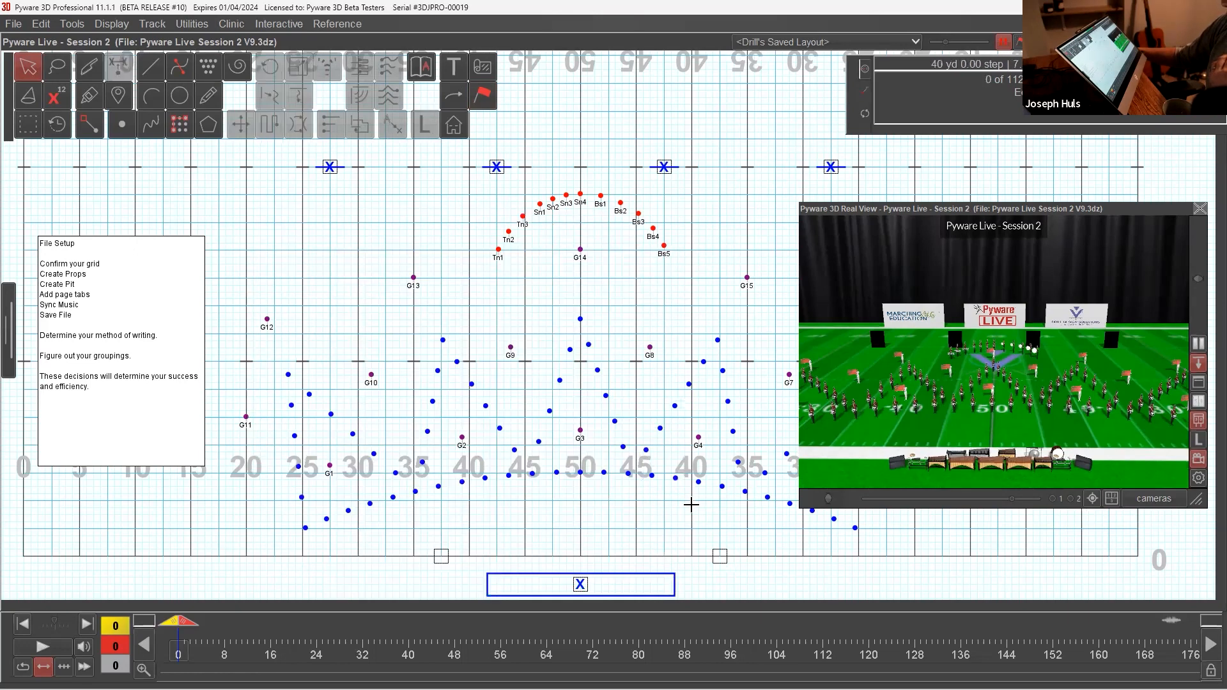
Step: Place seven blue performers with symbol X in a row inside the pit rectangle using the Point tool
{"action": "left_click", "coordinate": [122, 124]}
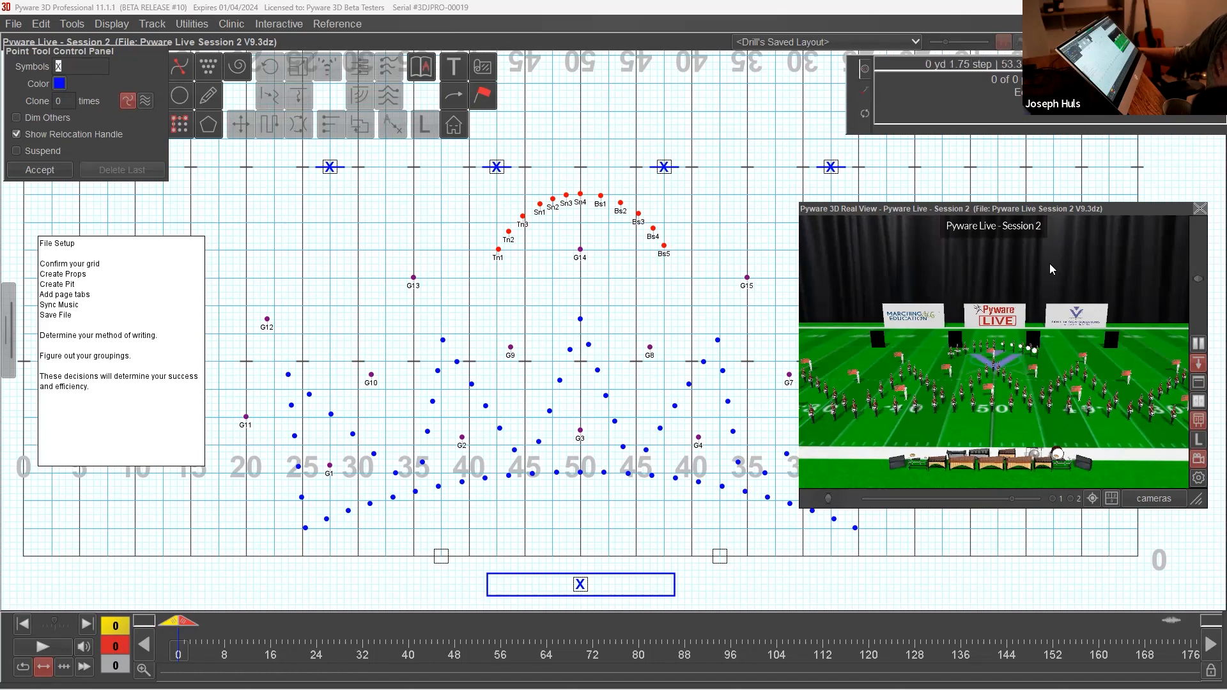
{"action": "left_click", "coordinate": [652, 586]}
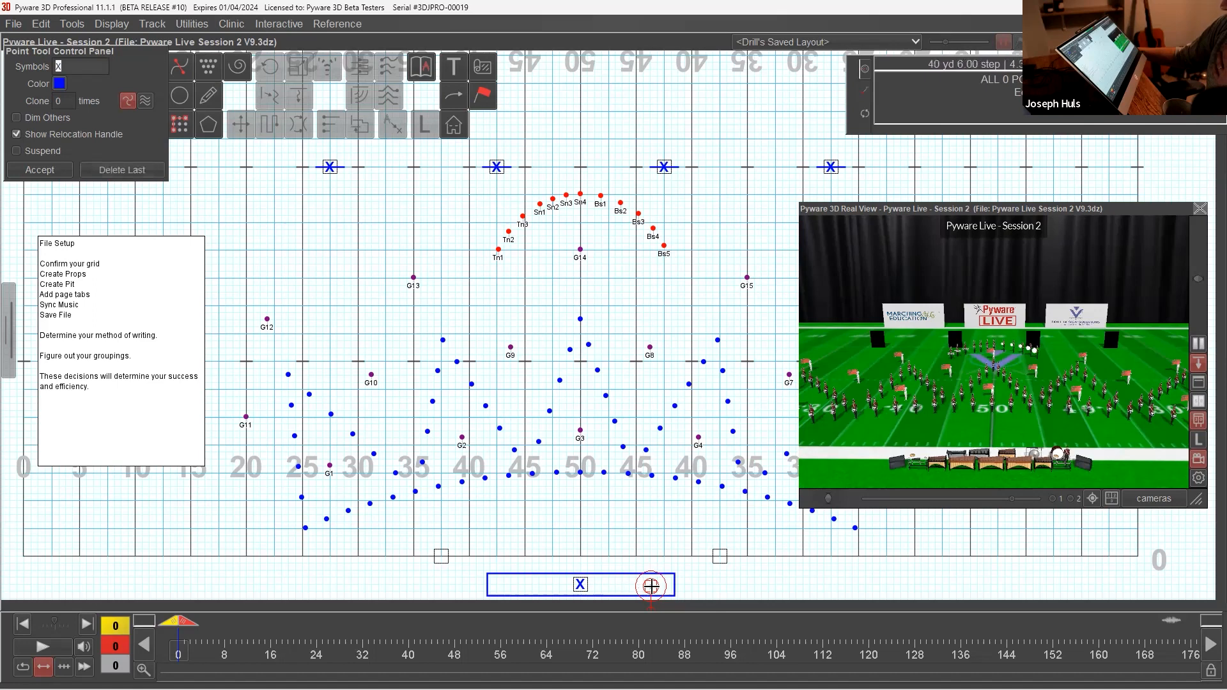
{"action": "left_click", "coordinate": [629, 589]}
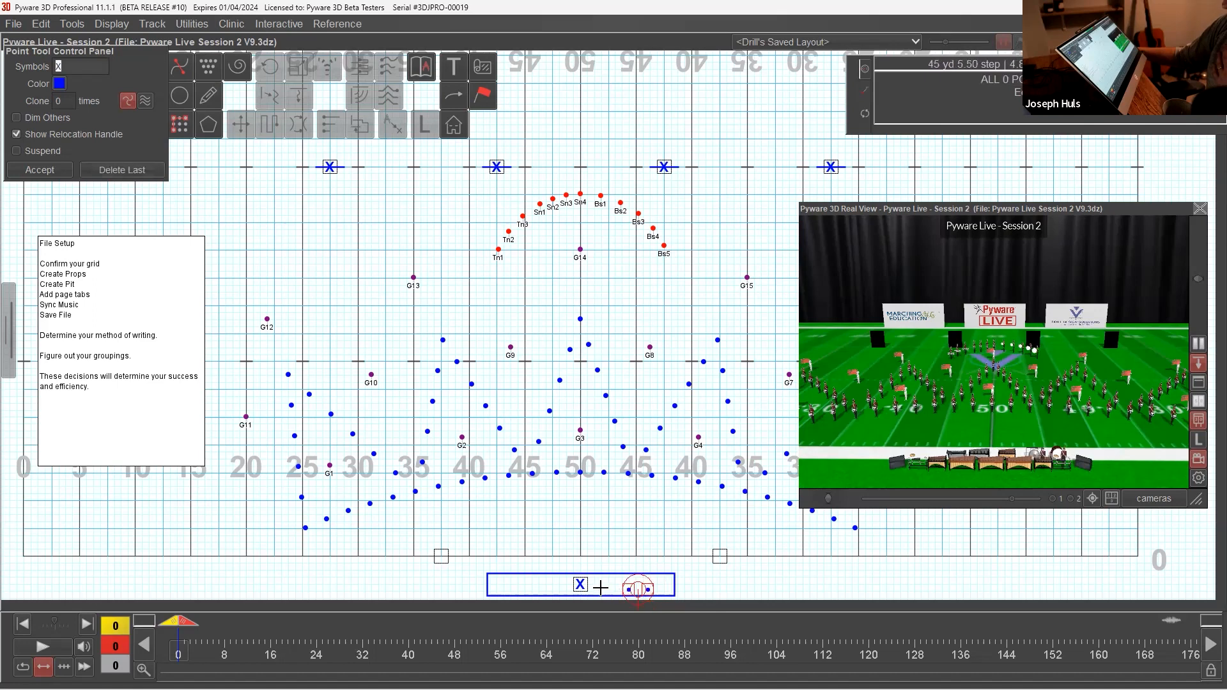
{"action": "left_click", "coordinate": [611, 584]}
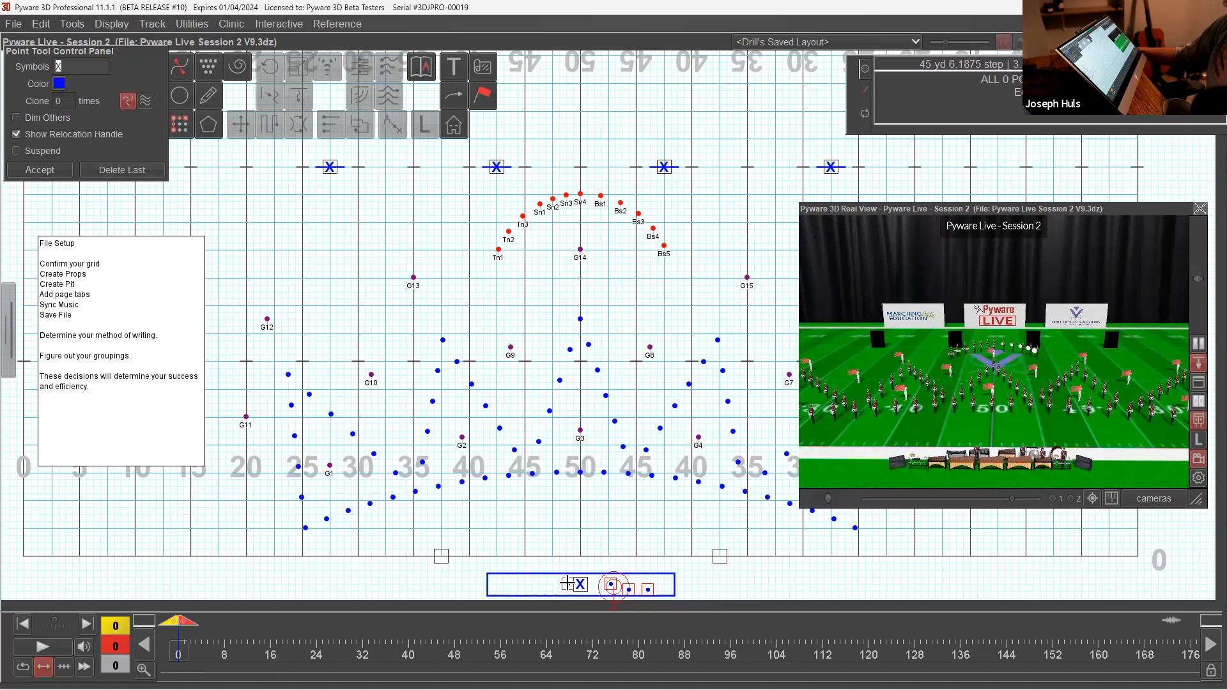
{"action": "left_click", "coordinate": [580, 584]}
{"action": "left_click", "coordinate": [553, 585]}
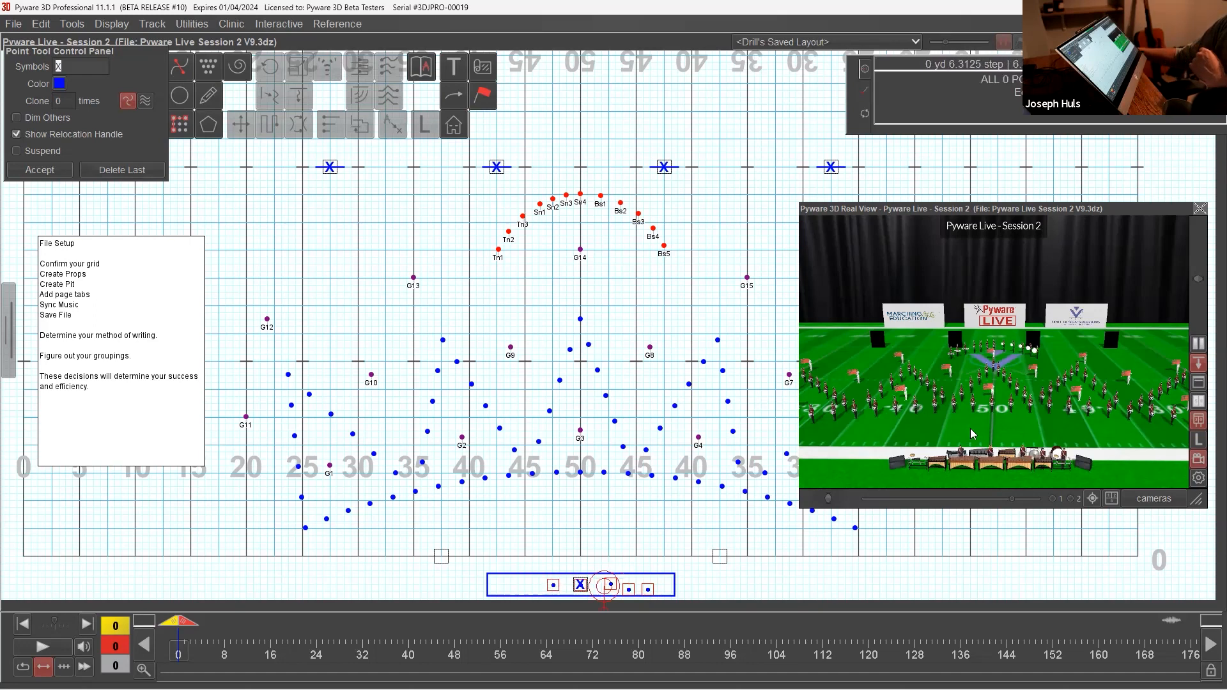
{"action": "left_click", "coordinate": [531, 586]}
{"action": "left_click", "coordinate": [513, 585]}
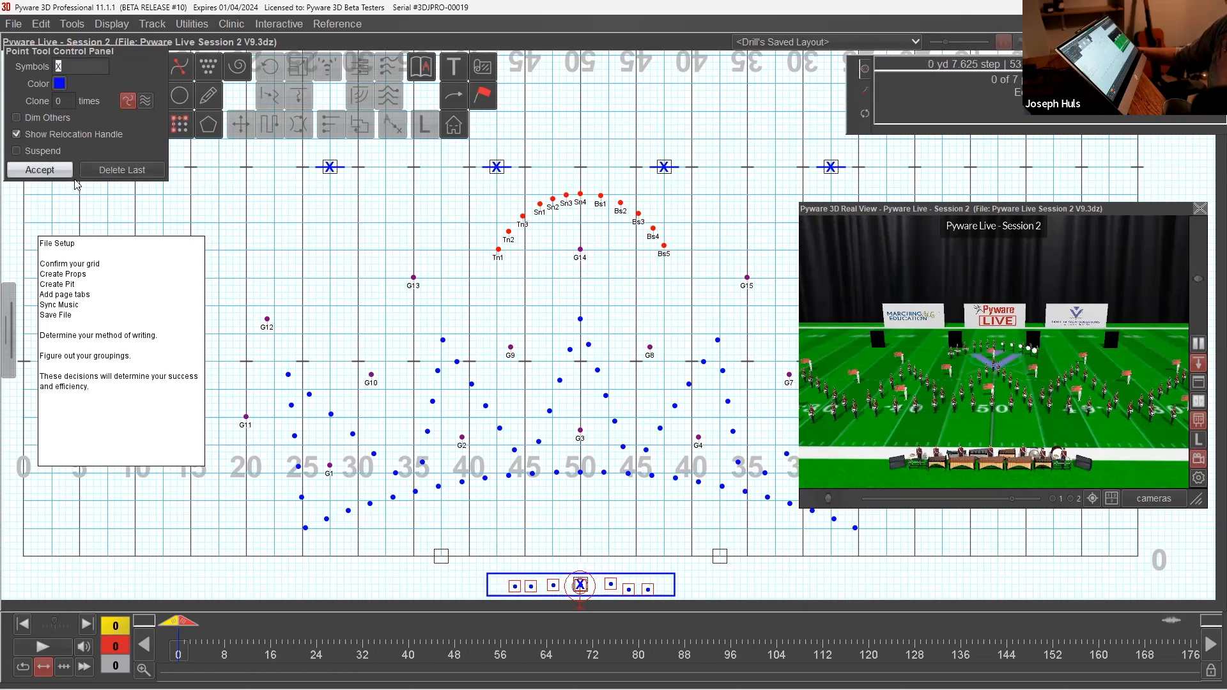
{"action": "left_click", "coordinate": [40, 169]}
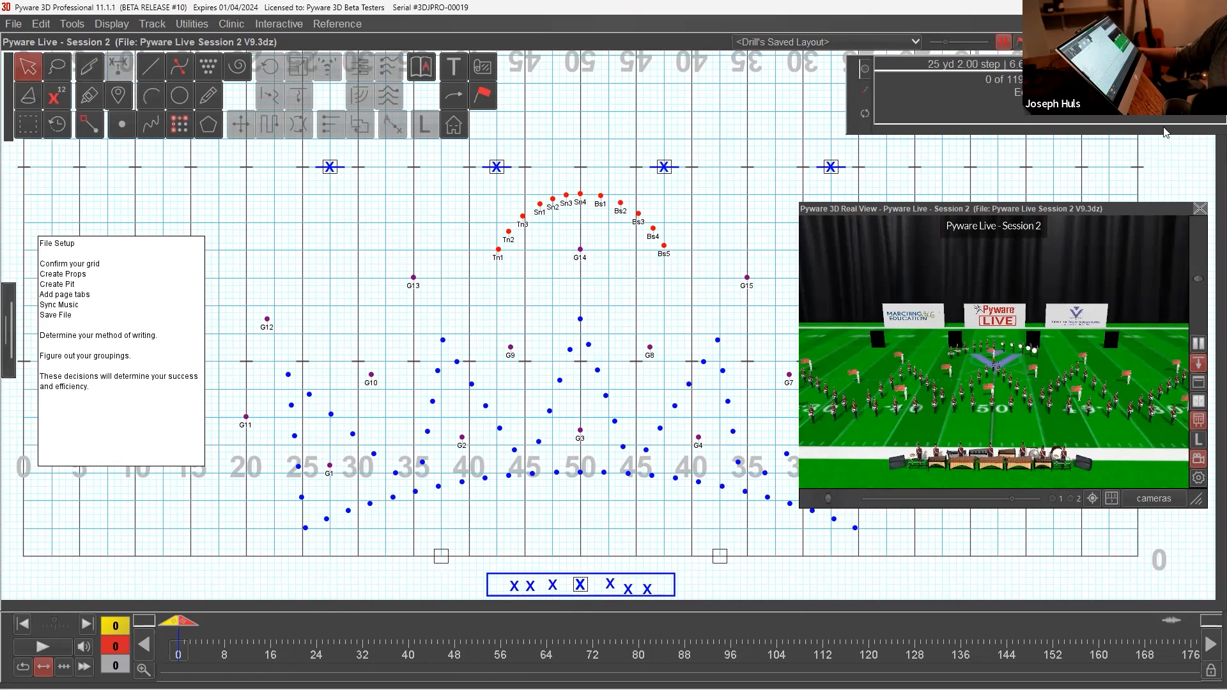
Step: Place two blue performers with symbol X on the two prop squares along the front sideline using the Point tool
{"action": "left_click", "coordinate": [121, 124]}
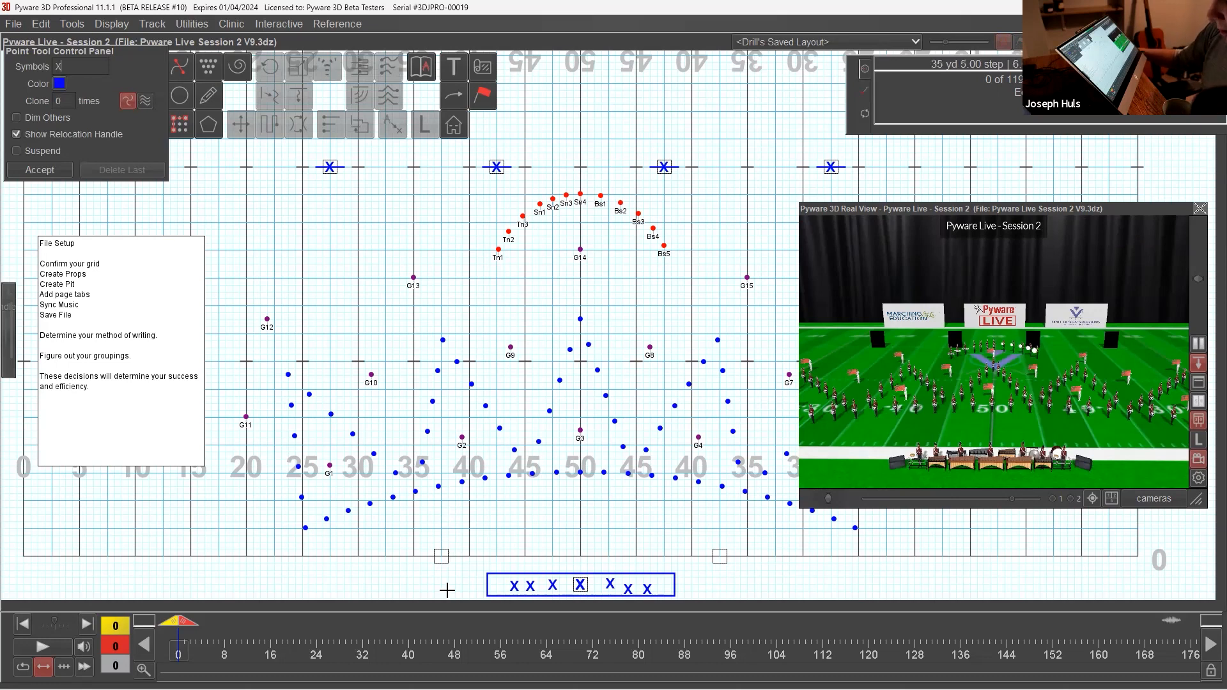
{"action": "left_click", "coordinate": [441, 556]}
{"action": "left_click", "coordinate": [719, 556]}
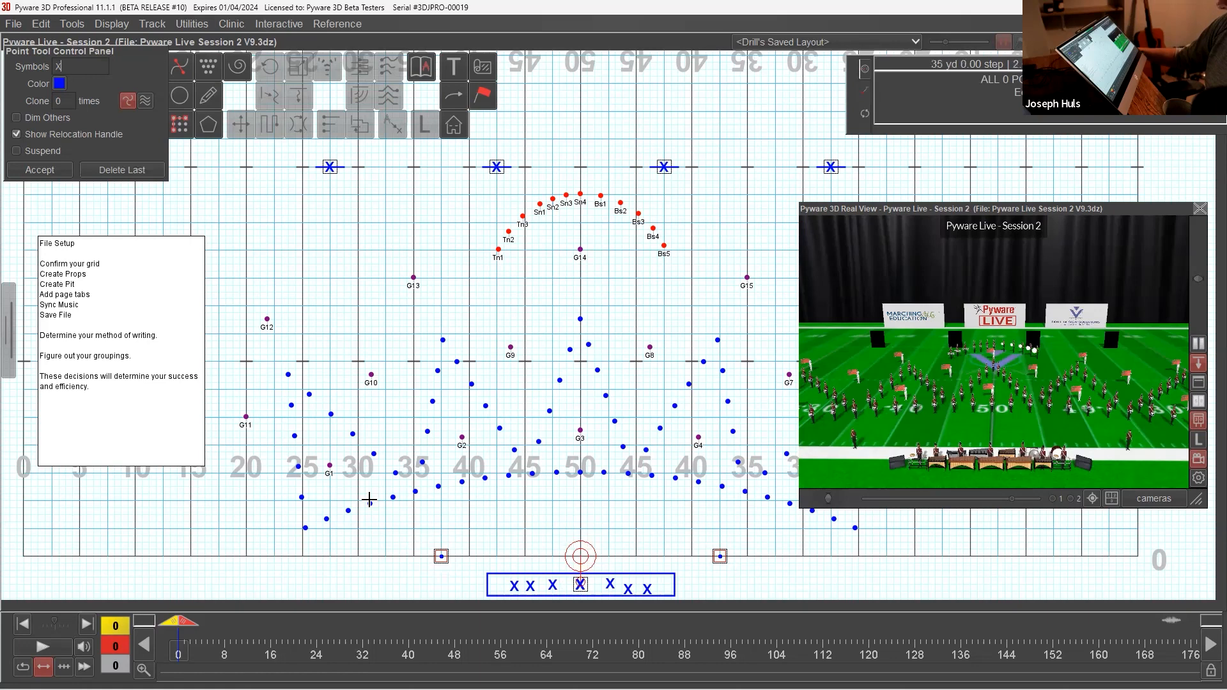
{"action": "left_click", "coordinate": [39, 169]}
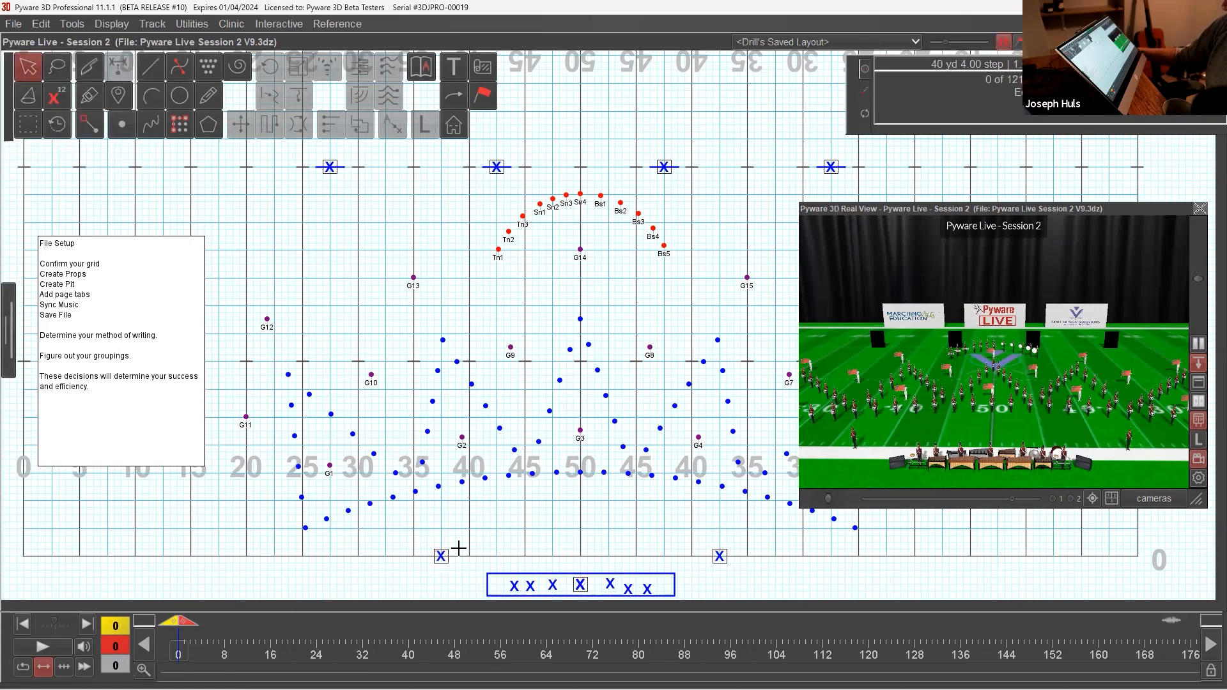
Step: Assign the Panel Vertical shape prop to the two X performers on the front sideline
{"action": "left_click", "coordinate": [441, 556]}
{"action": "left_click", "coordinate": [483, 96]}
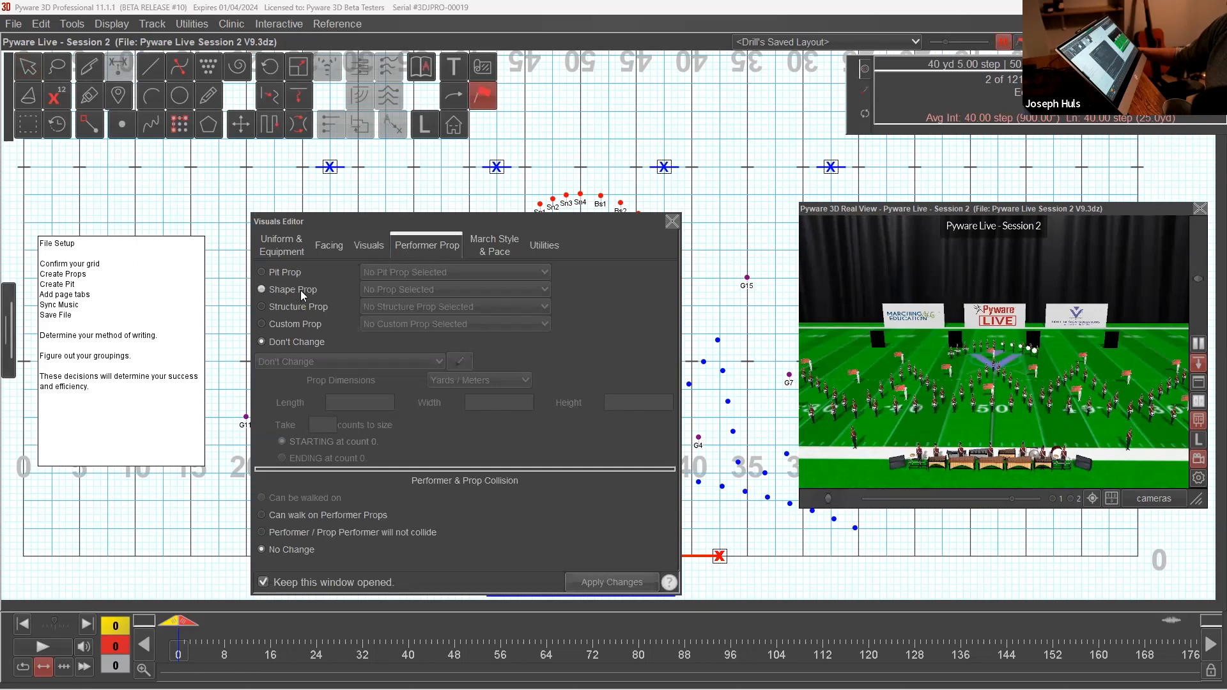
{"action": "left_click", "coordinate": [281, 290]}
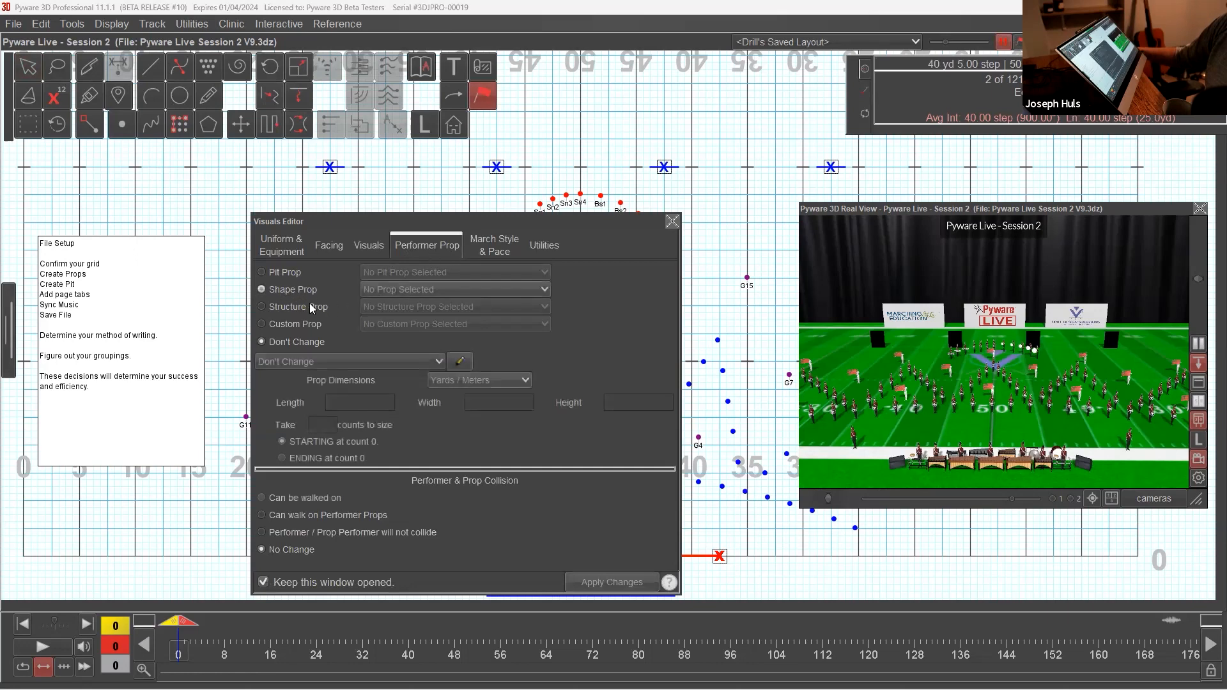
{"action": "left_click", "coordinate": [412, 290]}
{"action": "scroll", "coordinate": [438, 356], "scroll_direction": "down", "scroll_amount": 2}
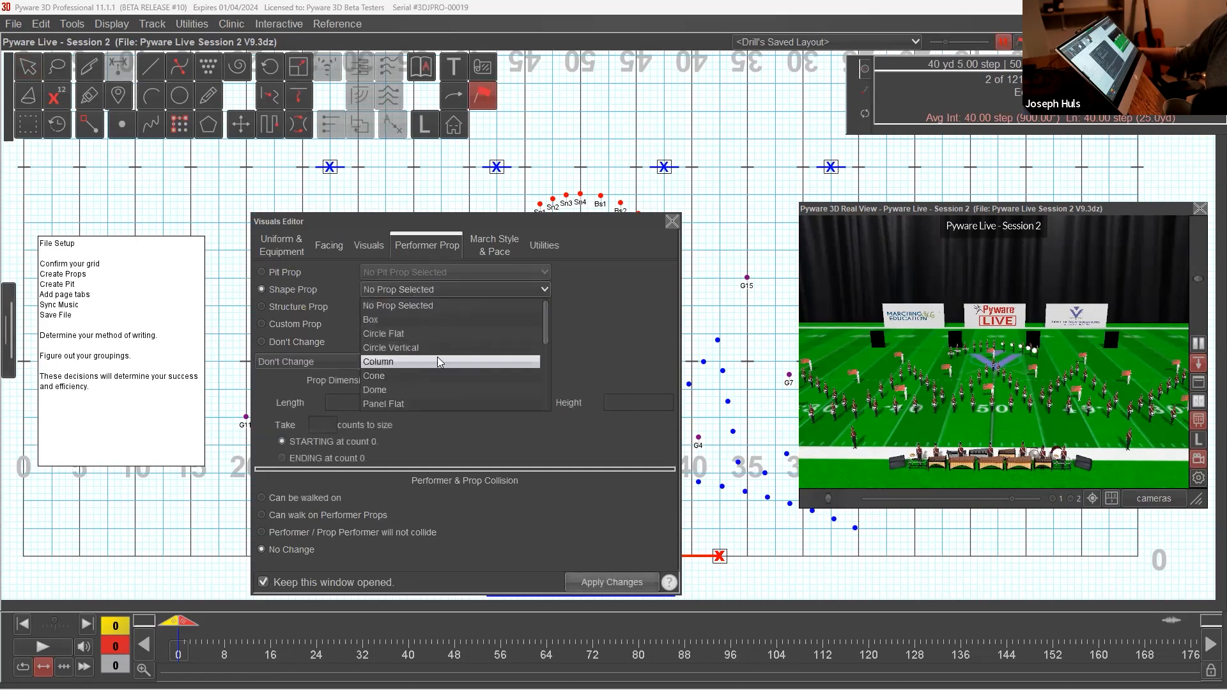
{"action": "left_click", "coordinate": [435, 333]}
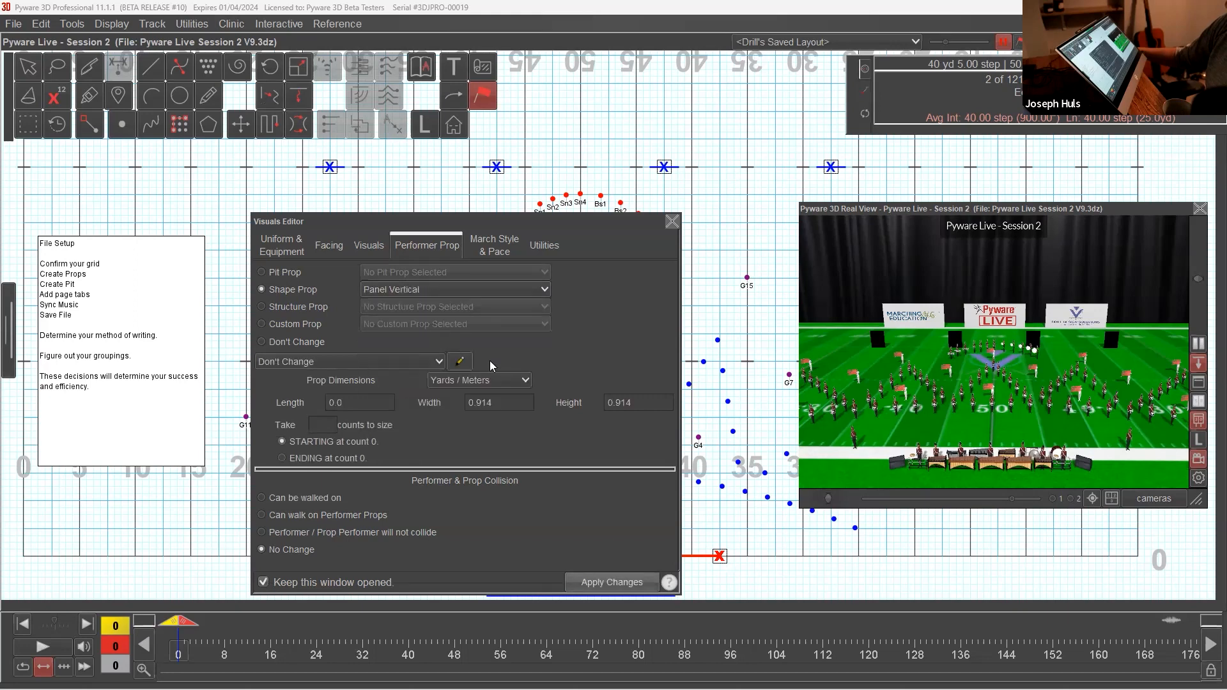
Step: Size the two front sideline panels in feet with a width of 15 and a height of 4, and apply the changes
{"action": "left_click", "coordinate": [525, 381]}
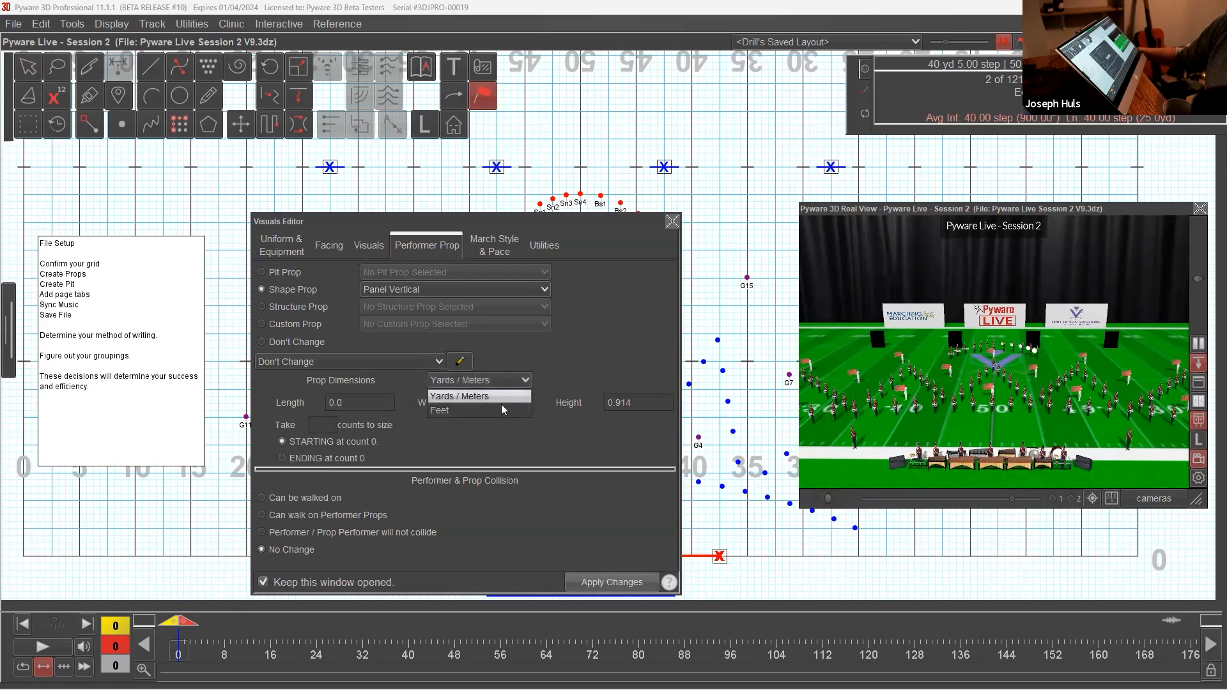
{"action": "left_click", "coordinate": [518, 410]}
{"action": "double_click", "coordinate": [516, 404]}
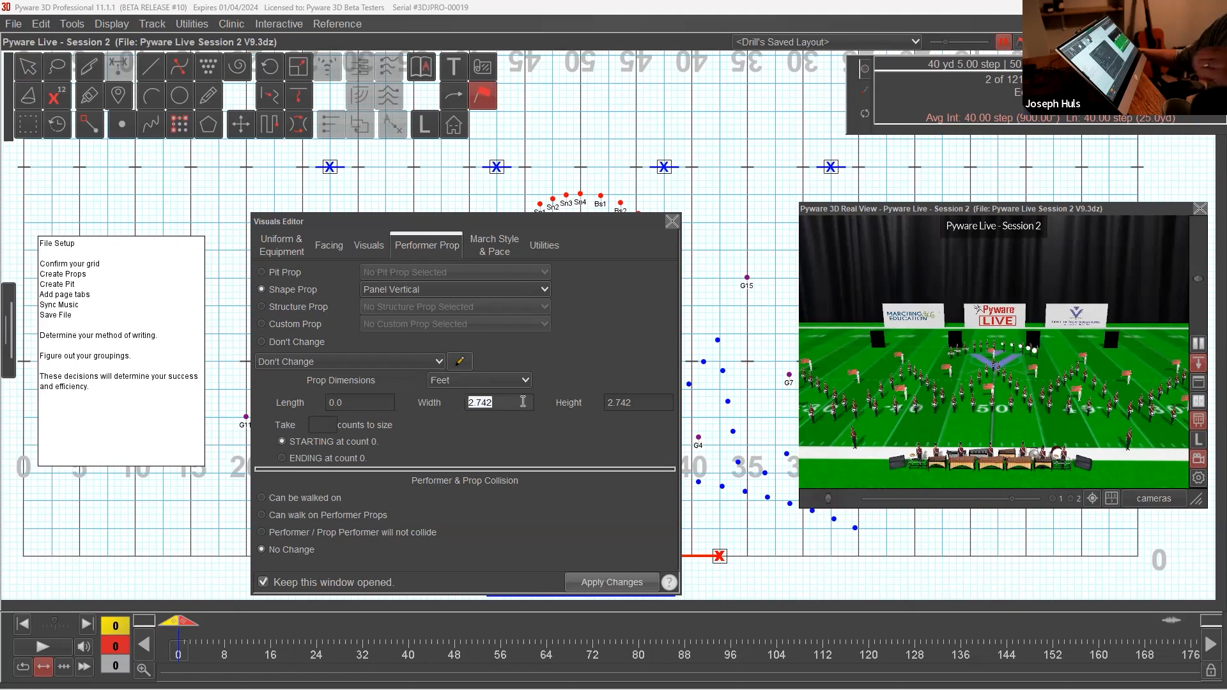
{"action": "type", "text": "15"}
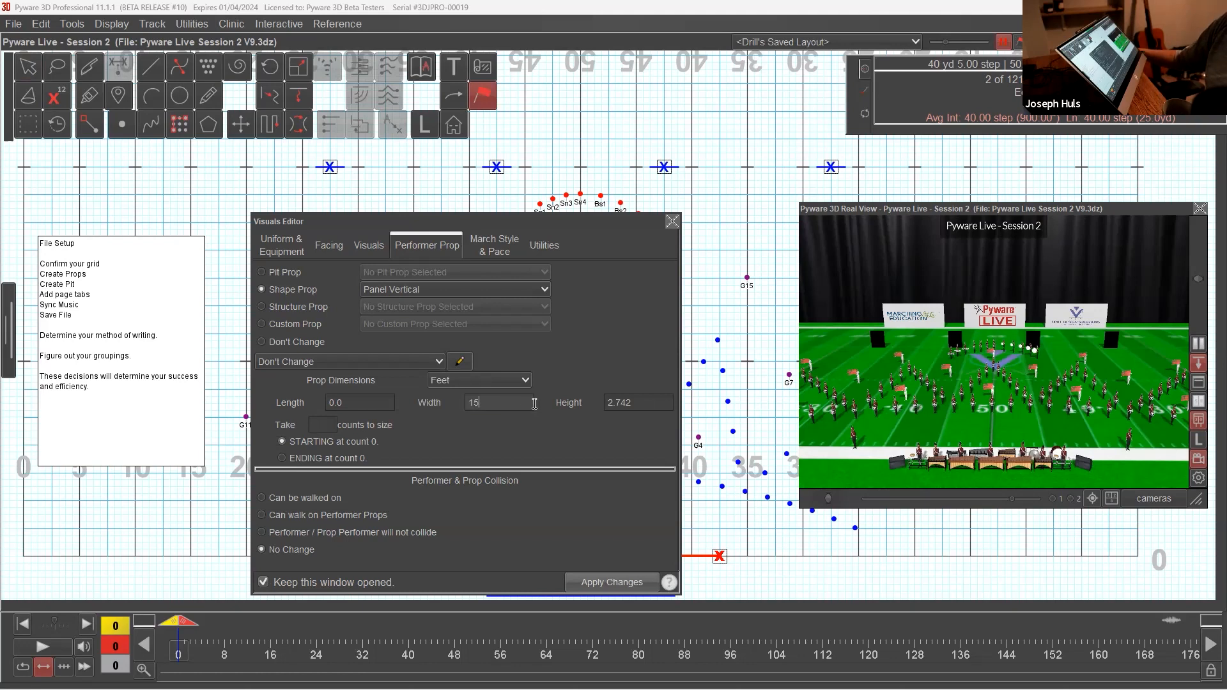
{"action": "double_click", "coordinate": [642, 407]}
{"action": "type", "text": "4"}
{"action": "left_click", "coordinate": [626, 582]}
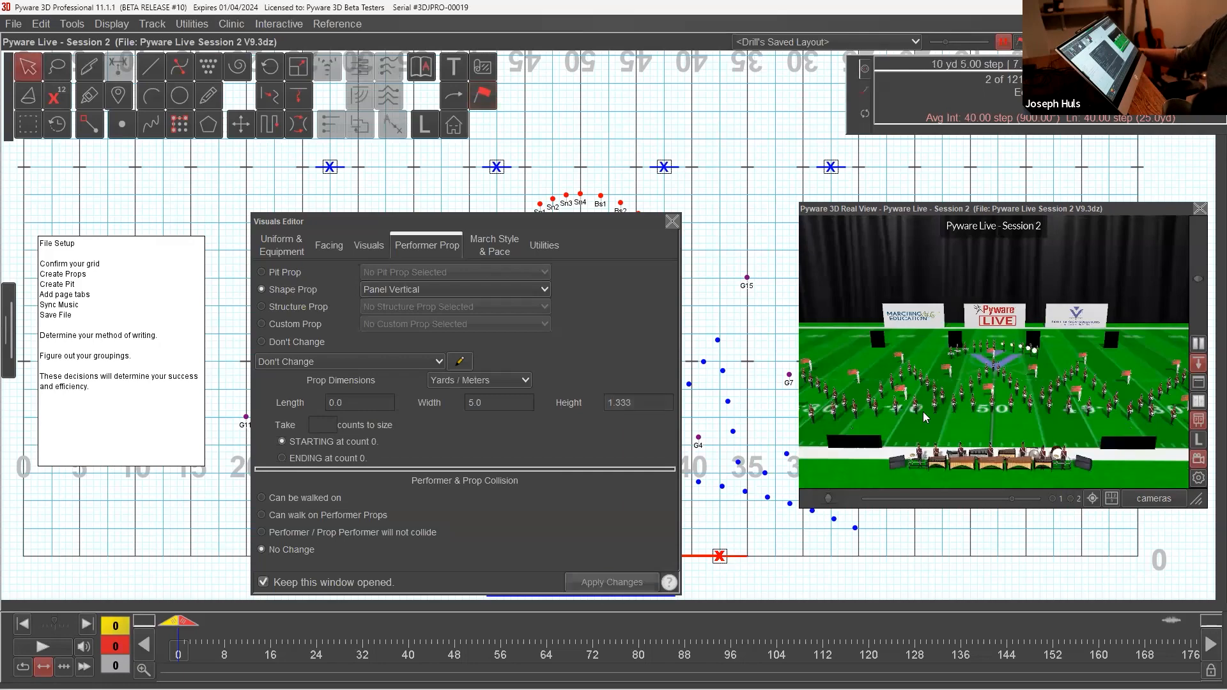
{"action": "scroll", "coordinate": [934, 411], "scroll_direction": "down", "scroll_amount": 5}
{"action": "left_click_drag", "start_coordinate": [959, 396], "coordinate": [1032, 363]}
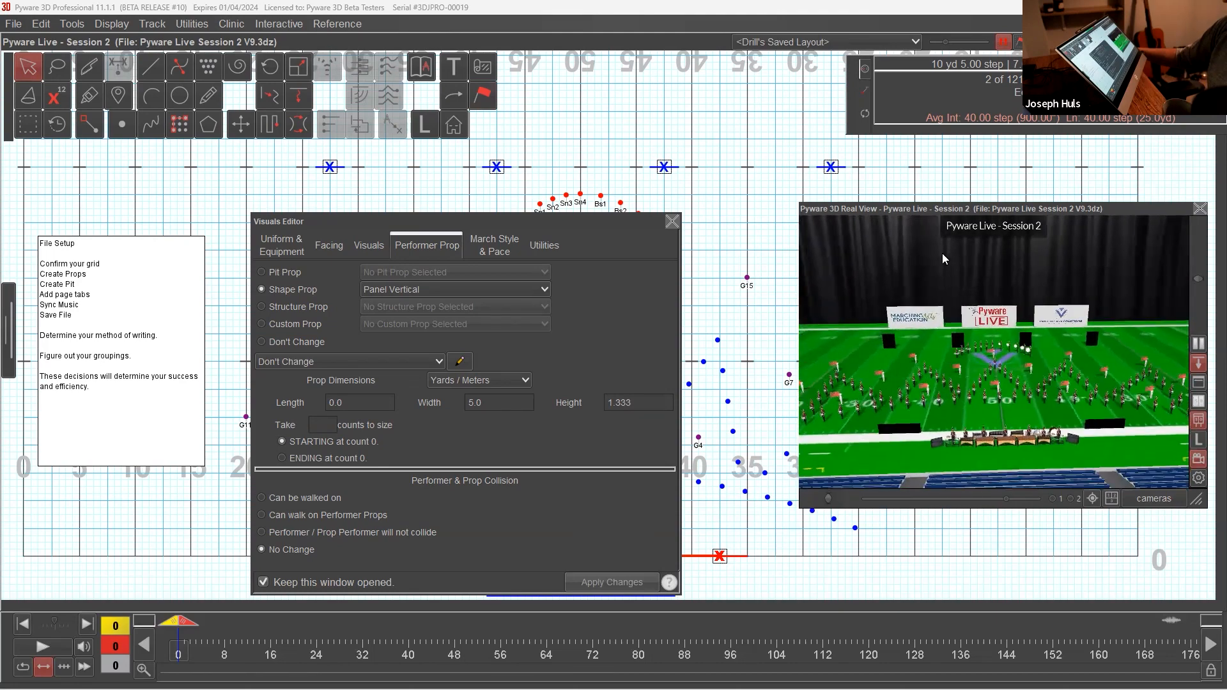
{"action": "left_click", "coordinate": [672, 221]}
{"action": "left_click", "coordinate": [694, 235]}
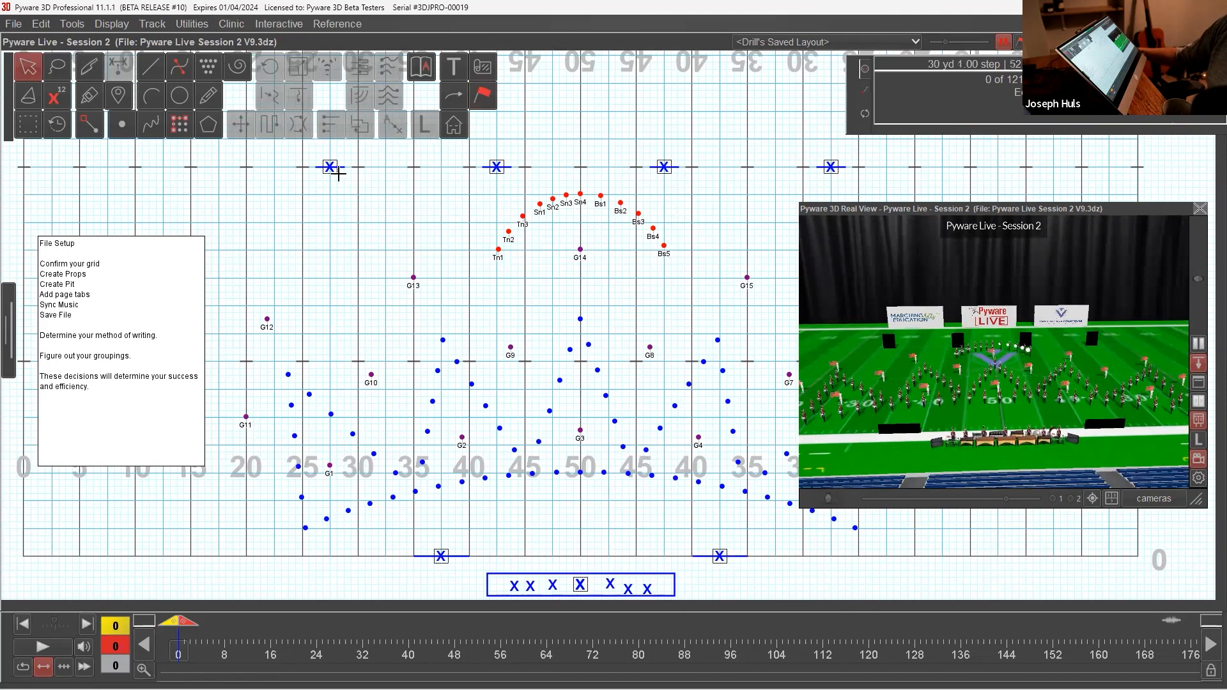
Step: Lock the four back prop performers, the two front sideline panels and the pit performers, and test that they cannot be selected
{"action": "left_click_drag", "start_coordinate": [302, 158], "coordinate": [864, 173]}
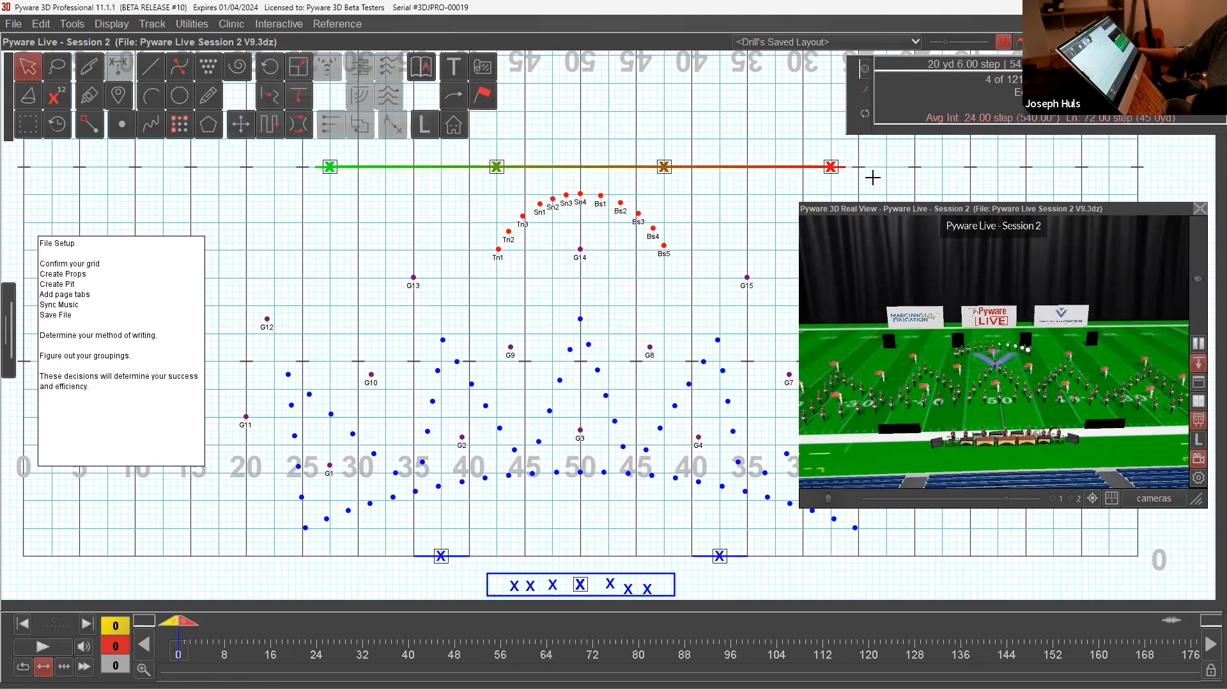
{"action": "left_click_drag", "start_coordinate": [399, 542], "coordinate": [785, 604], "text": "shift"}
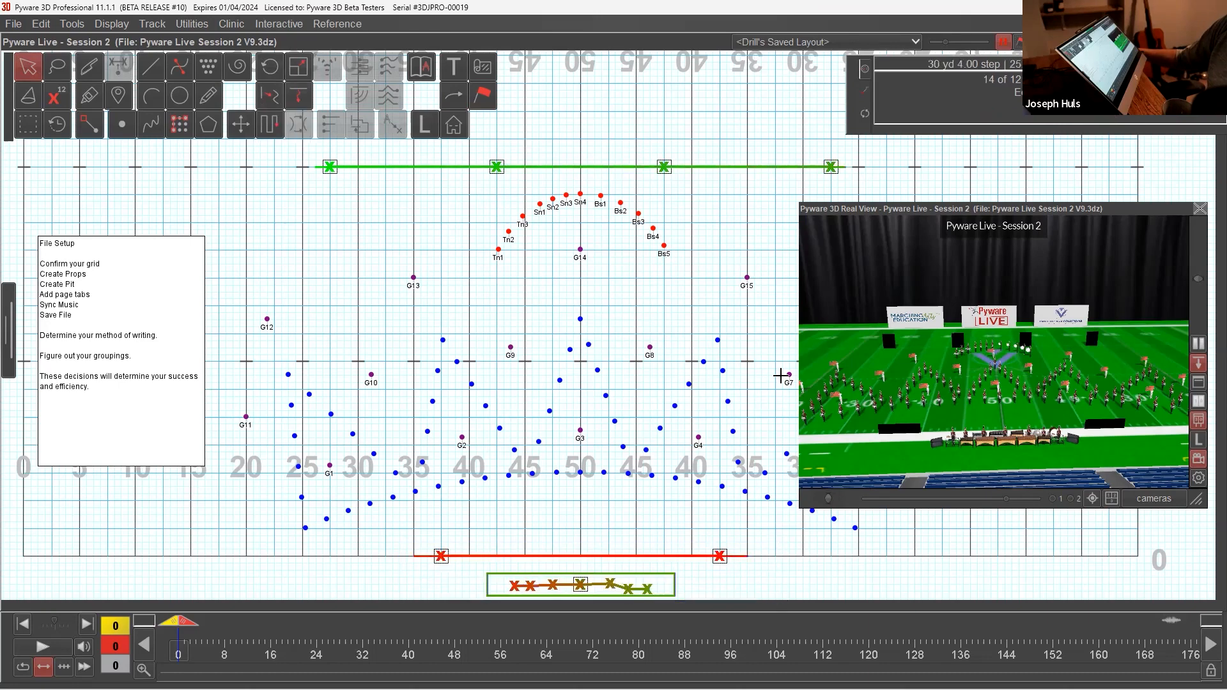
{"action": "left_click", "coordinate": [112, 24]}
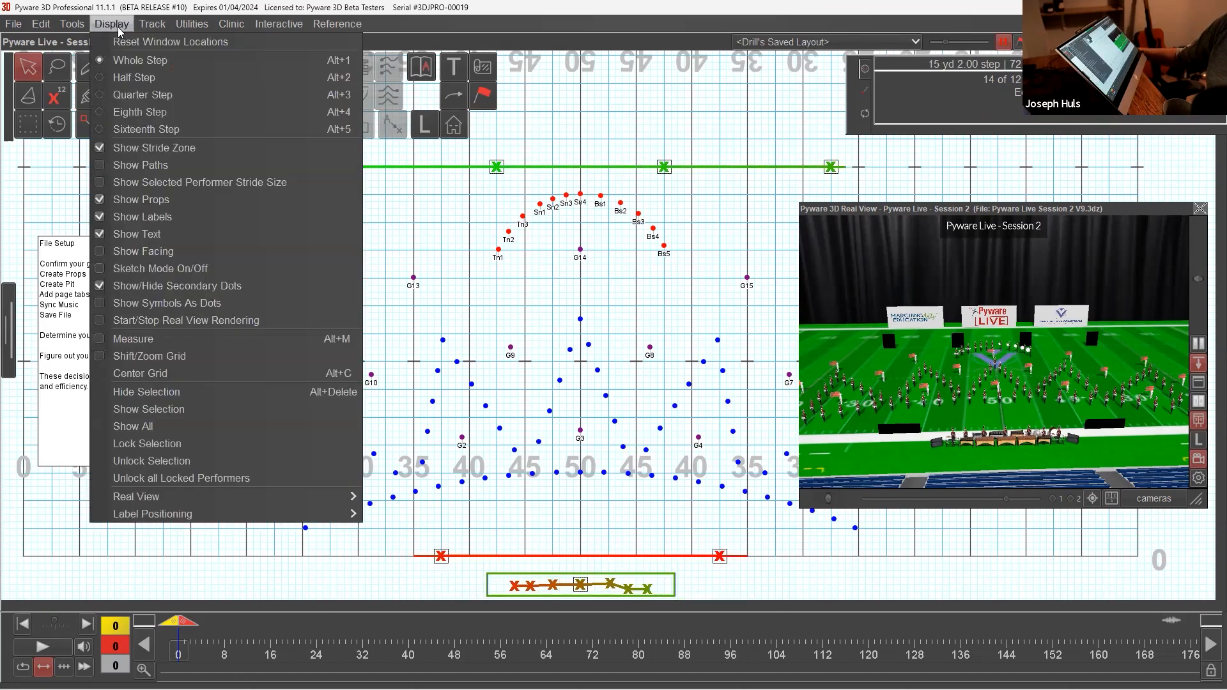
{"action": "left_click", "coordinate": [144, 443]}
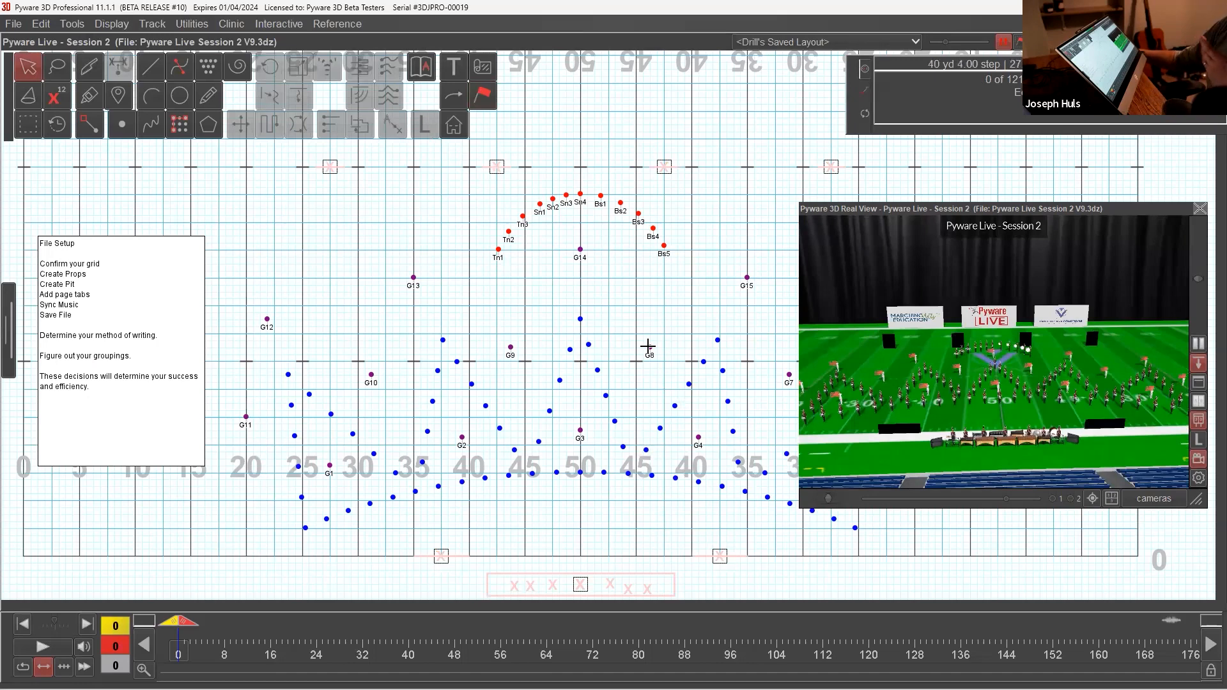
{"action": "left_click", "coordinate": [539, 206]}
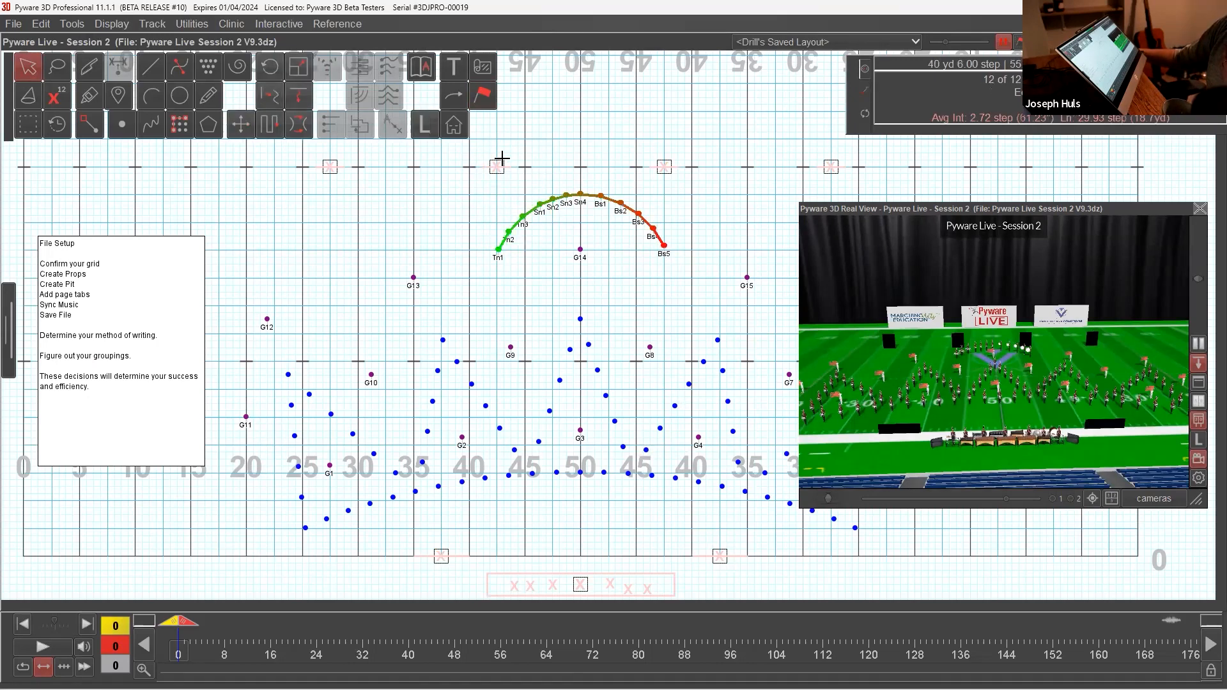
{"action": "left_click_drag", "start_coordinate": [493, 150], "coordinate": [547, 223]}
{"action": "left_click", "coordinate": [592, 303]}
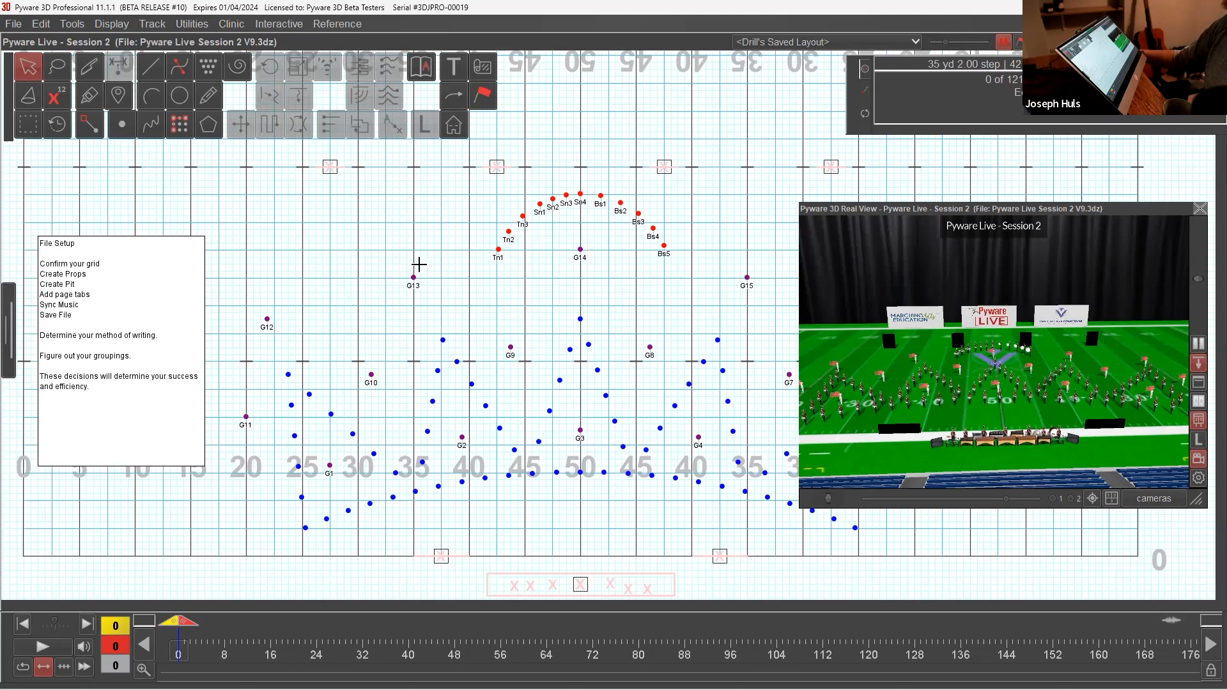
Step: Collapse the 3D view, unlock the page tabs and add tabs at counts 0, 8, 32 and 40
{"action": "double_click", "coordinate": [938, 211]}
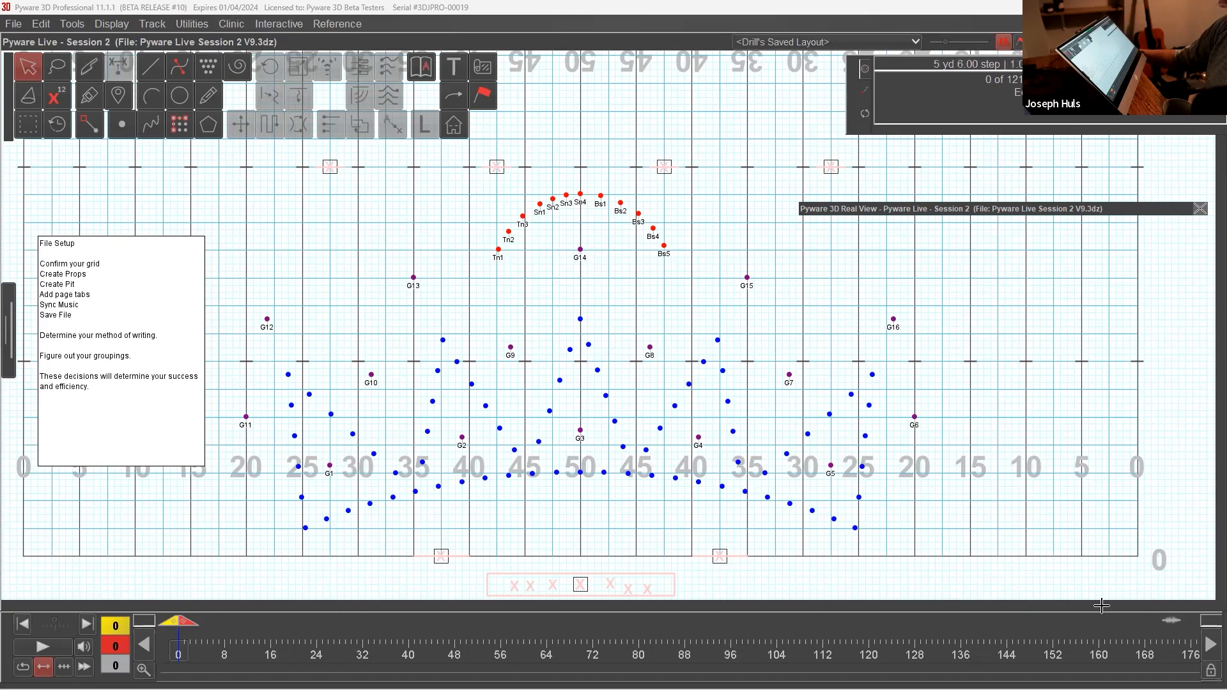
{"action": "left_click", "coordinate": [1211, 670]}
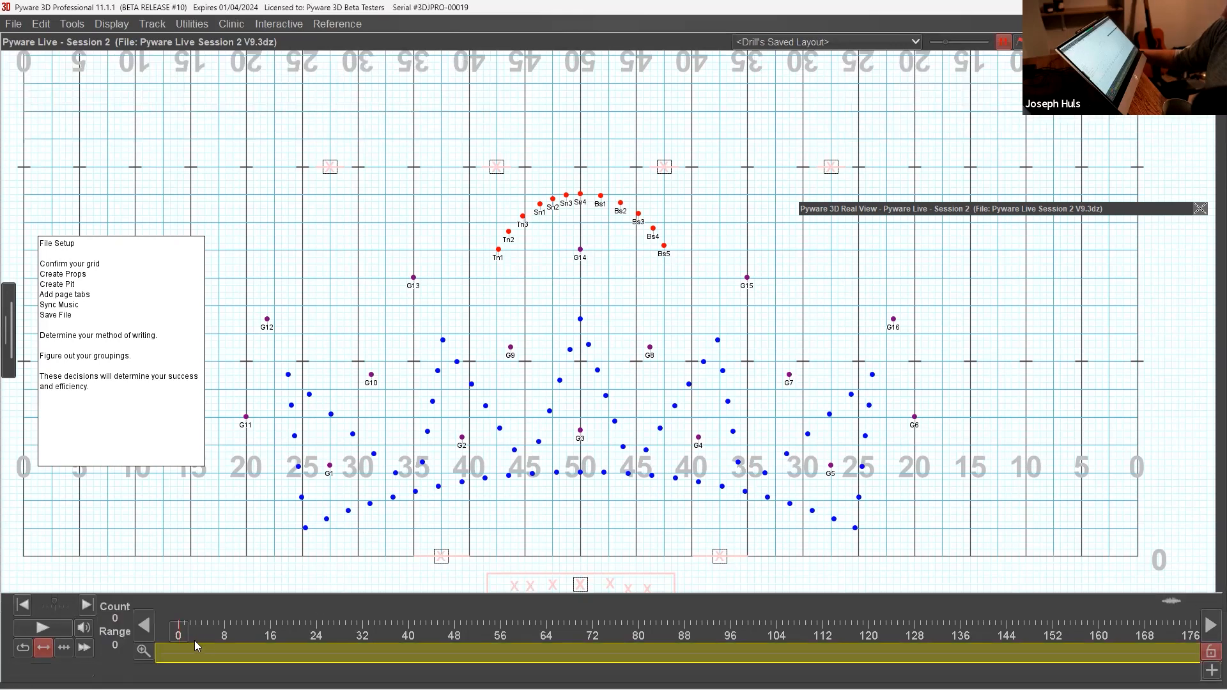
{"action": "left_click", "coordinate": [174, 651]}
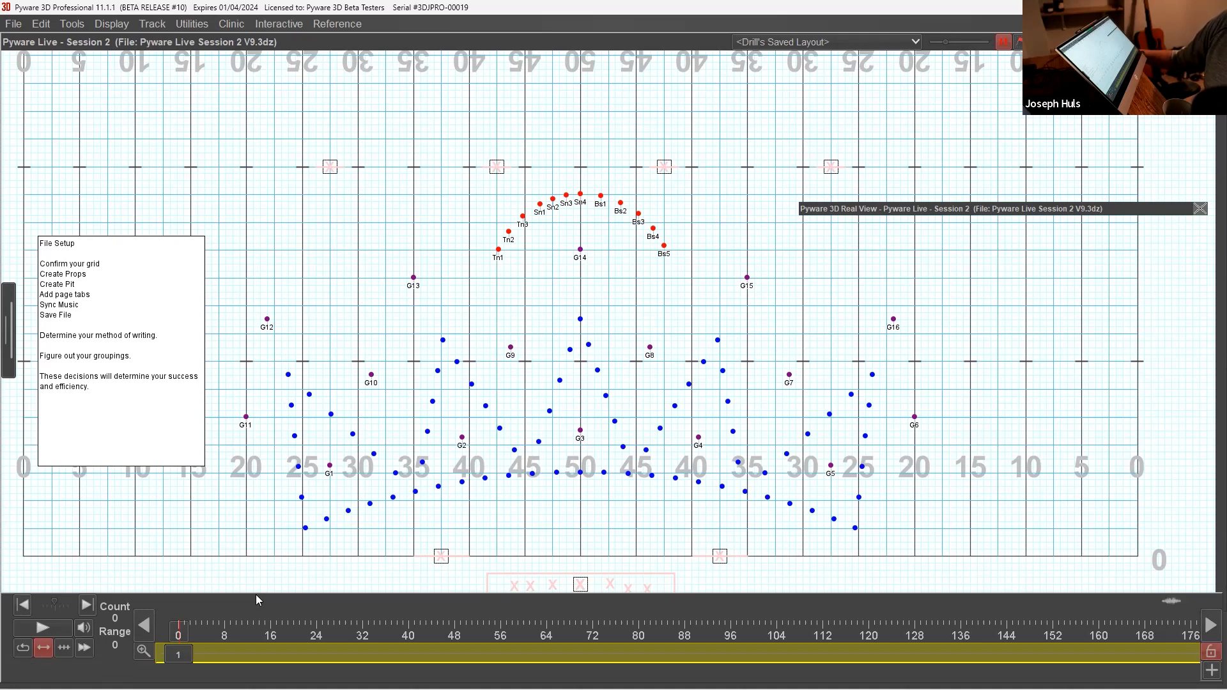
{"action": "left_click", "coordinate": [226, 652]}
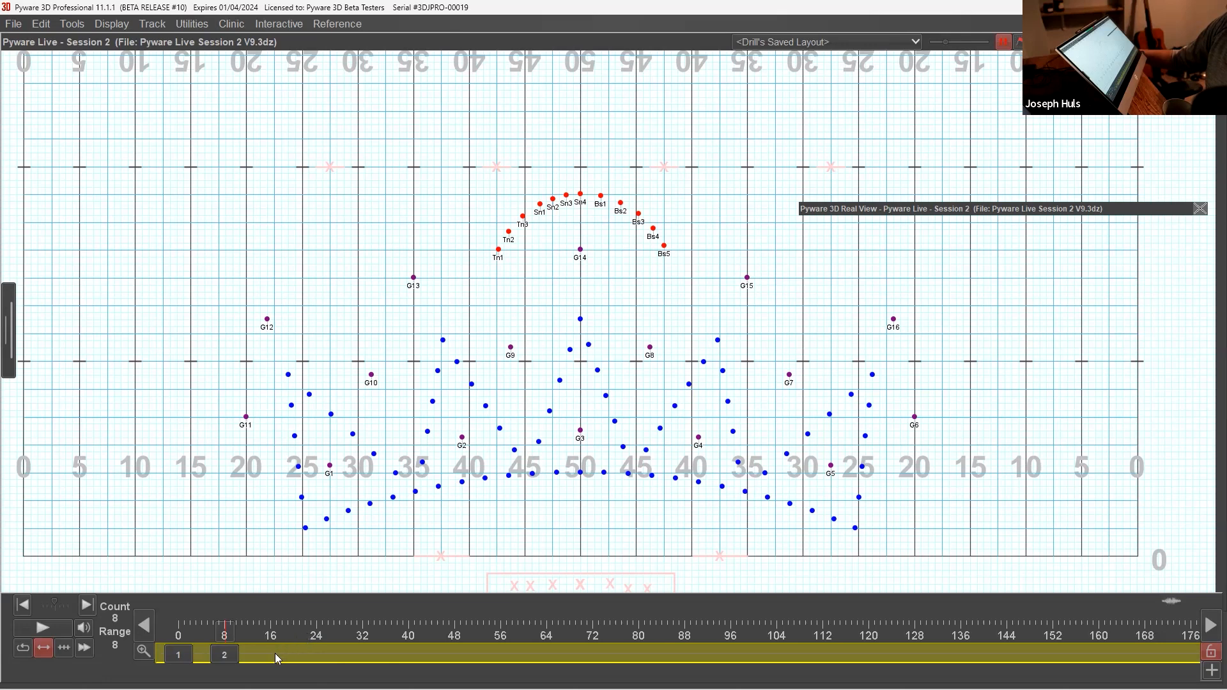
{"action": "left_click", "coordinate": [367, 657]}
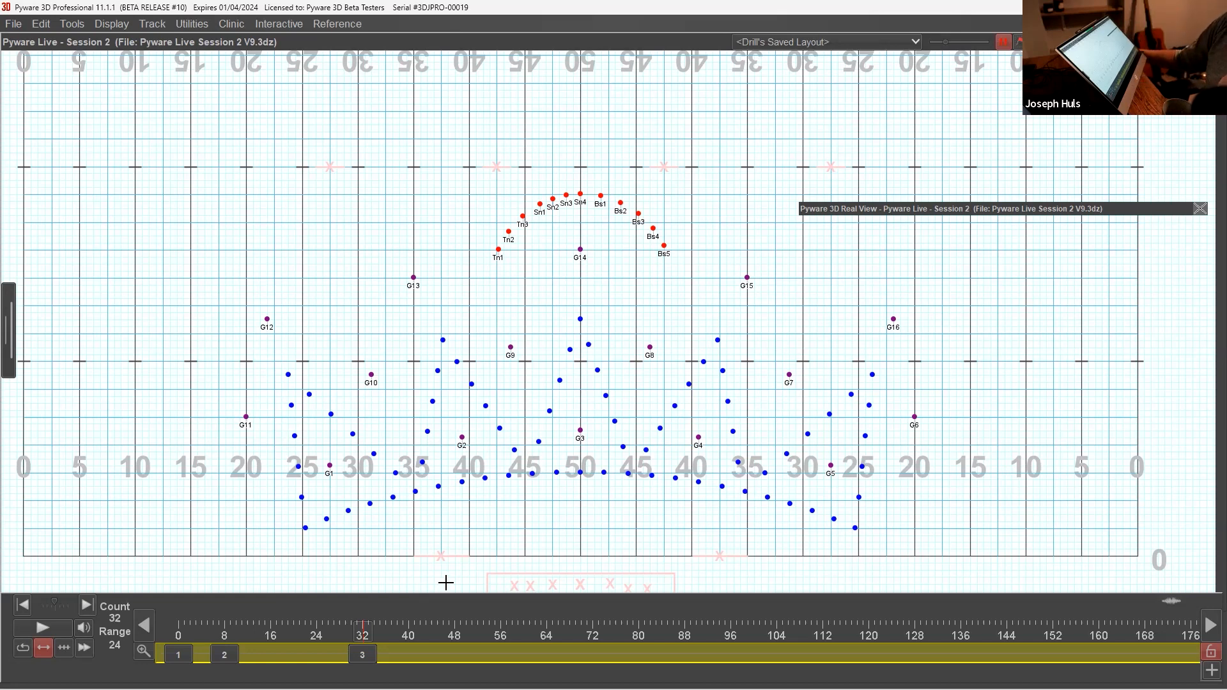
{"action": "left_click", "coordinate": [419, 663]}
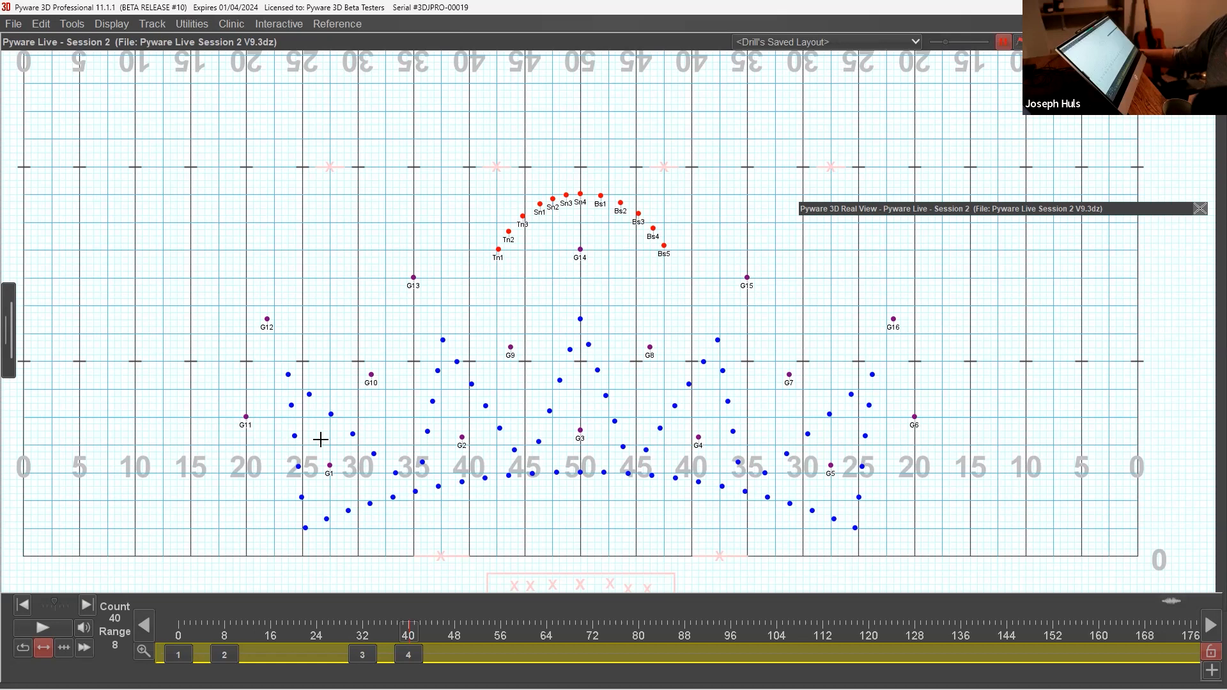
Step: Add a page tab at count 48 and change its type to Sub-Page Tab
{"action": "mouse_move", "coordinate": [633, 688]}
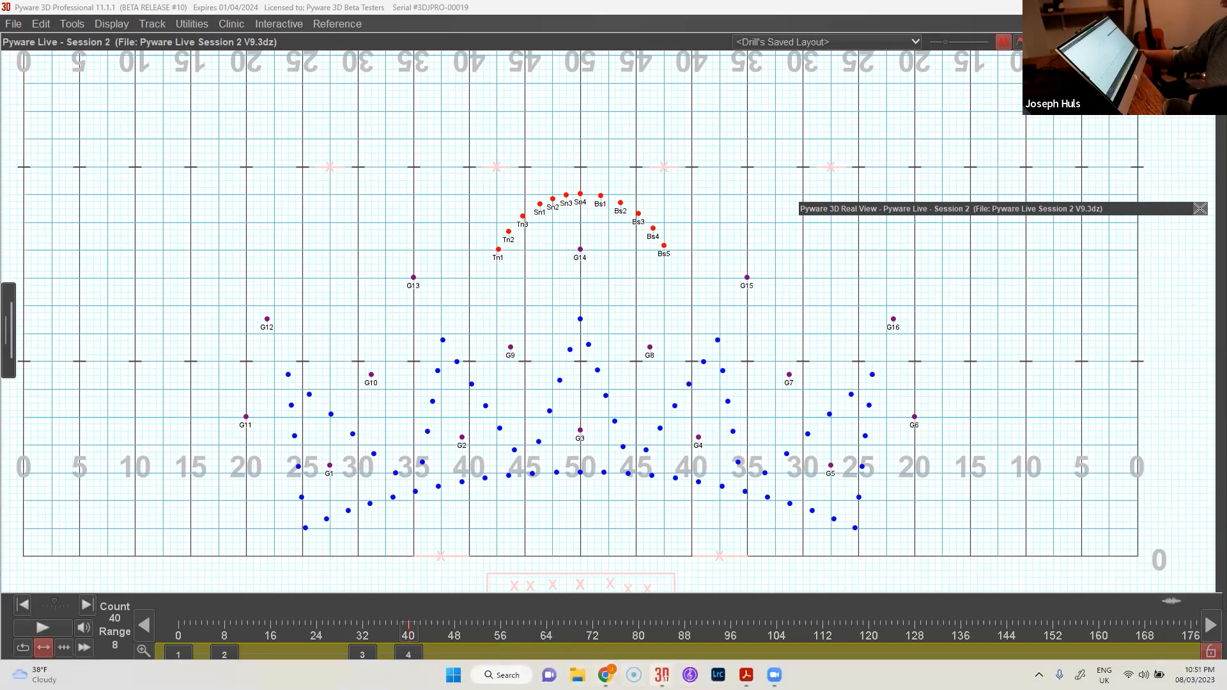
{"action": "mouse_move", "coordinate": [746, 676]}
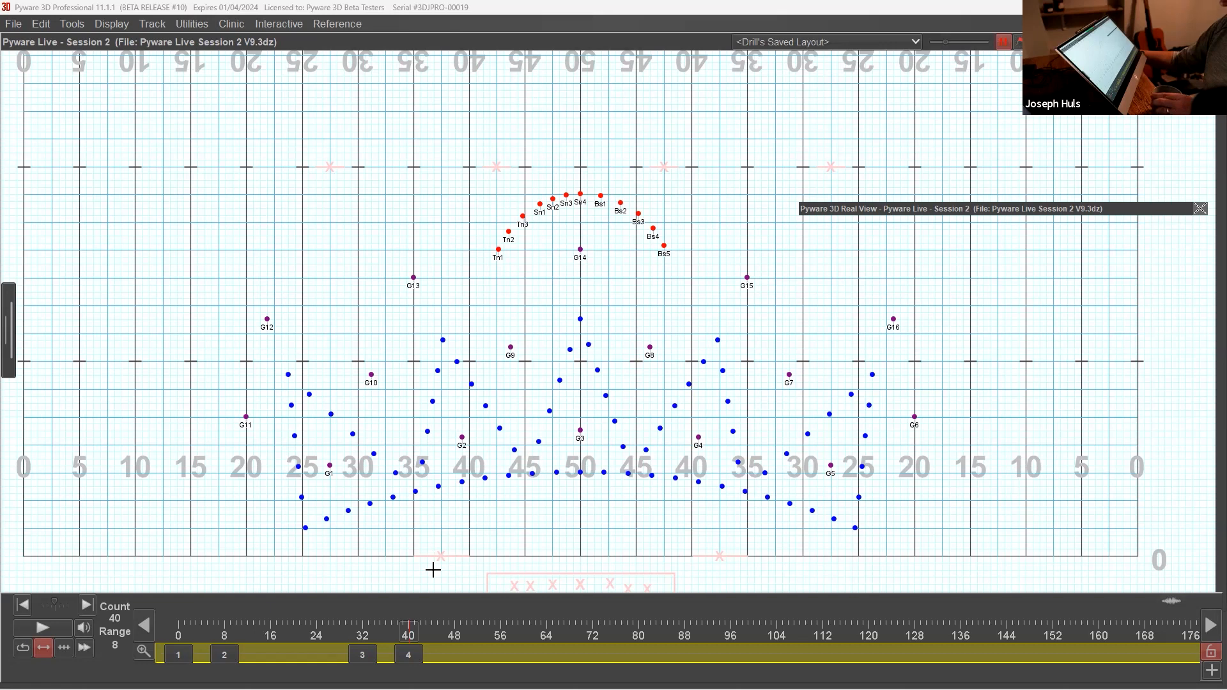
{"action": "left_click", "coordinate": [456, 650]}
{"action": "left_click", "coordinate": [464, 654]}
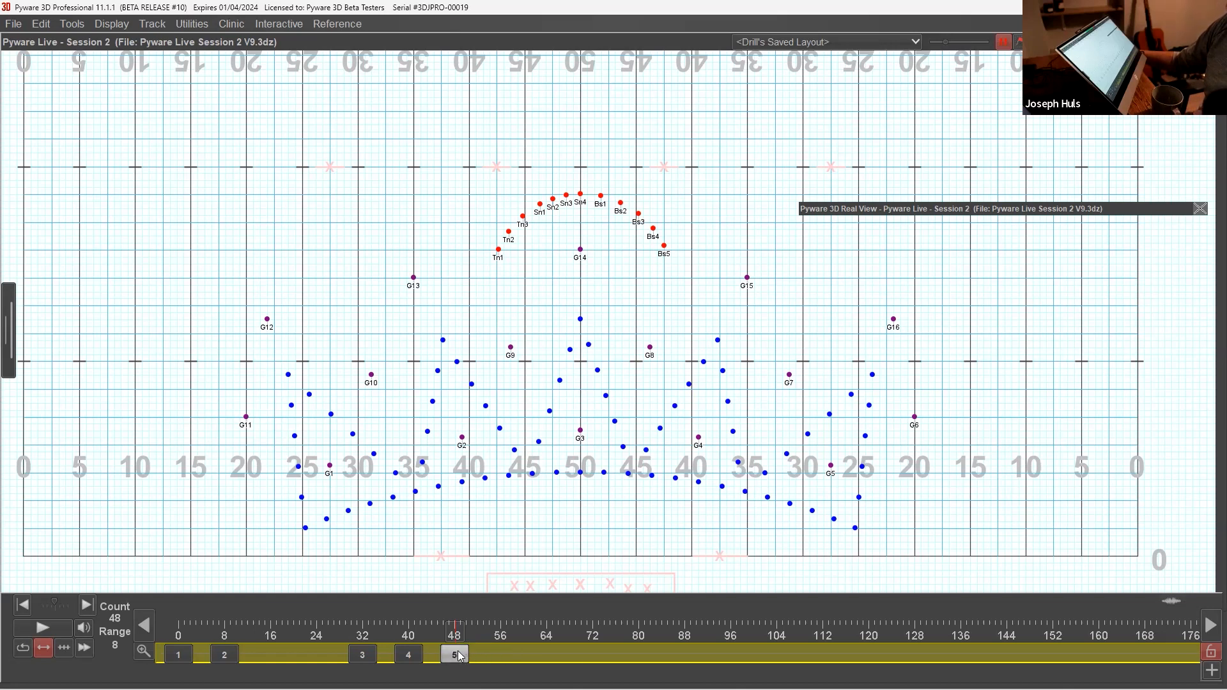
{"action": "double_click", "coordinate": [457, 655]}
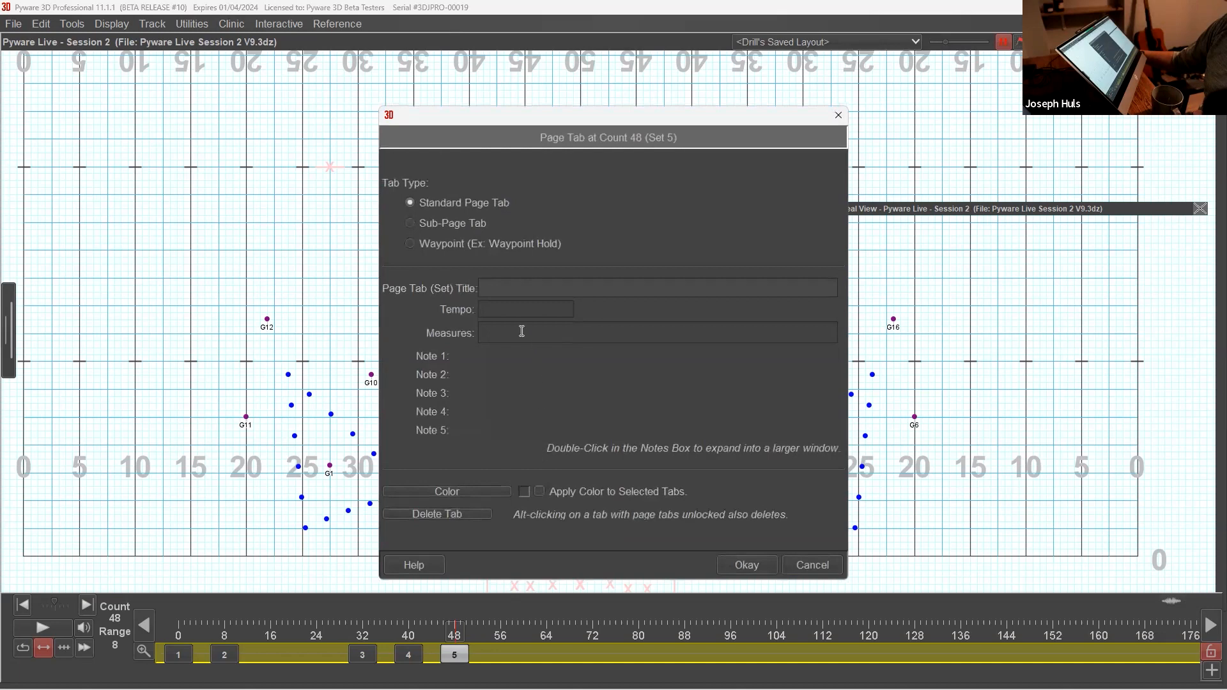
{"action": "left_click", "coordinate": [464, 227]}
{"action": "left_click", "coordinate": [739, 563]}
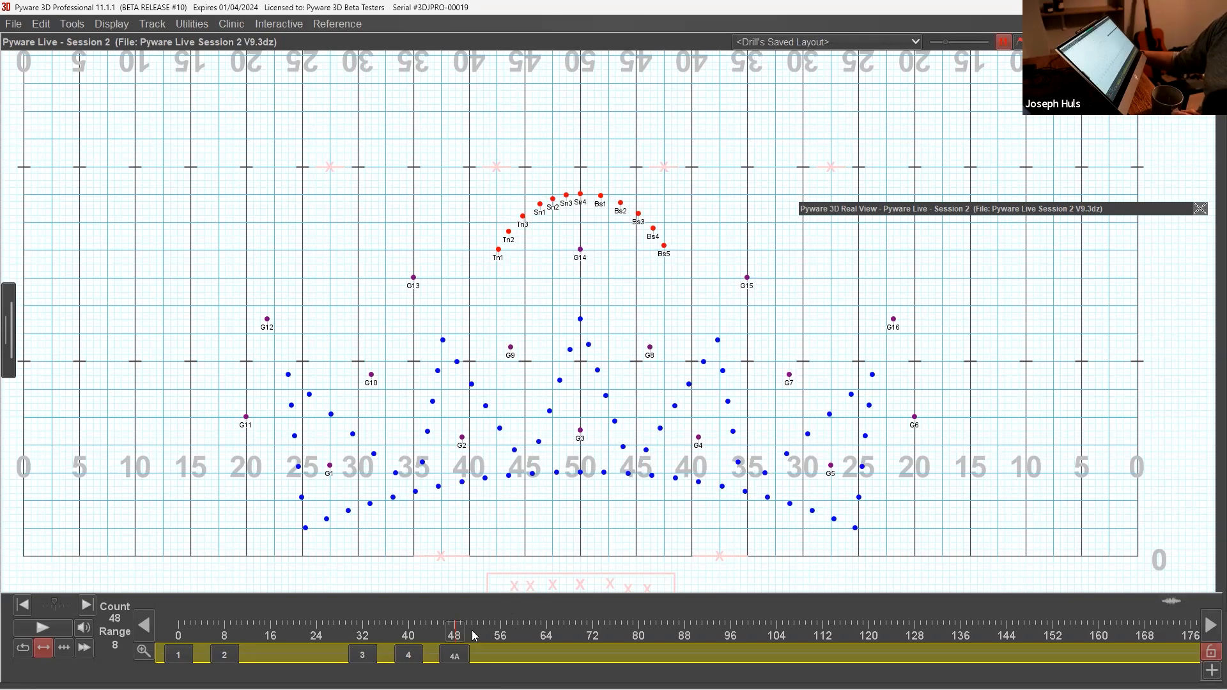
Step: Add a standard page tab at count 64 and a sub-page tab at count 76
{"action": "left_click", "coordinate": [549, 651]}
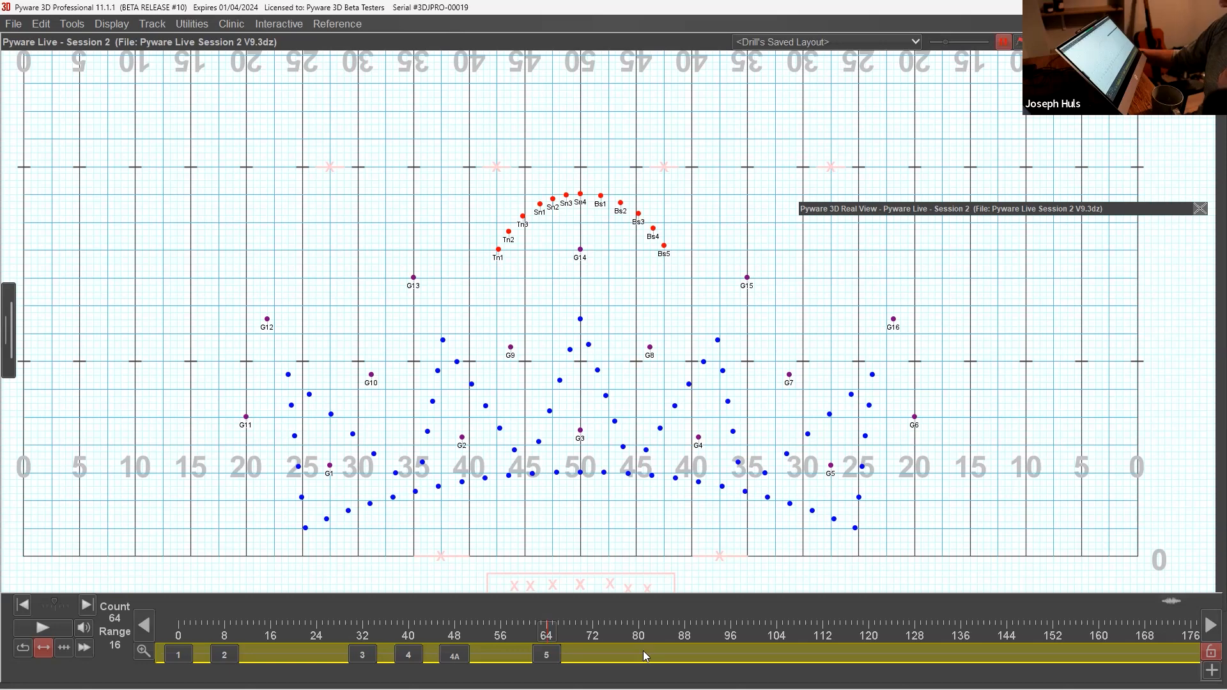
{"action": "left_click", "coordinate": [615, 655]}
{"action": "left_click", "coordinate": [476, 232]}
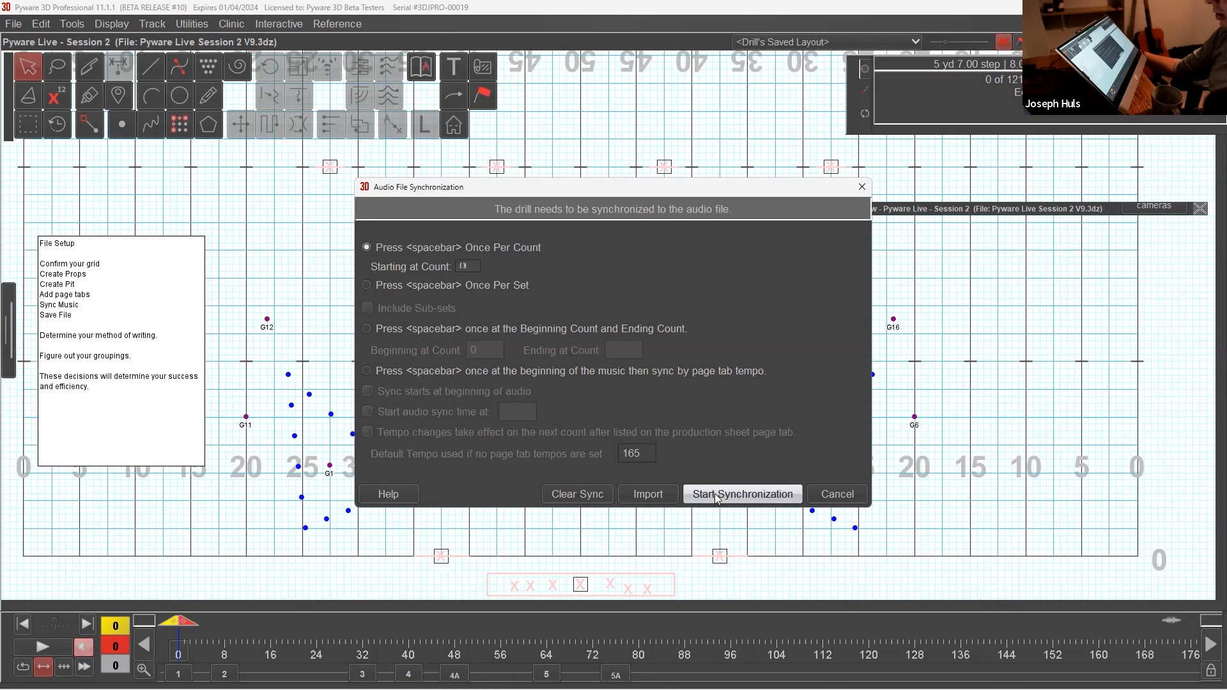
Step: Synchronize the audio to the drill once per count, starting at count 0 and marking beats through count 76, and accept the sync
{"action": "left_click", "coordinate": [717, 494]}
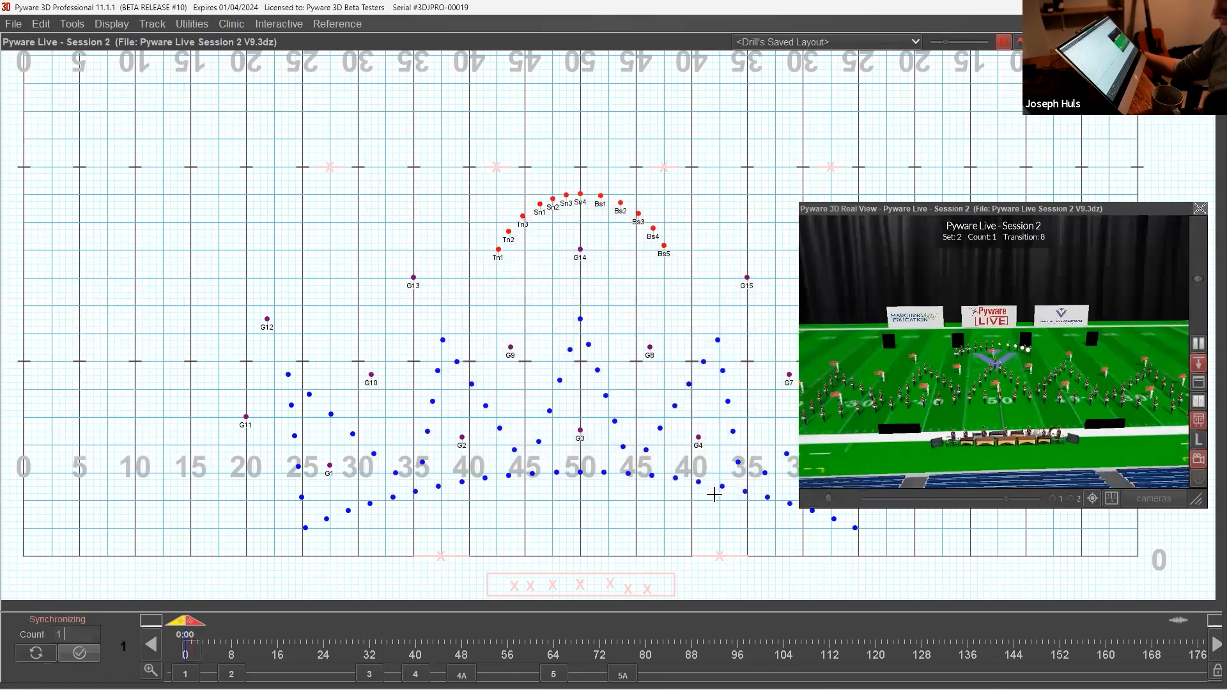
{"action": "key", "text": "space"}
{"action": "key", "text": "space"}
{"action": "key", "text": "space"}
{"action": "key", "text": "space"}
{"action": "key", "text": "space"}
{"action": "key", "text": "space"}
{"action": "key", "text": "space"}
{"action": "key", "text": "space"}
{"action": "key", "text": "space"}
{"action": "key", "text": "space"}
{"action": "key", "text": "space"}
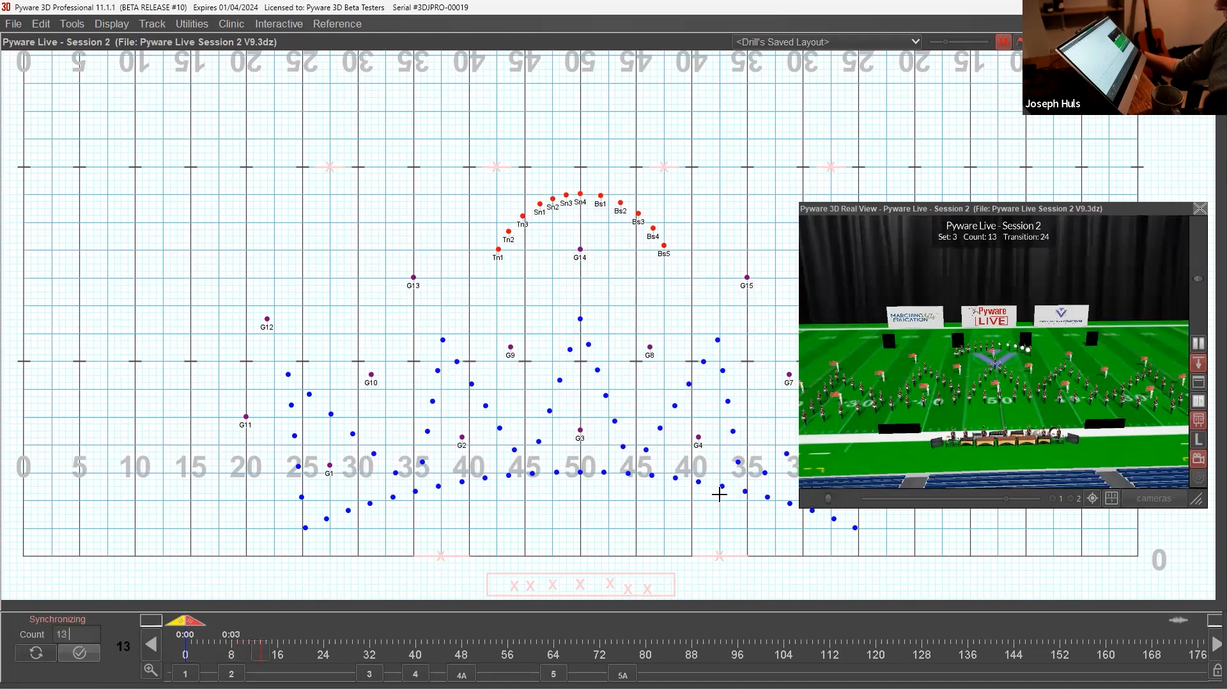
{"action": "key", "text": "space"}
{"action": "key", "text": "space"}
{"action": "key", "text": "space"}
{"action": "key", "text": "space"}
{"action": "key", "text": "space"}
{"action": "key", "text": "space"}
{"action": "key", "text": "space"}
{"action": "key", "text": "space"}
{"action": "key", "text": "space"}
{"action": "key", "text": "space"}
{"action": "key", "text": "space"}
{"action": "key", "text": "space"}
{"action": "key", "text": "space"}
{"action": "key", "text": "space"}
{"action": "key", "text": "space"}
{"action": "key", "text": "space"}
{"action": "key", "text": "space"}
{"action": "key", "text": "space"}
{"action": "key", "text": "space"}
{"action": "key", "text": "space"}
{"action": "key", "text": "space"}
{"action": "key", "text": "space"}
{"action": "key", "text": "space"}
{"action": "key", "text": "space"}
{"action": "key", "text": "space"}
{"action": "key", "text": "space"}
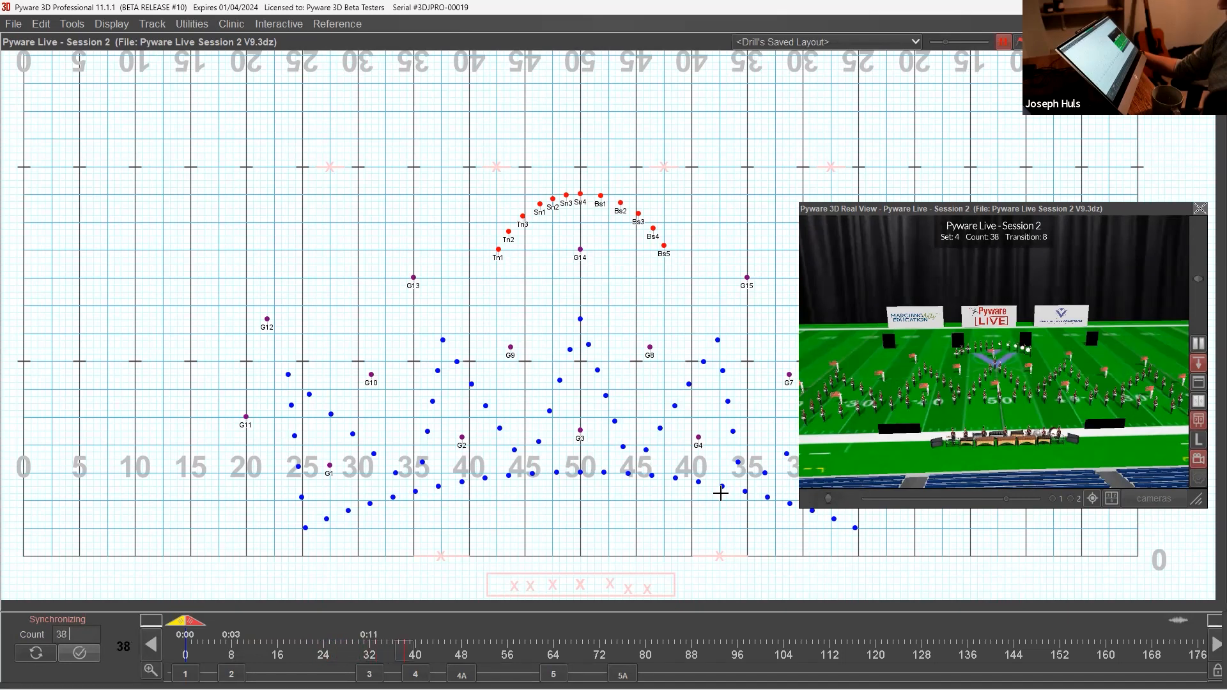
{"action": "key", "text": "space"}
{"action": "key", "text": "space"}
{"action": "key", "text": "space"}
{"action": "key", "text": "space"}
{"action": "key", "text": "space"}
{"action": "key", "text": "space"}
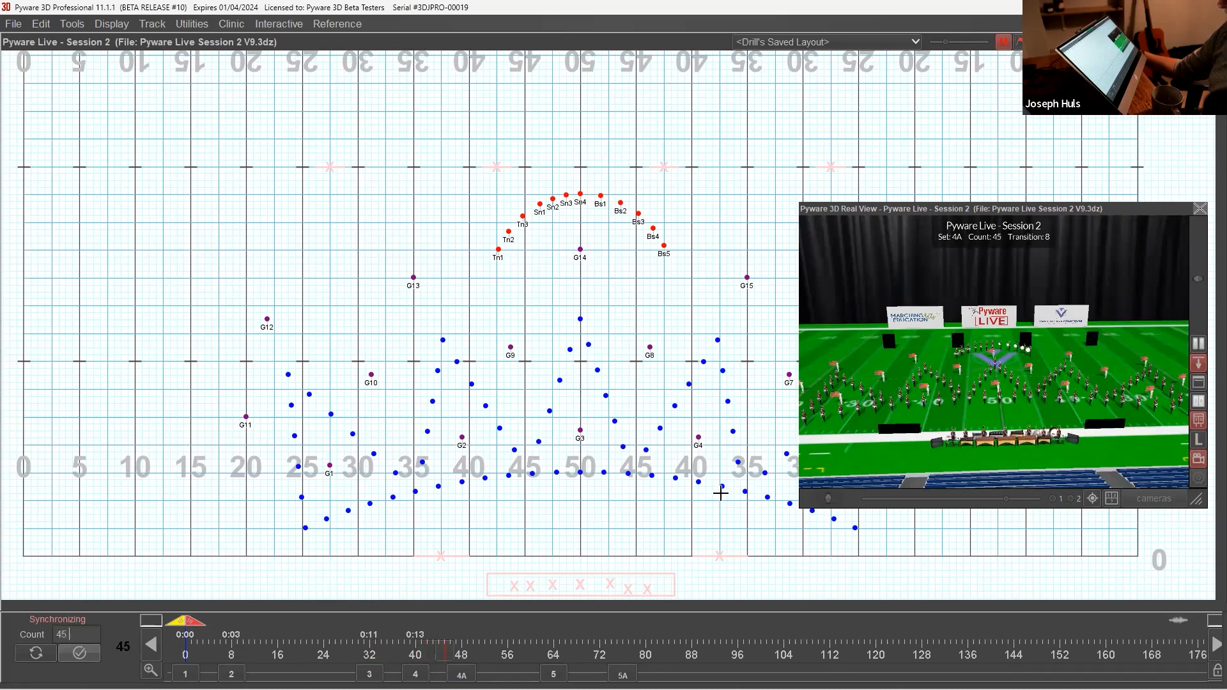
{"action": "key", "text": "space"}
{"action": "key", "text": "space"}
{"action": "key", "text": "space"}
{"action": "key", "text": "space"}
{"action": "key", "text": "space"}
{"action": "key", "text": "space"}
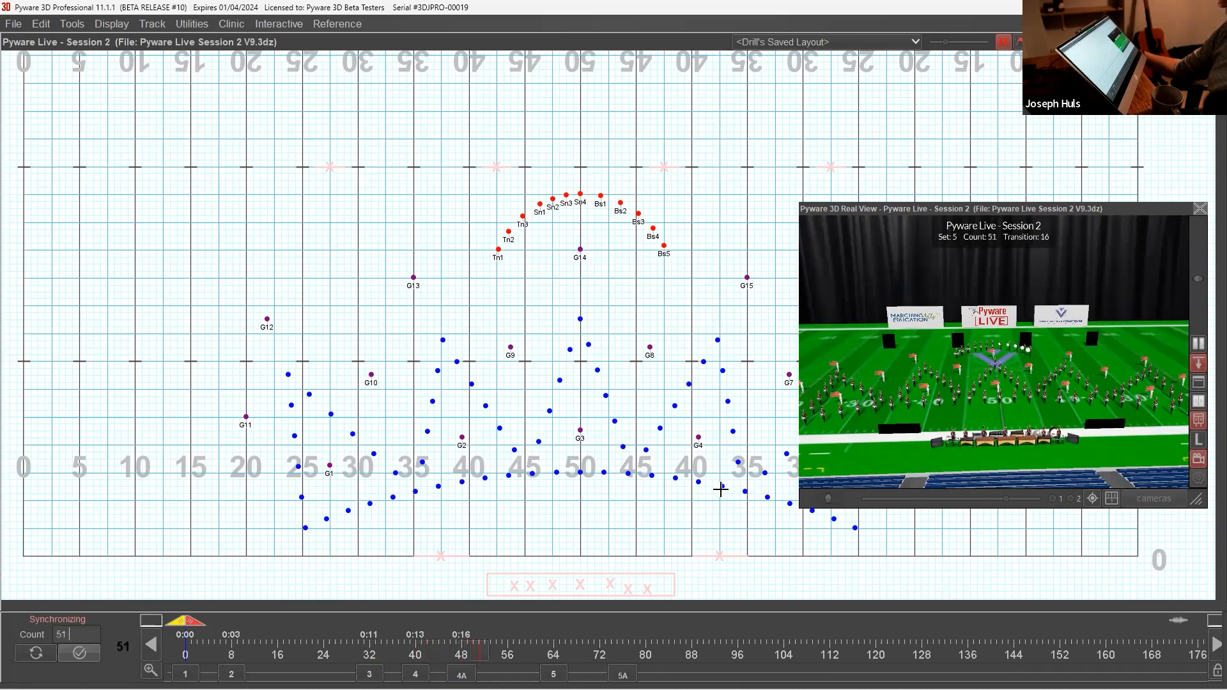
{"action": "key", "text": "space"}
{"action": "key", "text": "space"}
{"action": "key", "text": "space"}
{"action": "key", "text": "space"}
{"action": "key", "text": "space"}
{"action": "key", "text": "space"}
{"action": "key", "text": "space"}
{"action": "key", "text": "space"}
{"action": "key", "text": "space"}
{"action": "key", "text": "space"}
{"action": "key", "text": "space"}
{"action": "key", "text": "space"}
{"action": "key", "text": "space"}
{"action": "key", "text": "space"}
{"action": "key", "text": "space"}
{"action": "key", "text": "space"}
{"action": "key", "text": "space"}
{"action": "key", "text": "space"}
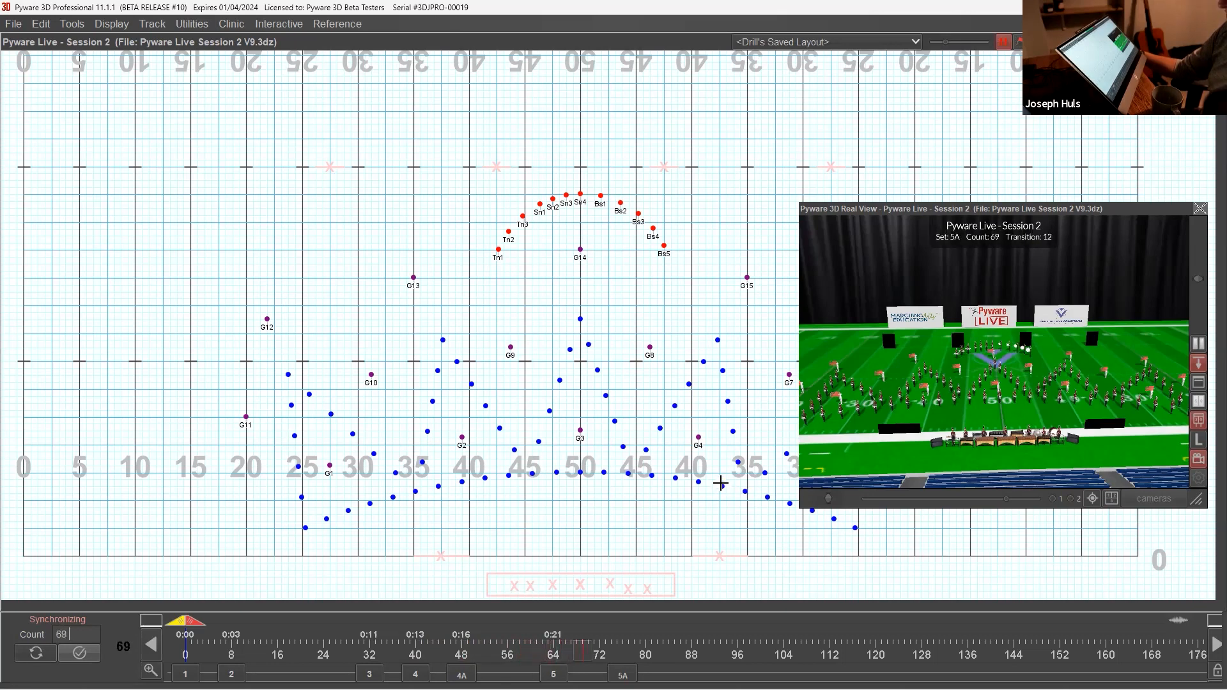
{"action": "key", "text": "space"}
{"action": "key", "text": "space"}
{"action": "key", "text": "space"}
{"action": "key", "text": "space"}
{"action": "key", "text": "space"}
{"action": "left_click", "coordinate": [81, 654]}
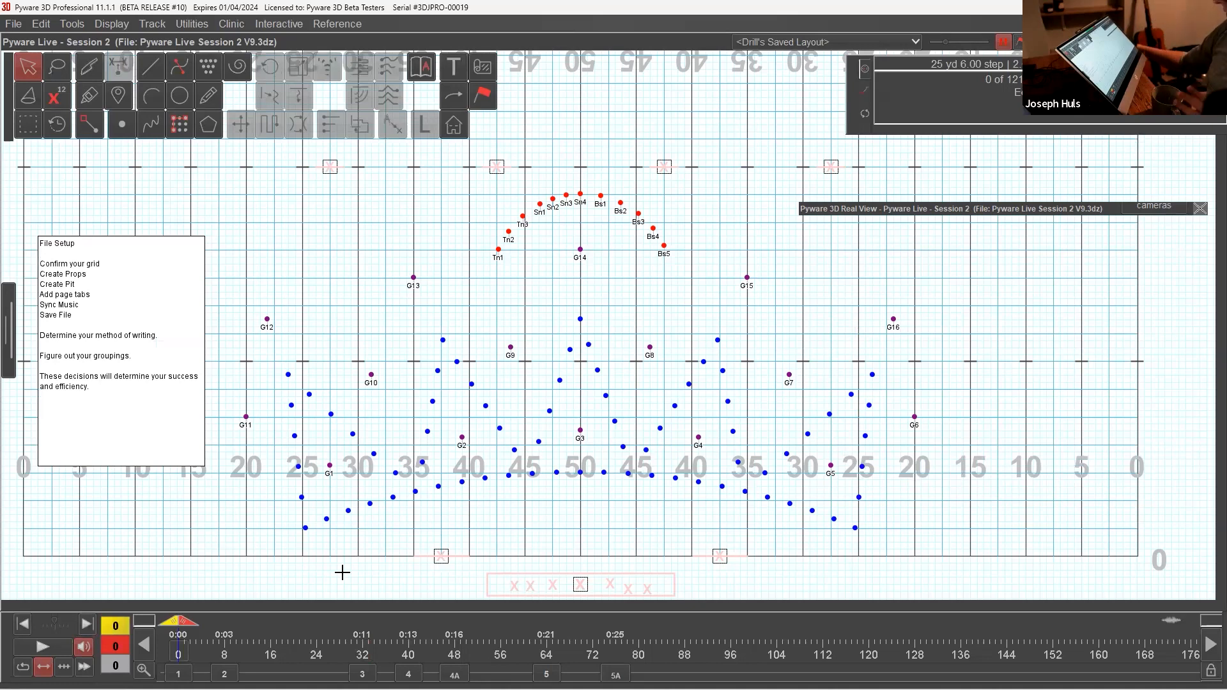
Step: Anchor the transition from count 76 to count 299 and use the Count Editor to change its length to 10 counts
{"action": "left_click", "coordinate": [638, 641]}
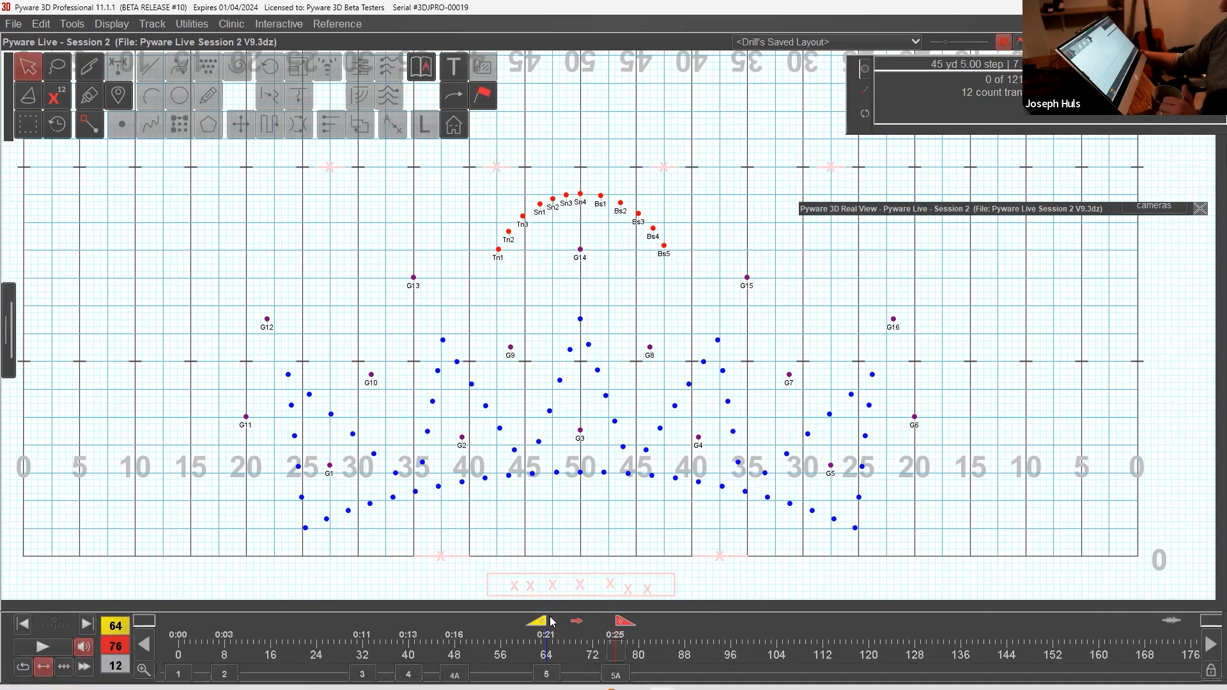
{"action": "left_click_drag", "start_coordinate": [542, 622], "coordinate": [1210, 636]}
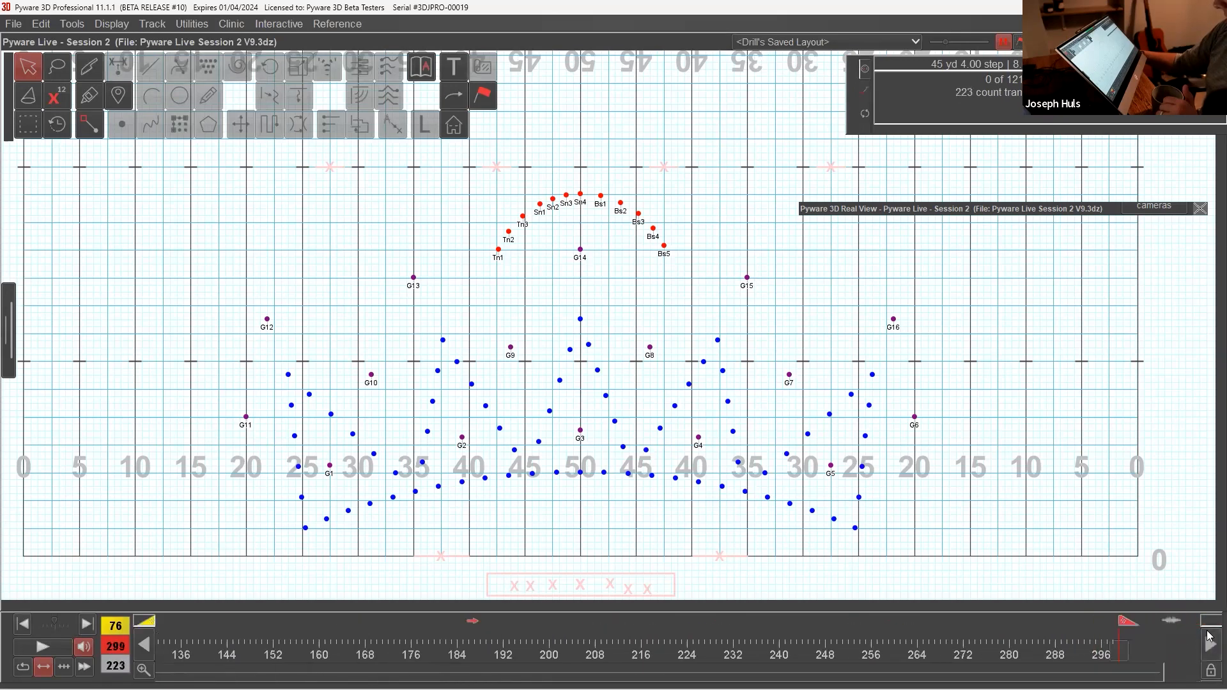
{"action": "left_click", "coordinate": [195, 26]}
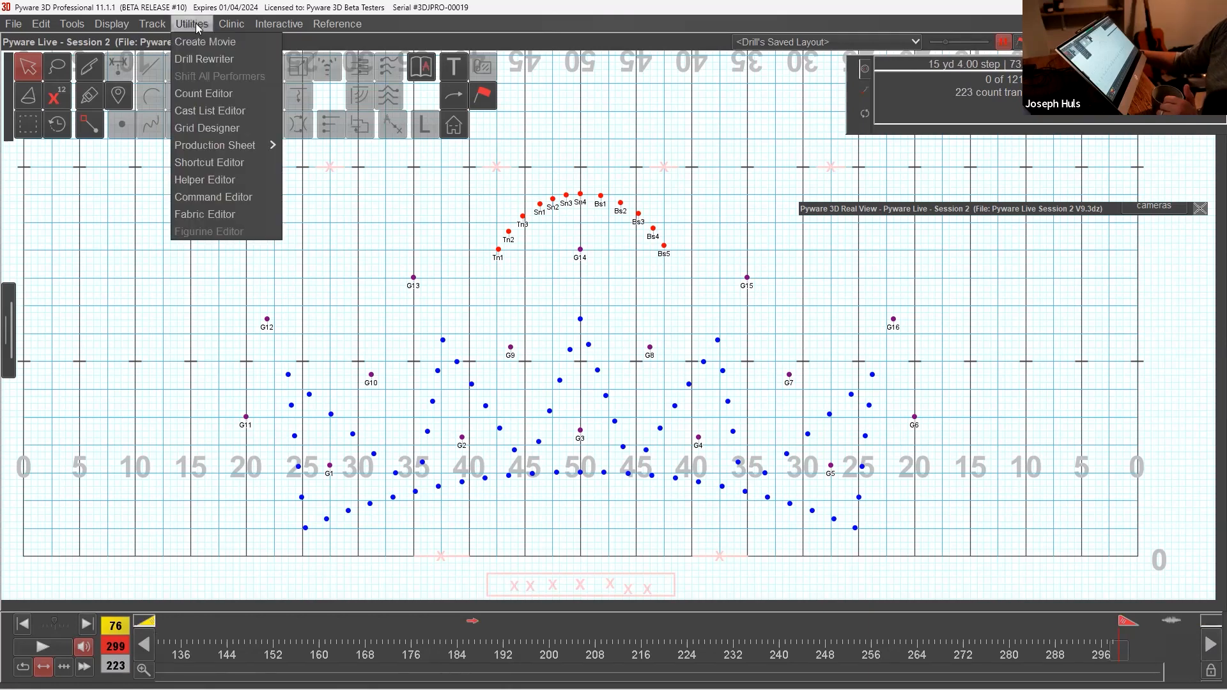
{"action": "left_click", "coordinate": [204, 93]}
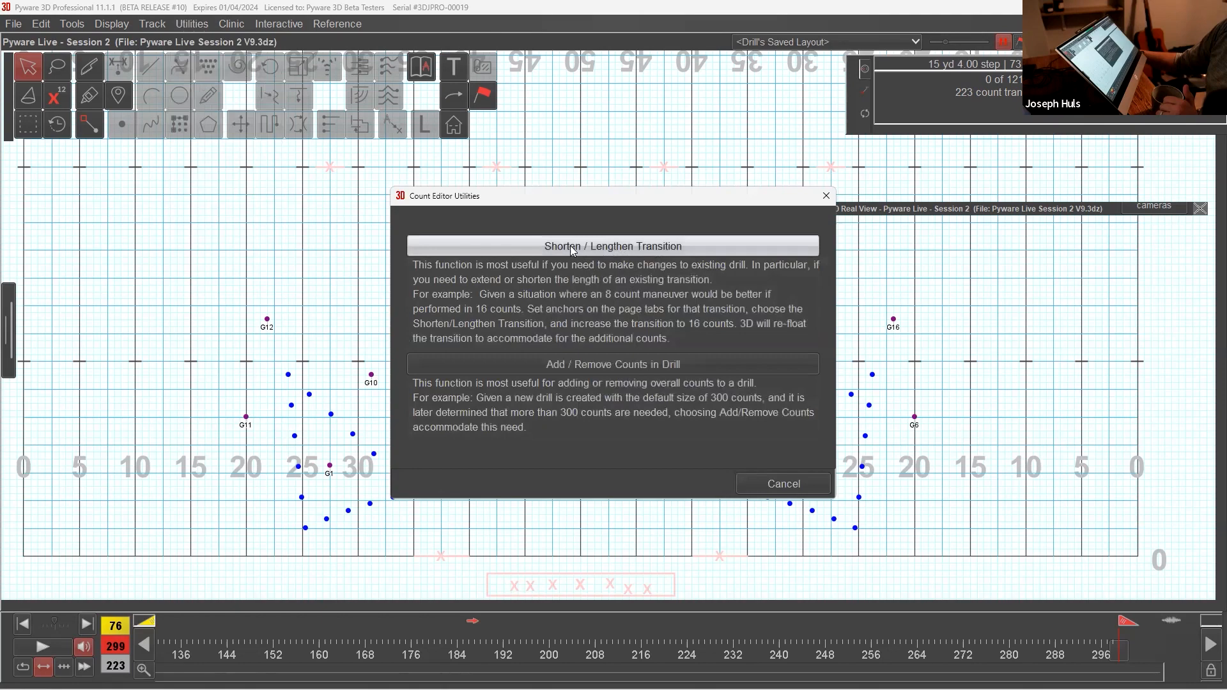
{"action": "left_click", "coordinate": [625, 251]}
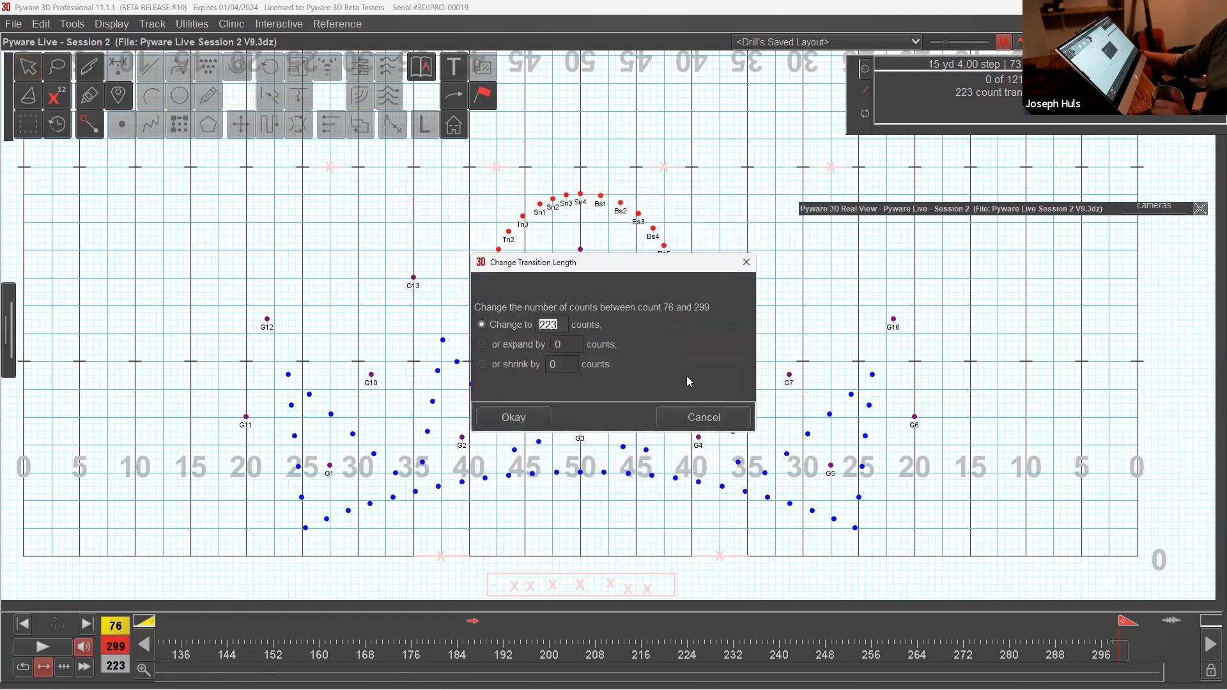
{"action": "type", "text": "10"}
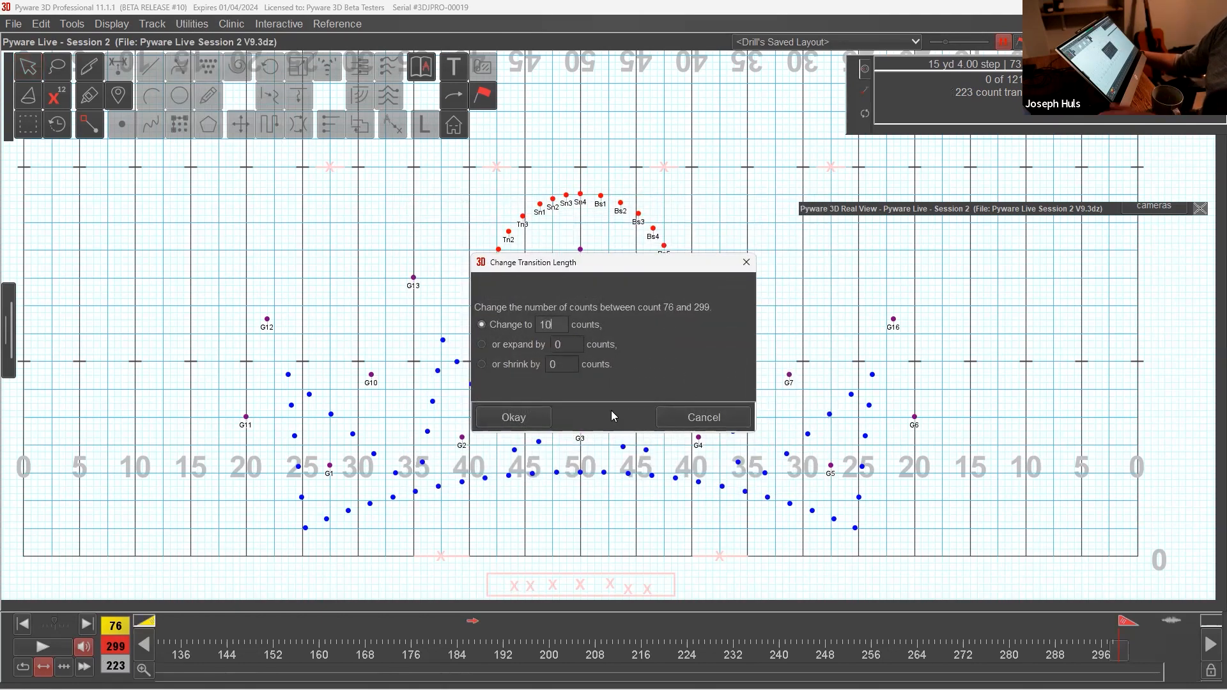
{"action": "left_click", "coordinate": [536, 422]}
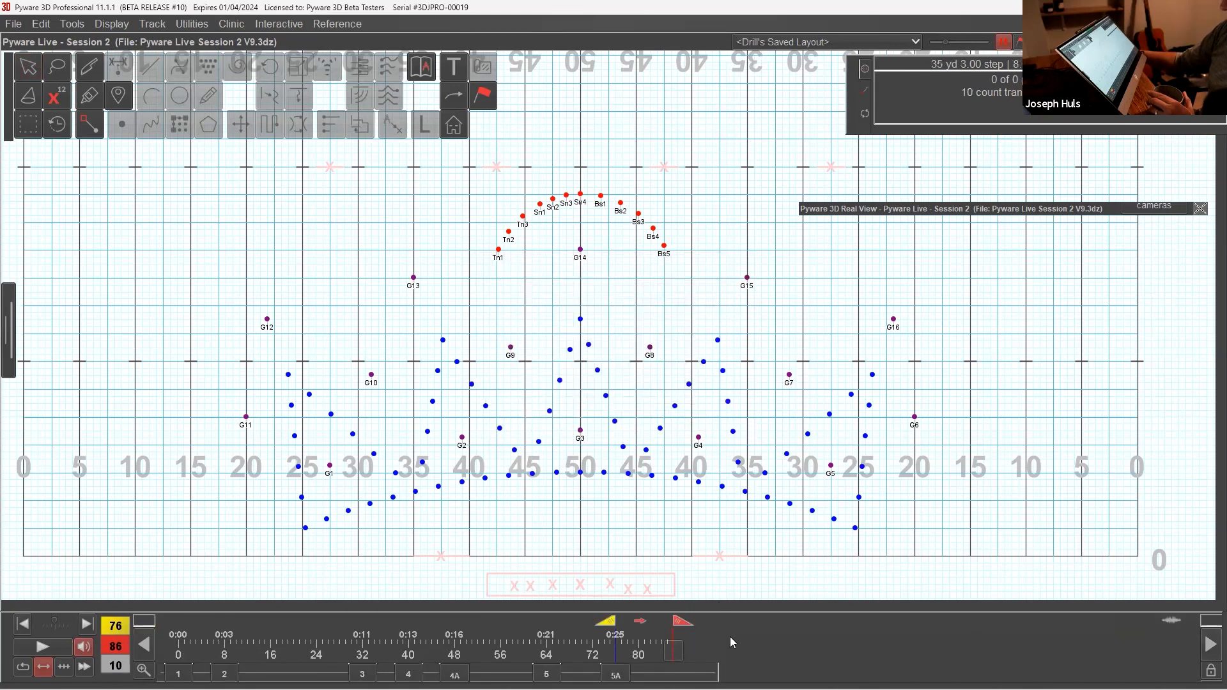
Step: Check the transition ending at set 5A, return to set 1 at count 0, and save the drill file
{"action": "left_click", "coordinate": [615, 675]}
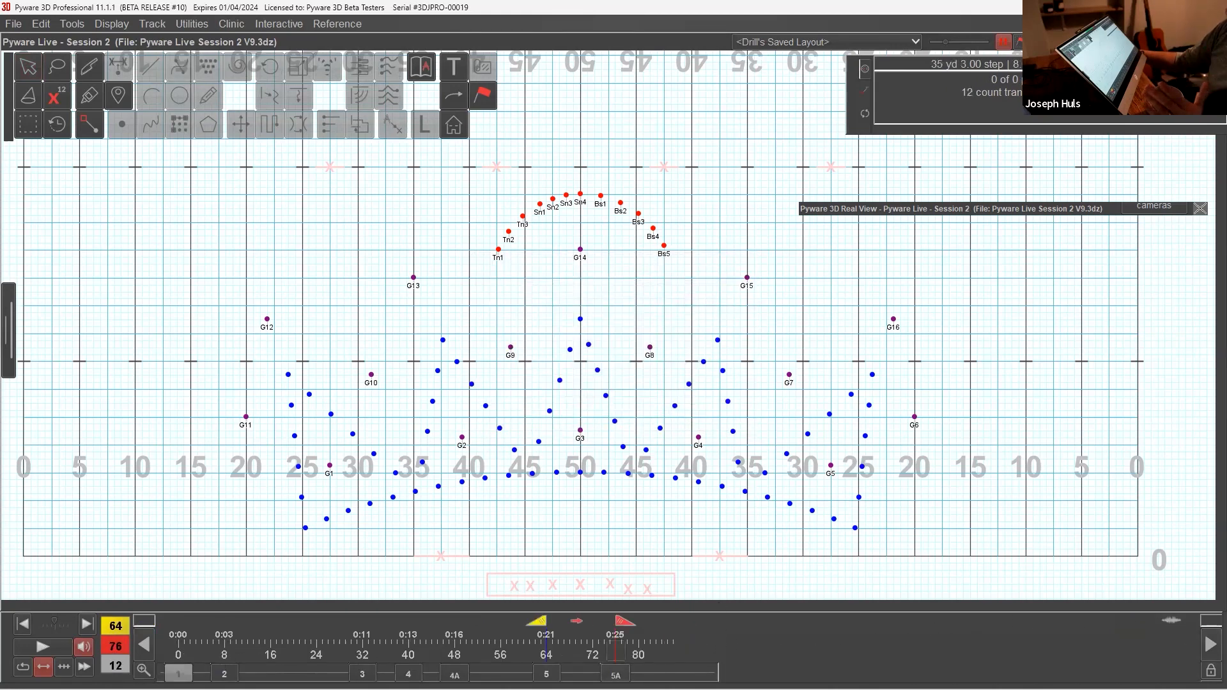
{"action": "left_click", "coordinate": [178, 674]}
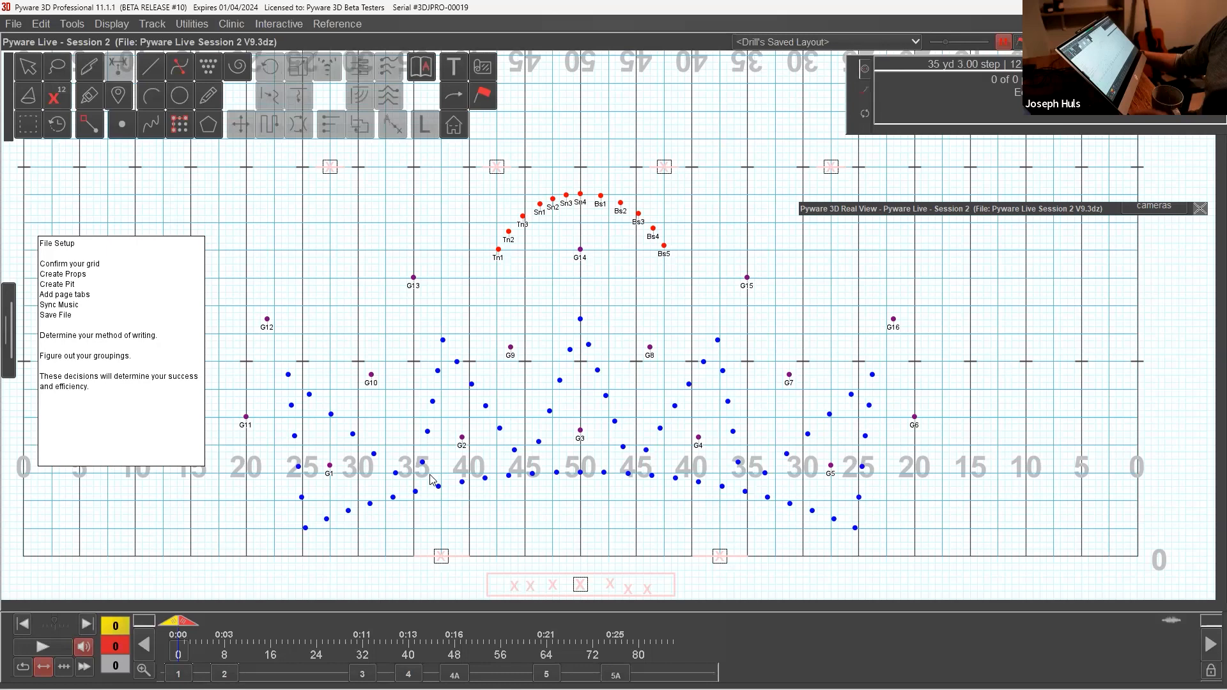
{"action": "key", "text": "ctrl+s"}
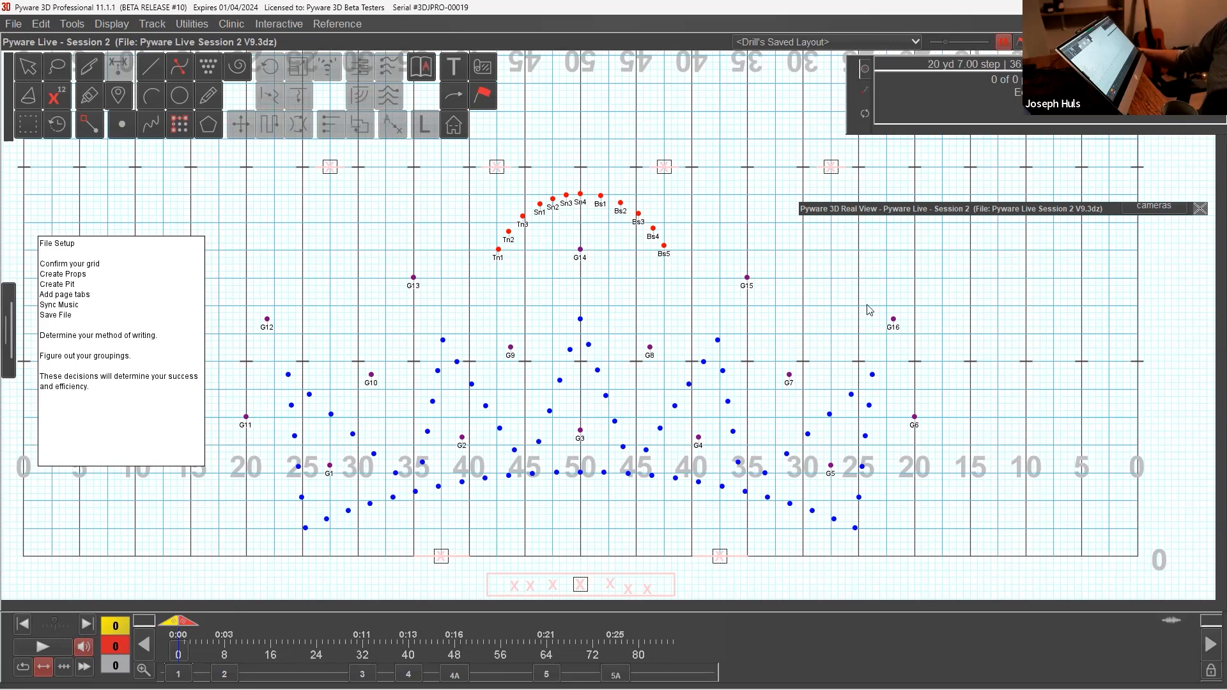
Step: Delete the File Setup text box from the field and accept the change
{"action": "mouse_move", "coordinate": [774, 675]}
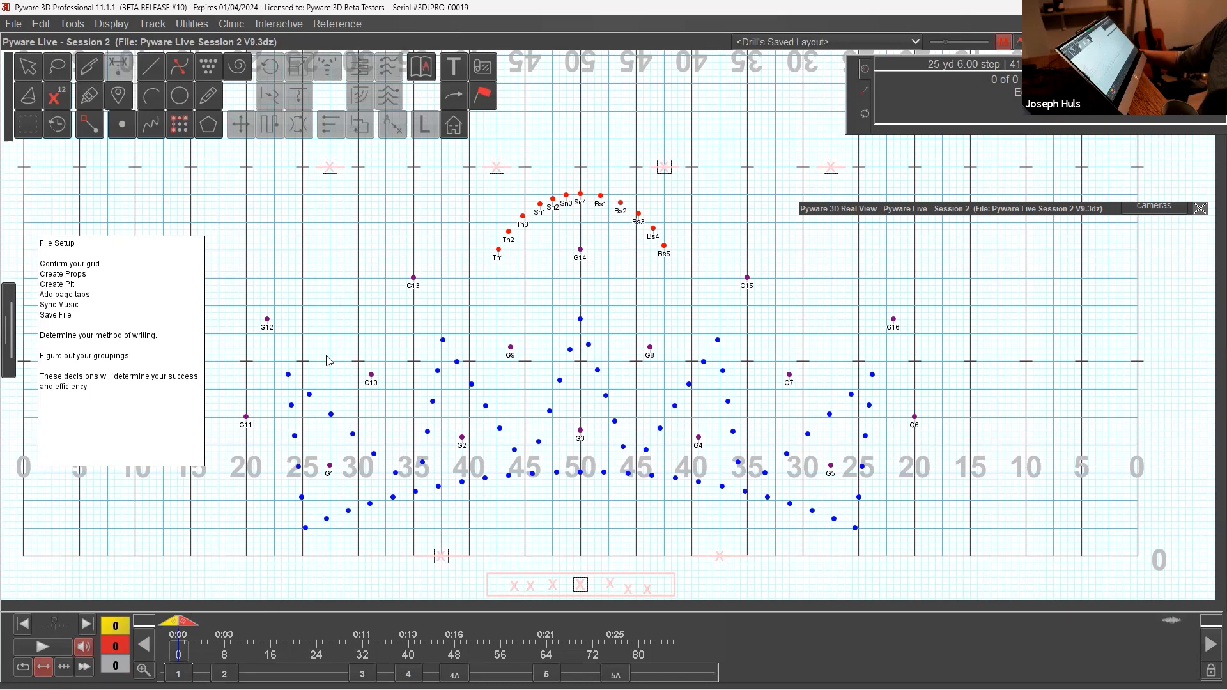
{"action": "left_click", "coordinate": [466, 69]}
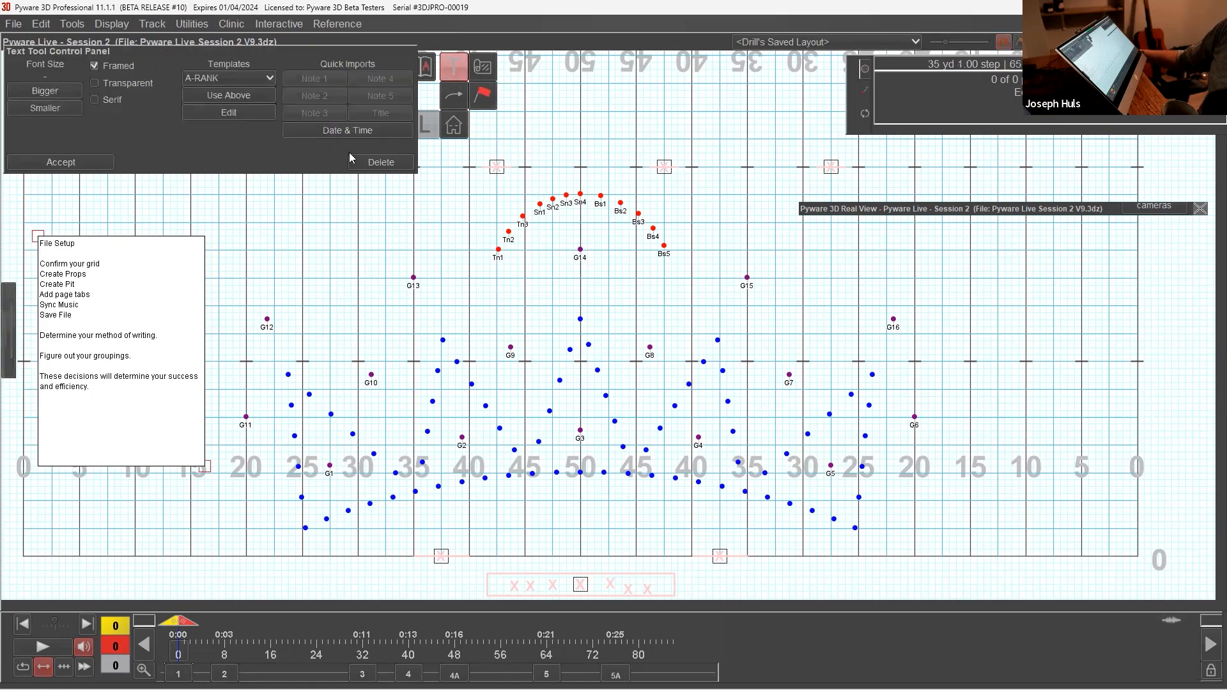
{"action": "left_click", "coordinate": [375, 163]}
{"action": "left_click", "coordinate": [96, 164]}
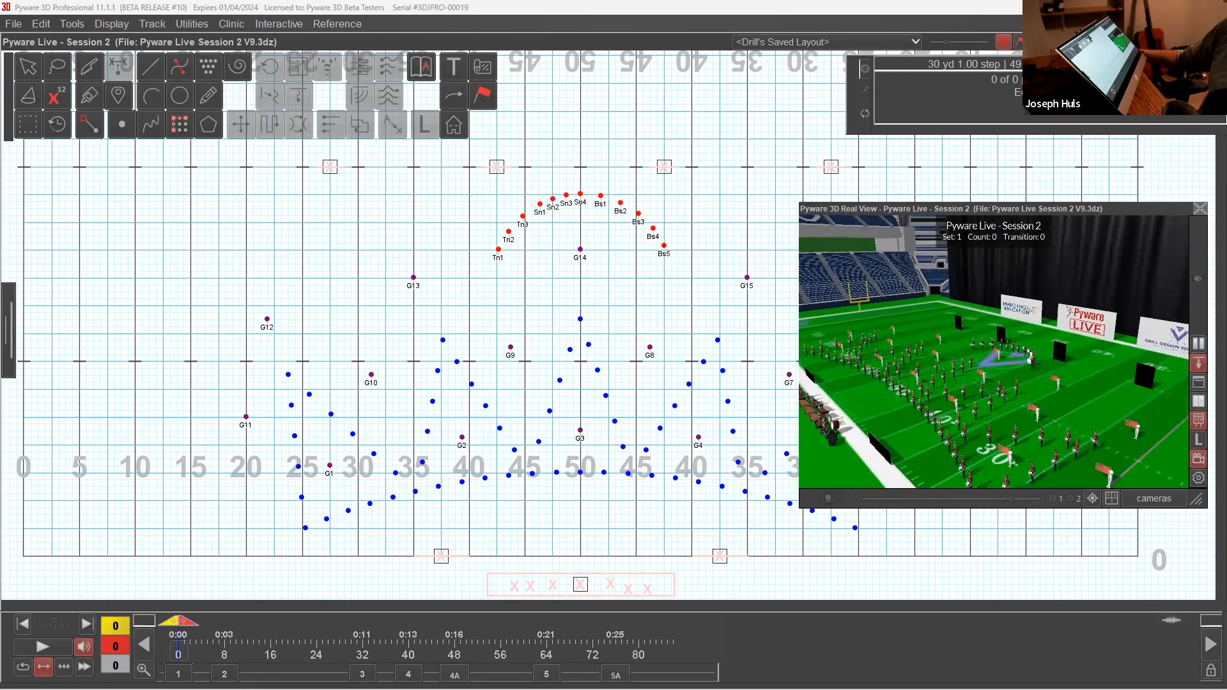
Step: Anchor the transition between counts 64 and 76, reverse its direction to run from 76 back to 64, and collapse the 3D view
{"action": "scroll", "coordinate": [925, 412], "scroll_direction": "down", "scroll_amount": 5}
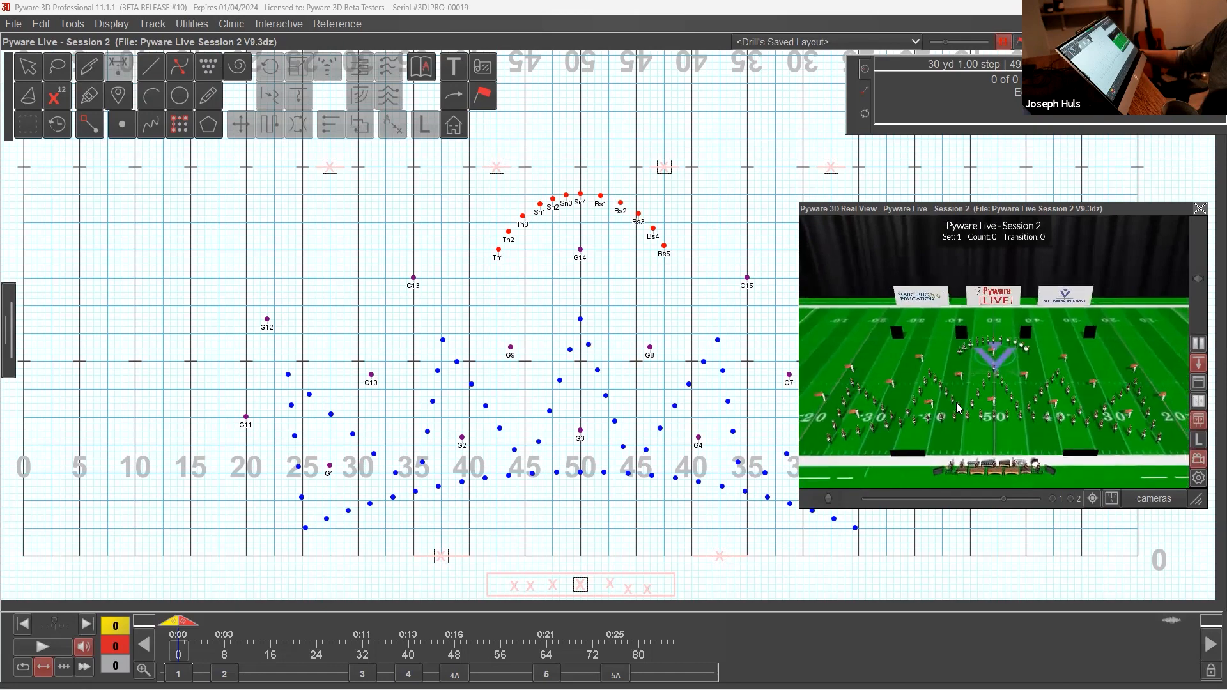
{"action": "scroll", "coordinate": [958, 409], "scroll_direction": "down", "scroll_amount": 2}
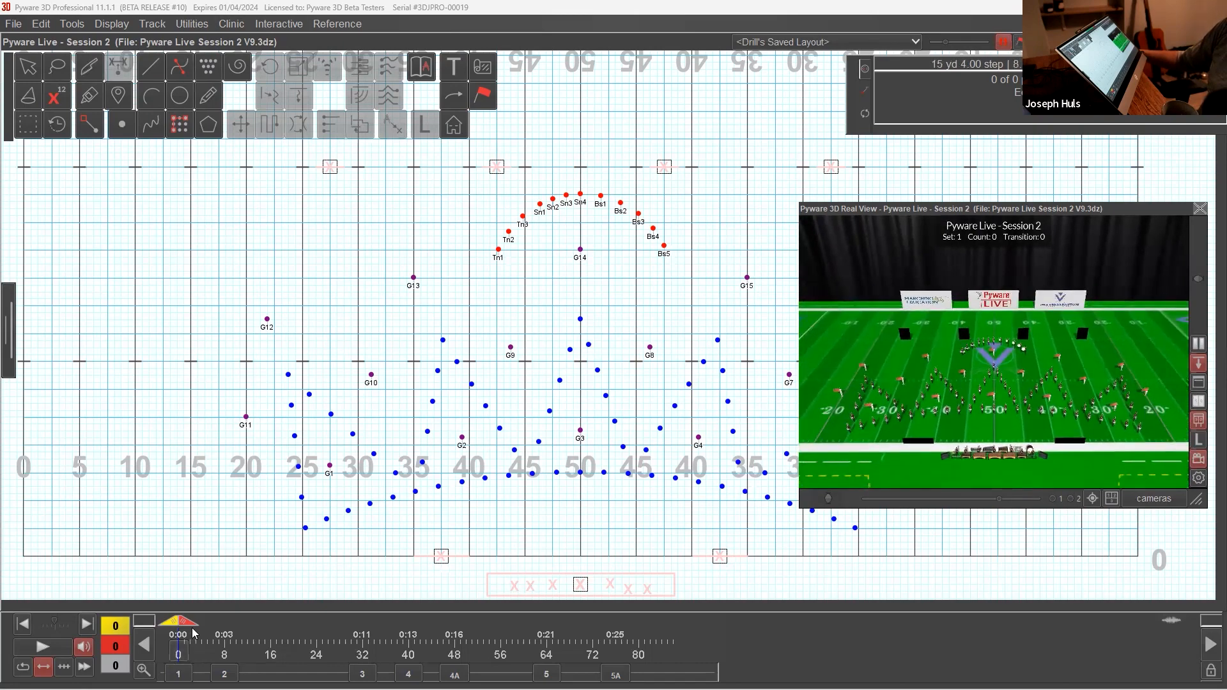
{"action": "mouse_move", "coordinate": [185, 622]}
{"action": "left_mouse_down"}
{"action": "mouse_move", "coordinate": [702, 638]}
{"action": "mouse_move", "coordinate": [427, 642]}
{"action": "left_mouse_up"}
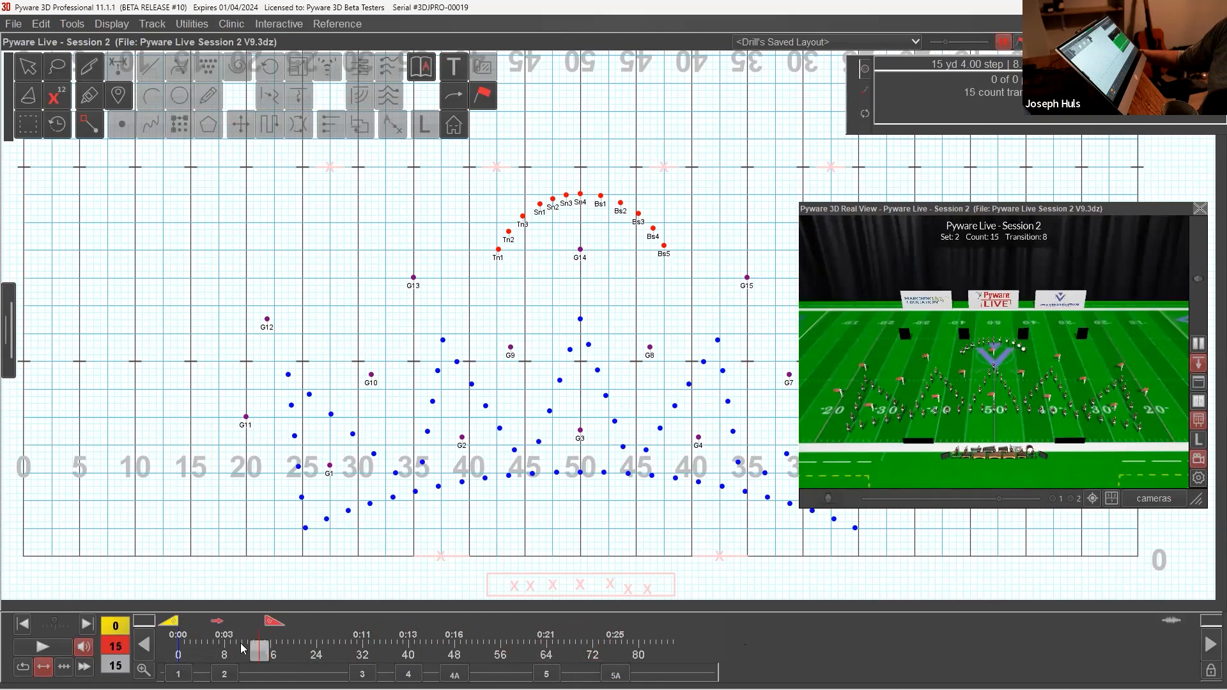
{"action": "left_click", "coordinate": [620, 675]}
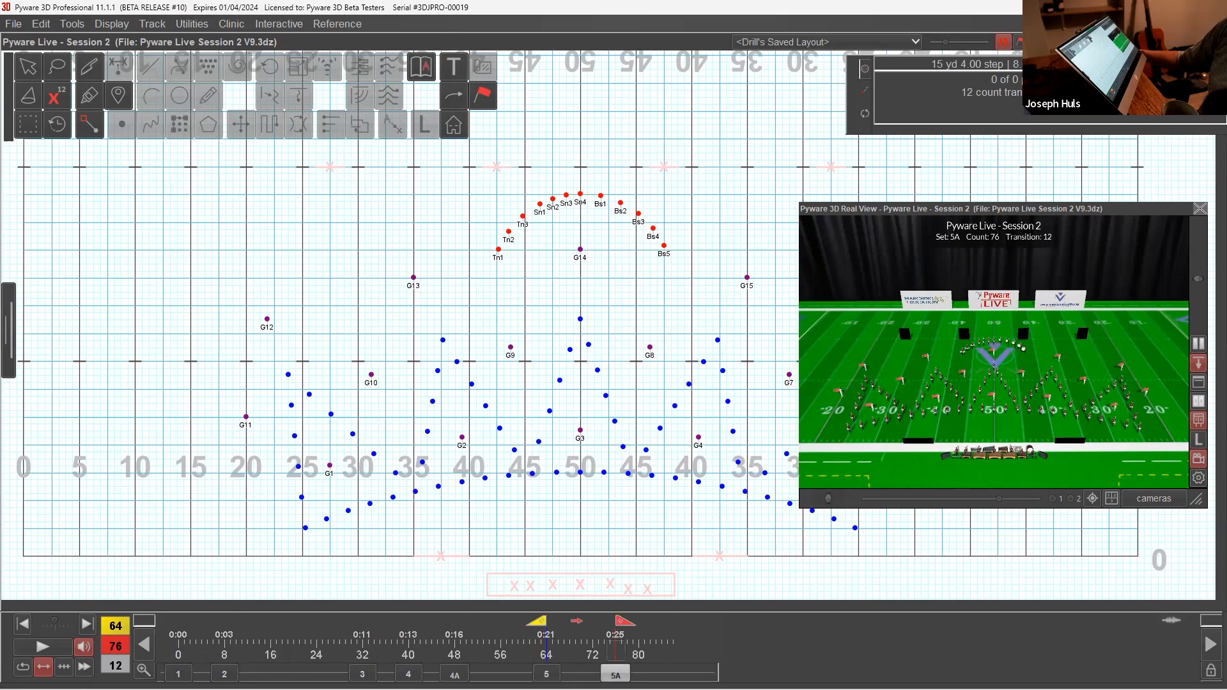
{"action": "left_click", "coordinate": [547, 675]}
{"action": "left_click", "coordinate": [616, 674]}
{"action": "left_click", "coordinate": [579, 622]}
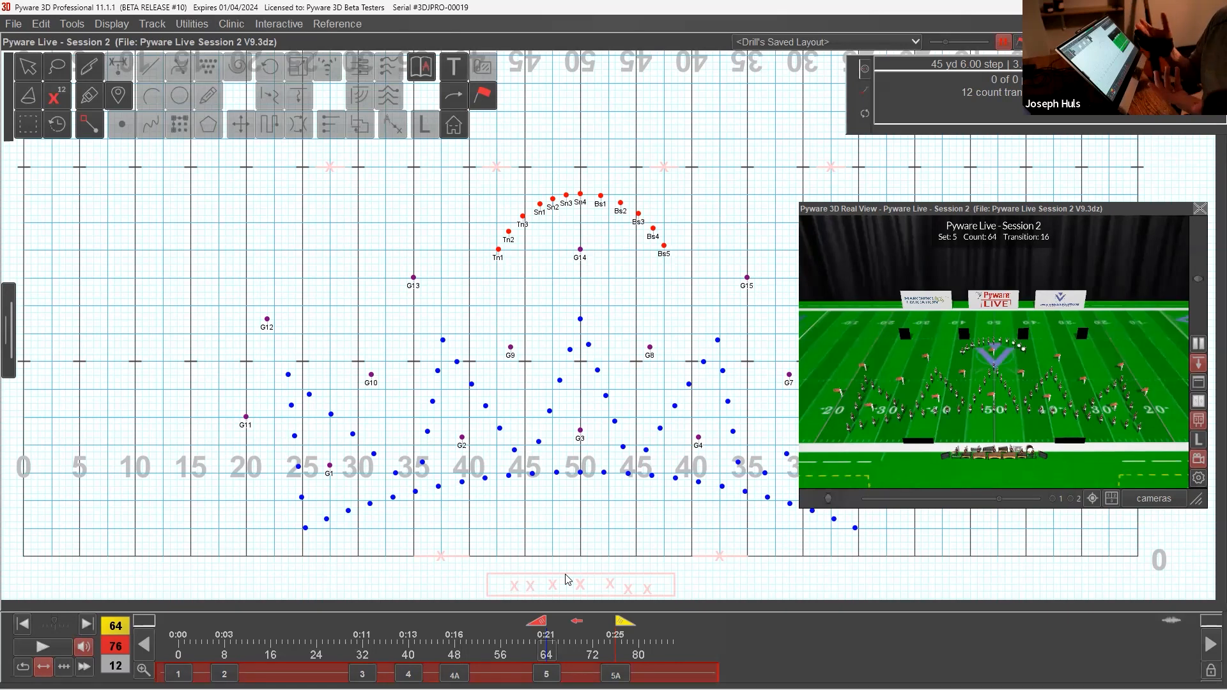
{"action": "double_click", "coordinate": [902, 213]}
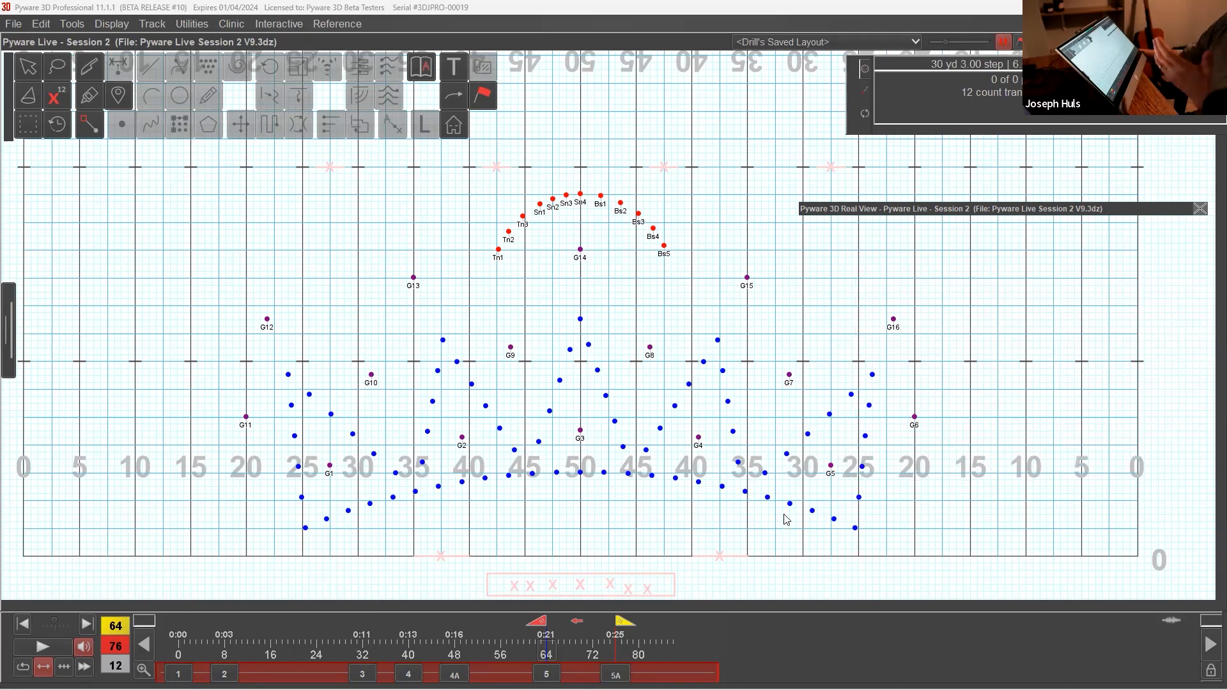
Step: Select the front arc of performers and the performers around G2 to examine the groupings in the form
{"action": "left_click", "coordinate": [30, 68]}
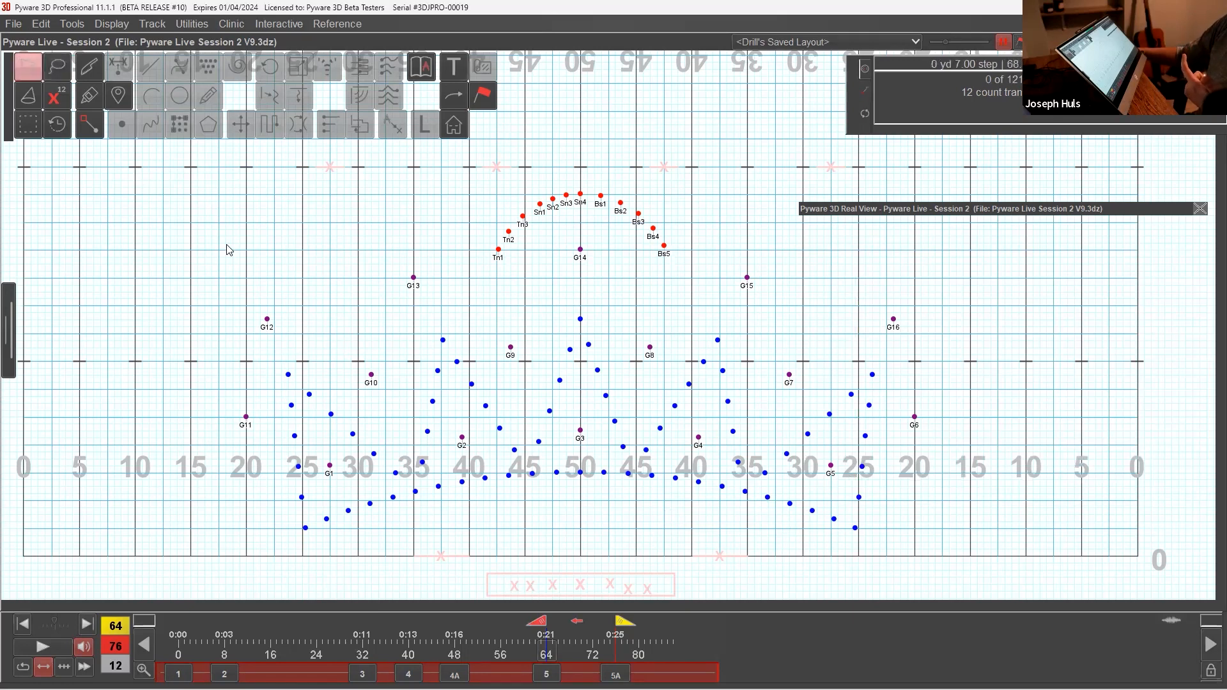
{"action": "left_click_drag", "start_coordinate": [570, 458], "coordinate": [610, 492]}
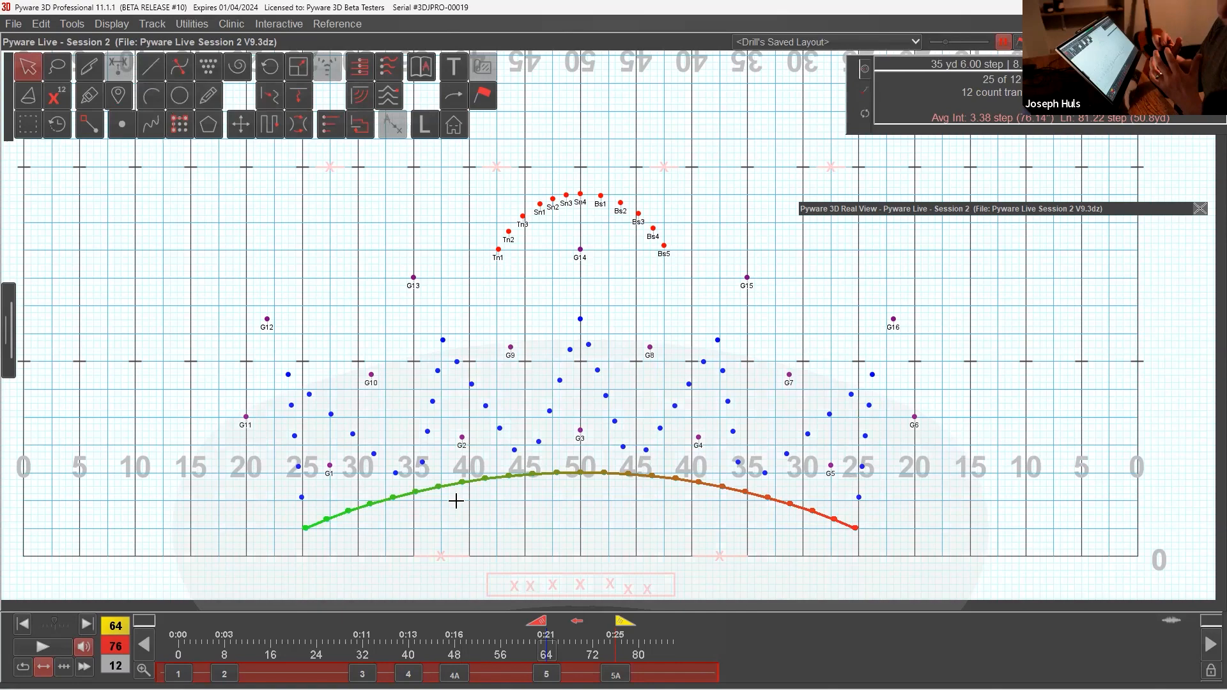
{"action": "left_click_drag", "start_coordinate": [448, 424], "coordinate": [474, 453]}
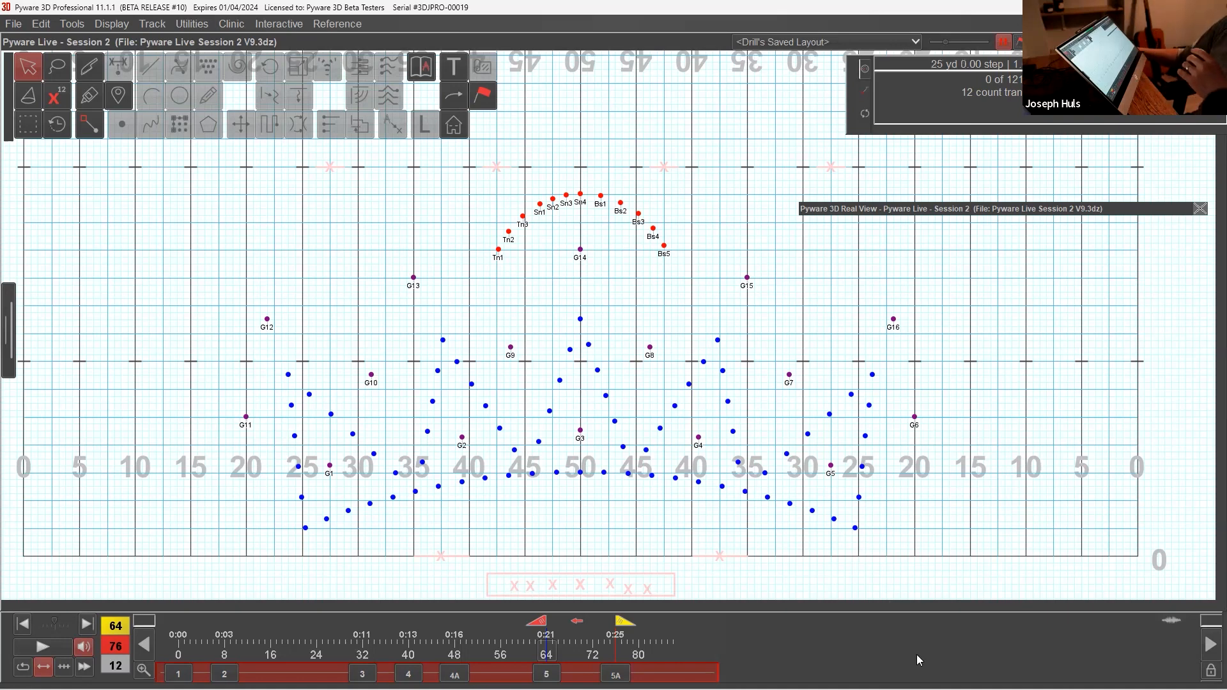
Step: Switch to the Session 2 - Outline document in Google Docs and review the woodwind instrumentation and its total
{"action": "mouse_move", "coordinate": [857, 689]}
{"action": "left_click", "coordinate": [605, 675]}
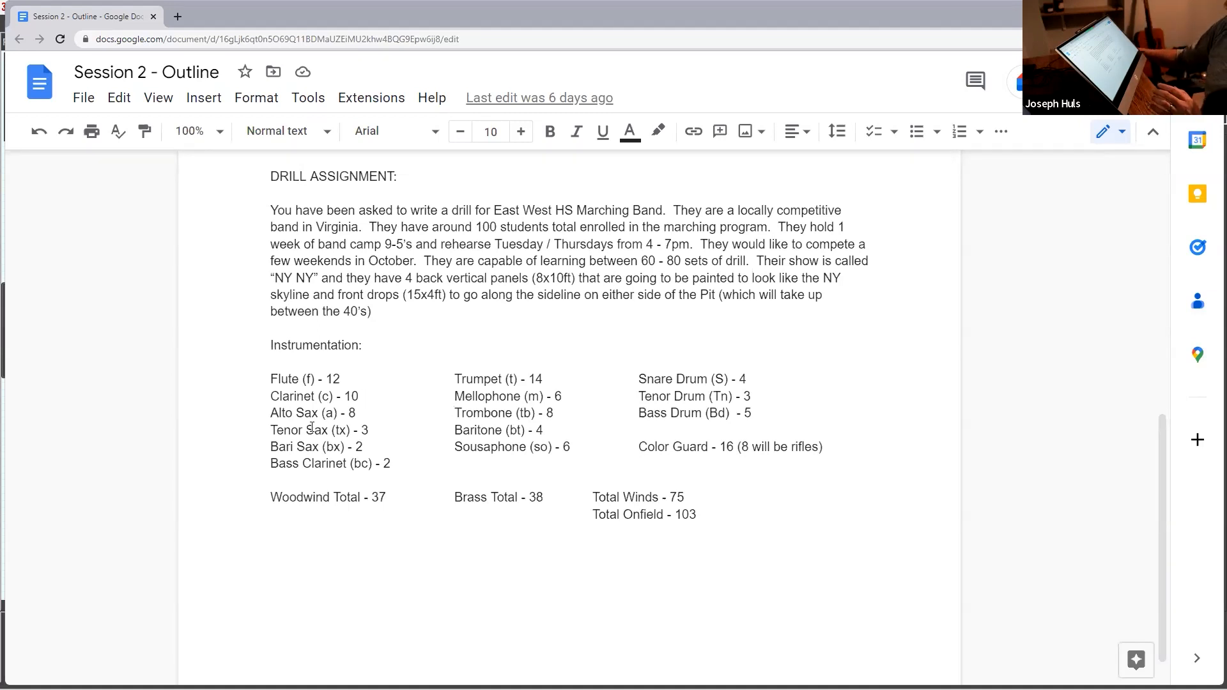
{"action": "left_click", "coordinate": [378, 412]}
{"action": "left_click", "coordinate": [387, 430]}
{"action": "left_click", "coordinate": [393, 449]}
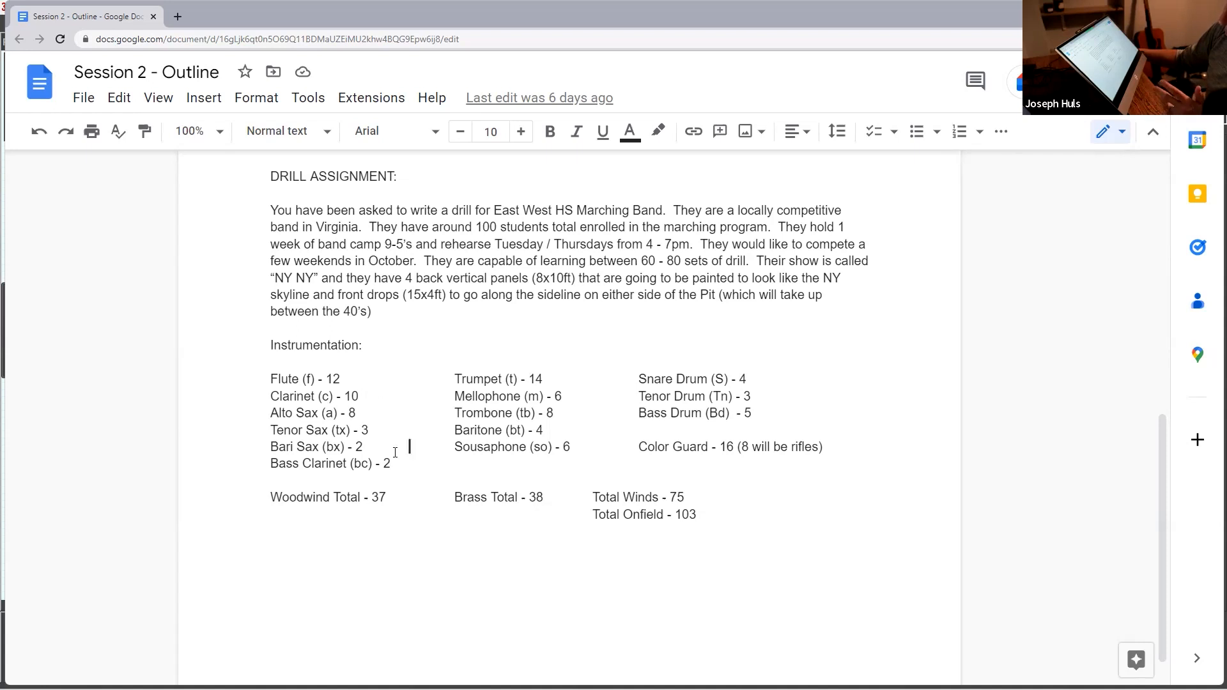
{"action": "left_click", "coordinate": [407, 464]}
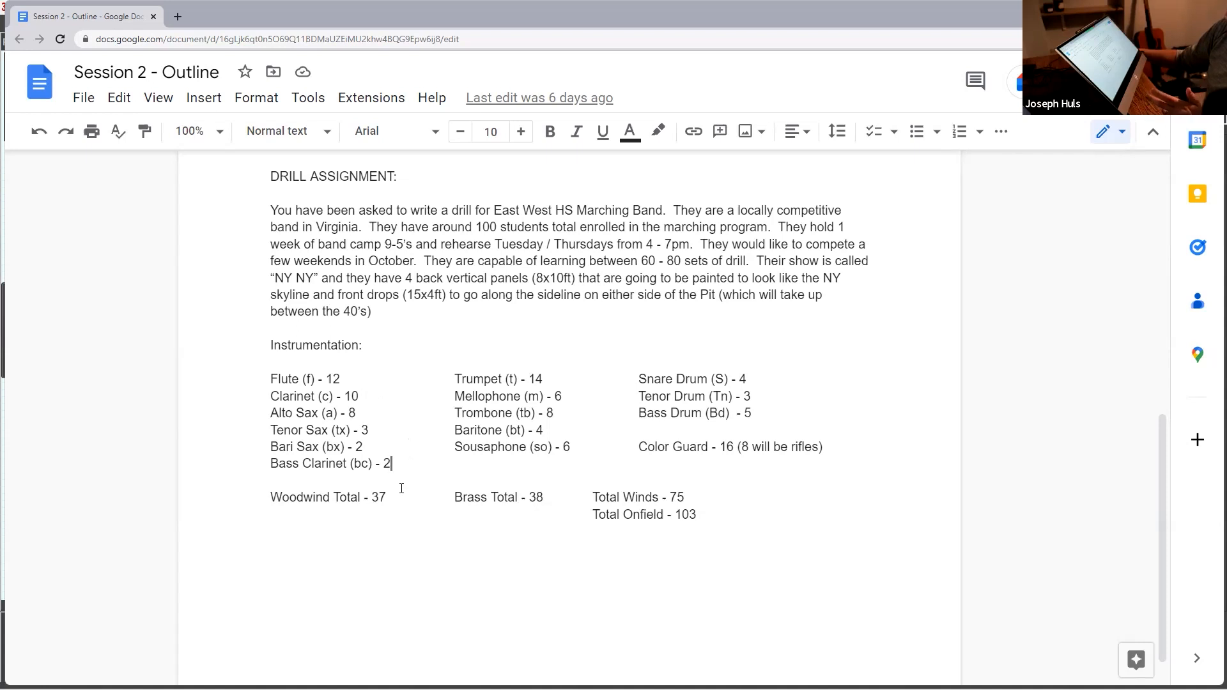
{"action": "double_click", "coordinate": [379, 497]}
{"action": "left_click", "coordinate": [412, 503]}
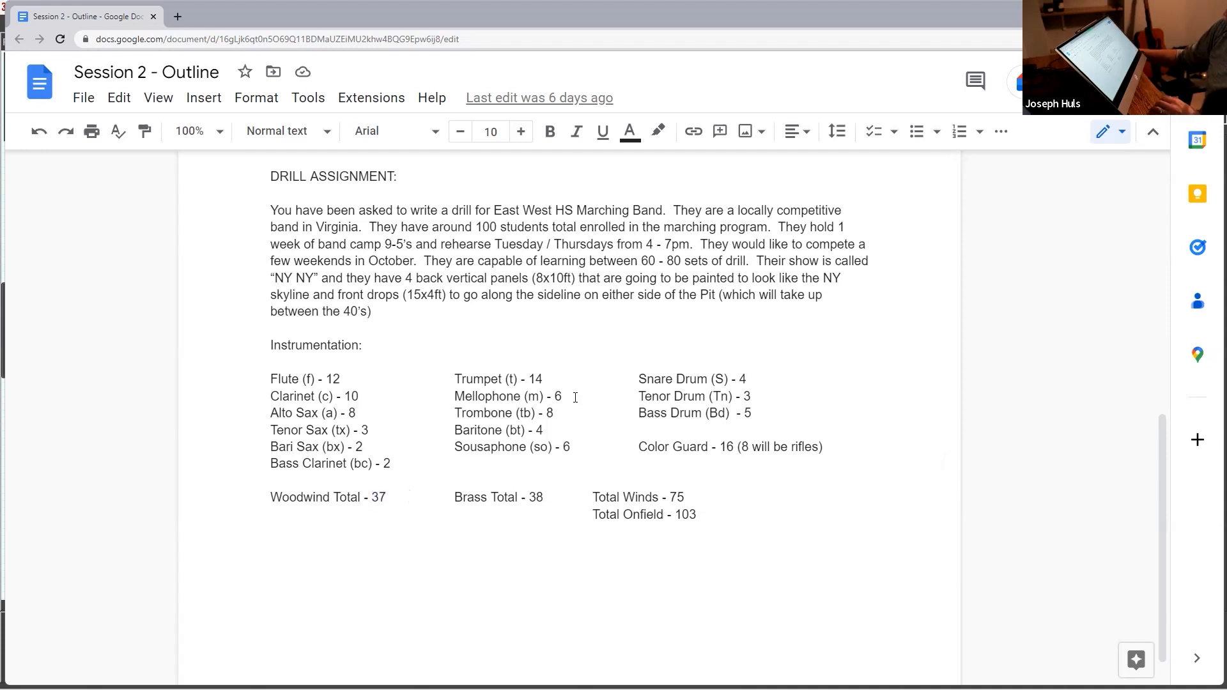
Step: Review the brass instrumentation, the brass total and the total winds in the outline
{"action": "left_click", "coordinate": [574, 437]}
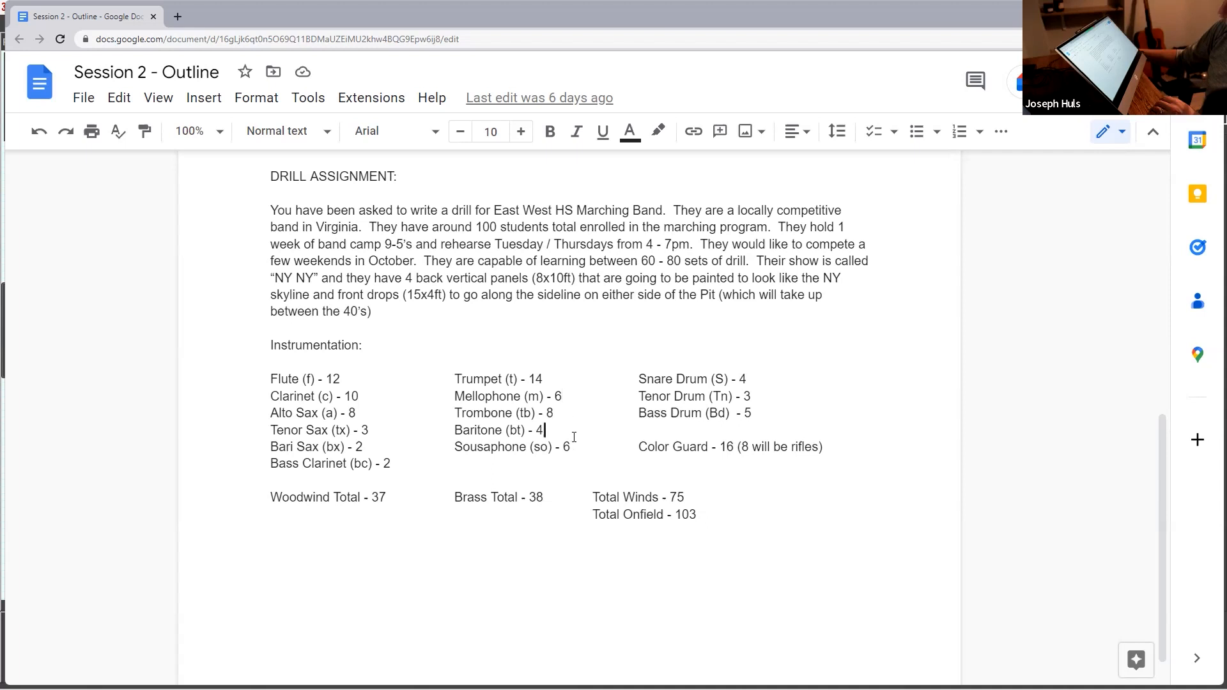
{"action": "double_click", "coordinate": [531, 505]}
{"action": "left_click", "coordinate": [547, 501]}
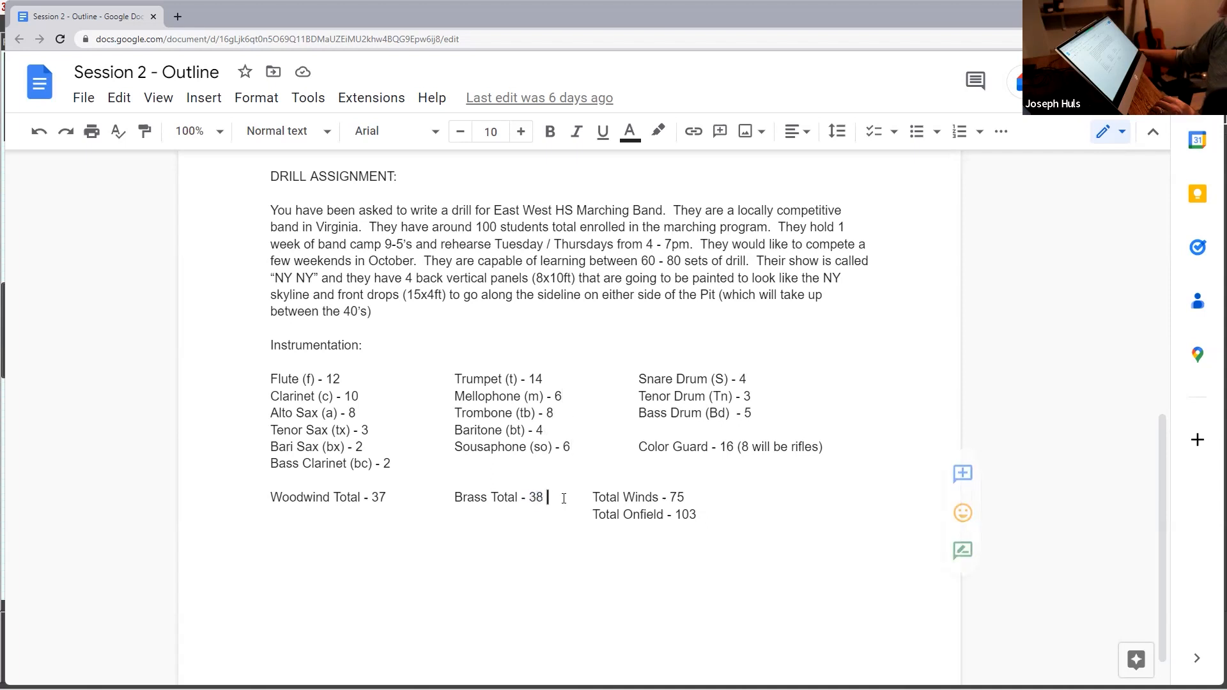
{"action": "left_click_drag", "start_coordinate": [686, 499], "coordinate": [665, 499]}
{"action": "left_click", "coordinate": [695, 499]}
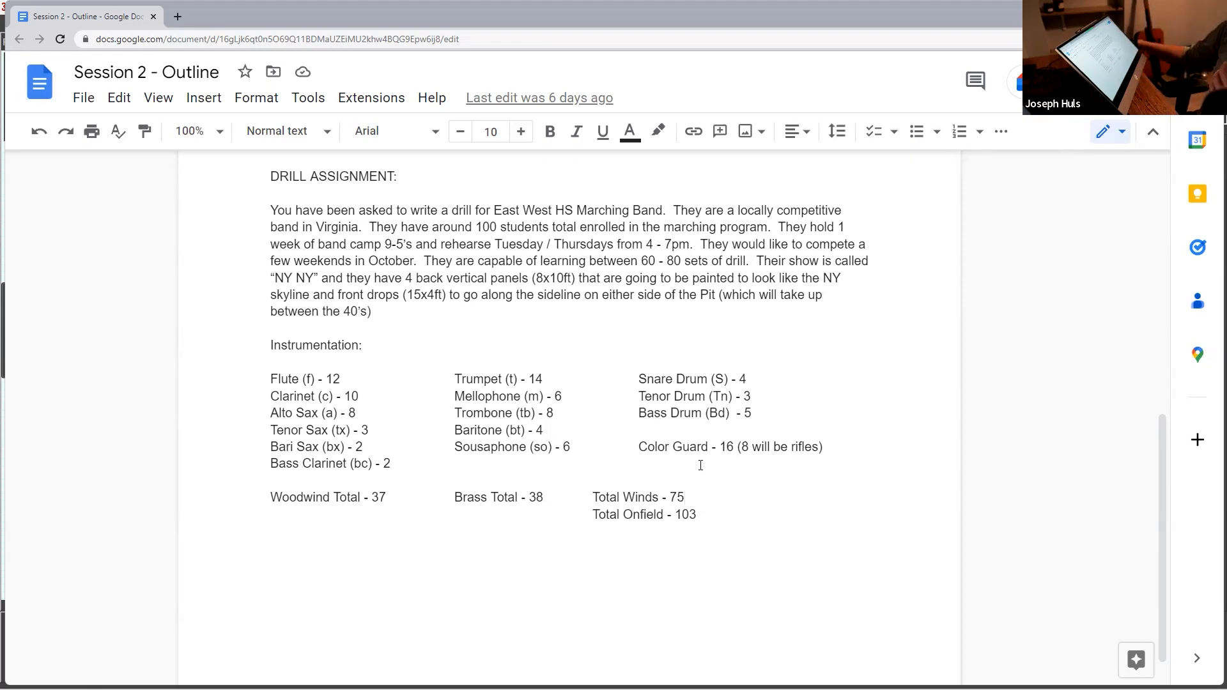
Step: Switch back to Pyware 3D and select the front arc of performers to examine it as a group
{"action": "mouse_move", "coordinate": [614, 689]}
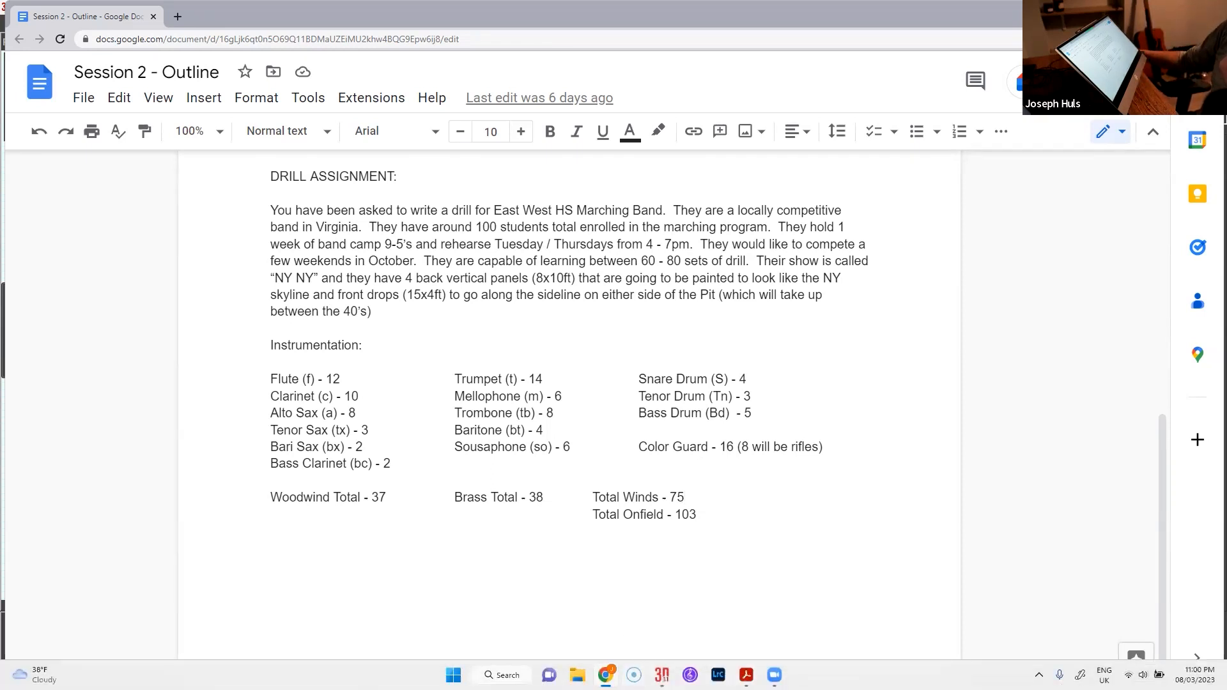
{"action": "mouse_move", "coordinate": [662, 675]}
{"action": "left_click", "coordinate": [728, 612]}
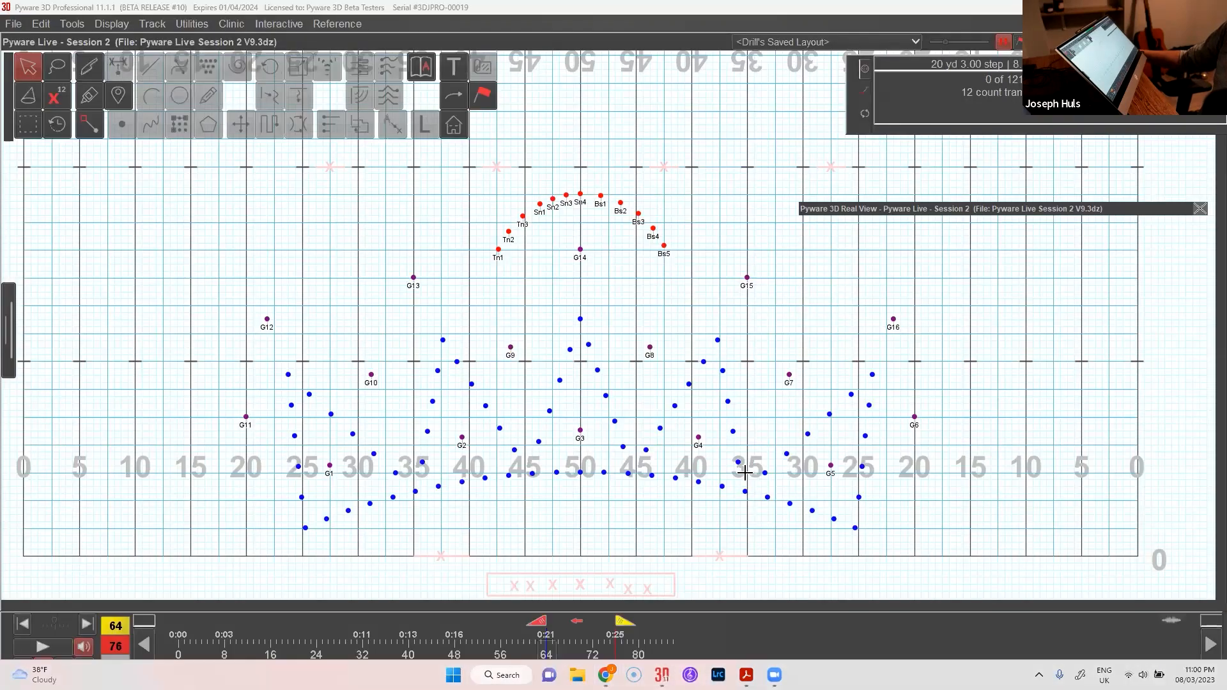
{"action": "mouse_move", "coordinate": [567, 461]}
{"action": "left_mouse_down"}
{"action": "mouse_move", "coordinate": [612, 493]}
{"action": "mouse_move", "coordinate": [639, 491]}
{"action": "left_mouse_up"}
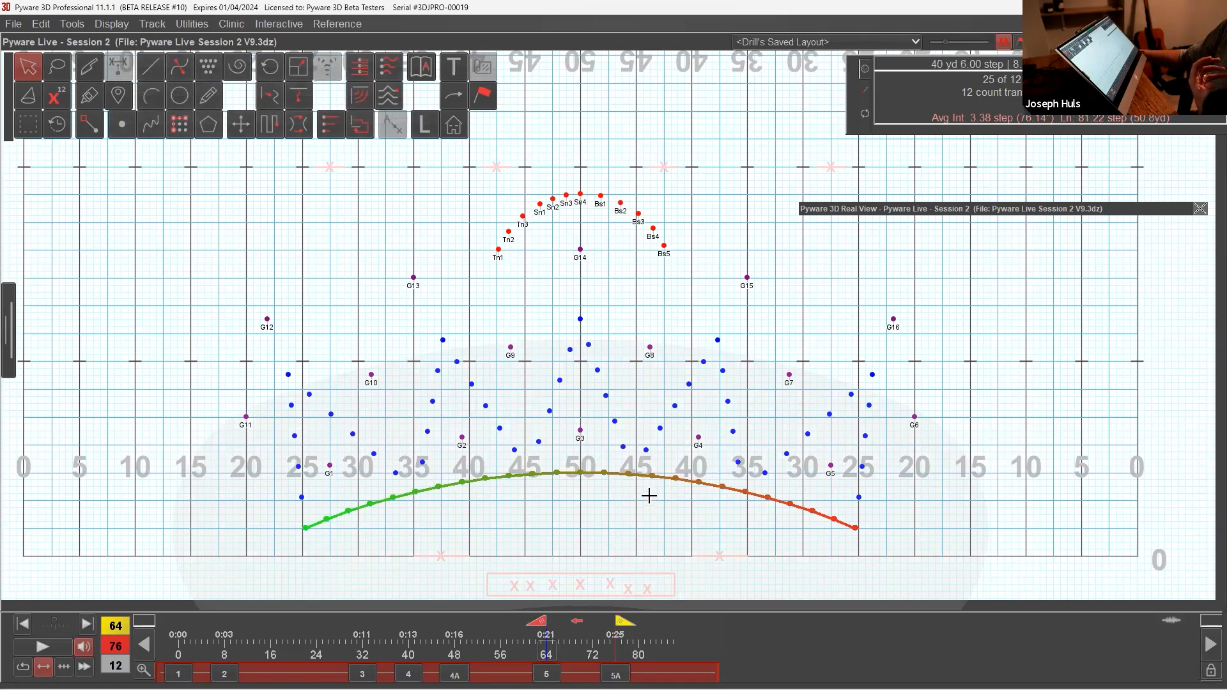
Step: Select the zigzag lines of wind performers behind the front arc to examine them as groups, and clear the selection
{"action": "left_click", "coordinate": [652, 464]}
{"action": "left_click_drag", "start_coordinate": [651, 463], "coordinate": [660, 465]}
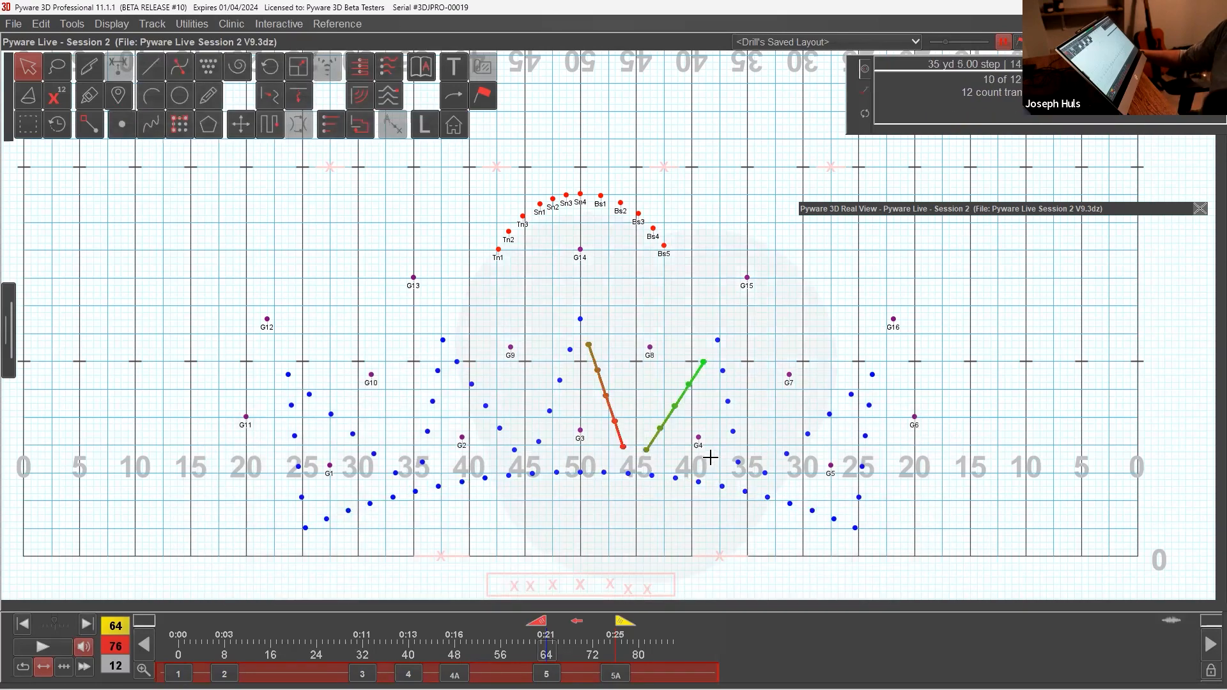
{"action": "left_click_drag", "start_coordinate": [718, 457], "coordinate": [872, 506]}
{"action": "left_click_drag", "start_coordinate": [500, 437], "coordinate": [572, 466]}
{"action": "left_click_drag", "start_coordinate": [384, 454], "coordinate": [439, 480]}
{"action": "left_click_drag", "start_coordinate": [279, 447], "coordinate": [313, 481]}
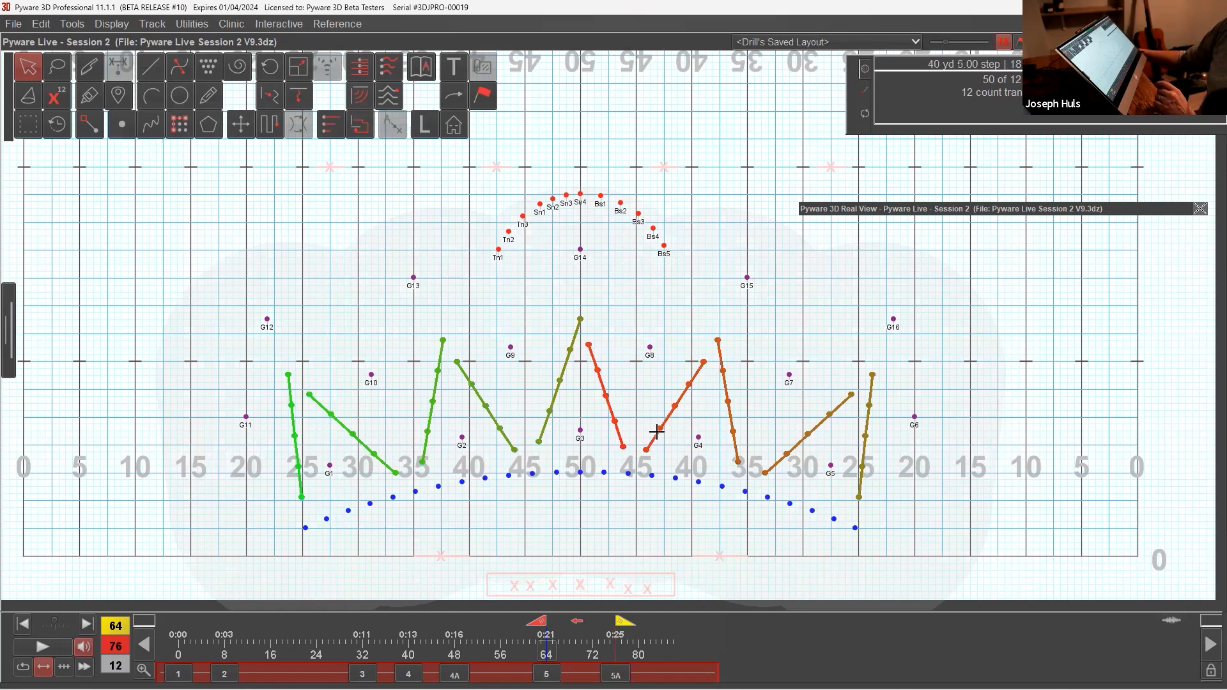
{"action": "left_click", "coordinate": [658, 495]}
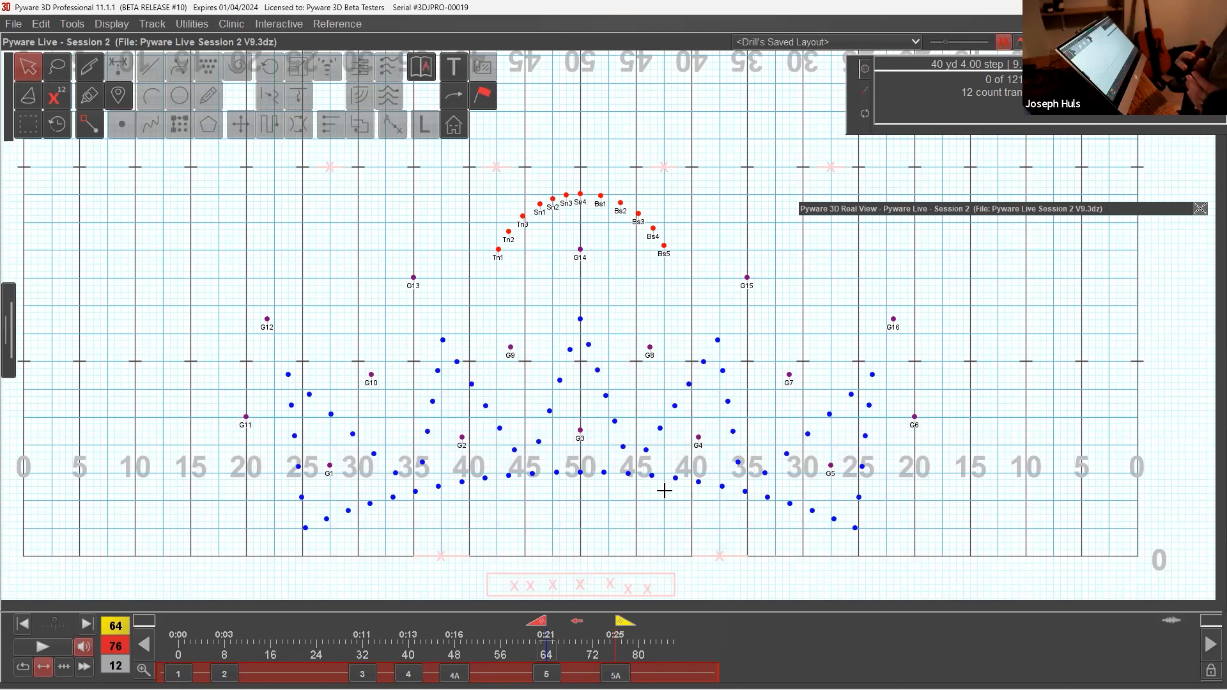
Step: In the transition from count 64 back to 48, scale the winds and guard to 79% around the 50 and nudge them backfield
{"action": "key", "text": "Left"}
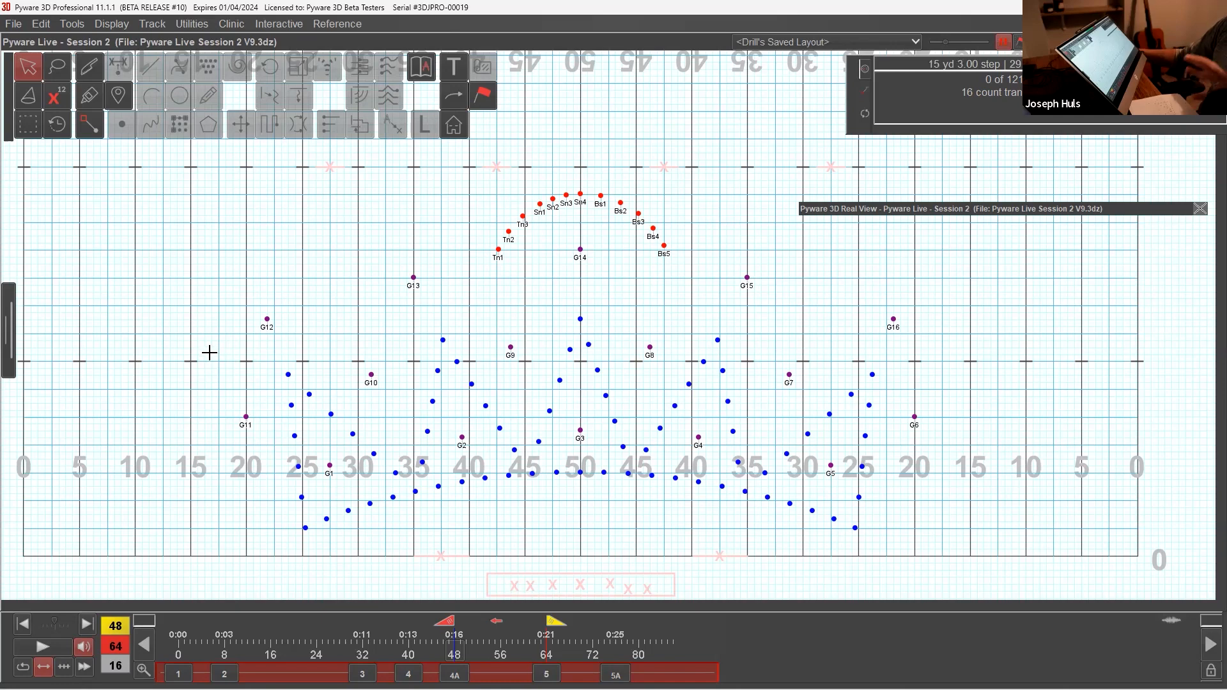
{"action": "left_click_drag", "start_coordinate": [236, 355], "coordinate": [975, 536]}
{"action": "left_click", "coordinate": [747, 414]}
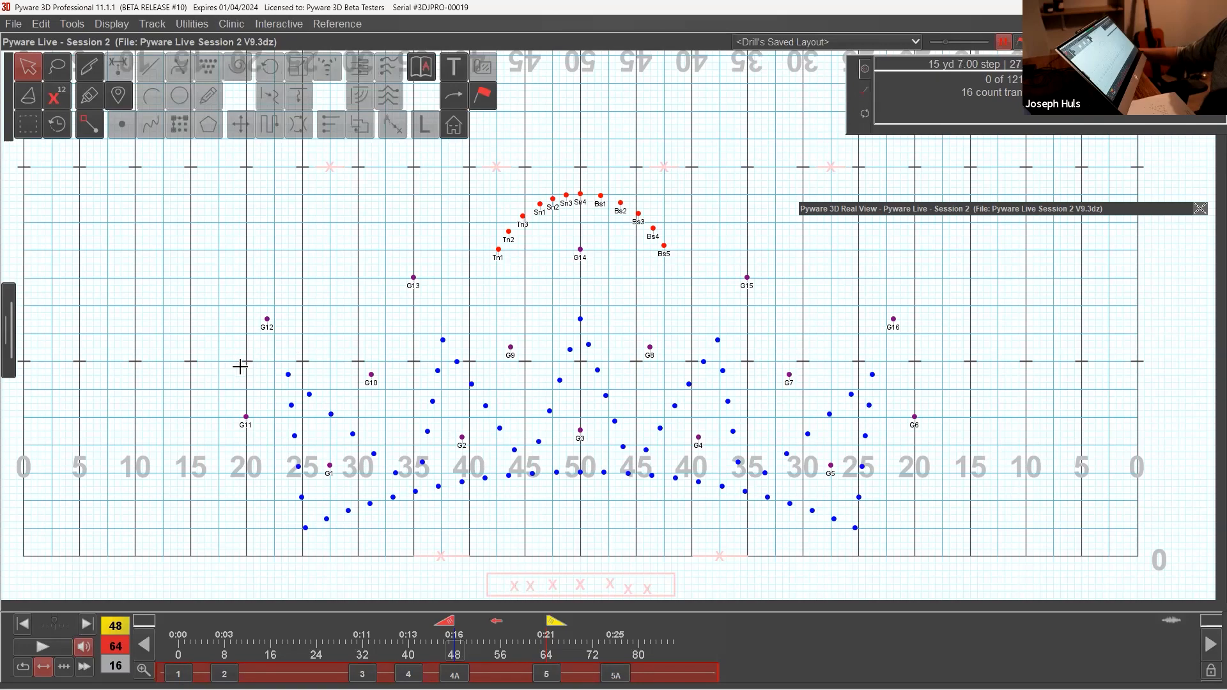
{"action": "left_click_drag", "start_coordinate": [253, 352], "coordinate": [956, 529]}
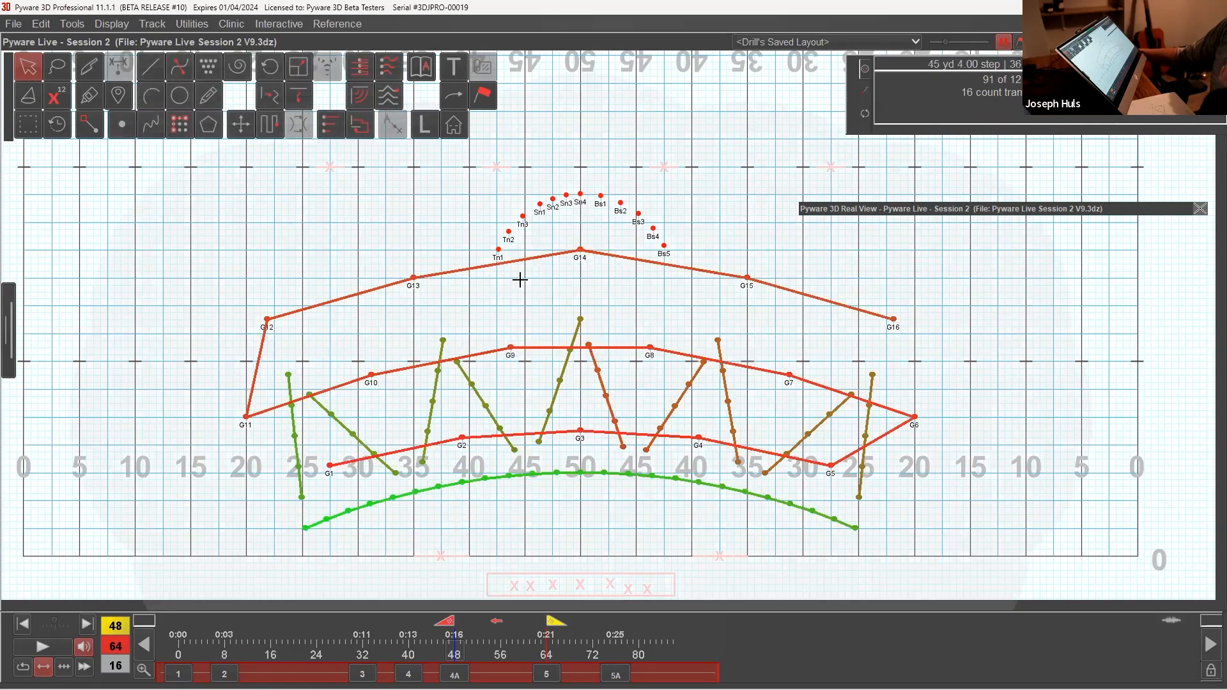
{"action": "left_click", "coordinate": [299, 67]}
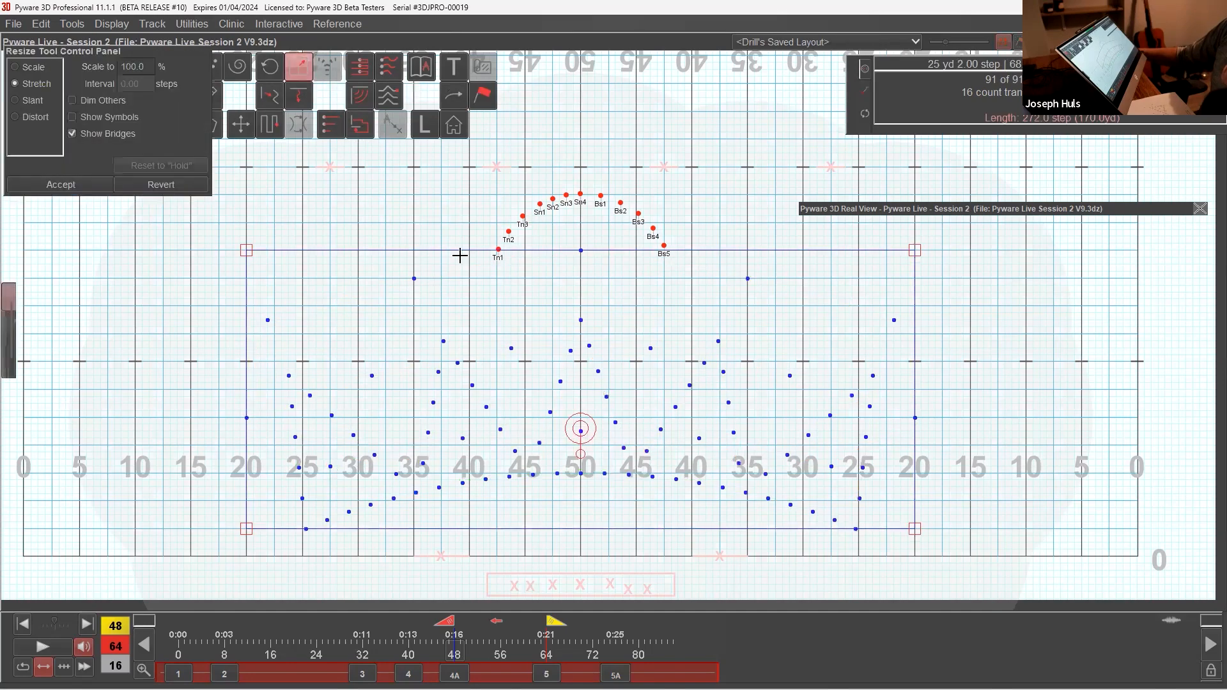
{"action": "left_click", "coordinate": [38, 66]}
{"action": "left_click_drag", "start_coordinate": [251, 526], "coordinate": [360, 496]}
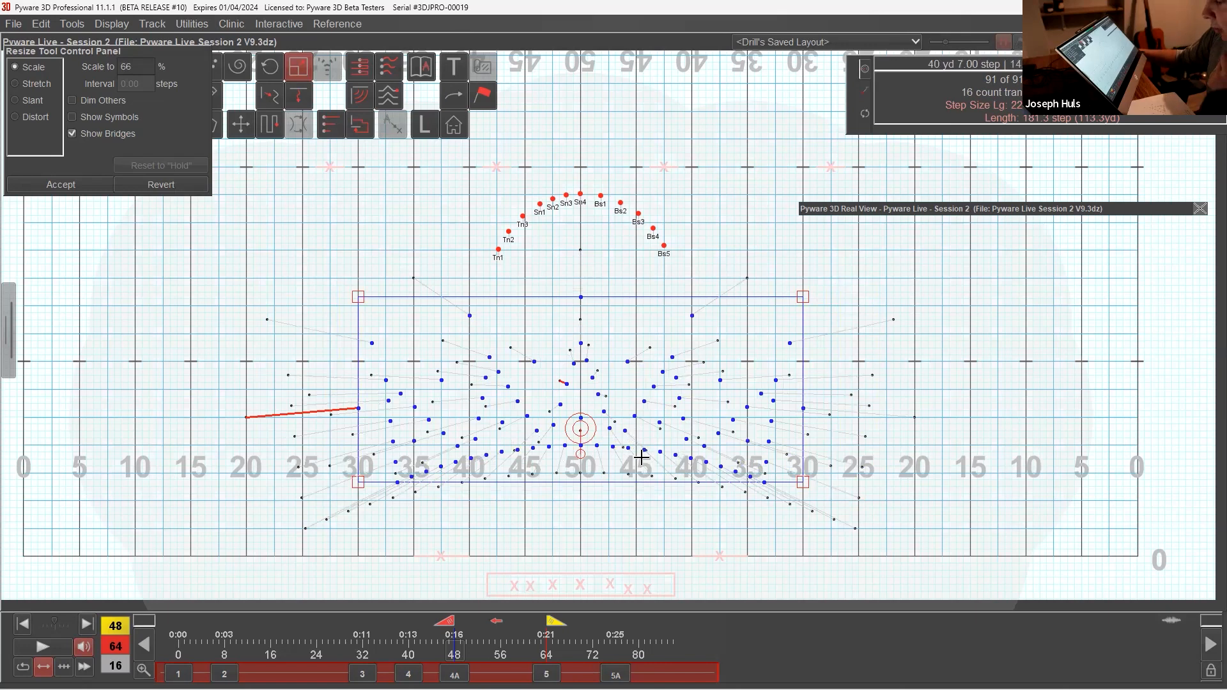
{"action": "left_click_drag", "start_coordinate": [576, 421], "coordinate": [581, 390]}
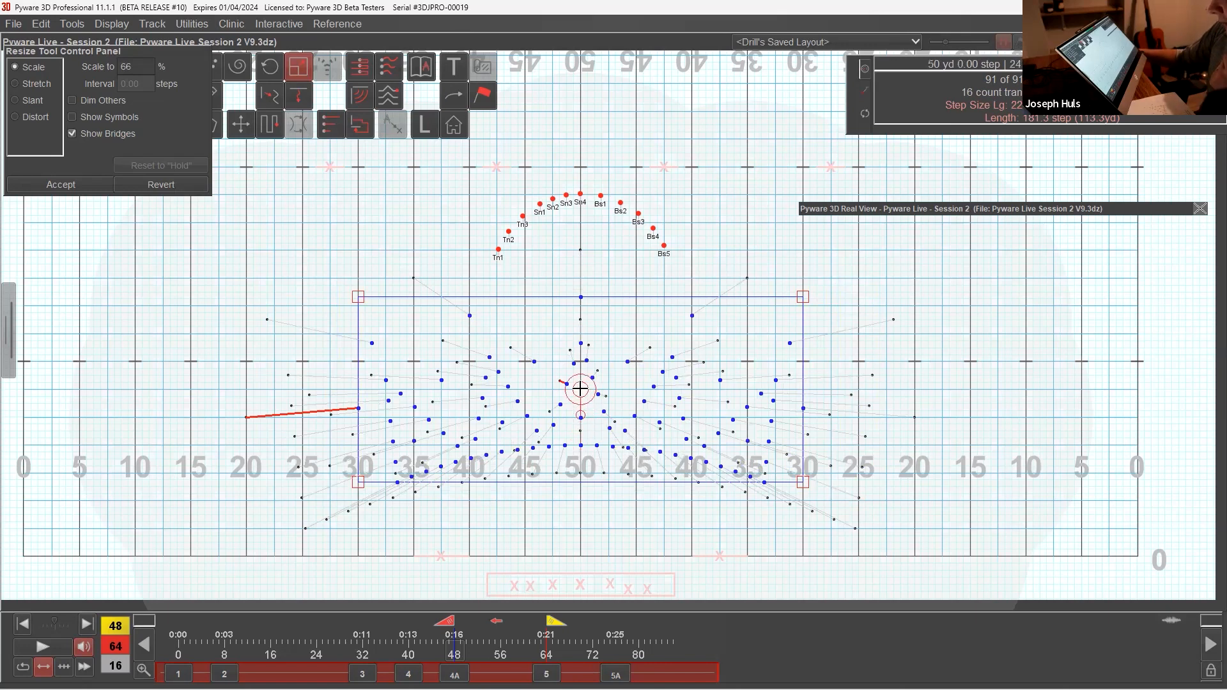
{"action": "left_click_drag", "start_coordinate": [355, 490], "coordinate": [316, 503]}
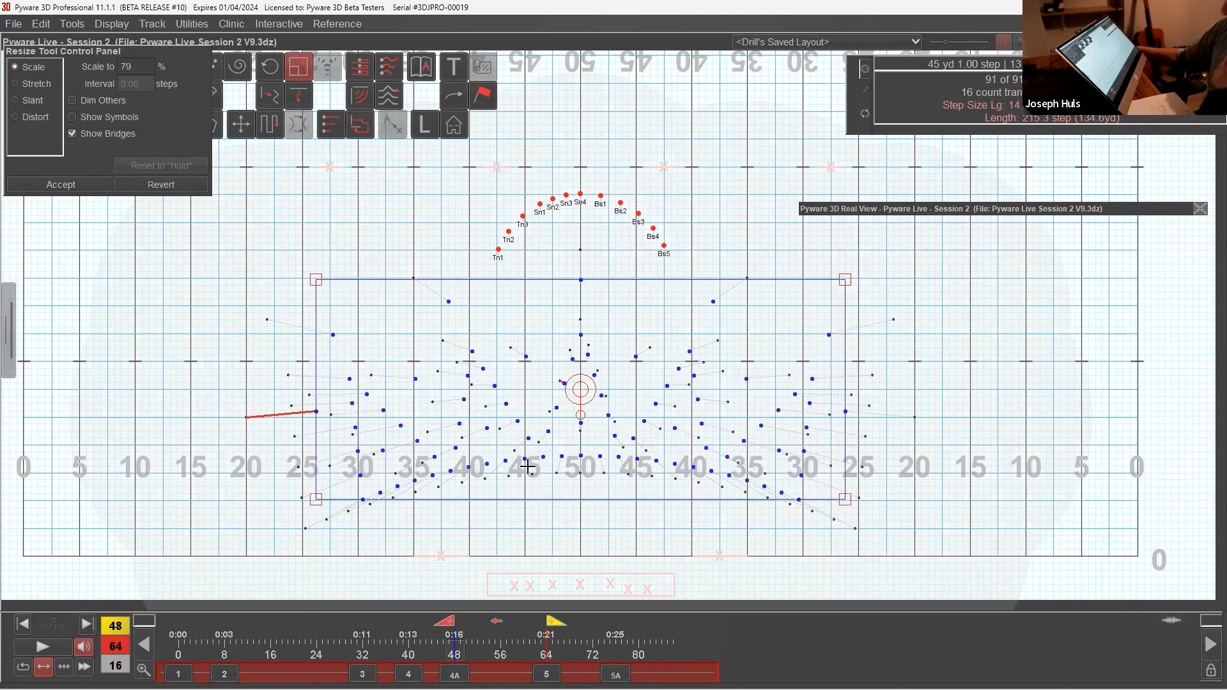
{"action": "key", "text": "Up"}
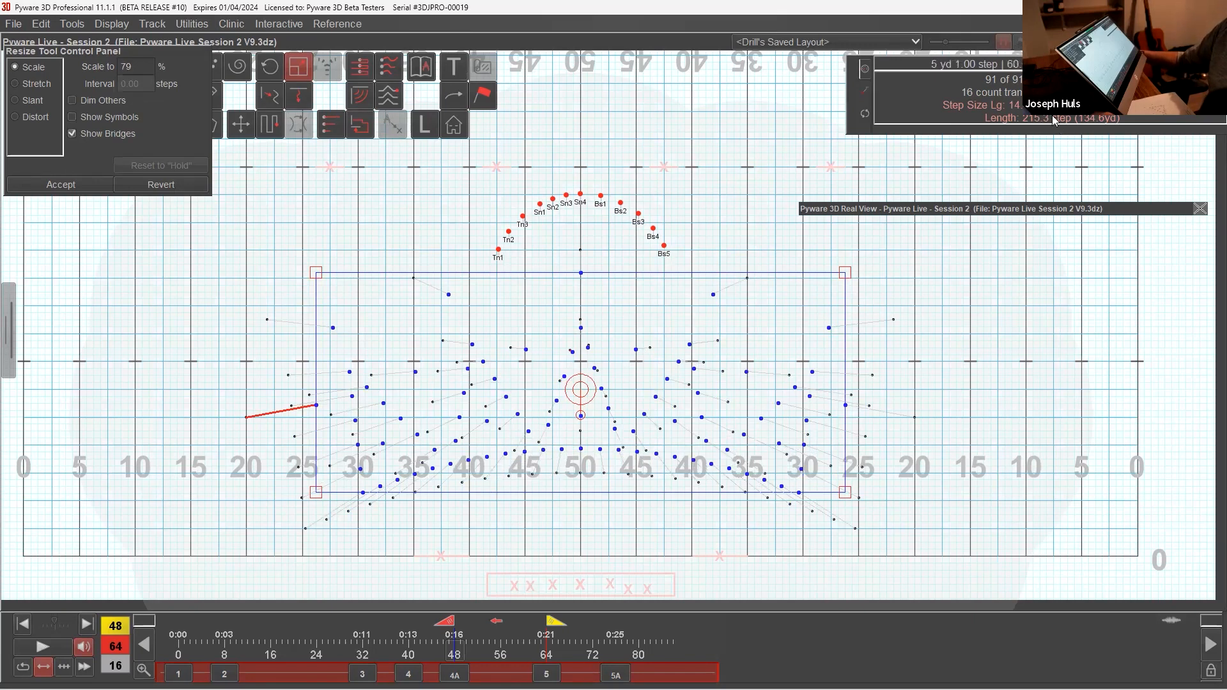
{"action": "left_click", "coordinate": [82, 187]}
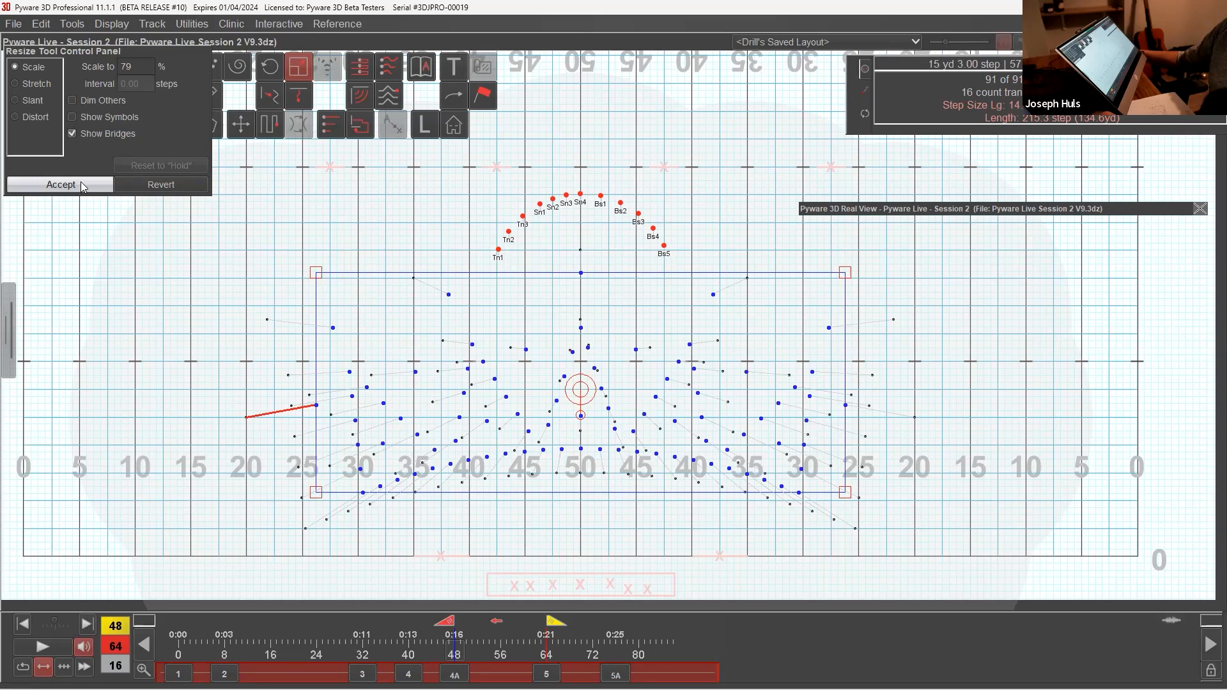
{"action": "left_click", "coordinate": [83, 186]}
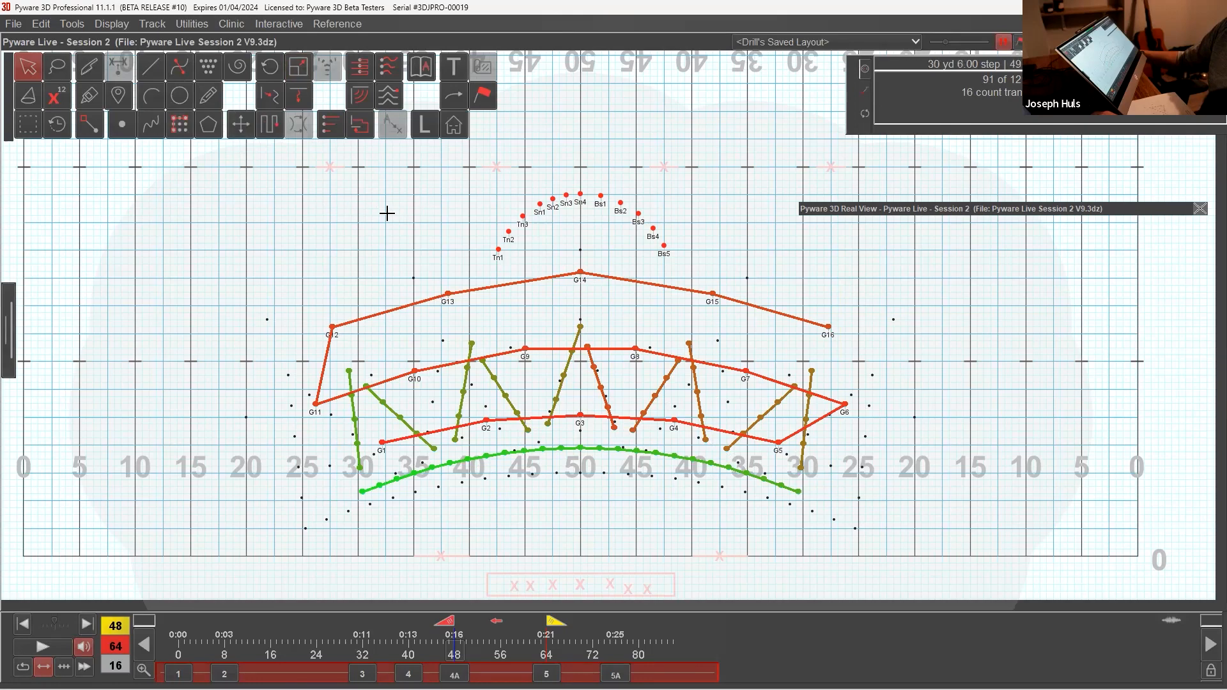
Step: Push the scaled winds and guard form slightly farther backfield and clear the selection
{"action": "left_click", "coordinate": [241, 127]}
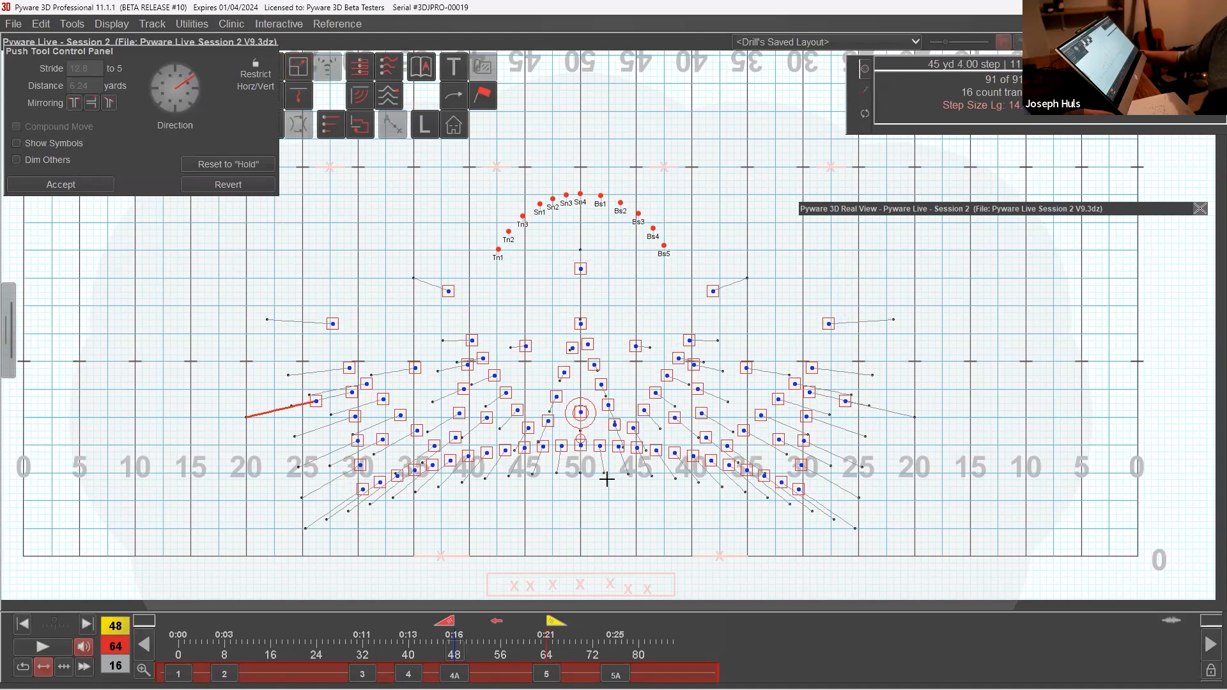
{"action": "key", "text": "Escape"}
{"action": "key", "text": "Escape"}
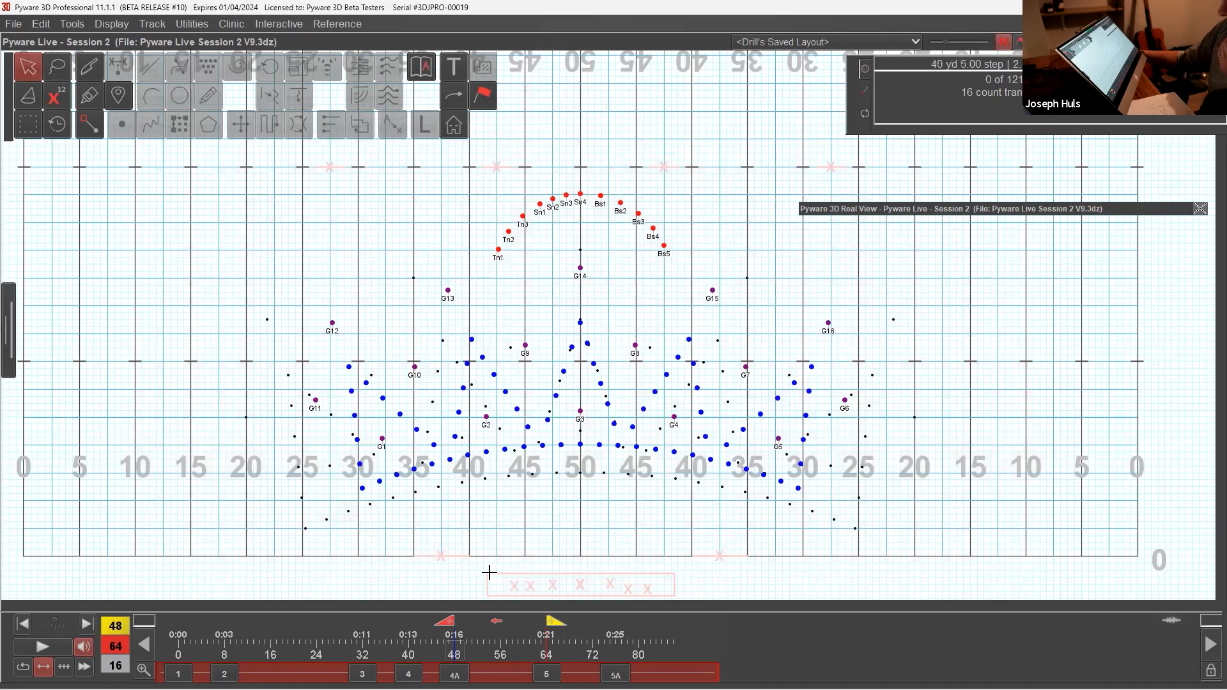
Step: Compare the forms at counts 48 and 64 in the 3D view, return to count 48 and collapse the view
{"action": "mouse_move", "coordinate": [557, 621]}
{"action": "left_mouse_down"}
{"action": "mouse_move", "coordinate": [457, 633]}
{"action": "mouse_move", "coordinate": [562, 636]}
{"action": "mouse_move", "coordinate": [477, 649]}
{"action": "mouse_move", "coordinate": [553, 649]}
{"action": "mouse_move", "coordinate": [479, 655]}
{"action": "mouse_move", "coordinate": [546, 662]}
{"action": "left_mouse_up"}
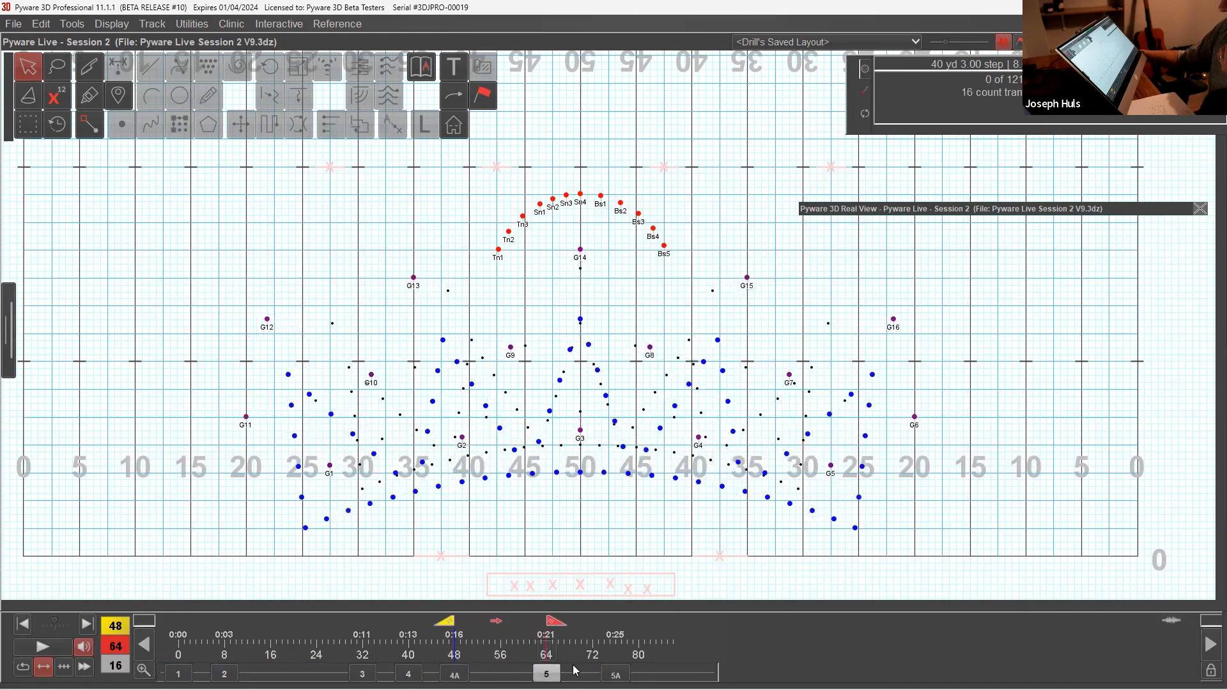
{"action": "left_click_drag", "start_coordinate": [861, 210], "coordinate": [704, 212]}
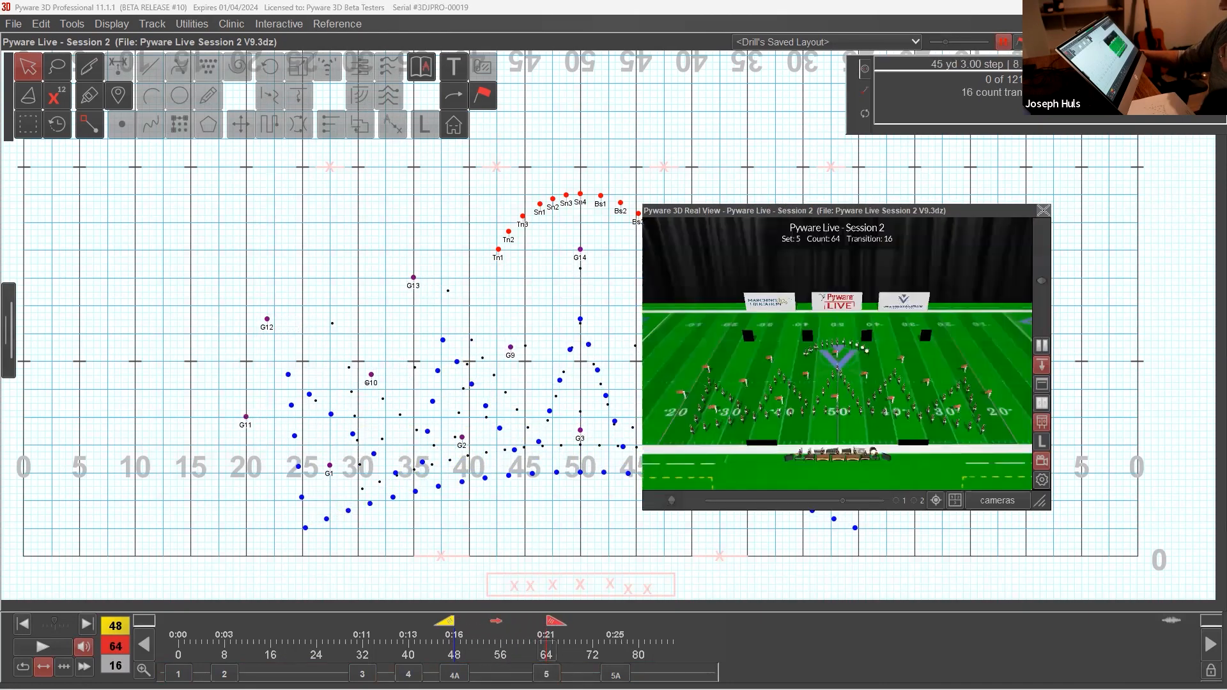
{"action": "left_click_drag", "start_coordinate": [454, 634], "coordinate": [571, 638]}
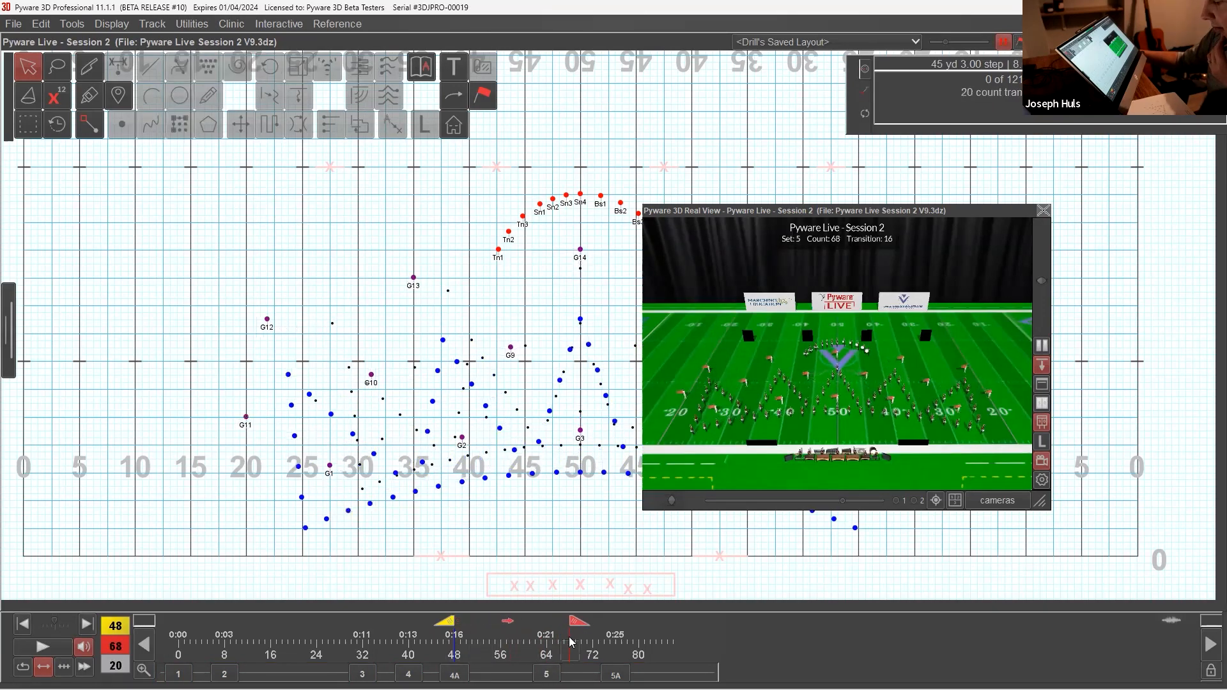
{"action": "left_click", "coordinate": [547, 674]}
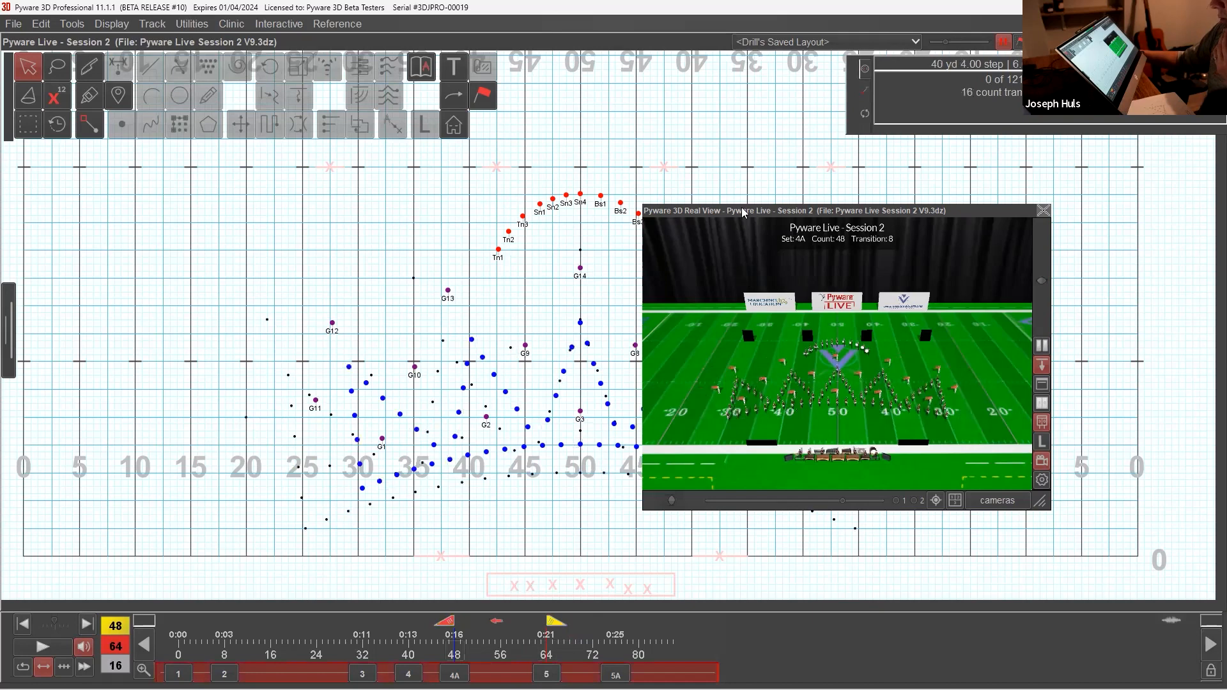
{"action": "double_click", "coordinate": [743, 213]}
{"action": "left_click_drag", "start_coordinate": [765, 216], "coordinate": [916, 165]}
{"action": "left_click_drag", "start_coordinate": [572, 173], "coordinate": [692, 250]}
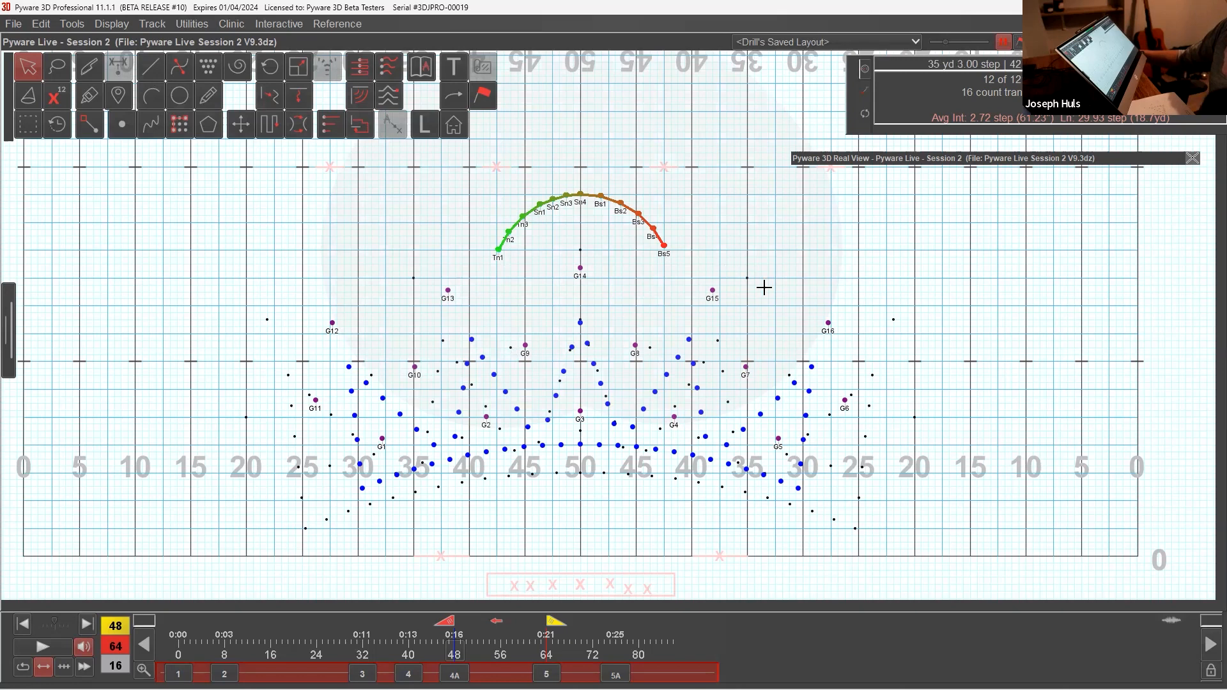
{"action": "left_click", "coordinate": [163, 75]}
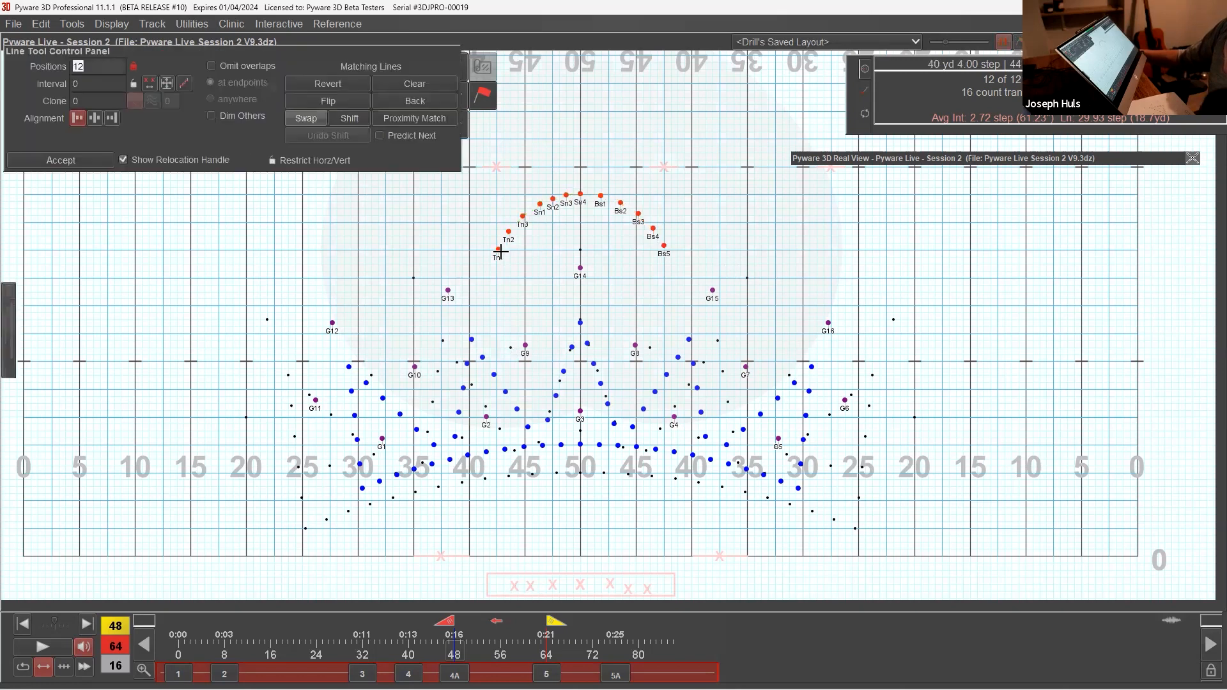
{"action": "left_click", "coordinate": [692, 222]}
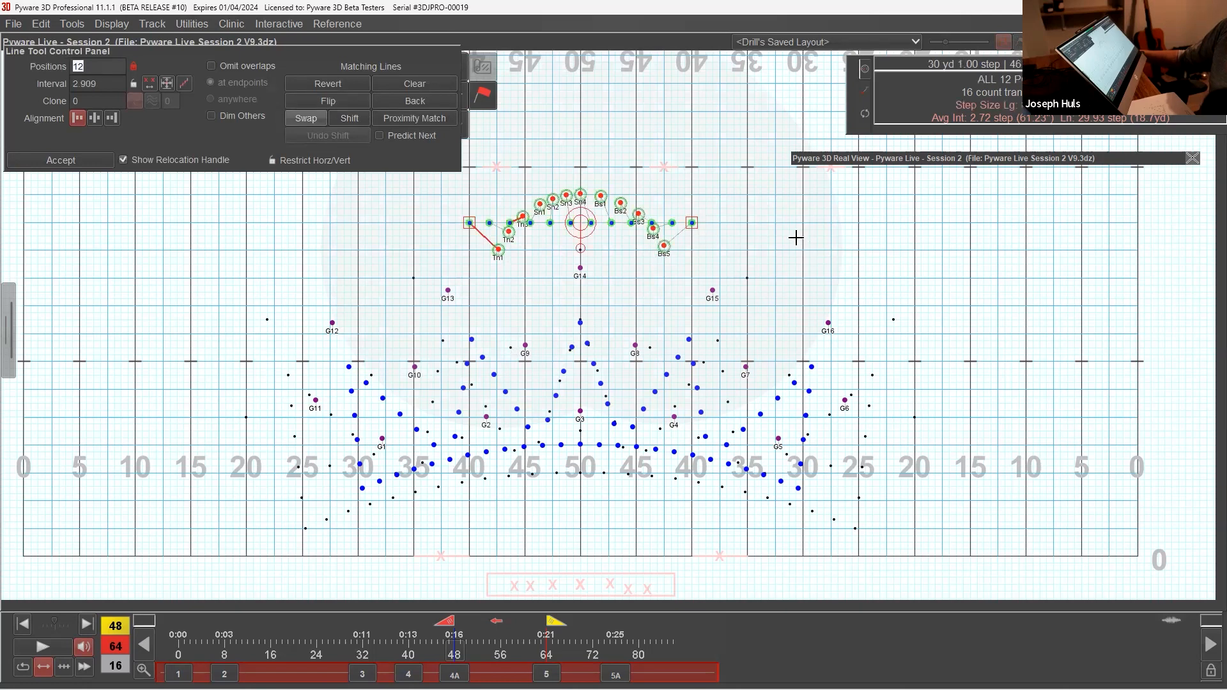
{"action": "left_click_drag", "start_coordinate": [581, 223], "coordinate": [587, 124]}
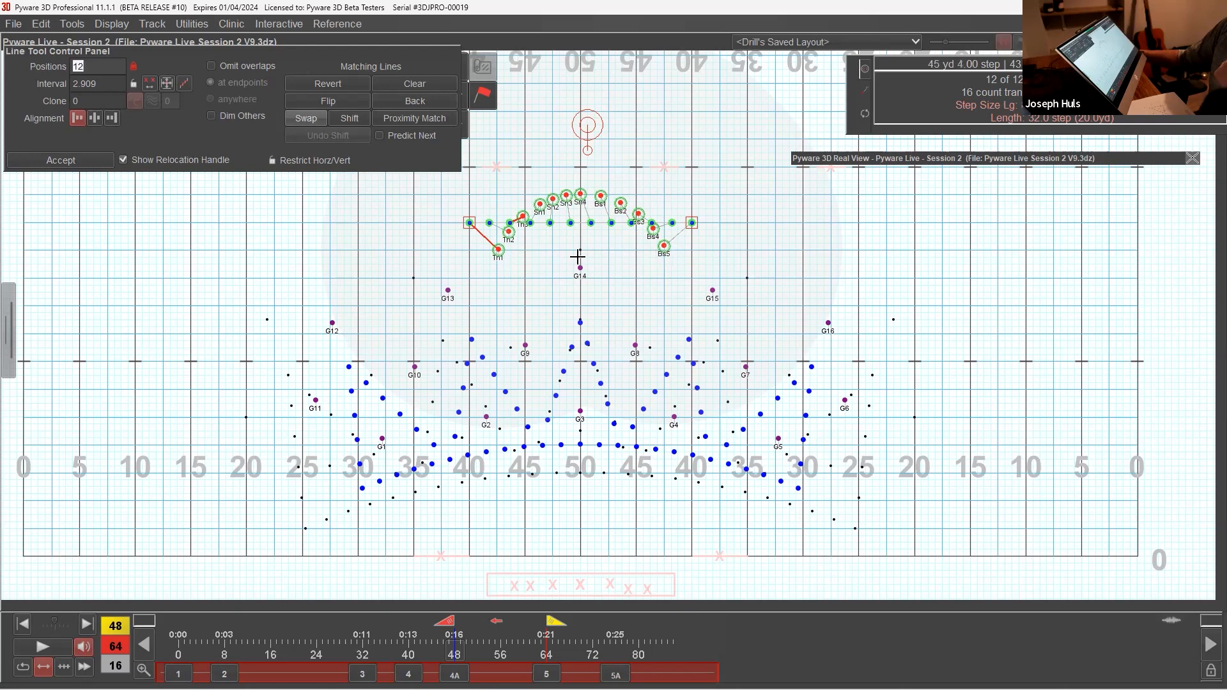
{"action": "type", "text": "3"}
{"action": "key", "text": "Return"}
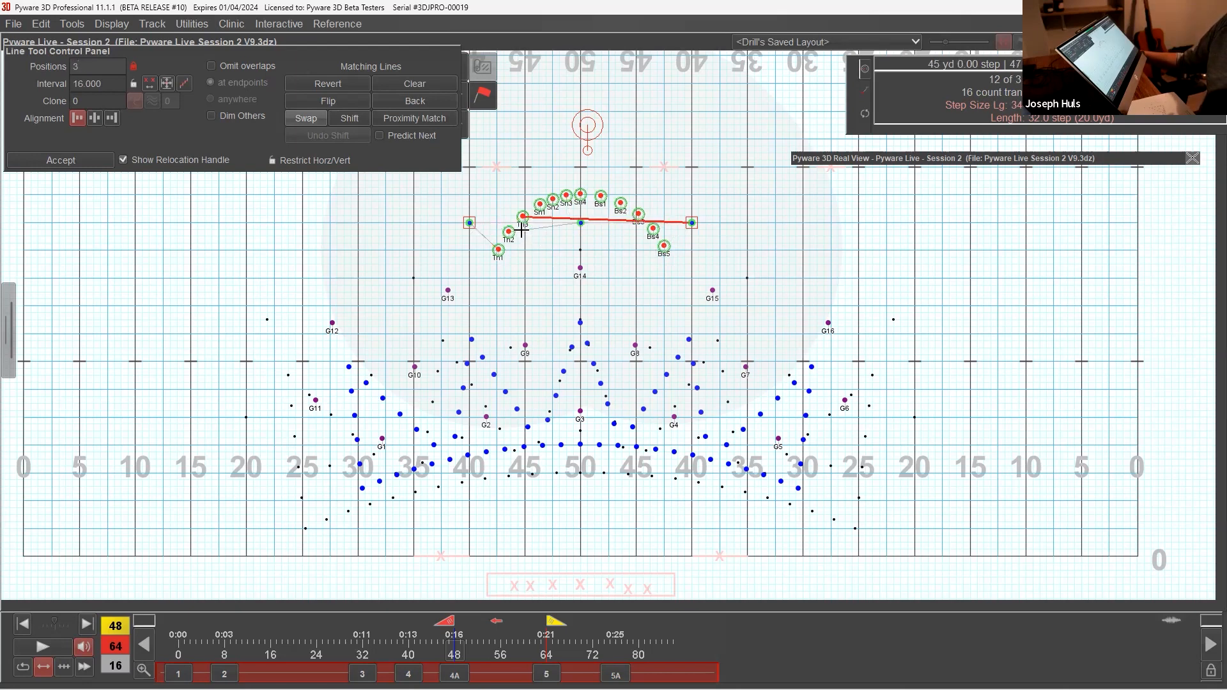
{"action": "type", "text": "3"}
{"action": "key", "text": "Return"}
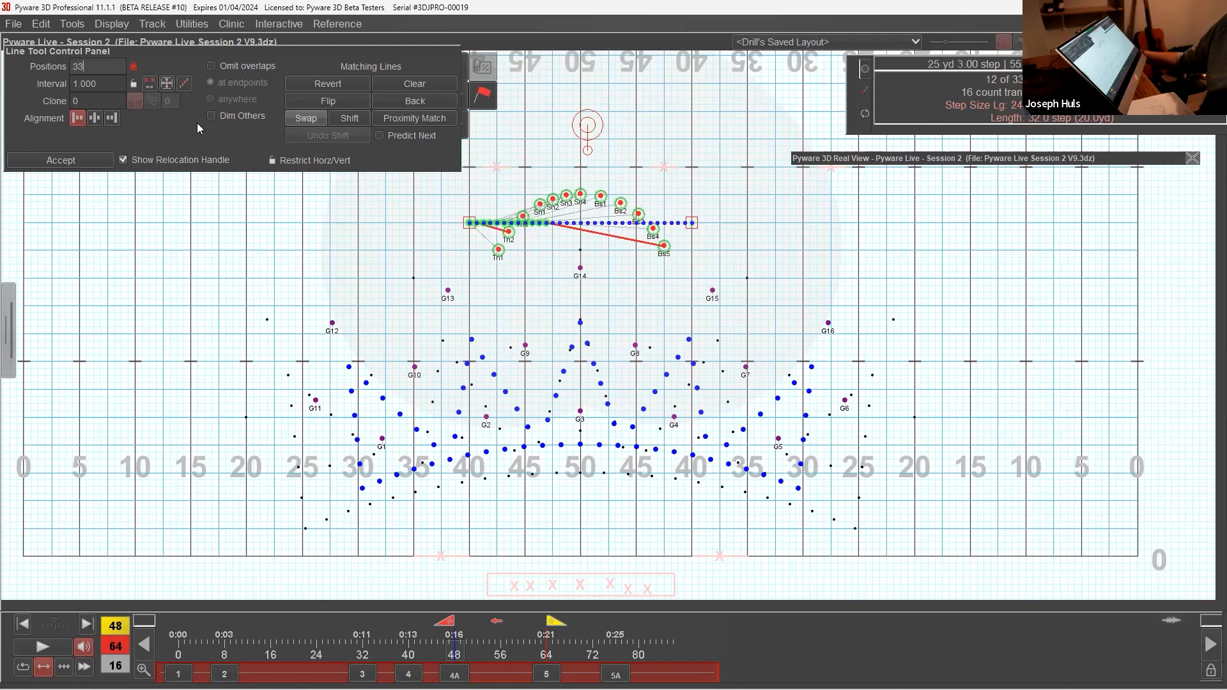
{"action": "left_click_drag", "start_coordinate": [81, 64], "coordinate": [73, 66]}
{"action": "key", "text": "Escape"}
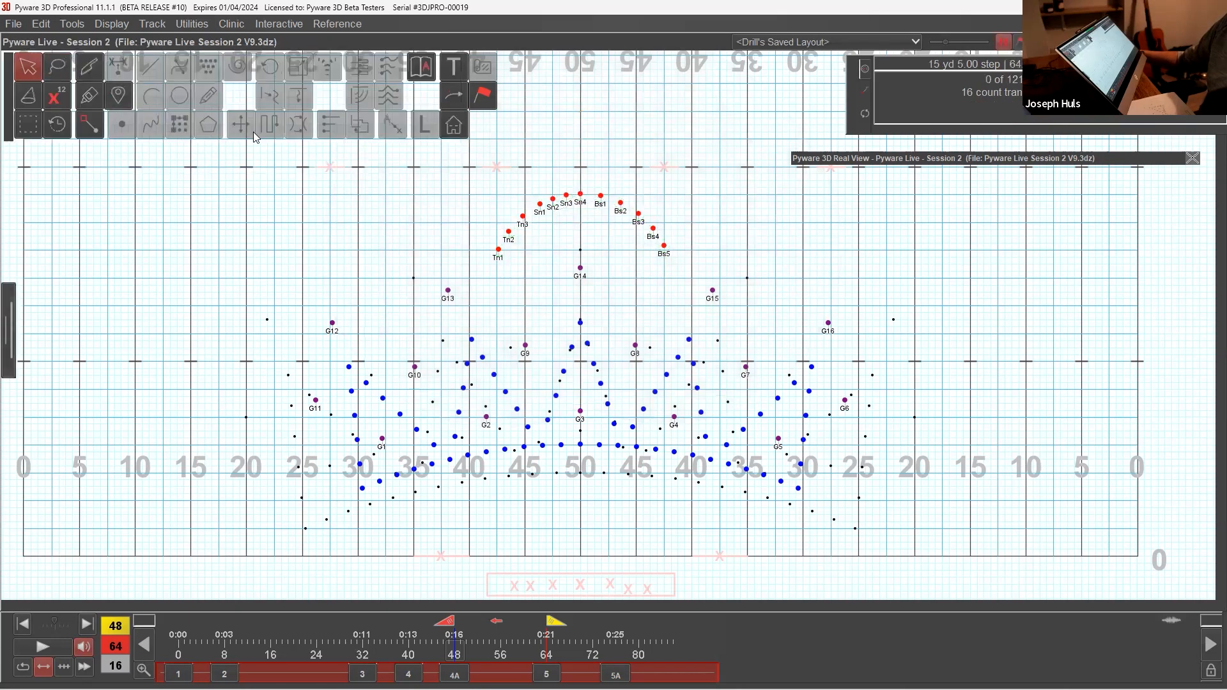
Step: Reselect the battery and lay it out in a straight line starting at the 40, with intervals of 3x3,4x2,5x3
{"action": "left_click", "coordinate": [58, 124]}
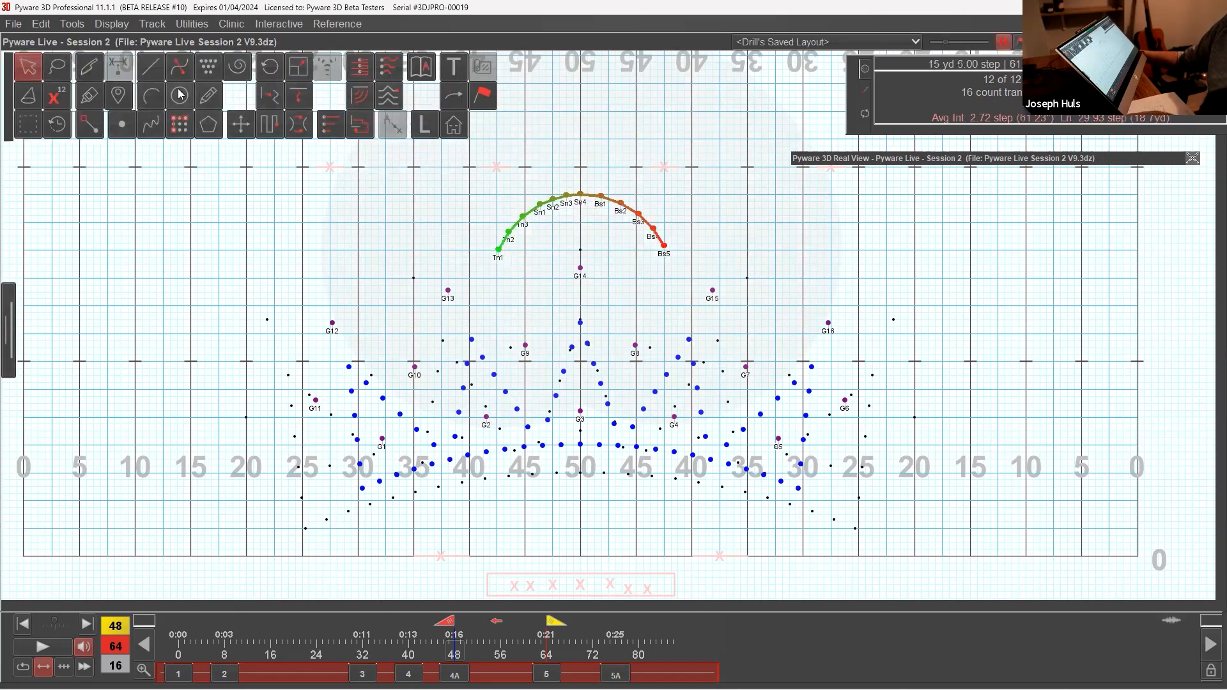
{"action": "left_click", "coordinate": [151, 68]}
{"action": "mouse_move", "coordinate": [470, 223]}
{"action": "left_mouse_down"}
{"action": "mouse_move", "coordinate": [660, 241]}
{"action": "mouse_move", "coordinate": [691, 222]}
{"action": "left_mouse_up"}
{"action": "double_click", "coordinate": [103, 83]}
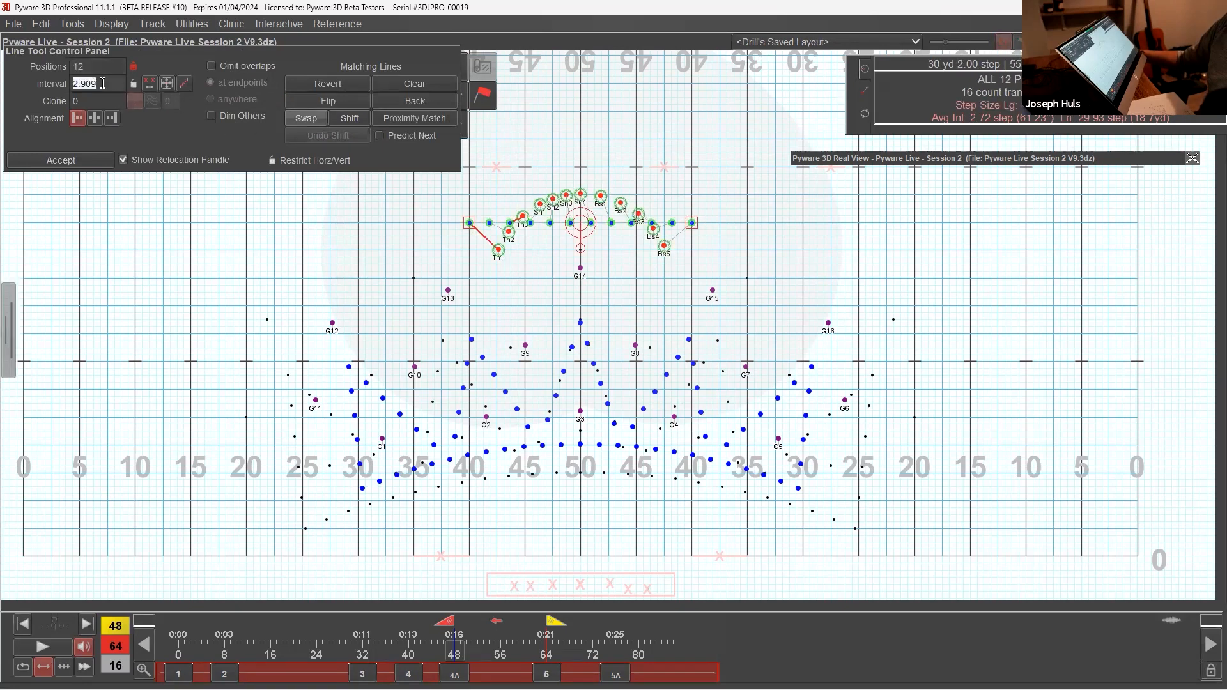
{"action": "type", "text": "3"}
{"action": "key", "text": "Return"}
{"action": "type", "text": "x3,4x2,5"}
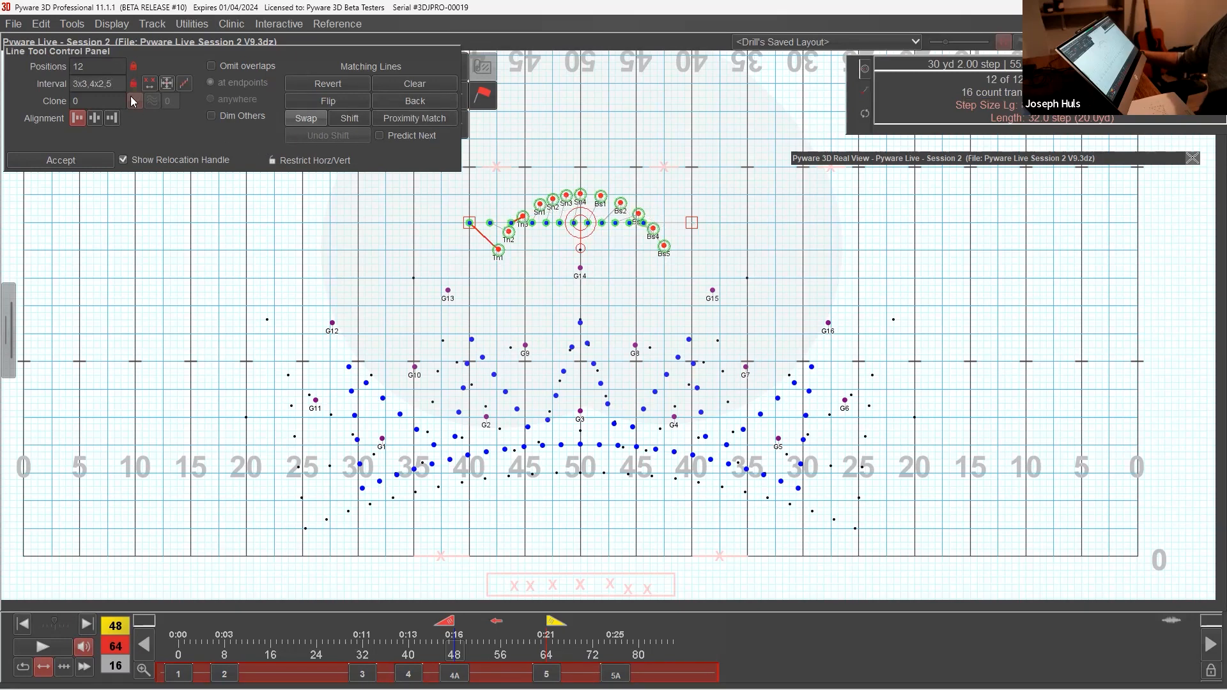
{"action": "type", "text": "3,"}
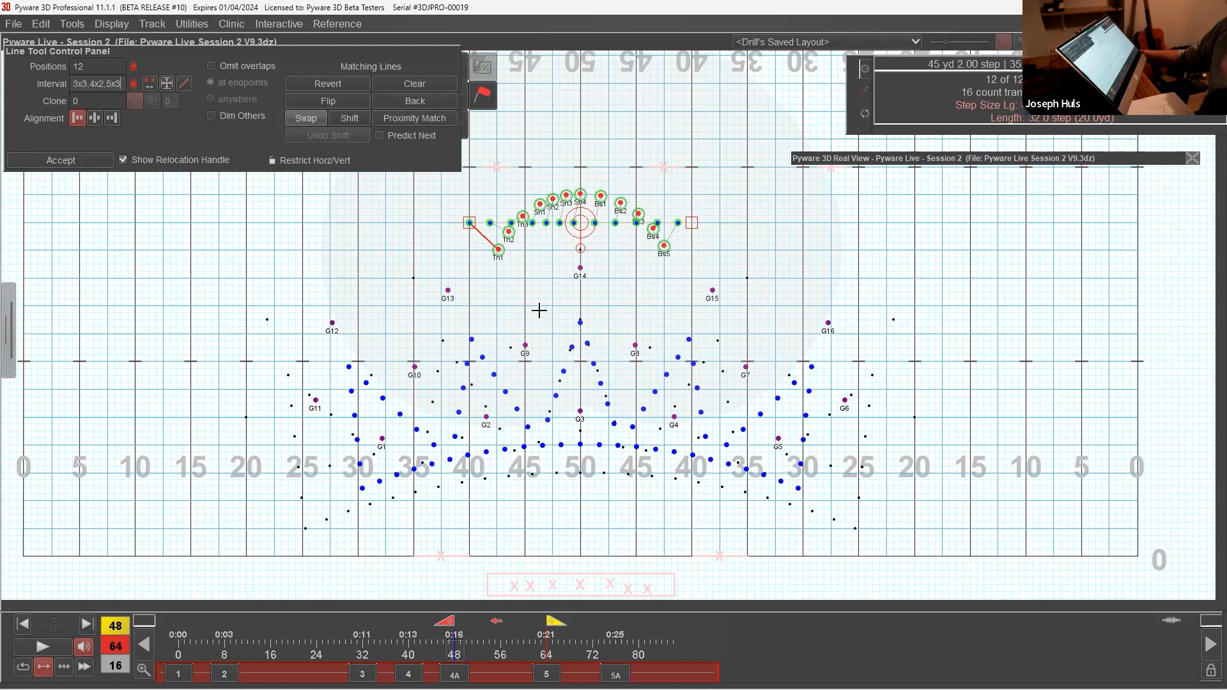
Step: Move the battery line's starting end one step inside the 40 and accept the line
{"action": "left_click_drag", "start_coordinate": [474, 223], "coordinate": [481, 222]}
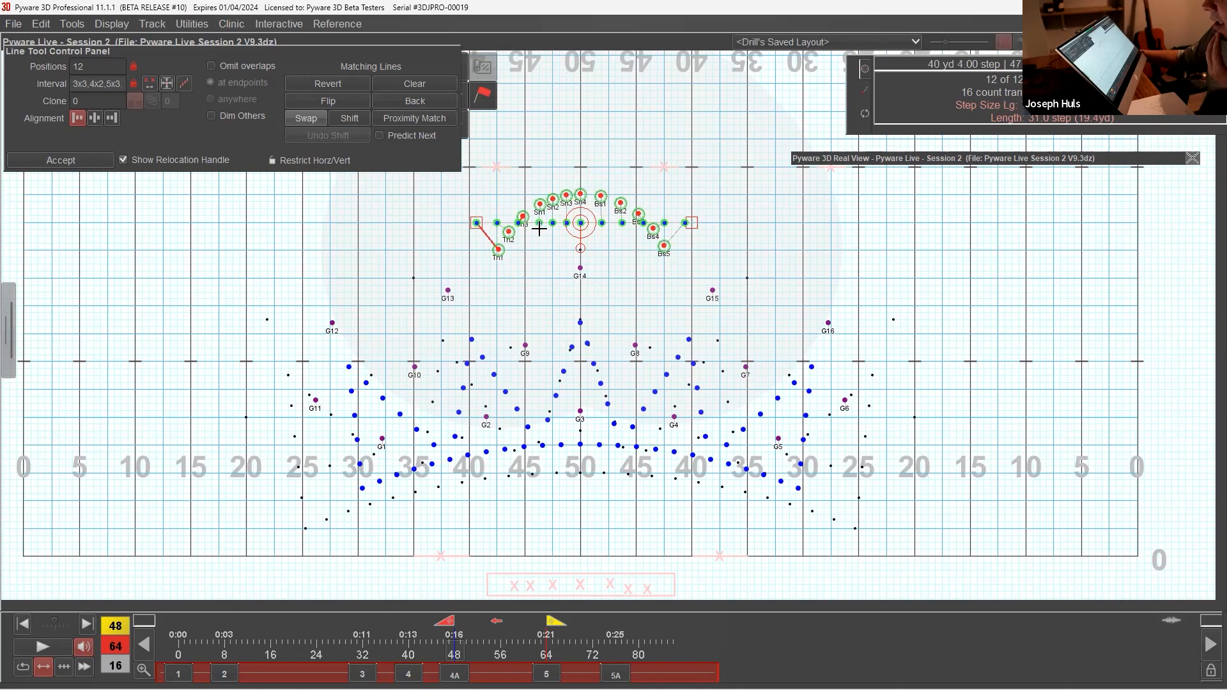
{"action": "left_click_drag", "start_coordinate": [581, 223], "coordinate": [582, 137]}
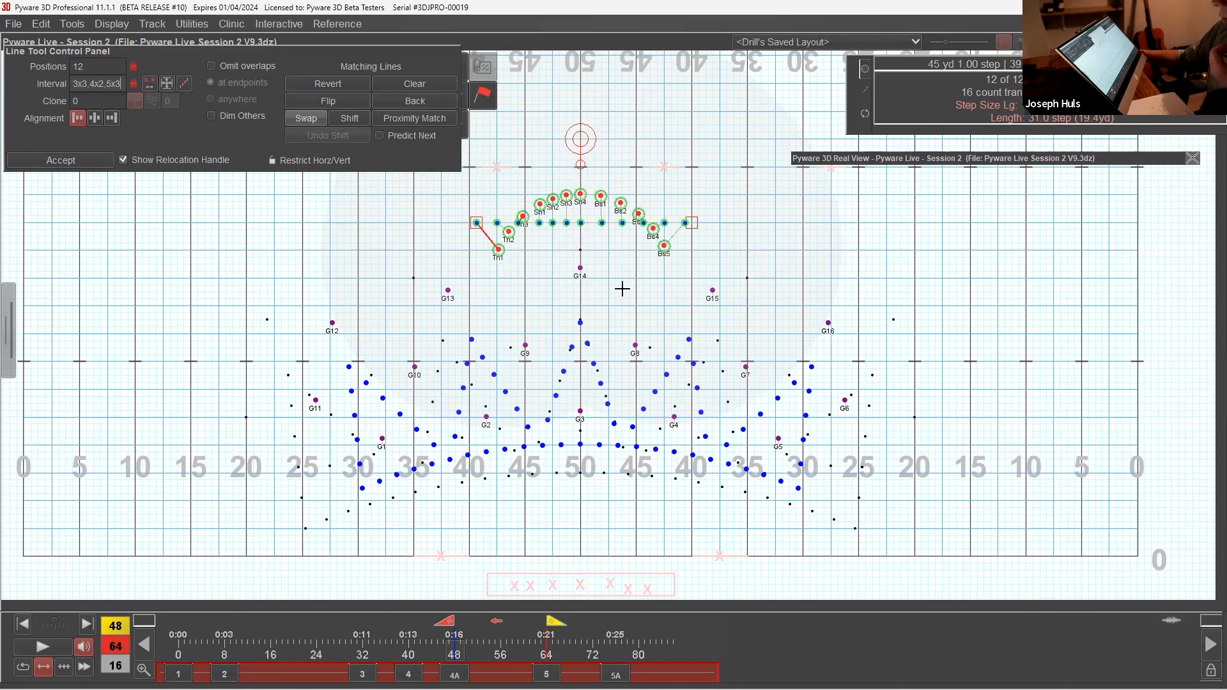
{"action": "left_click", "coordinate": [60, 160]}
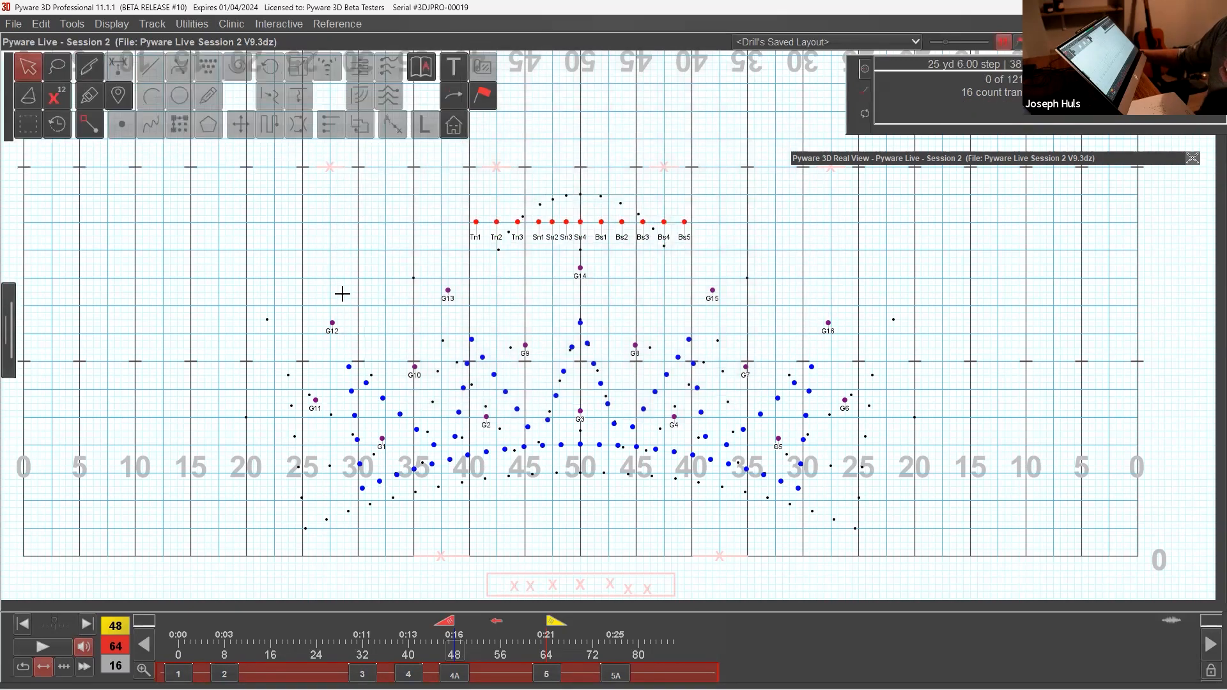
Step: Set the pace of all winds, guard and battery to half a step per beat for the move from count 48 to 64
{"action": "left_click_drag", "start_coordinate": [264, 200], "coordinate": [946, 505]}
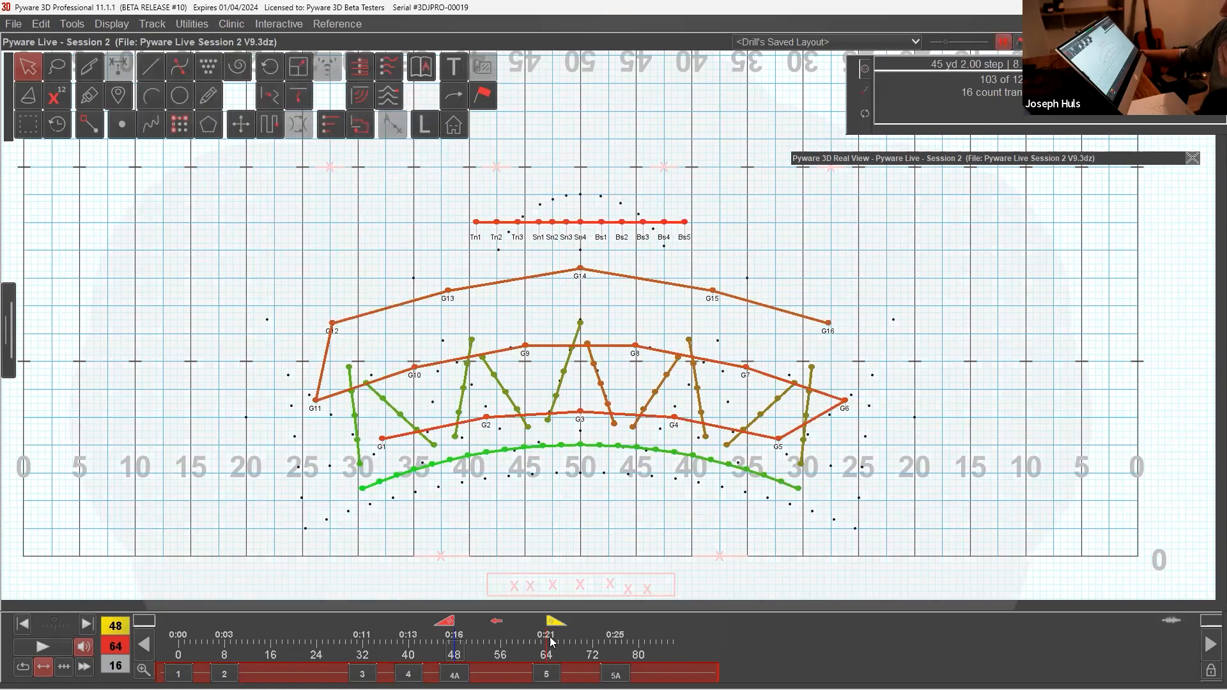
{"action": "left_click", "coordinate": [486, 97]}
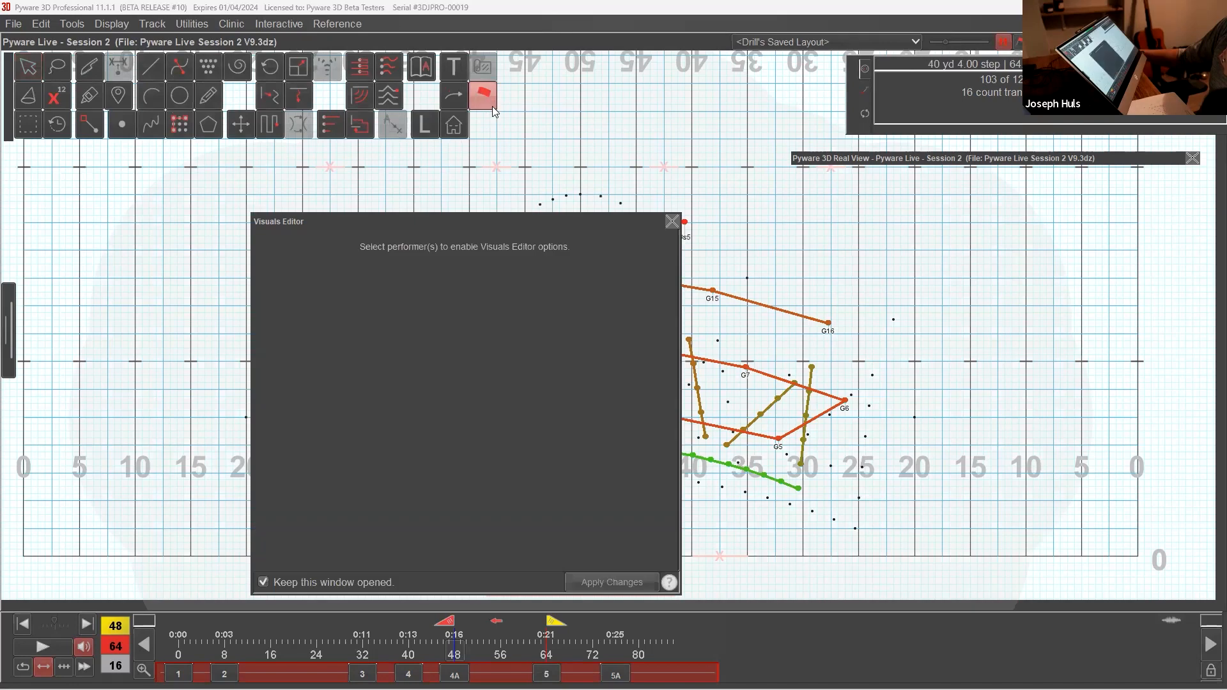
{"action": "left_click_drag", "start_coordinate": [474, 217], "coordinate": [344, 186]}
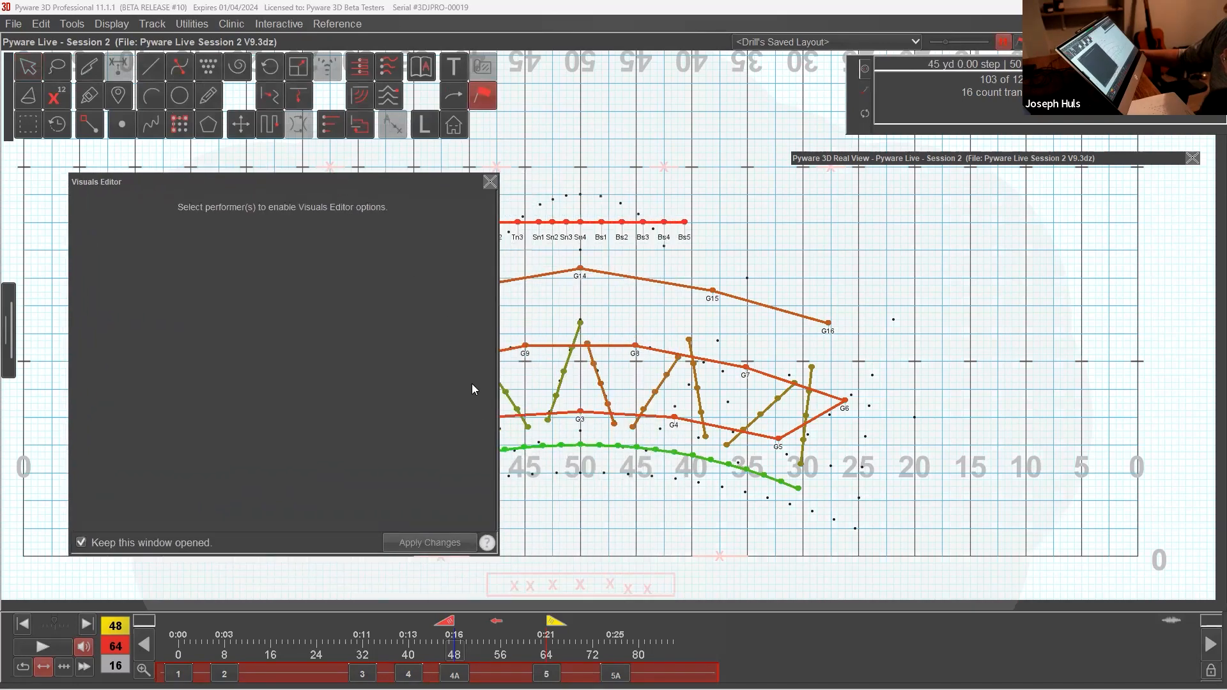
{"action": "left_click", "coordinate": [498, 621]}
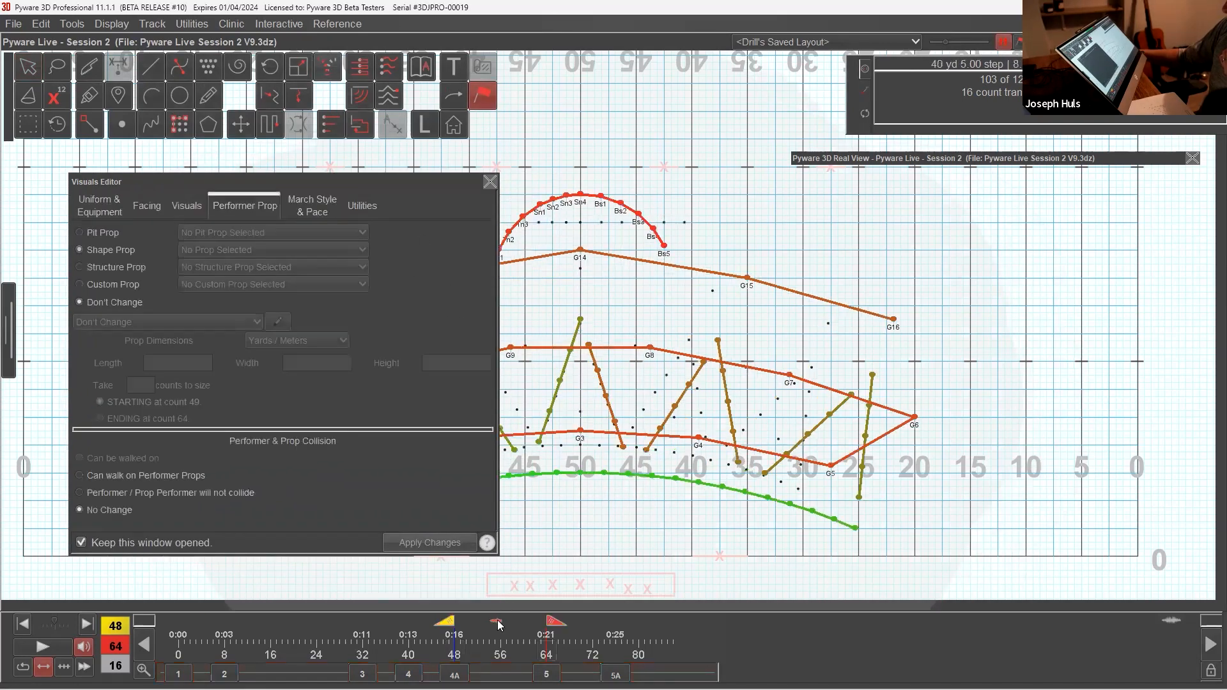
{"action": "left_click", "coordinate": [499, 623]}
{"action": "left_click", "coordinate": [498, 623]}
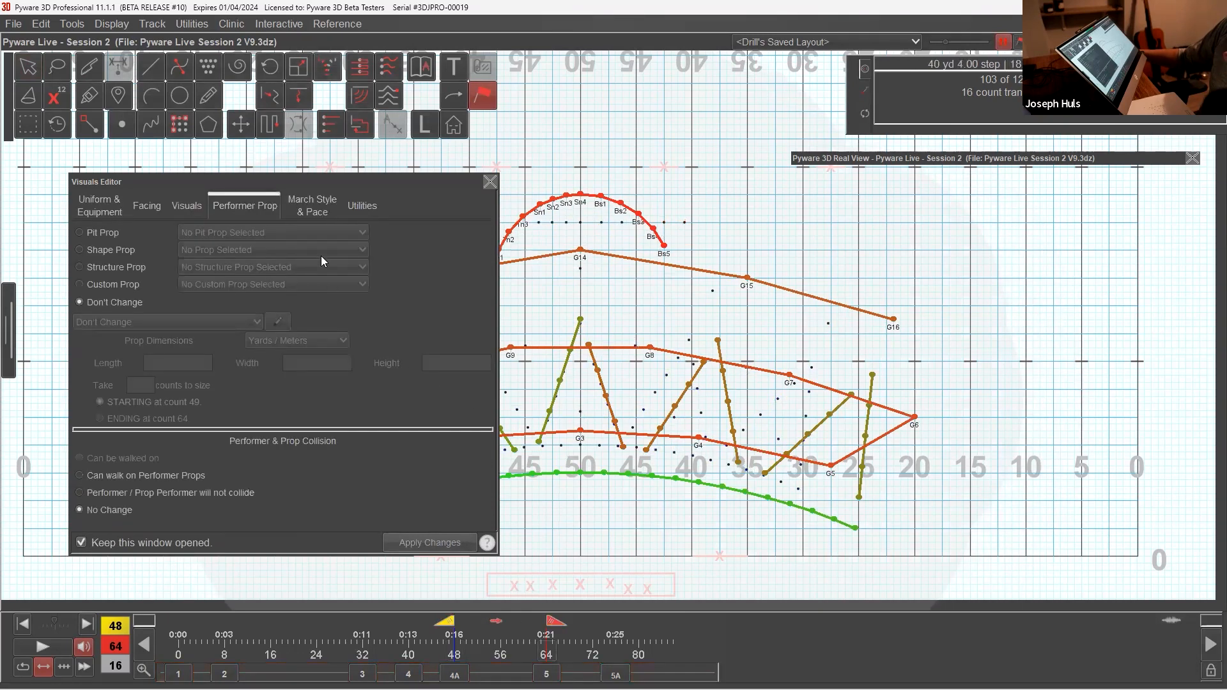
{"action": "left_click", "coordinate": [320, 213]}
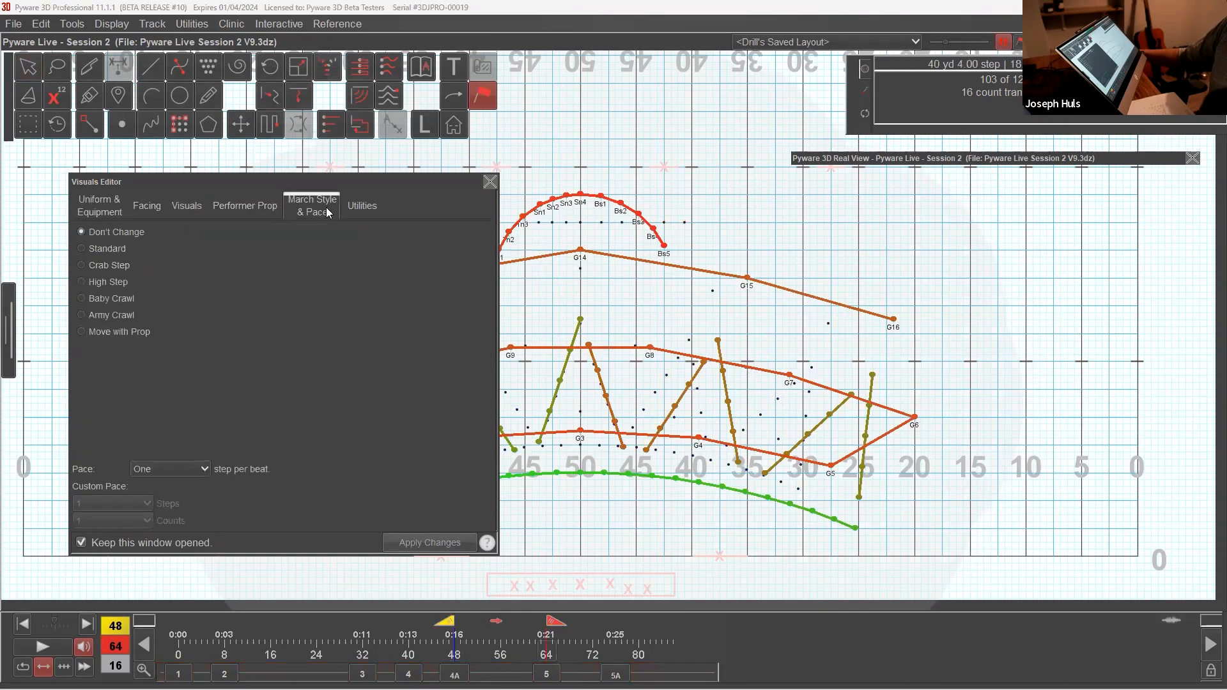
{"action": "left_click", "coordinate": [206, 470]}
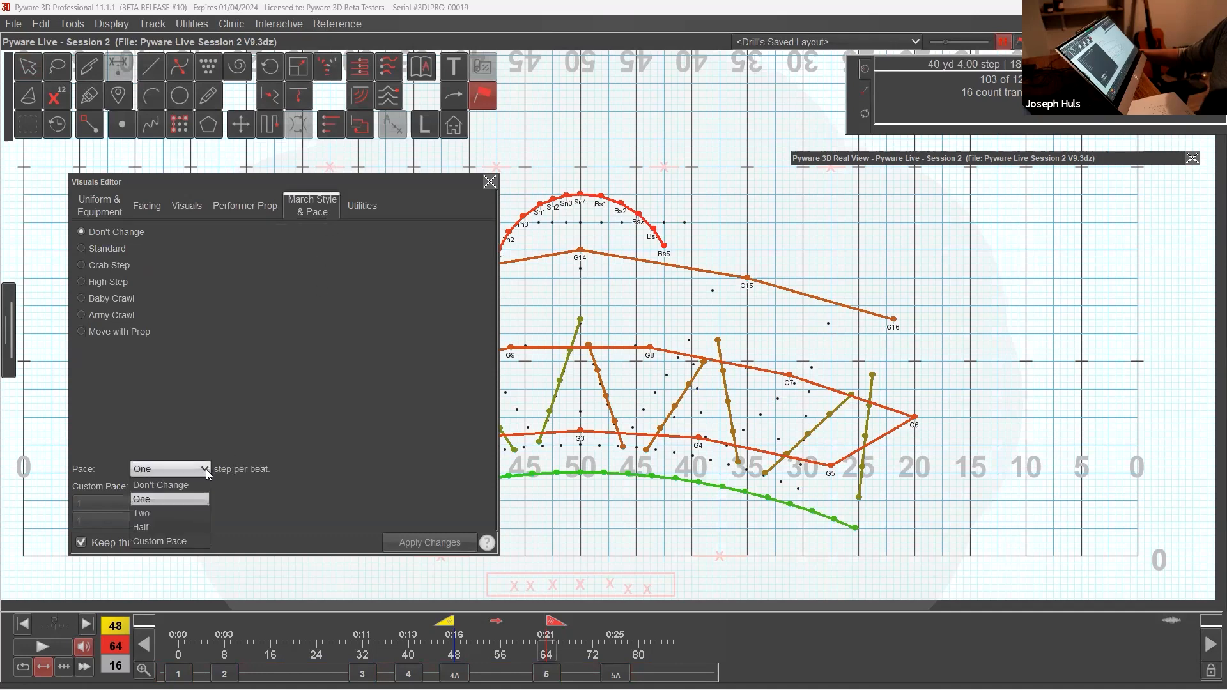
{"action": "left_click", "coordinate": [177, 527]}
{"action": "left_click", "coordinate": [410, 541]}
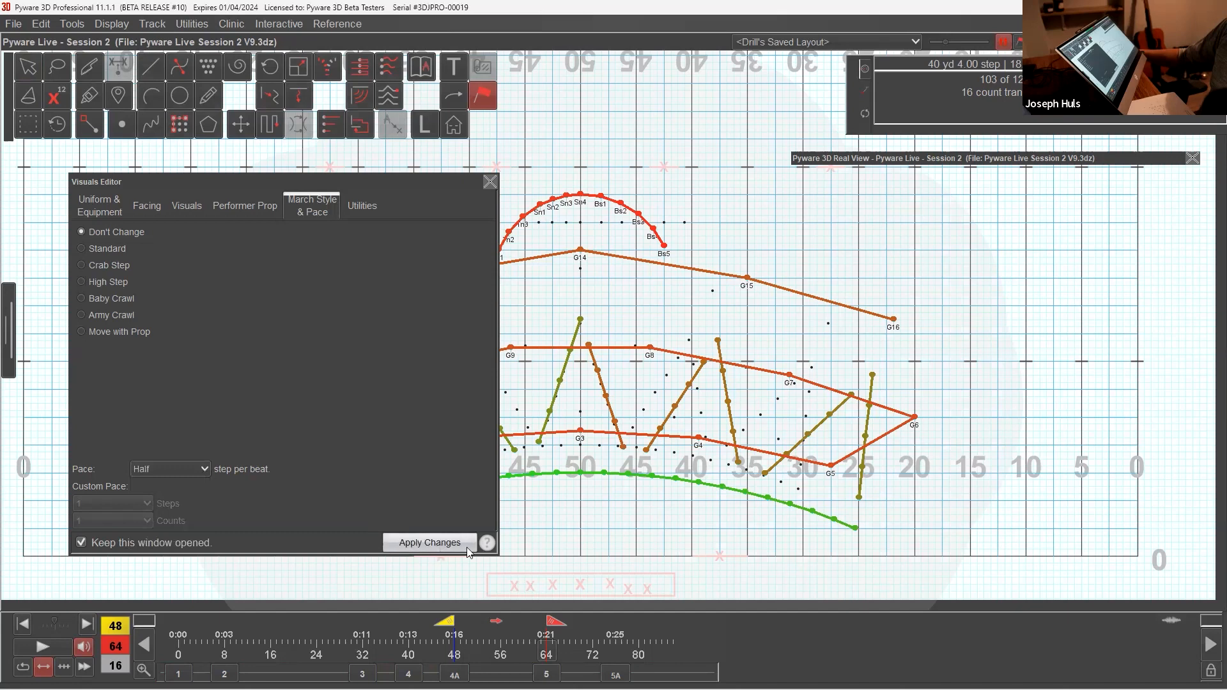
{"action": "left_click", "coordinate": [491, 181]}
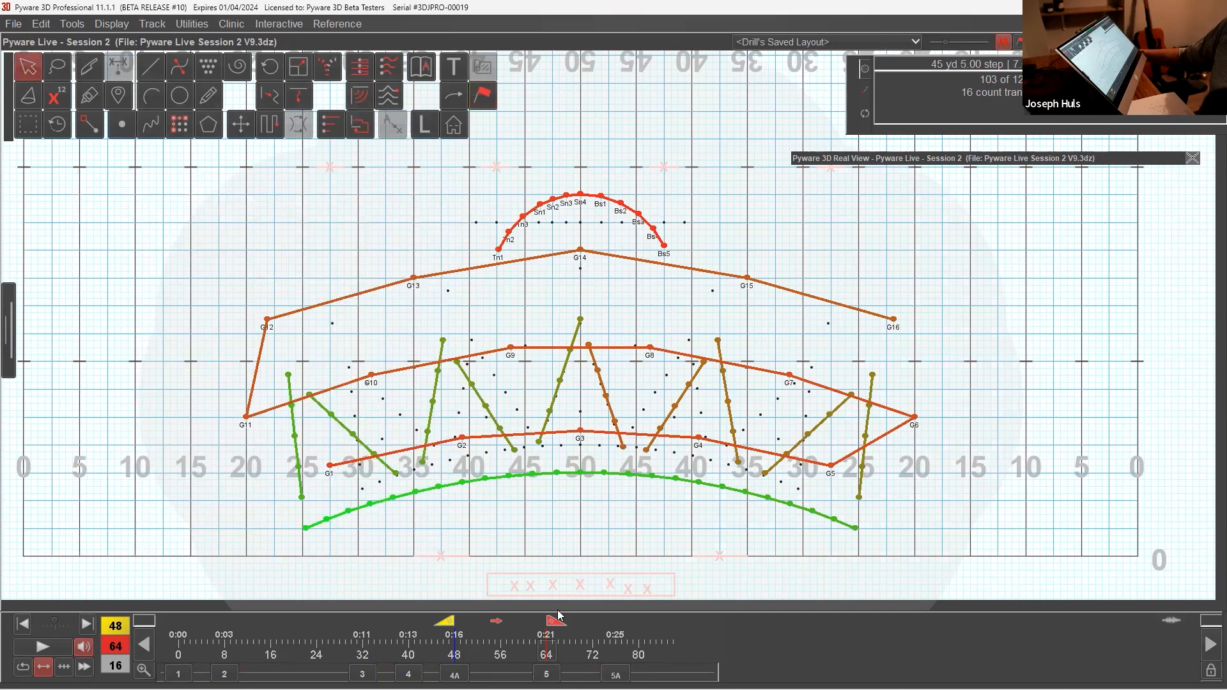
Step: Play the move from count 48 to 76 in the enlarged 3D view, examine the form from an angle, collapse the view and deselect everyone
{"action": "left_click_drag", "start_coordinate": [563, 626], "coordinate": [627, 625]}
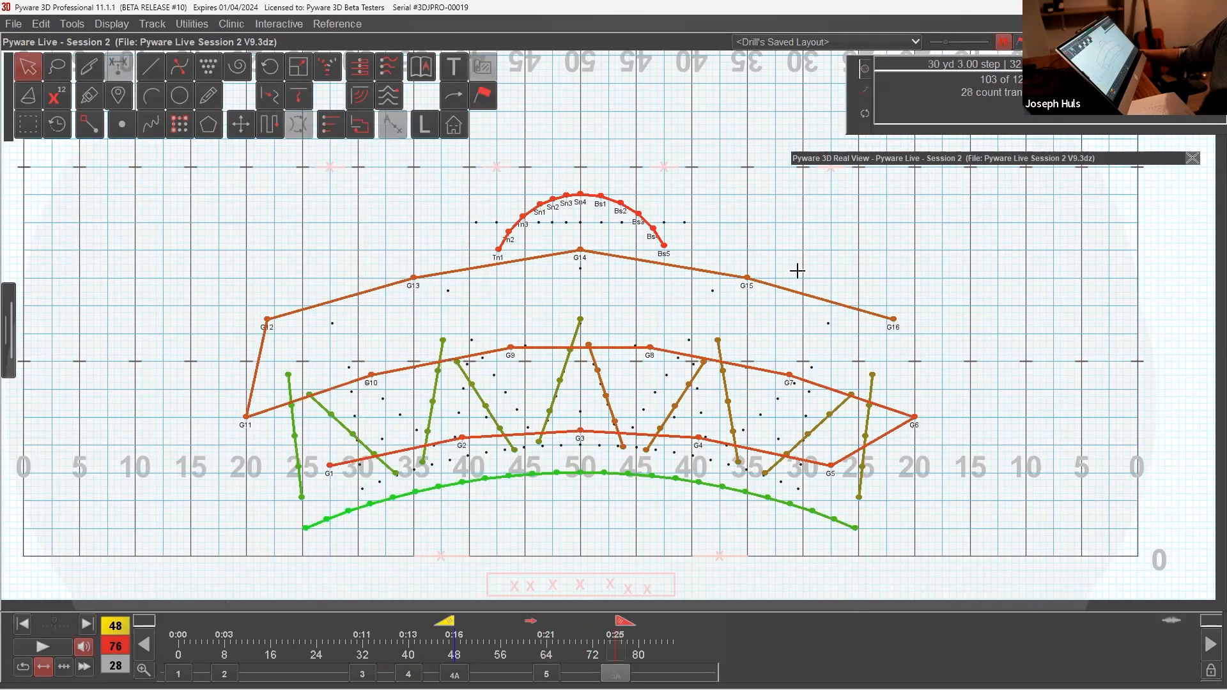
{"action": "left_click_drag", "start_coordinate": [825, 161], "coordinate": [339, 186]}
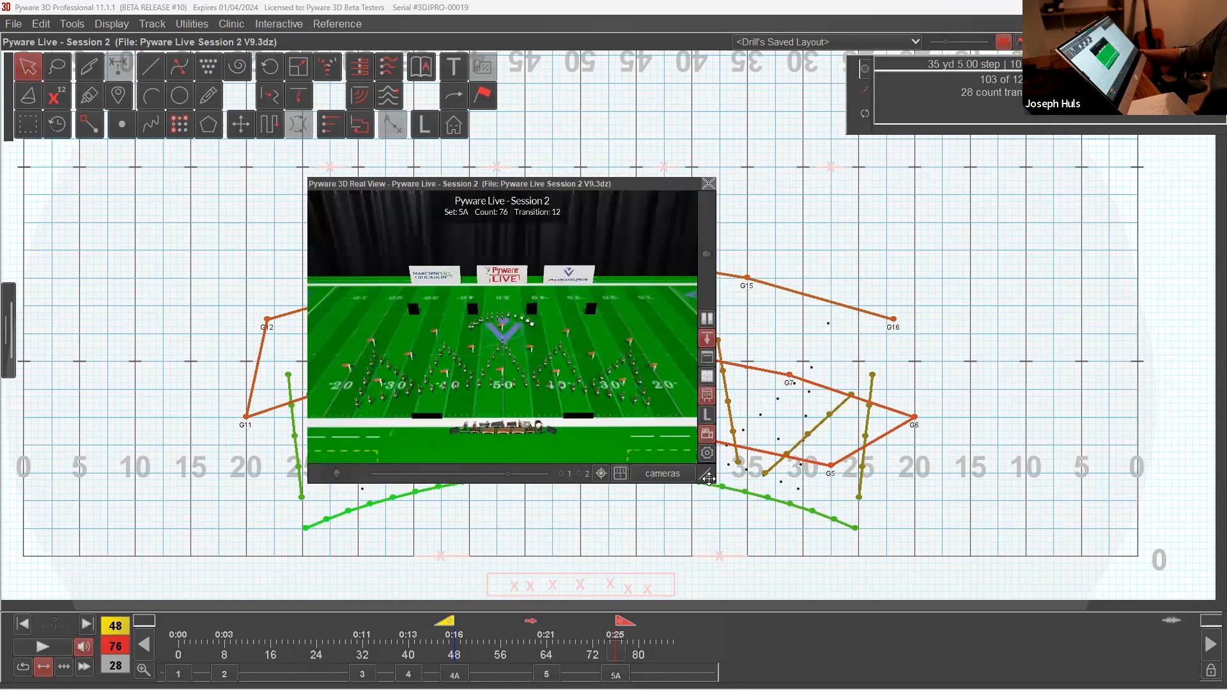
{"action": "left_click_drag", "start_coordinate": [964, 582], "coordinate": [1174, 608]}
{"action": "left_click_drag", "start_coordinate": [759, 185], "coordinate": [603, 70]}
{"action": "scroll", "coordinate": [633, 305], "scroll_direction": "up", "scroll_amount": 3}
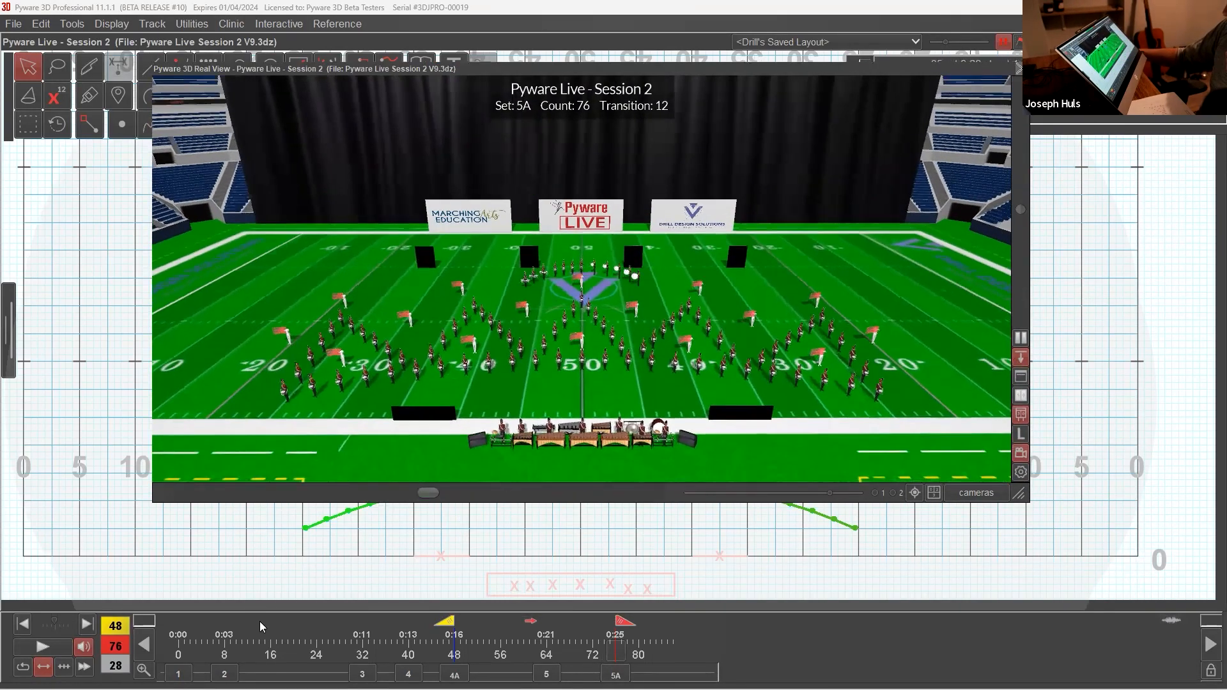
{"action": "left_click", "coordinate": [44, 649]}
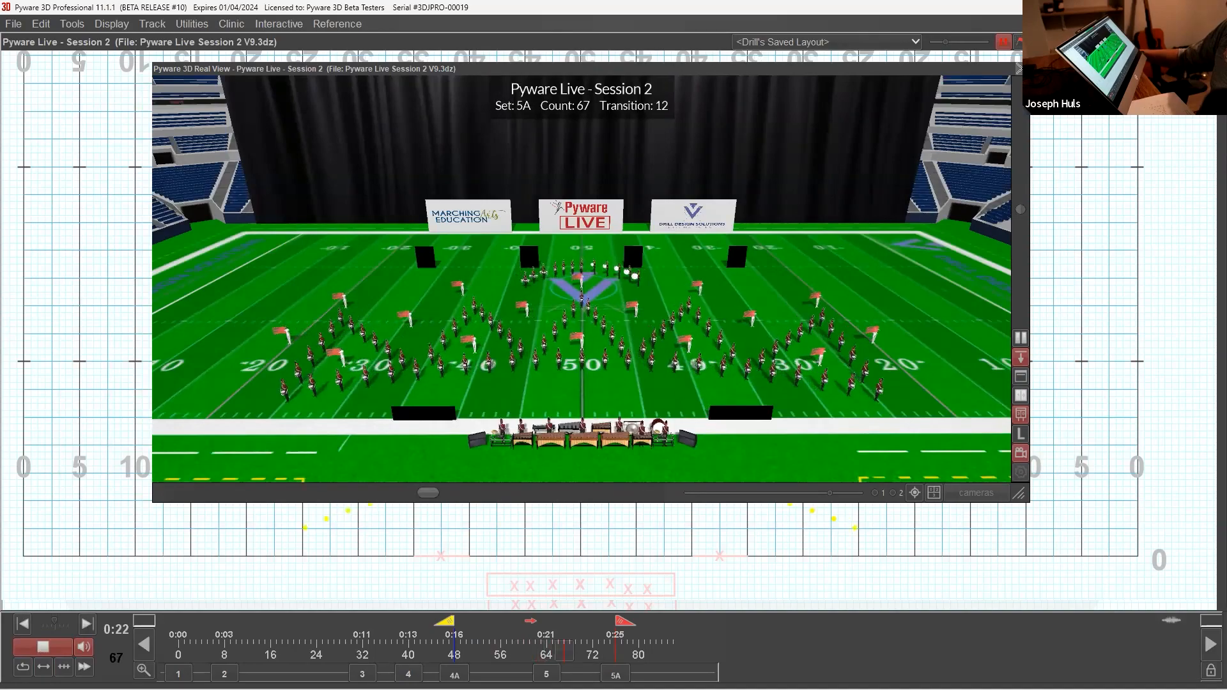
{"action": "left_click_drag", "start_coordinate": [598, 332], "coordinate": [512, 355]}
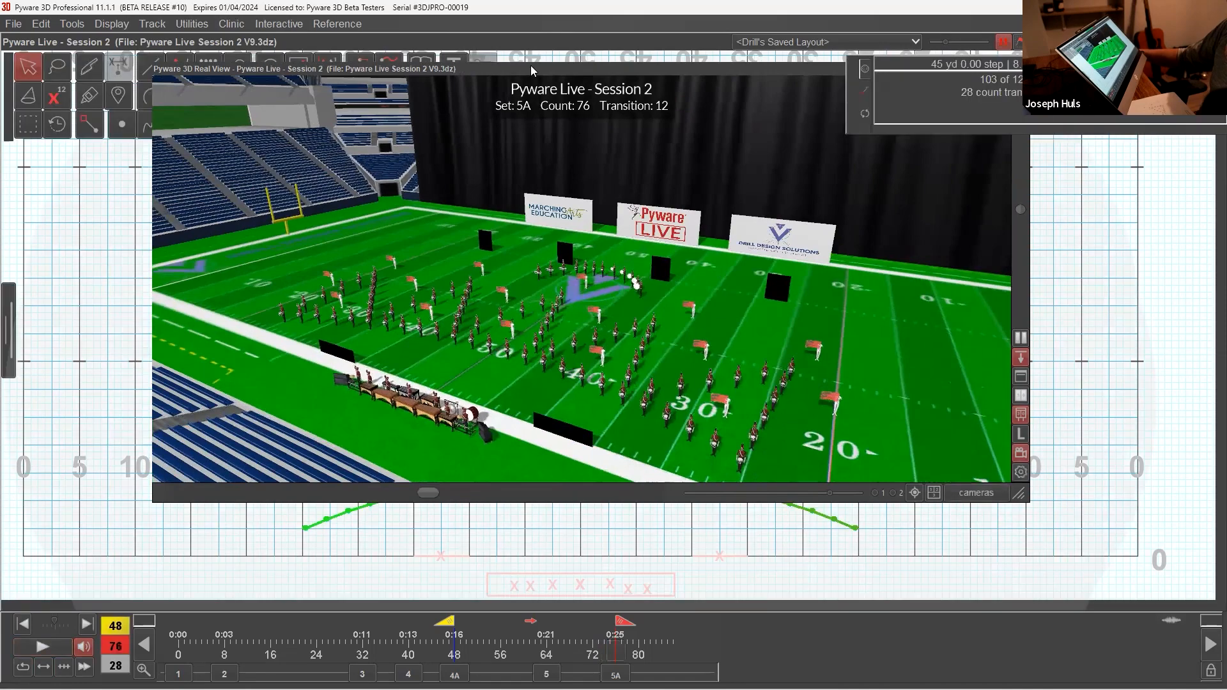
{"action": "double_click", "coordinate": [533, 68]}
{"action": "left_click", "coordinate": [626, 510]}
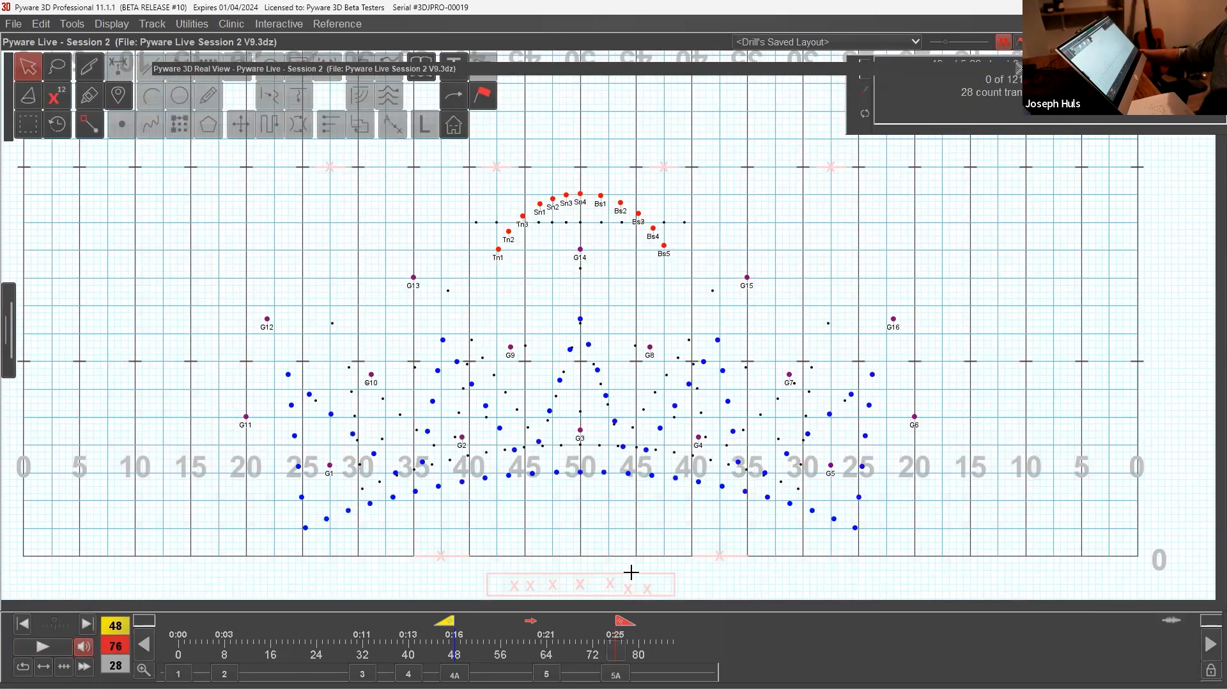
Step: Step back through the transitions 48–64, 40–48 and 32–40 to the one between counts 8 and 32
{"action": "left_click", "coordinate": [547, 674]}
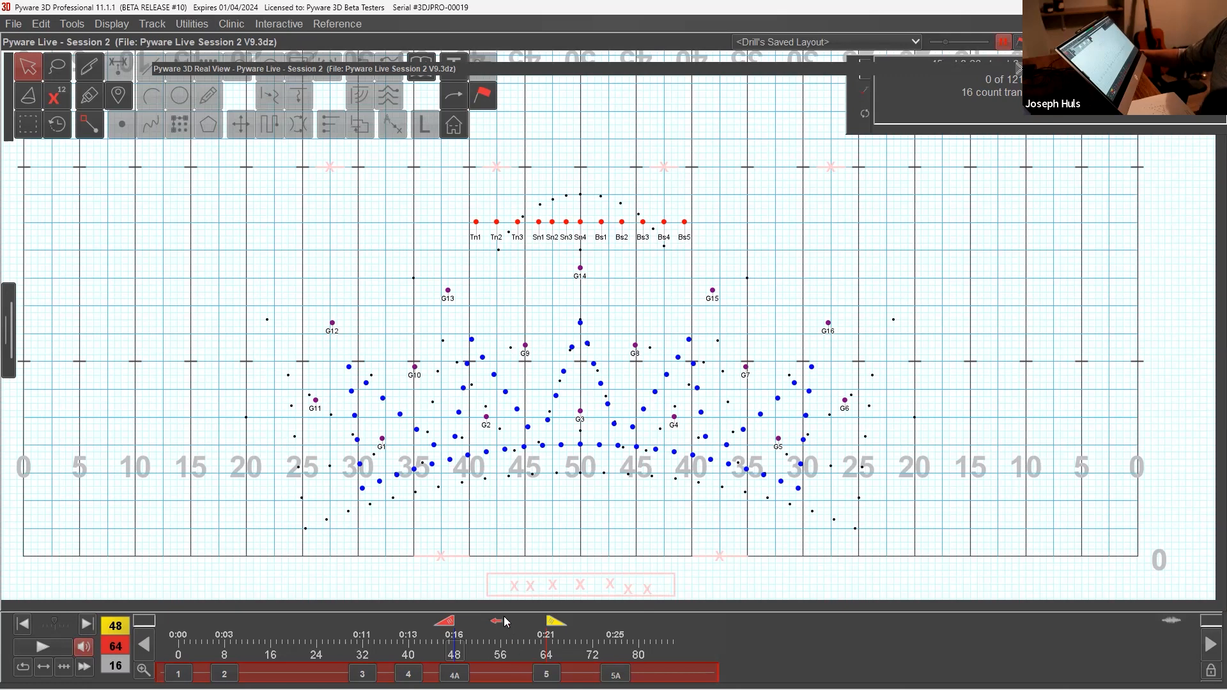
{"action": "left_click", "coordinate": [463, 670]}
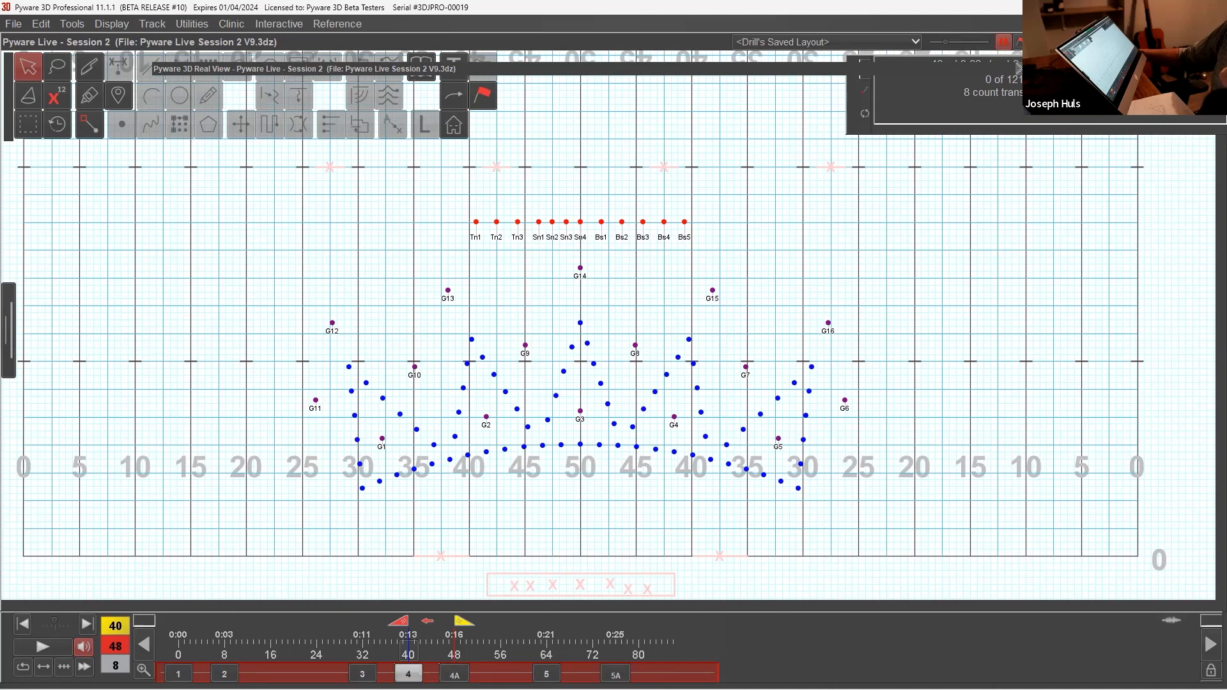
{"action": "left_click", "coordinate": [408, 674]}
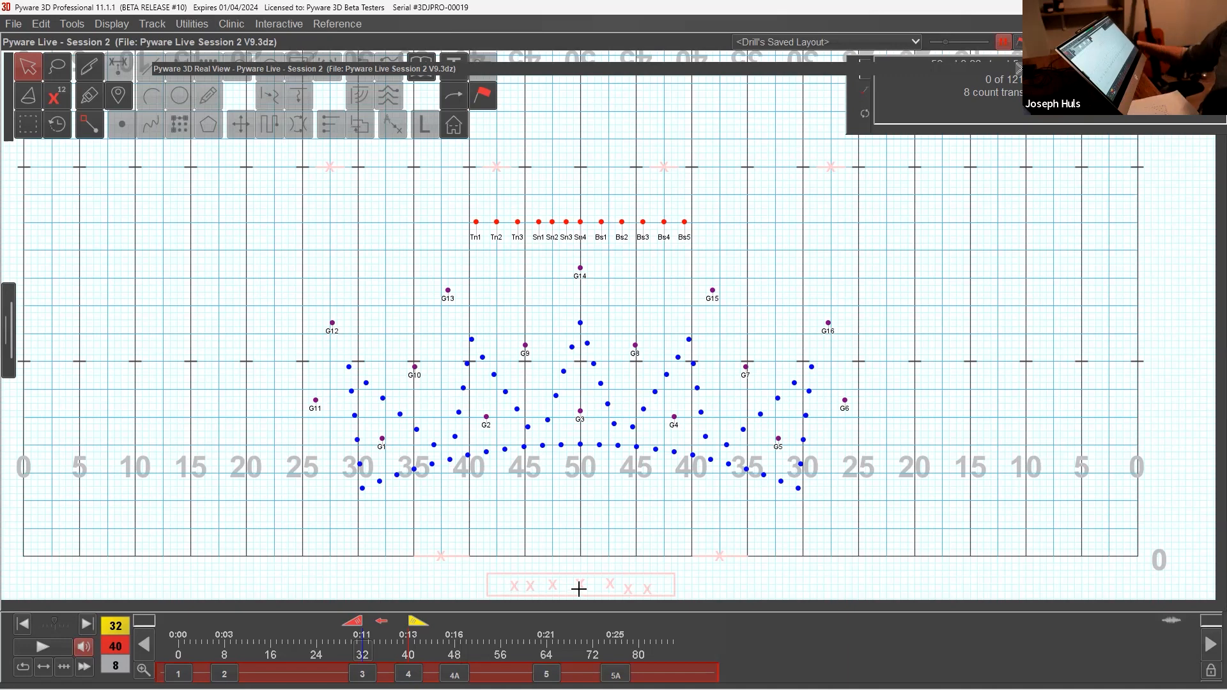
{"action": "left_click", "coordinate": [362, 674]}
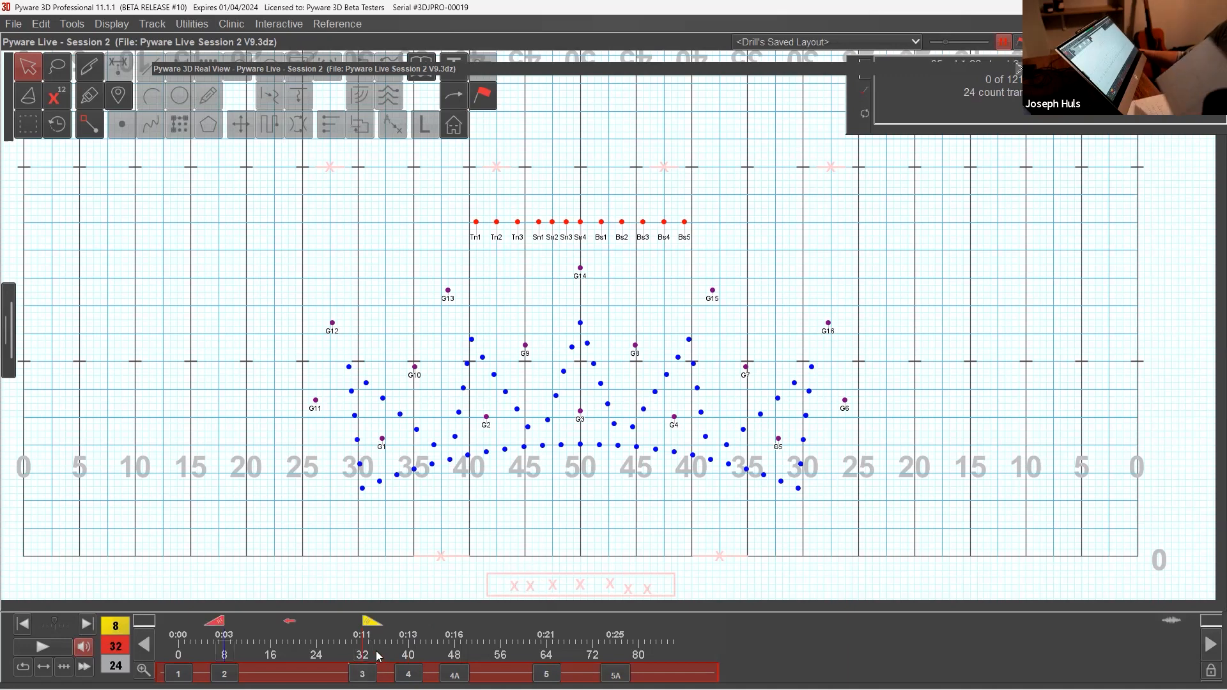
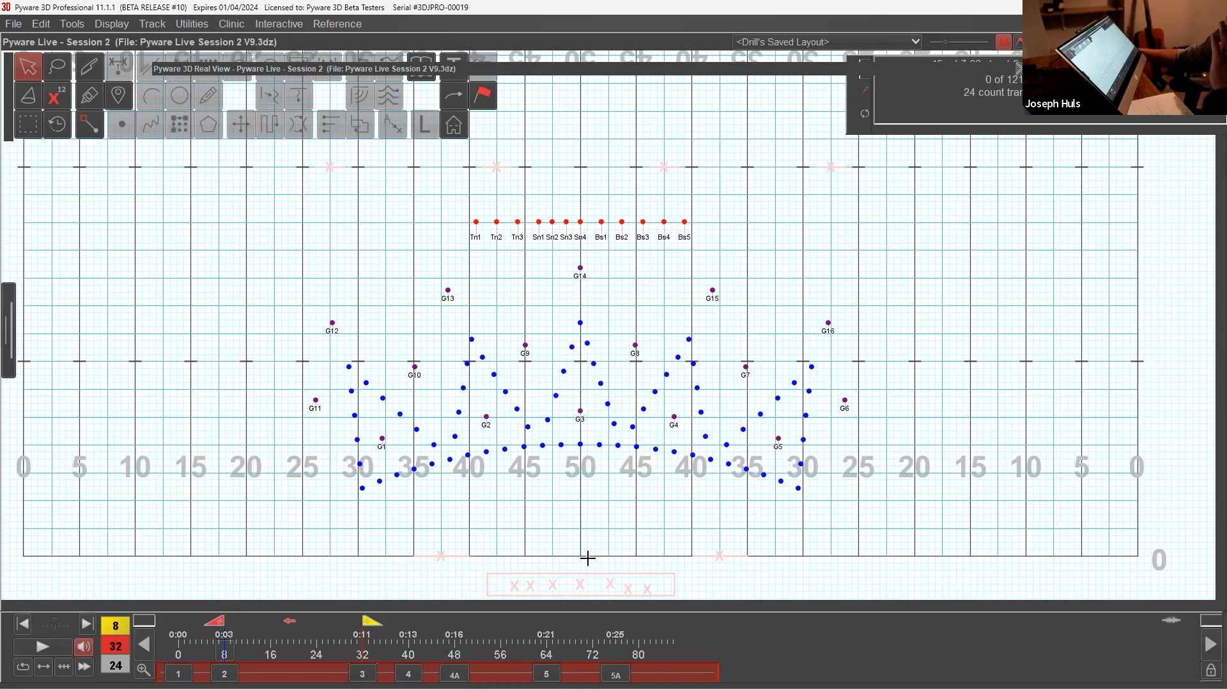
Step: For the move from count 32 to 40, draw a horizontal line of 25 positions at a 3-step interval for the front arc
{"action": "left_click", "coordinate": [581, 444]}
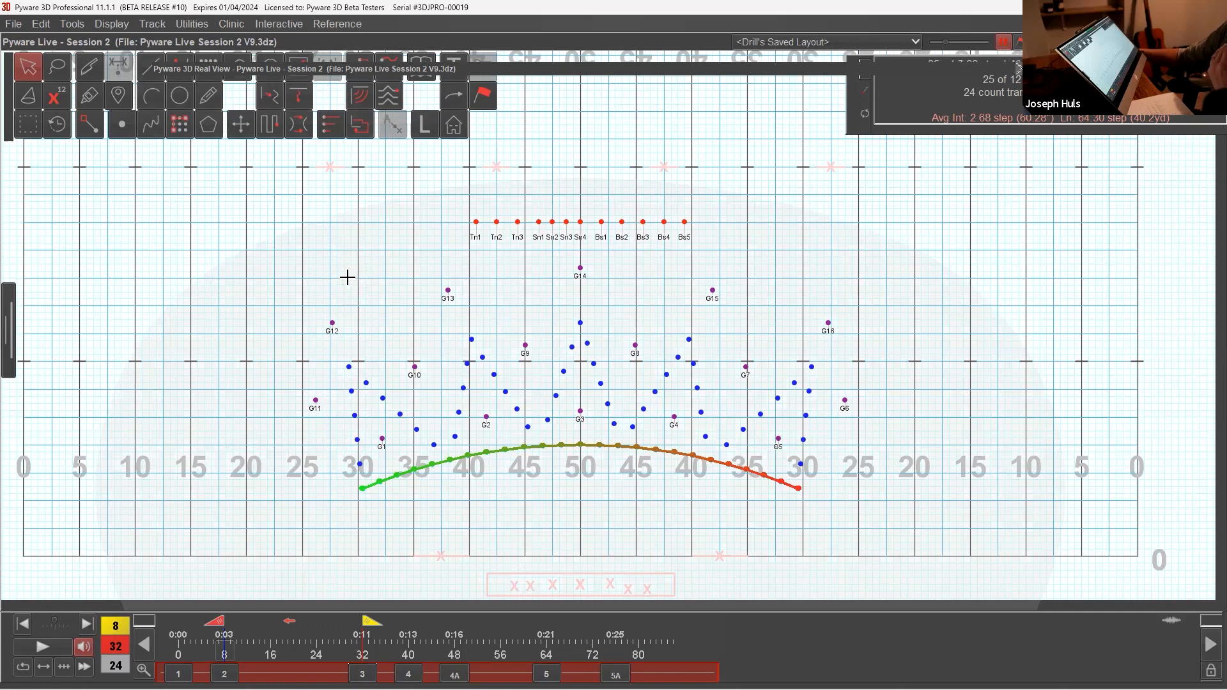
{"action": "left_click", "coordinate": [146, 77]}
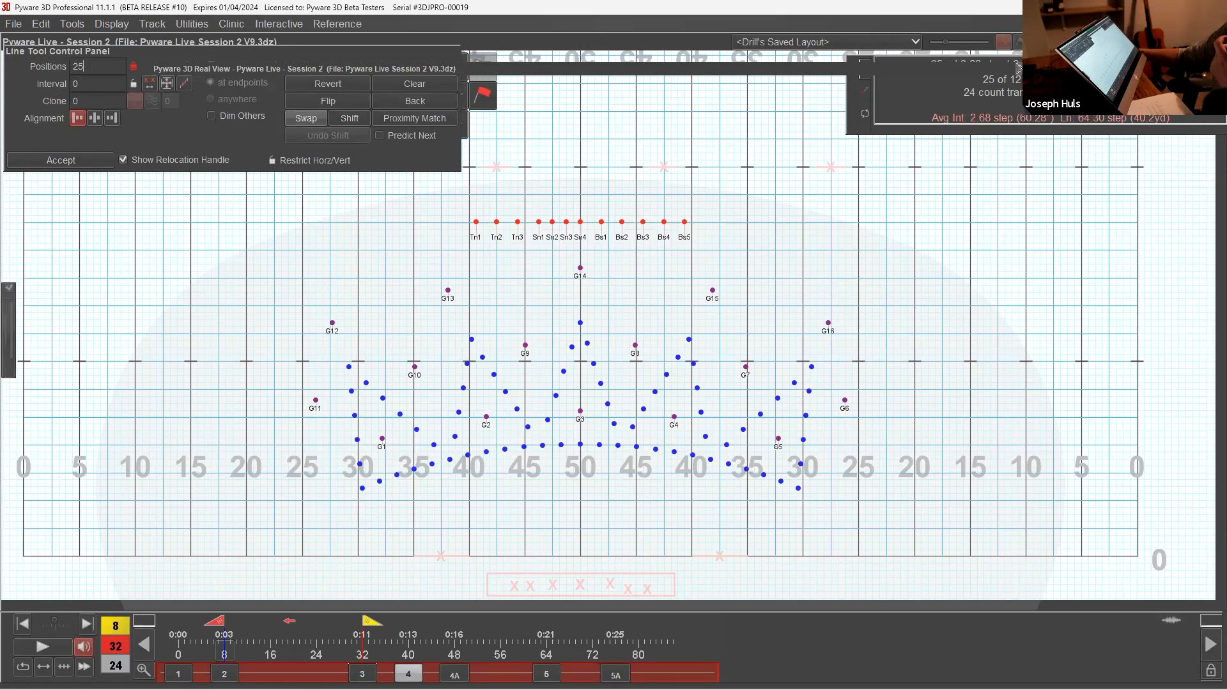
{"action": "left_click", "coordinate": [408, 673]}
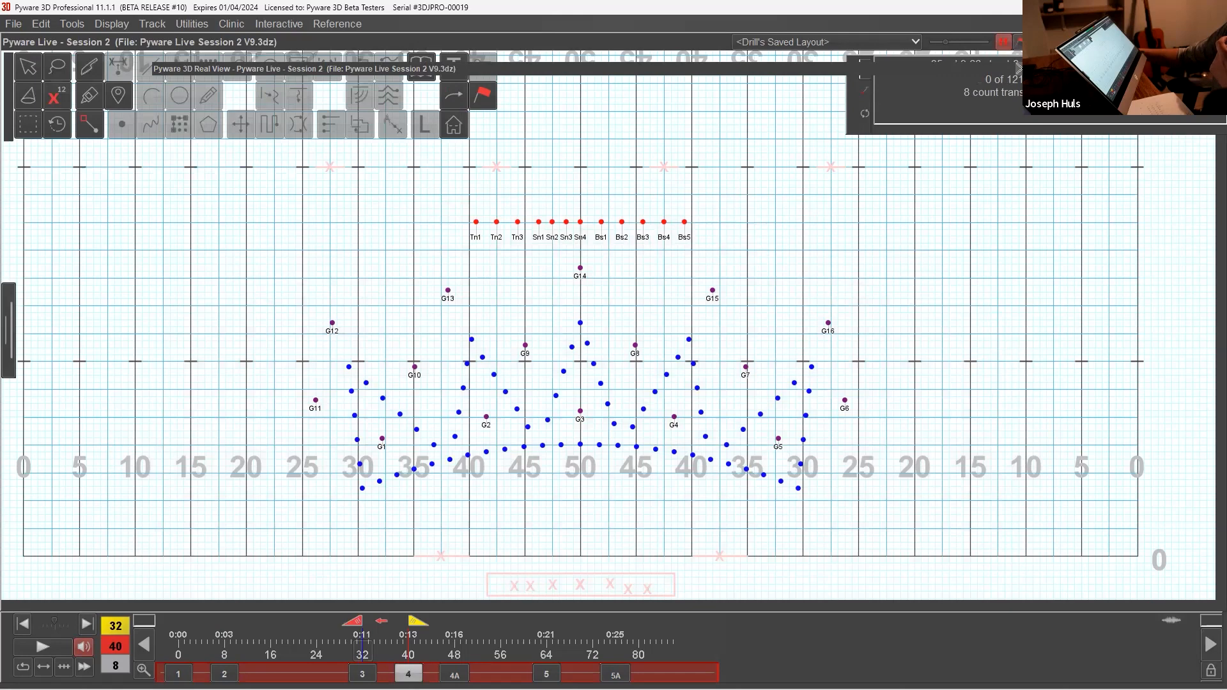
{"action": "left_click", "coordinate": [28, 66]}
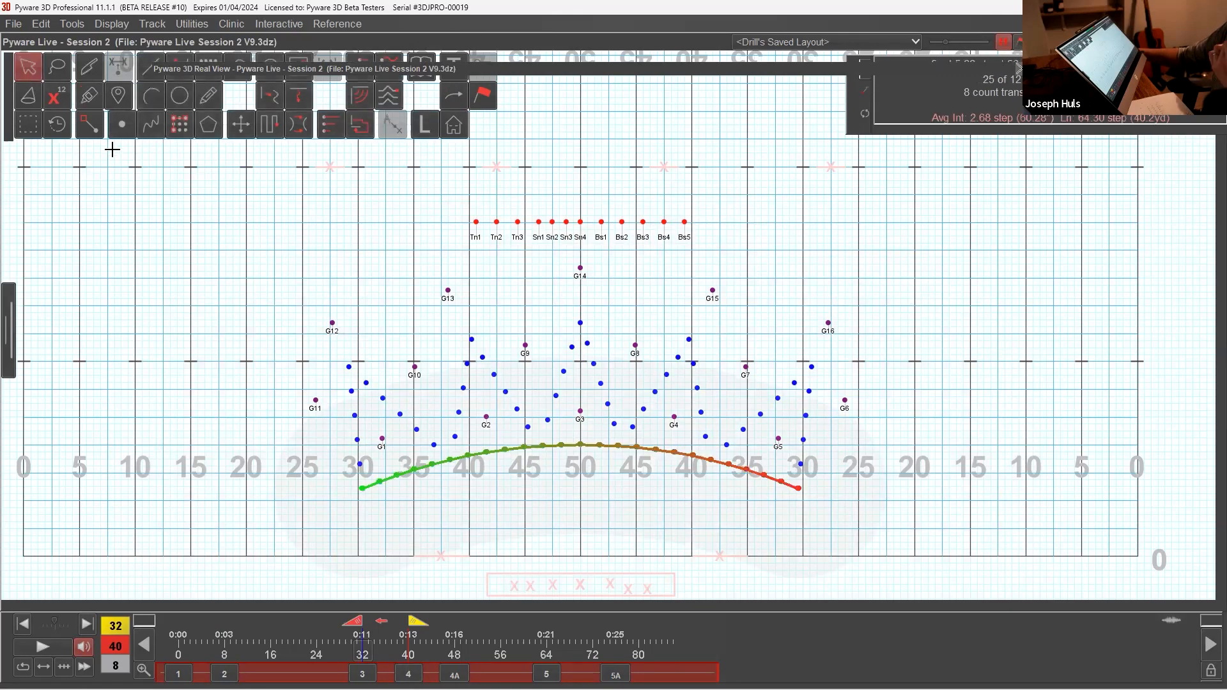
{"action": "left_click", "coordinate": [89, 125]}
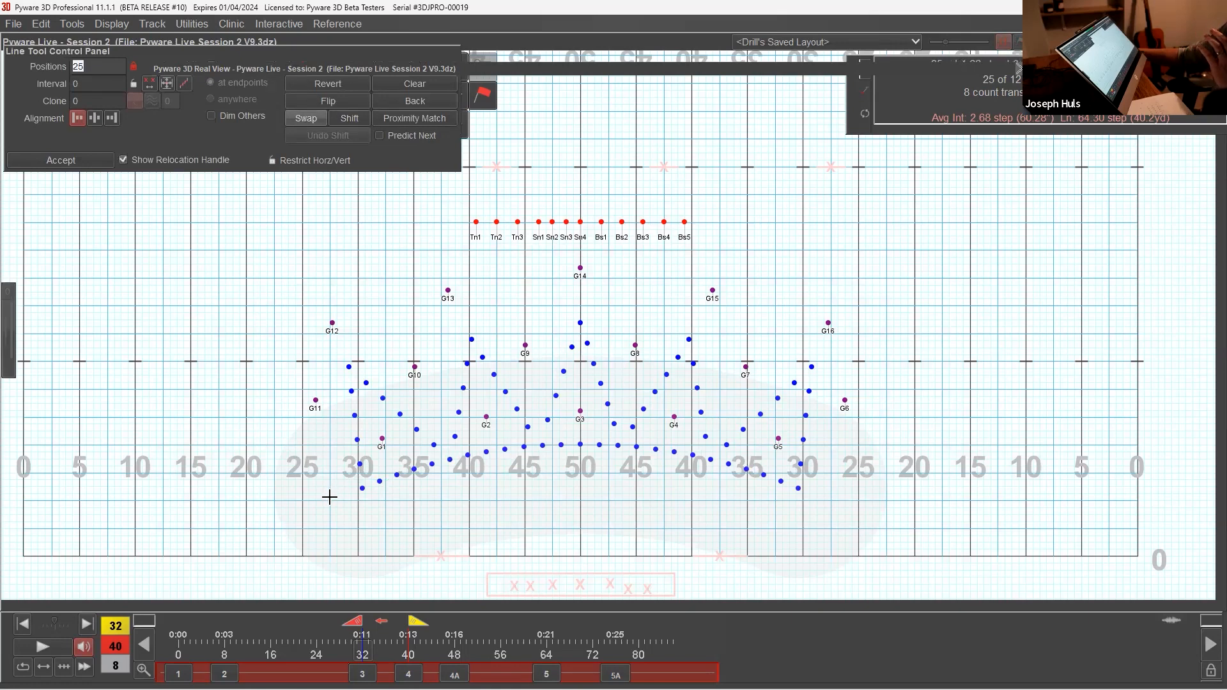
{"action": "left_click", "coordinate": [330, 445]}
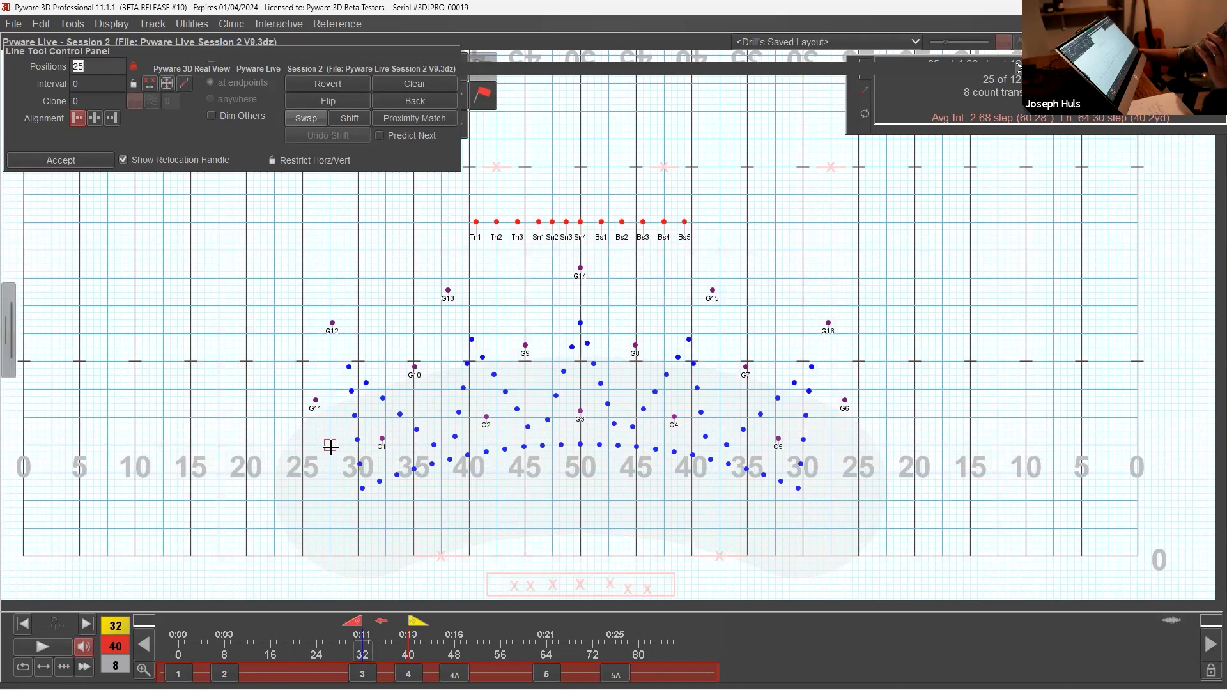
{"action": "left_click", "coordinate": [832, 445]}
{"action": "left_click_drag", "start_coordinate": [833, 446], "coordinate": [866, 445]}
{"action": "left_click", "coordinate": [110, 84]}
{"action": "type", "text": "3"}
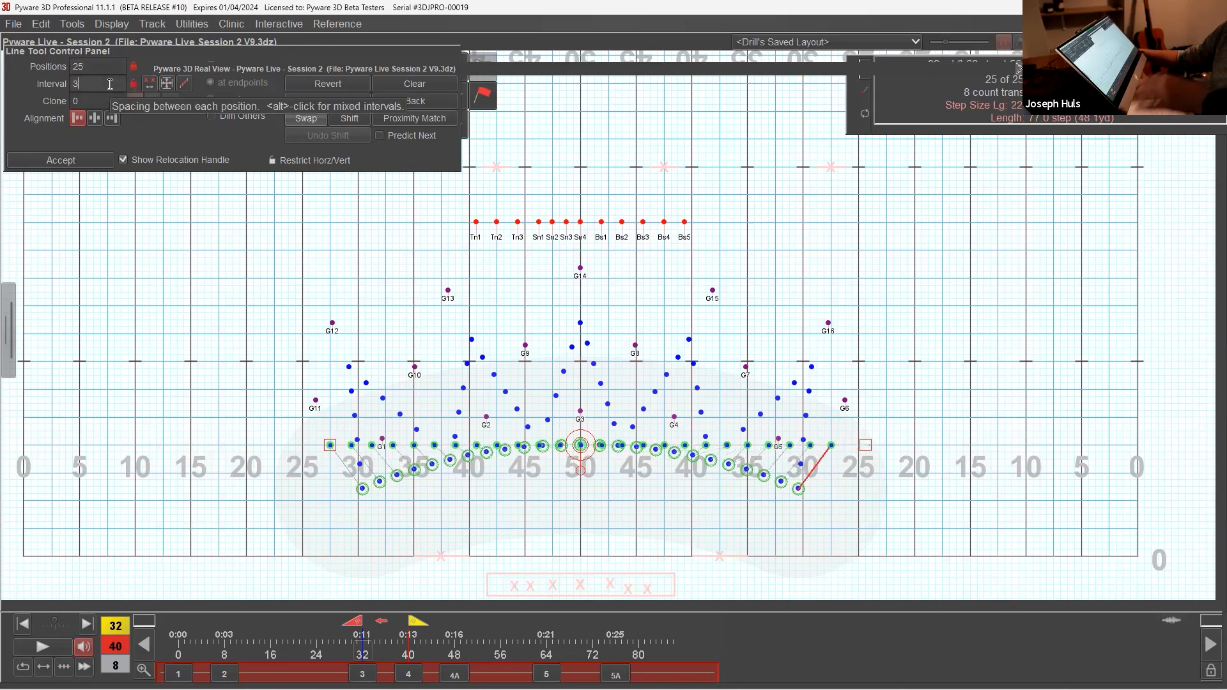
Step: Relocate the 25-position line onto the front sideline, centred on the 50, and accept it
{"action": "left_click_drag", "start_coordinate": [589, 432], "coordinate": [579, 388]}
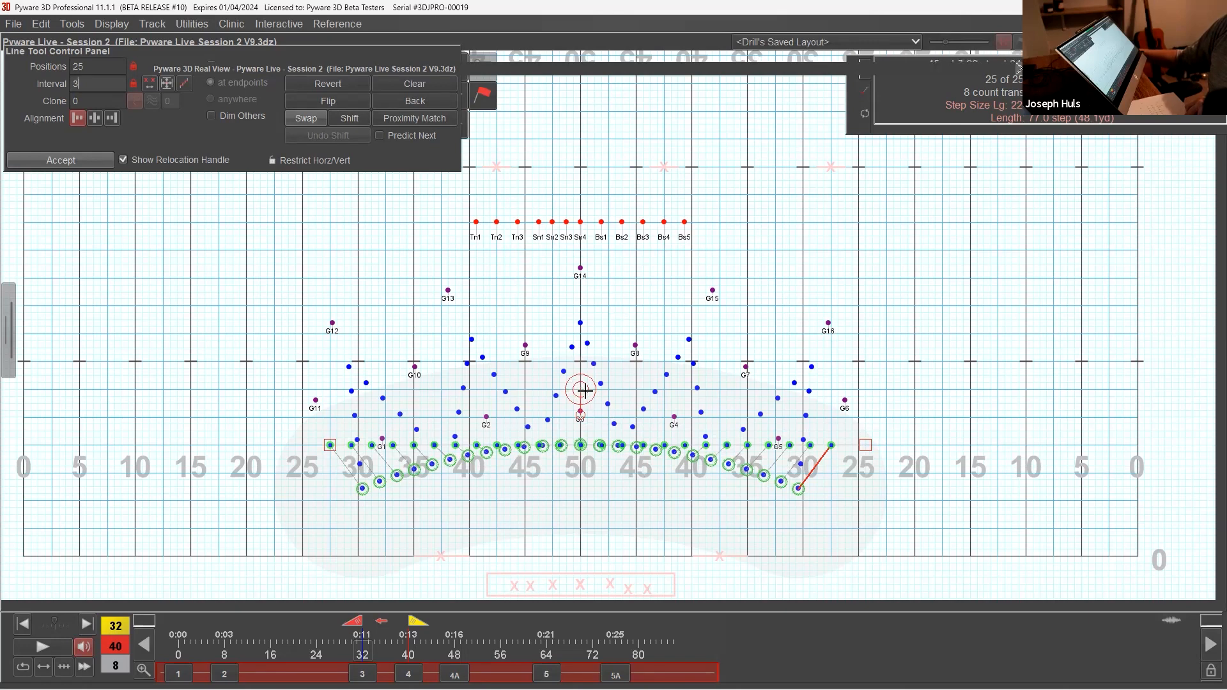
{"action": "left_click_drag", "start_coordinate": [580, 389], "coordinate": [581, 501]}
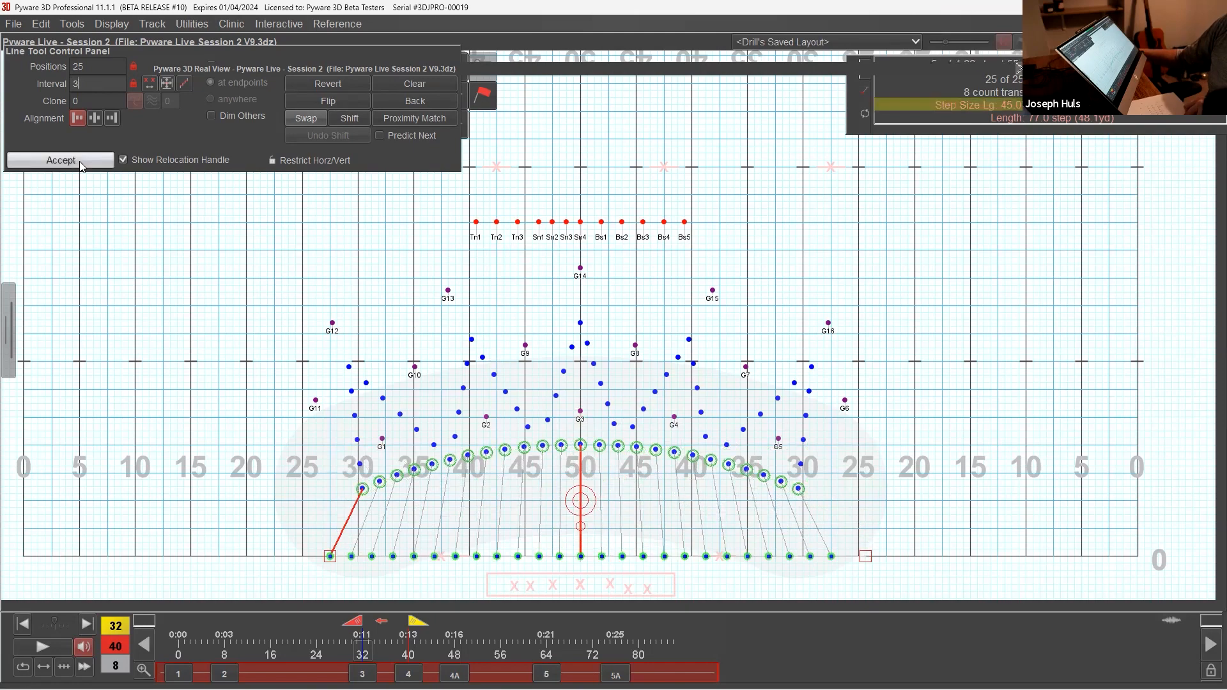
{"action": "left_click", "coordinate": [103, 161]}
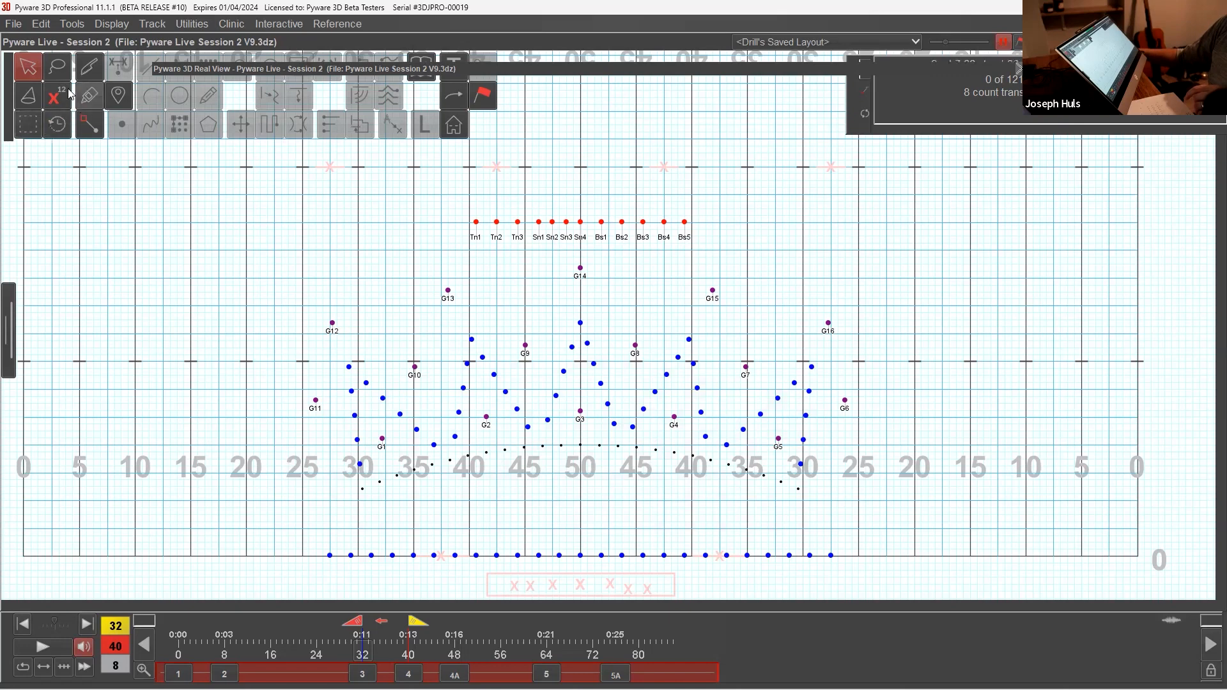
Step: Lasso the 25 winds in six alternating slanted segments of the zigzag: both outer edges, both segments near the 40s, and two short central ones
{"action": "left_click", "coordinate": [57, 65]}
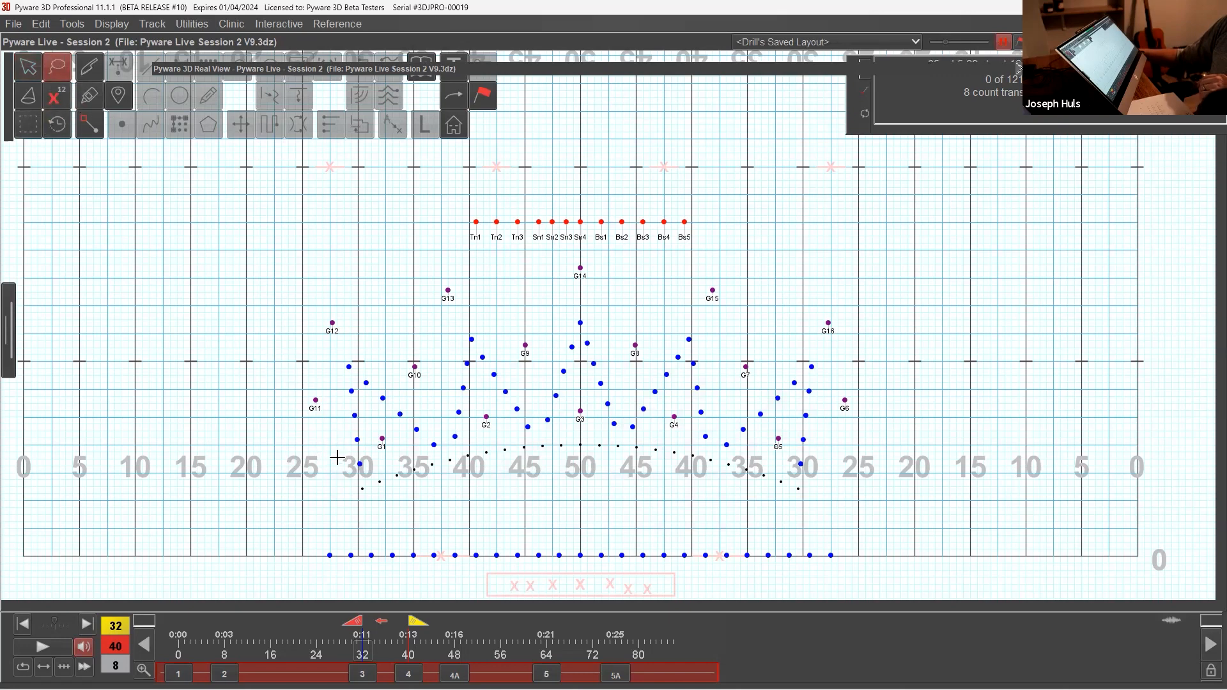
{"action": "mouse_move", "coordinate": [337, 462]}
{"action": "left_mouse_down"}
{"action": "mouse_move", "coordinate": [349, 490]}
{"action": "mouse_move", "coordinate": [374, 459]}
{"action": "mouse_move", "coordinate": [357, 363]}
{"action": "mouse_move", "coordinate": [334, 424]}
{"action": "left_mouse_up"}
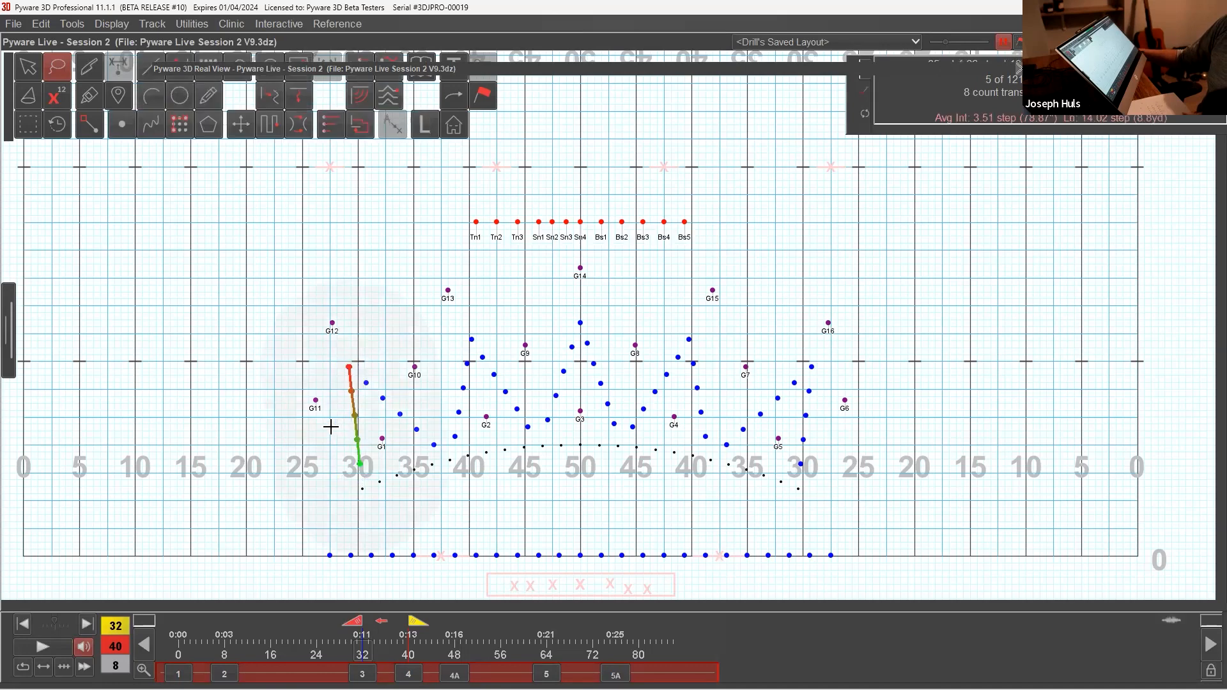
{"action": "mouse_move", "coordinate": [443, 425]}
{"action": "left_mouse_down", "text": "shift"}
{"action": "mouse_move", "coordinate": [458, 448]}
{"action": "mouse_move", "coordinate": [474, 339]}
{"action": "mouse_move", "coordinate": [447, 350]}
{"action": "mouse_move", "coordinate": [445, 409]}
{"action": "left_mouse_up", "text": "shift"}
{"action": "mouse_move", "coordinate": [536, 407]}
{"action": "left_mouse_down", "text": "shift"}
{"action": "mouse_move", "coordinate": [548, 442]}
{"action": "mouse_move", "coordinate": [570, 414]}
{"action": "mouse_move", "coordinate": [553, 386]}
{"action": "mouse_move", "coordinate": [538, 404]}
{"action": "left_mouse_up", "text": "shift"}
{"action": "mouse_move", "coordinate": [601, 368]}
{"action": "left_mouse_down", "text": "shift"}
{"action": "mouse_move", "coordinate": [585, 384]}
{"action": "mouse_move", "coordinate": [617, 436]}
{"action": "mouse_move", "coordinate": [606, 372]}
{"action": "left_mouse_up", "text": "shift"}
{"action": "mouse_move", "coordinate": [672, 330]}
{"action": "left_mouse_down", "text": "shift"}
{"action": "mouse_move", "coordinate": [701, 436]}
{"action": "mouse_move", "coordinate": [725, 422]}
{"action": "mouse_move", "coordinate": [710, 347]}
{"action": "mouse_move", "coordinate": [677, 329]}
{"action": "left_mouse_up", "text": "shift"}
{"action": "mouse_move", "coordinate": [803, 374]}
{"action": "left_mouse_down", "text": "shift"}
{"action": "mouse_move", "coordinate": [810, 478]}
{"action": "mouse_move", "coordinate": [833, 383]}
{"action": "mouse_move", "coordinate": [799, 372]}
{"action": "left_mouse_up", "text": "shift"}
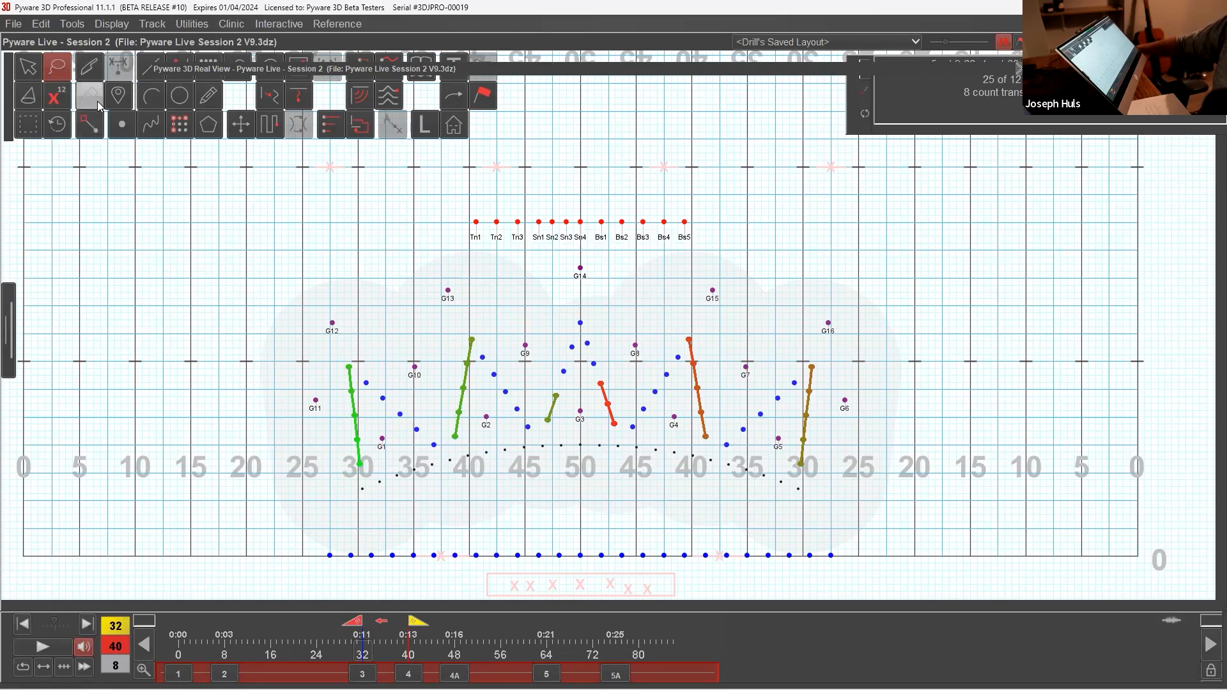
Step: Glue the six selected wind segments end to end into one continuous group across the field and accept the grouping
{"action": "left_click", "coordinate": [90, 124]}
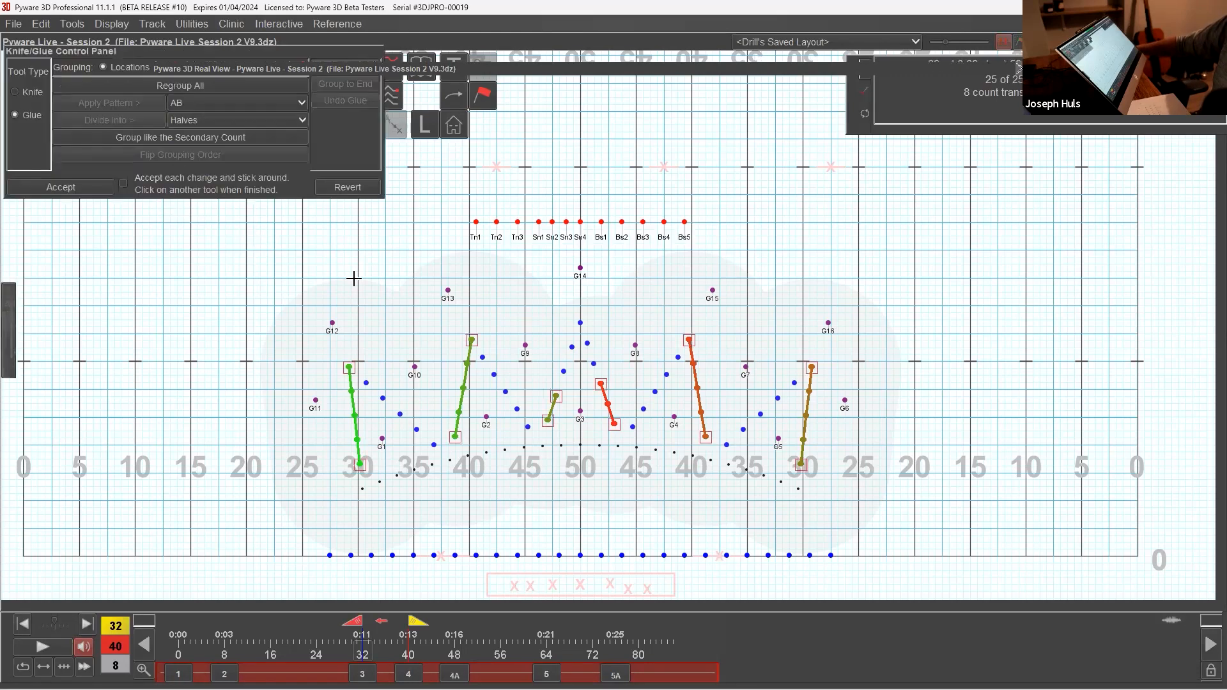
{"action": "left_click", "coordinate": [471, 340]}
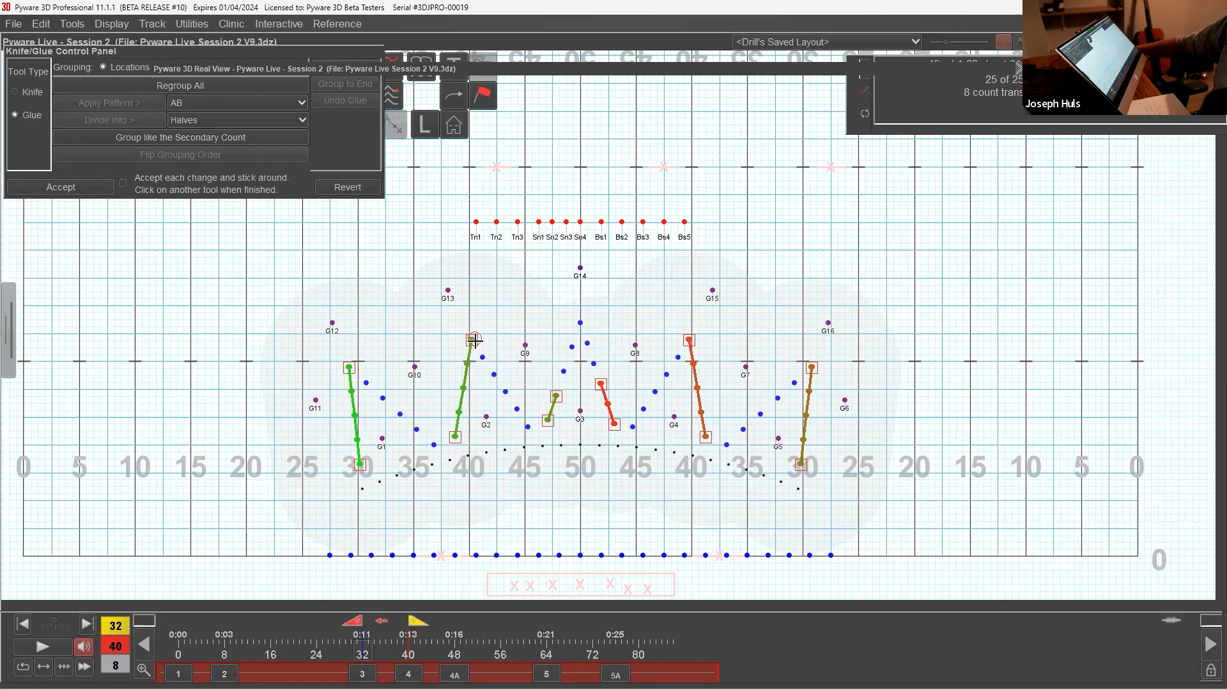
{"action": "left_click", "coordinate": [362, 466]}
{"action": "left_click", "coordinate": [472, 340]}
{"action": "left_click", "coordinate": [455, 438]}
{"action": "left_click", "coordinate": [549, 420]}
{"action": "left_click", "coordinate": [557, 396]}
{"action": "left_click", "coordinate": [601, 384]}
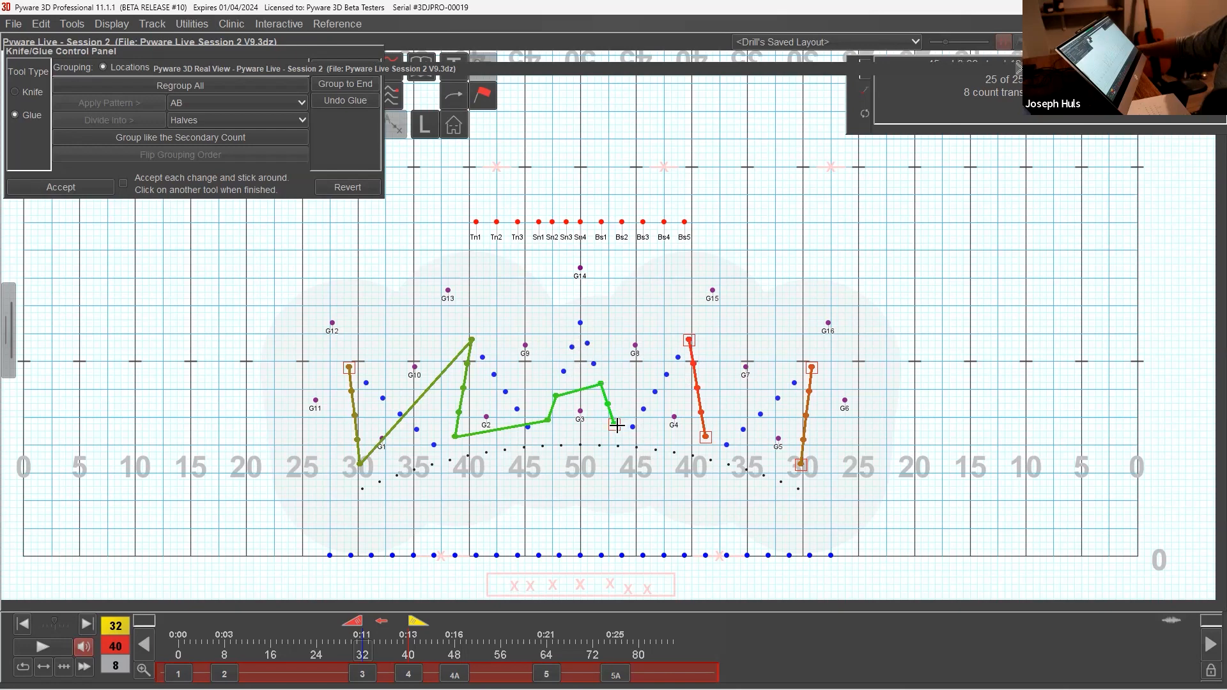
{"action": "left_click", "coordinate": [706, 437]}
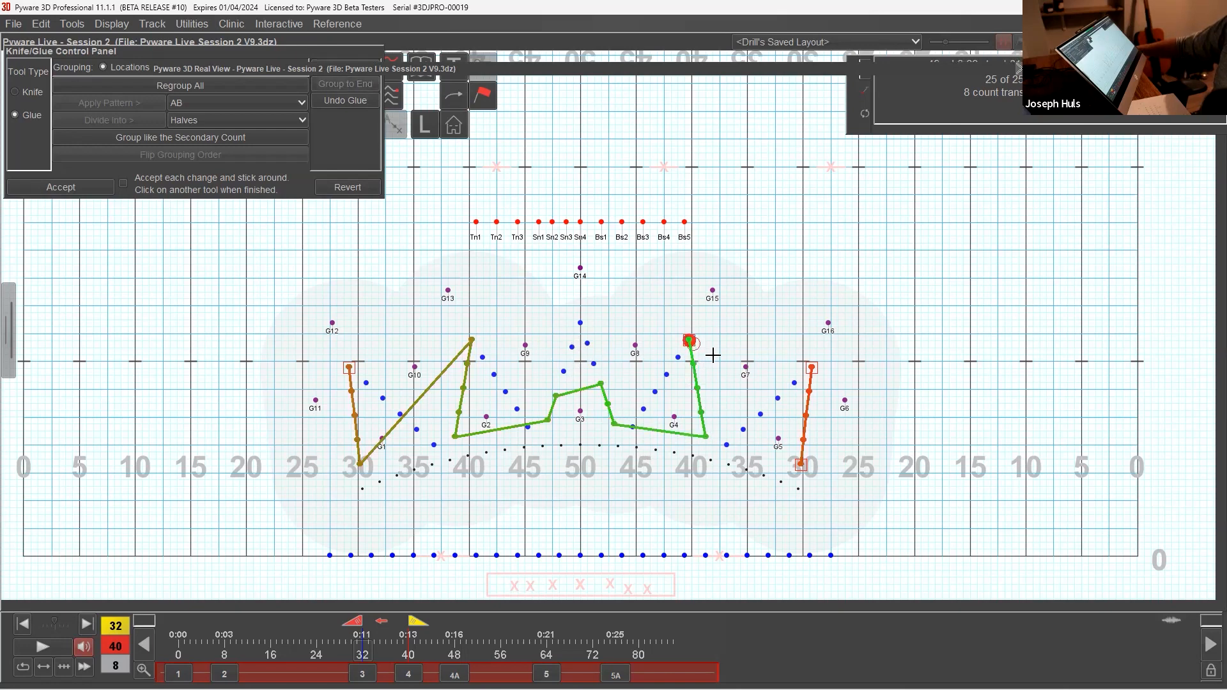
{"action": "left_click", "coordinate": [800, 464]}
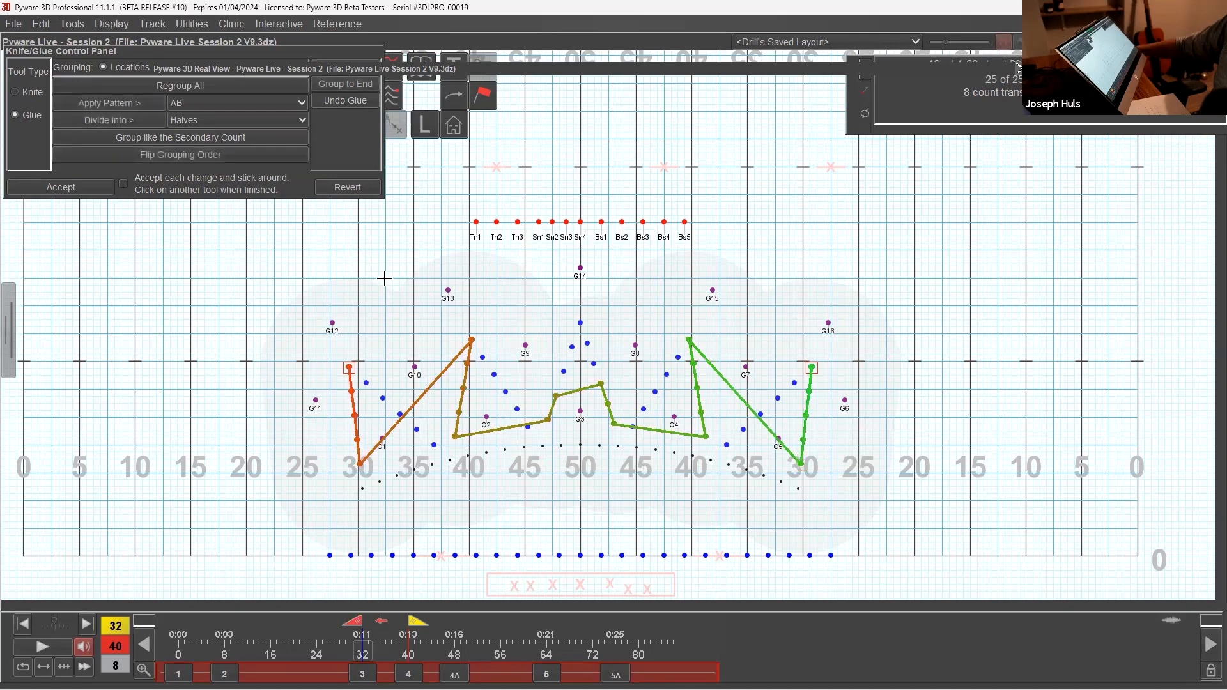
{"action": "left_click", "coordinate": [79, 186]}
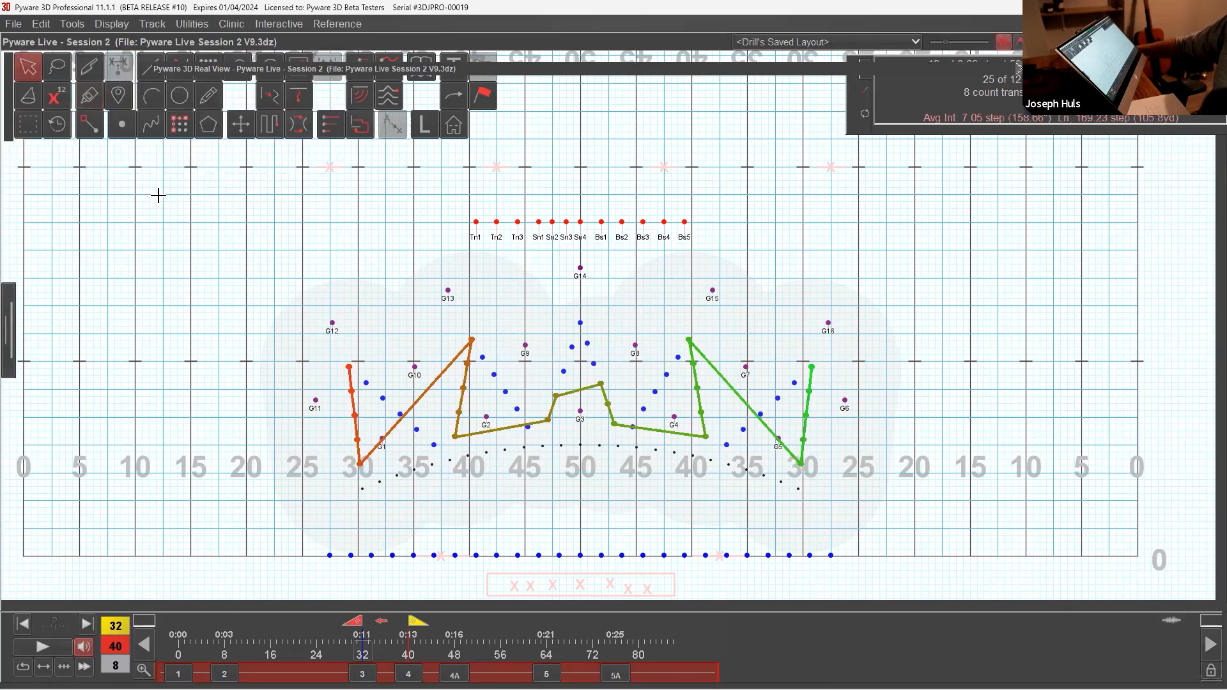
{"action": "left_click", "coordinate": [151, 66]}
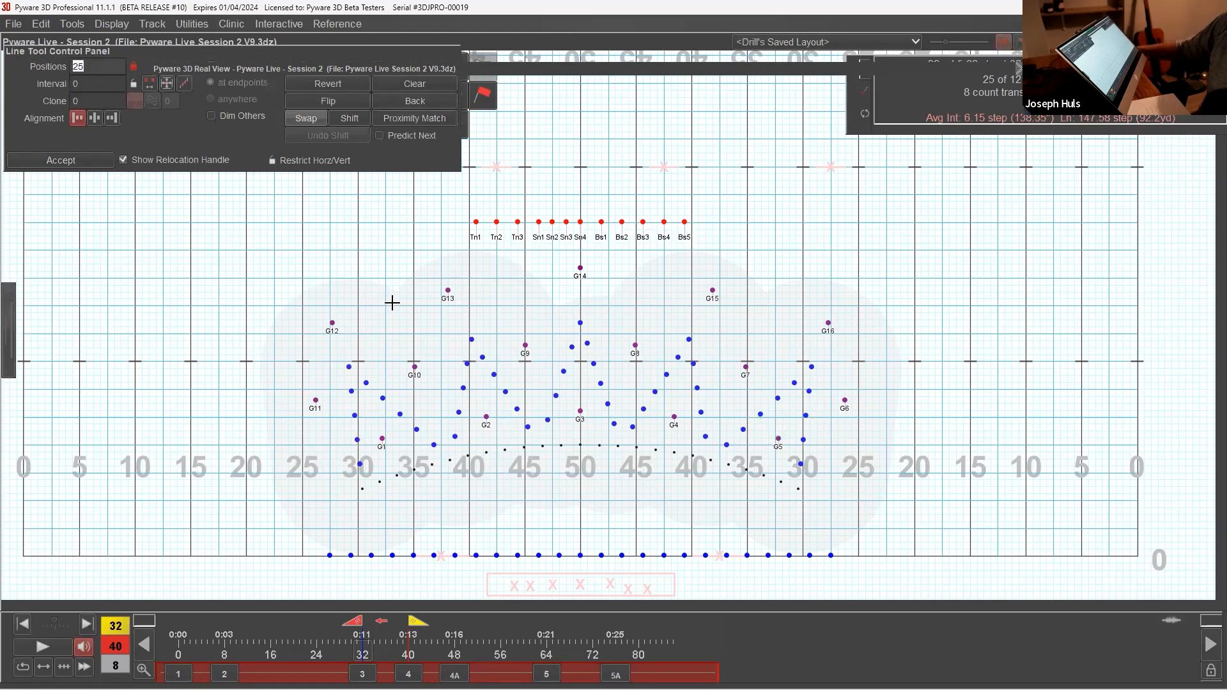
{"action": "left_click", "coordinate": [831, 499]}
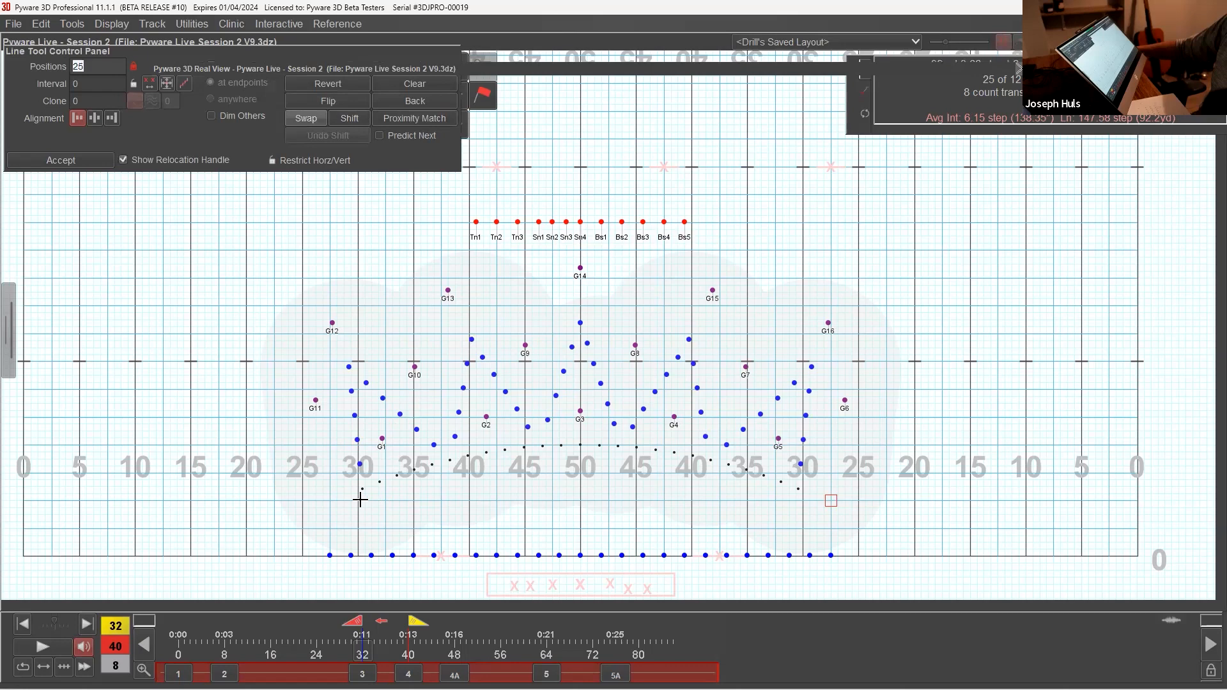
{"action": "left_click", "coordinate": [329, 501]}
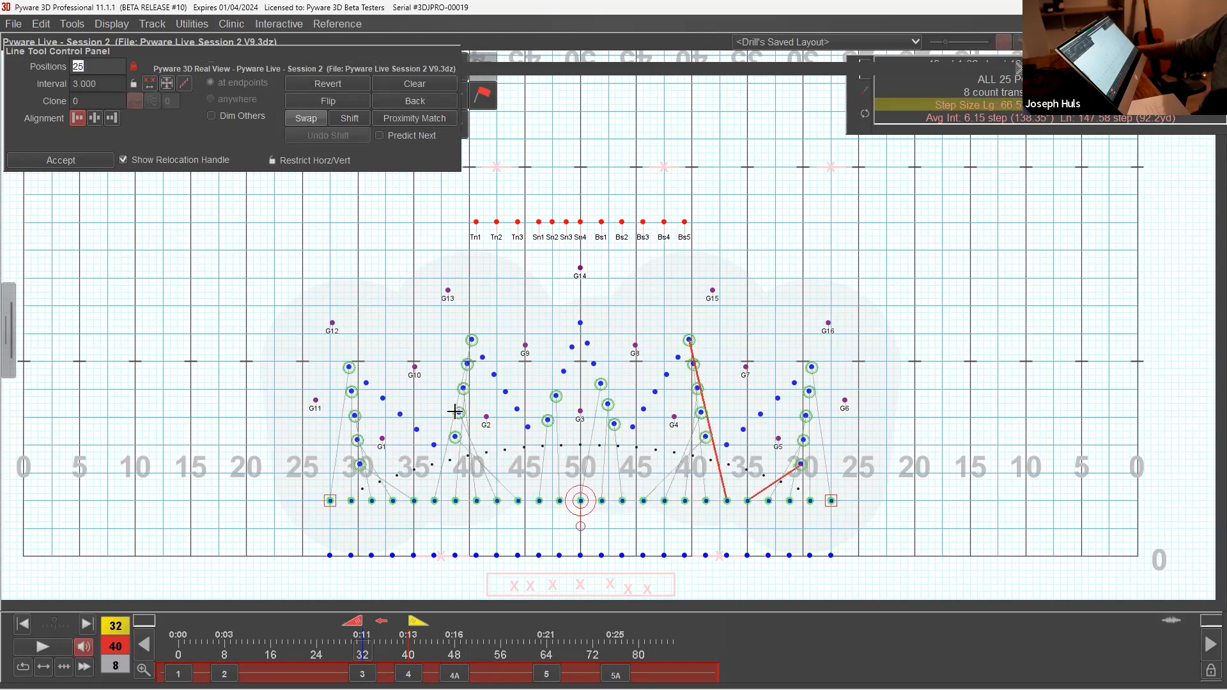
{"action": "left_click_drag", "start_coordinate": [95, 50], "coordinate": [131, 176]}
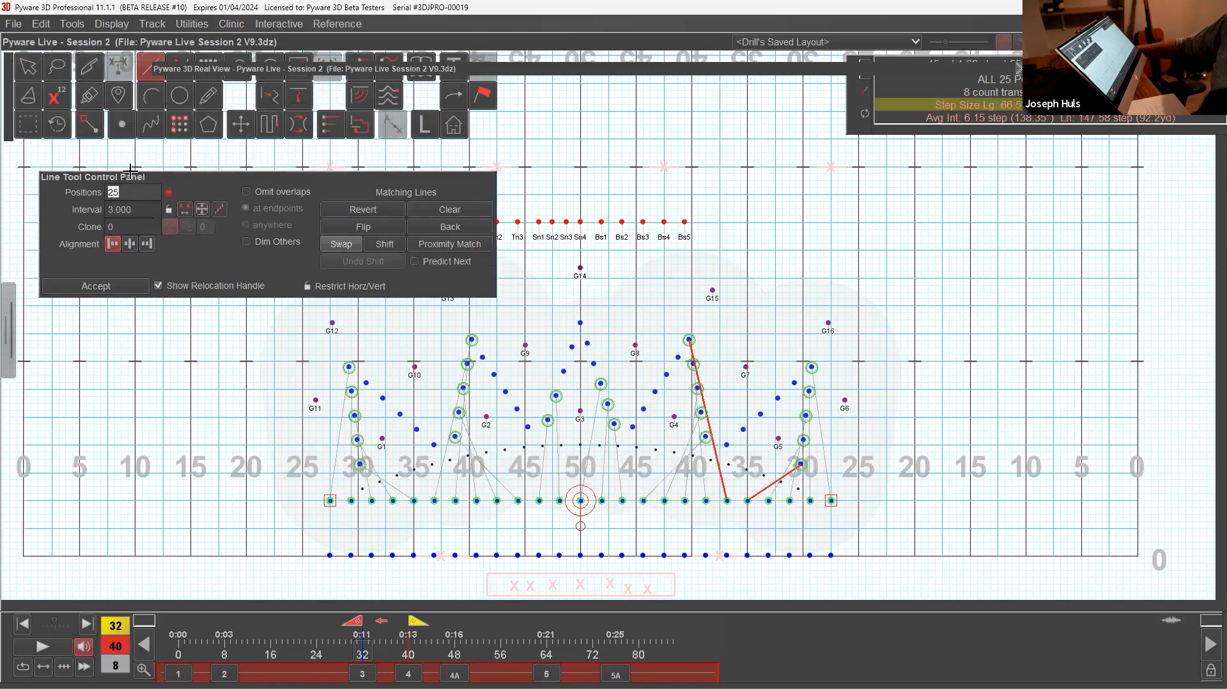
{"action": "left_click", "coordinate": [28, 71]}
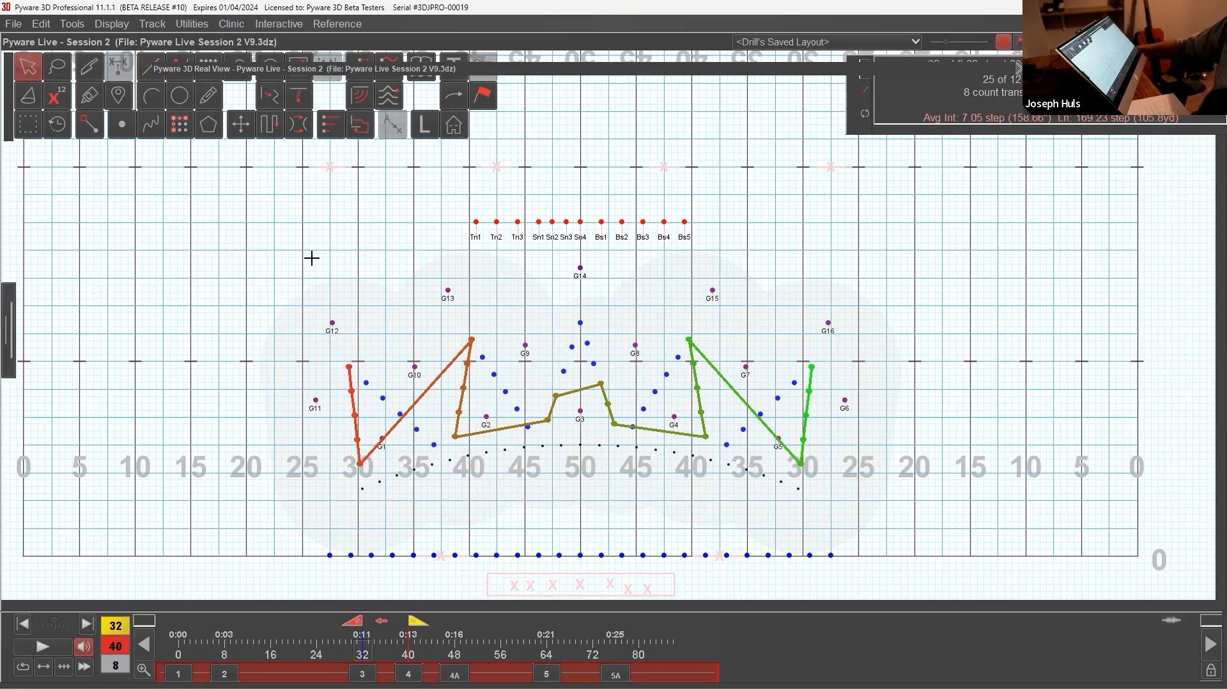
{"action": "left_click", "coordinate": [59, 69]}
{"action": "mouse_move", "coordinate": [397, 391]}
{"action": "left_mouse_down"}
{"action": "mouse_move", "coordinate": [343, 438]}
{"action": "mouse_move", "coordinate": [445, 446]}
{"action": "mouse_move", "coordinate": [429, 394]}
{"action": "mouse_move", "coordinate": [457, 449]}
{"action": "mouse_move", "coordinate": [504, 415]}
{"action": "mouse_move", "coordinate": [502, 390]}
{"action": "mouse_move", "coordinate": [464, 399]}
{"action": "left_mouse_up"}
{"action": "mouse_move", "coordinate": [544, 401]}
{"action": "left_mouse_down"}
{"action": "mouse_move", "coordinate": [558, 424]}
{"action": "mouse_move", "coordinate": [557, 386]}
{"action": "mouse_move", "coordinate": [600, 420]}
{"action": "mouse_move", "coordinate": [605, 378]}
{"action": "left_mouse_up"}
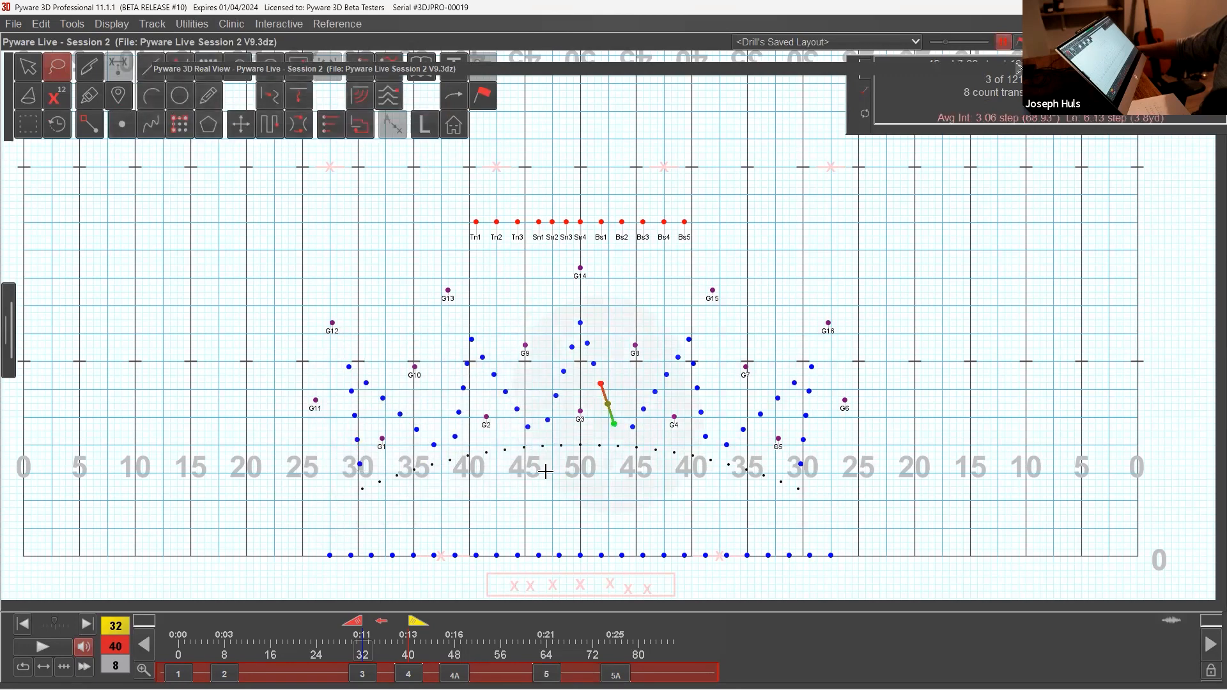
{"action": "left_click", "coordinate": [28, 66]}
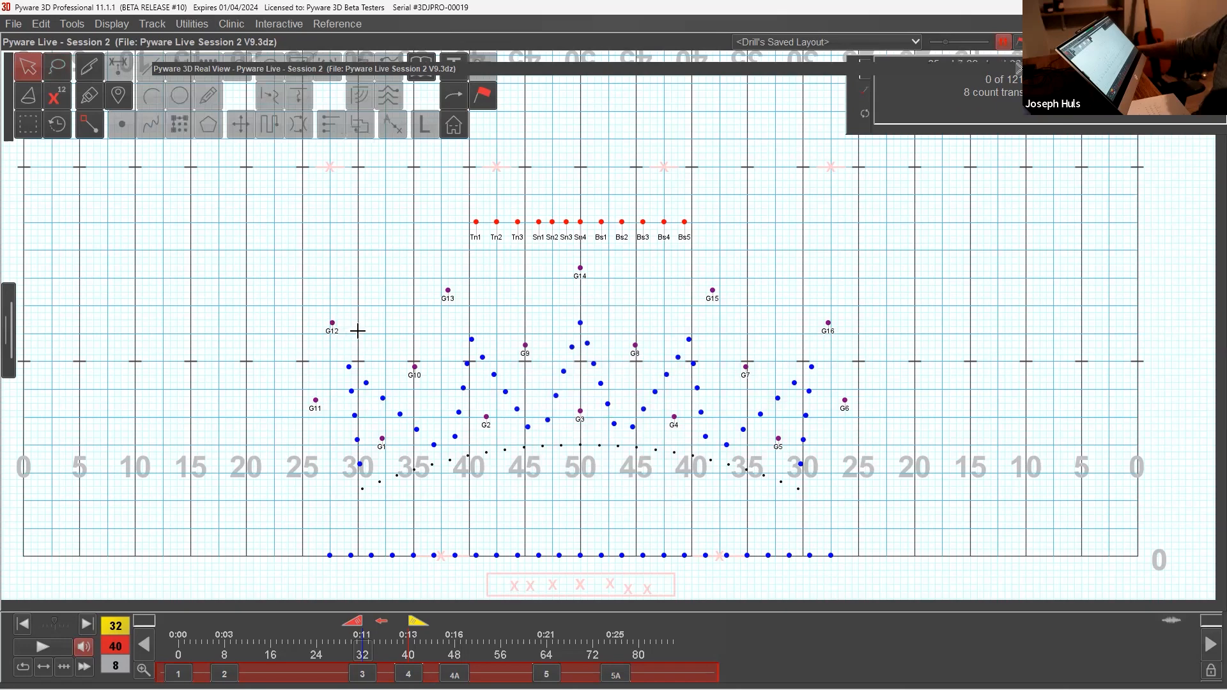
Step: Place the glued group of 25 winds in a line at 3-step intervals, eight steps behind the front sideline, midway between the 25s and 30s
{"action": "left_click_drag", "start_coordinate": [353, 460], "coordinate": [382, 490]}
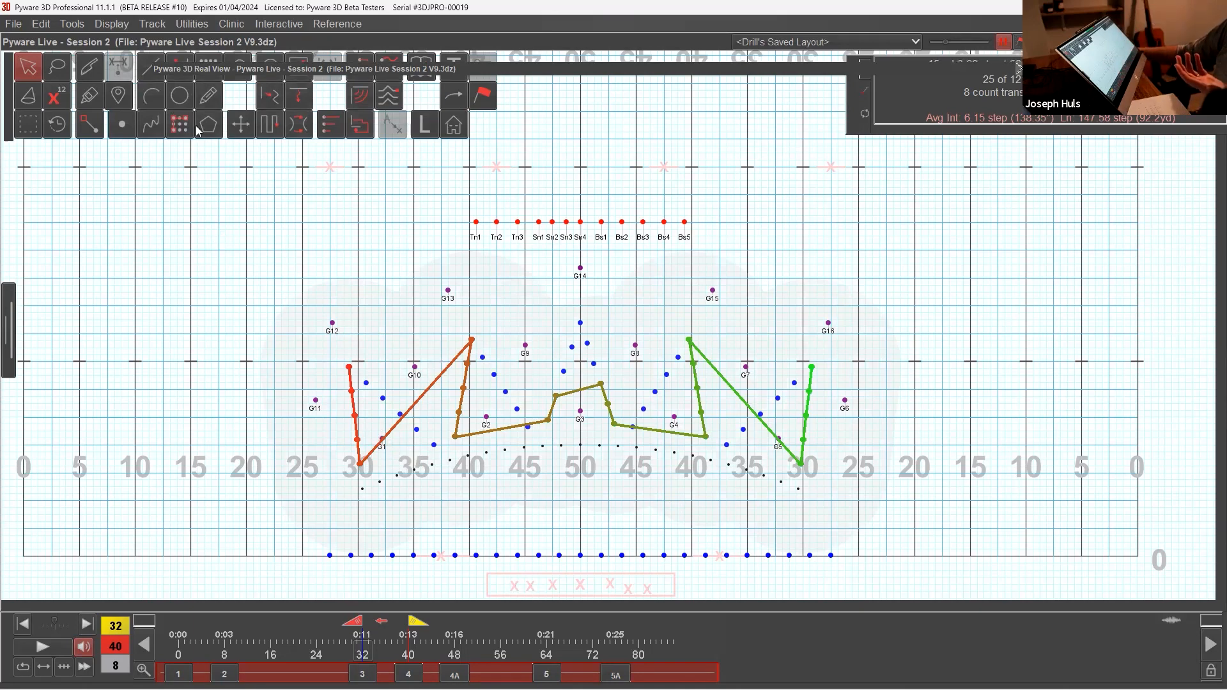
{"action": "left_click", "coordinate": [160, 67]}
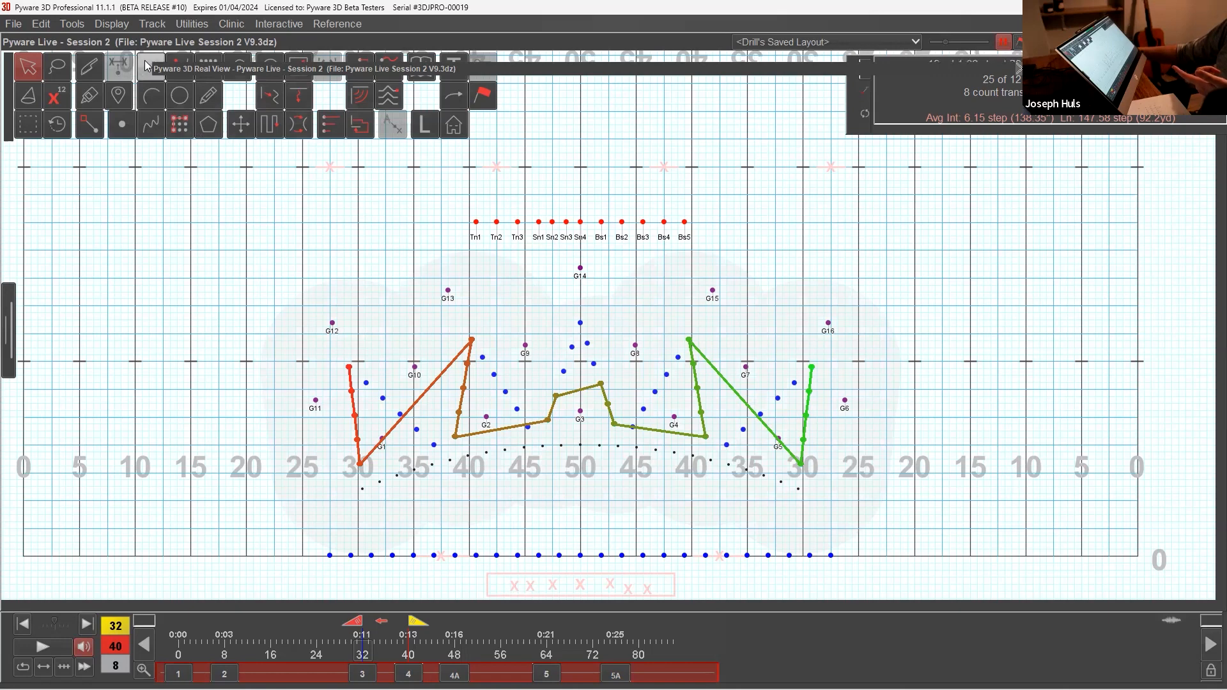
{"action": "left_click", "coordinate": [830, 500]}
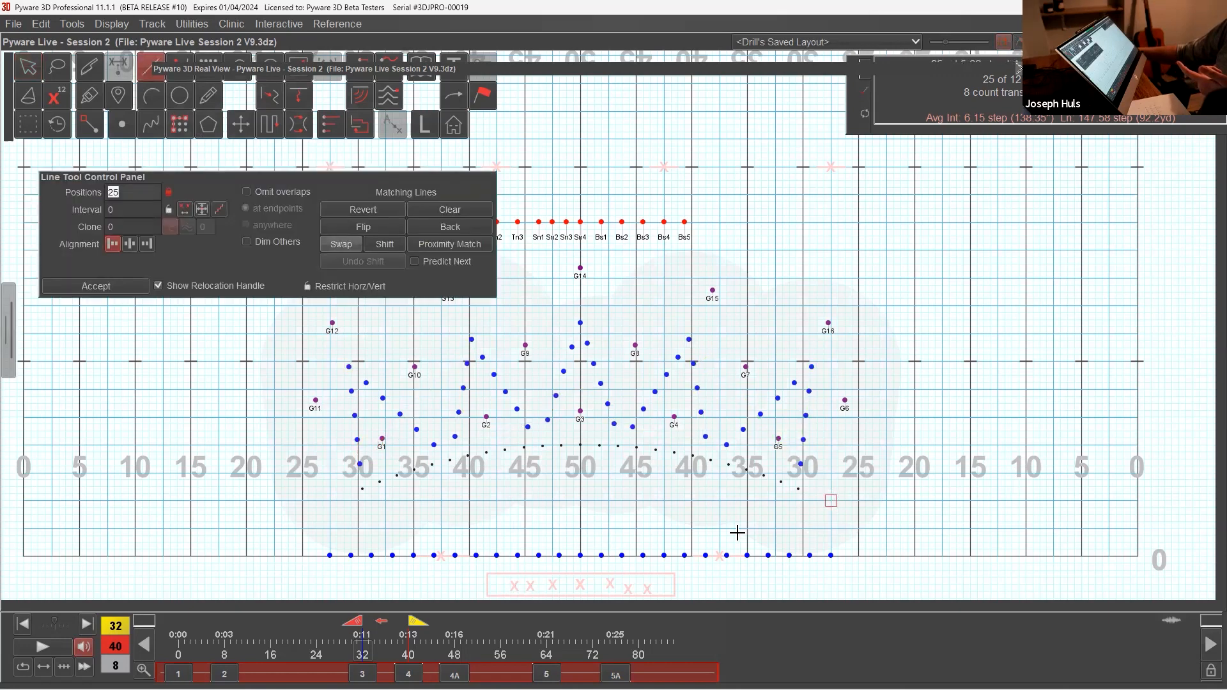
{"action": "left_click", "coordinate": [330, 501]}
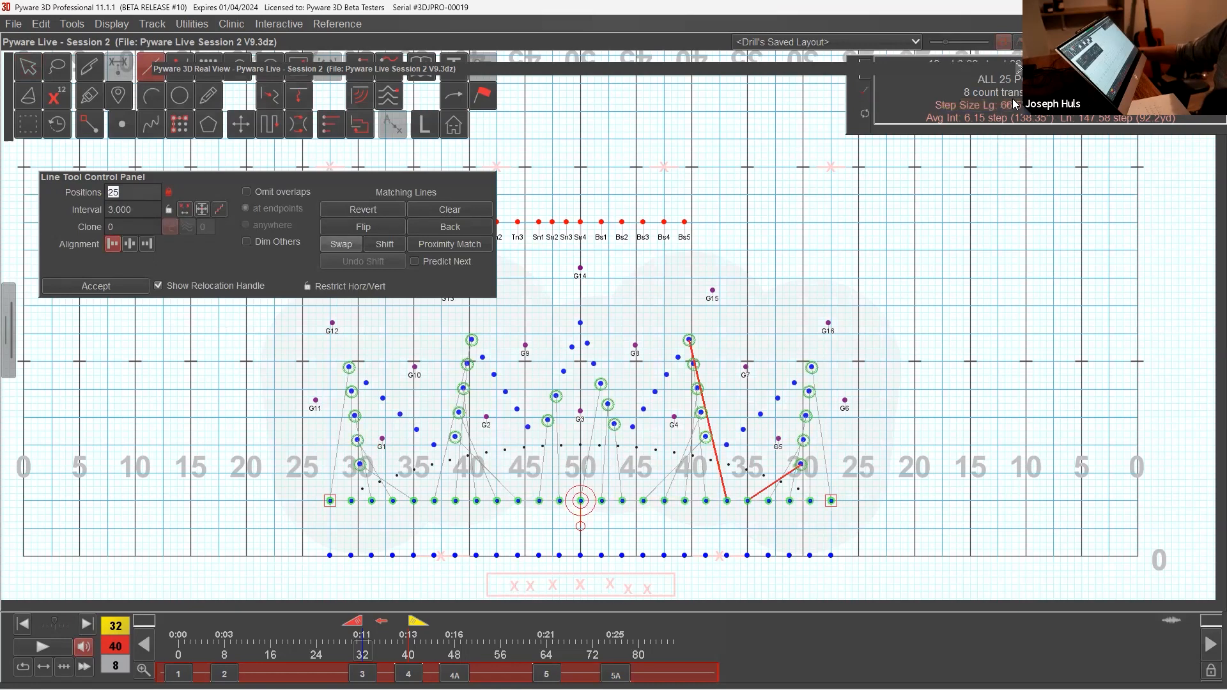
{"action": "left_click", "coordinate": [98, 287]}
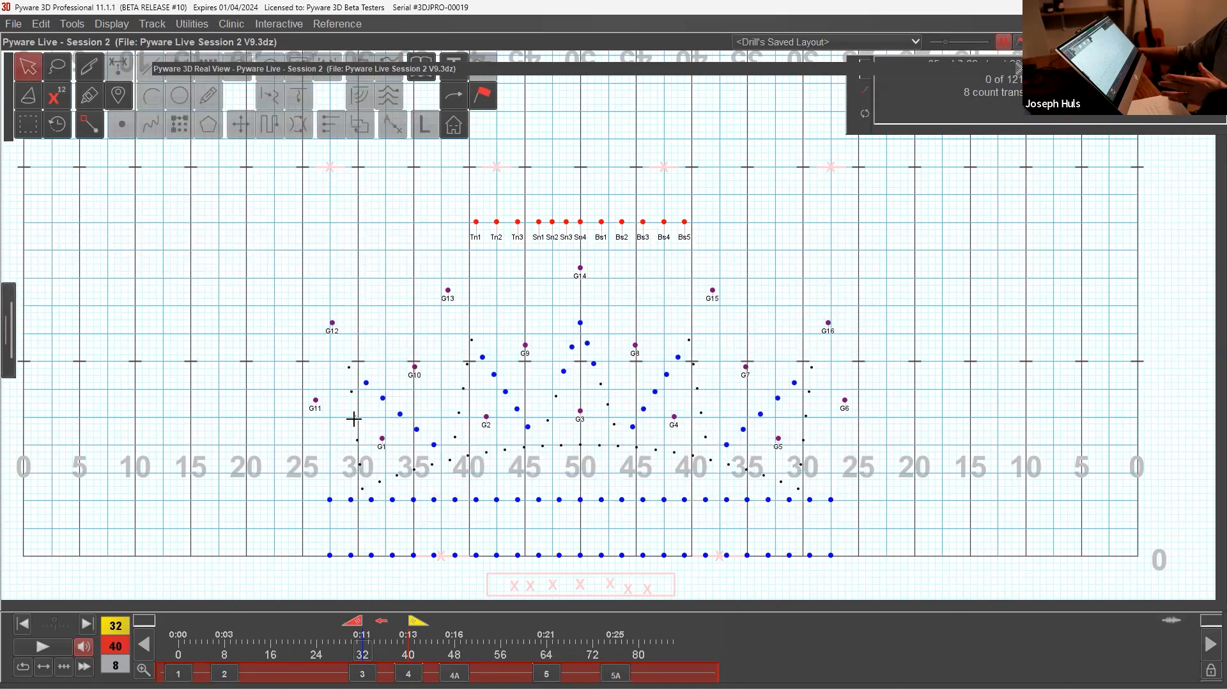
Step: Lasso the remaining 25 winds in the zigzag's six slanted segments: the outer pair, the pair near the 40s, and the two central ones
{"action": "left_click_drag", "start_coordinate": [371, 397], "coordinate": [409, 431]}
{"action": "mouse_move", "coordinate": [502, 397]}
{"action": "left_mouse_down"}
{"action": "mouse_move", "coordinate": [580, 384]}
{"action": "mouse_move", "coordinate": [668, 395]}
{"action": "left_mouse_up"}
{"action": "left_click_drag", "start_coordinate": [738, 414], "coordinate": [772, 425]}
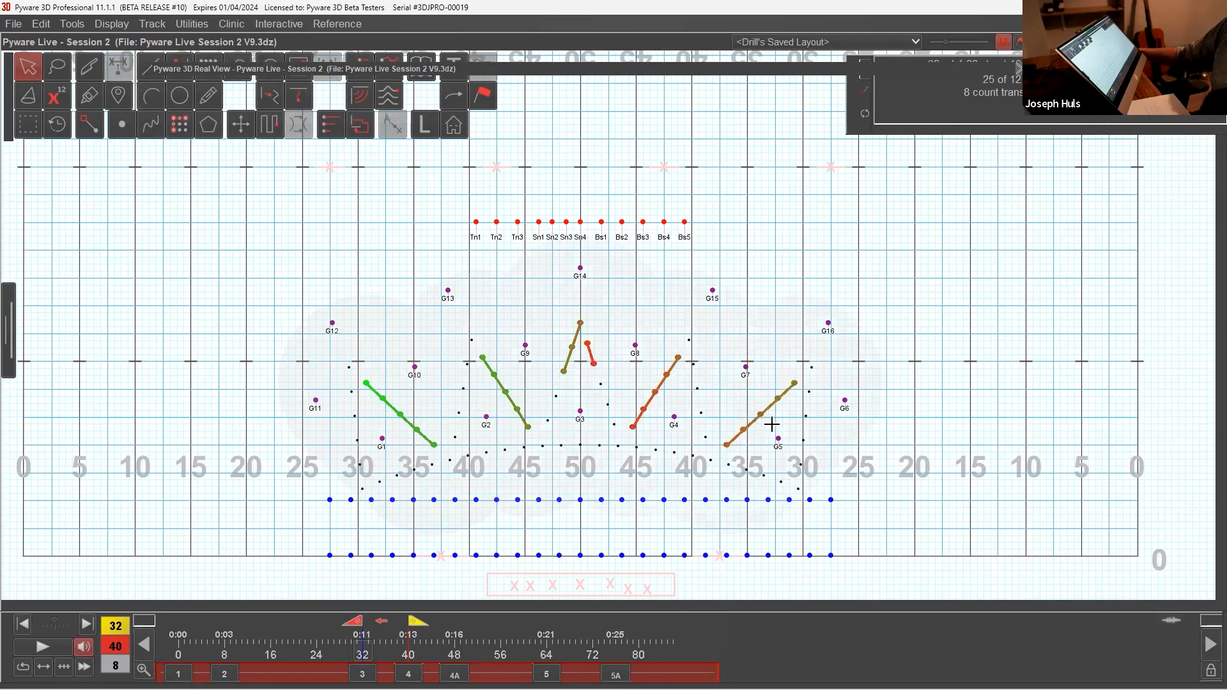
Step: Glue the six selected wind segments end to end into one continuous zigzag group and accept the grouping
{"action": "left_click", "coordinate": [89, 95]}
{"action": "left_click_drag", "start_coordinate": [435, 445], "coordinate": [482, 358]}
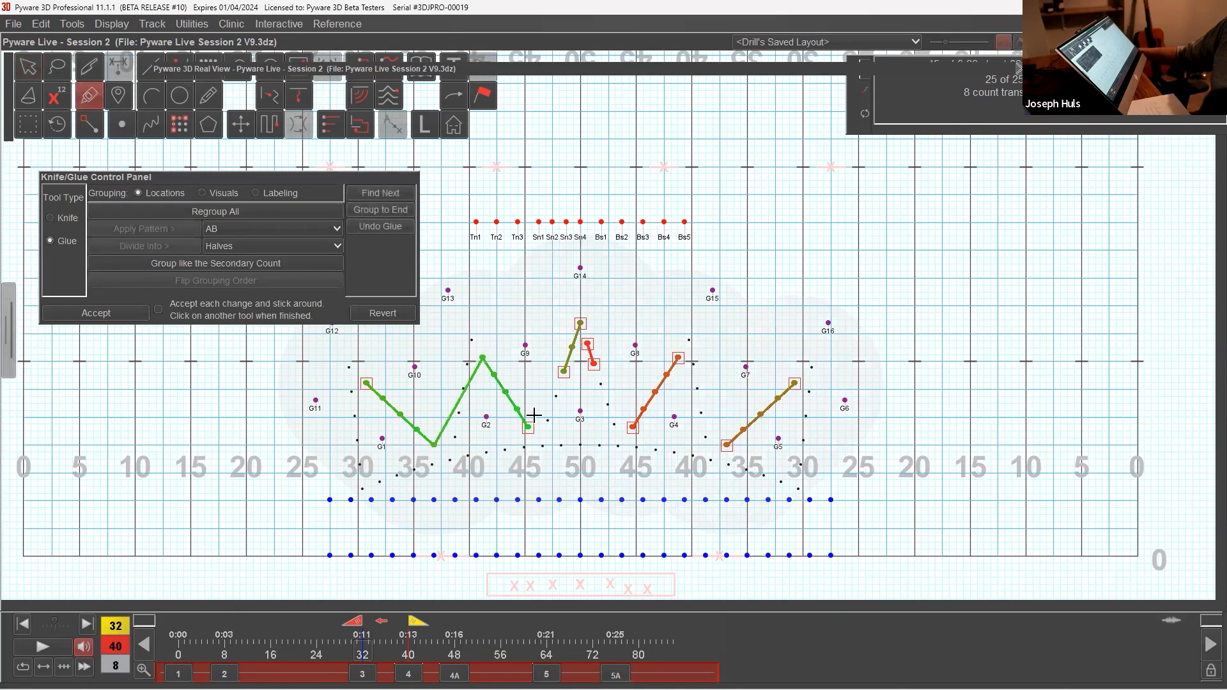
{"action": "left_click_drag", "start_coordinate": [532, 428], "coordinate": [564, 371]}
{"action": "left_click_drag", "start_coordinate": [581, 323], "coordinate": [633, 427]}
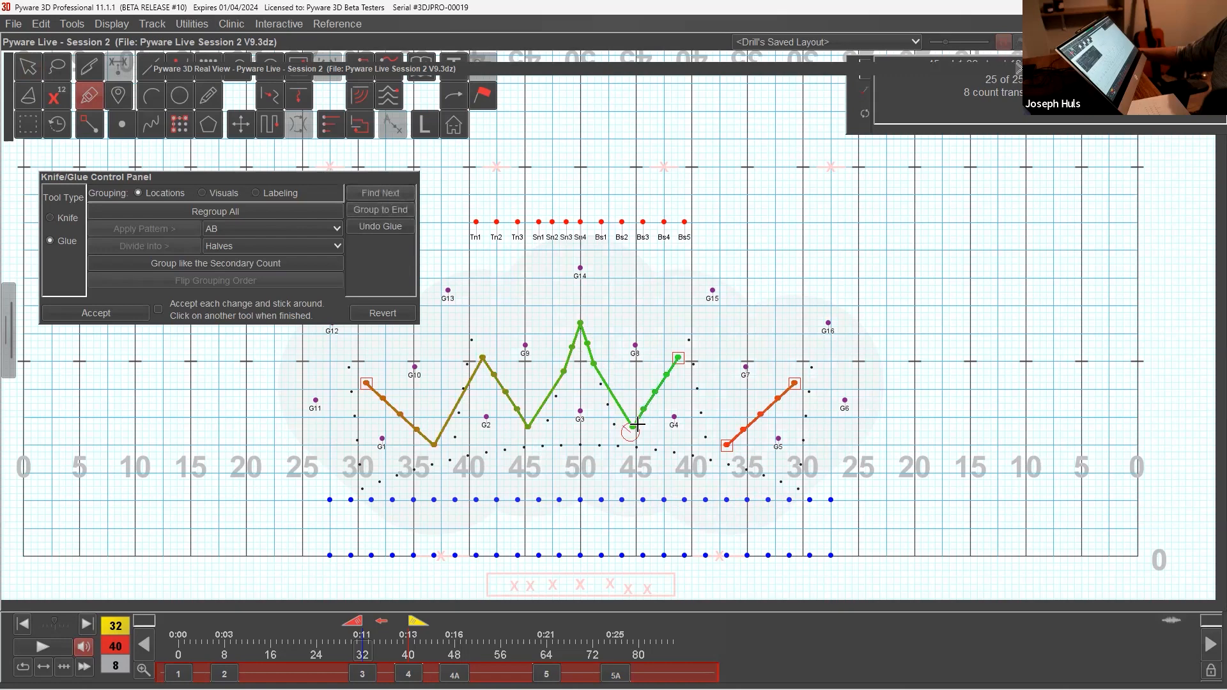
{"action": "left_click_drag", "start_coordinate": [675, 356], "coordinate": [727, 445]}
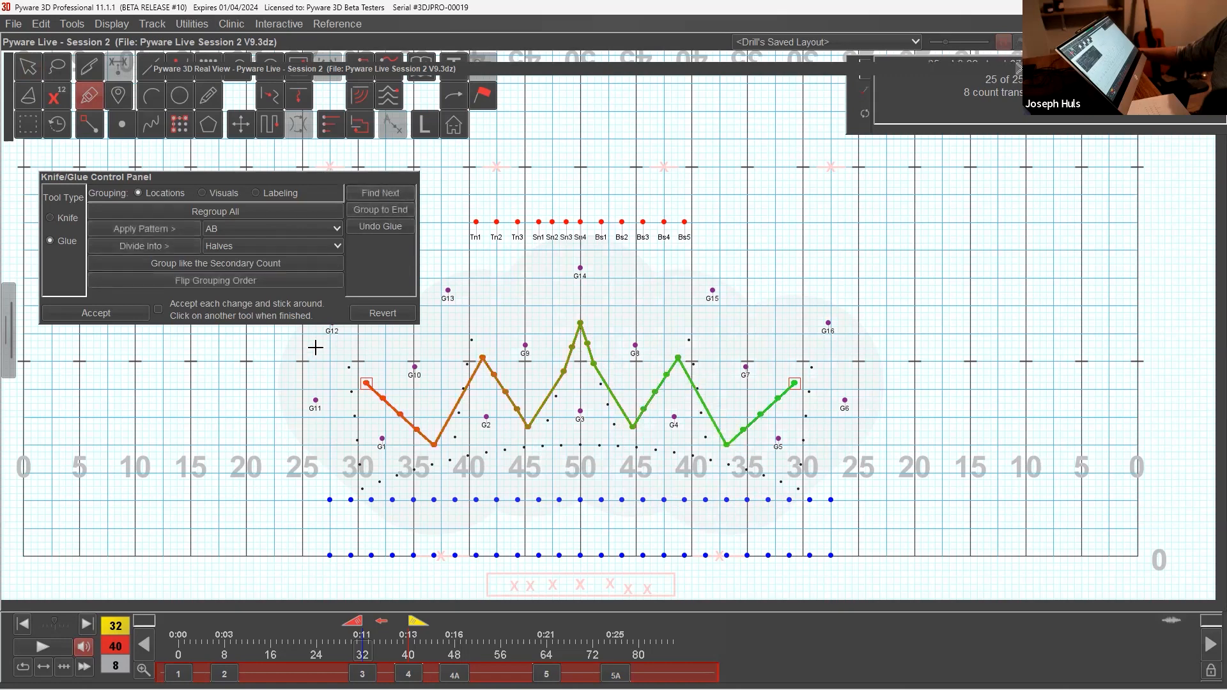
{"action": "left_click", "coordinate": [120, 313]}
Step: Place the glued 25 winds in a line at 3-step intervals, 16 steps behind the front sideline, ending midway between the 25s and 30s
{"action": "left_click", "coordinate": [149, 66]}
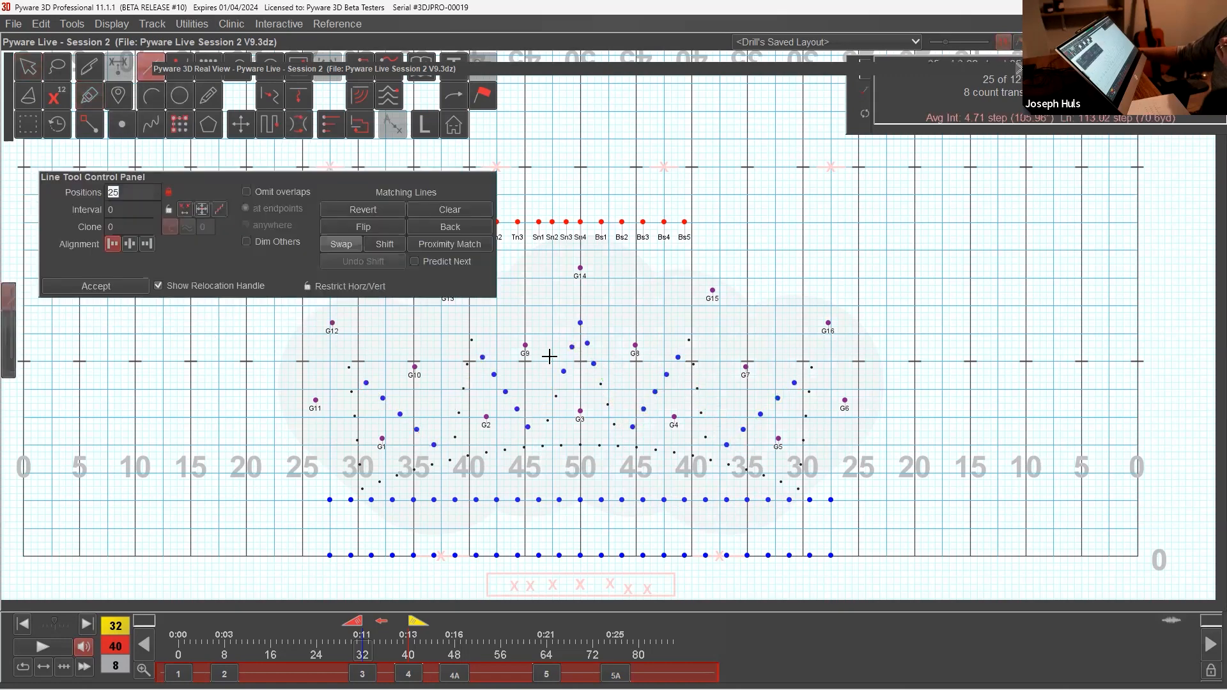
{"action": "left_click", "coordinate": [833, 445]}
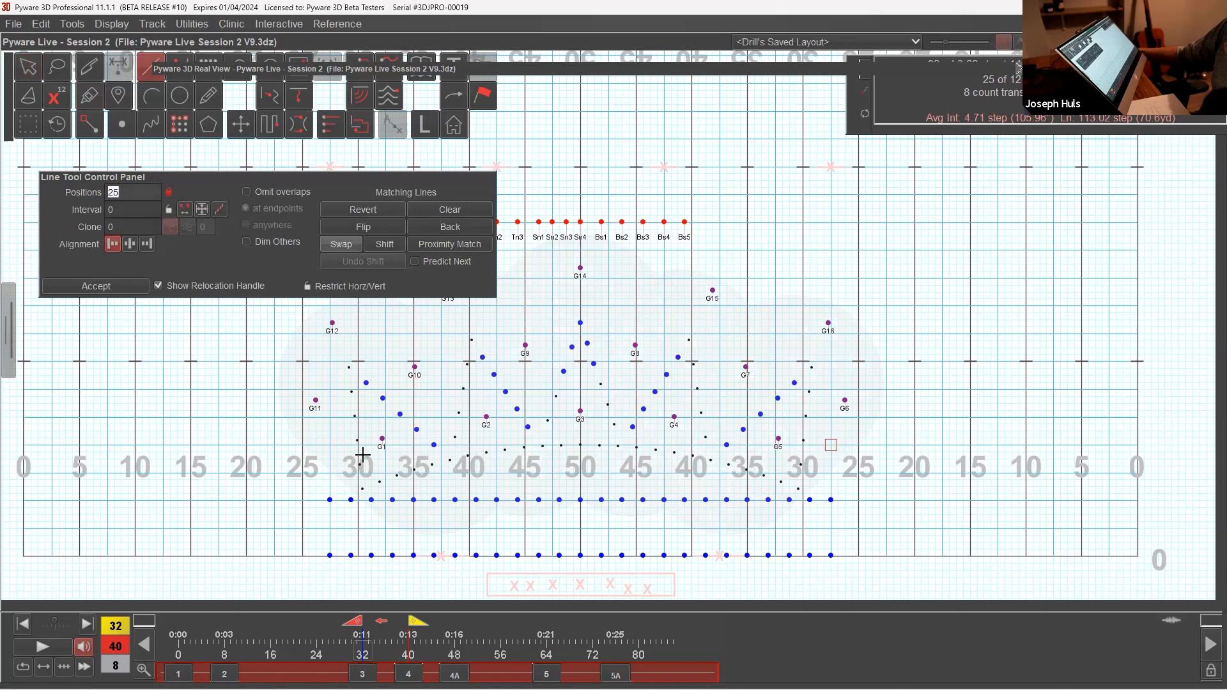
{"action": "left_click", "coordinate": [329, 443]}
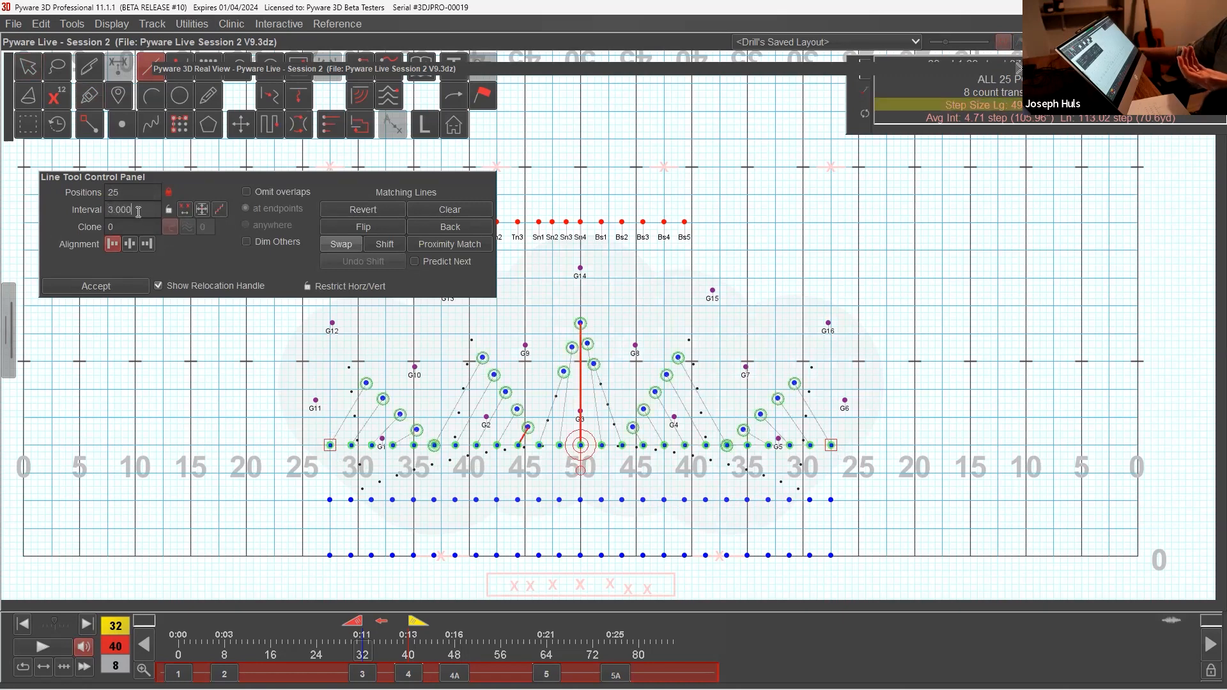
{"action": "left_click", "coordinate": [96, 286]}
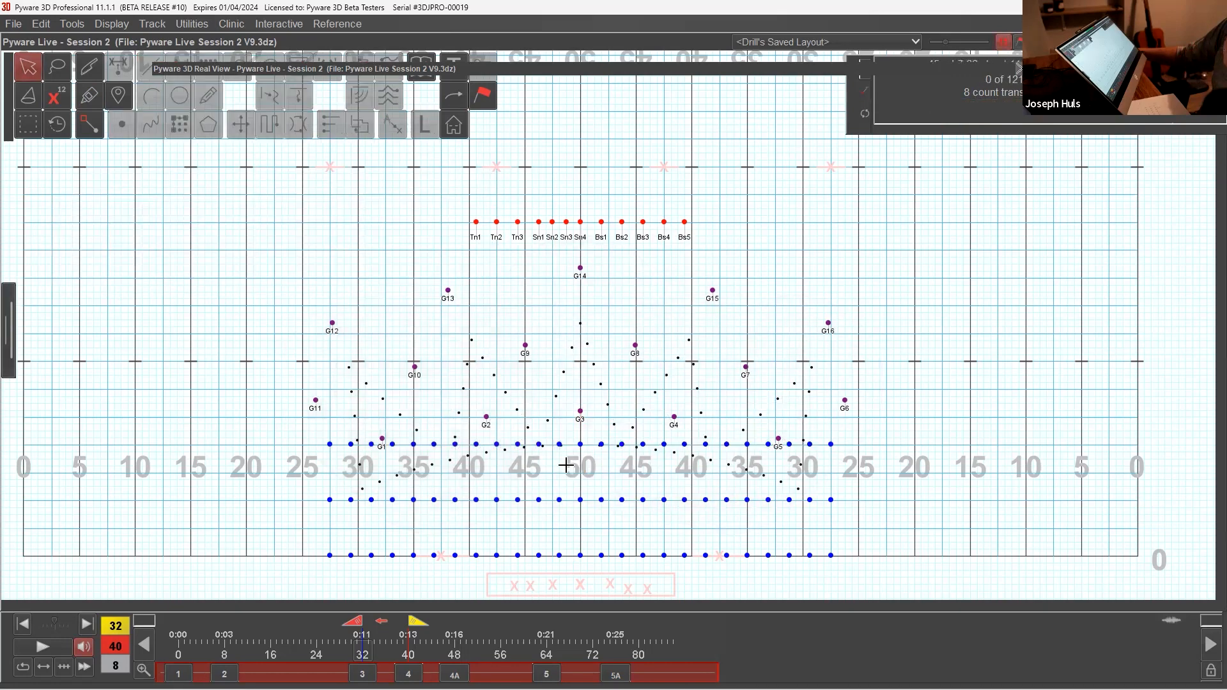
Step: Push all three 25-person wind lines 16 steps backfield as one block and accept the move
{"action": "left_click_drag", "start_coordinate": [566, 440], "coordinate": [625, 555]}
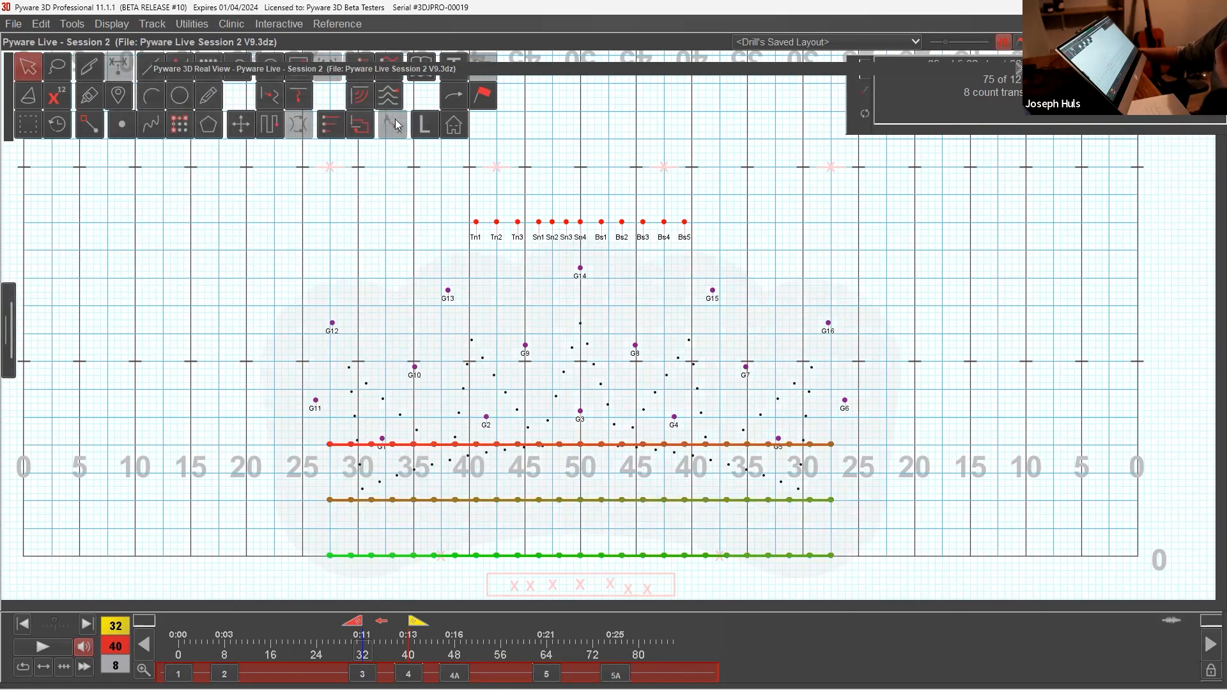
{"action": "left_click_drag", "start_coordinate": [380, 74], "coordinate": [358, 101]}
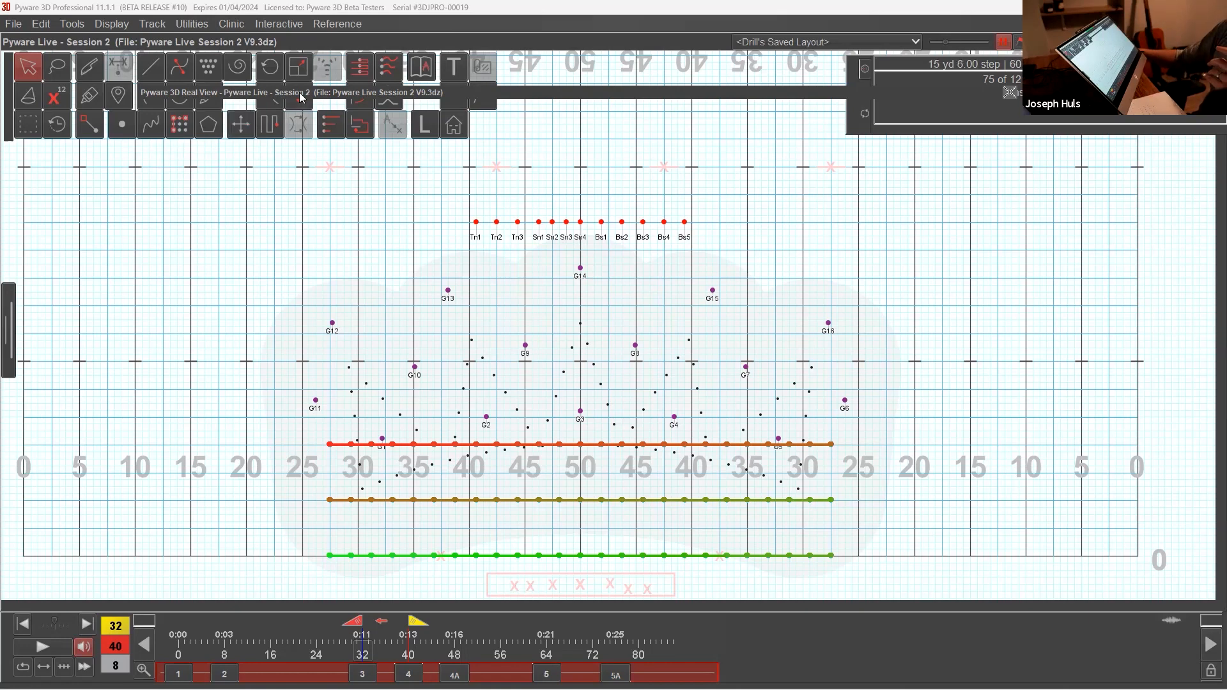
{"action": "left_click", "coordinate": [253, 125]}
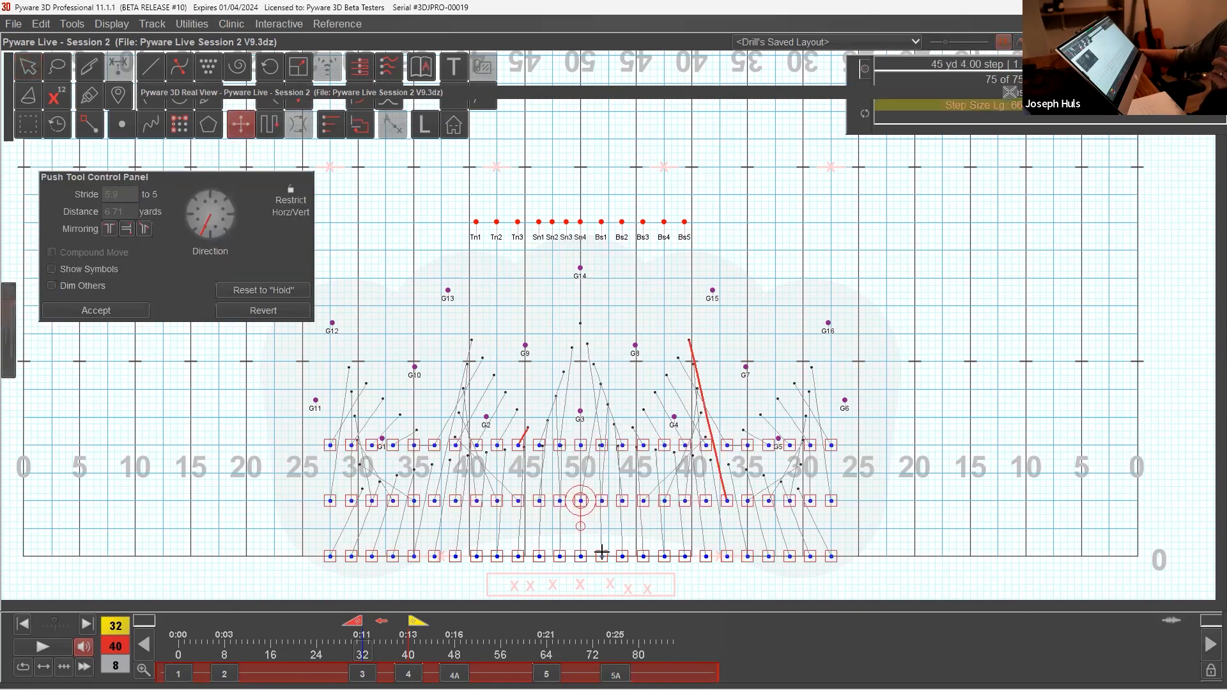
{"action": "left_click_drag", "start_coordinate": [580, 544], "coordinate": [580, 443]}
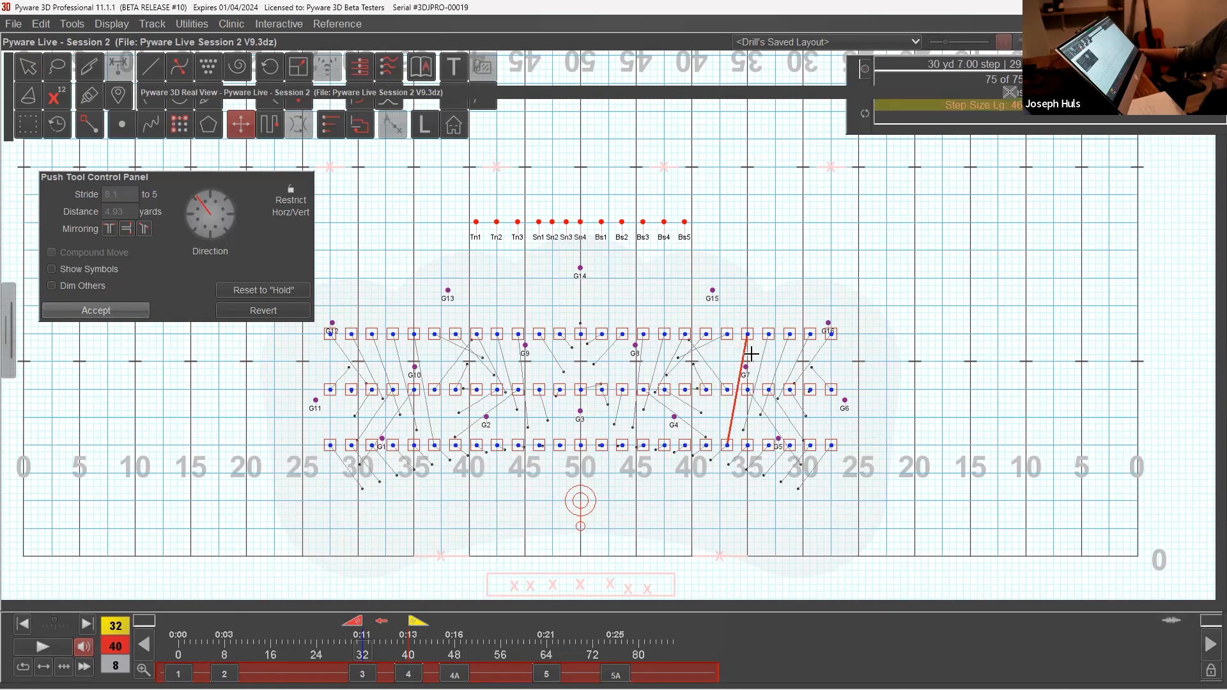
{"action": "left_click", "coordinate": [117, 310]}
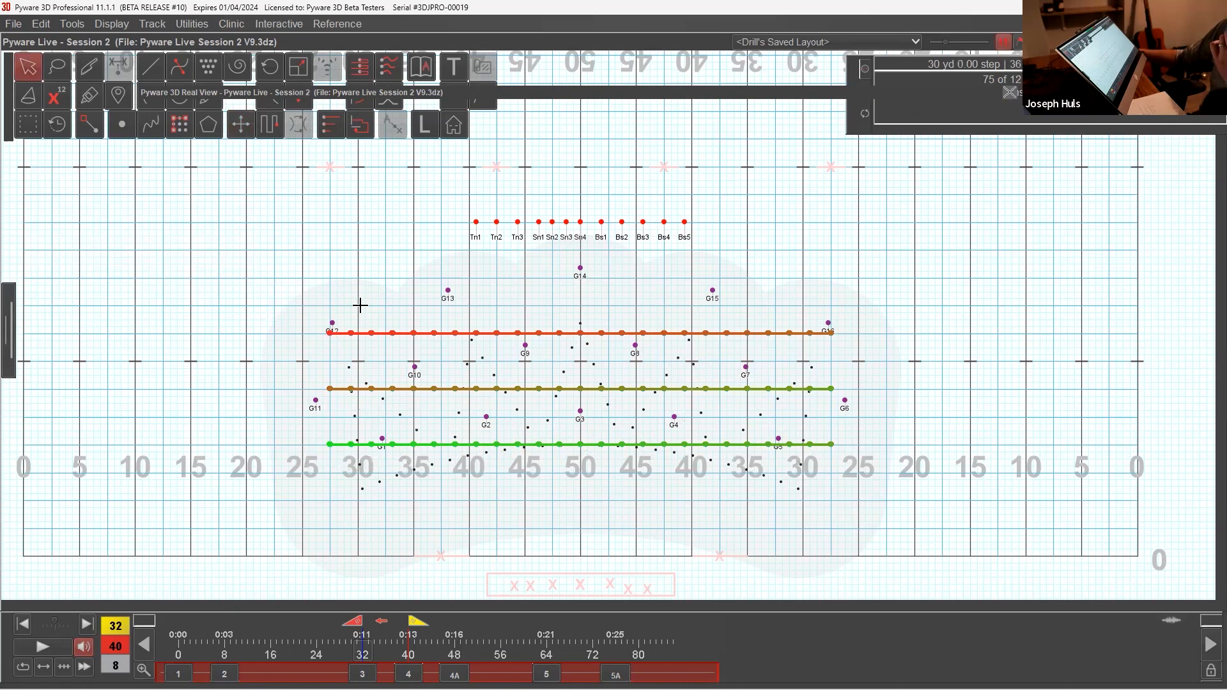
Step: Use Resize in Stretch mode to compress the three-line block from the back until its rear line sits on the front hash
{"action": "left_click", "coordinate": [299, 67]}
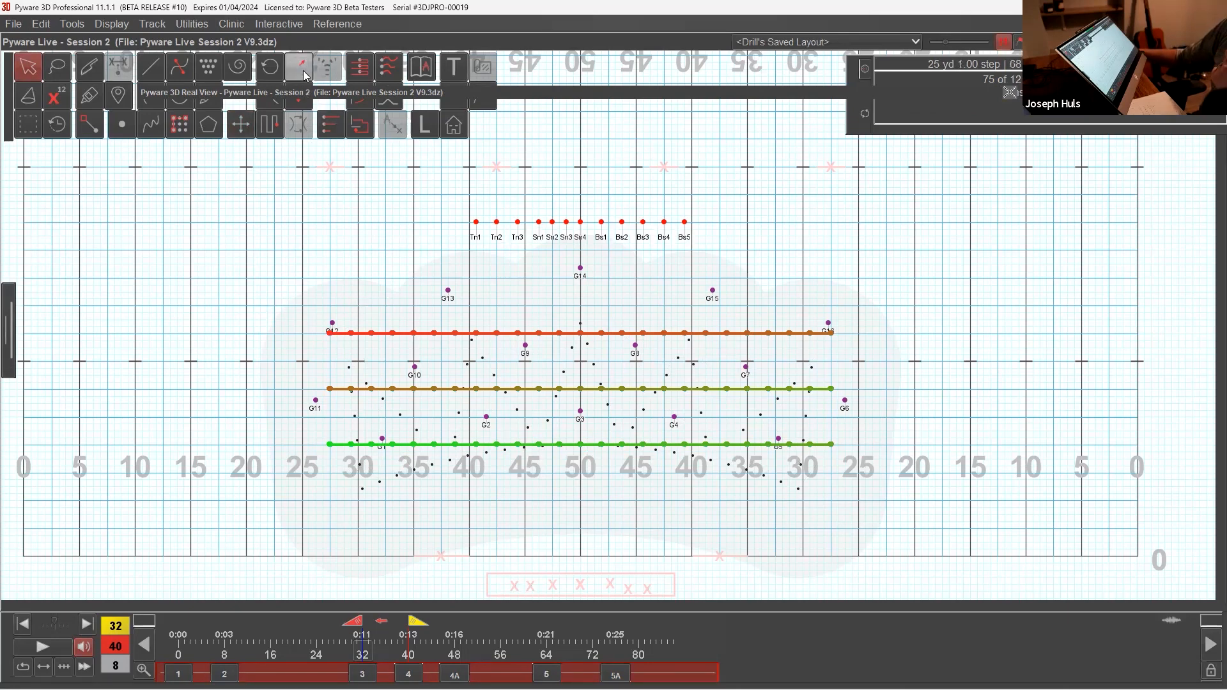
{"action": "left_click", "coordinate": [73, 211]}
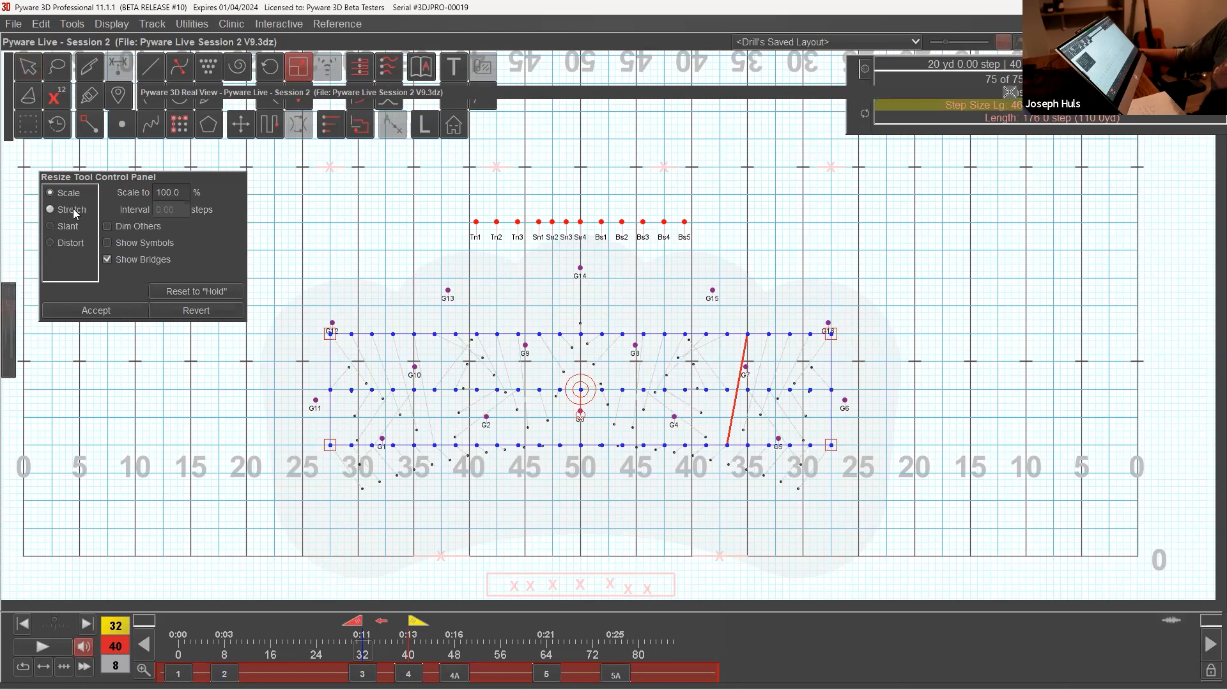
{"action": "left_click_drag", "start_coordinate": [330, 334], "coordinate": [330, 375]}
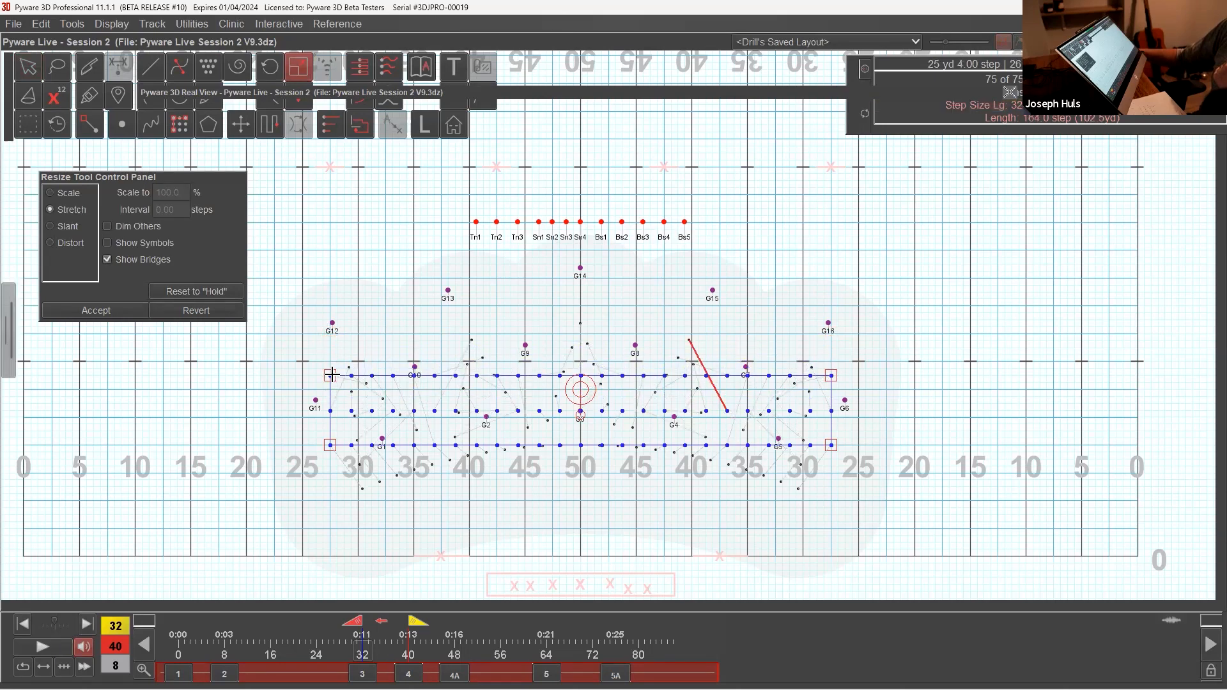
{"action": "left_click_drag", "start_coordinate": [330, 375], "coordinate": [329, 362]}
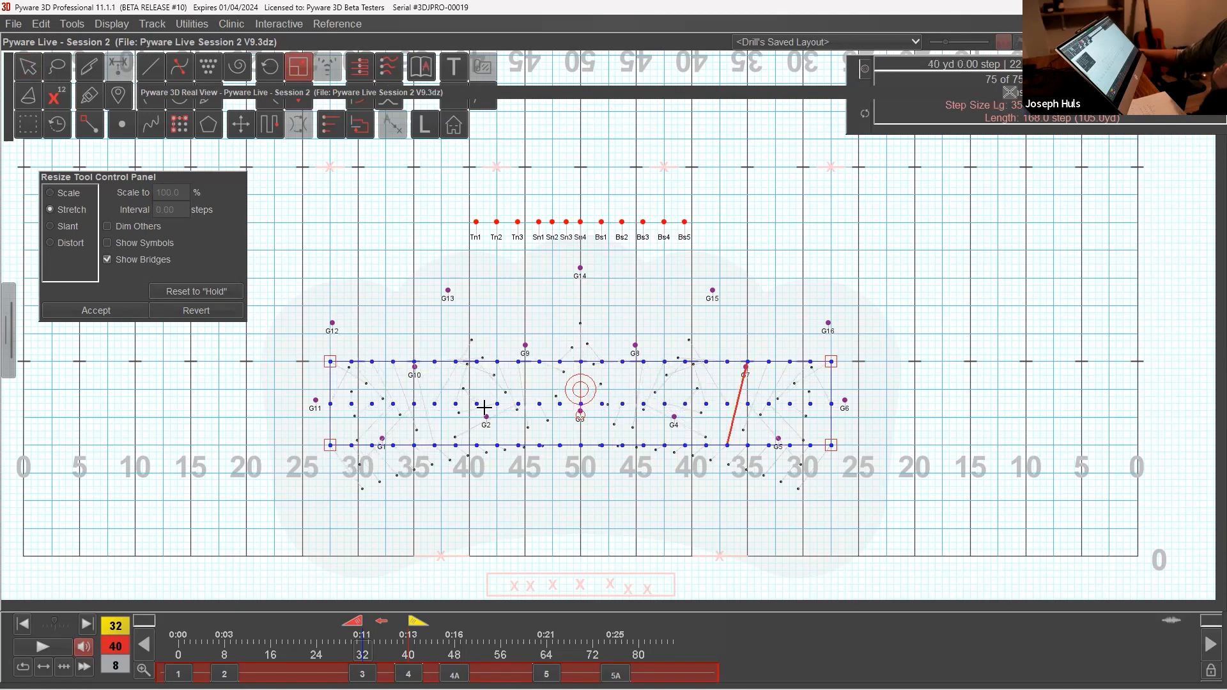
Step: Try compressing the block to four steps between lines and nudging it two steps backfield and forward again
{"action": "left_click_drag", "start_coordinate": [330, 365], "coordinate": [328, 386]}
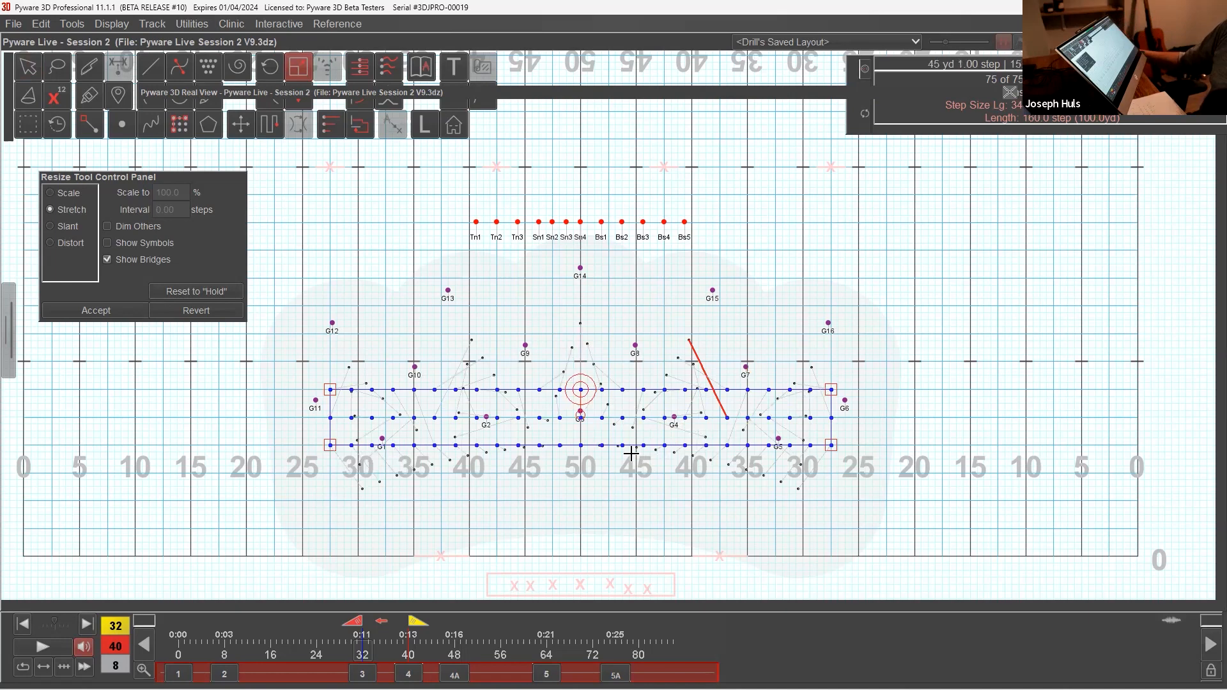
{"action": "key", "text": "Up"}
{"action": "key", "text": "Up"}
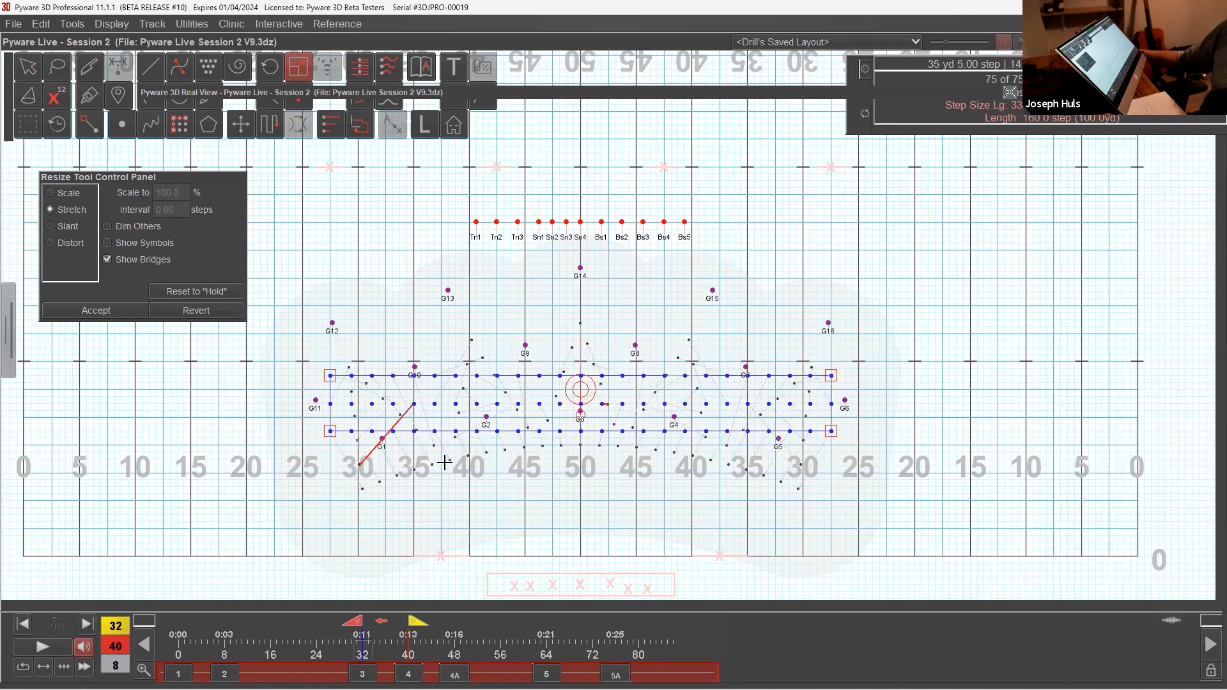
{"action": "key", "text": "Down"}
{"action": "key", "text": "Down"}
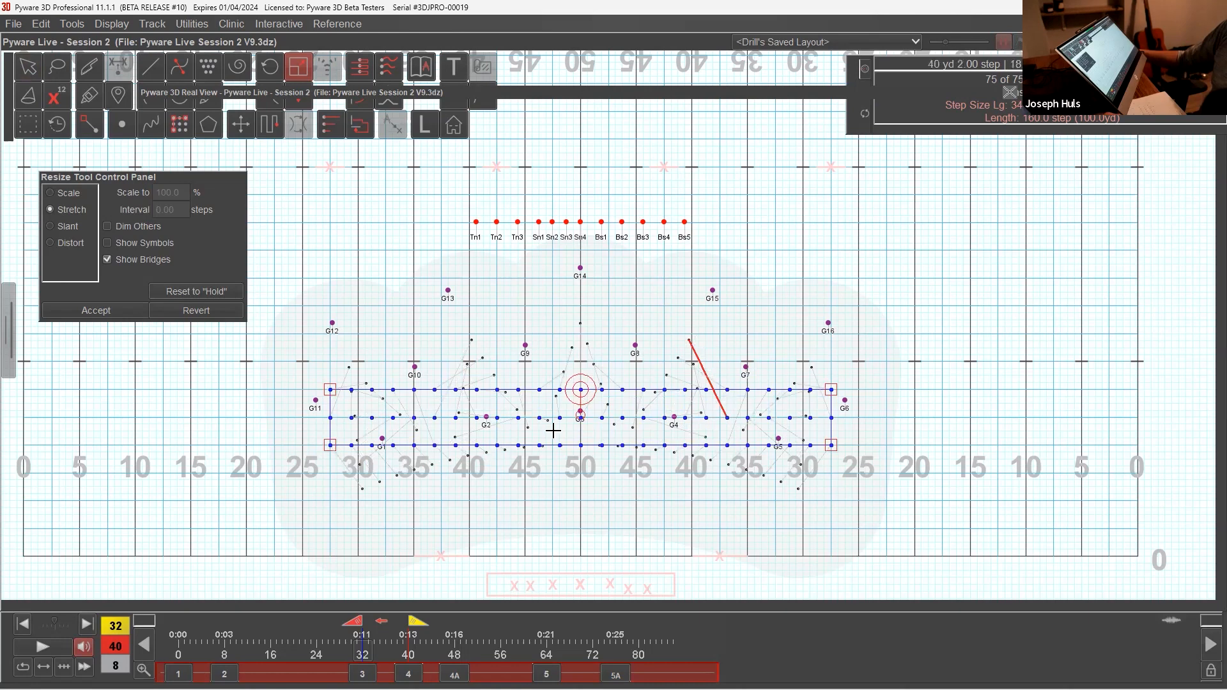
Step: Stretch the block's rear line onto the front hash, keeping the front line in place, and accept the resize
{"action": "left_click_drag", "start_coordinate": [330, 389], "coordinate": [333, 361]}
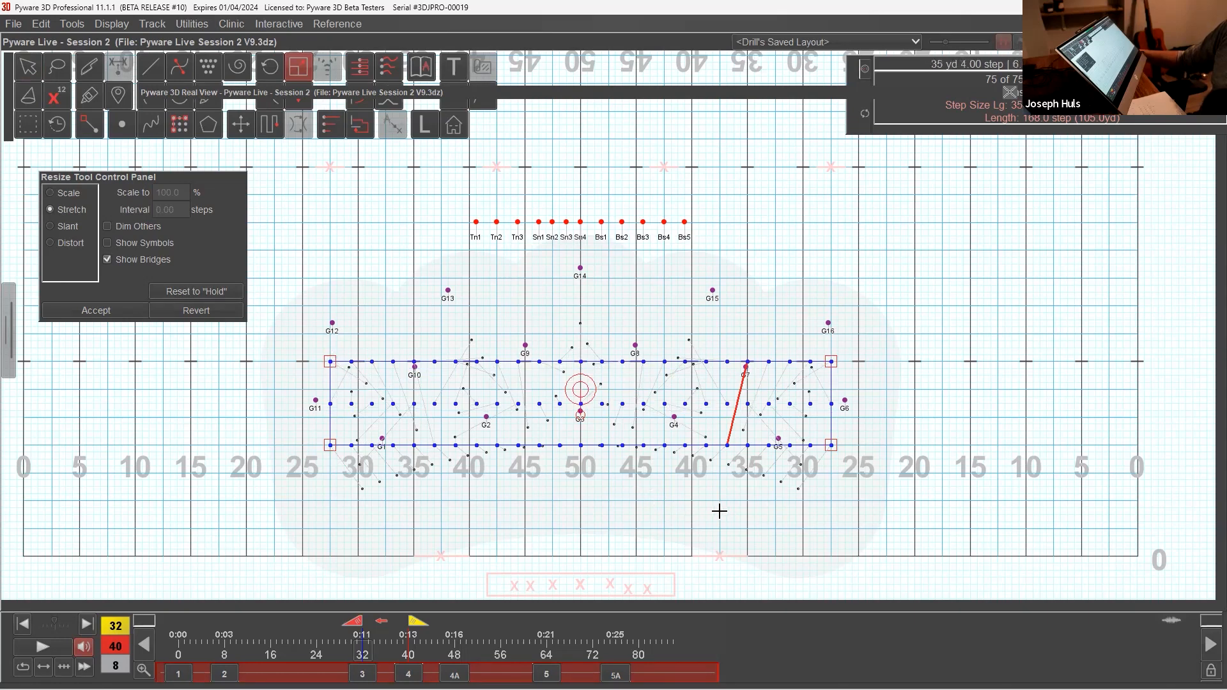
{"action": "key", "text": "Return"}
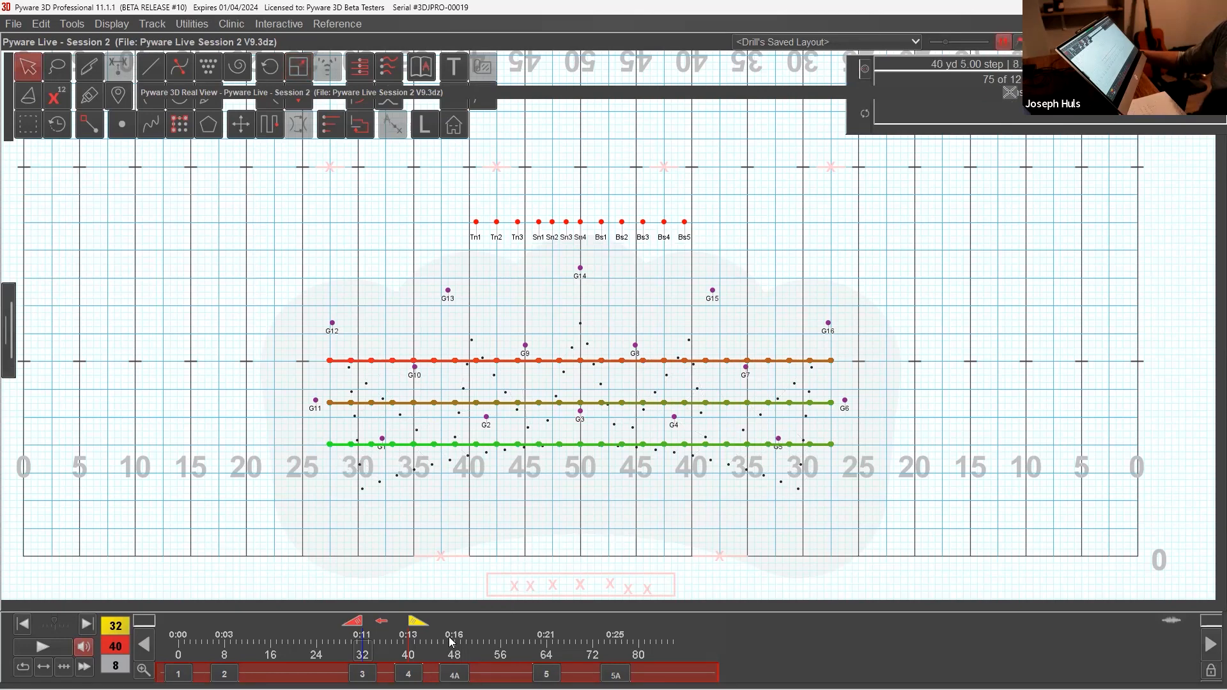
Step: Play the transition from count 32 to 40 in the 3D Real View, examine it from several angles, and collapse the view
{"action": "left_click", "coordinate": [50, 648]}
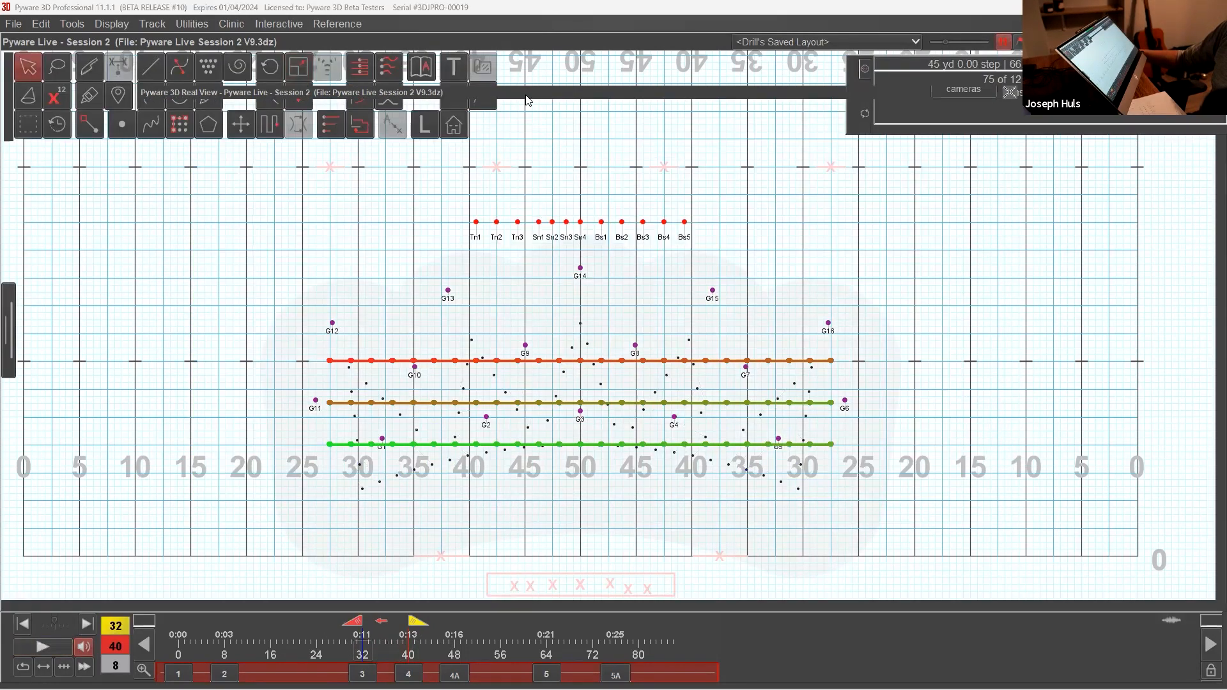
{"action": "double_click", "coordinate": [527, 95]}
{"action": "left_click", "coordinate": [50, 648]}
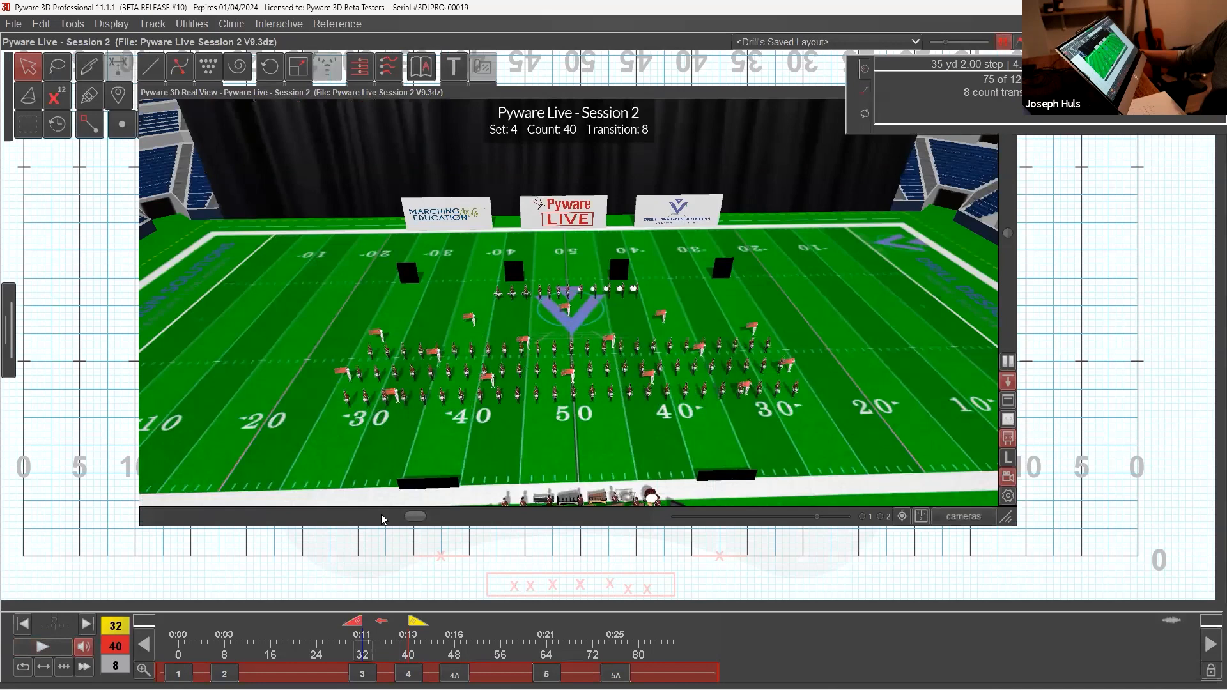
{"action": "left_click", "coordinate": [70, 649]}
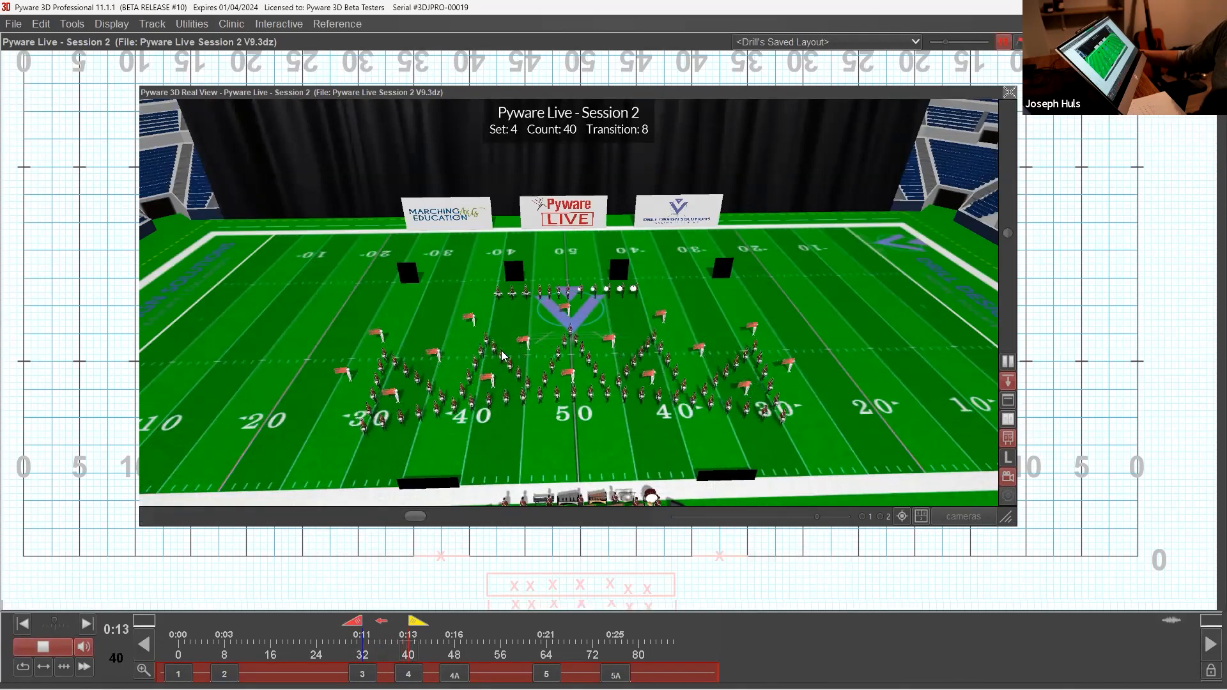
{"action": "left_click_drag", "start_coordinate": [569, 307], "coordinate": [486, 300]}
{"action": "left_click_drag", "start_coordinate": [486, 396], "coordinate": [658, 407]}
{"action": "double_click", "coordinate": [576, 95]}
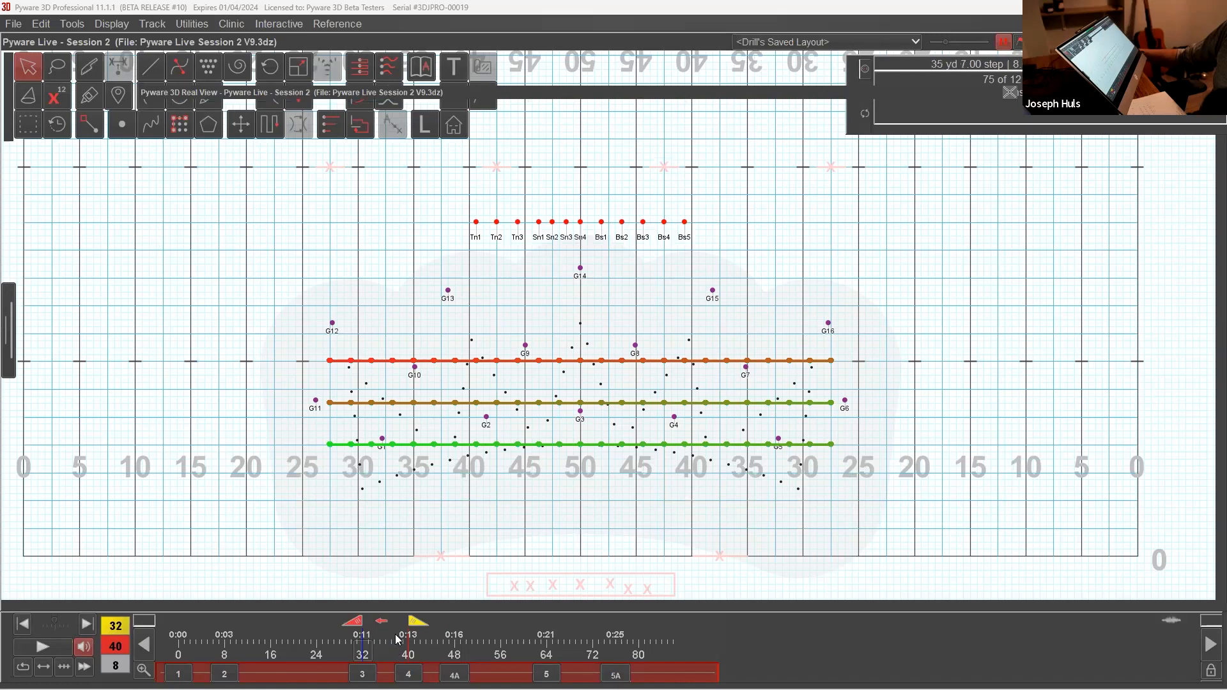
Step: Select the 16-member guard, cut its group between G5 and G6 with the Knife, and accept the grouping
{"action": "left_click", "coordinate": [486, 419]}
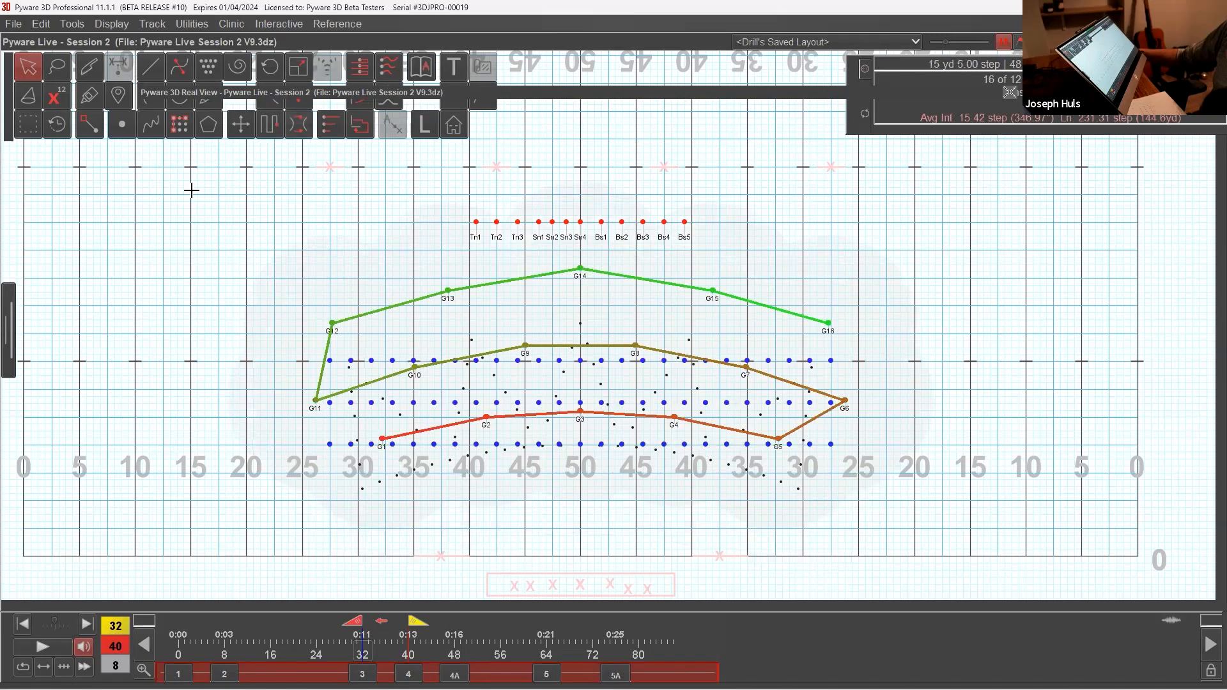
{"action": "left_click", "coordinate": [126, 141]}
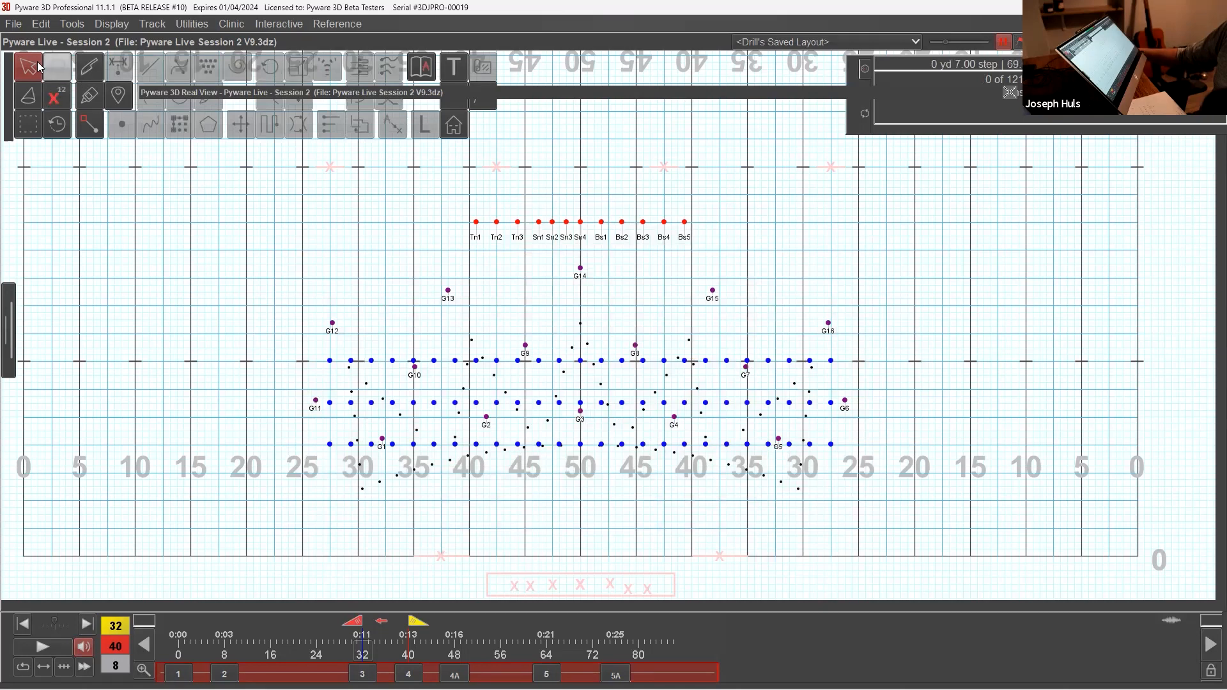
{"action": "left_click", "coordinate": [580, 411]}
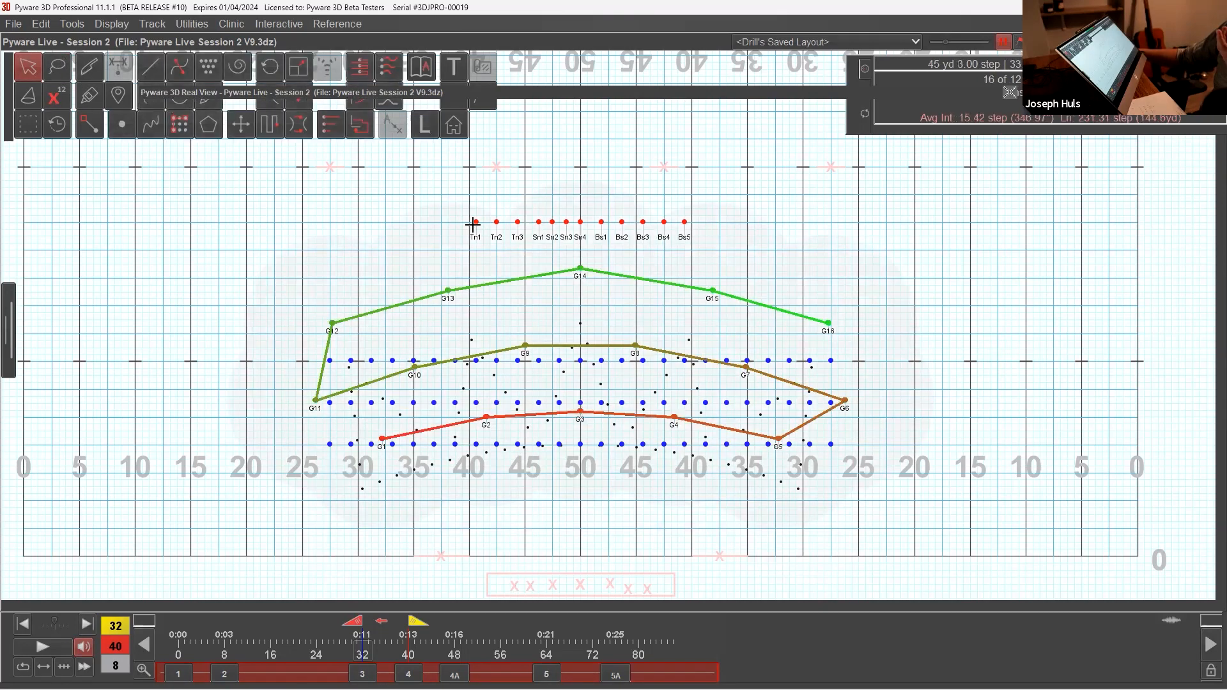
{"action": "left_click", "coordinate": [88, 67]}
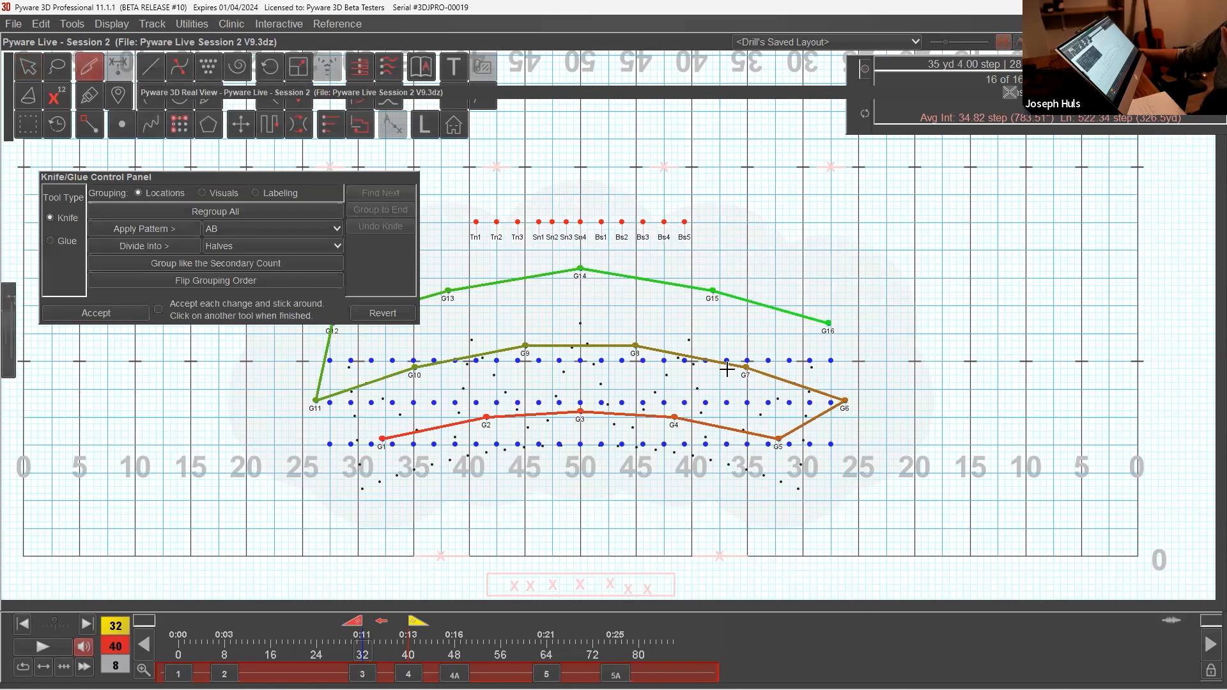
{"action": "left_click", "coordinate": [777, 438]}
{"action": "left_click", "coordinate": [845, 400]}
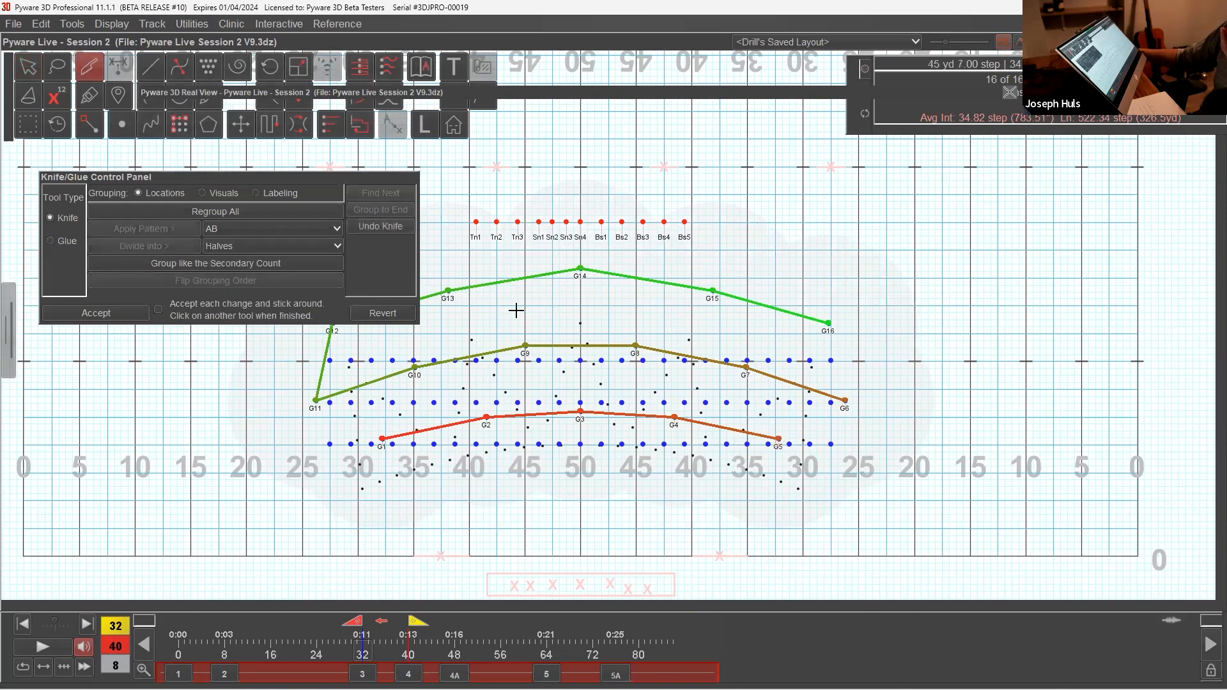
{"action": "left_click", "coordinate": [120, 312]}
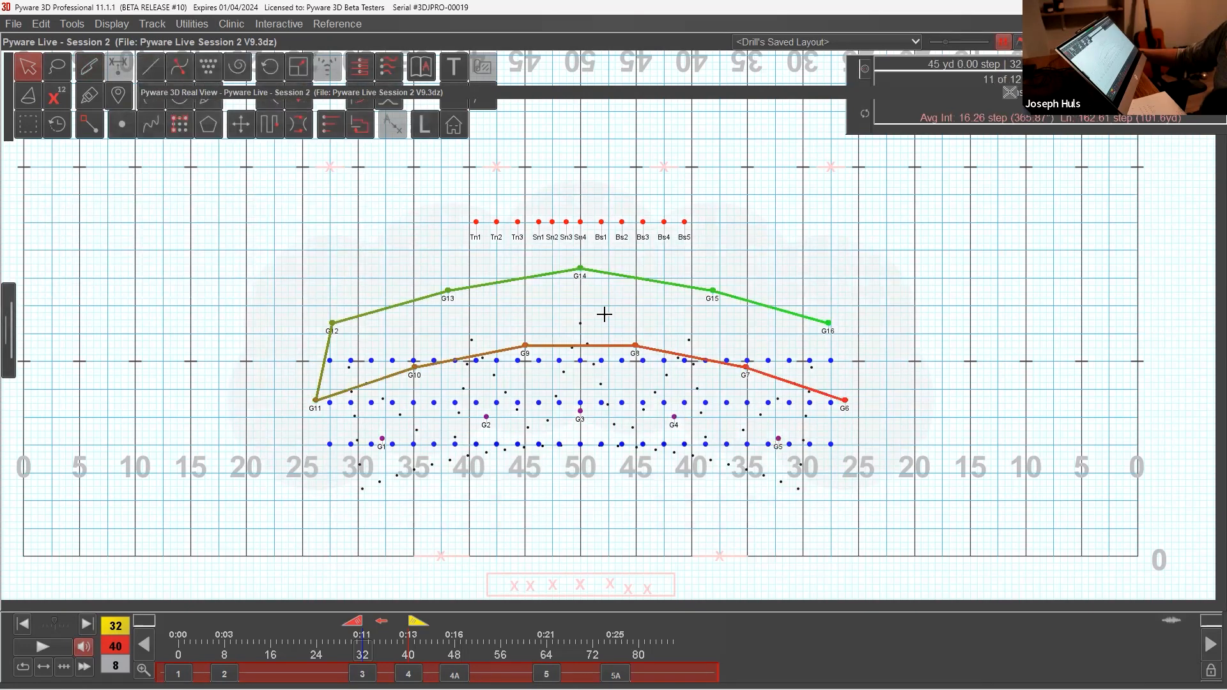
Step: Place G1 to G5 on the two 30s, two 40s and the 50 in front of the winds with the Point tool, flip their matching and accept
{"action": "left_click", "coordinate": [580, 412]}
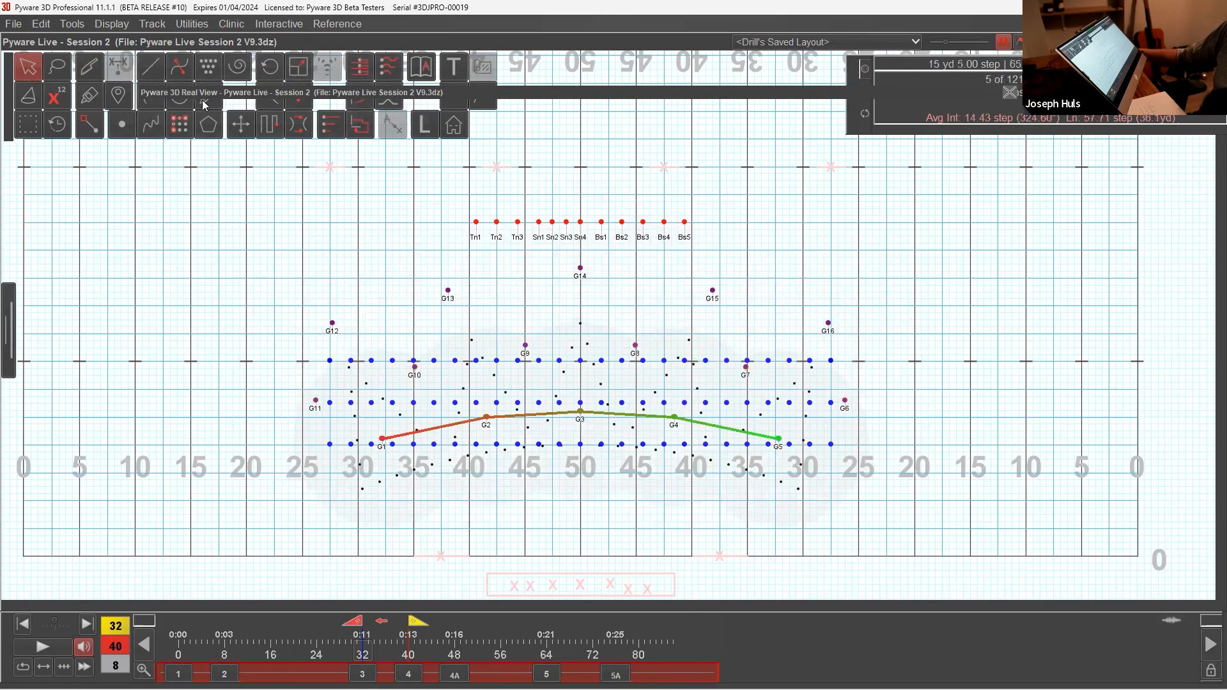
{"action": "left_click", "coordinate": [122, 125]}
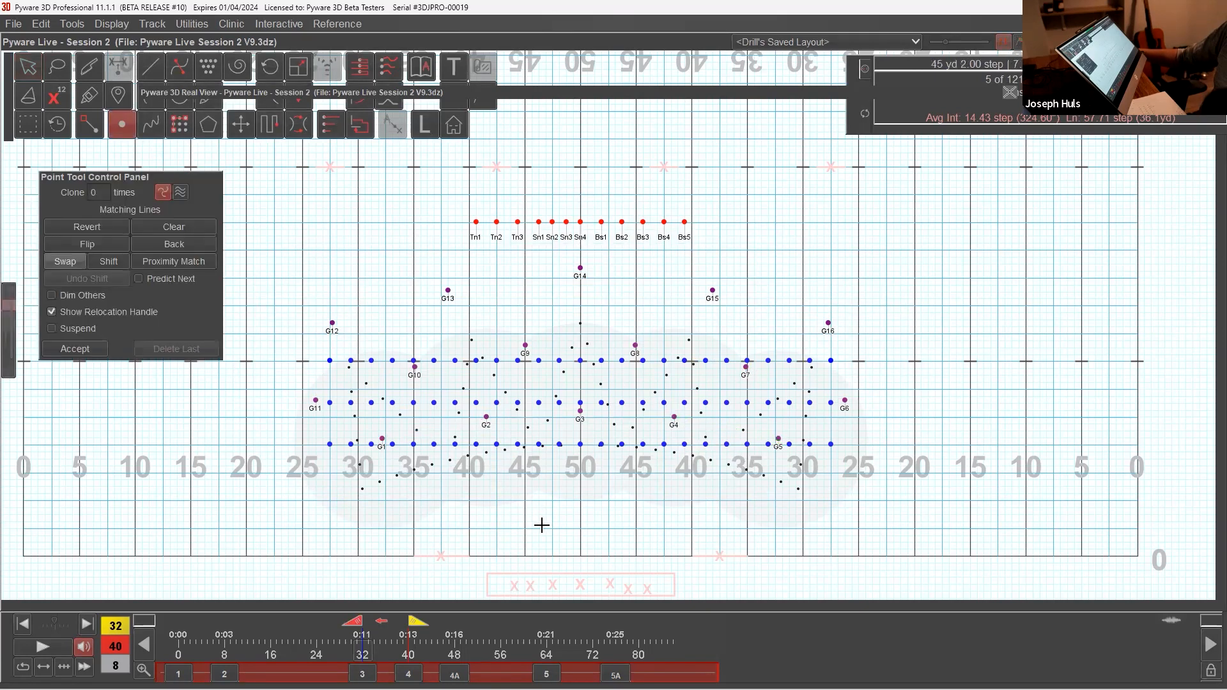
{"action": "left_click", "coordinate": [359, 486]}
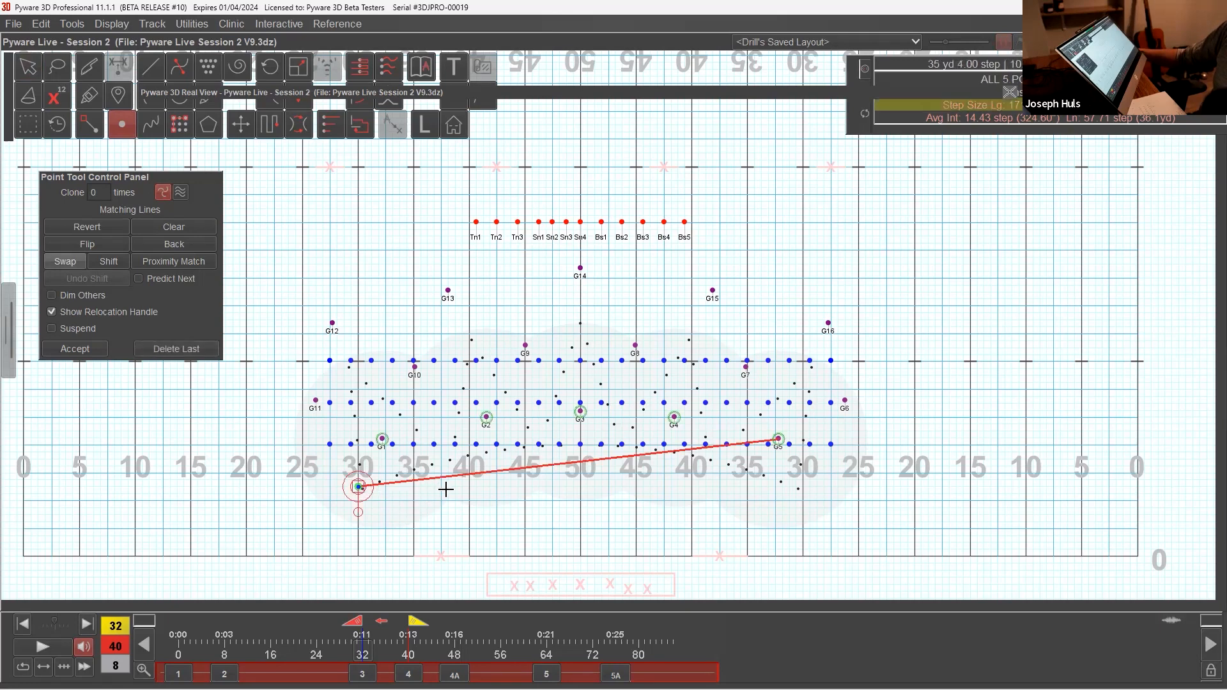
{"action": "left_click", "coordinate": [469, 487]}
{"action": "left_click", "coordinate": [581, 486]}
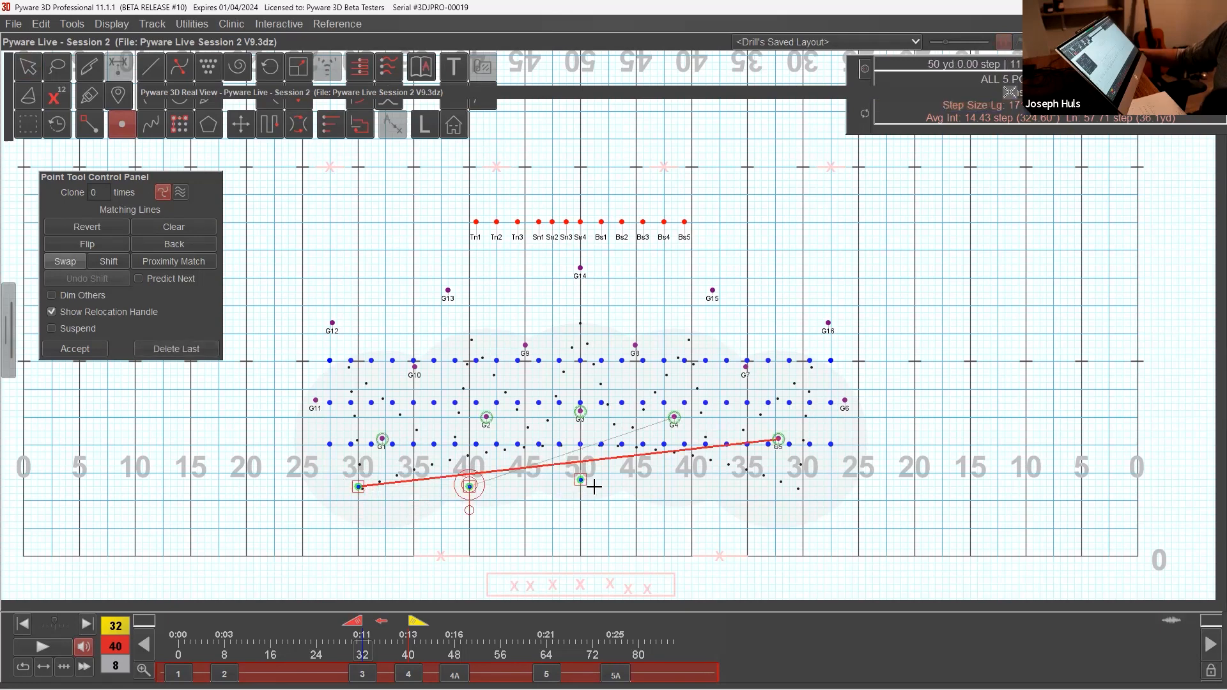
{"action": "left_click", "coordinate": [692, 486]}
{"action": "left_click", "coordinate": [801, 487]}
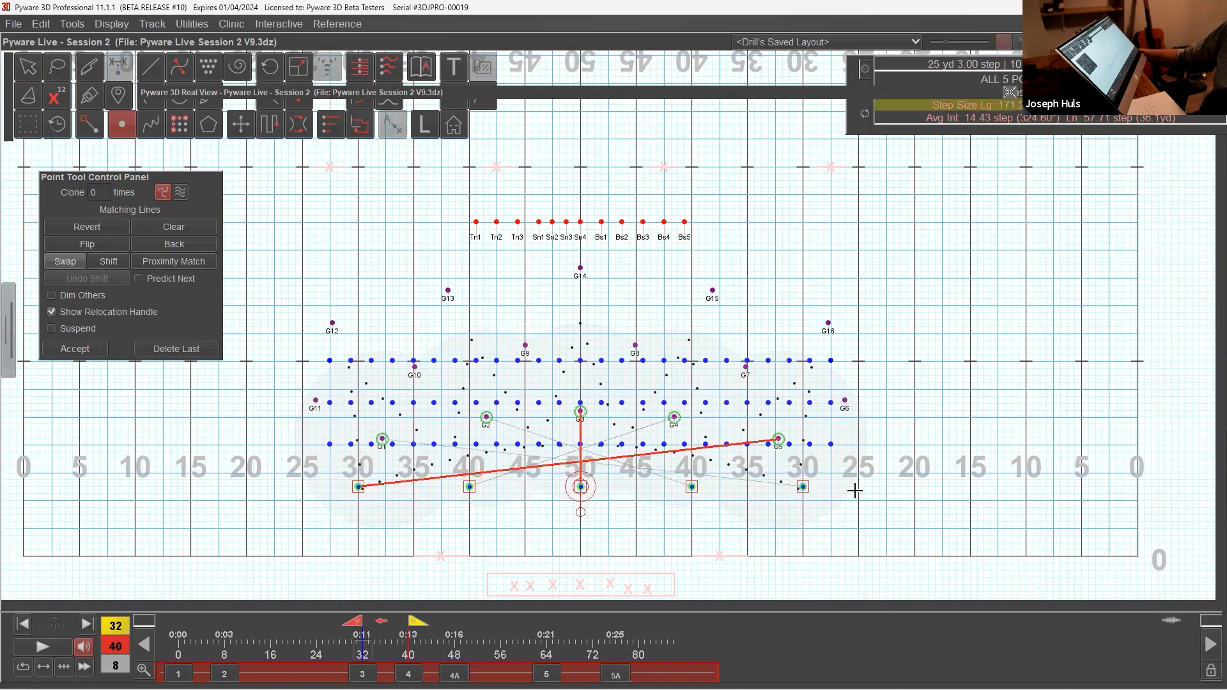
{"action": "left_click", "coordinate": [119, 247]}
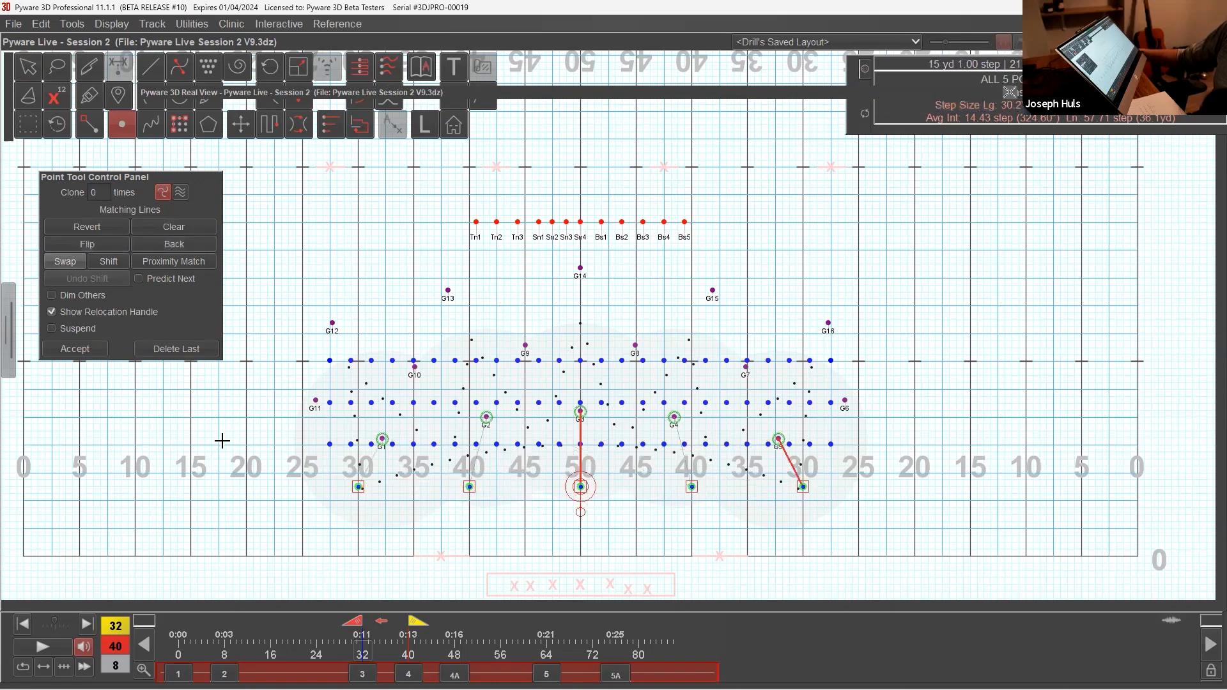
{"action": "left_click", "coordinate": [74, 349]}
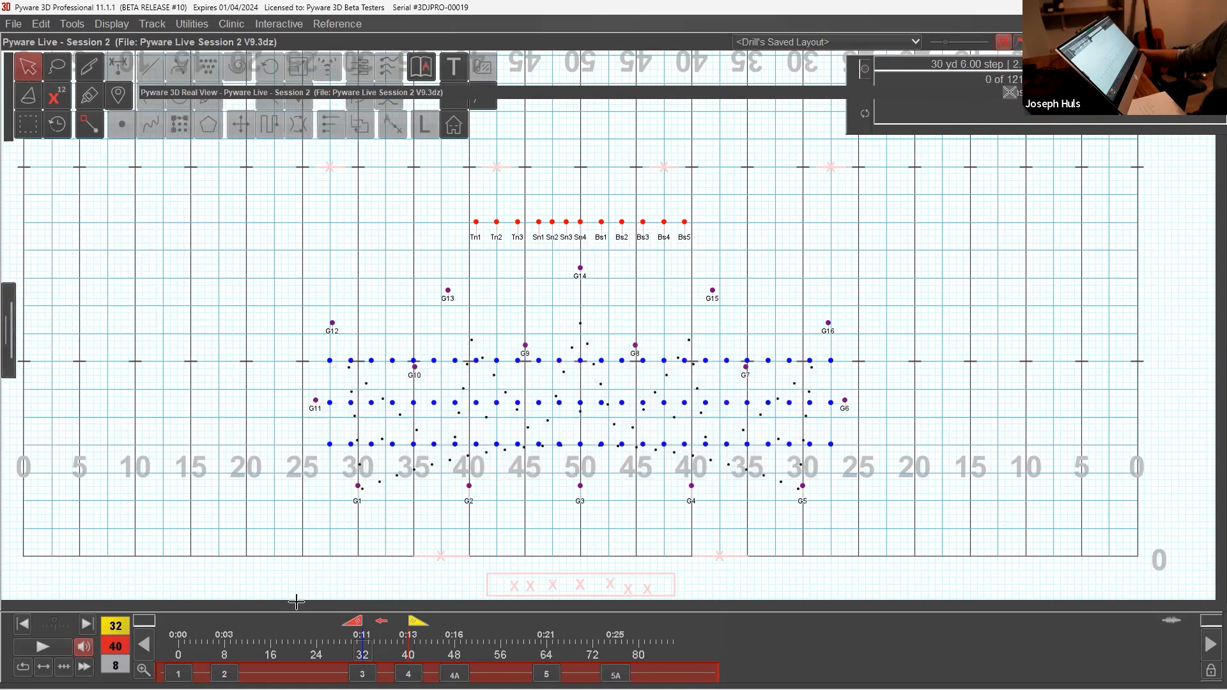
Step: Play the transition from count 32 to 40 in the 3D Real View to check the front guard's move, and collapse the view
{"action": "key", "text": "space"}
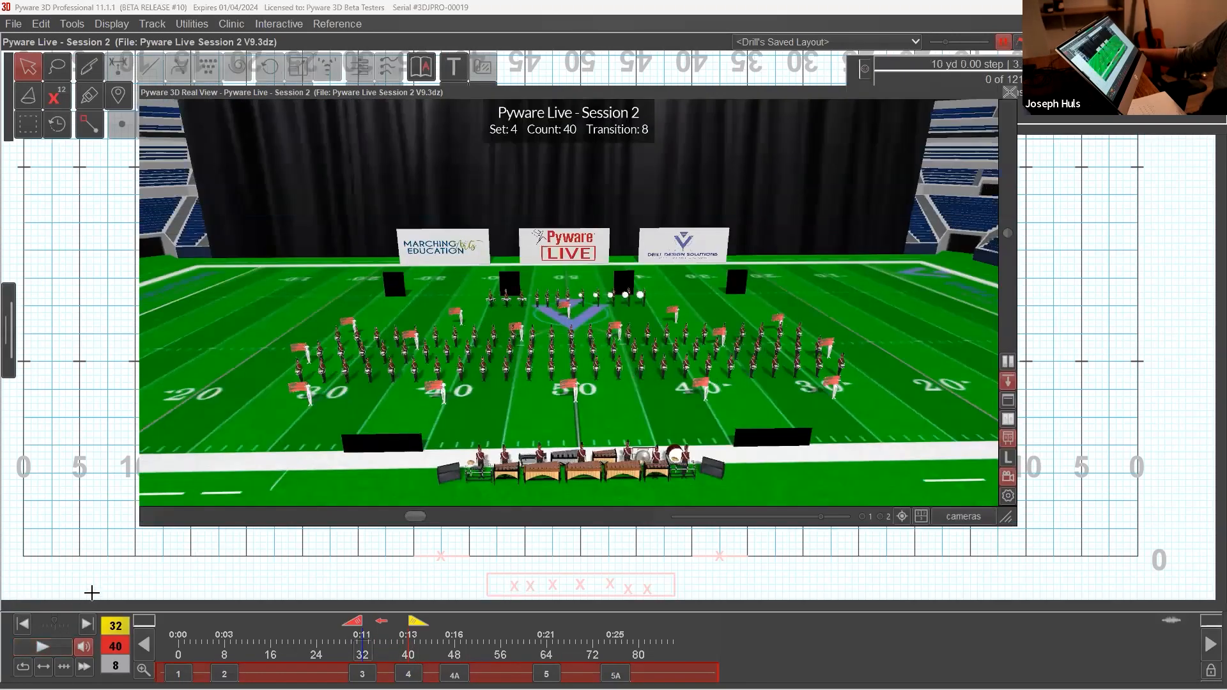
{"action": "left_click", "coordinate": [40, 649]}
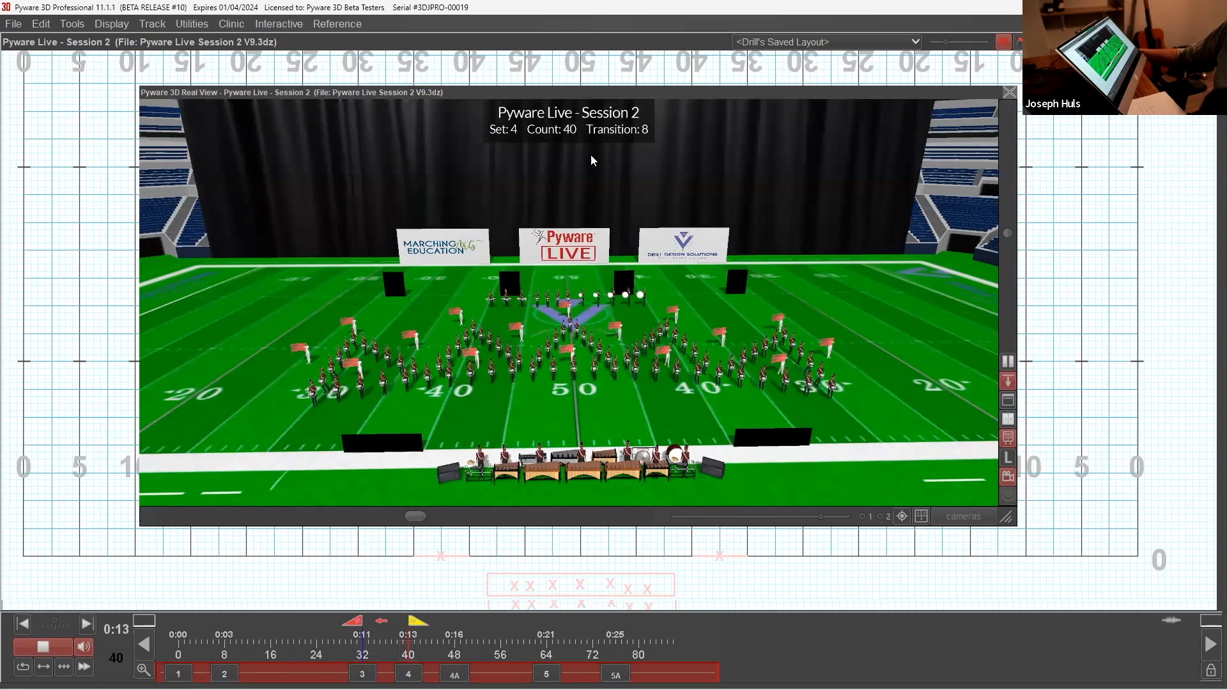
{"action": "double_click", "coordinate": [574, 92]}
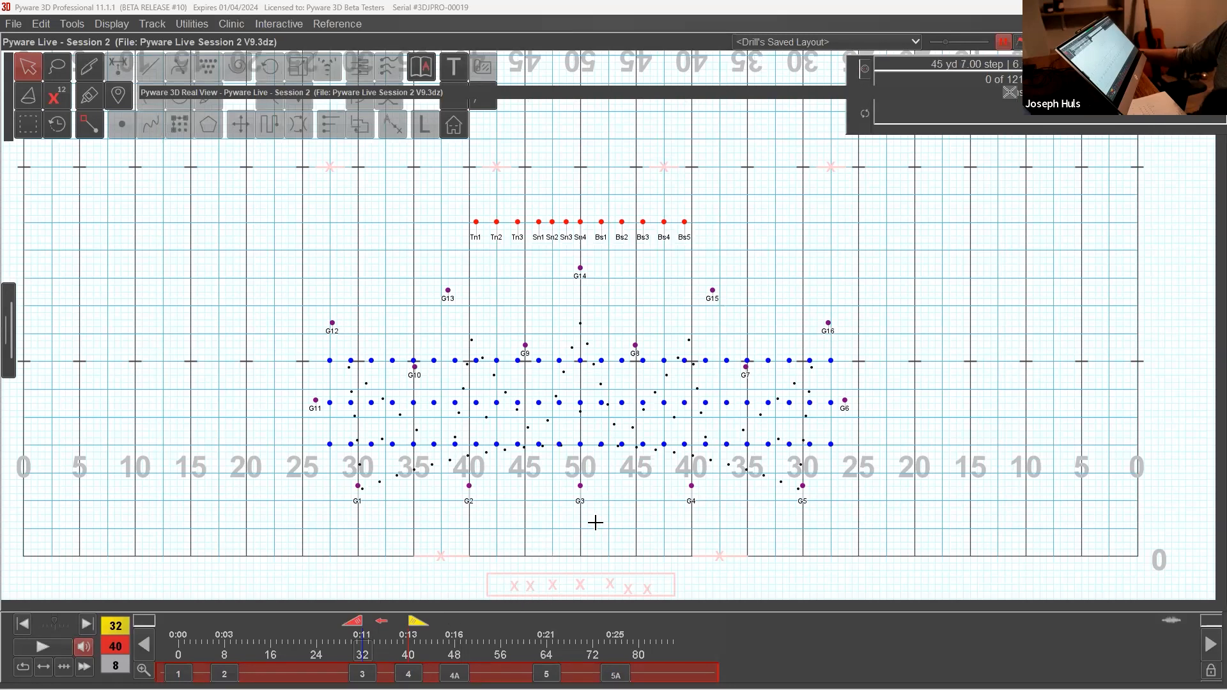
{"action": "left_click", "coordinate": [90, 124]}
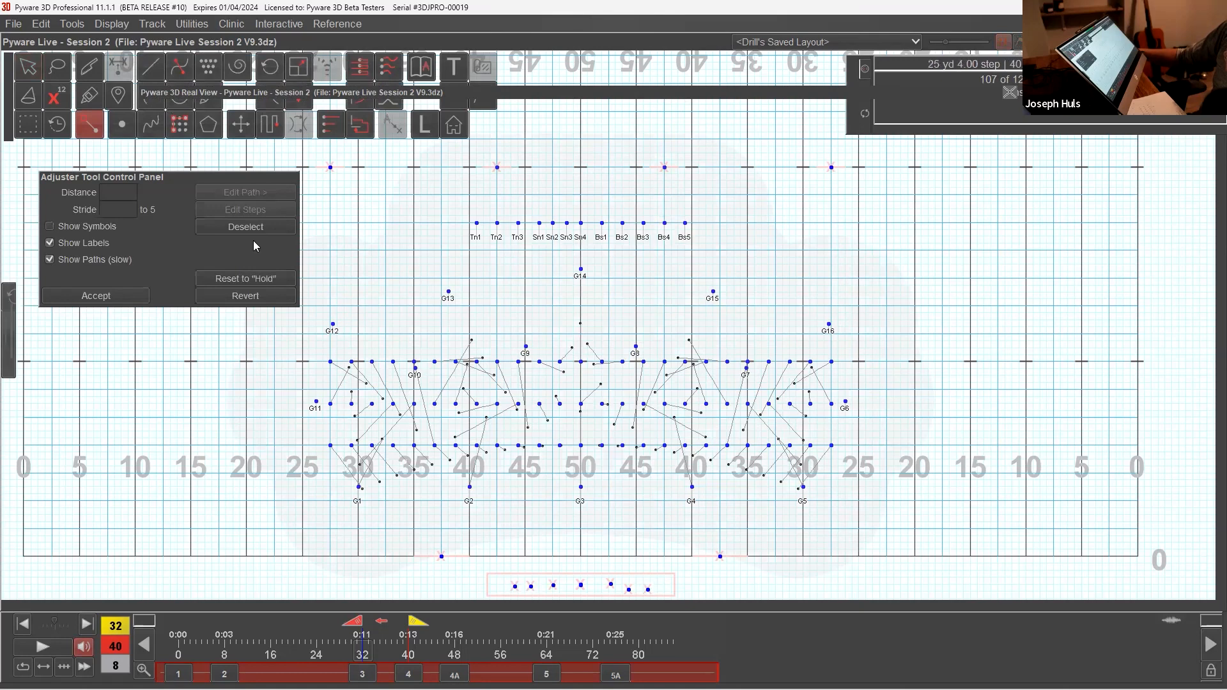
{"action": "left_click", "coordinate": [580, 487]}
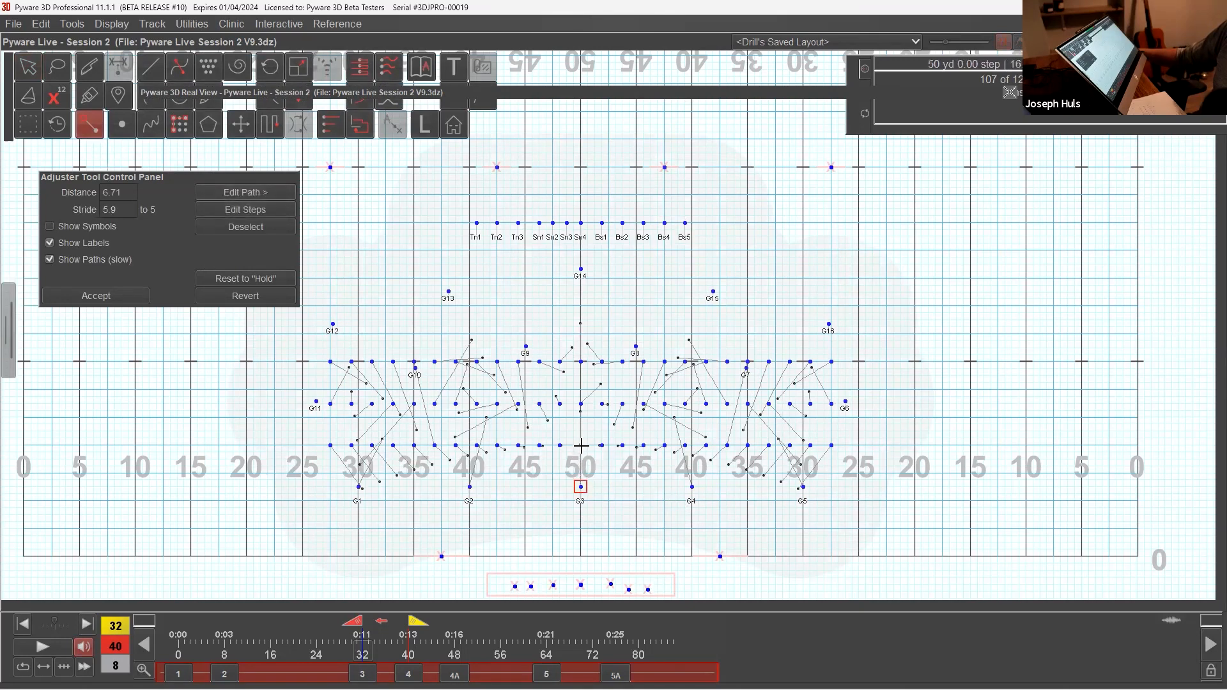
{"action": "left_click", "coordinate": [278, 193]}
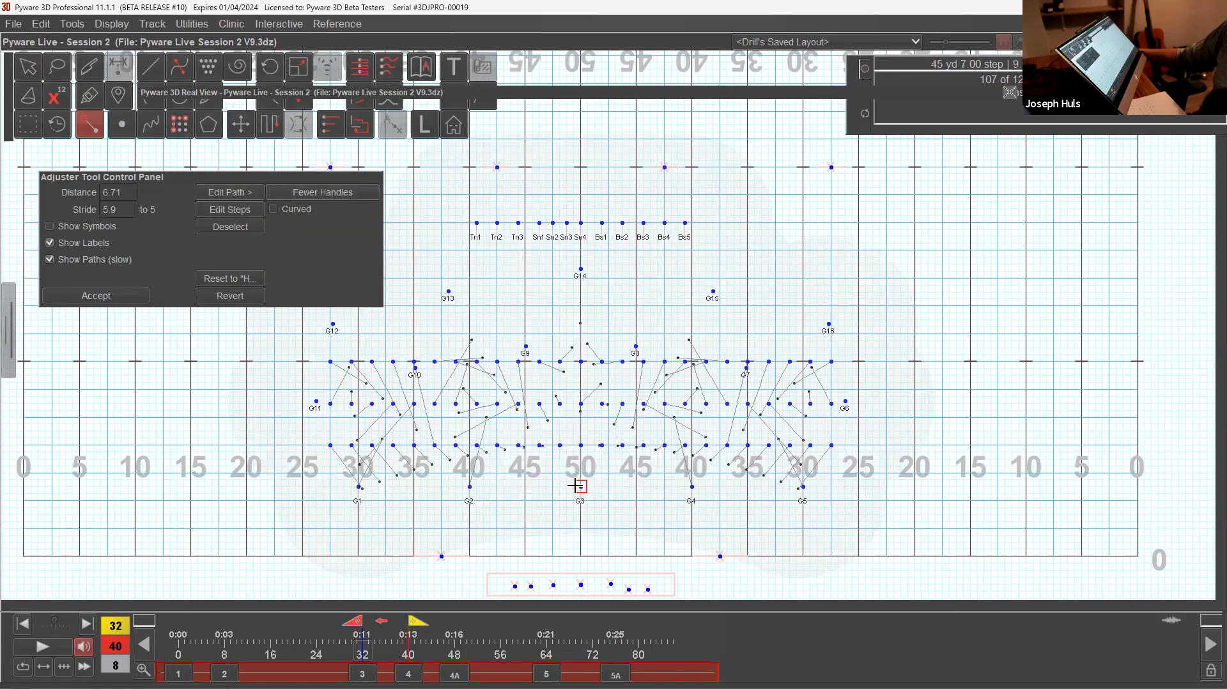
{"action": "left_click", "coordinate": [351, 200]}
{"action": "left_click", "coordinate": [27, 66]}
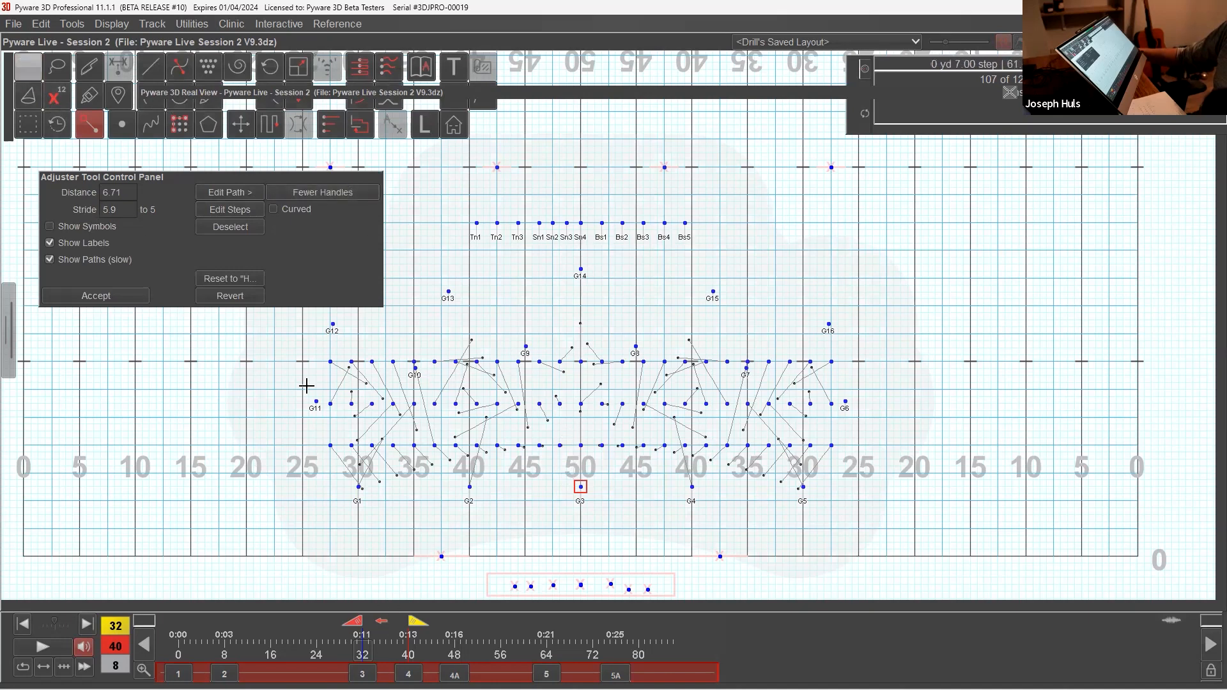
Step: Switch the anchor to count 32, make G3's path curved with fewer handles, bow it slightly off the 50 toward G4's side, and accept
{"action": "left_click", "coordinate": [380, 622]}
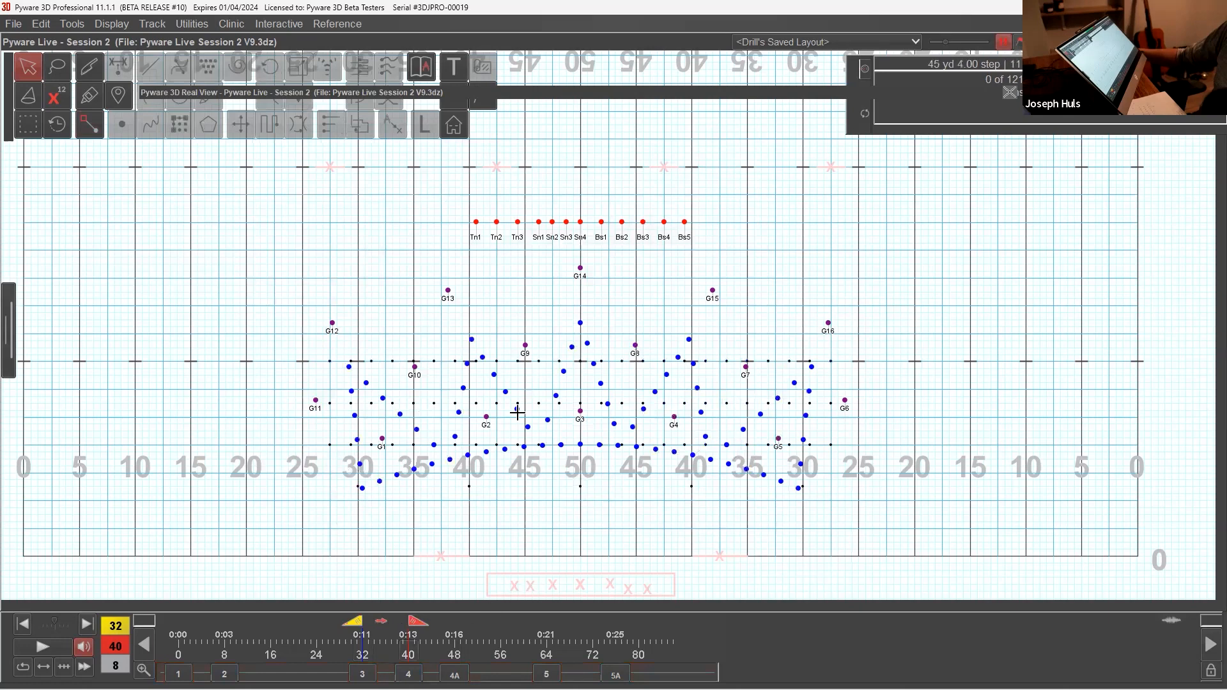
{"action": "left_click", "coordinate": [29, 68]}
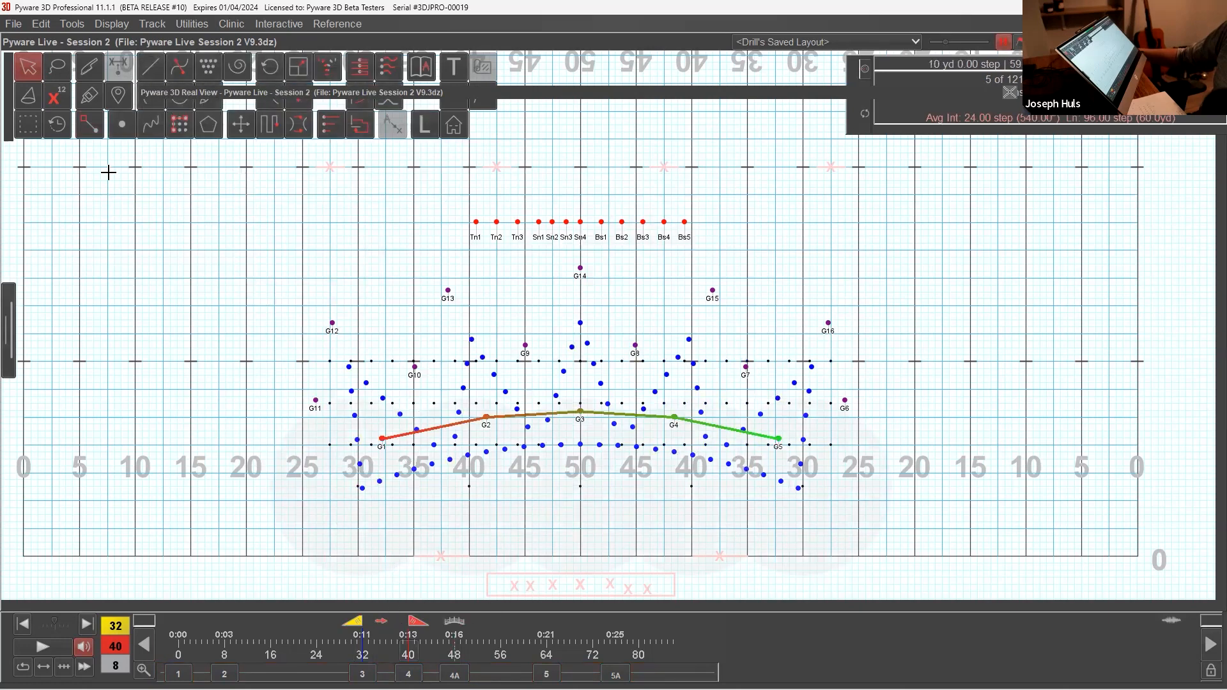
{"action": "left_click", "coordinate": [90, 125]}
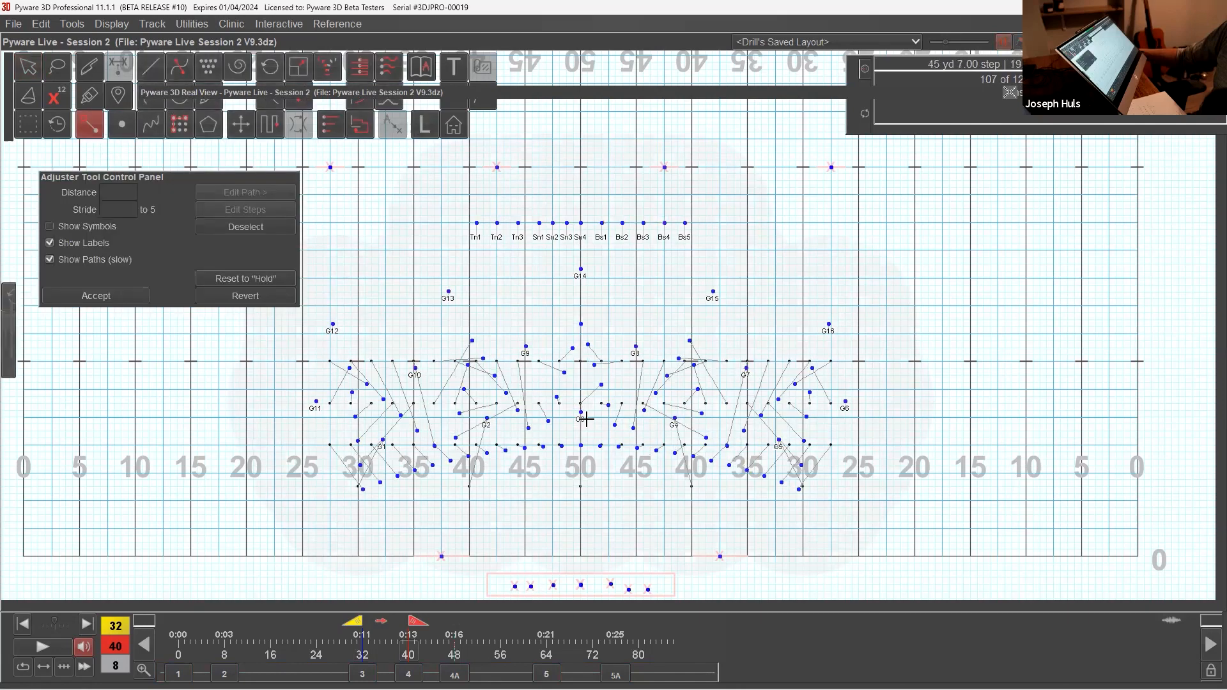
{"action": "left_click", "coordinate": [579, 413]}
{"action": "left_click", "coordinate": [243, 192]}
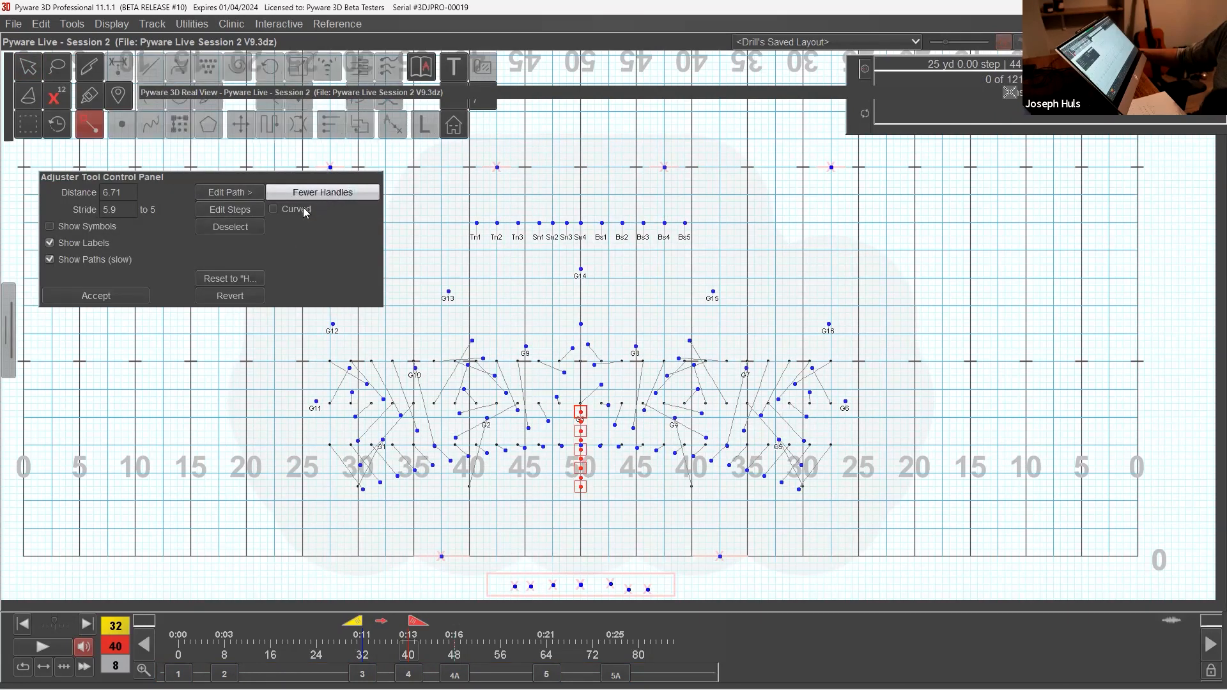
{"action": "left_click", "coordinate": [305, 210]}
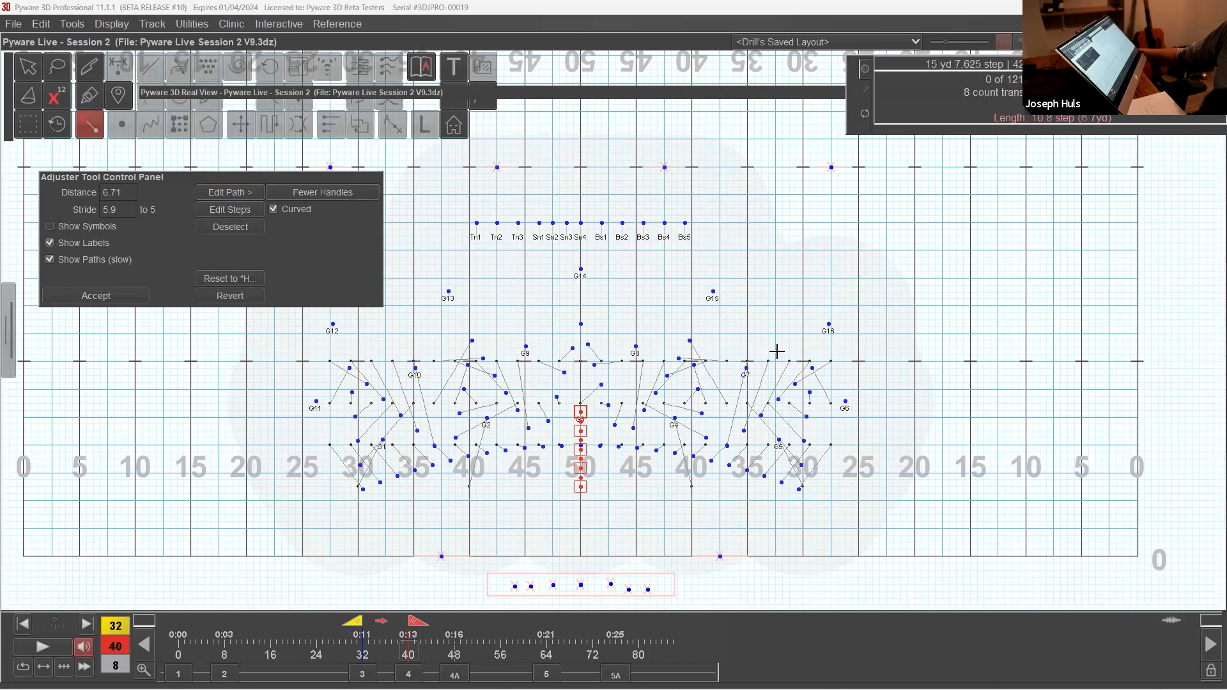
{"action": "mouse_move", "coordinate": [583, 432]}
{"action": "left_mouse_down"}
{"action": "mouse_move", "coordinate": [587, 475]}
{"action": "mouse_move", "coordinate": [597, 450]}
{"action": "left_mouse_up"}
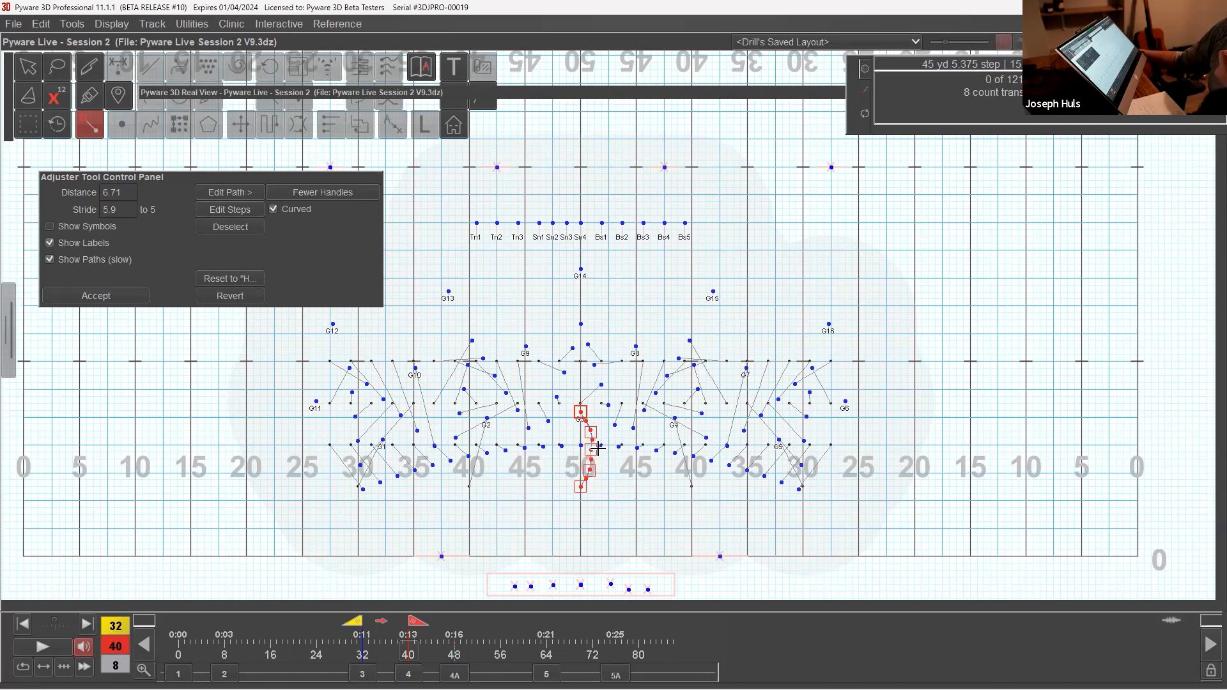
{"action": "left_click", "coordinate": [96, 296]}
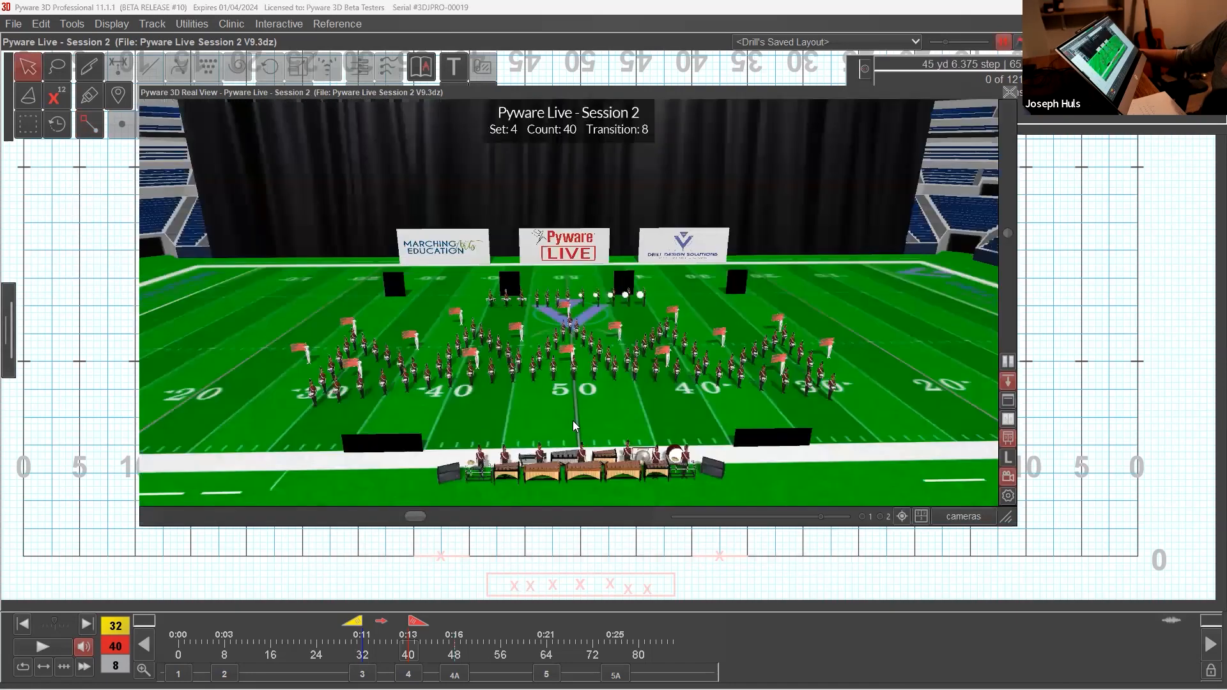
Step: Play G3's curved path in the 3D Real View from a higher angle and collapse the view
{"action": "left_click_drag", "start_coordinate": [481, 444], "coordinate": [473, 491]}
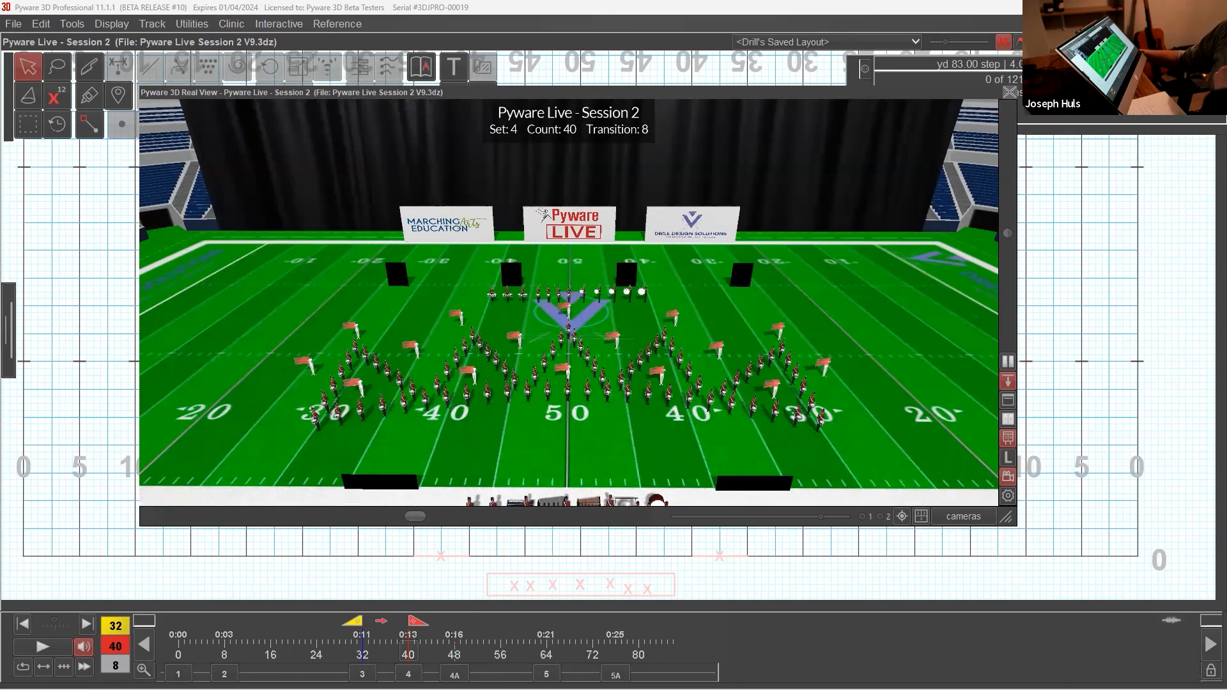
{"action": "left_click", "coordinate": [46, 649]}
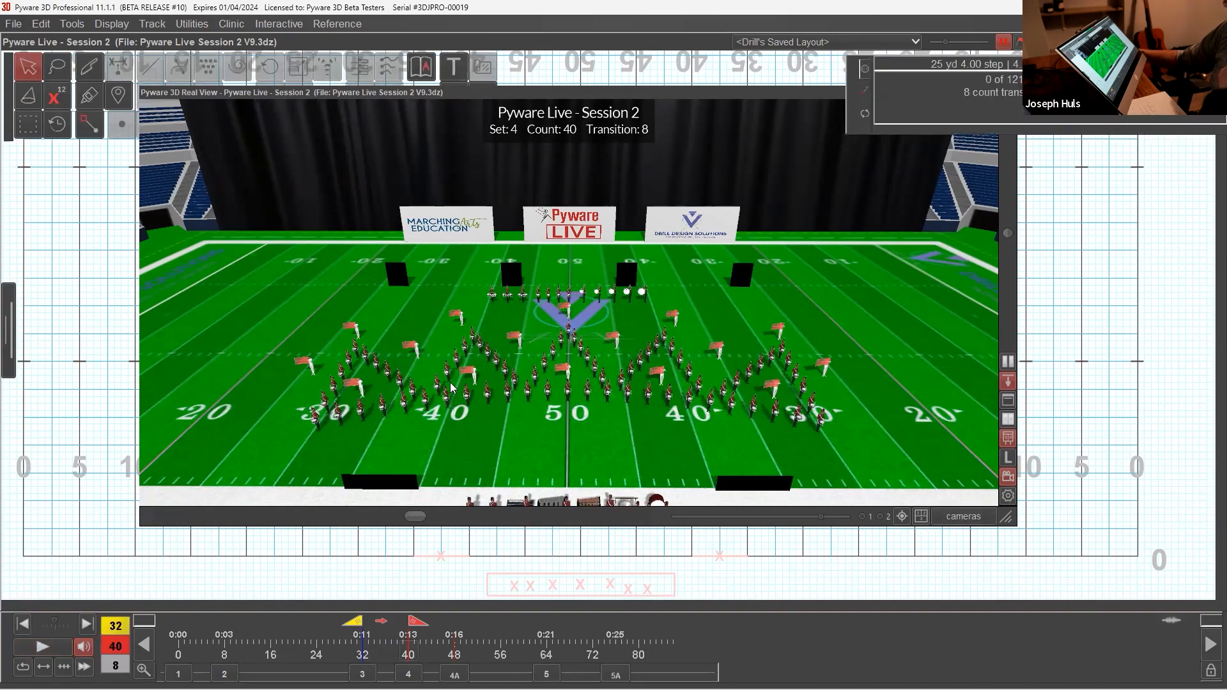
{"action": "double_click", "coordinate": [536, 94]}
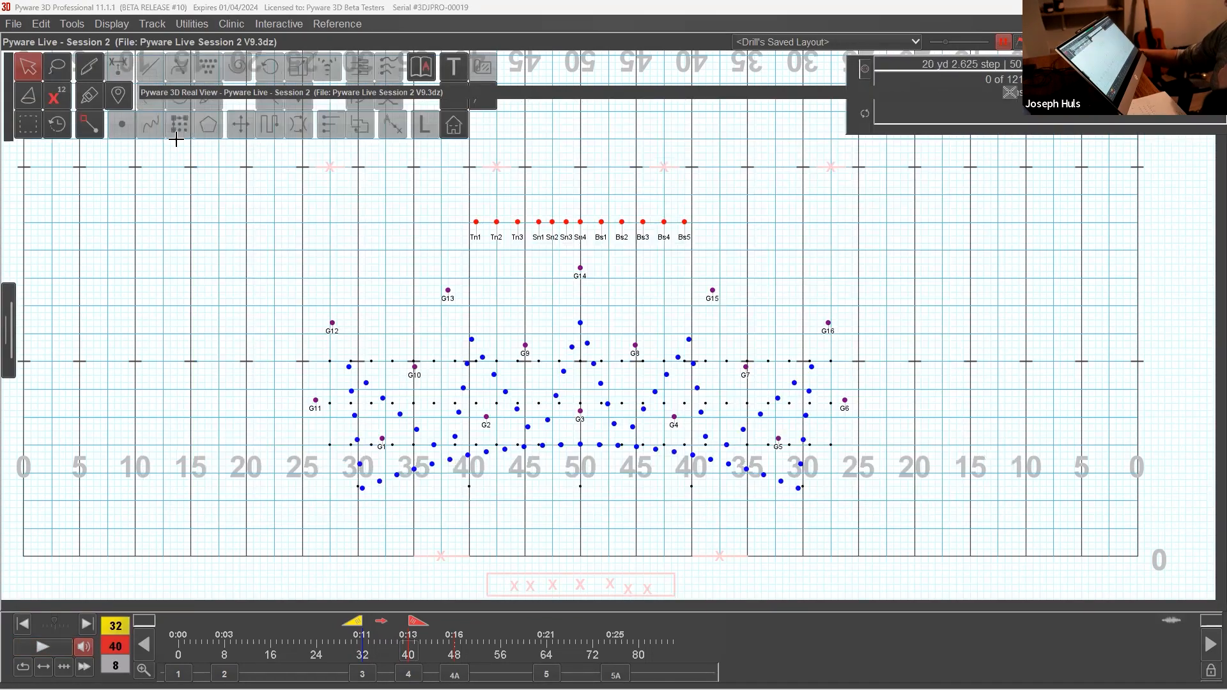
Step: With the Adjuster, make G2's path curved with fewer handles and bow its middle inward toward the 50
{"action": "left_click", "coordinate": [92, 130]}
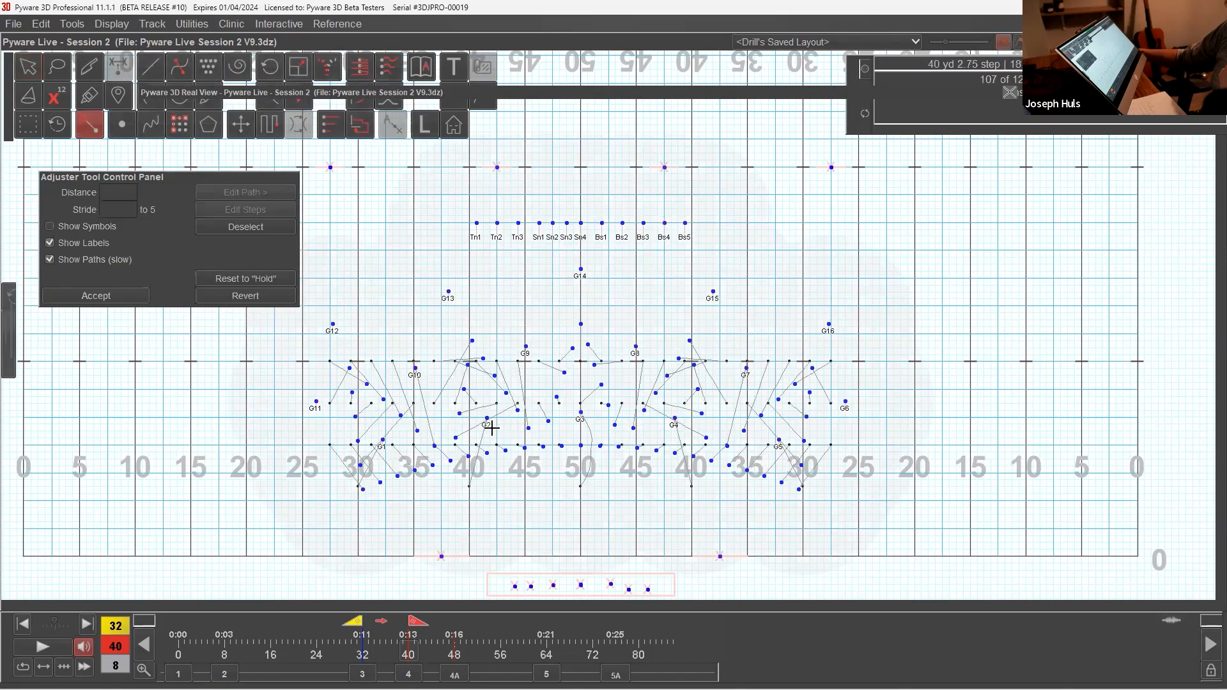
{"action": "left_click", "coordinate": [484, 417]}
{"action": "left_click", "coordinate": [276, 190]}
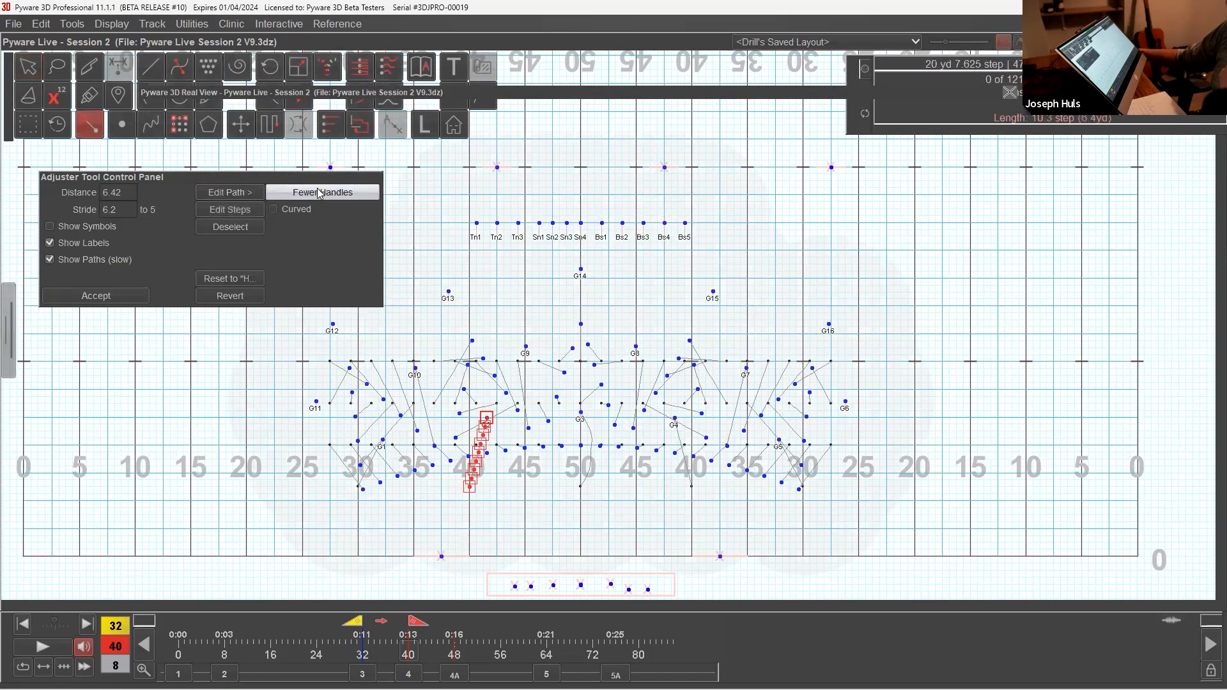
{"action": "left_click", "coordinate": [295, 211]}
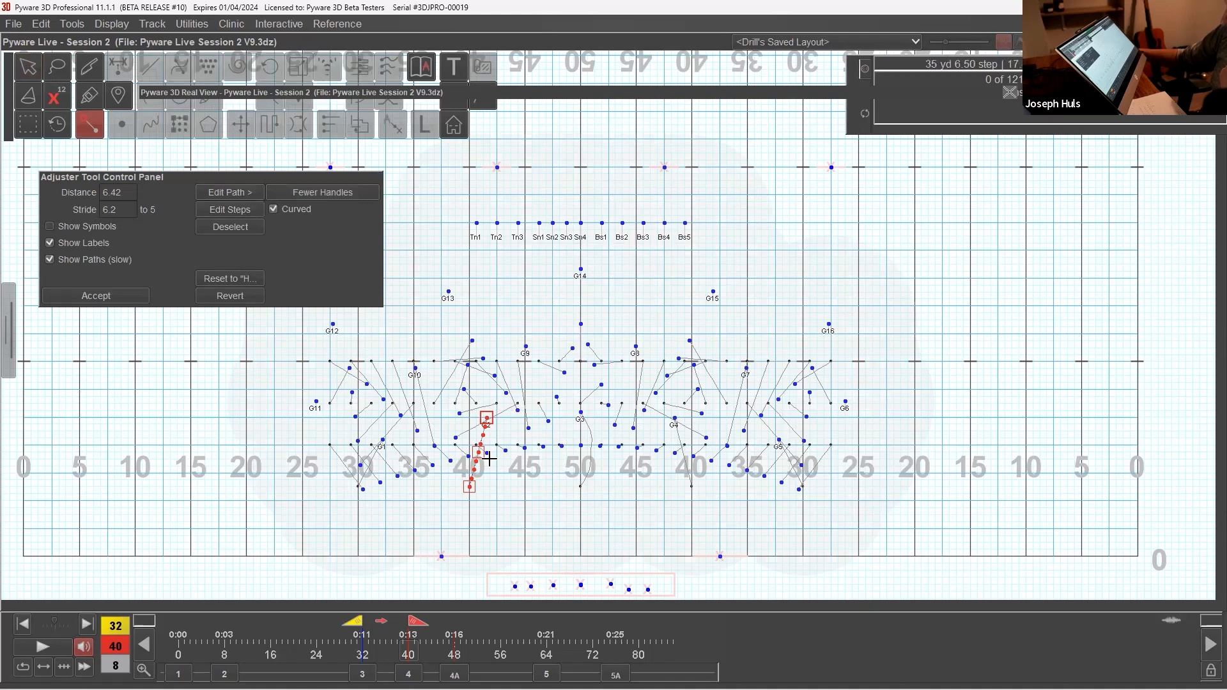
{"action": "left_click_drag", "start_coordinate": [478, 452], "coordinate": [493, 461]}
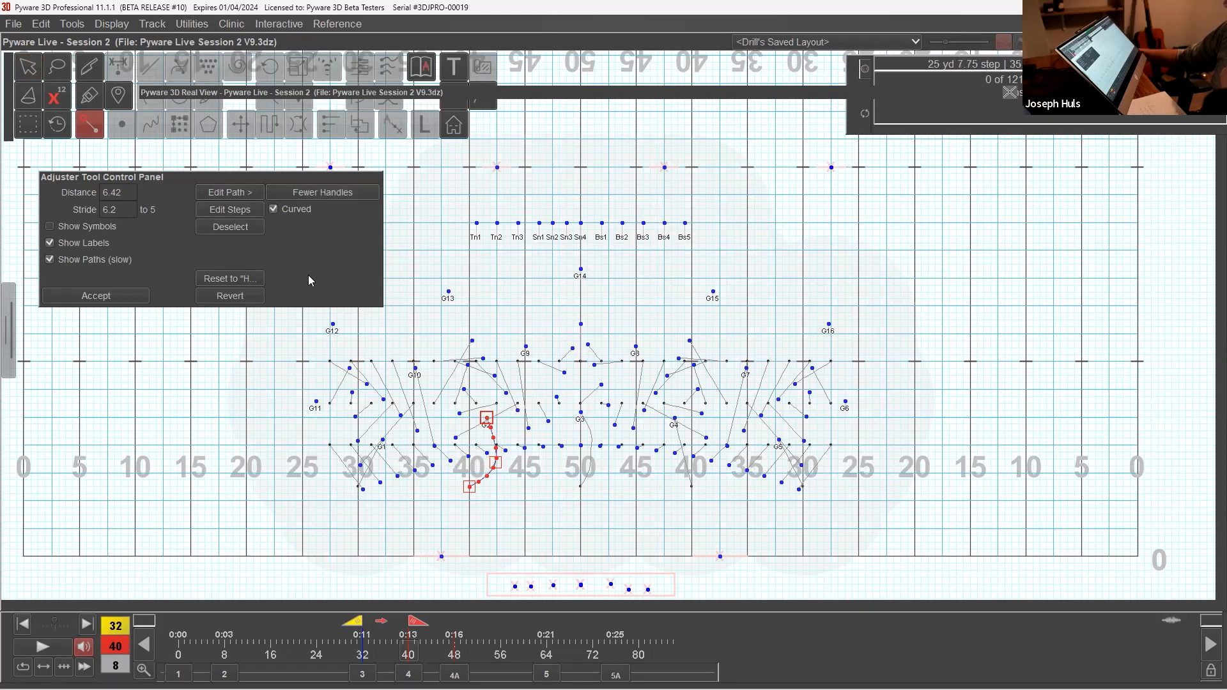
{"action": "left_click", "coordinate": [487, 418]}
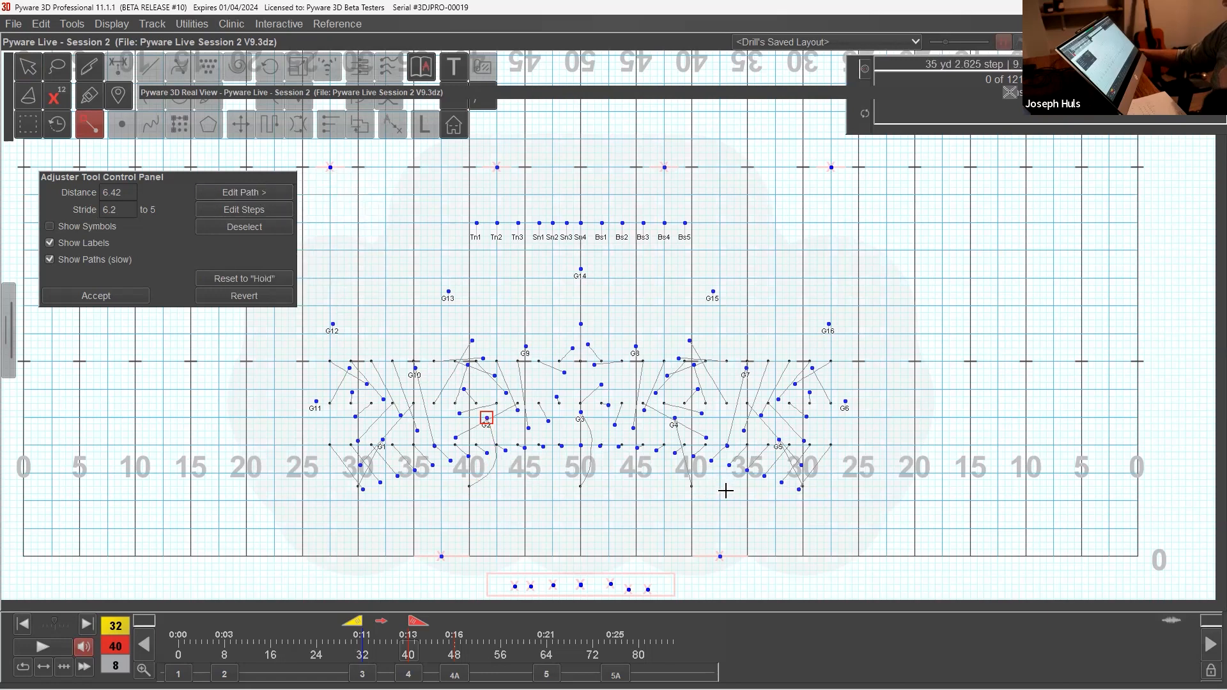
Step: Bow the middle of G4's curved path inward toward the 50 to mirror G2's path, and accept the adjustments
{"action": "left_click", "coordinate": [245, 192]}
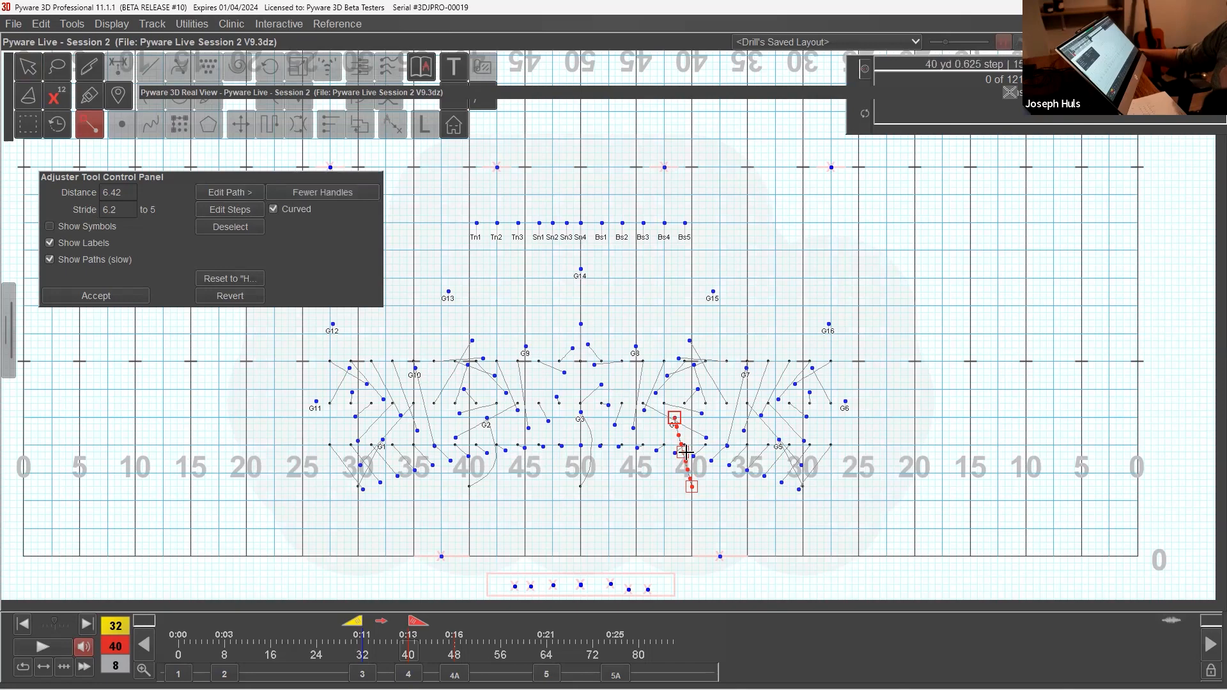
{"action": "left_click_drag", "start_coordinate": [683, 451], "coordinate": [664, 455]}
{"action": "key", "text": "Return"}
Step: Play the guard's curved paths in the 3D Real View, examine them from different angles, and collapse the view
{"action": "left_click", "coordinate": [547, 94]}
{"action": "left_click_drag", "start_coordinate": [604, 311], "coordinate": [608, 403]}
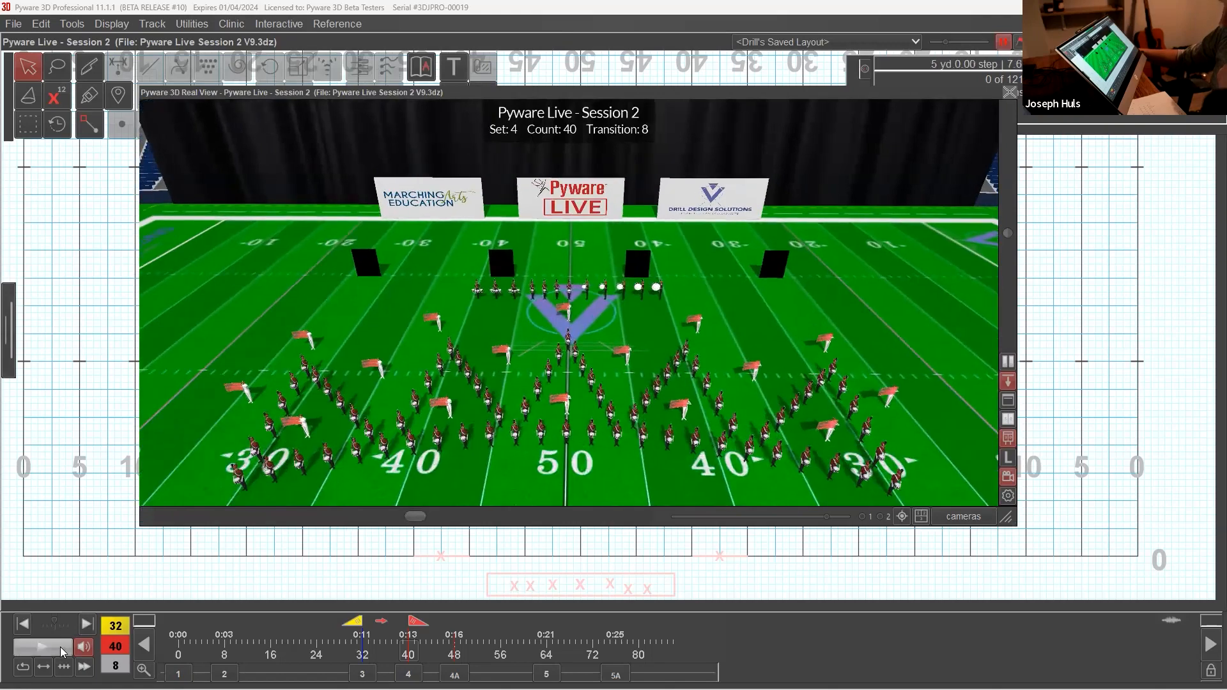
{"action": "left_click", "coordinate": [60, 647]}
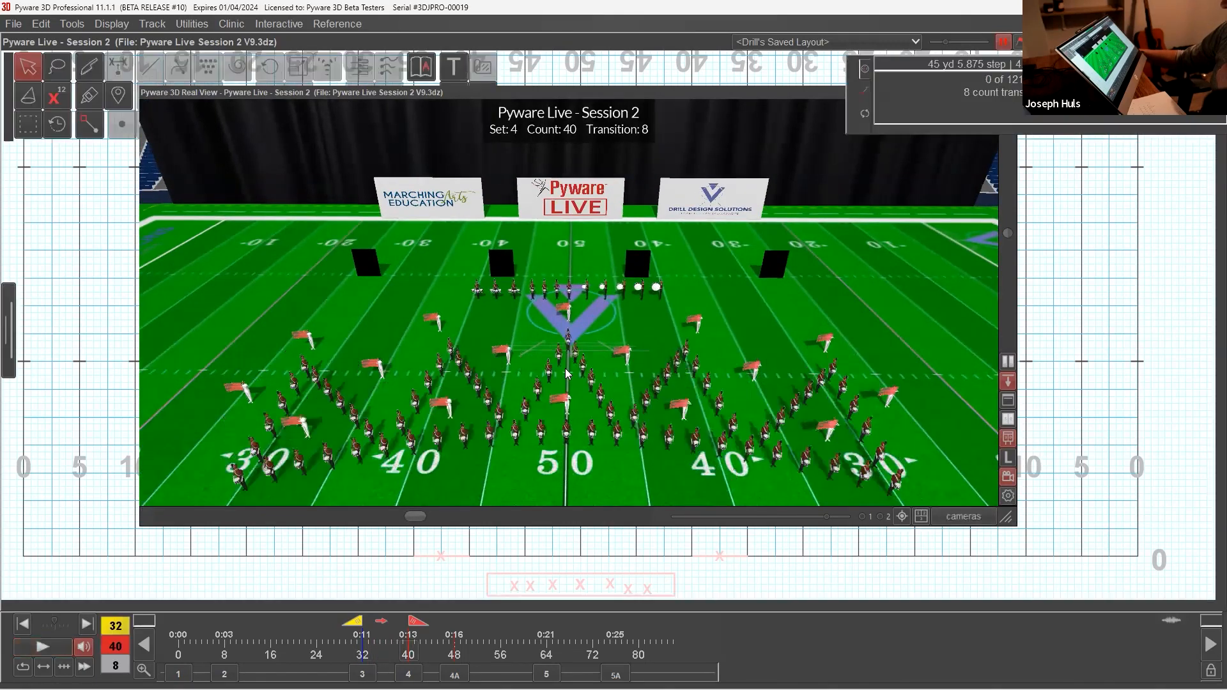
{"action": "mouse_move", "coordinate": [591, 355]}
{"action": "left_mouse_down"}
{"action": "mouse_move", "coordinate": [441, 348]}
{"action": "mouse_move", "coordinate": [639, 358]}
{"action": "mouse_move", "coordinate": [608, 364]}
{"action": "left_mouse_up"}
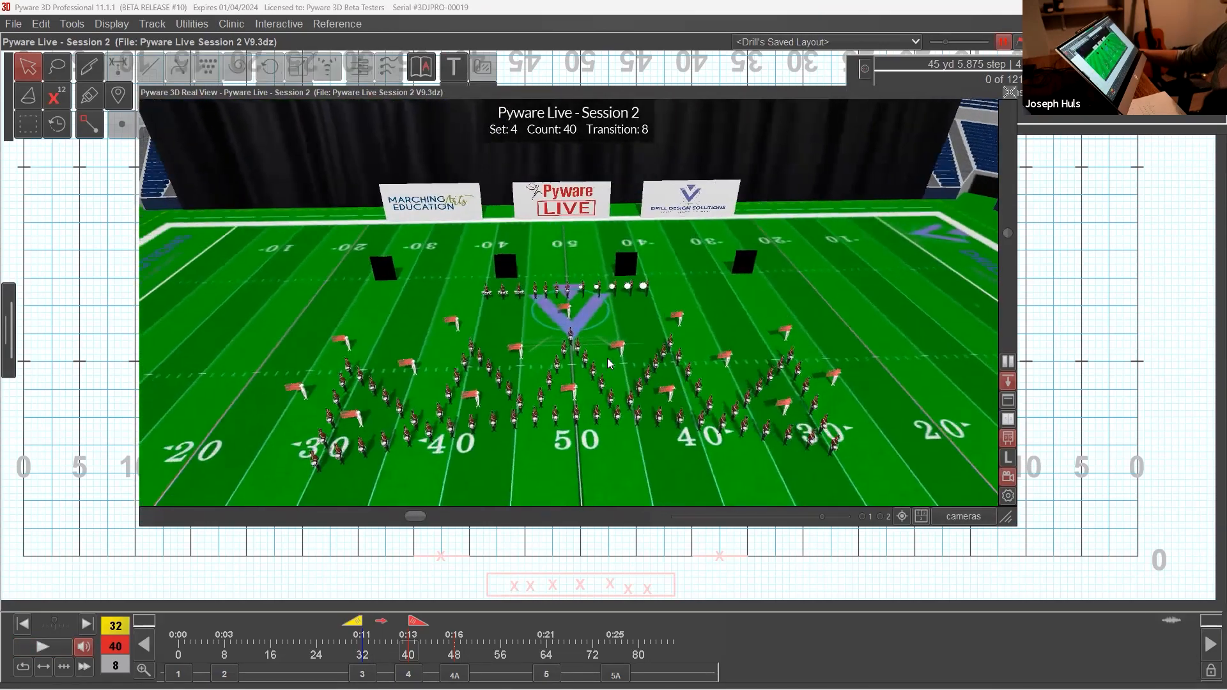
{"action": "double_click", "coordinate": [531, 93]}
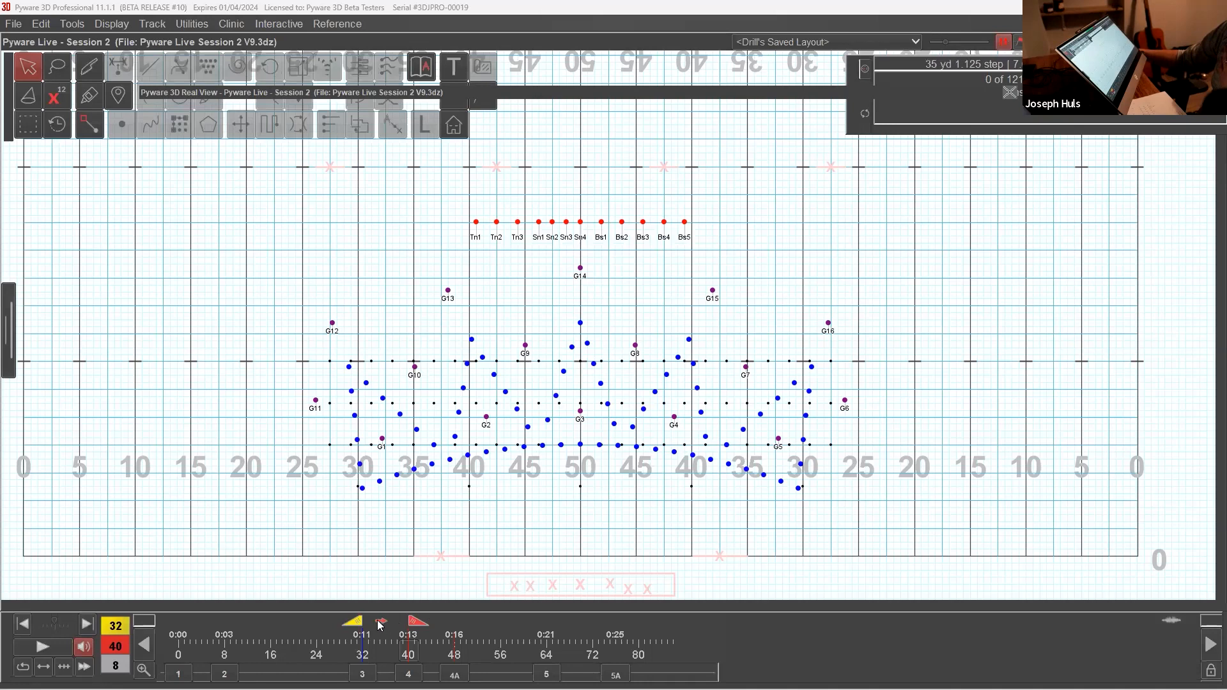
Step: At count 32, regroup the back guard into G9–G14 and G6–G8, G15, G16 with Glue, and move the collapsed Real View off the tools
{"action": "left_click", "coordinate": [382, 623]}
{"action": "left_click", "coordinate": [580, 269]}
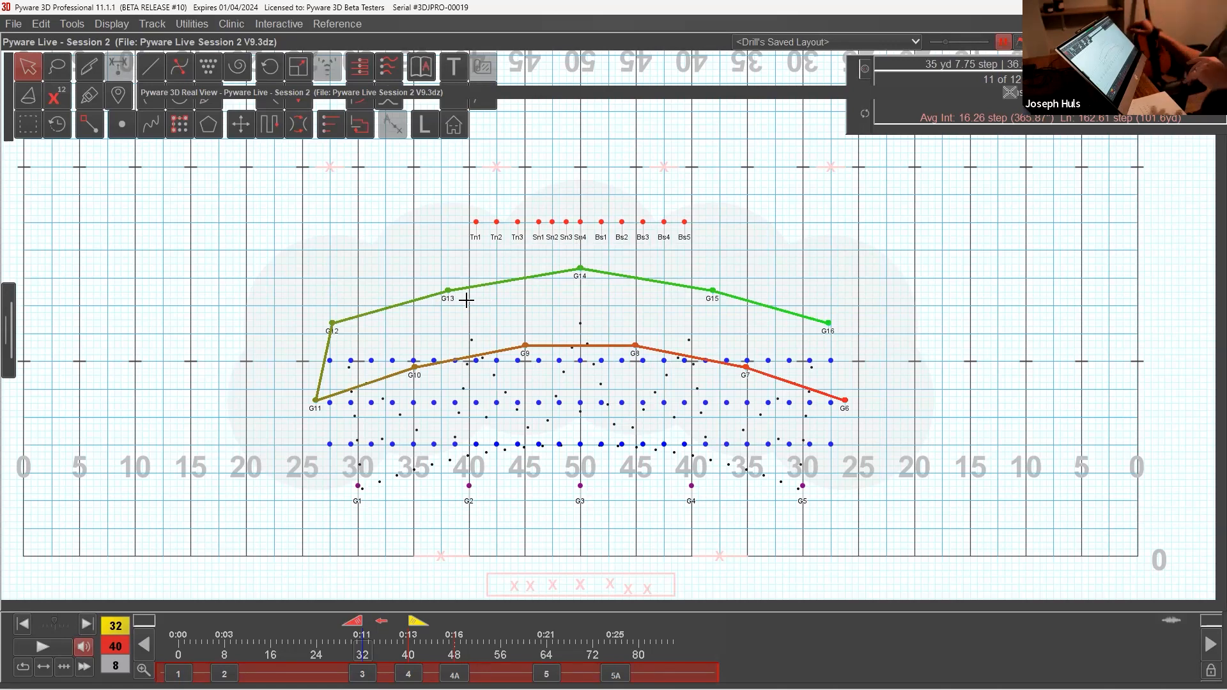
{"action": "left_click", "coordinate": [89, 66]}
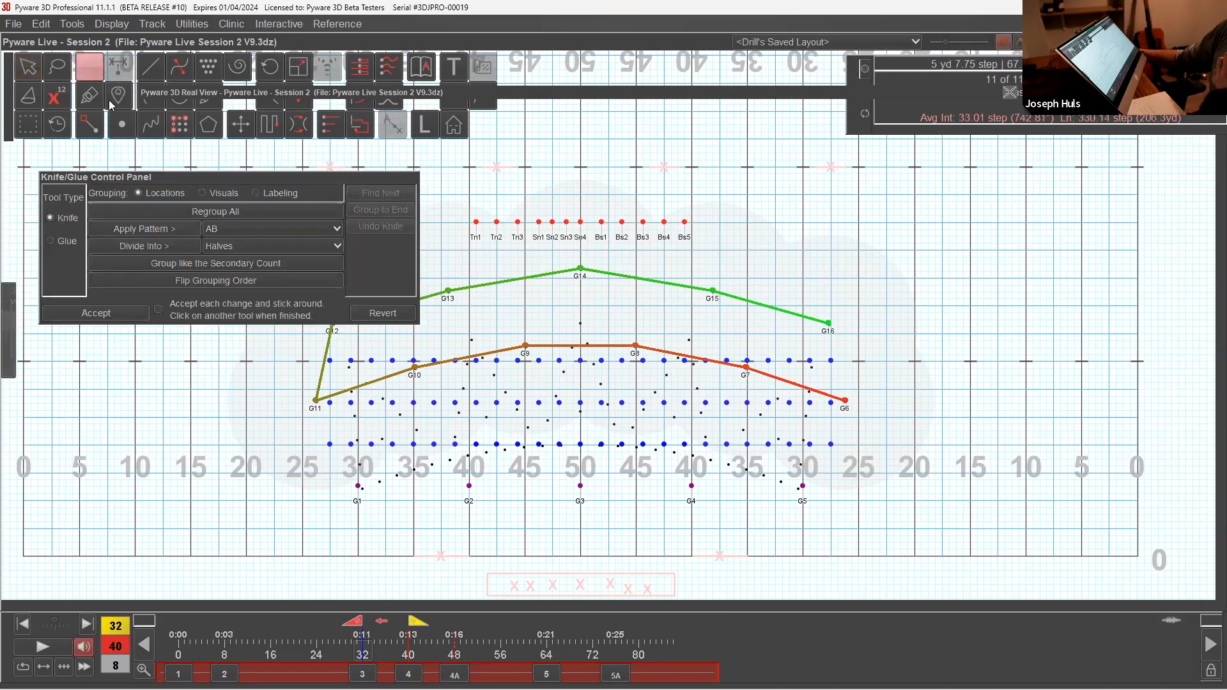
{"action": "left_click", "coordinate": [198, 211]}
{"action": "left_click_drag", "start_coordinate": [379, 180], "coordinate": [363, 70]}
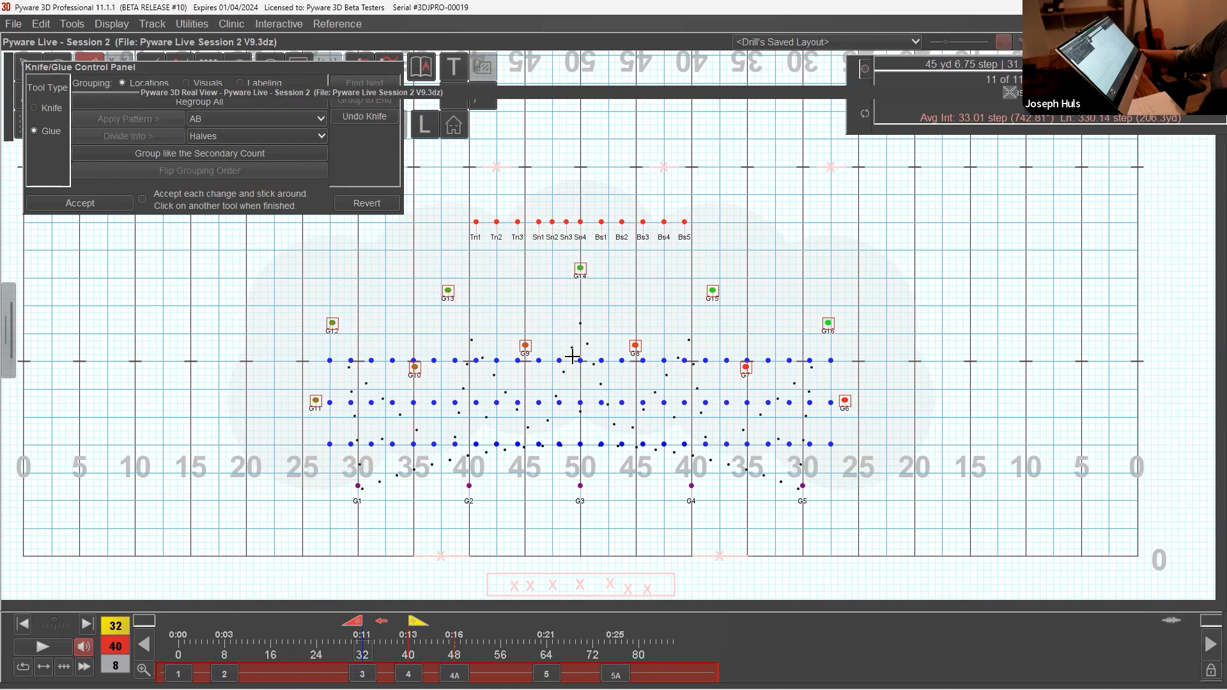
{"action": "mouse_move", "coordinate": [330, 358]}
{"action": "left_mouse_down"}
{"action": "mouse_move", "coordinate": [333, 323]}
{"action": "mouse_move", "coordinate": [414, 367]}
{"action": "mouse_move", "coordinate": [447, 289]}
{"action": "mouse_move", "coordinate": [528, 346]}
{"action": "mouse_move", "coordinate": [580, 269]}
{"action": "left_mouse_up"}
{"action": "mouse_move", "coordinate": [844, 399]}
{"action": "left_mouse_down"}
{"action": "mouse_move", "coordinate": [829, 323]}
{"action": "mouse_move", "coordinate": [737, 362]}
{"action": "mouse_move", "coordinate": [678, 314]}
{"action": "mouse_move", "coordinate": [610, 332]}
{"action": "left_mouse_up"}
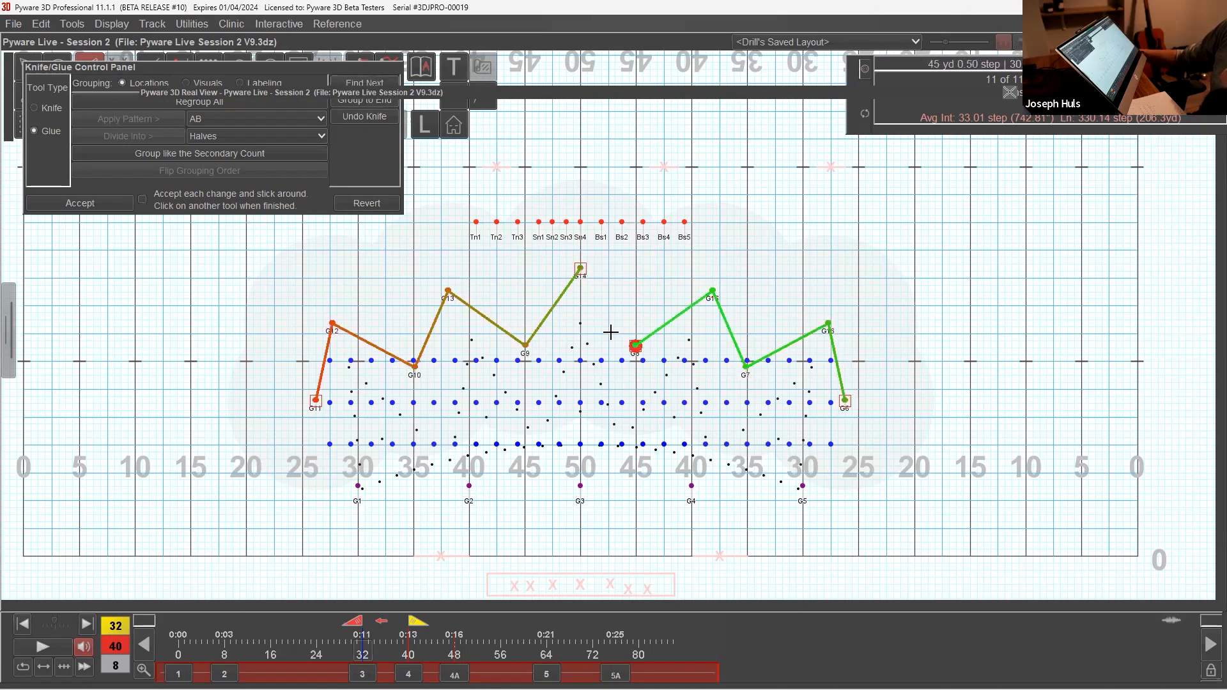
{"action": "left_click", "coordinate": [132, 199]}
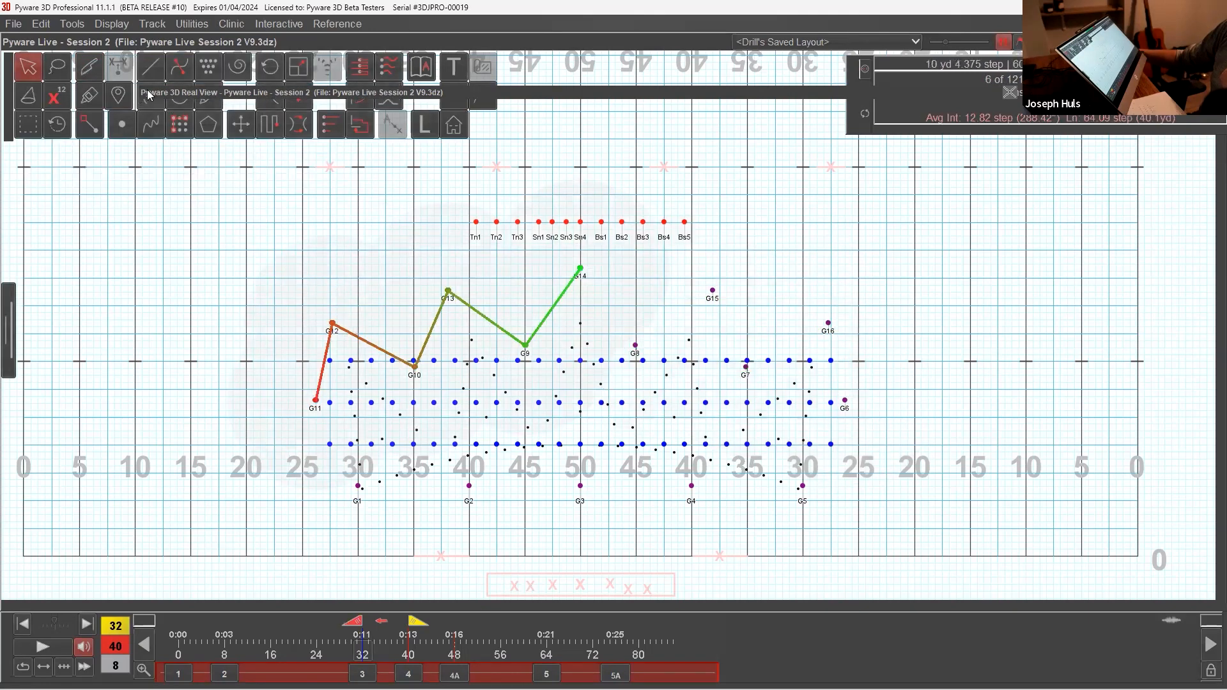
{"action": "left_click_drag", "start_coordinate": [182, 94], "coordinate": [252, 172]}
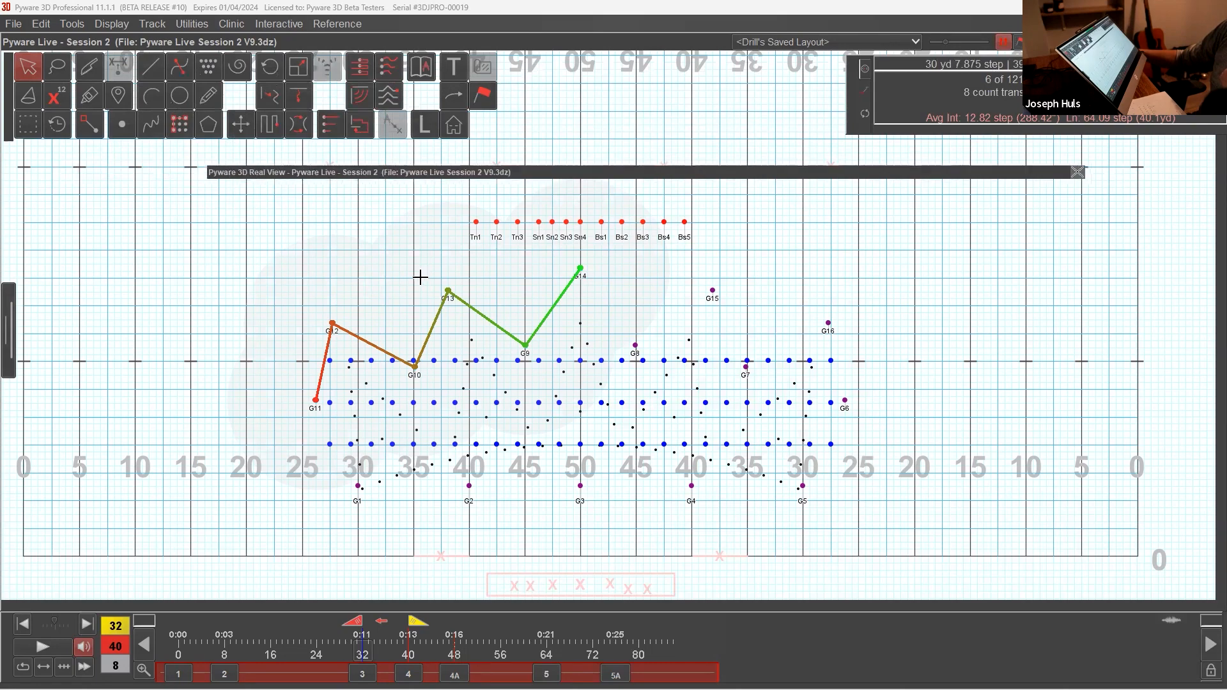
{"action": "left_click_drag", "start_coordinate": [693, 276], "coordinate": [760, 317]}
{"action": "left_click_drag", "start_coordinate": [552, 258], "coordinate": [624, 294]}
{"action": "left_click_drag", "start_coordinate": [672, 271], "coordinate": [742, 316]}
{"action": "mouse_move", "coordinate": [563, 255]}
{"action": "left_mouse_down"}
{"action": "mouse_move", "coordinate": [622, 292]}
{"action": "mouse_move", "coordinate": [754, 313]}
{"action": "left_mouse_up"}
{"action": "left_click_drag", "start_coordinate": [572, 262], "coordinate": [622, 303]}
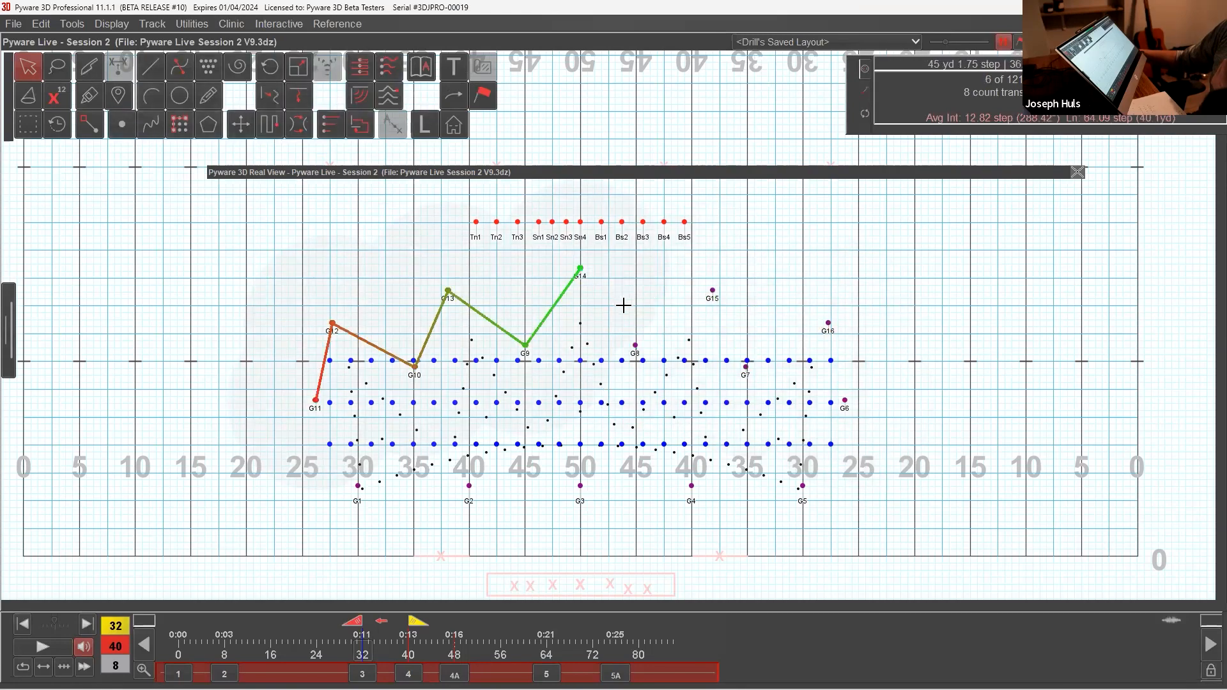
Step: Place G9–G14 on an arc bowed upstage, from about the 22.5-yard line to the 45 on the left half of the field, and accept
{"action": "left_click", "coordinate": [151, 96]}
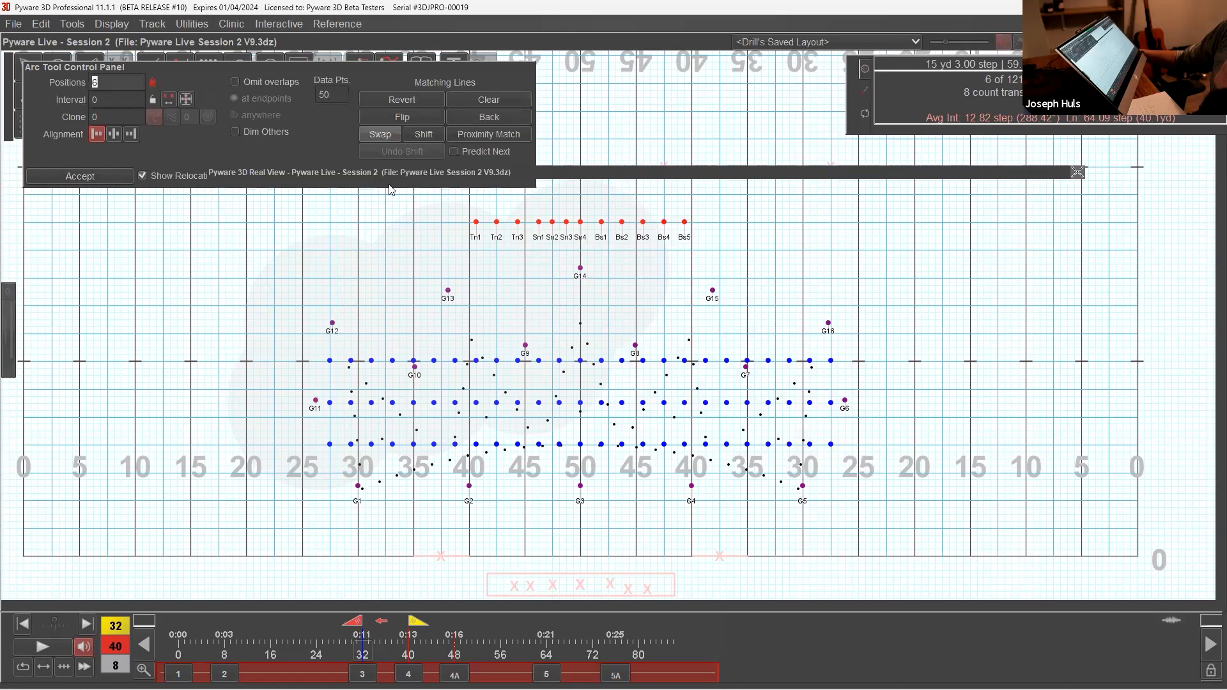
{"action": "left_click", "coordinate": [523, 305]}
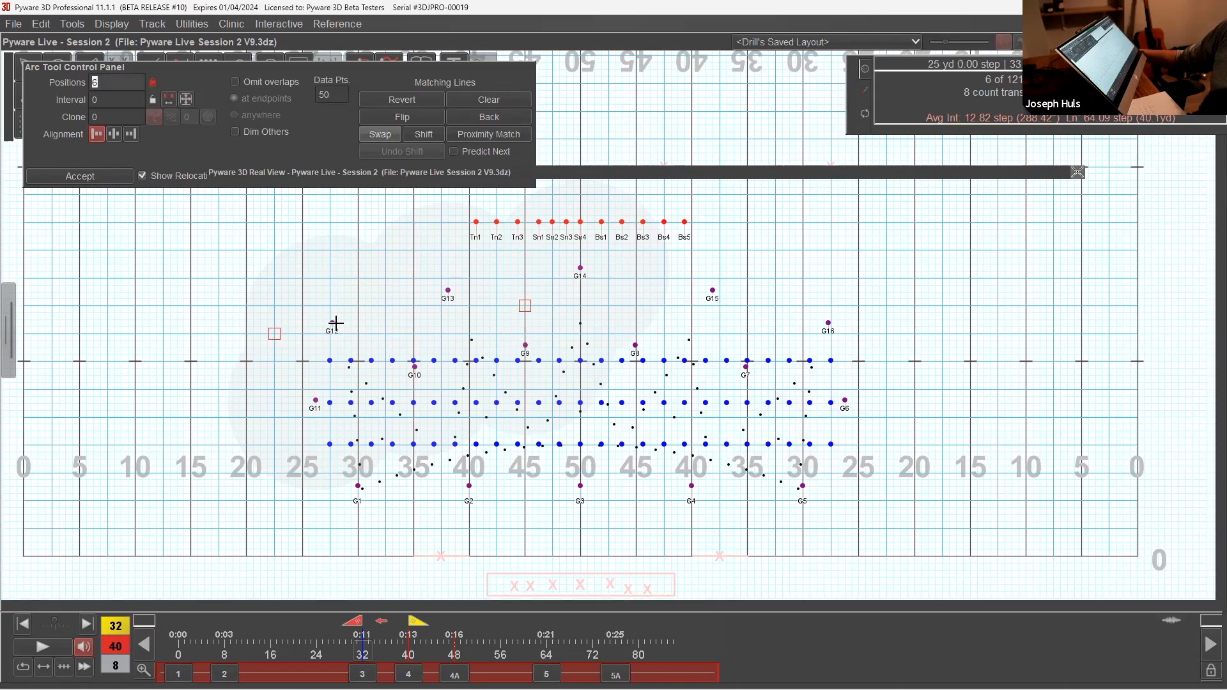
{"action": "left_click_drag", "start_coordinate": [426, 287], "coordinate": [416, 288]}
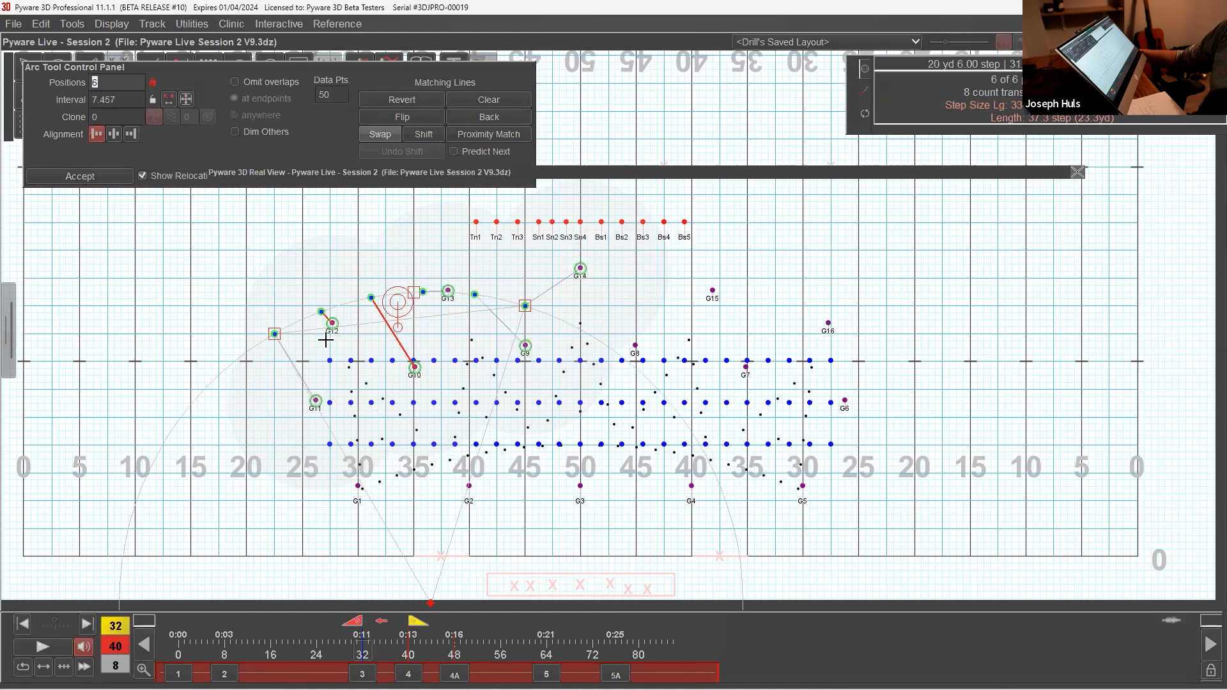
{"action": "left_click", "coordinate": [112, 180]}
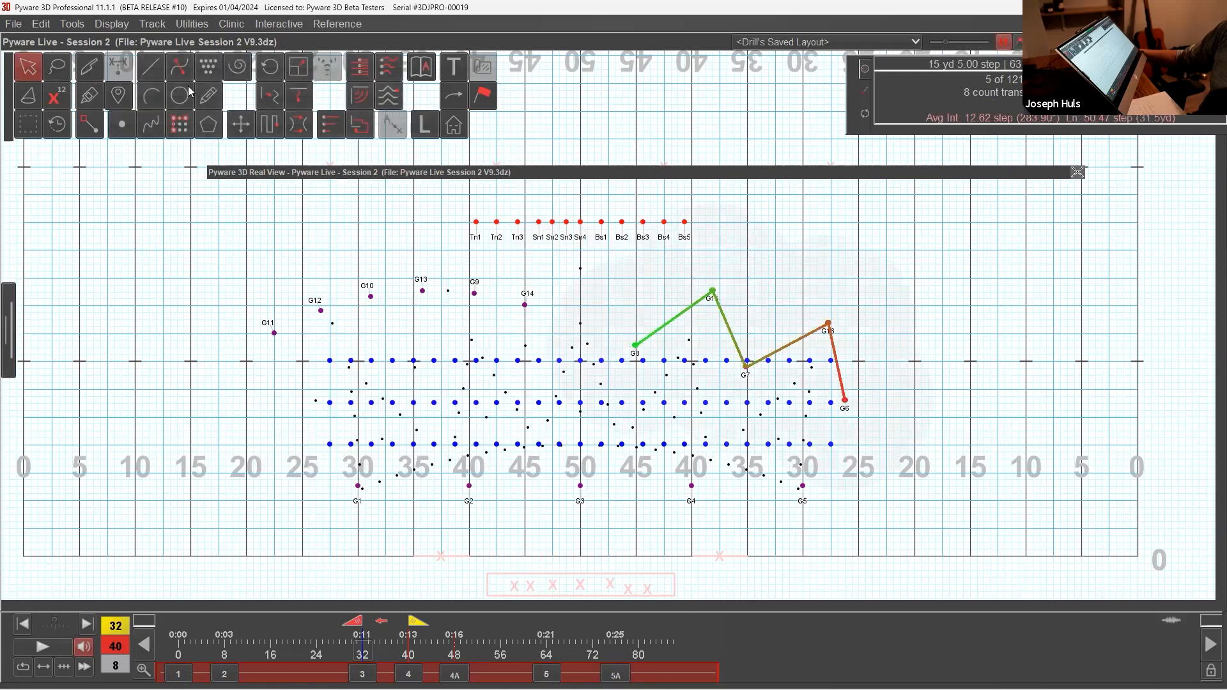
Step: Place the other five back guard on a mirrored arc from the right 45 to about the 22.5-yard line, and collapse the Real View
{"action": "left_click", "coordinate": [152, 96]}
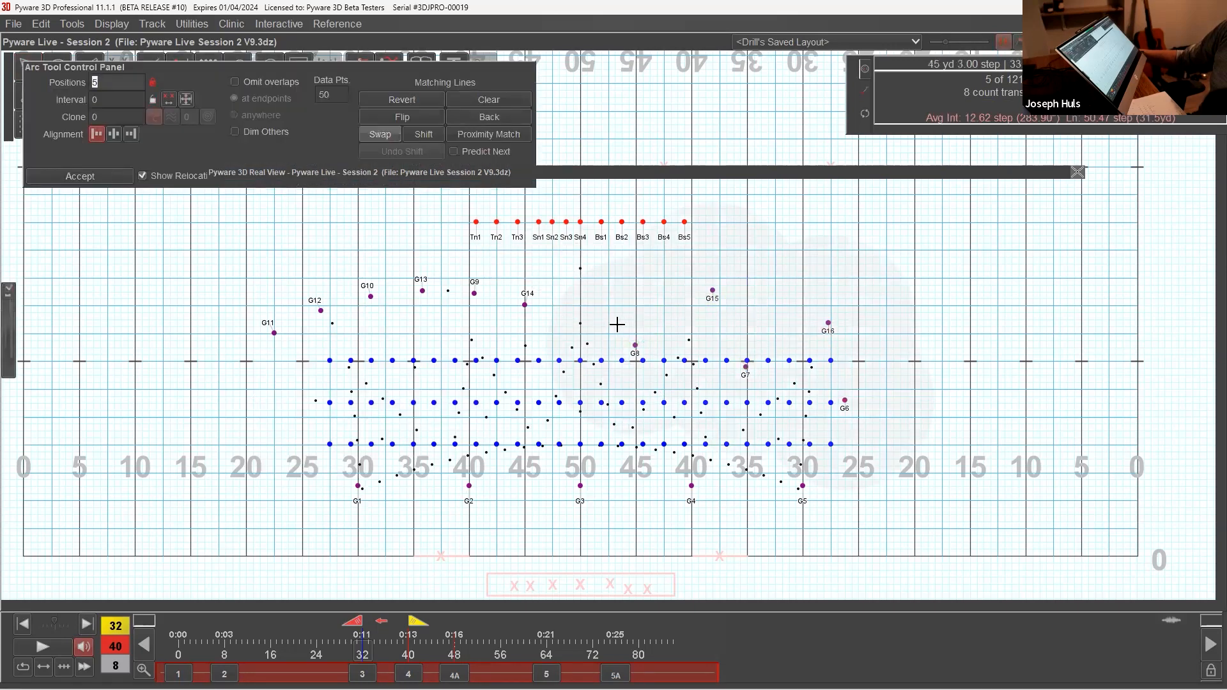
{"action": "left_click", "coordinate": [637, 305]}
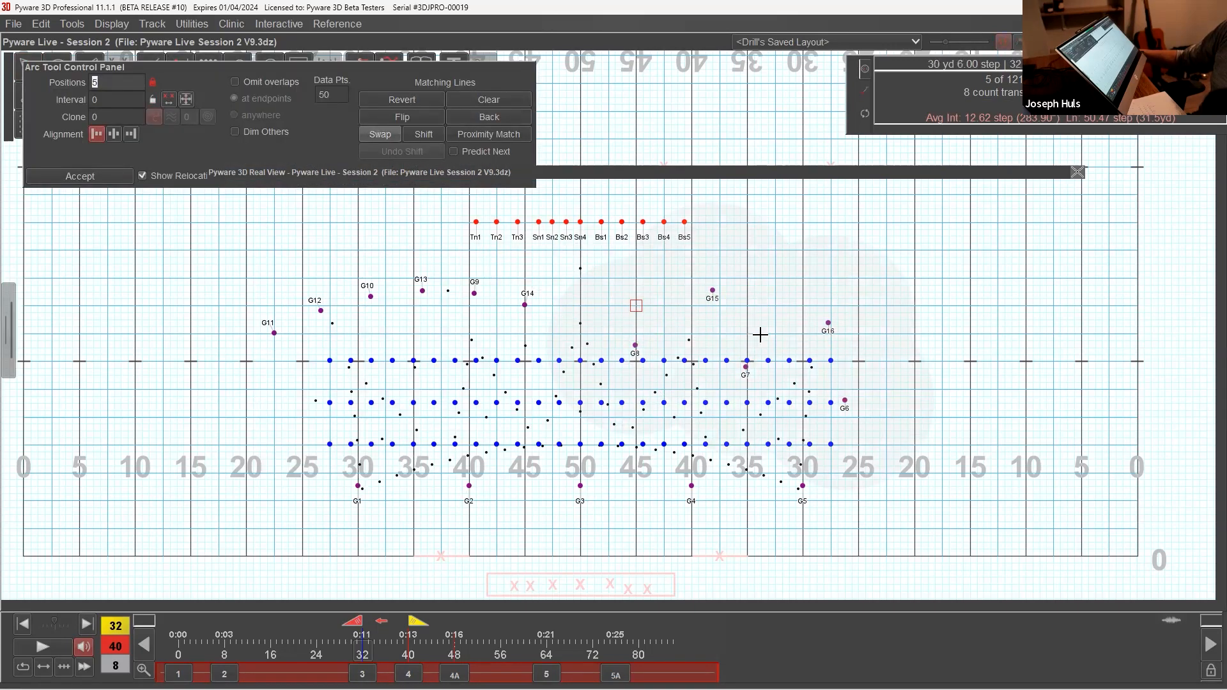
{"action": "left_click", "coordinate": [886, 333]}
{"action": "left_click", "coordinate": [762, 292]}
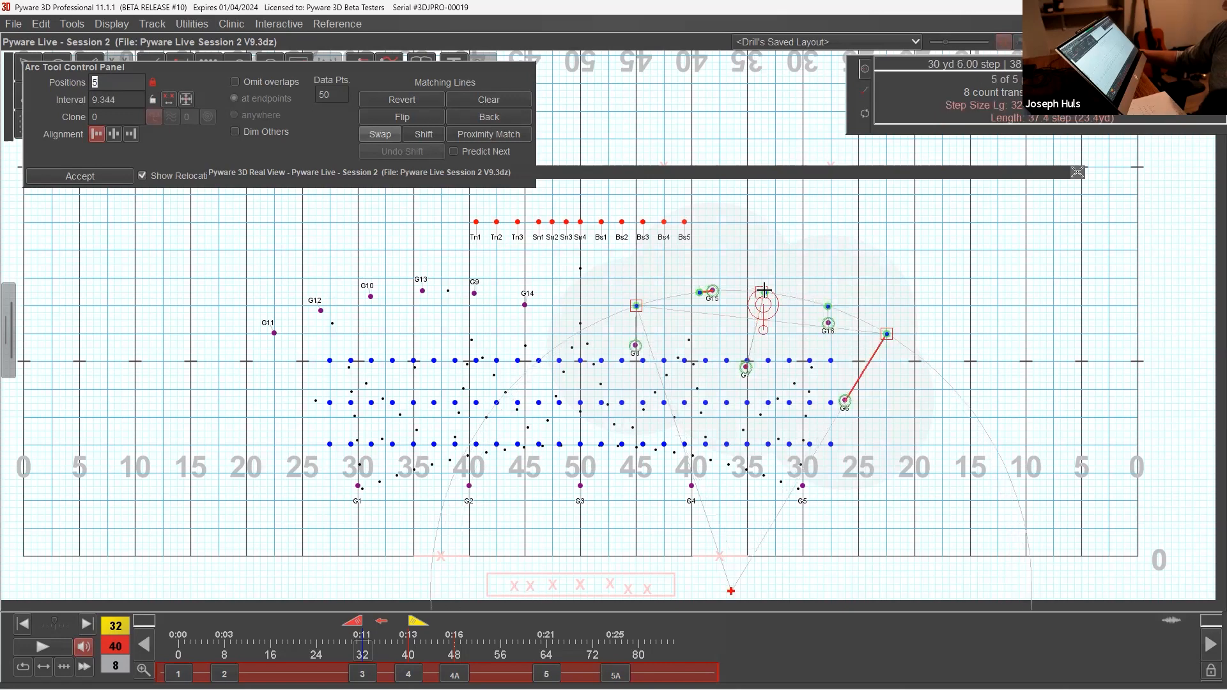
{"action": "left_click", "coordinate": [80, 176]}
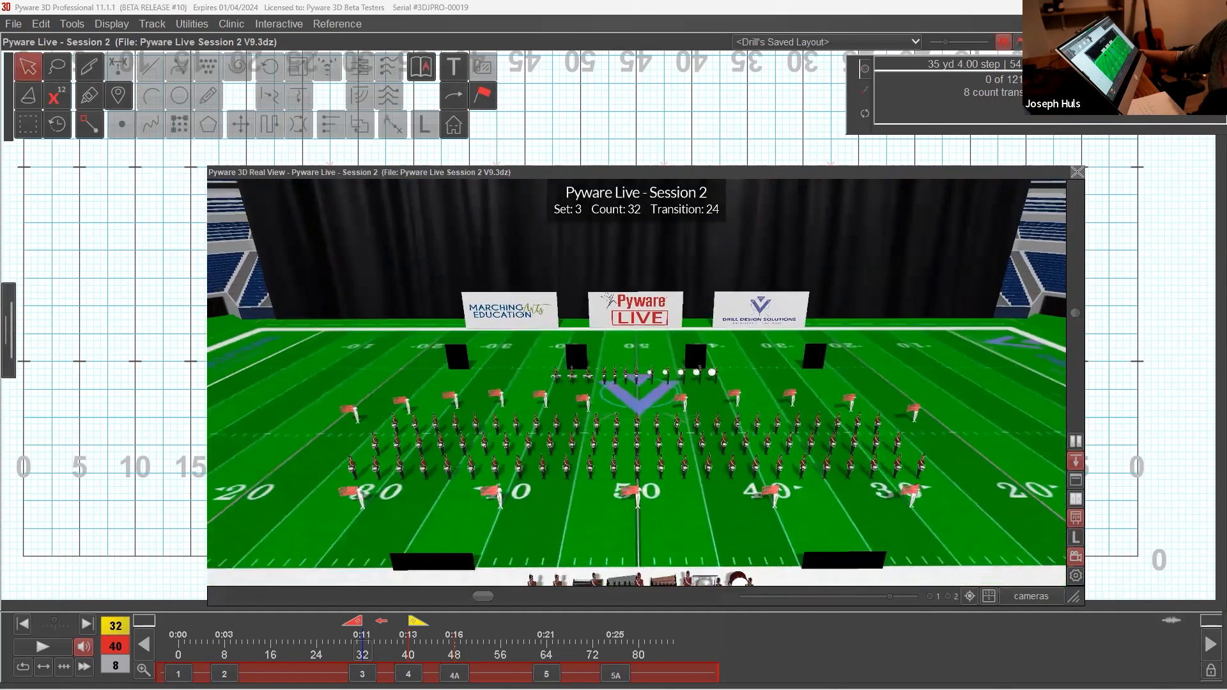
{"action": "double_click", "coordinate": [629, 173]}
Step: Select the twelve battery performers Tn1–Bs5 for placement with the Point tool
{"action": "left_click_drag", "start_coordinate": [555, 208], "coordinate": [625, 249]}
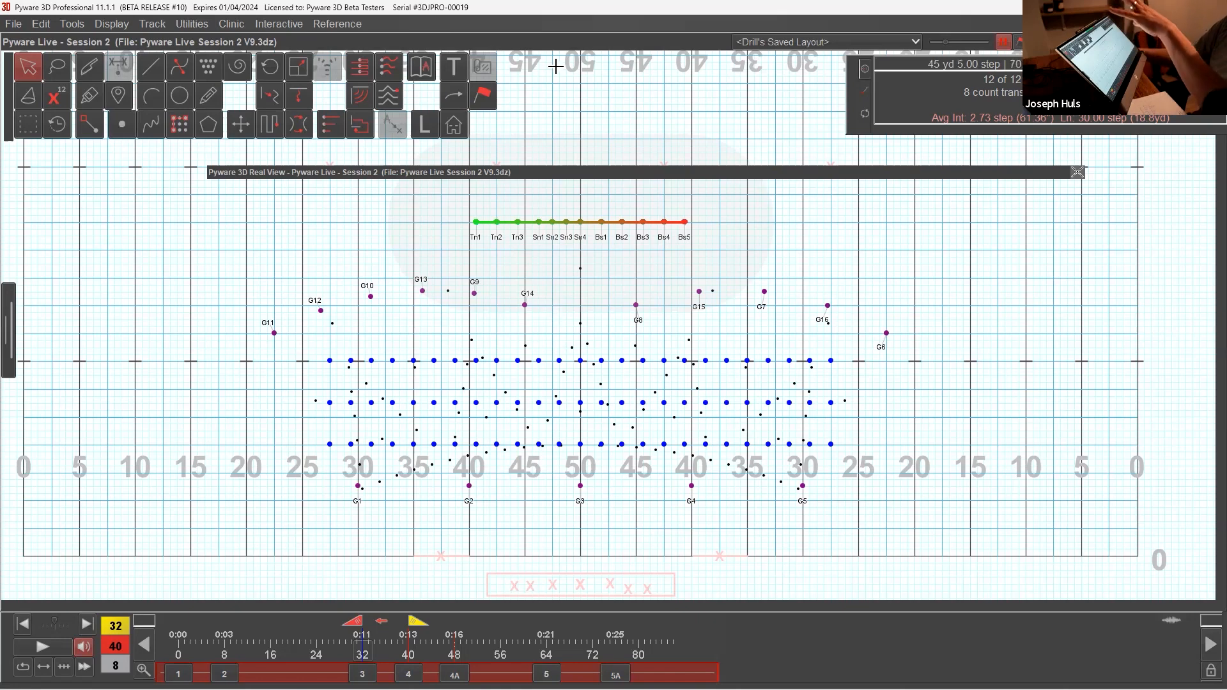
{"action": "left_click", "coordinate": [125, 124]}
{"action": "left_click", "coordinate": [526, 251]}
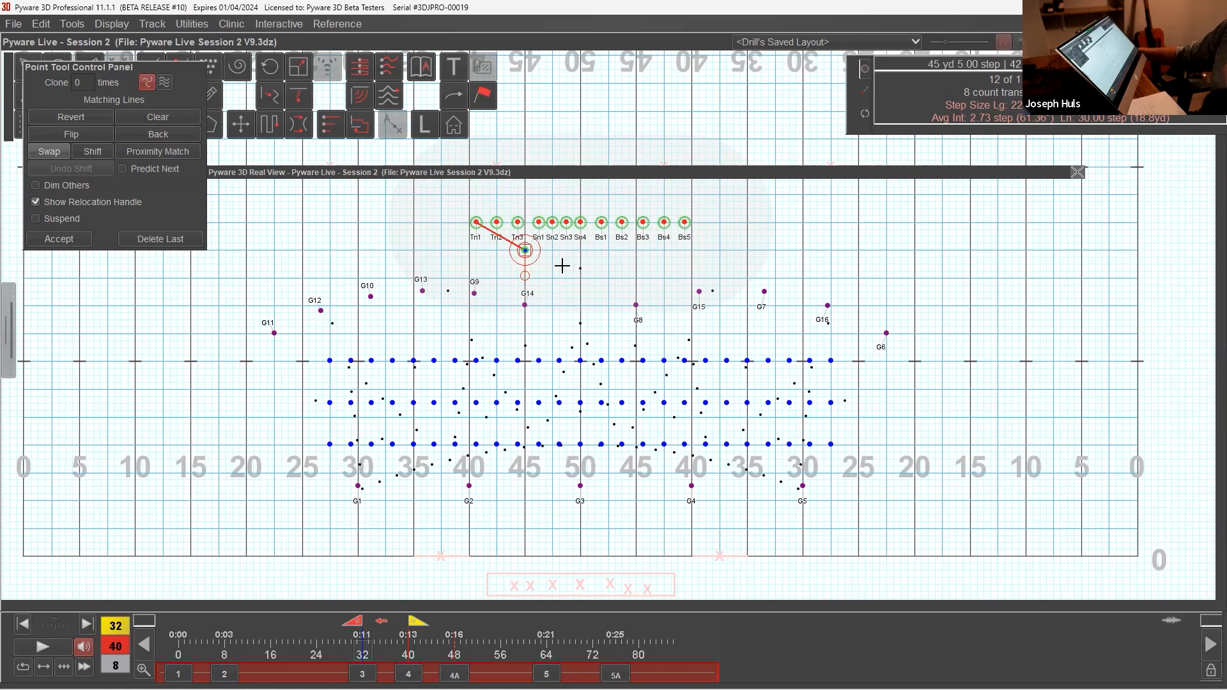
{"action": "left_click", "coordinate": [540, 266]}
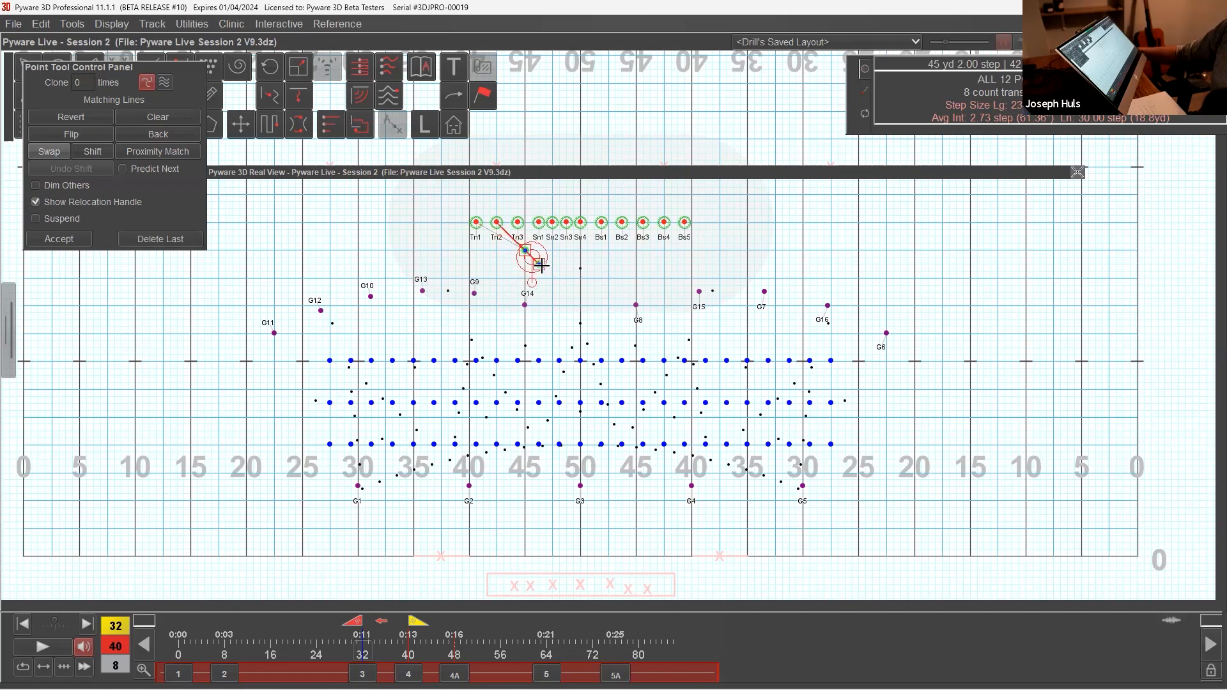
{"action": "left_click", "coordinate": [553, 279]}
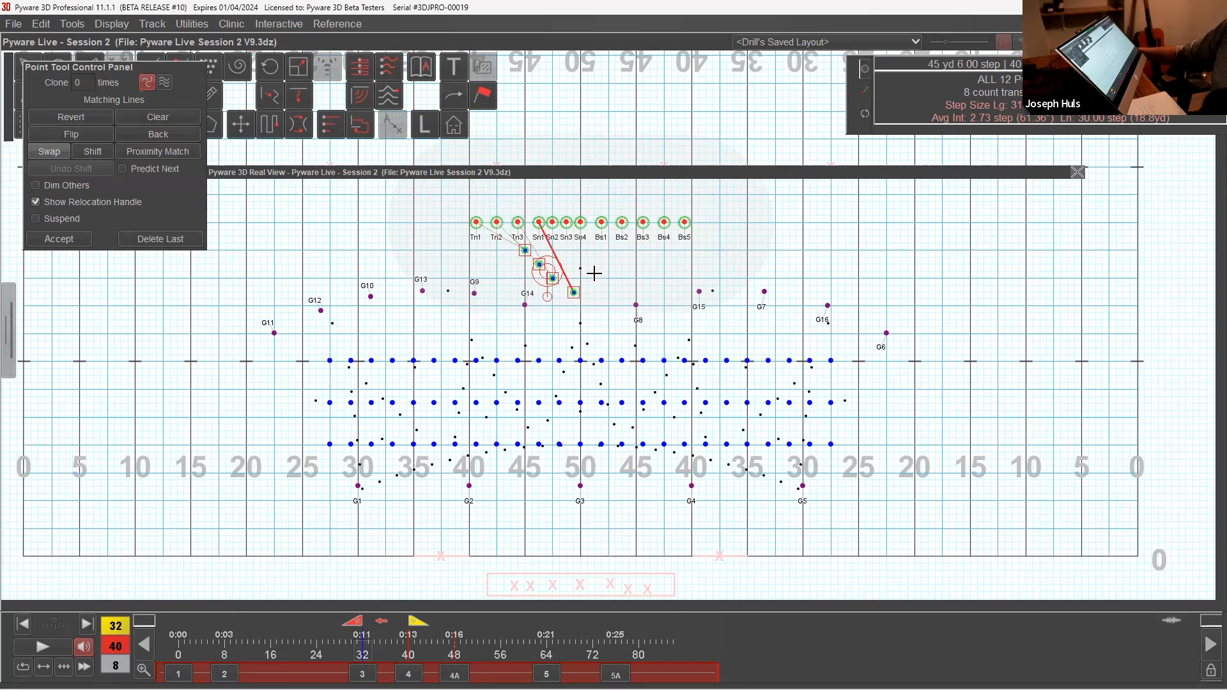
{"action": "left_click", "coordinate": [568, 293]}
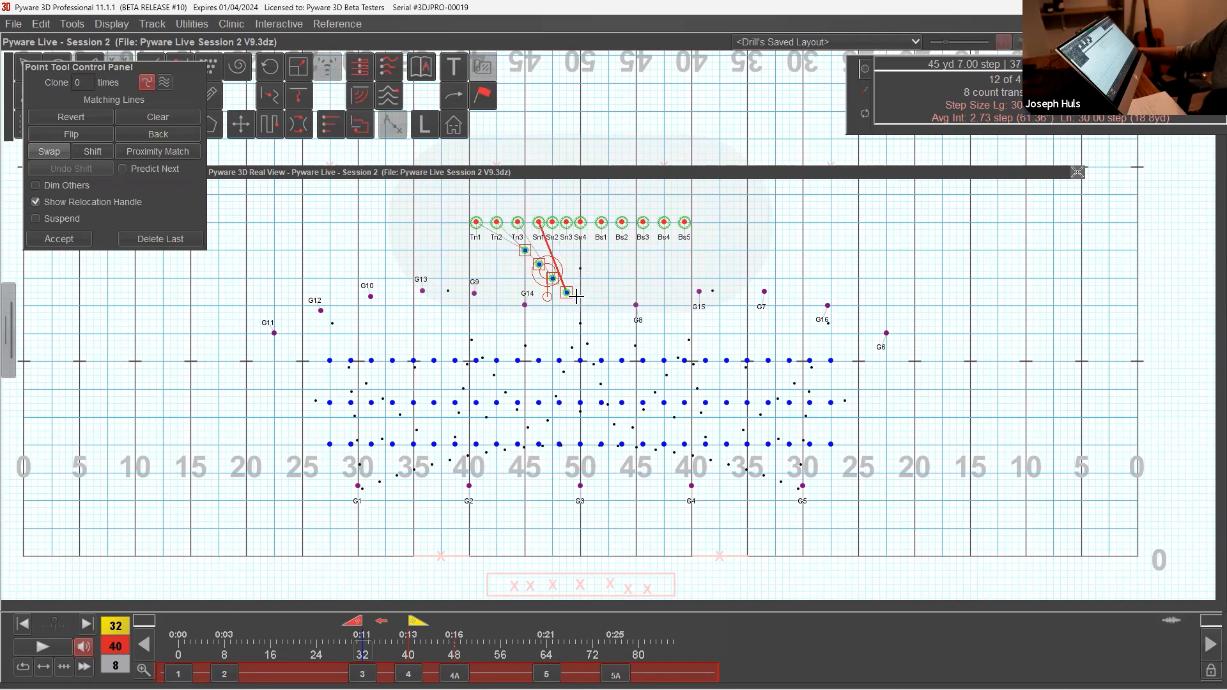
{"action": "left_click", "coordinate": [555, 251]}
{"action": "left_click", "coordinate": [568, 265]}
{"action": "left_click", "coordinate": [582, 278]}
{"action": "left_click", "coordinate": [581, 251]}
{"action": "left_click", "coordinate": [609, 250]}
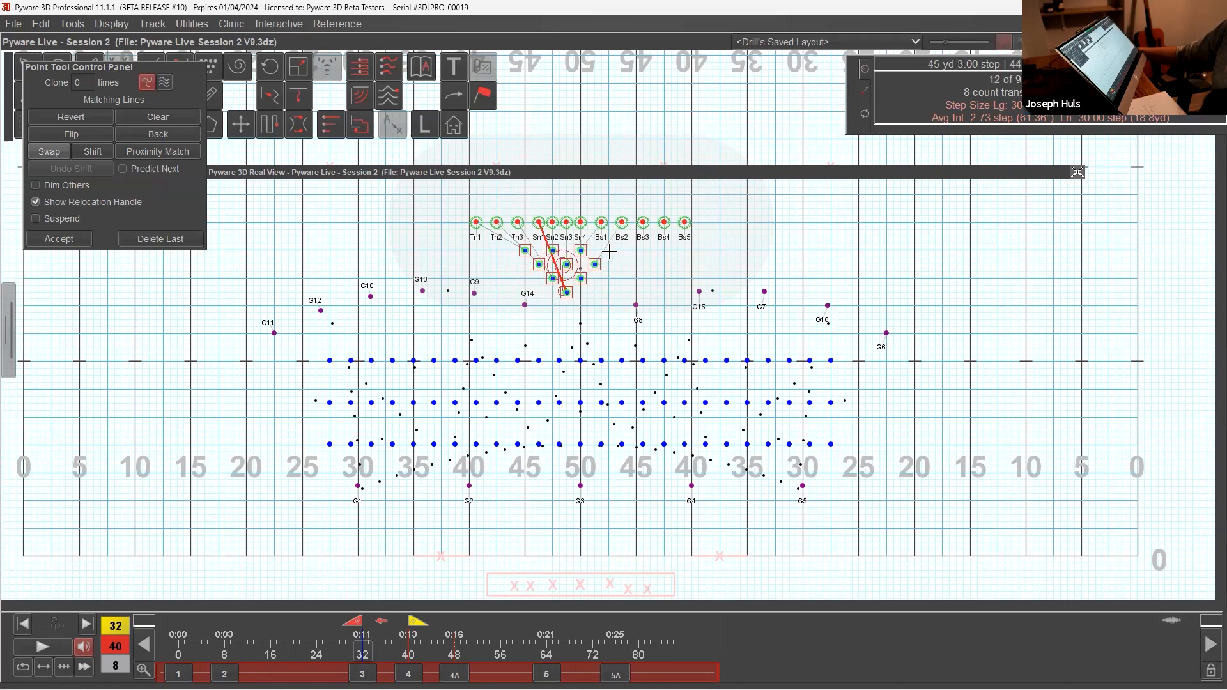
{"action": "left_click", "coordinate": [539, 237]}
{"action": "left_click", "coordinate": [595, 236]}
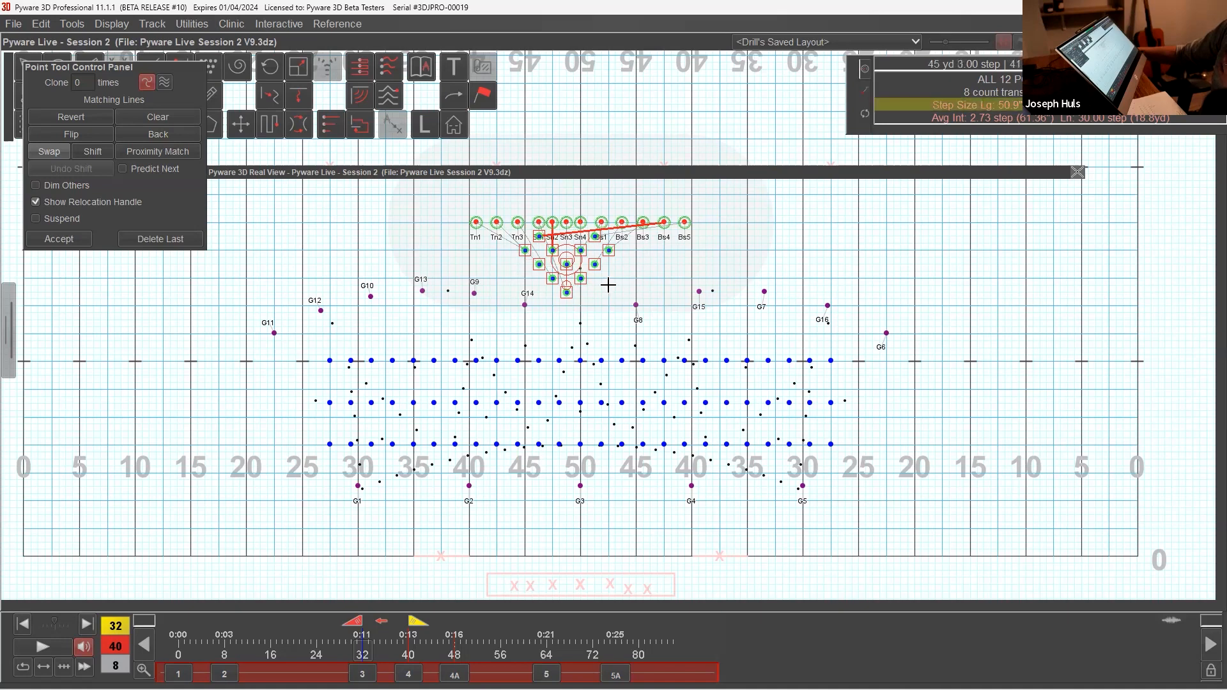
{"action": "left_click_drag", "start_coordinate": [181, 69], "coordinate": [202, 194]}
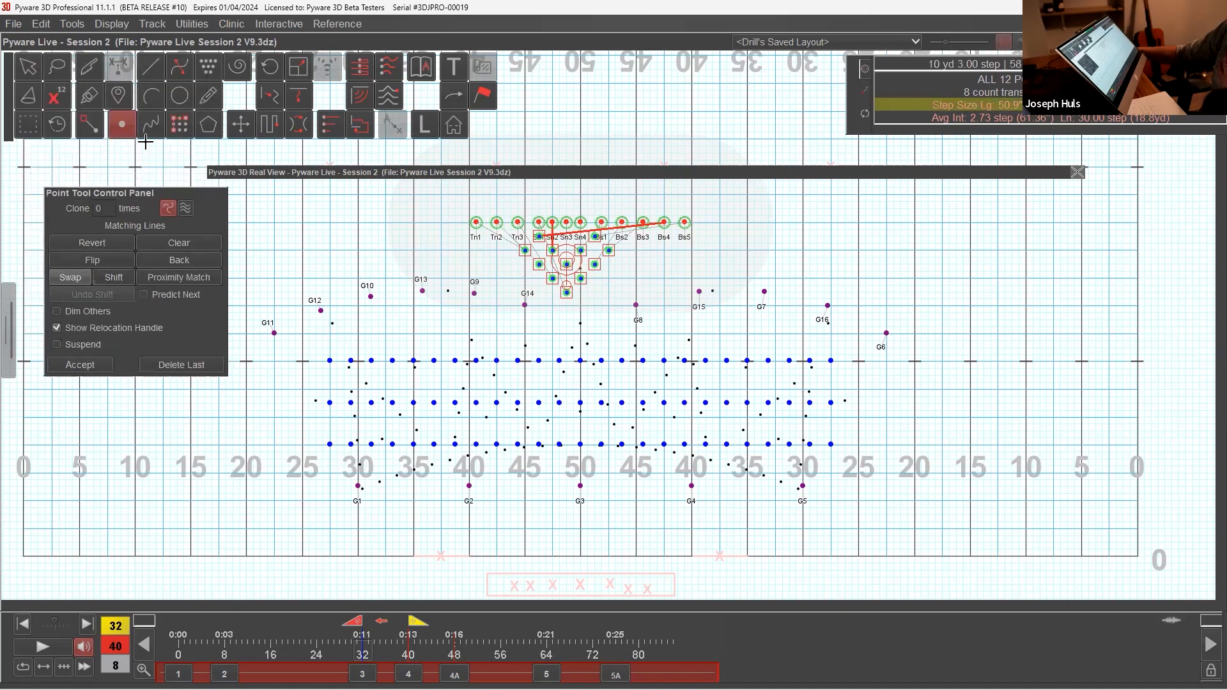
{"action": "left_click", "coordinate": [127, 126]}
{"action": "left_click", "coordinate": [128, 131]}
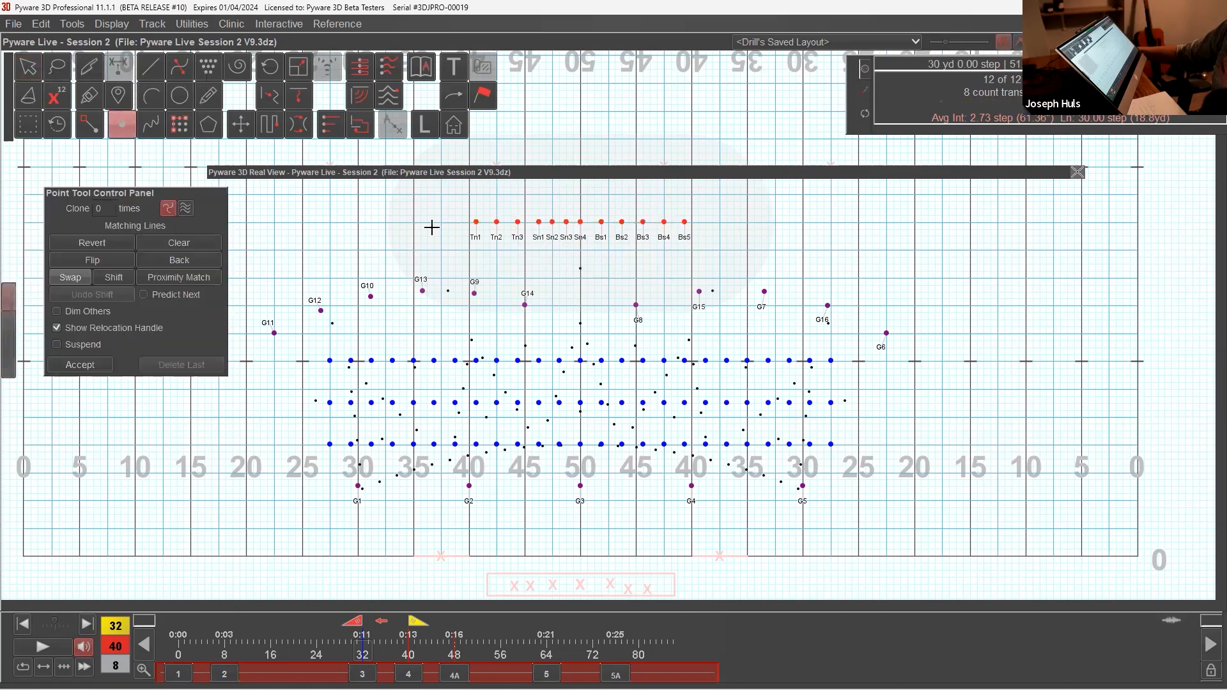
Step: Place the battery point by point in diagonal files forming a front-pointing wedge behind the winds, starting on the left 45, and accept
{"action": "left_click", "coordinate": [524, 248]}
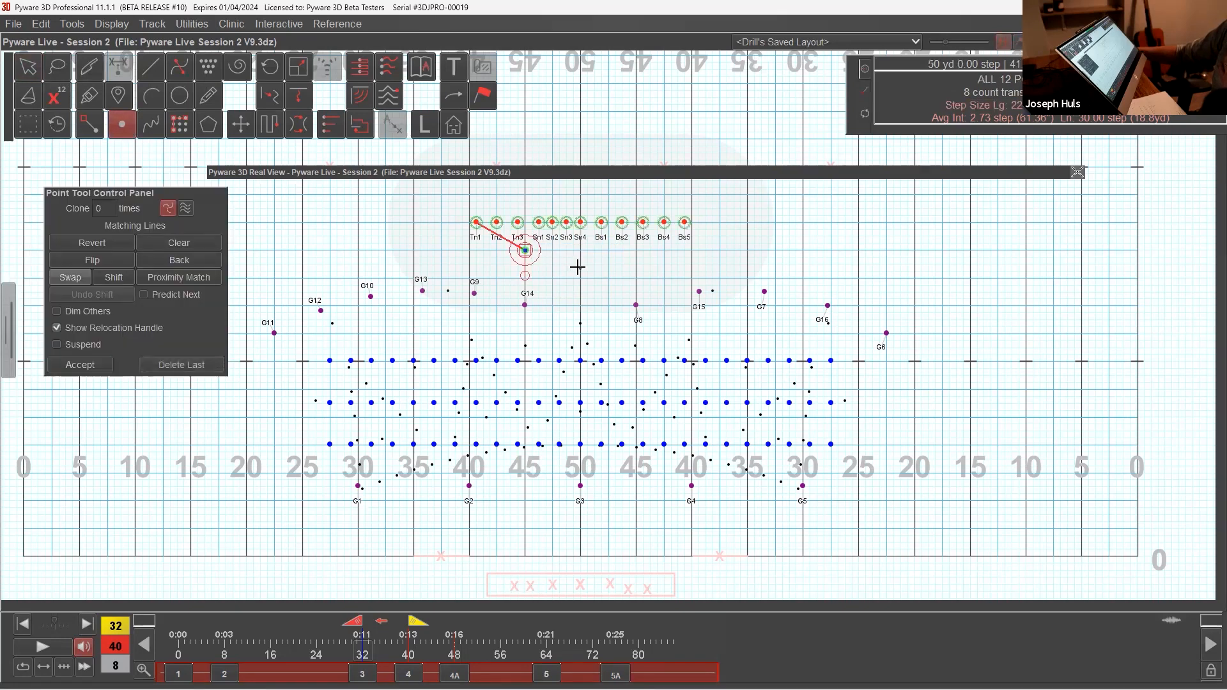
{"action": "left_click", "coordinate": [540, 264]}
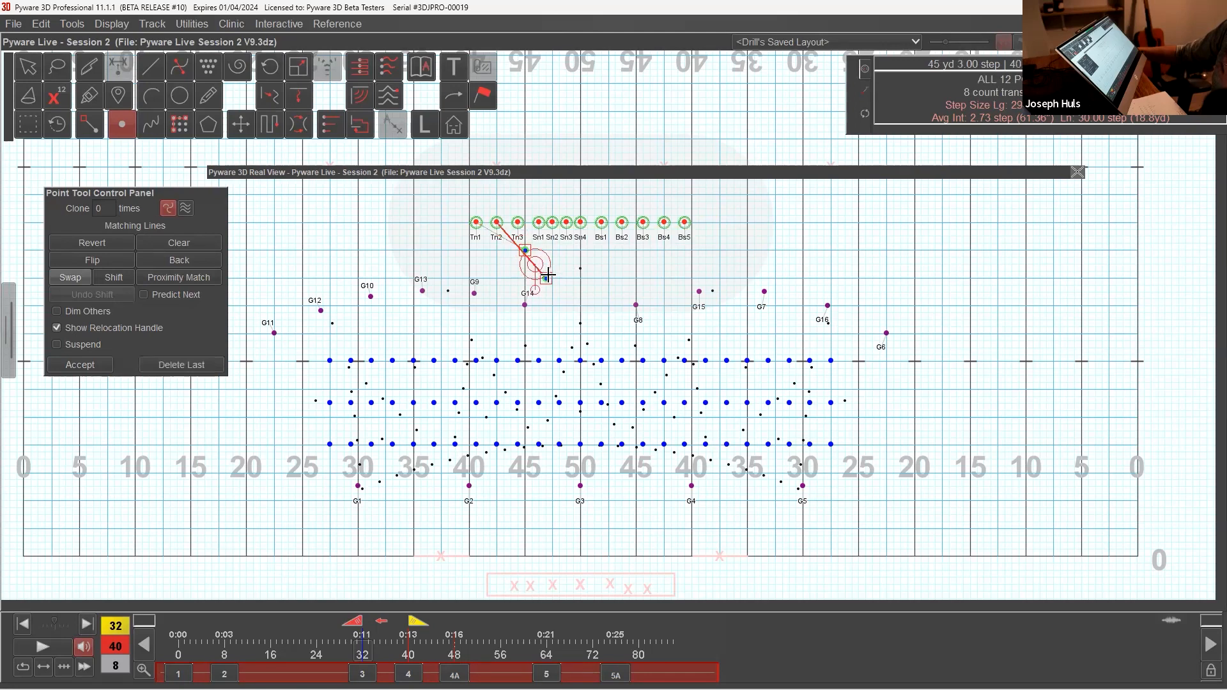
{"action": "left_click", "coordinate": [553, 279]}
{"action": "left_click", "coordinate": [567, 292]}
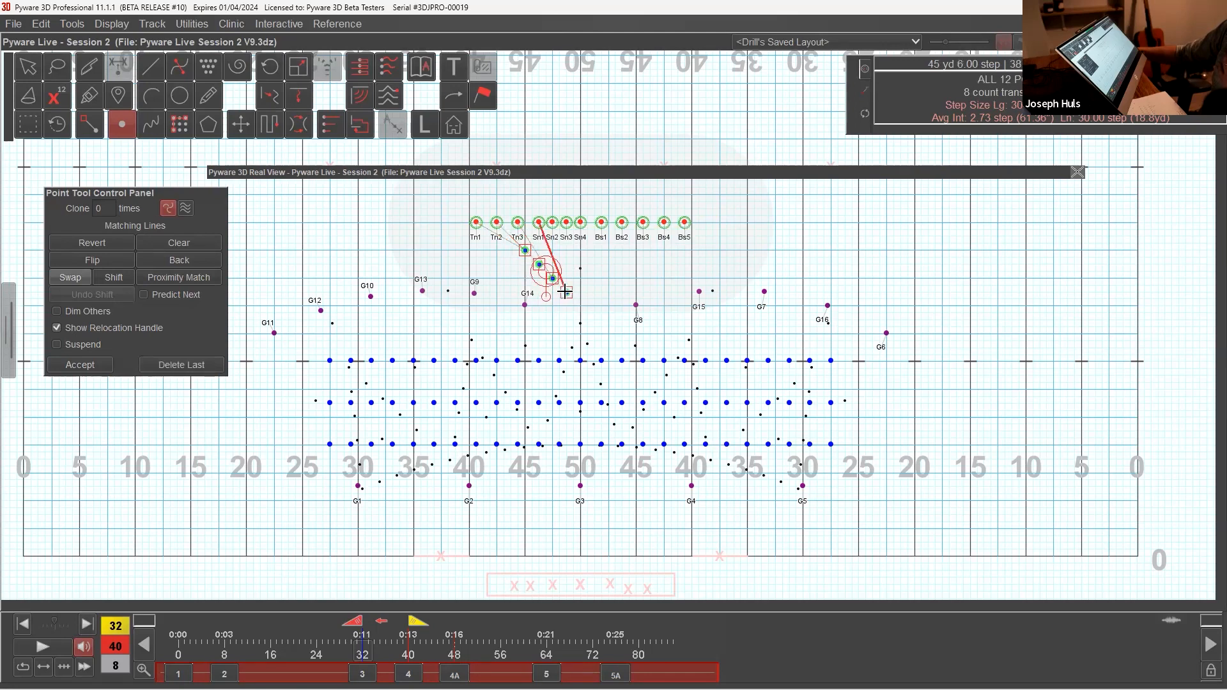
{"action": "left_click", "coordinate": [540, 236]}
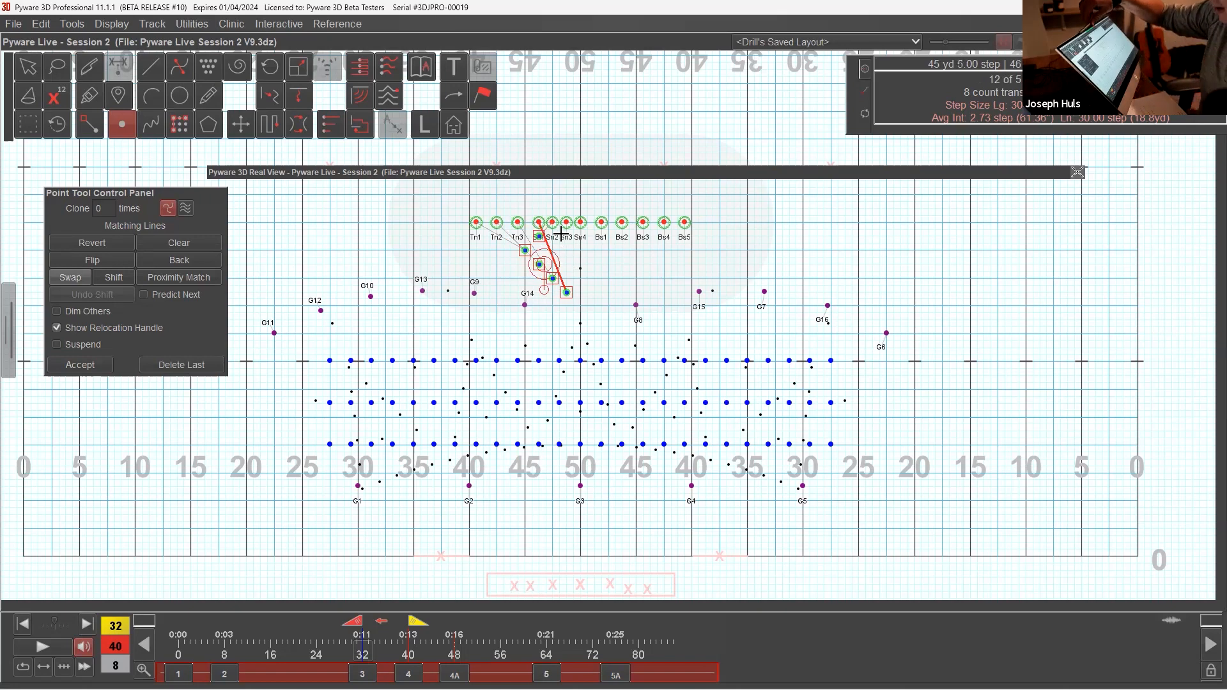
{"action": "left_click", "coordinate": [602, 250]}
{"action": "mouse_move", "coordinate": [584, 248]}
{"action": "left_mouse_down"}
{"action": "mouse_move", "coordinate": [553, 250]}
{"action": "mouse_move", "coordinate": [566, 264]}
{"action": "left_mouse_up"}
{"action": "left_click", "coordinate": [581, 279]}
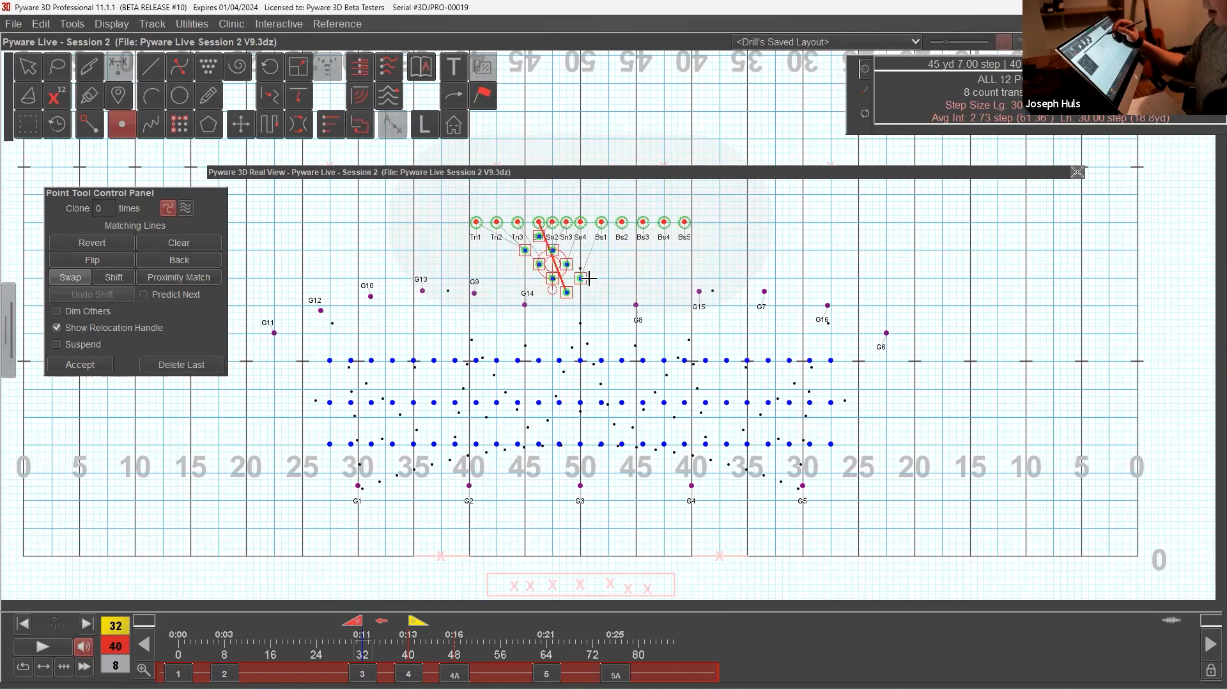
{"action": "left_click", "coordinate": [580, 250]}
{"action": "left_click", "coordinate": [595, 264]}
{"action": "left_click", "coordinate": [594, 236]}
{"action": "left_click", "coordinate": [610, 249]}
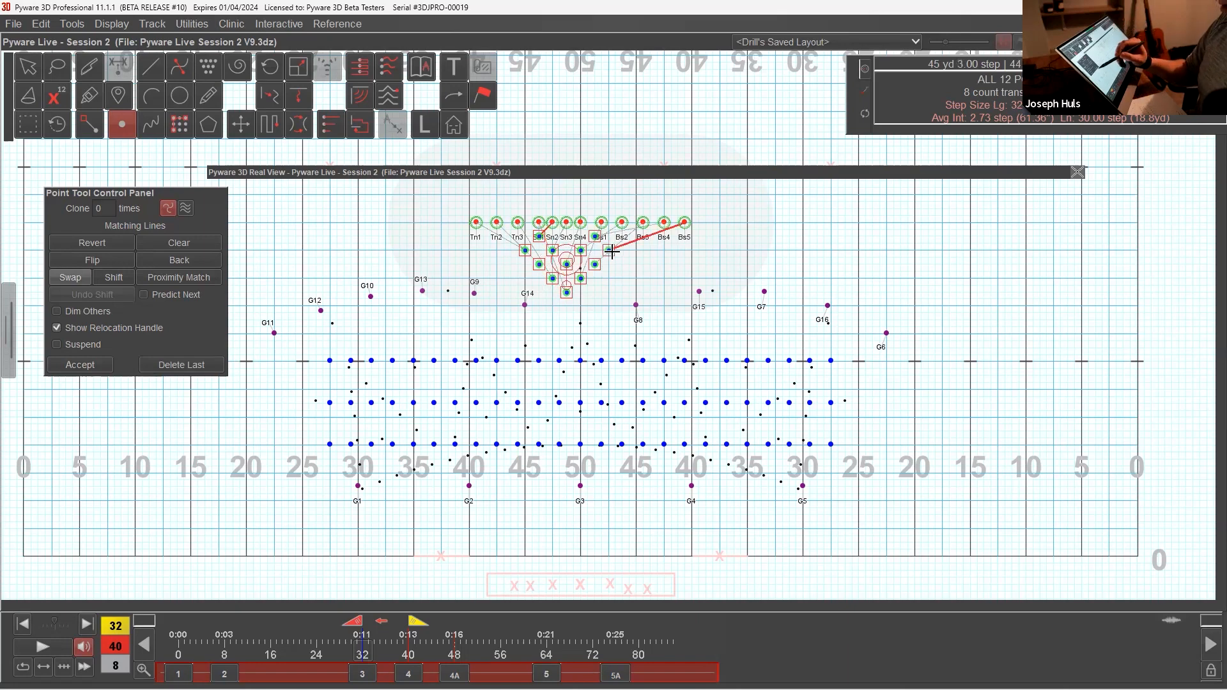
{"action": "left_click", "coordinate": [96, 364]}
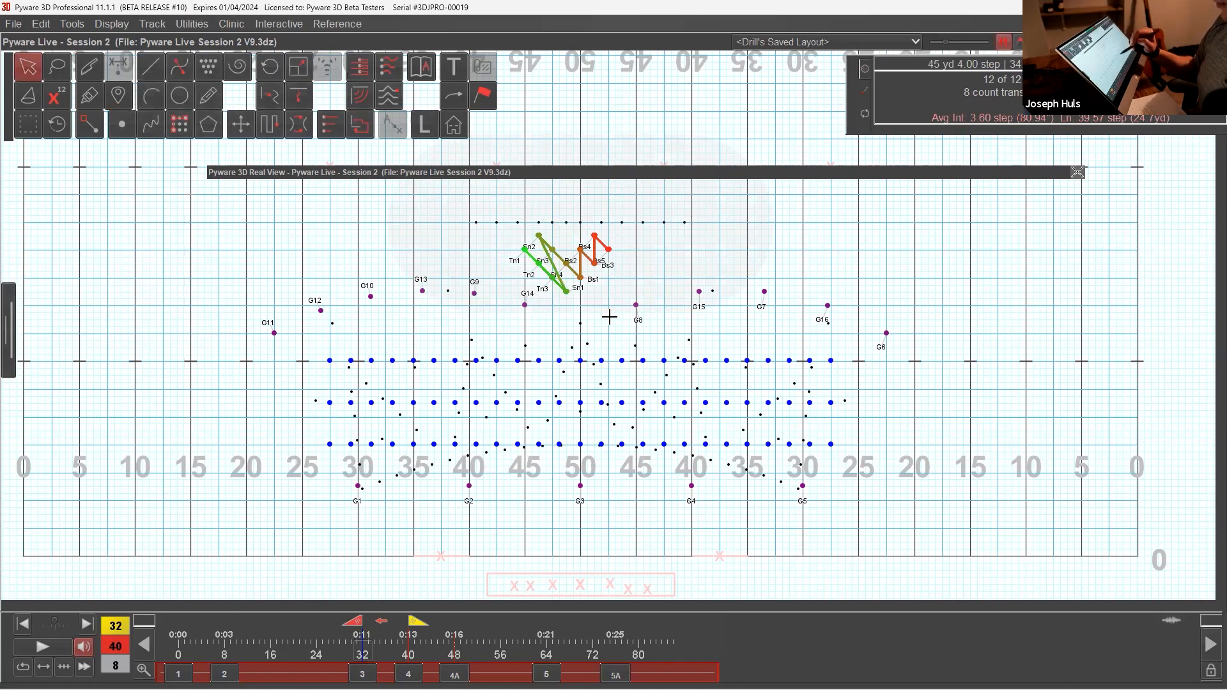
Step: Push the battery wedge about two steps toward the 50 and two steps upstage so its tip sits on the 50, and accept
{"action": "left_click", "coordinate": [240, 124]}
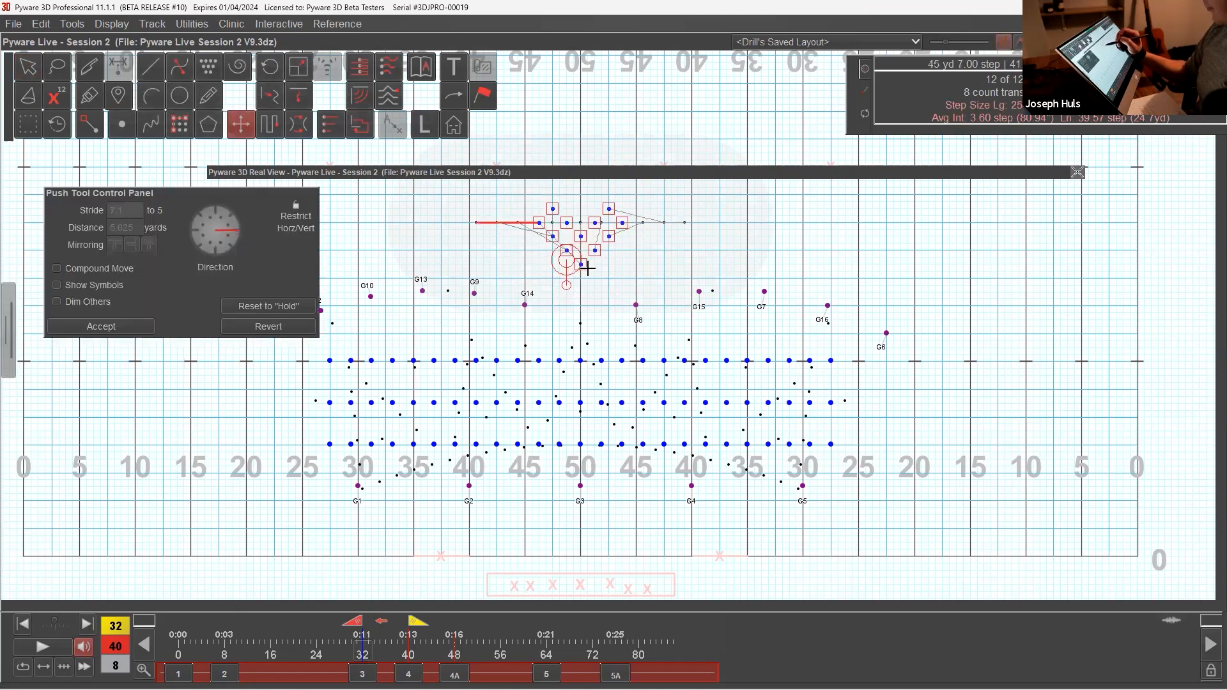
{"action": "left_click_drag", "start_coordinate": [584, 268], "coordinate": [591, 288]}
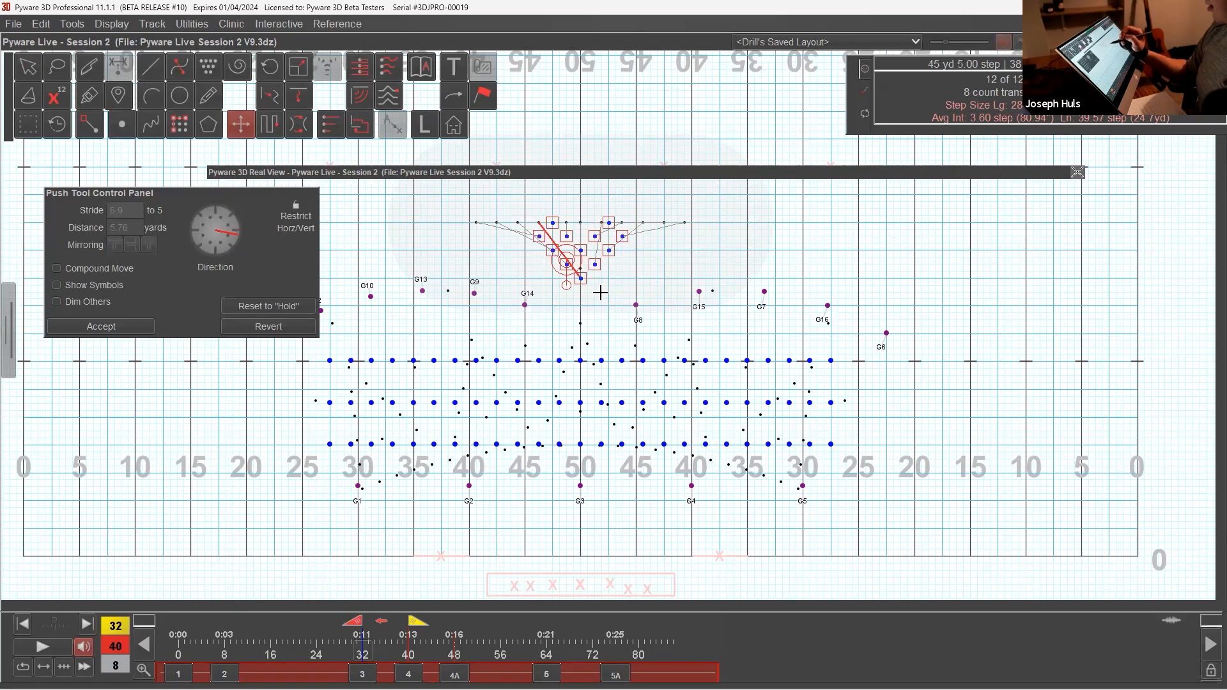
{"action": "left_click", "coordinate": [140, 327]}
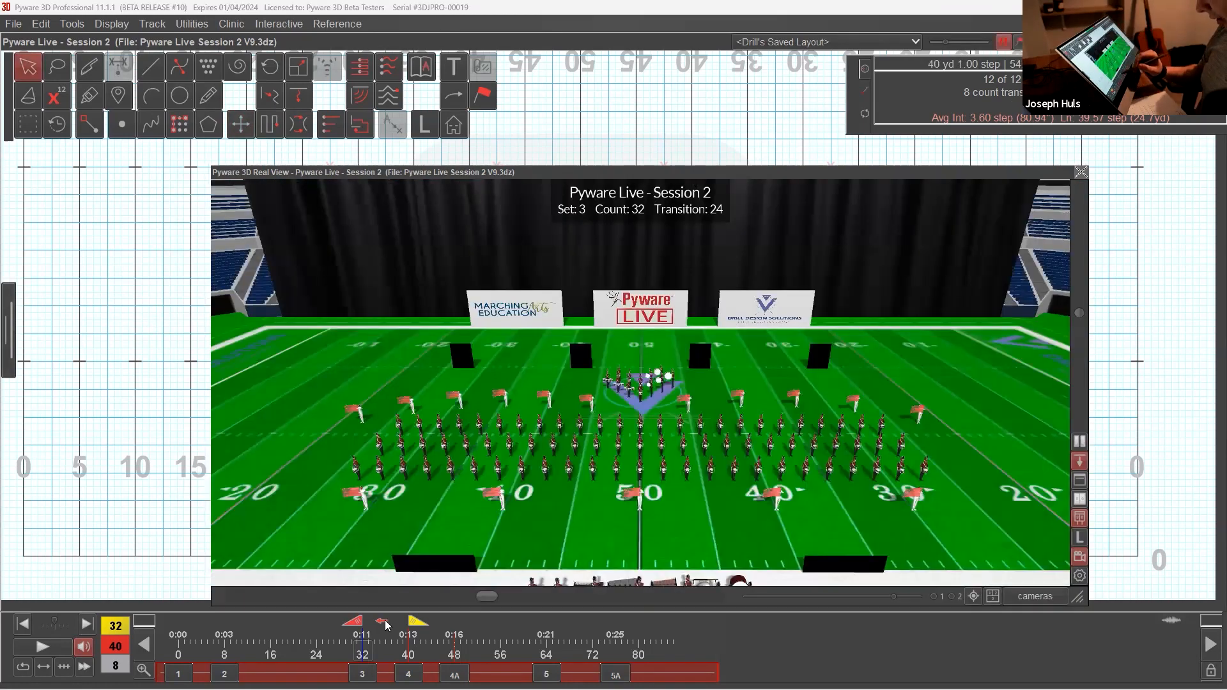
Step: Make the later count anchor active and move it to count 76 to view set 5A in the Real View
{"action": "left_click", "coordinate": [386, 626]}
{"action": "left_click_drag", "start_coordinate": [417, 626], "coordinate": [619, 667]}
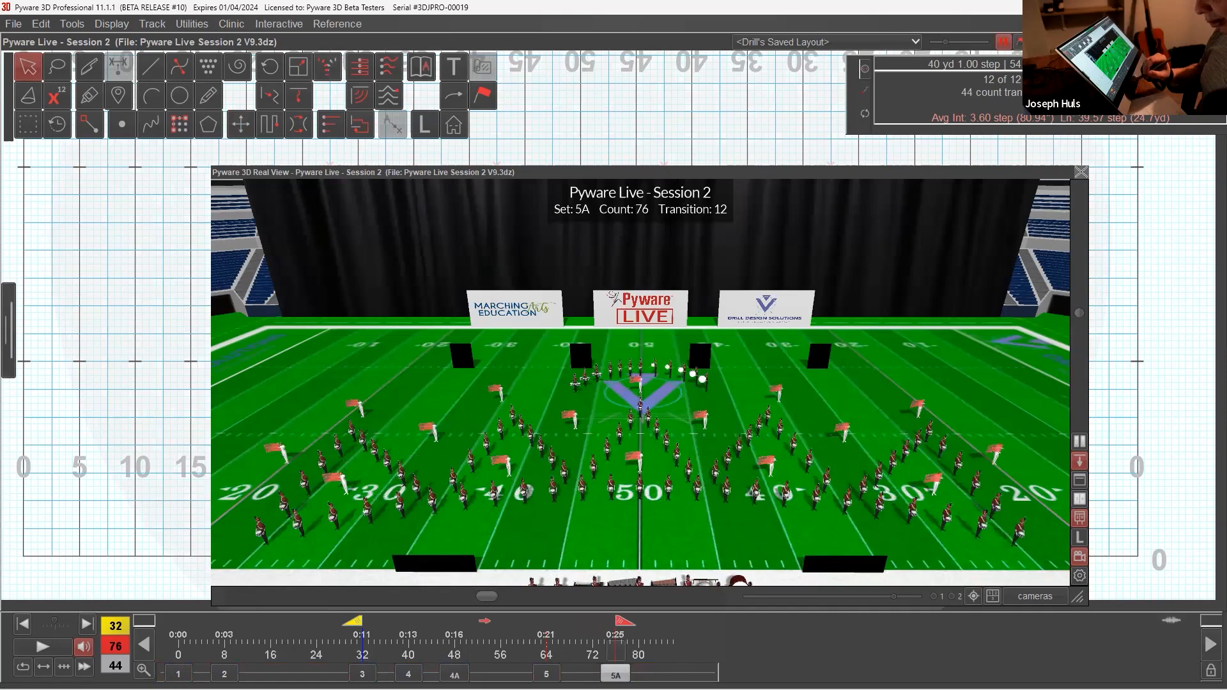
Step: Play back the counts up to 76 in the Real View and compare sets 4 and 5A
{"action": "left_click", "coordinate": [64, 647]}
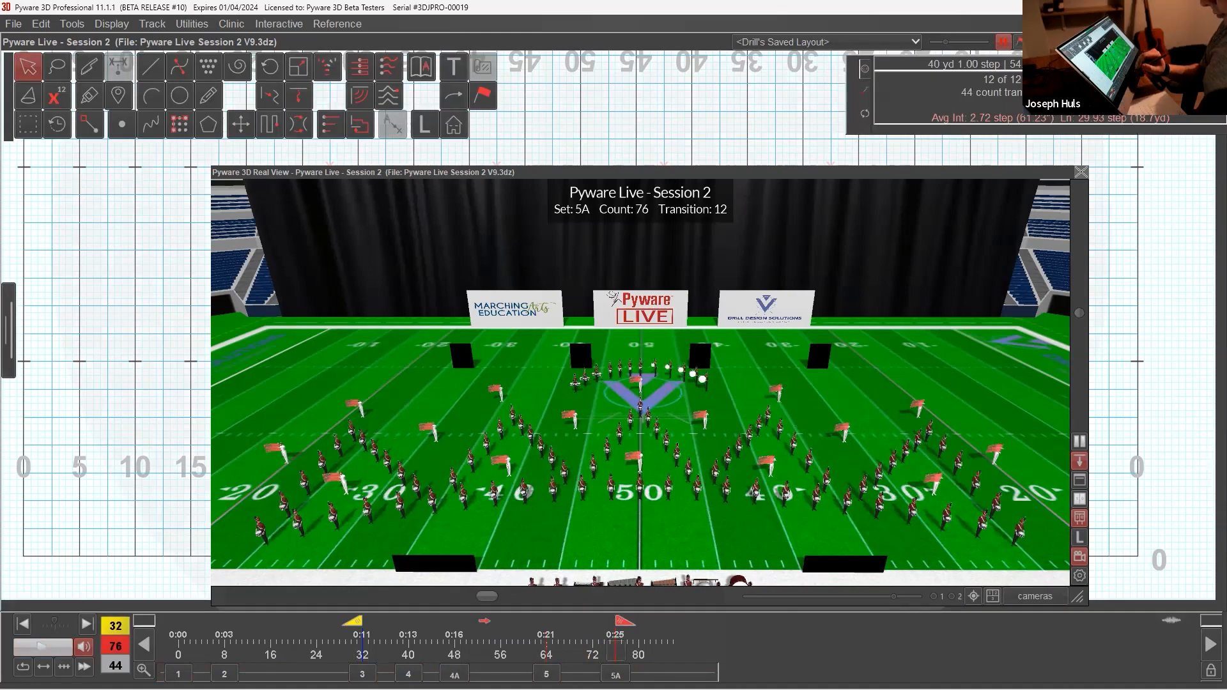
{"action": "left_click", "coordinate": [399, 635]}
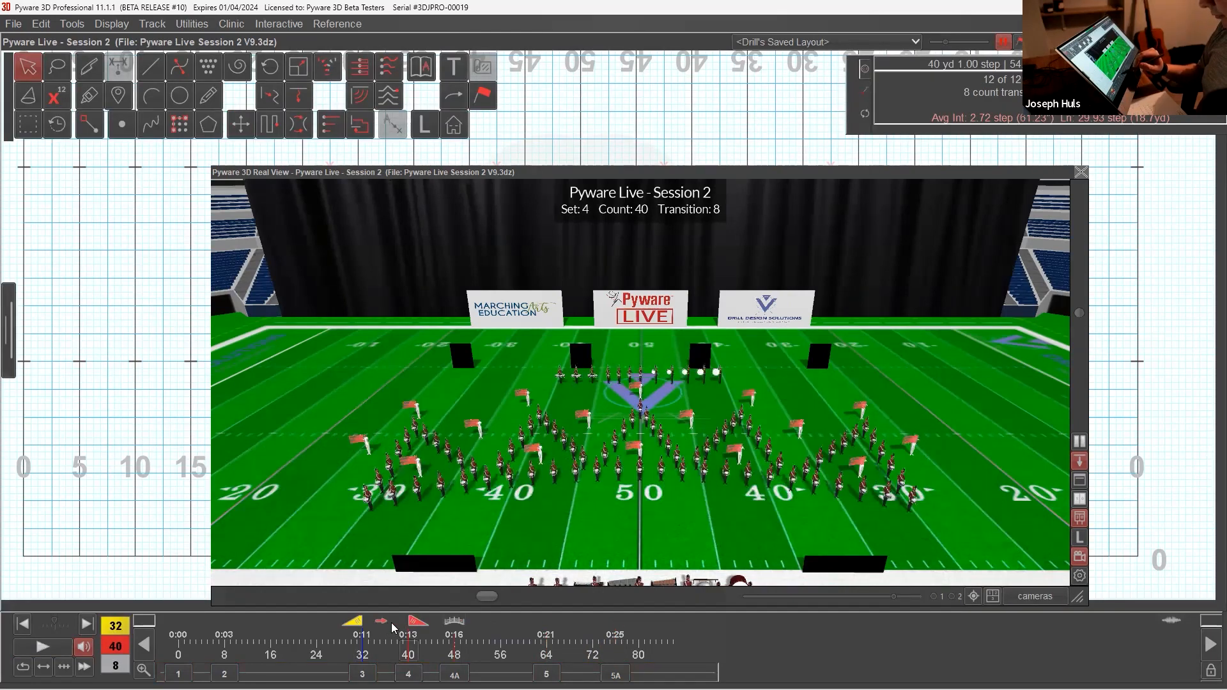
{"action": "left_click", "coordinate": [395, 629]}
{"action": "left_click", "coordinate": [386, 625]}
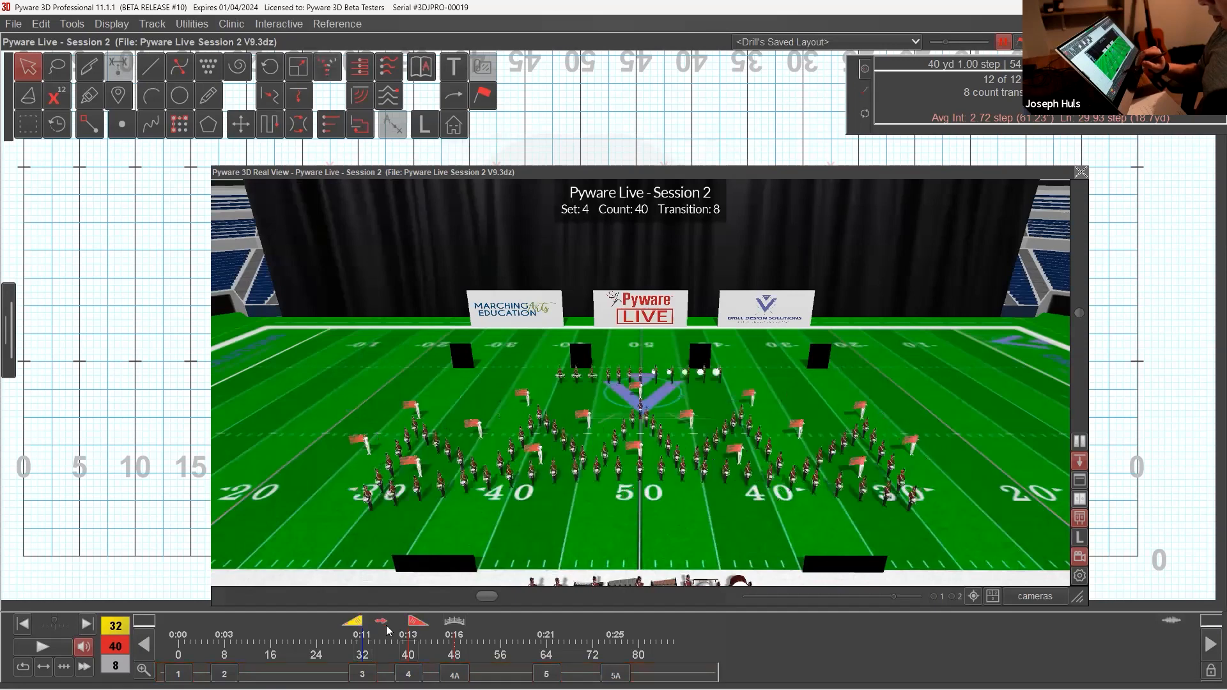
{"action": "left_click", "coordinate": [615, 675]}
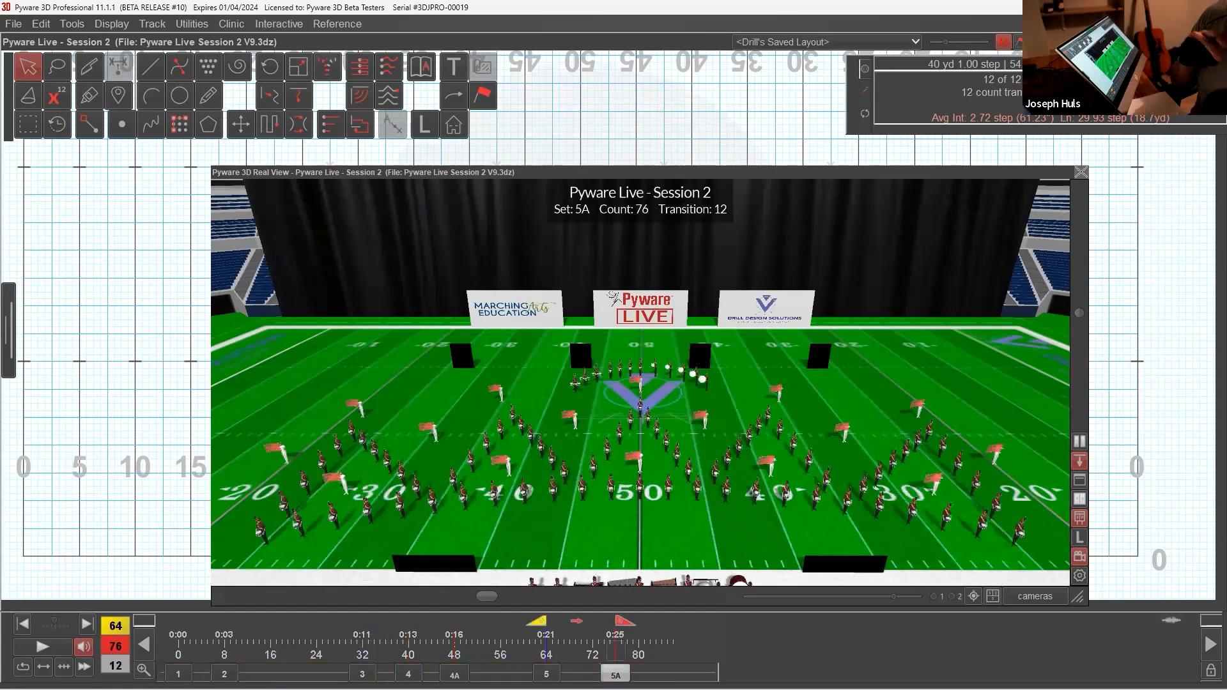
Step: Return to set 4, make the earlier count anchor active and shift the range back to counts 8–32 at set 2
{"action": "left_click", "coordinate": [409, 675]}
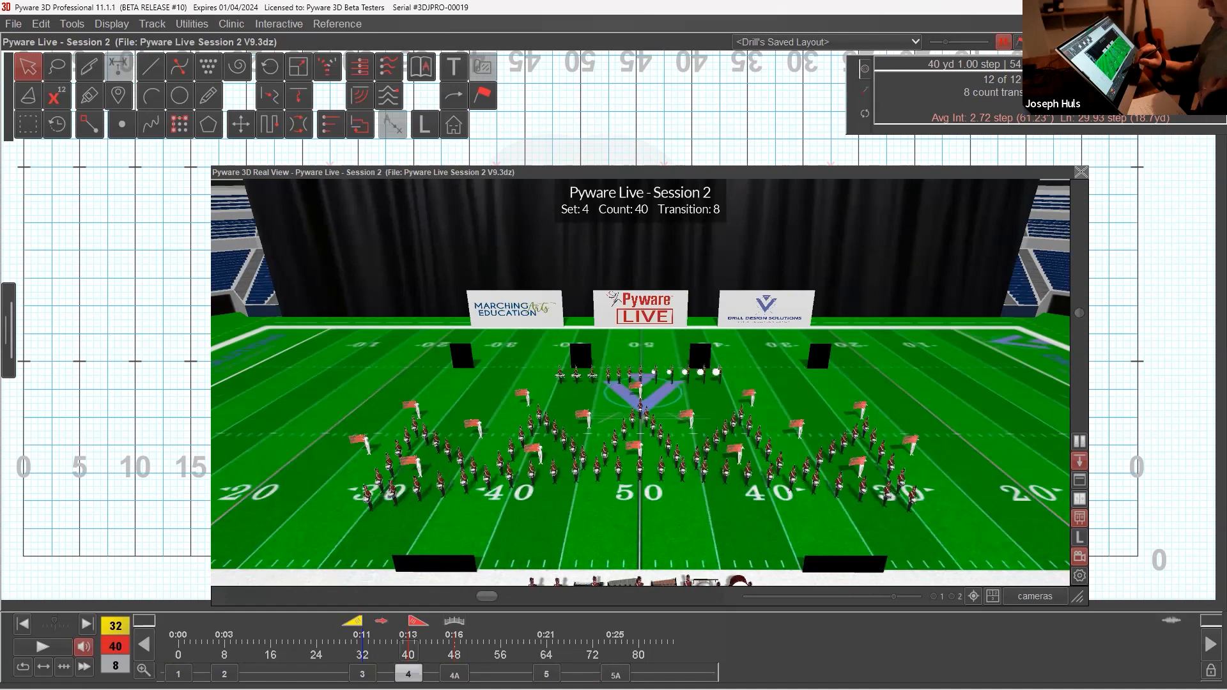
{"action": "left_click", "coordinate": [385, 621]}
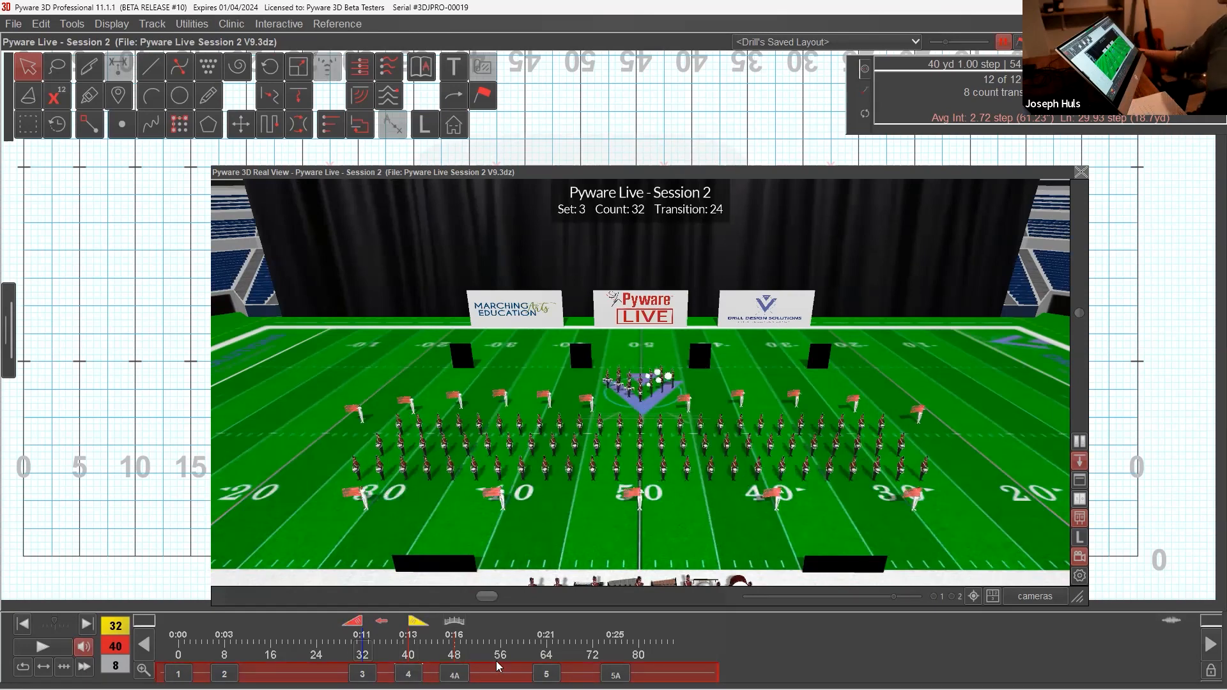
{"action": "left_click", "coordinate": [382, 621]}
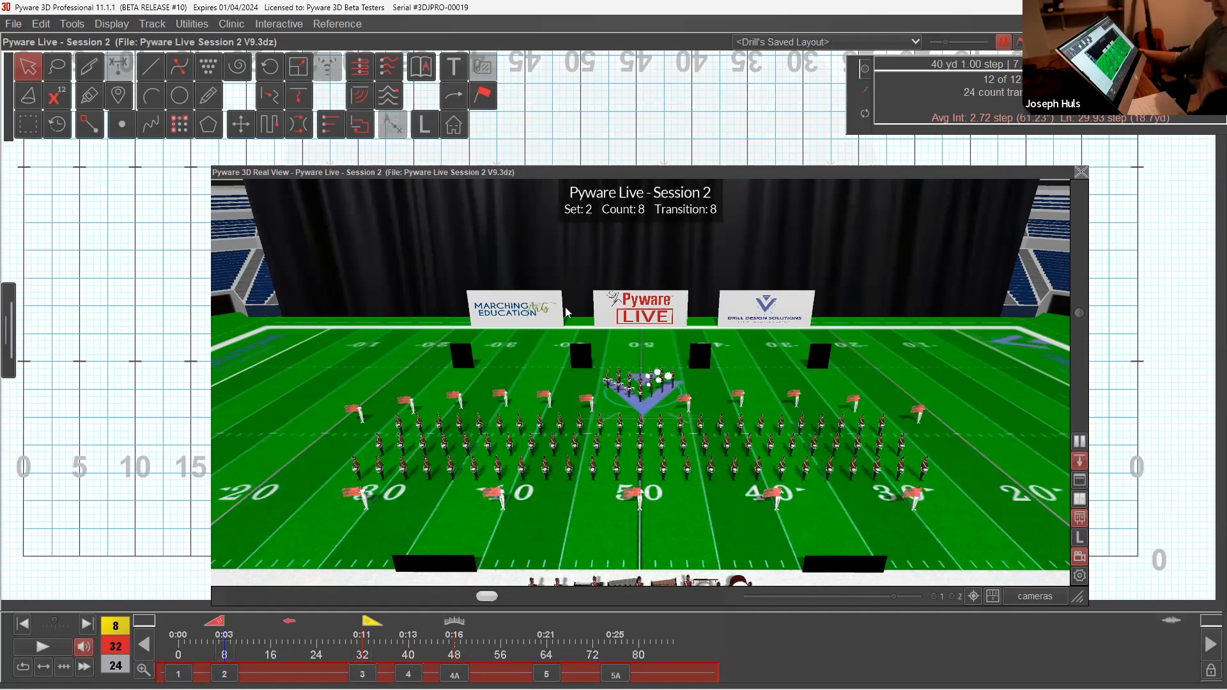
Step: Collapse the Real View, move it upstage of the battery, activate box selection and clear the battery selection
{"action": "double_click", "coordinate": [600, 170]}
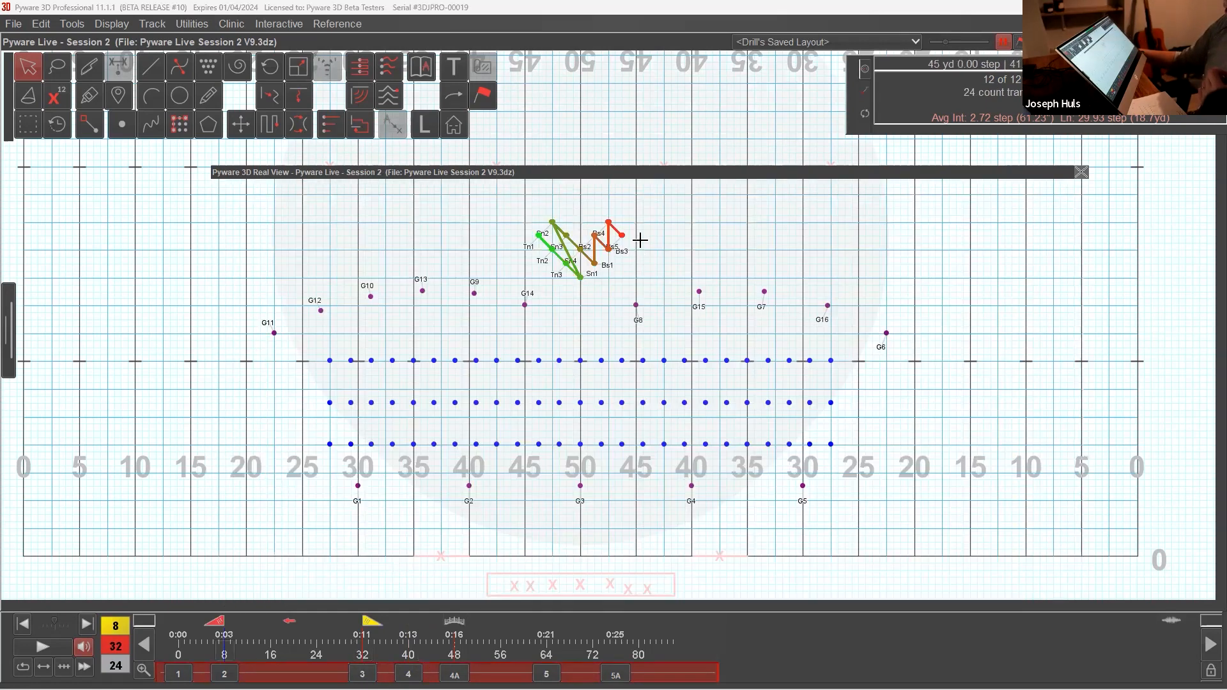
{"action": "left_click_drag", "start_coordinate": [604, 183], "coordinate": [610, 136]}
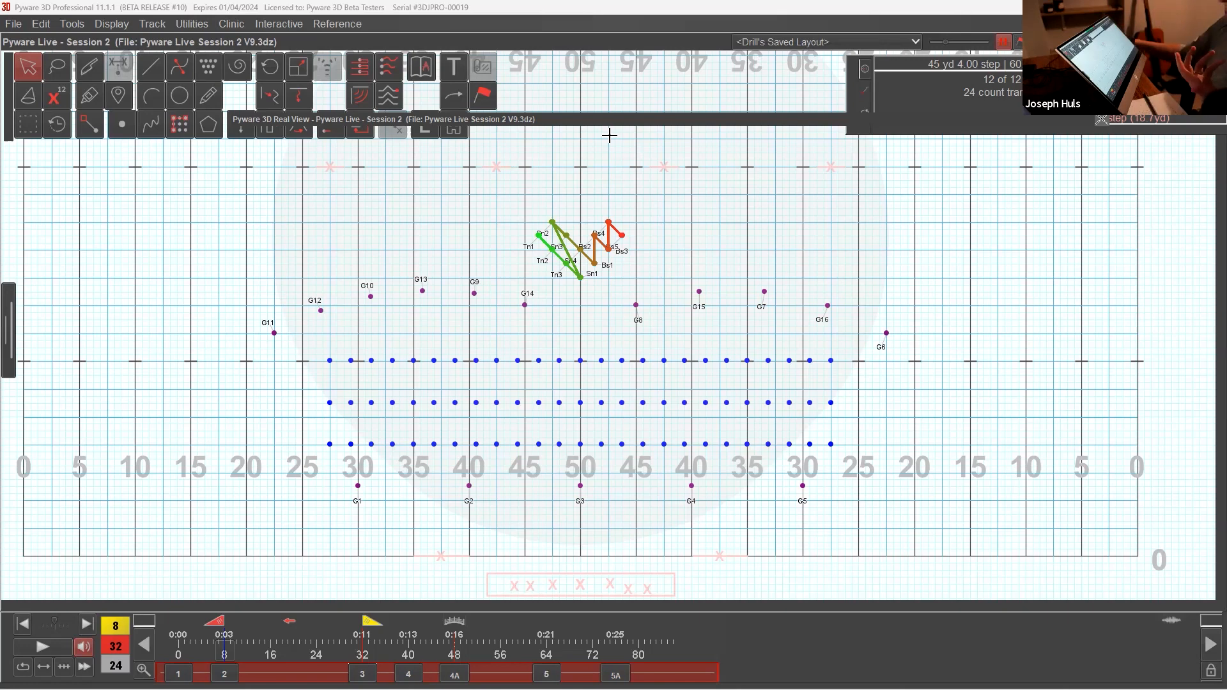
{"action": "left_click", "coordinate": [29, 124]}
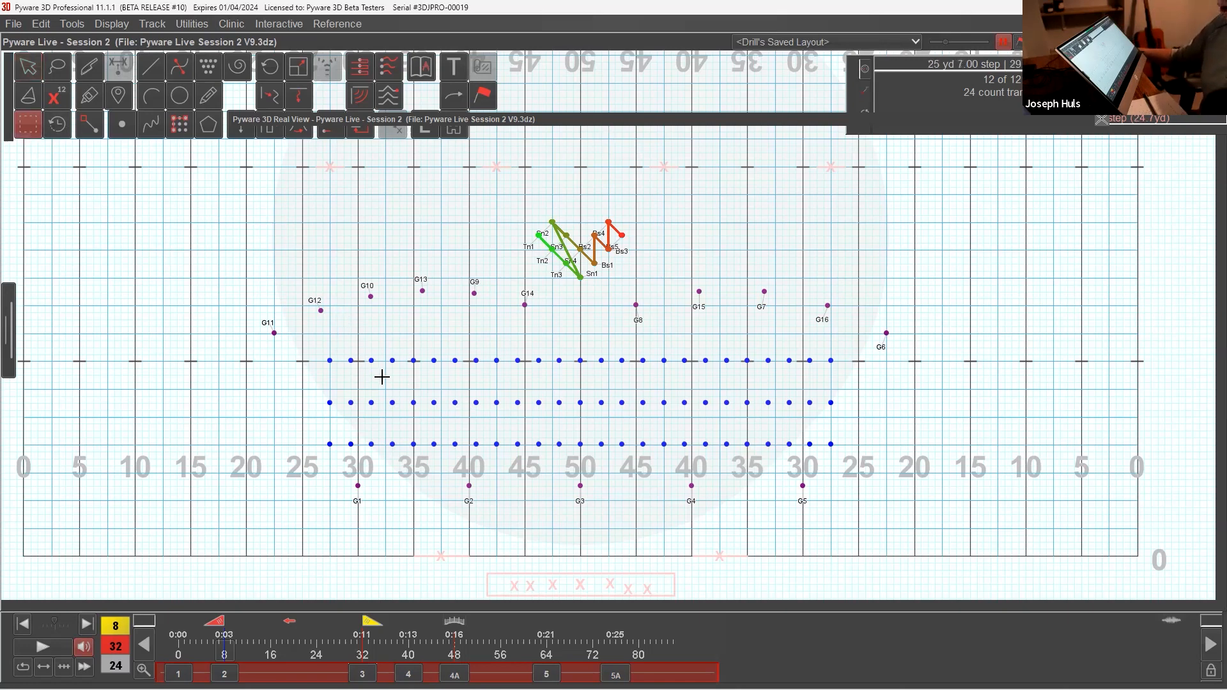
{"action": "left_click", "coordinate": [526, 348]}
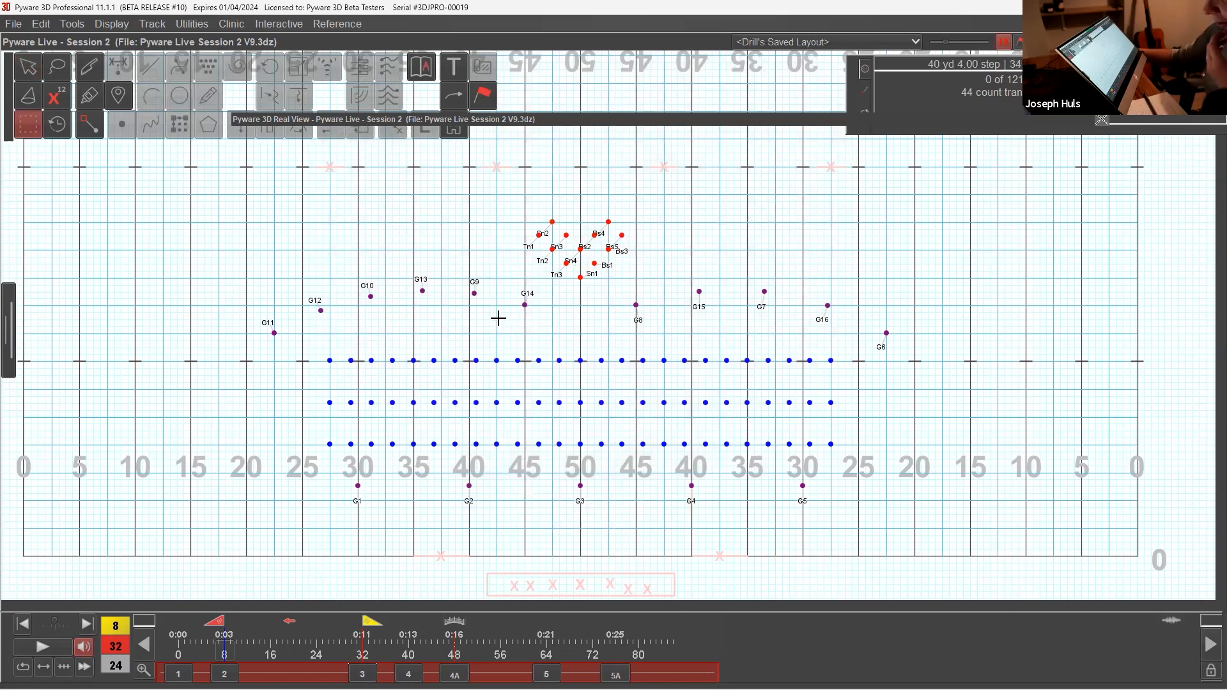
{"action": "mouse_move", "coordinate": [341, 351]}
{"action": "left_mouse_down"}
{"action": "mouse_move", "coordinate": [351, 436]}
{"action": "mouse_move", "coordinate": [351, 351]}
{"action": "left_mouse_up"}
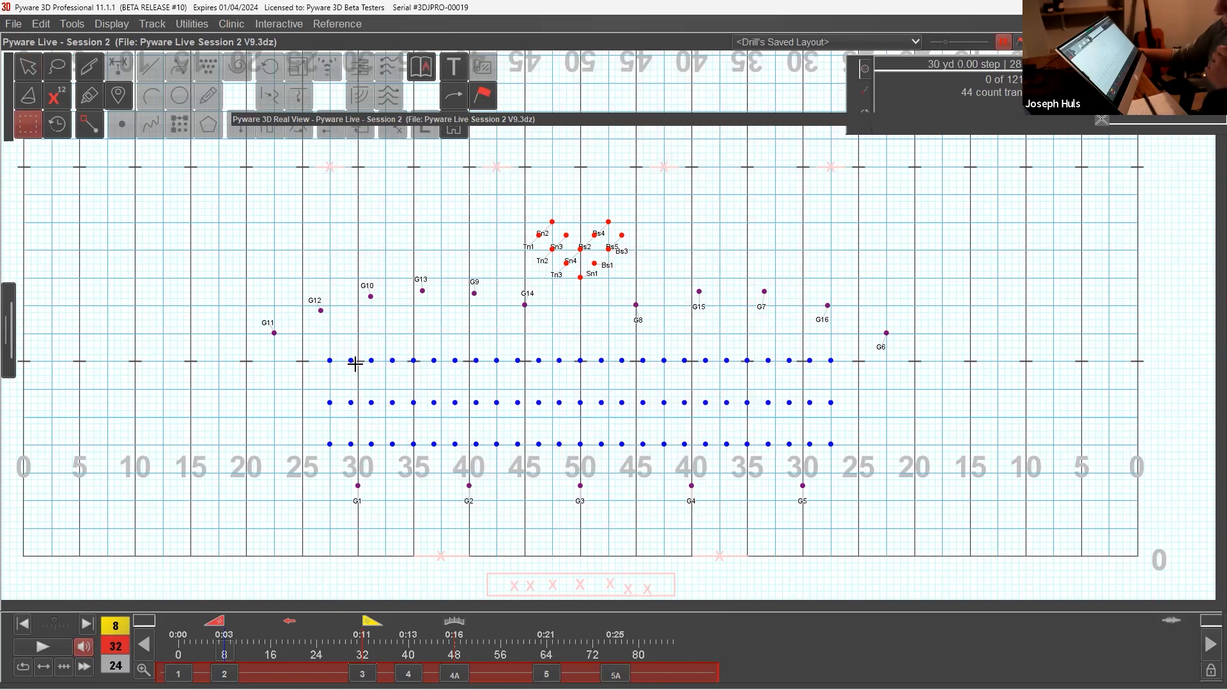
{"action": "left_click_drag", "start_coordinate": [340, 350], "coordinate": [357, 455]}
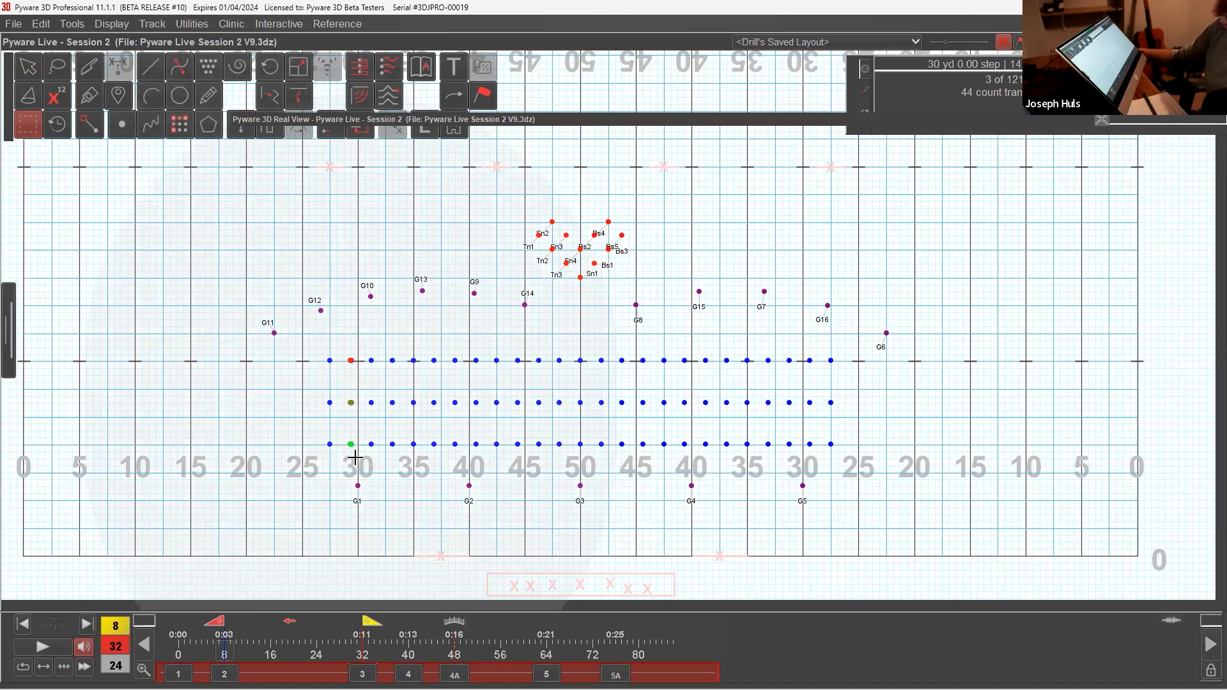
{"action": "left_click_drag", "start_coordinate": [386, 351], "coordinate": [441, 462], "text": "shift"}
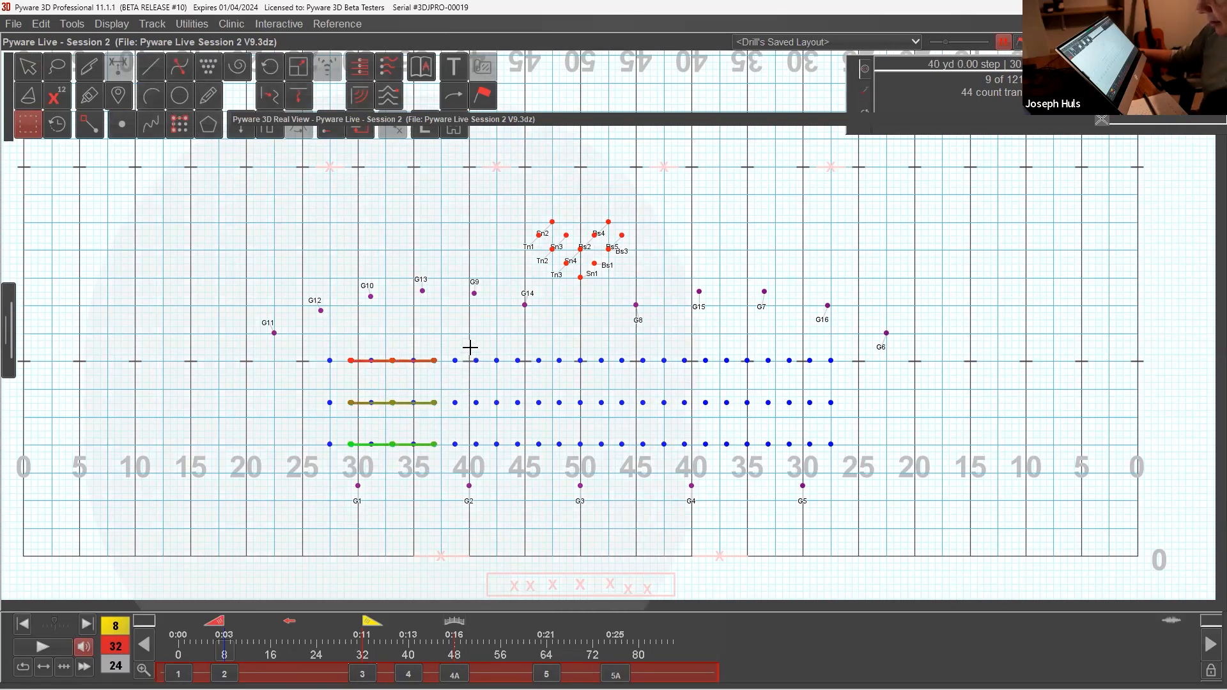
{"action": "left_click", "coordinate": [210, 230]}
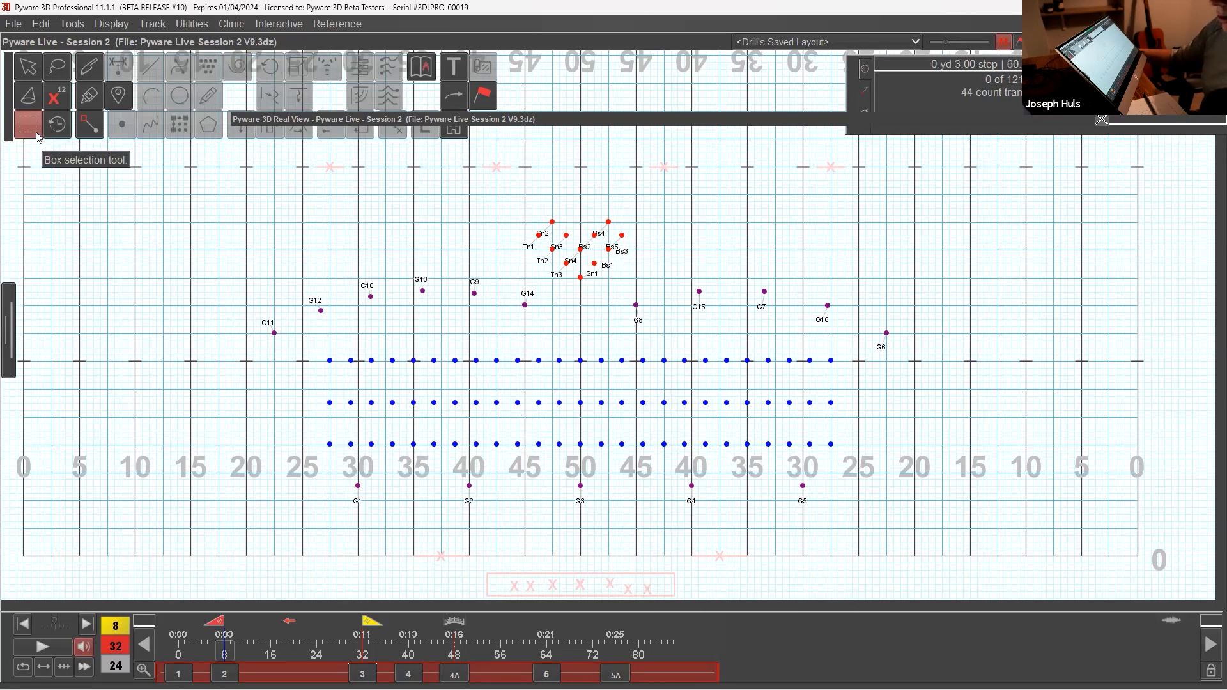
Step: Box-select every second column of the three wind rows, from the second column to the second-last
{"action": "left_click_drag", "start_coordinate": [341, 352], "coordinate": [365, 465]}
{"action": "left_click_drag", "start_coordinate": [381, 339], "coordinate": [410, 473], "text": "shift"}
{"action": "left_click_drag", "start_coordinate": [426, 353], "coordinate": [446, 460], "text": "shift"}
{"action": "left_click_drag", "start_coordinate": [468, 349], "coordinate": [490, 475], "text": "shift"}
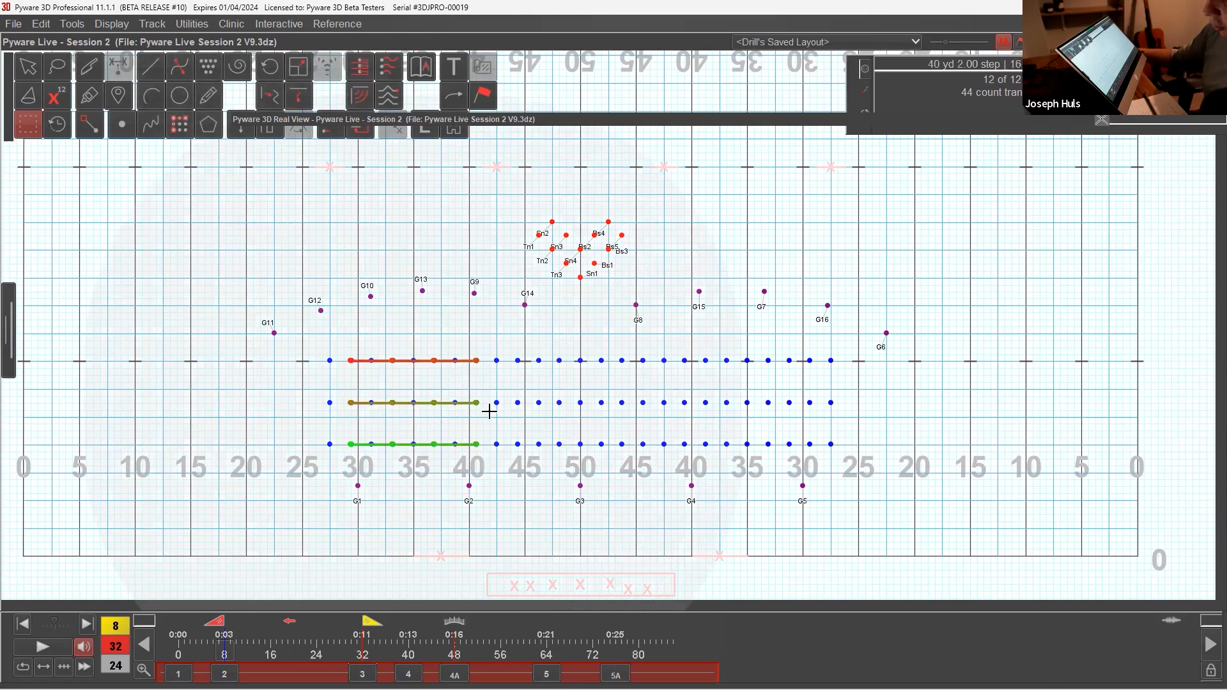
{"action": "left_click_drag", "start_coordinate": [500, 349], "coordinate": [532, 468], "text": "shift"}
{"action": "left_click_drag", "start_coordinate": [554, 349], "coordinate": [566, 452], "text": "shift"}
{"action": "left_click_drag", "start_coordinate": [592, 351], "coordinate": [649, 463], "text": "shift"}
{"action": "left_click_drag", "start_coordinate": [660, 348], "coordinate": [694, 460], "text": "shift"}
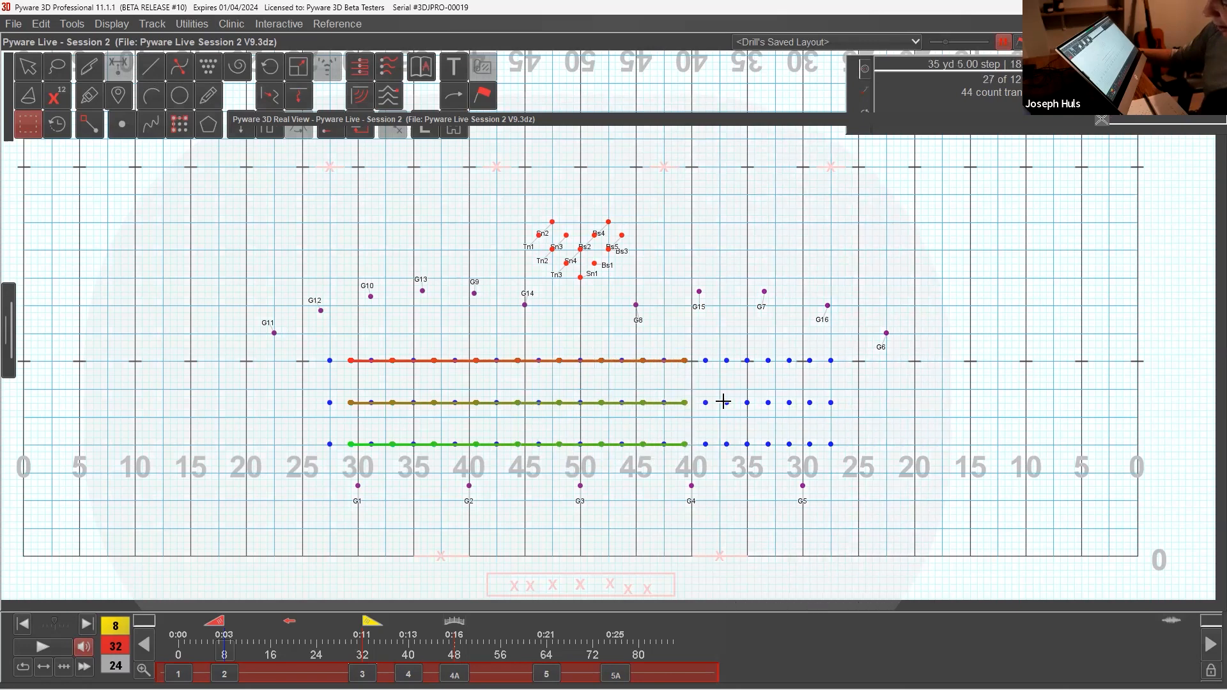
{"action": "left_click_drag", "start_coordinate": [721, 349], "coordinate": [737, 463], "text": "shift"}
{"action": "left_click_drag", "start_coordinate": [759, 356], "coordinate": [771, 461], "text": "shift"}
{"action": "left_click_drag", "start_coordinate": [796, 349], "coordinate": [813, 463], "text": "shift"}
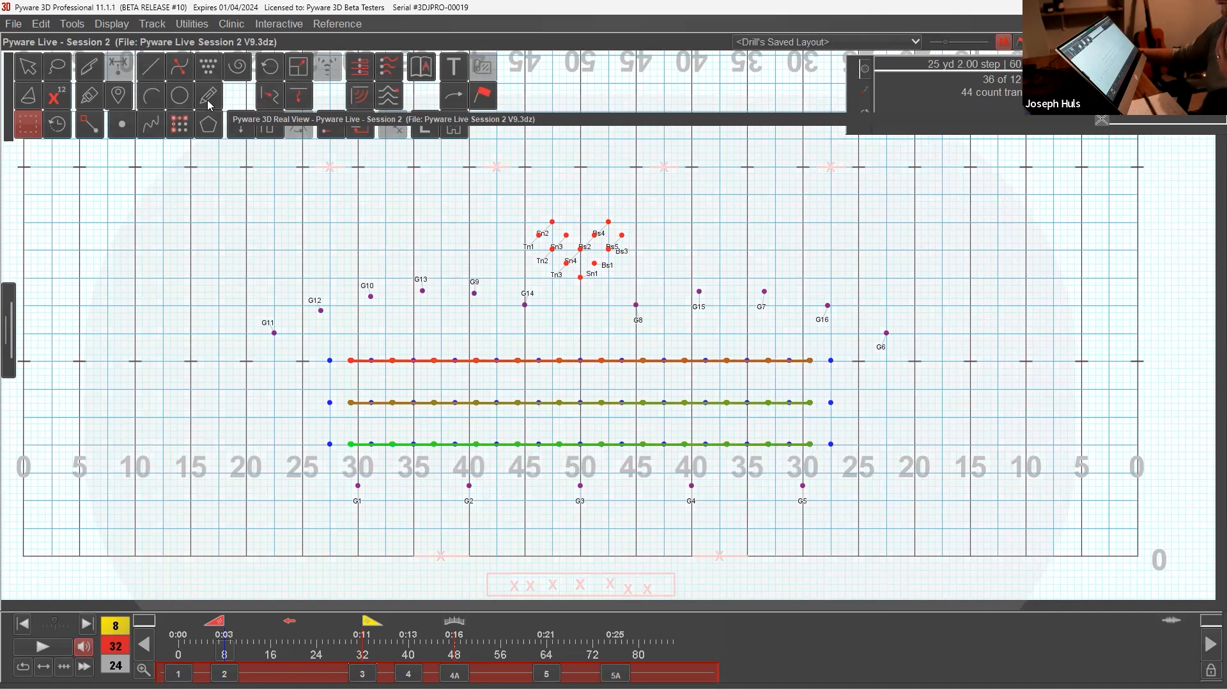
Step: Push the selected alternate wind columns three steps (1.875 yards) downstage, accept, and leave the winds deselected
{"action": "left_click_drag", "start_coordinate": [356, 121], "coordinate": [305, 168]}
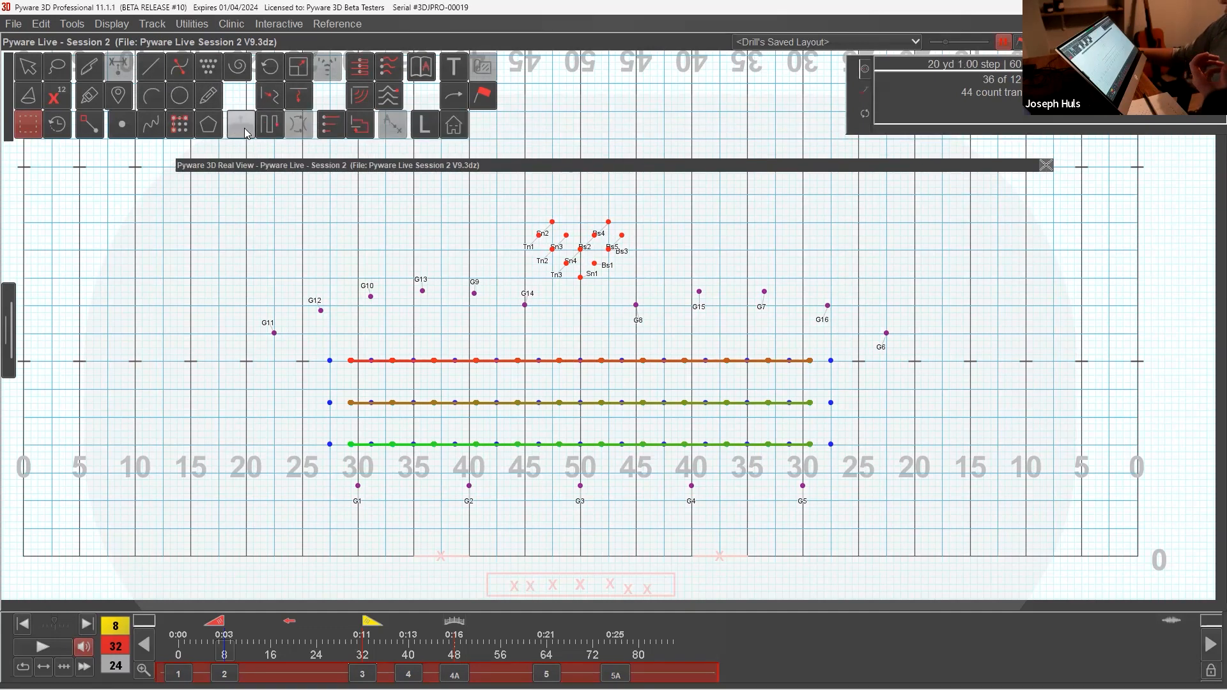
{"action": "left_click", "coordinate": [245, 130]}
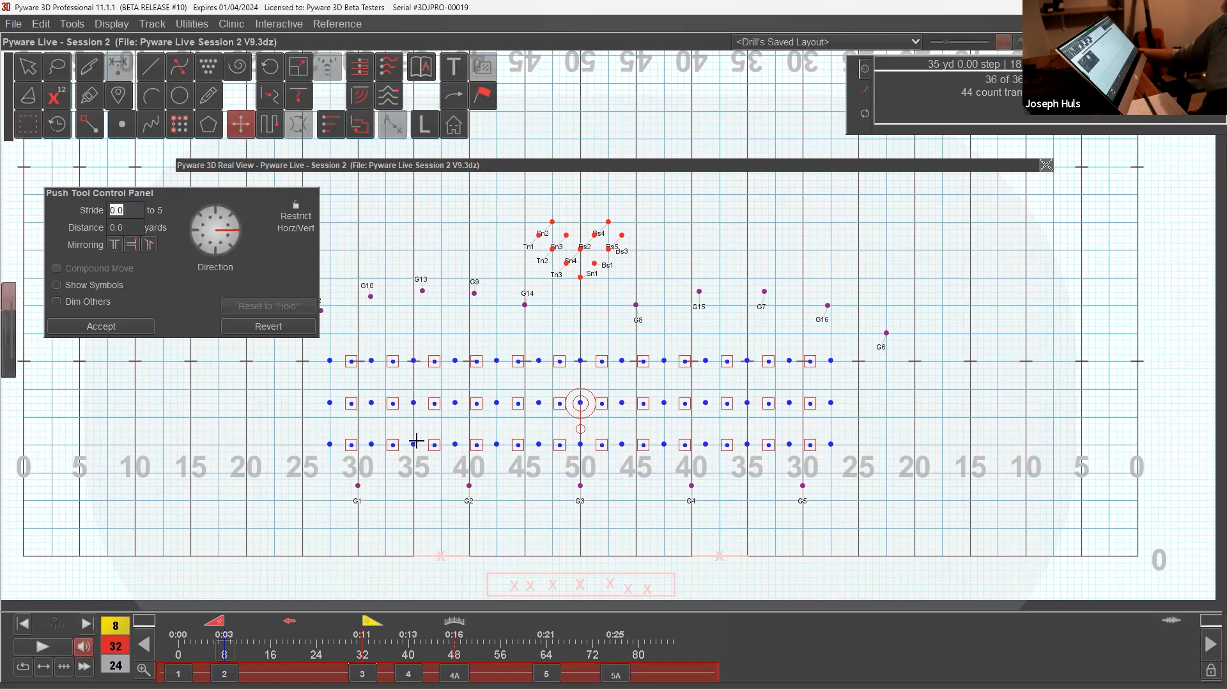
{"action": "key", "text": "Down"}
{"action": "key", "text": "Down"}
{"action": "key", "text": "Down"}
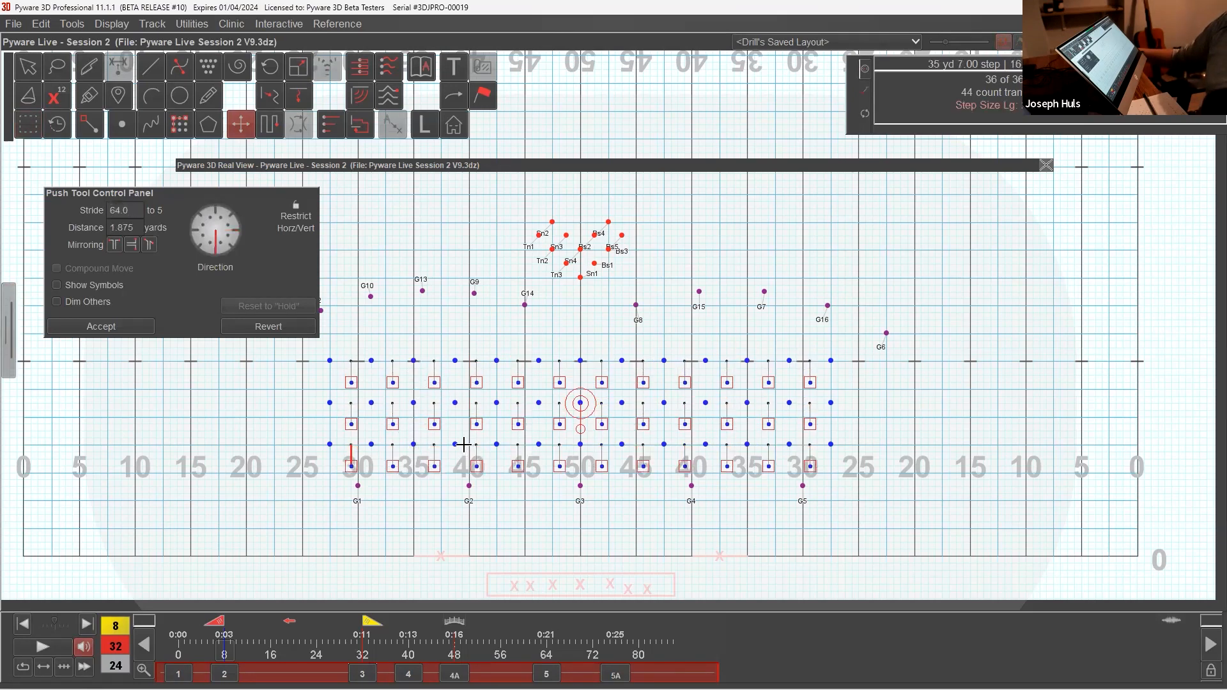
{"action": "key", "text": "Return"}
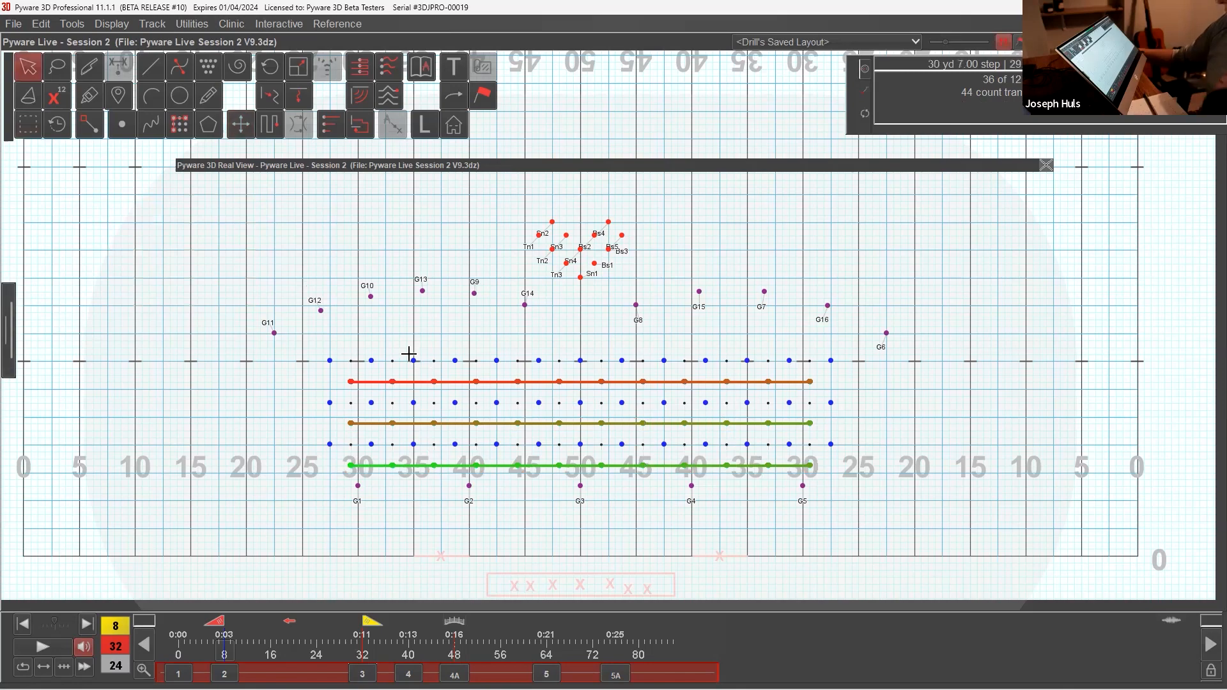
{"action": "left_click_drag", "start_coordinate": [304, 340], "coordinate": [837, 450]}
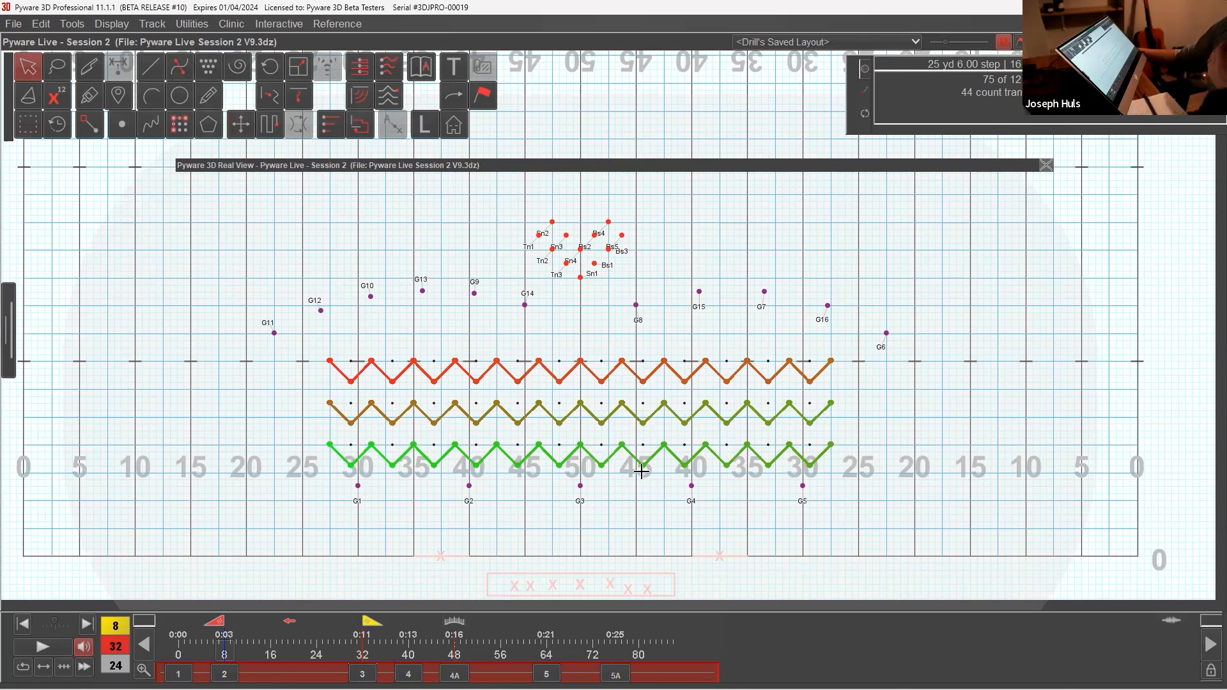
{"action": "left_click", "coordinate": [521, 471]}
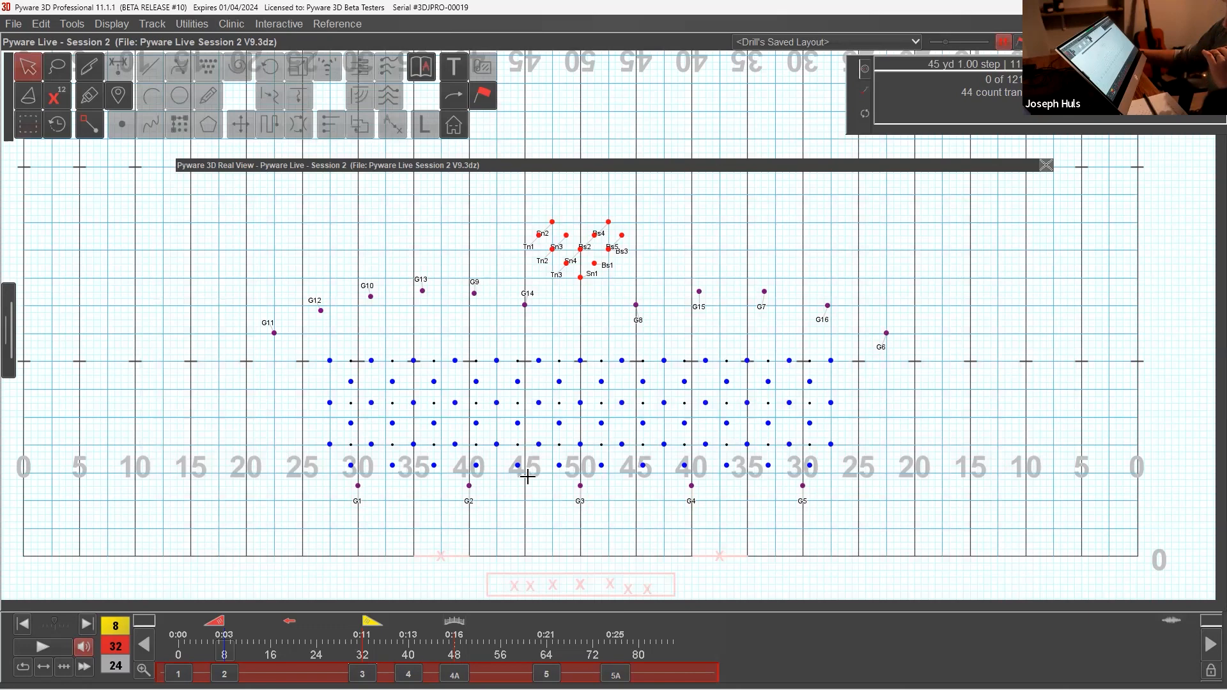
Step: Select only the battery wedge, push it straight upstage 7.5 yards with the Push tool, and accept
{"action": "left_click_drag", "start_coordinate": [646, 168], "coordinate": [655, 127]}
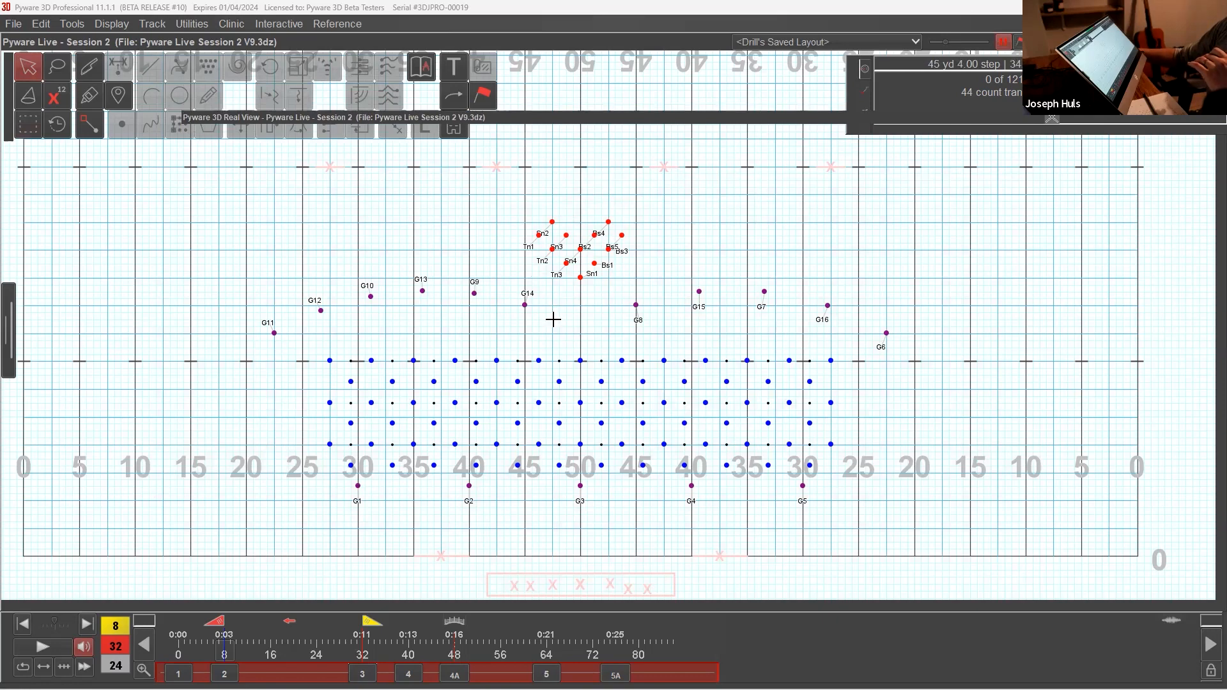
{"action": "left_click_drag", "start_coordinate": [556, 201], "coordinate": [601, 295]}
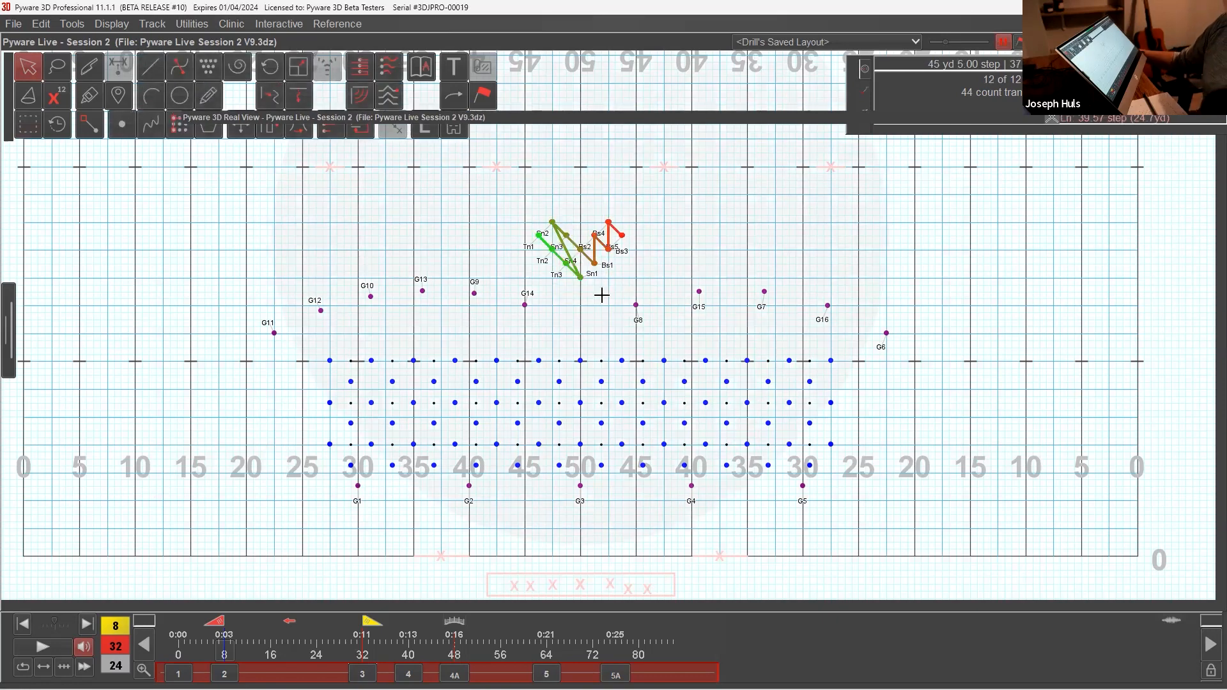
{"action": "left_click_drag", "start_coordinate": [567, 341], "coordinate": [619, 477]}
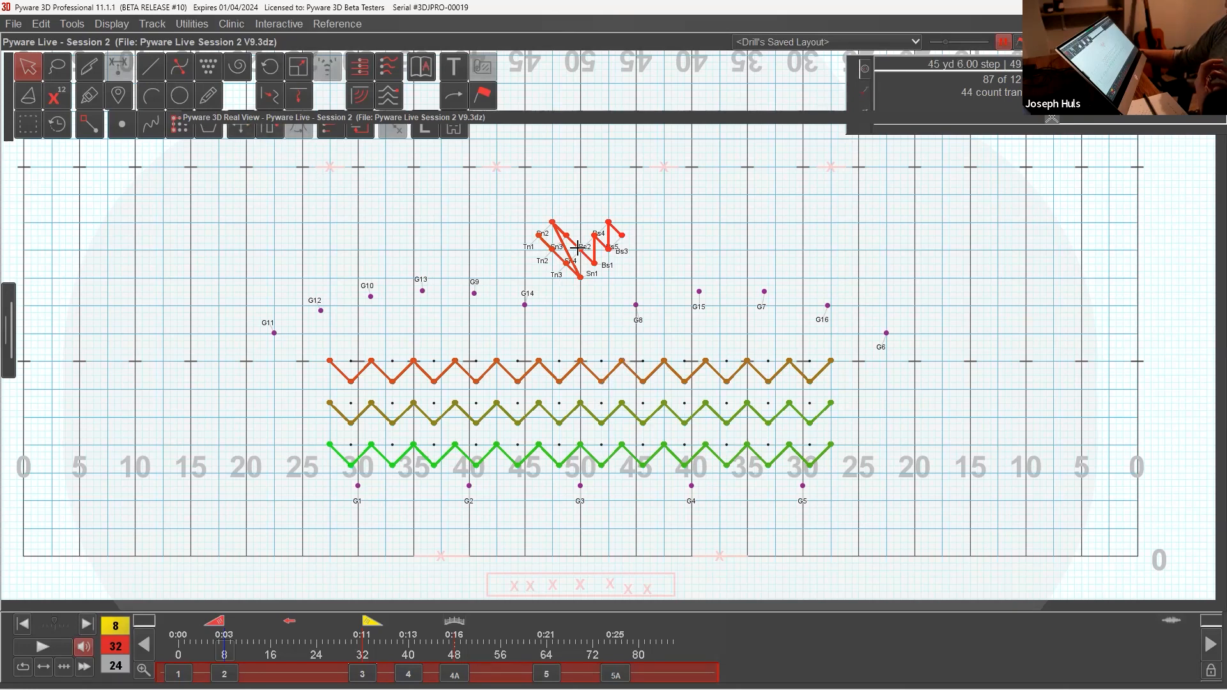
{"action": "double_click", "coordinate": [568, 224]}
{"action": "left_click", "coordinate": [241, 133]}
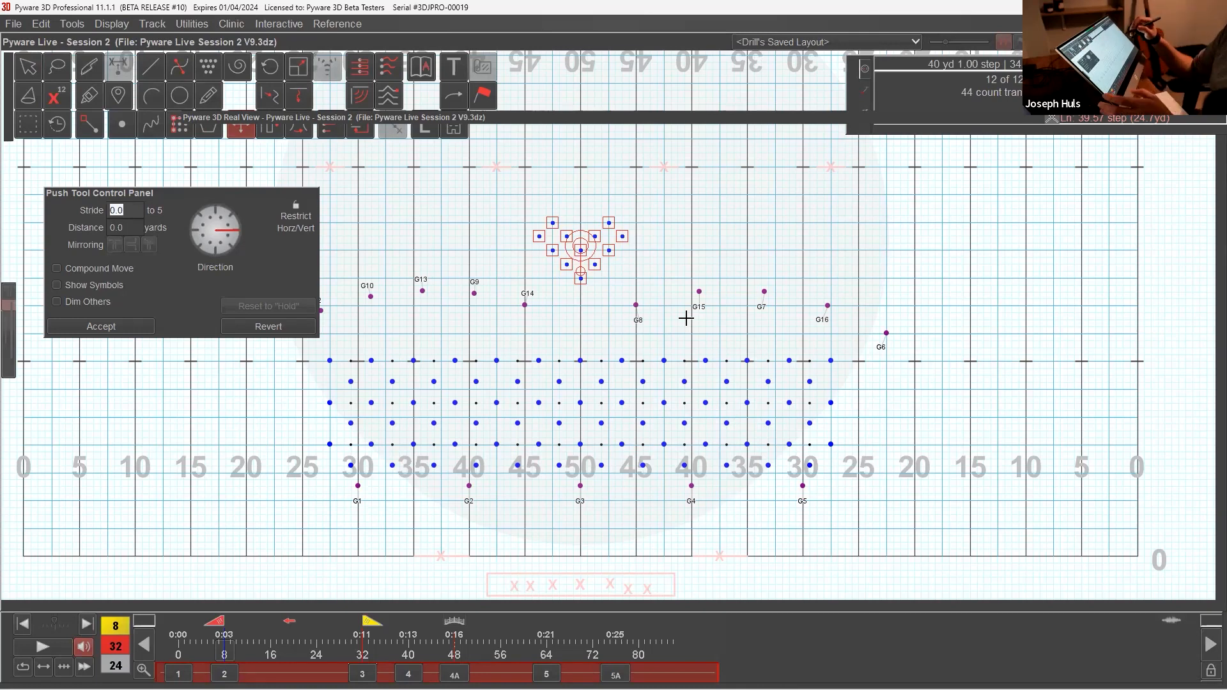
{"action": "left_click_drag", "start_coordinate": [582, 275], "coordinate": [584, 204]}
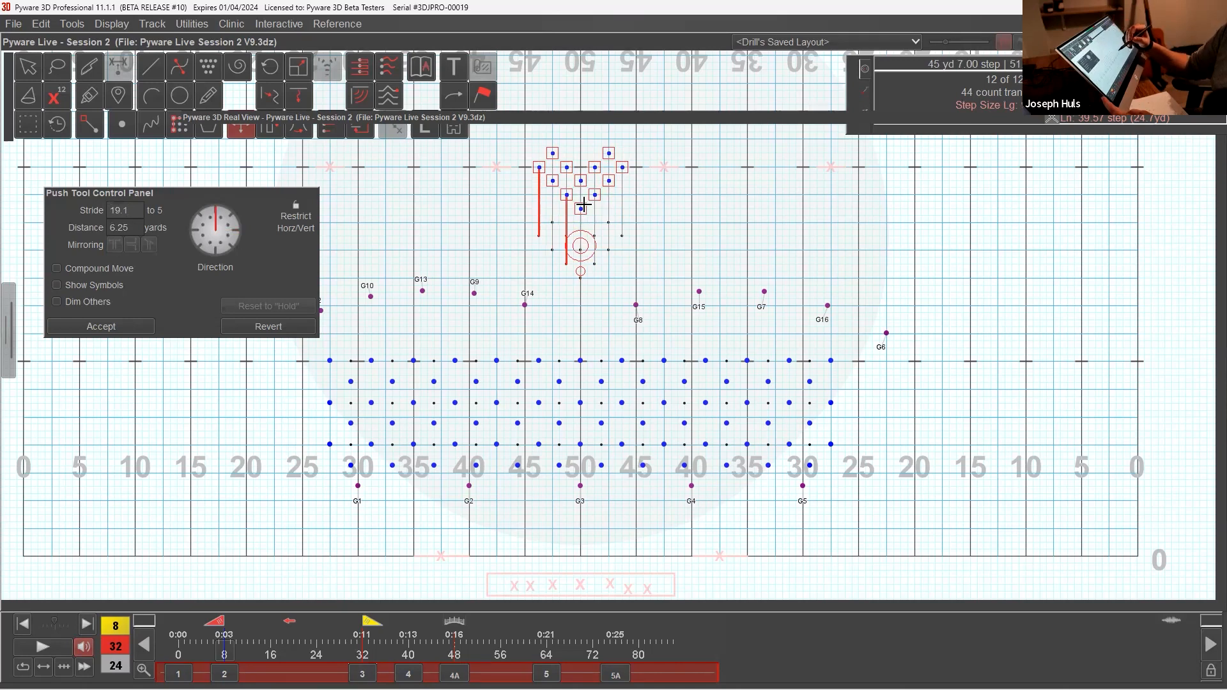
{"action": "left_click_drag", "start_coordinate": [583, 203], "coordinate": [589, 189]}
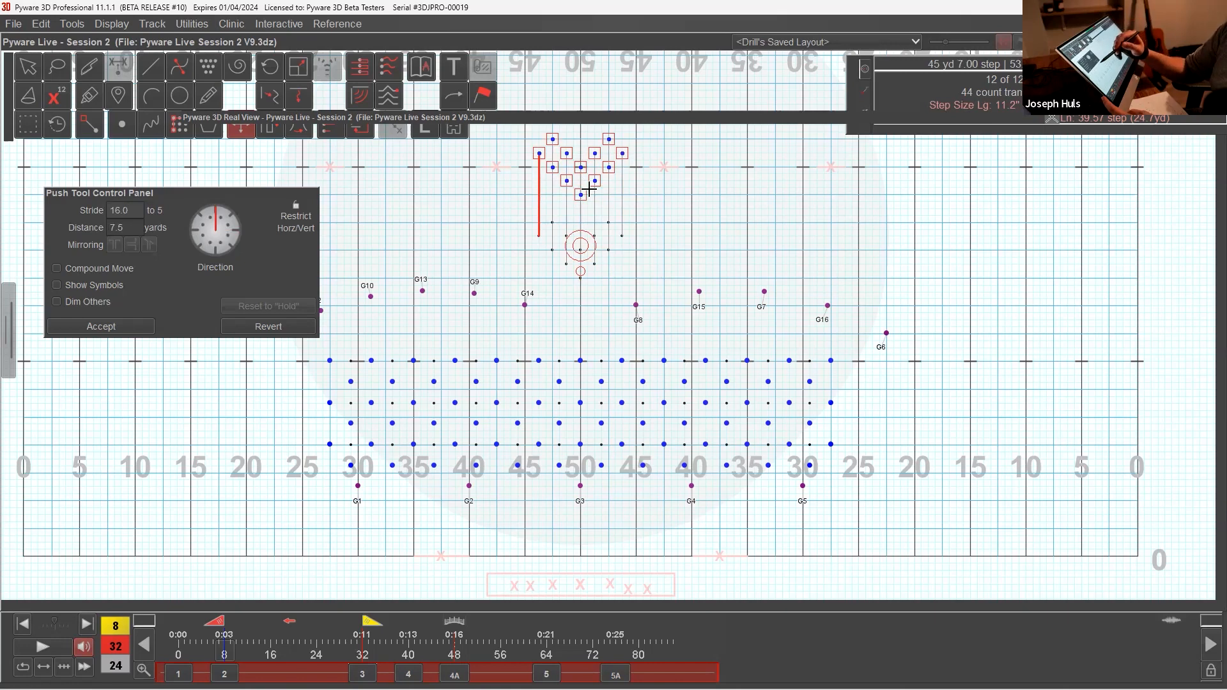
{"action": "left_click", "coordinate": [151, 327]}
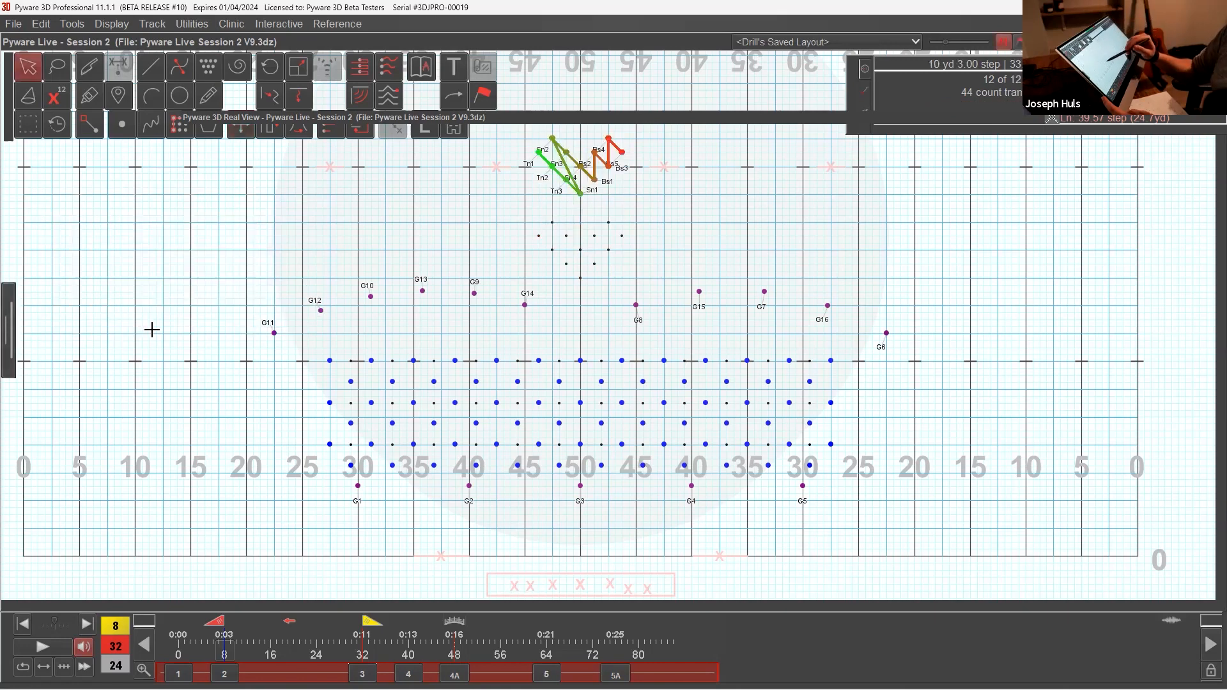
Step: Select all three staggered wind rows, push them straight upstage 7.5 yards with the Push tool, accept, and deselect them
{"action": "left_click_drag", "start_coordinate": [820, 120], "coordinate": [772, 180]}
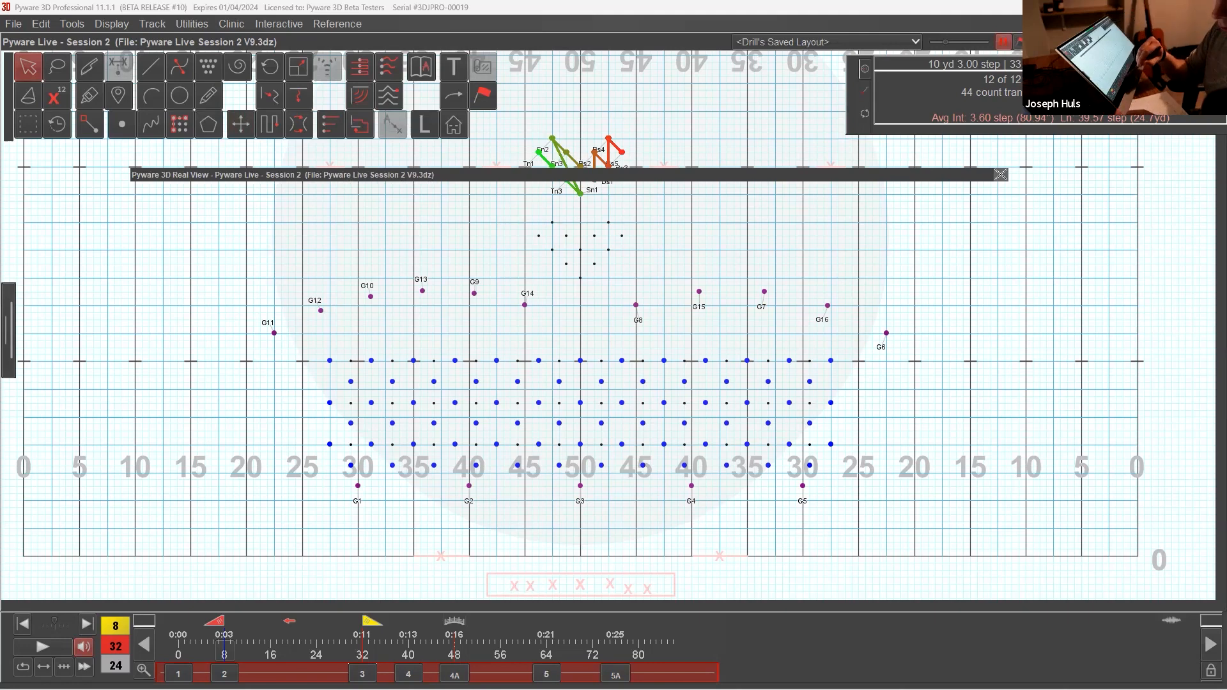
{"action": "left_click_drag", "start_coordinate": [310, 349], "coordinate": [926, 467]}
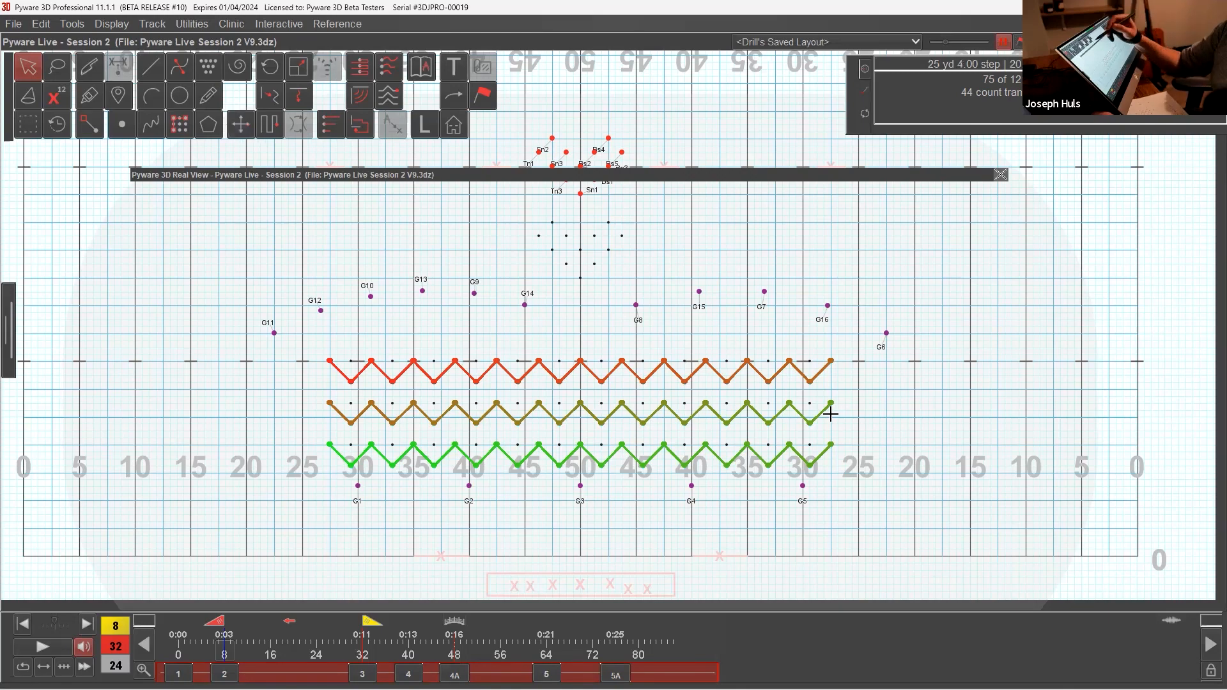
{"action": "left_click", "coordinate": [242, 128]}
{"action": "key", "text": "Up"}
{"action": "key", "text": "Up"}
{"action": "key", "text": "Up"}
{"action": "key", "text": "Up"}
{"action": "key", "text": "Up"}
{"action": "key", "text": "Up"}
{"action": "key", "text": "Up"}
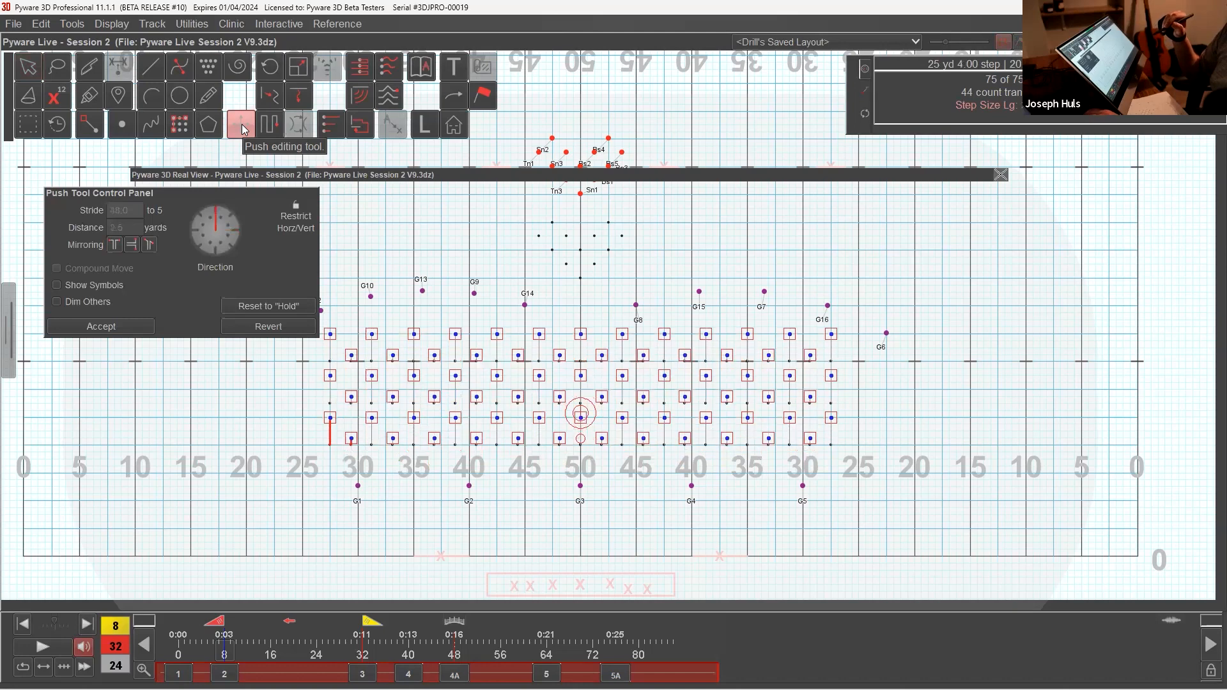
{"action": "key", "text": "Up"}
{"action": "key", "text": "Up"}
{"action": "key", "text": "Up"}
{"action": "key", "text": "Up"}
{"action": "key", "text": "Up"}
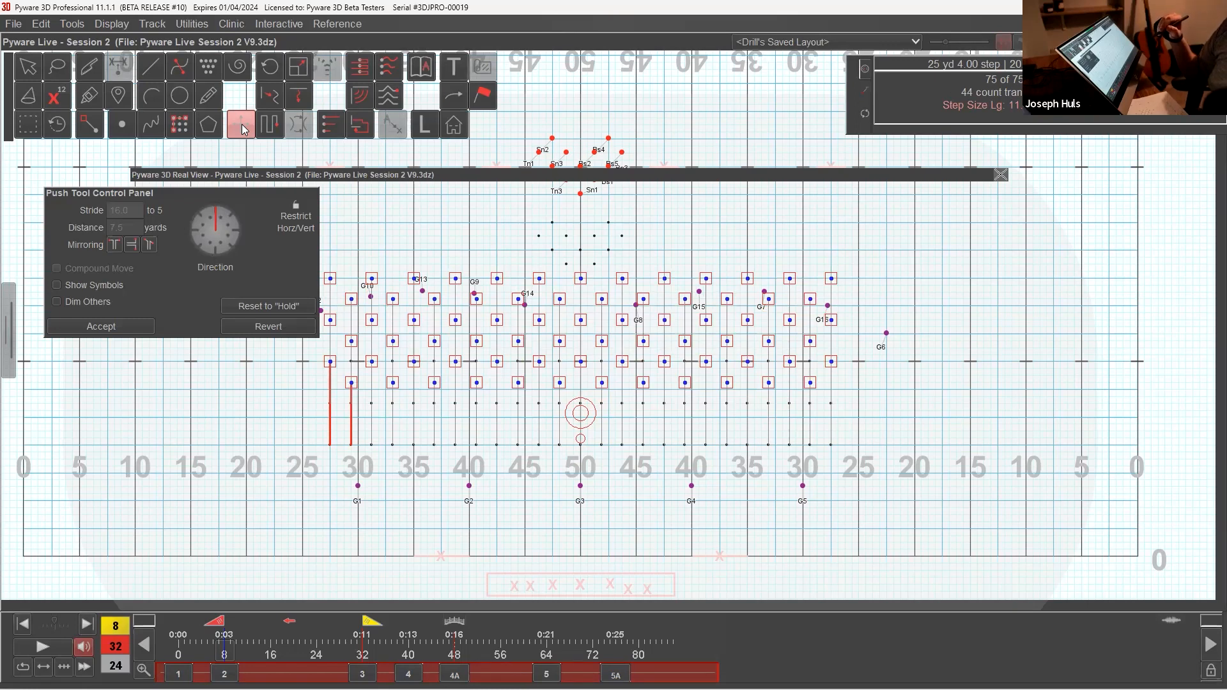
{"action": "left_click", "coordinate": [242, 127]}
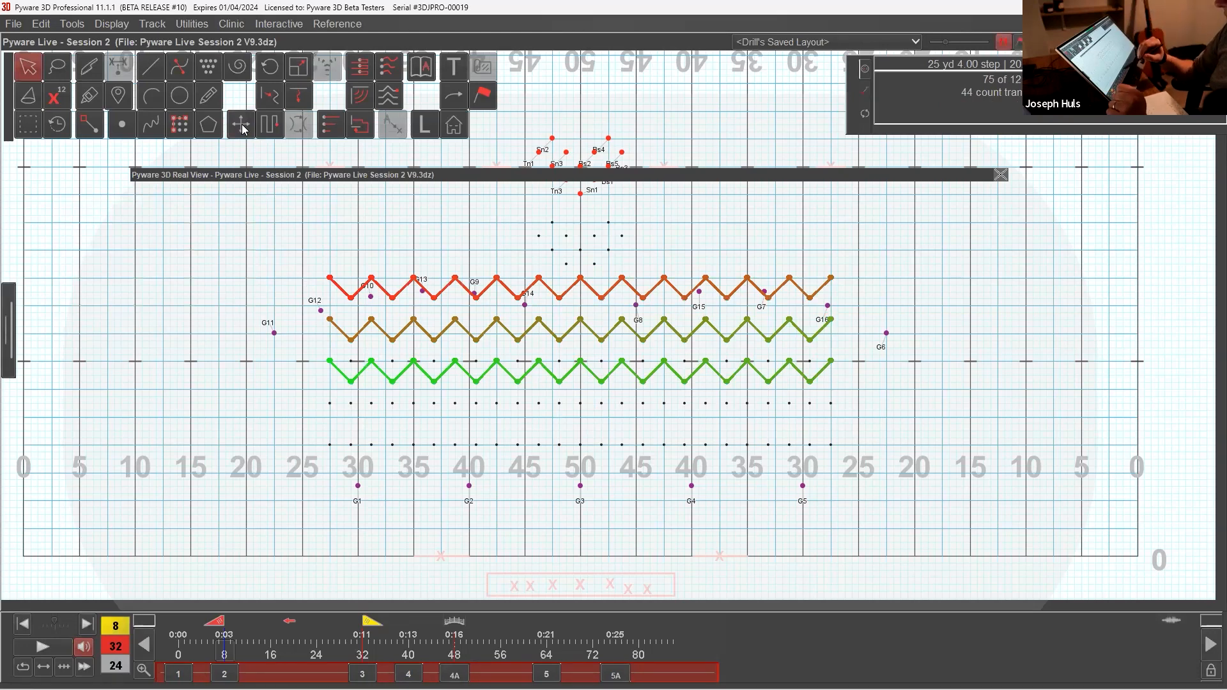
{"action": "left_click", "coordinate": [679, 407]}
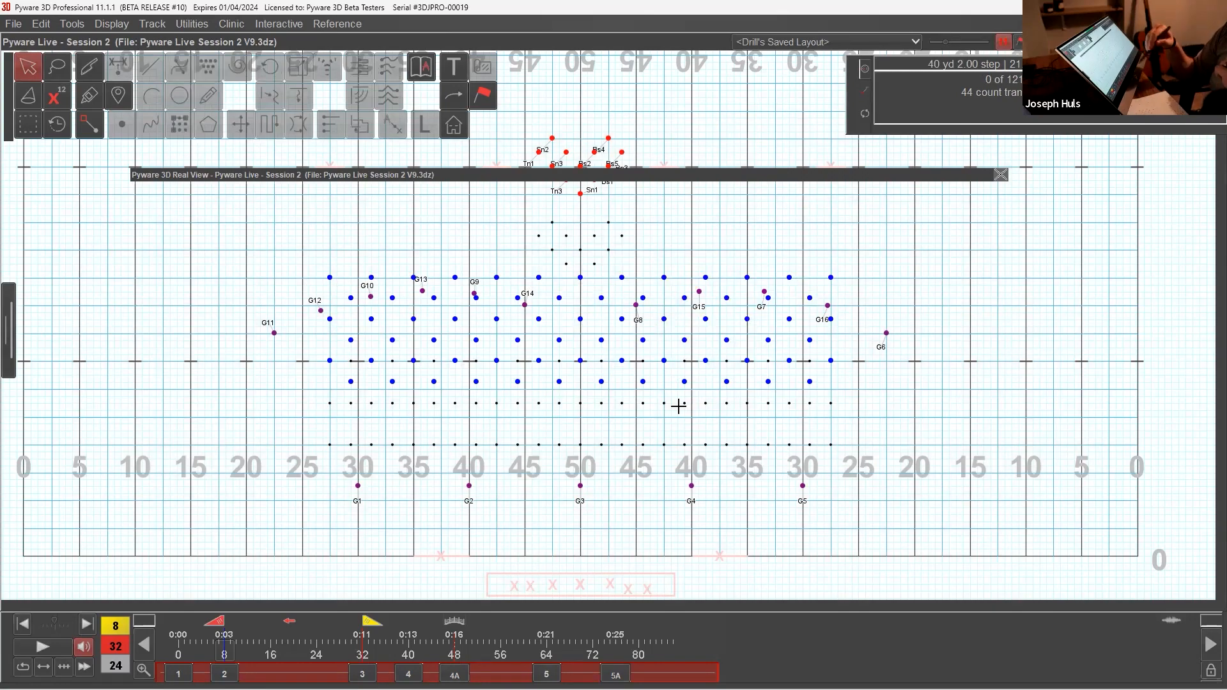
Step: Select all the guard performers, both upstage arcs and the downstage line, push them straight upstage 6.25 yards, and accept
{"action": "left_click_drag", "start_coordinate": [260, 310], "coordinate": [328, 386]}
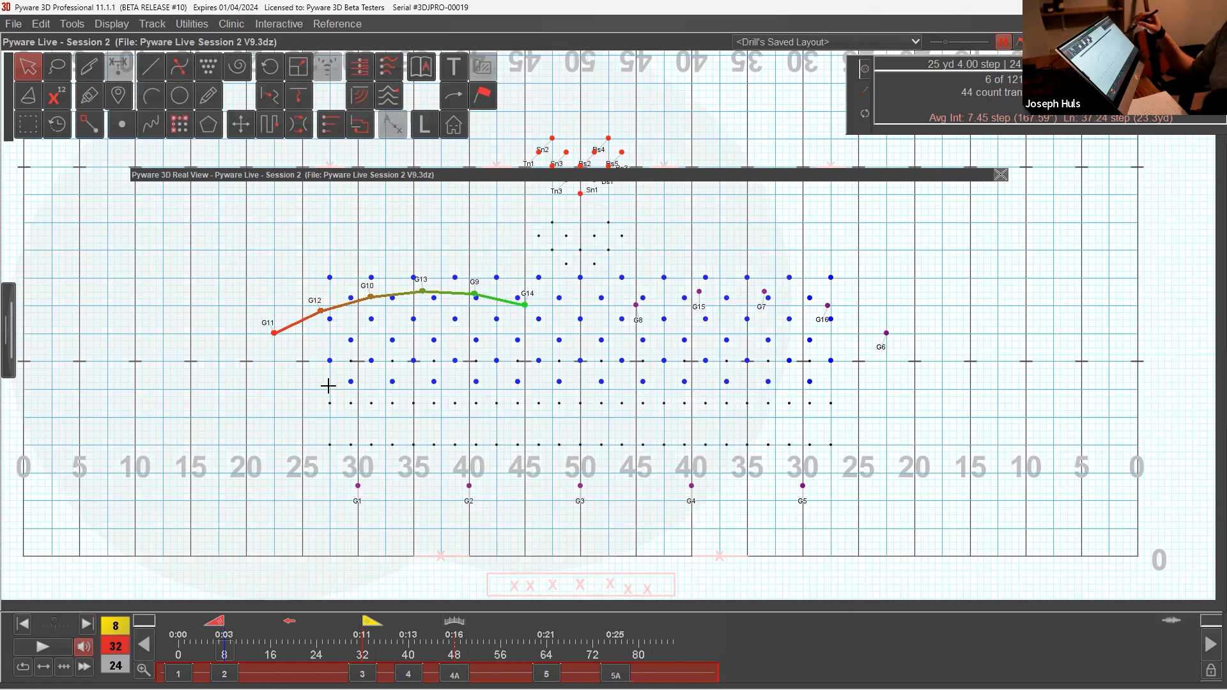
{"action": "left_click_drag", "start_coordinate": [882, 323], "coordinate": [932, 360], "text": "shift"}
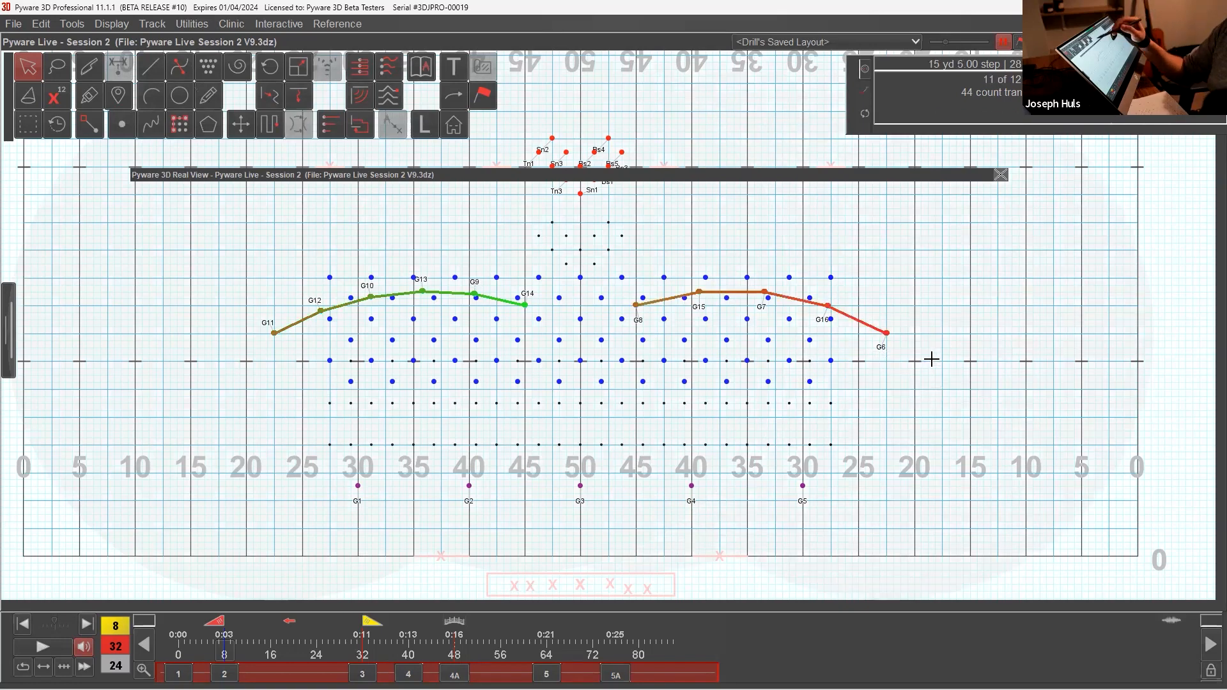
{"action": "left_click_drag", "start_coordinate": [449, 458], "coordinate": [507, 495], "text": "shift"}
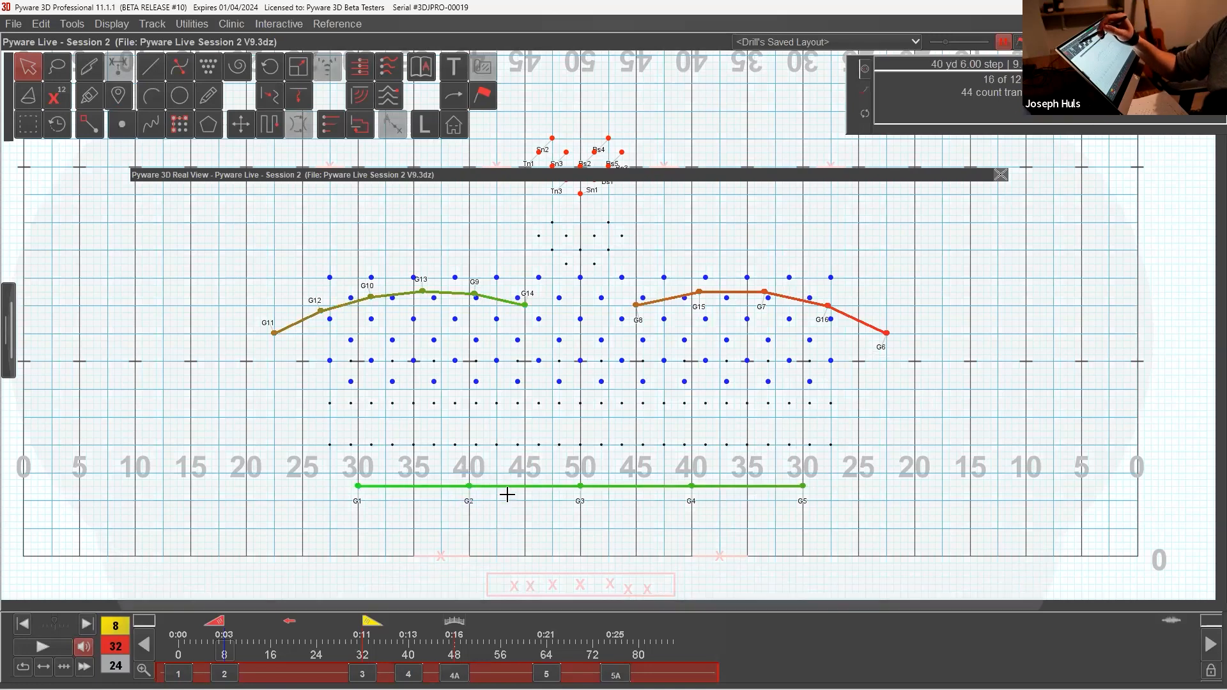
{"action": "left_click", "coordinate": [253, 125]}
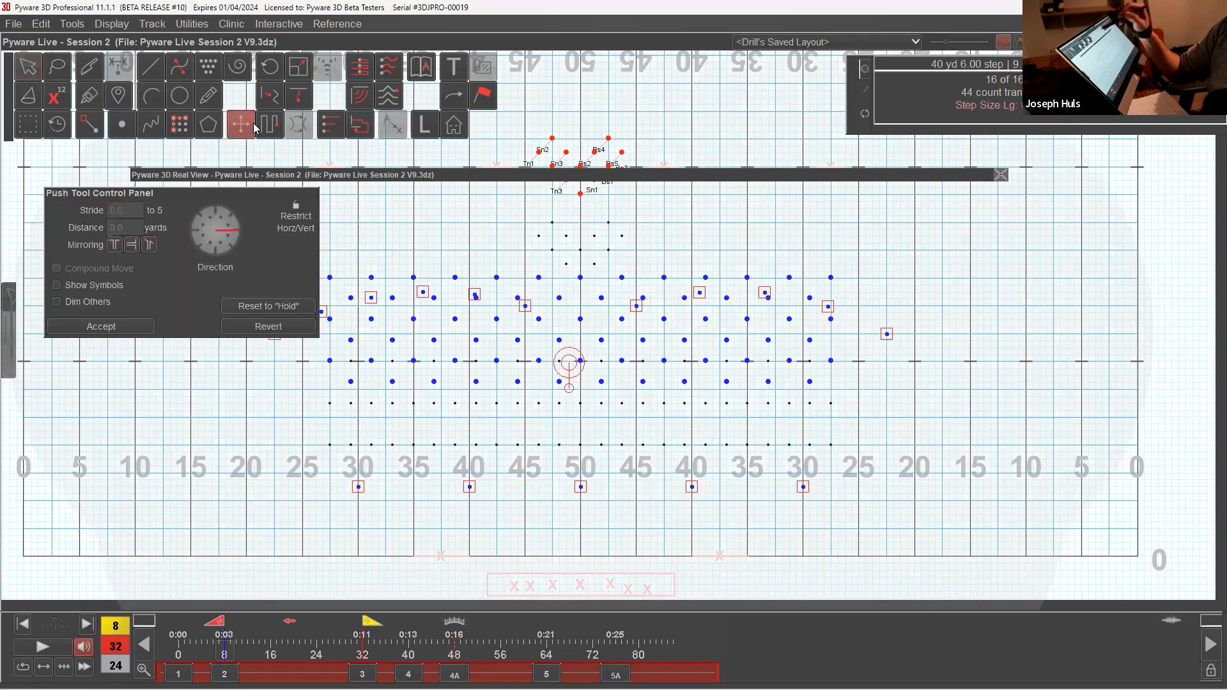
{"action": "key", "text": "Up"}
{"action": "key", "text": "Up"}
{"action": "key", "text": "Up"}
{"action": "key", "text": "Up"}
{"action": "key", "text": "Up"}
{"action": "key", "text": "Up"}
{"action": "key", "text": "Up"}
{"action": "key", "text": "Up"}
{"action": "key", "text": "Up"}
{"action": "key", "text": "Up"}
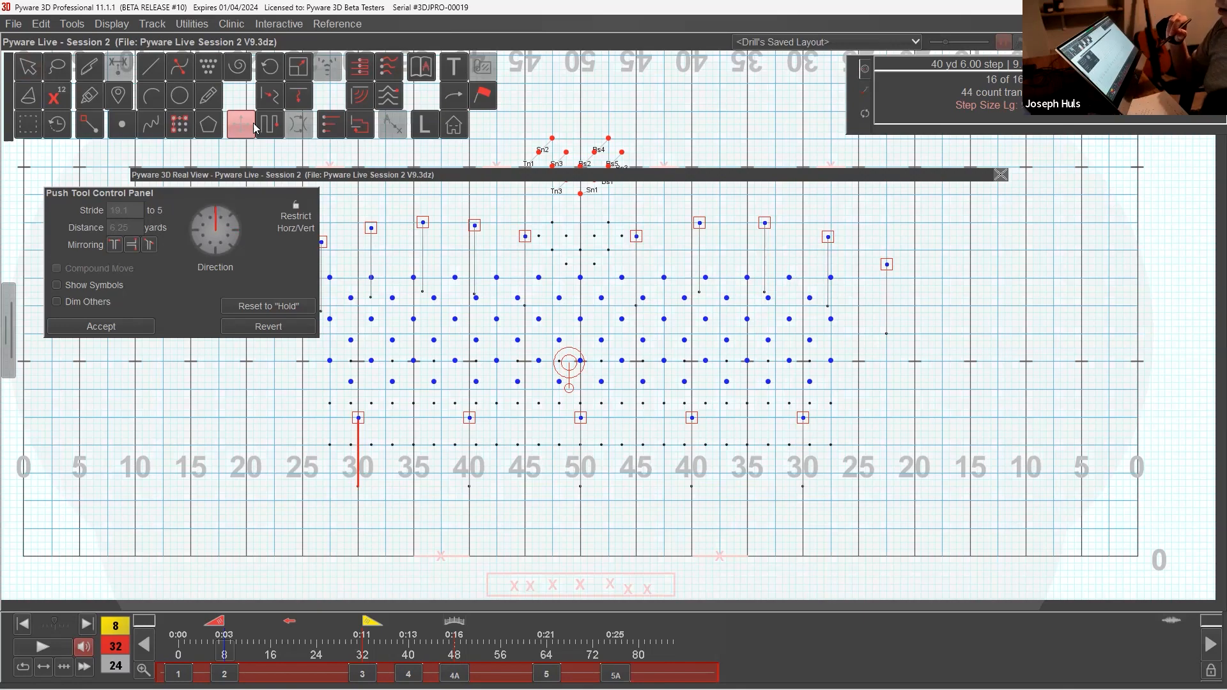
{"action": "key", "text": "Return"}
Step: Expand the Real View to check the form, move the grey timeline anchor to count 40, and collapse the Real View again
{"action": "double_click", "coordinate": [710, 176]}
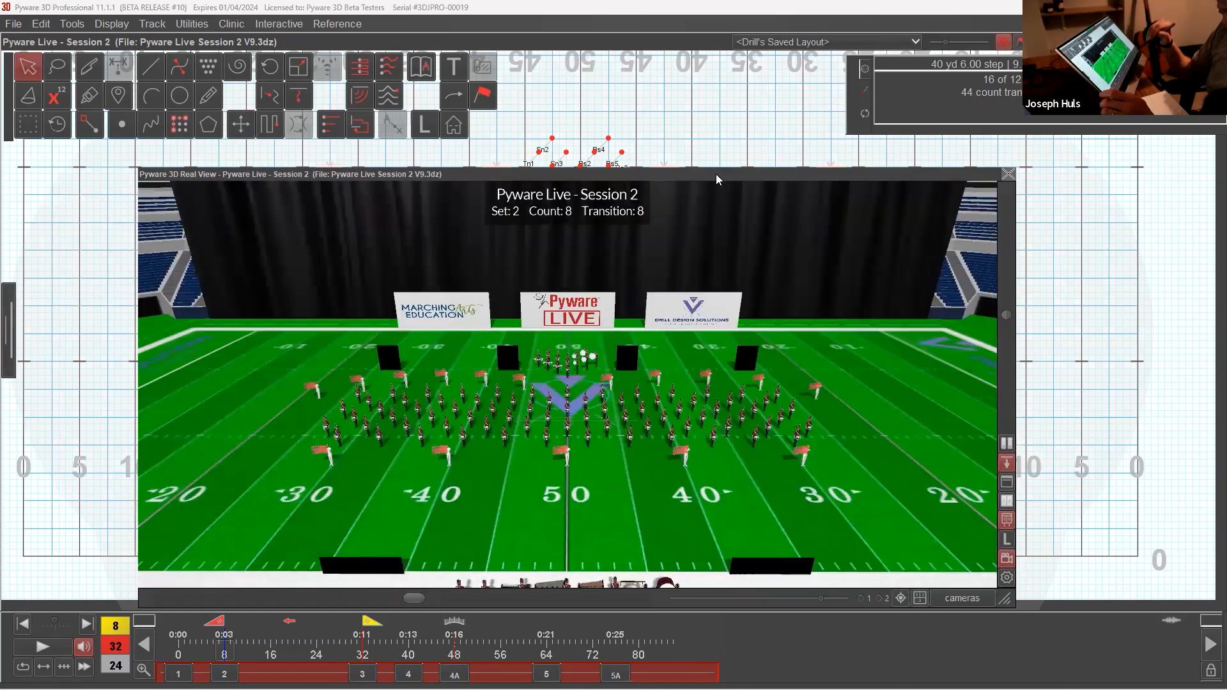
{"action": "left_click", "coordinate": [299, 619]}
{"action": "left_click_drag", "start_coordinate": [364, 621], "coordinate": [333, 646]}
{"action": "left_click", "coordinate": [295, 624]}
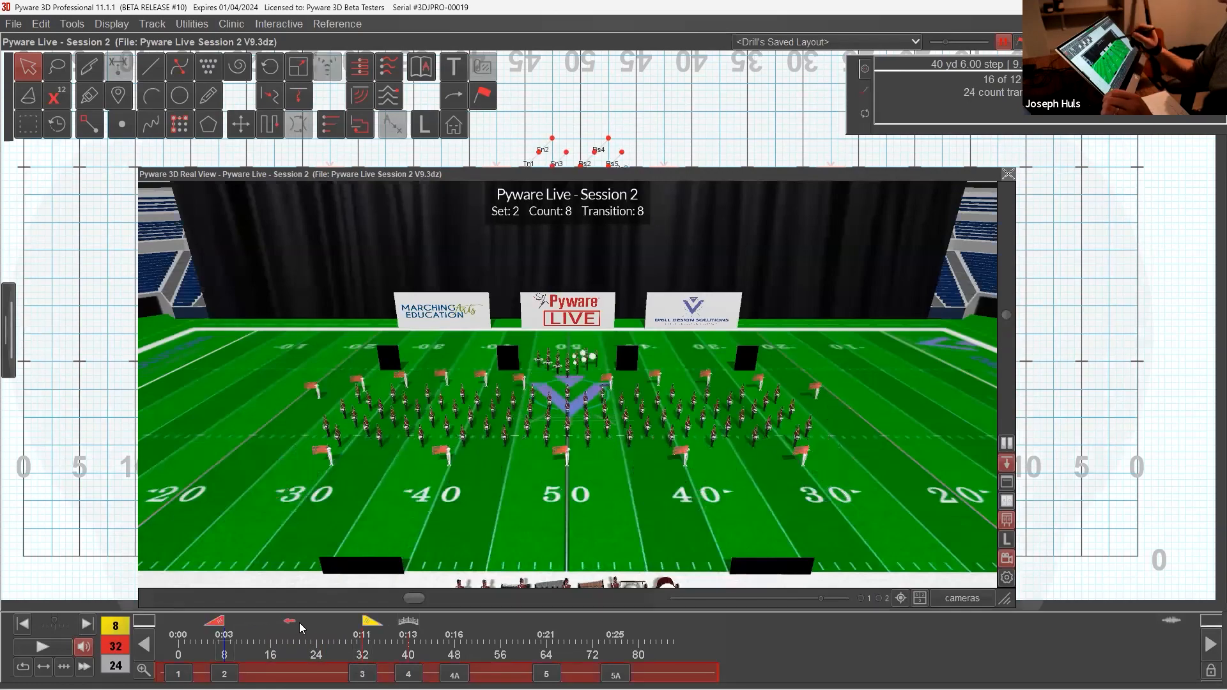
{"action": "double_click", "coordinate": [692, 179]}
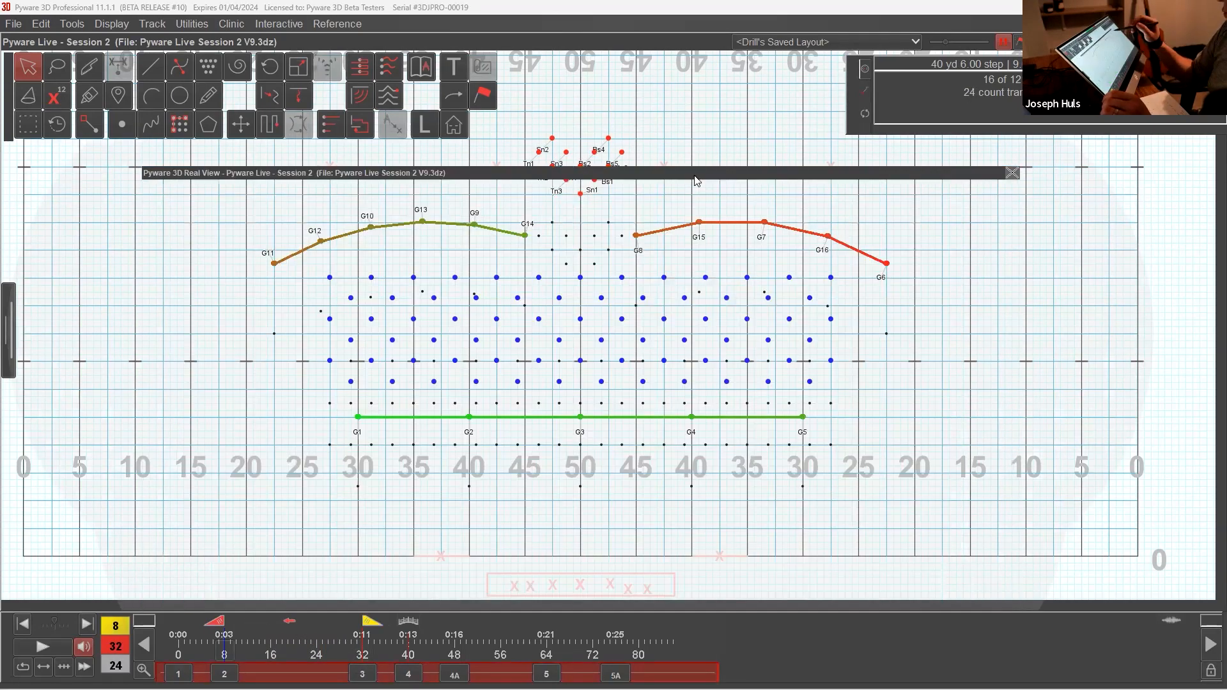
Step: Select the guard arc G11 to G14 and use the Point tool to place its first two spots upstage on the 40- and 30-yard lines
{"action": "left_click", "coordinate": [275, 262]}
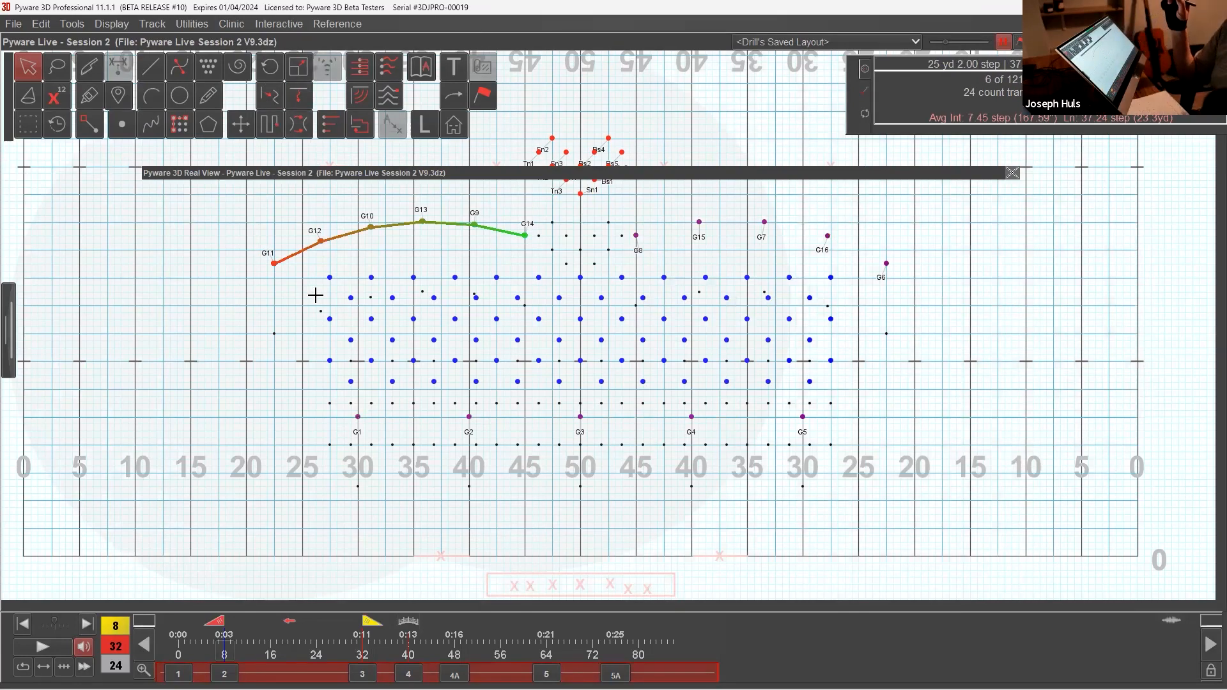
{"action": "left_click_drag", "start_coordinate": [714, 175], "coordinate": [733, 107]}
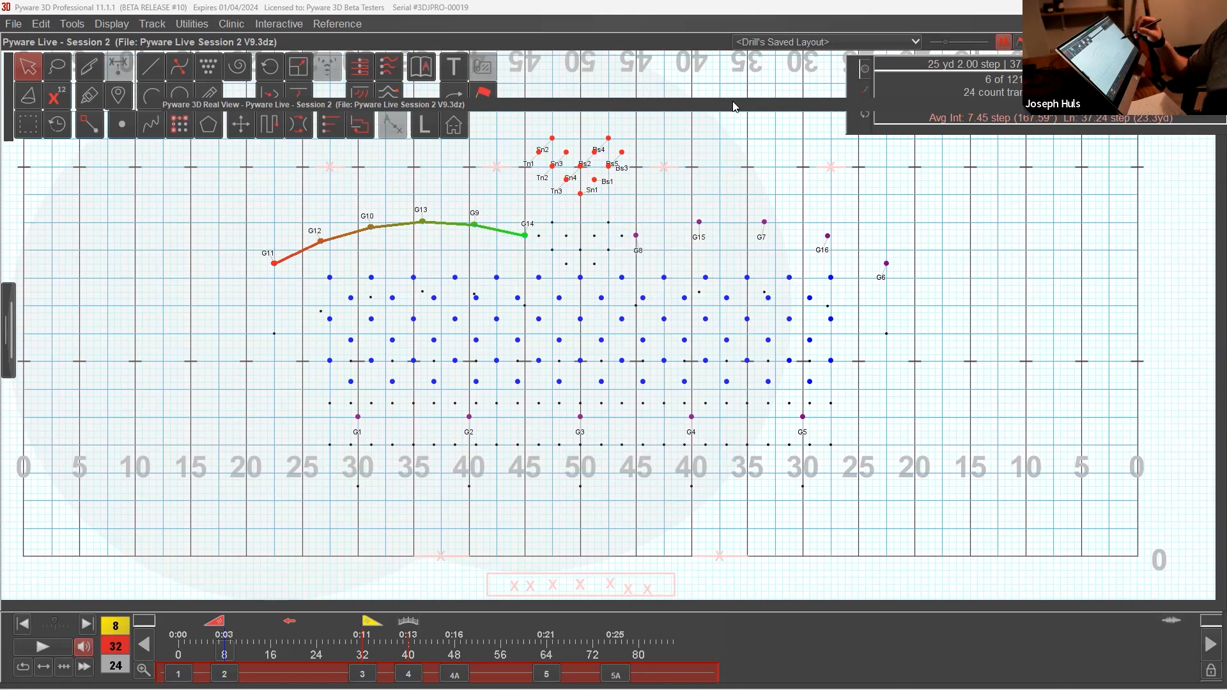
{"action": "left_click", "coordinate": [133, 128]}
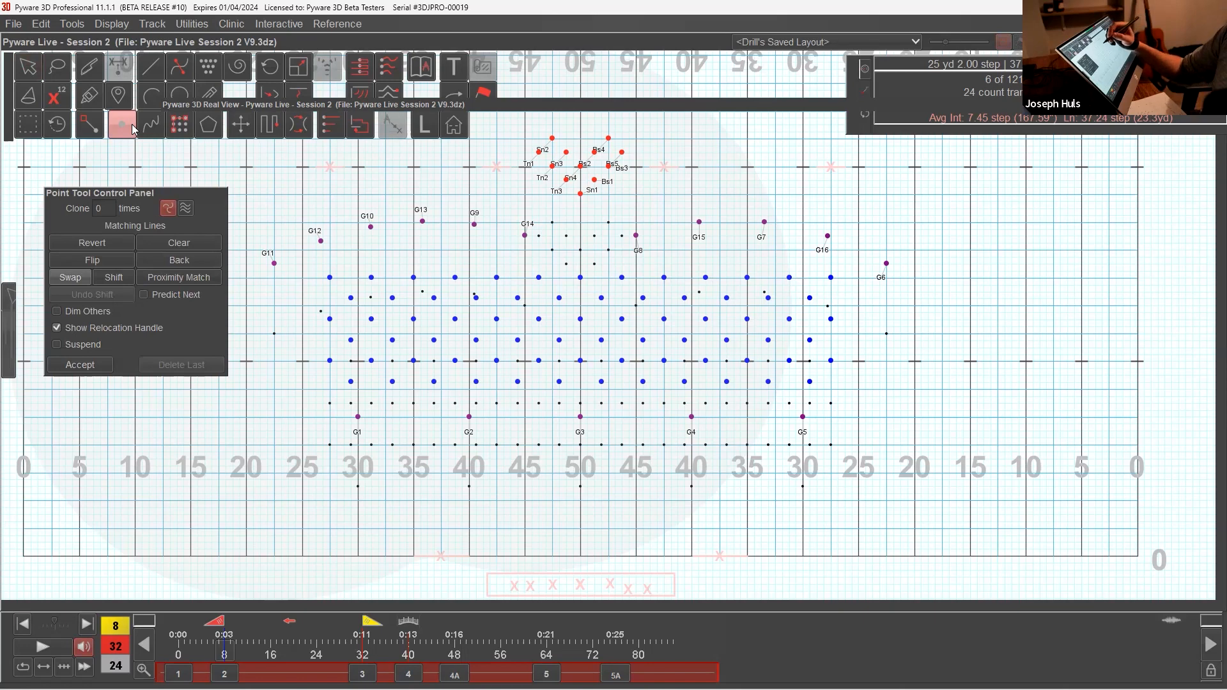
{"action": "left_click", "coordinate": [133, 128]}
{"action": "left_click", "coordinate": [475, 222]}
{"action": "mouse_move", "coordinate": [485, 226]}
{"action": "left_mouse_down"}
{"action": "mouse_move", "coordinate": [460, 252]}
{"action": "mouse_move", "coordinate": [470, 220]}
{"action": "left_mouse_up"}
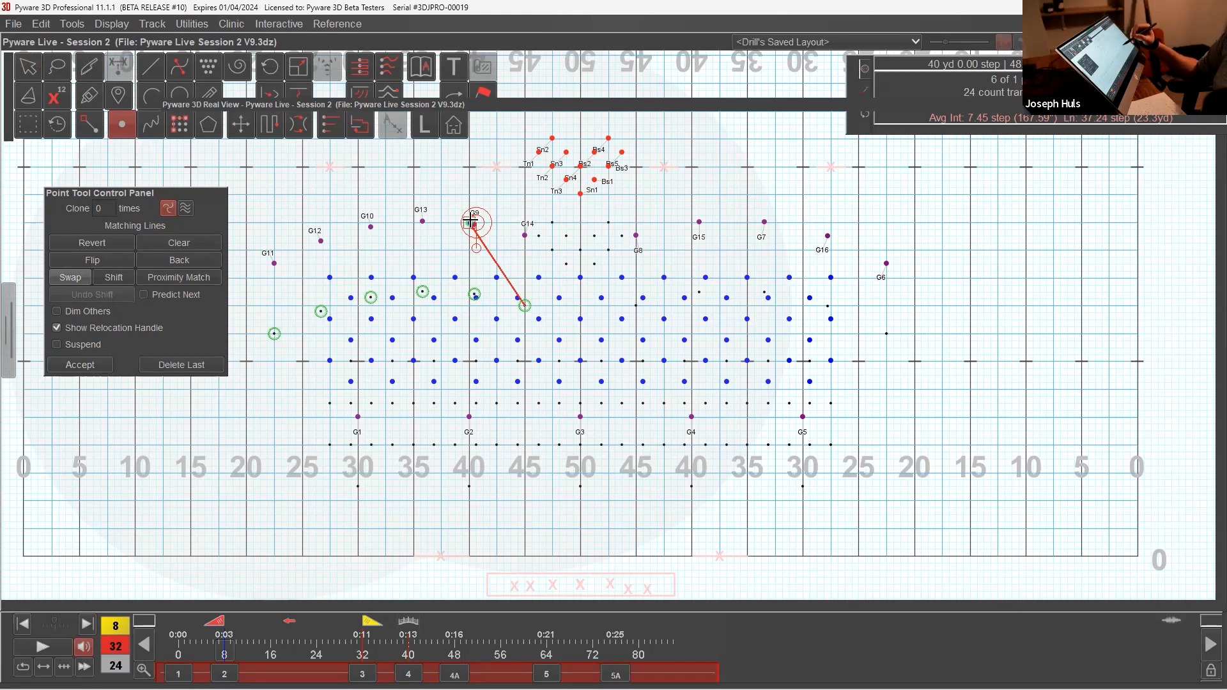
{"action": "left_click", "coordinate": [470, 221]}
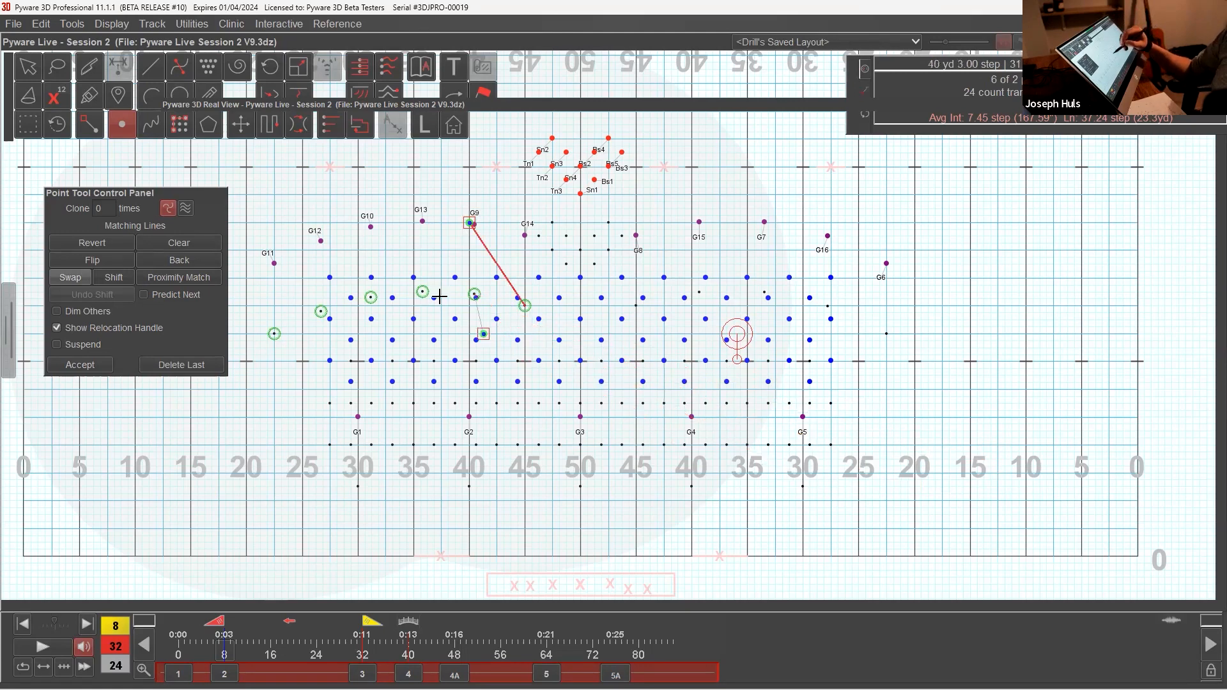
{"action": "left_click", "coordinate": [356, 223]}
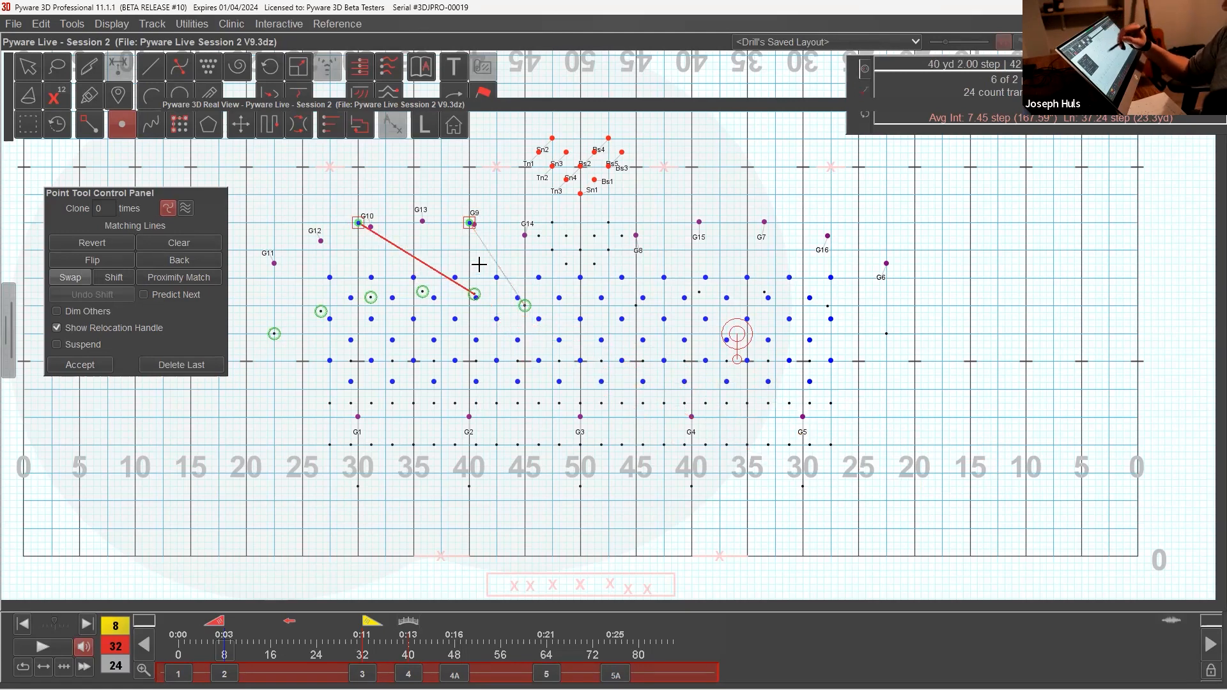
Step: Place the arc's remaining four guard spots down the 20-yard line, from the upstage row to level with G1, and accept
{"action": "left_click_drag", "start_coordinate": [220, 195], "coordinate": [193, 403]}
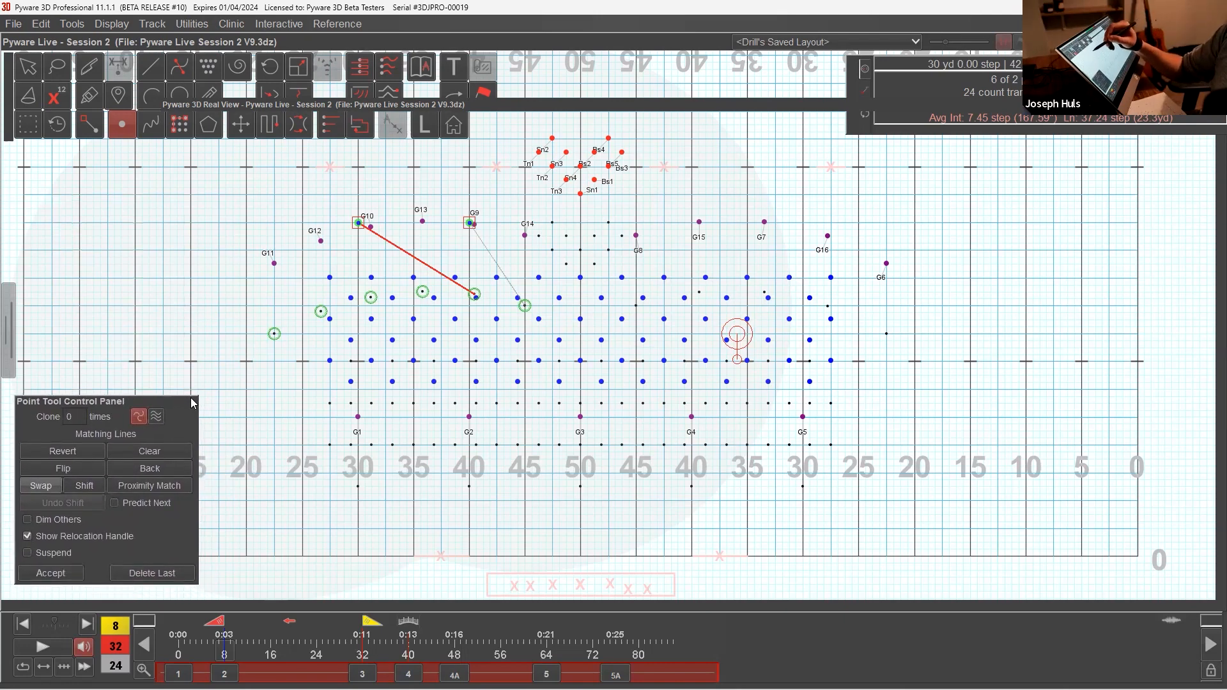
{"action": "left_click", "coordinate": [249, 229]}
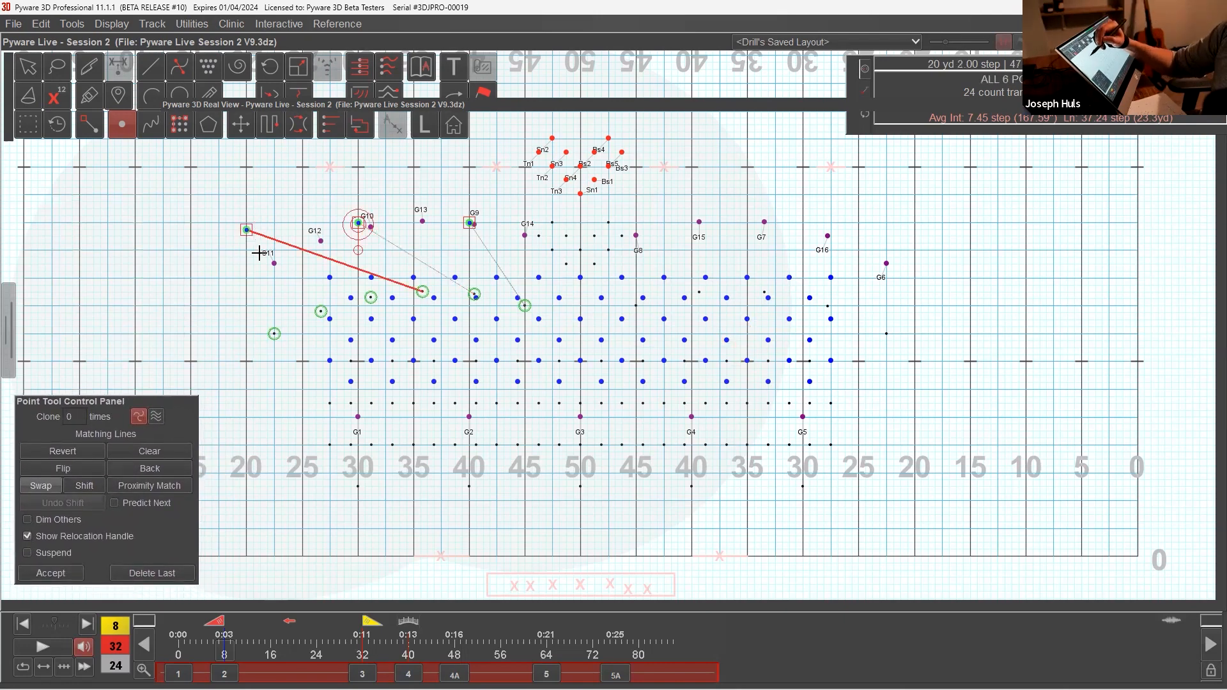
{"action": "left_click", "coordinate": [247, 222]}
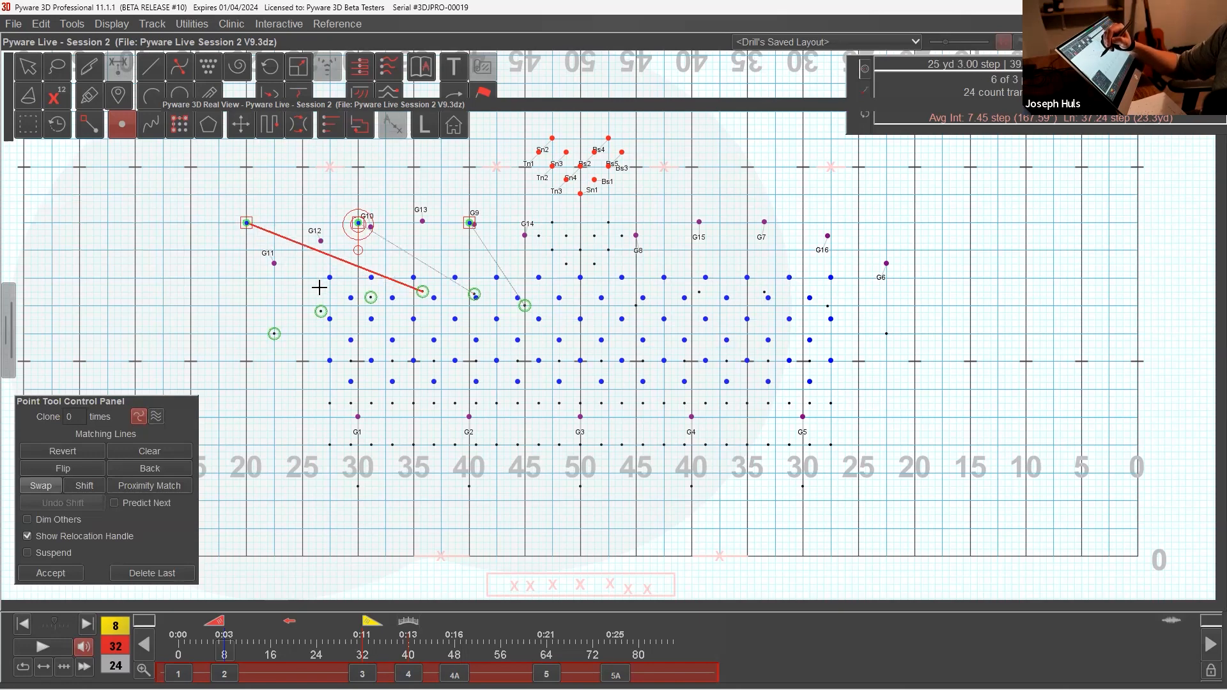
{"action": "left_click", "coordinate": [247, 292]}
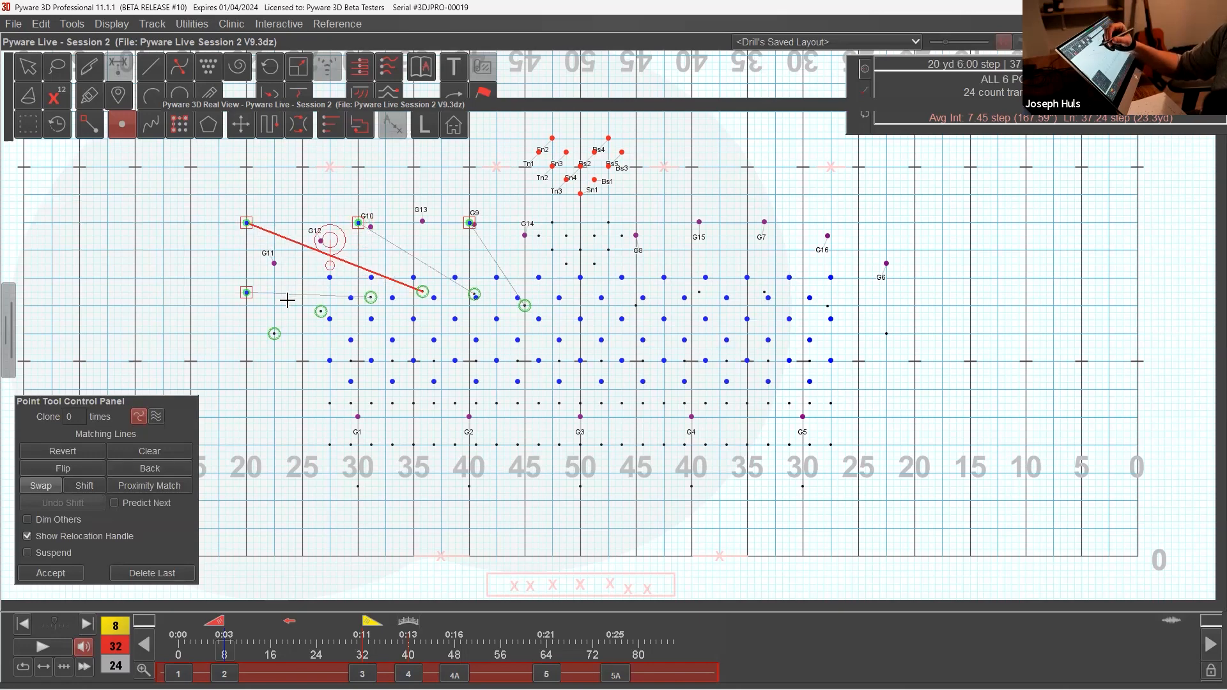
{"action": "left_click", "coordinate": [248, 356]}
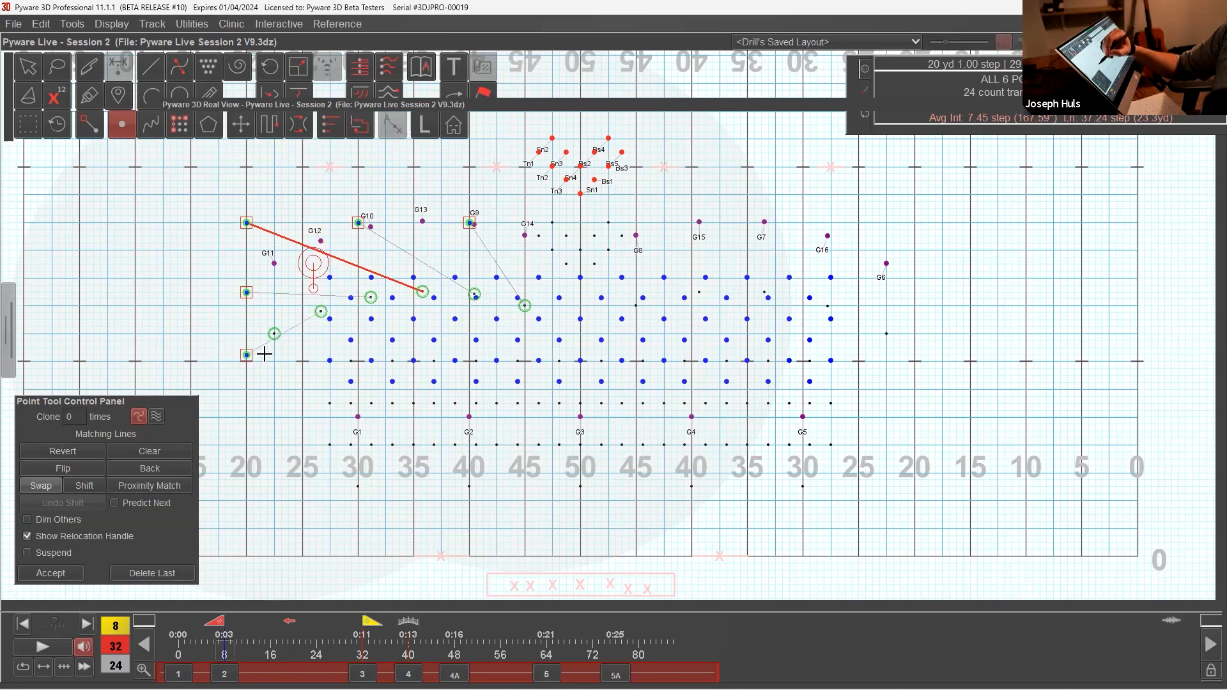
{"action": "left_click", "coordinate": [248, 417]}
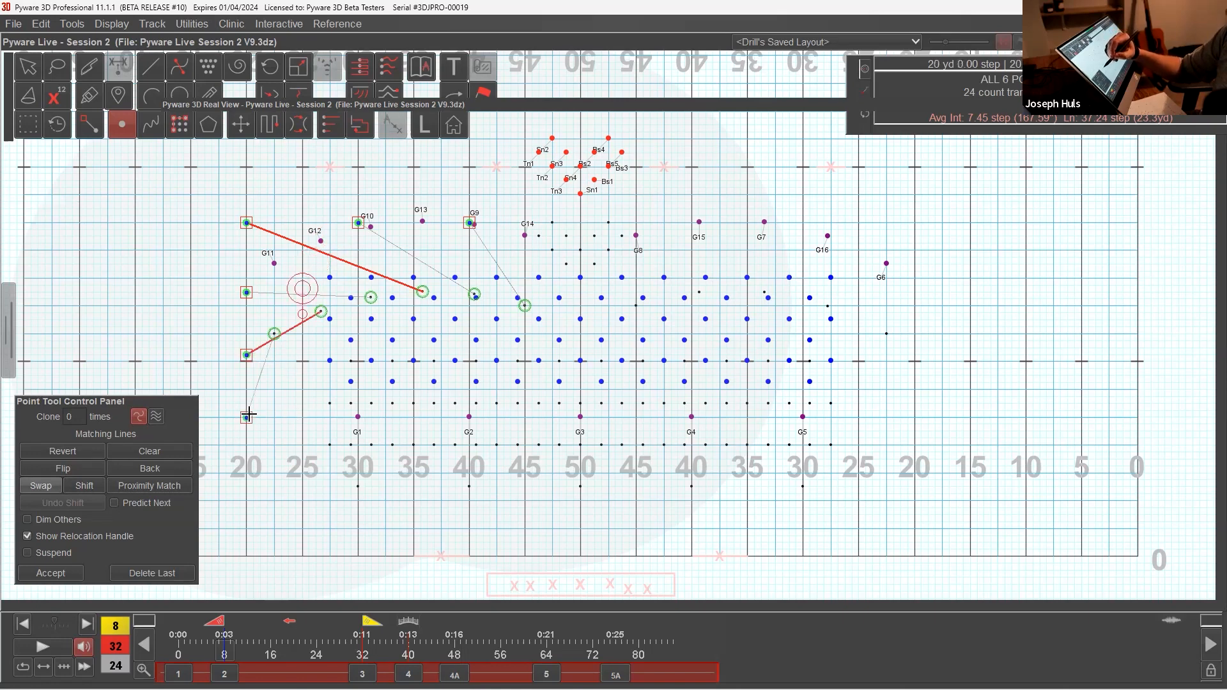
{"action": "left_click", "coordinate": [70, 572]}
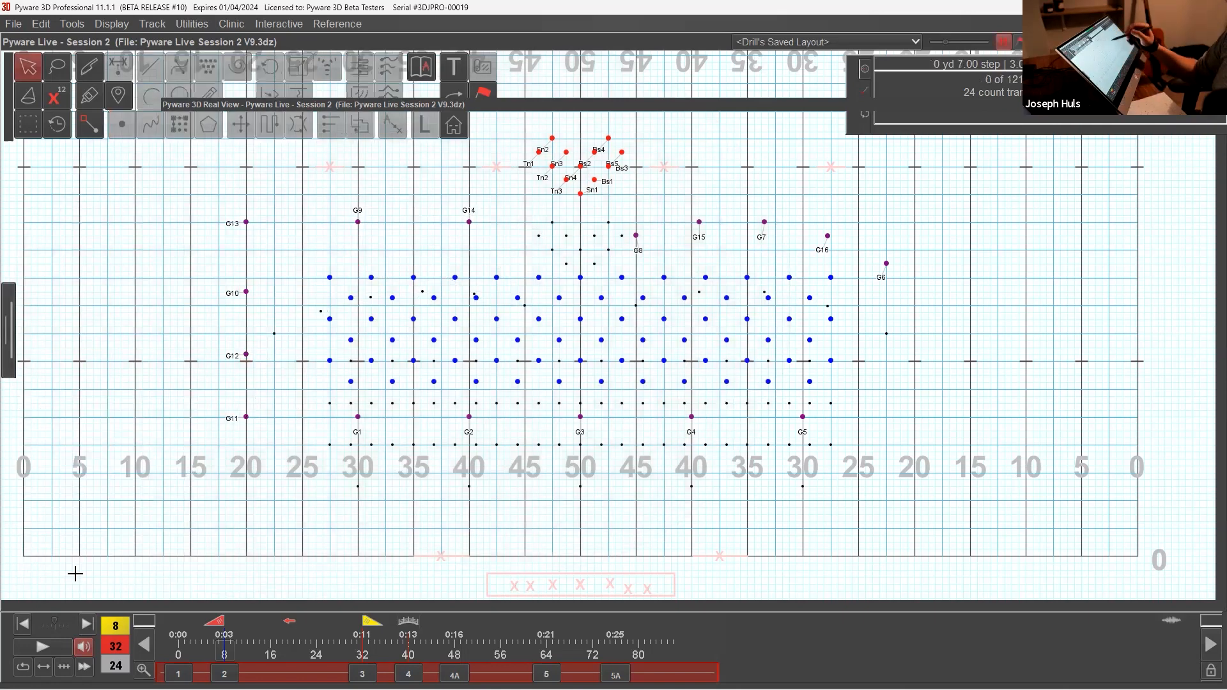
Step: Use the Point tool to place the other five-member guard arc upstage on the 40, 30 and 20 and down that 20-yard line, and accept
{"action": "left_click_drag", "start_coordinate": [614, 227], "coordinate": [679, 247]}
{"action": "left_click", "coordinate": [123, 125]}
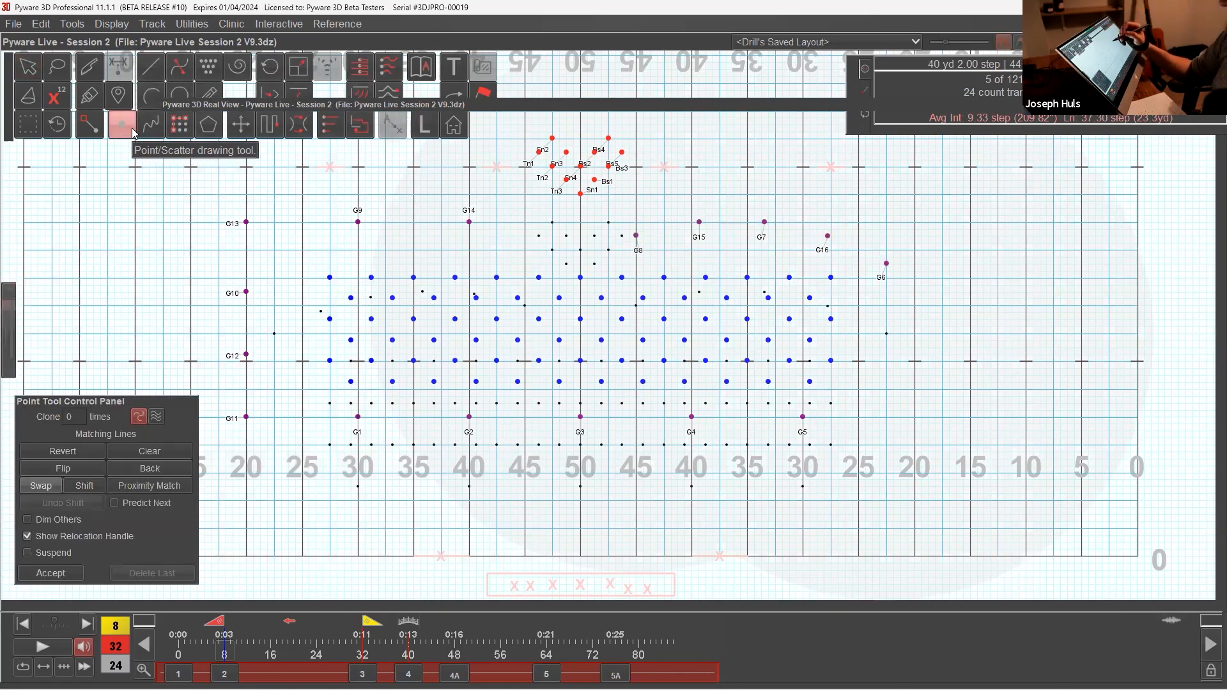
{"action": "left_click", "coordinate": [698, 223]}
{"action": "left_click_drag", "start_coordinate": [700, 222], "coordinate": [697, 216]}
{"action": "left_click", "coordinate": [803, 223]}
{"action": "left_click", "coordinate": [915, 223]}
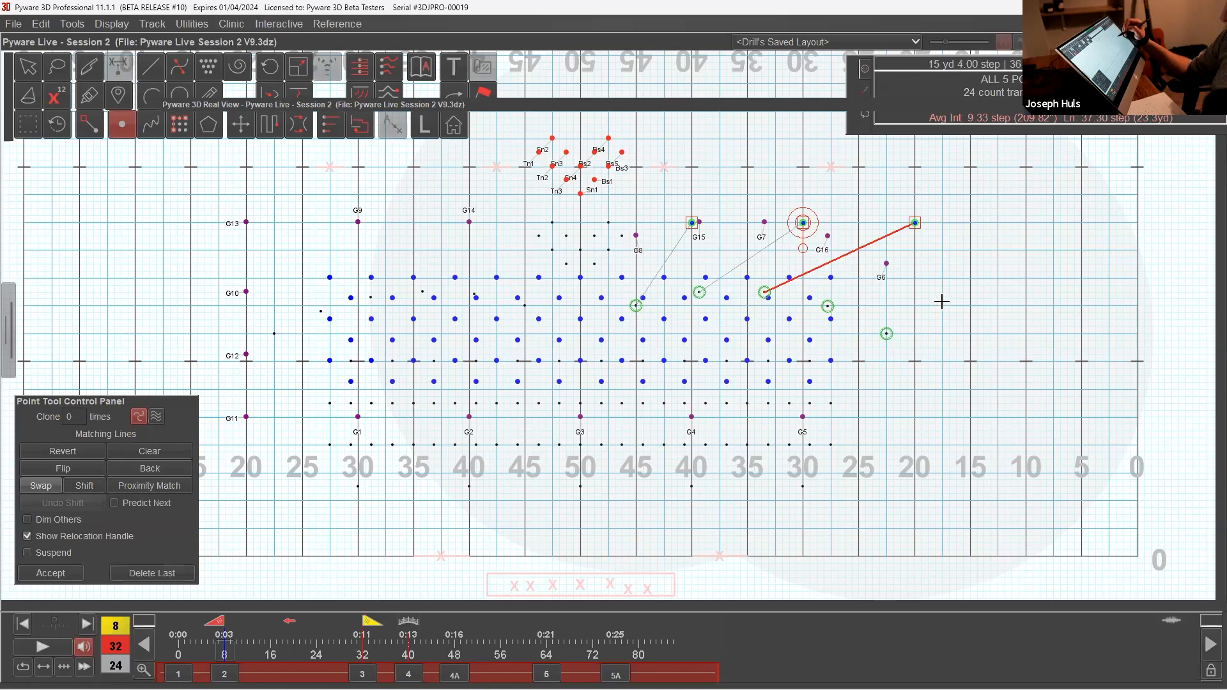
{"action": "left_click", "coordinate": [915, 319]}
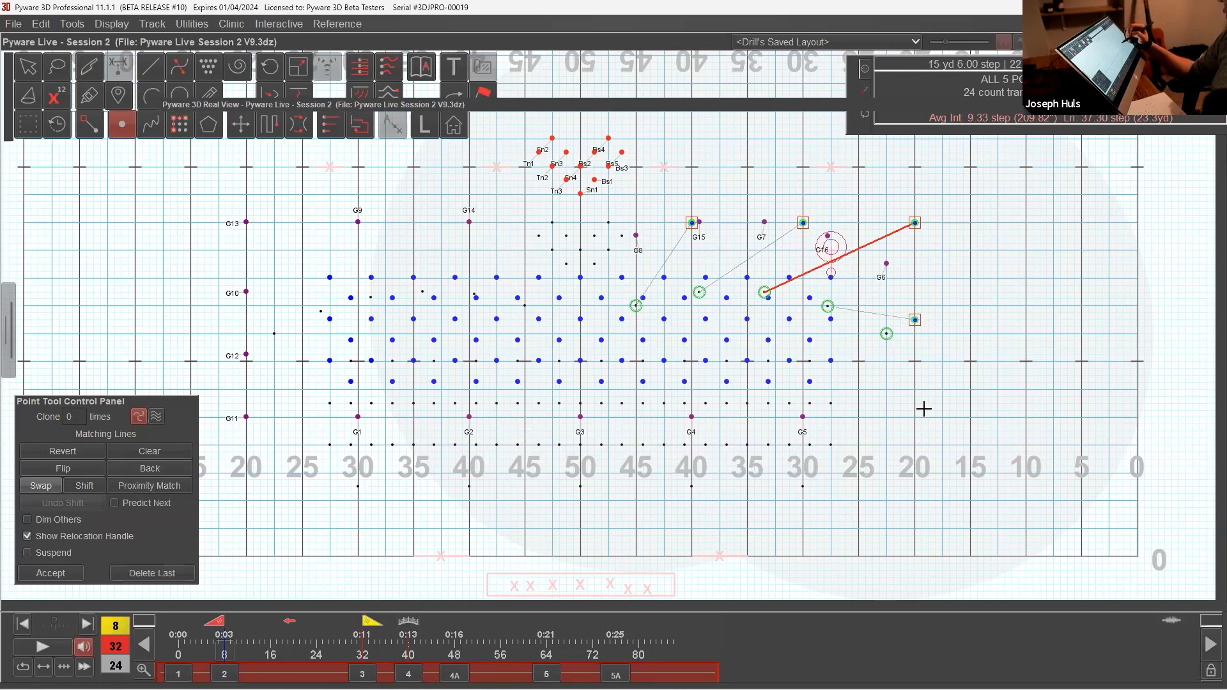
{"action": "left_click", "coordinate": [921, 438]}
{"action": "left_click_drag", "start_coordinate": [907, 447], "coordinate": [915, 418]}
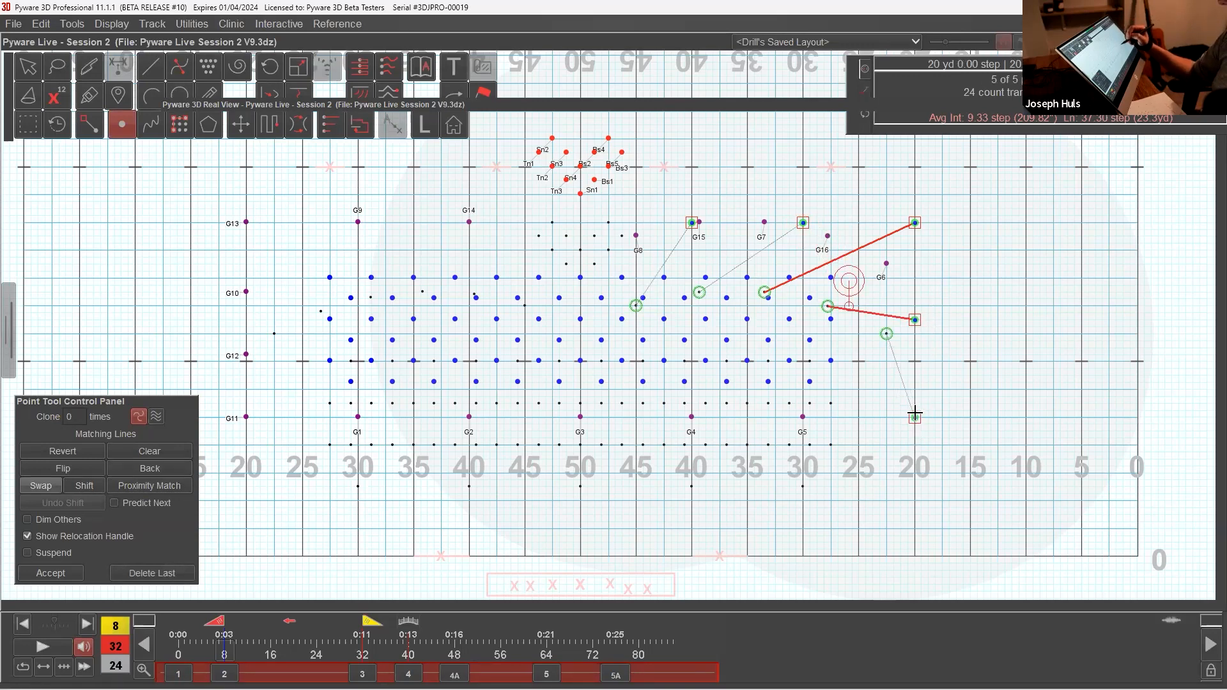
{"action": "left_click", "coordinate": [51, 573]}
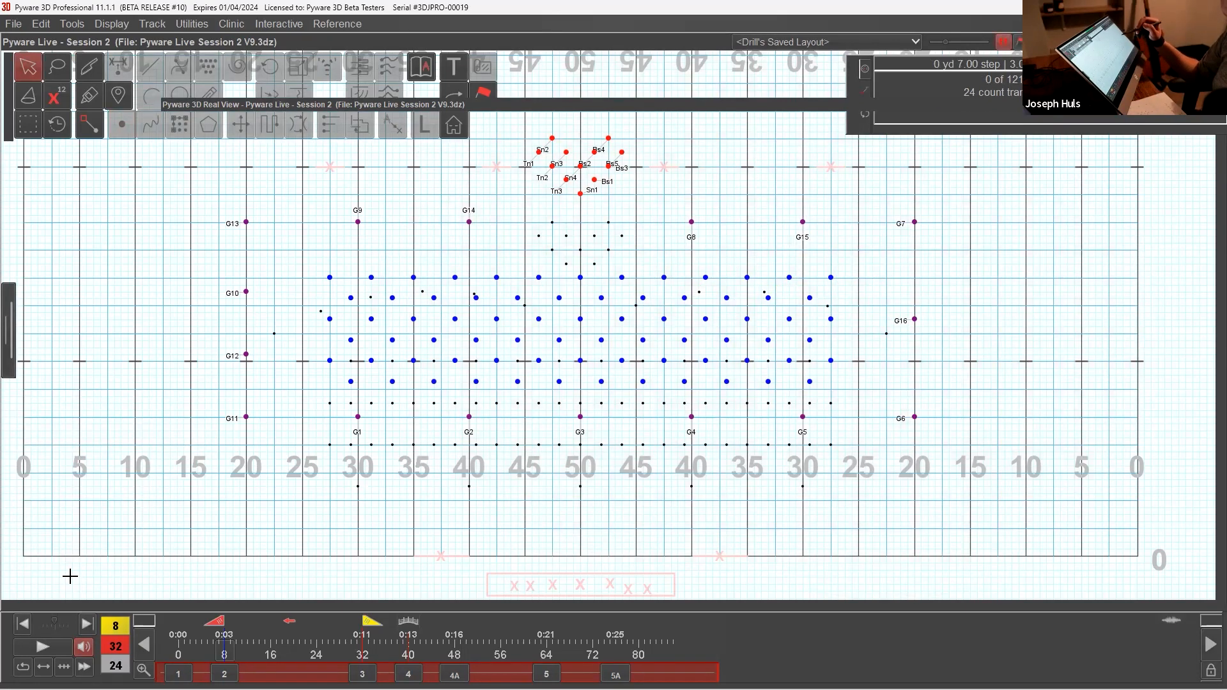
Step: Select the whole wind block, push it one more step upstage with the Push tool, accept, and clear the selection
{"action": "left_click_drag", "start_coordinate": [296, 269], "coordinate": [866, 390]}
{"action": "left_click", "coordinate": [246, 128]}
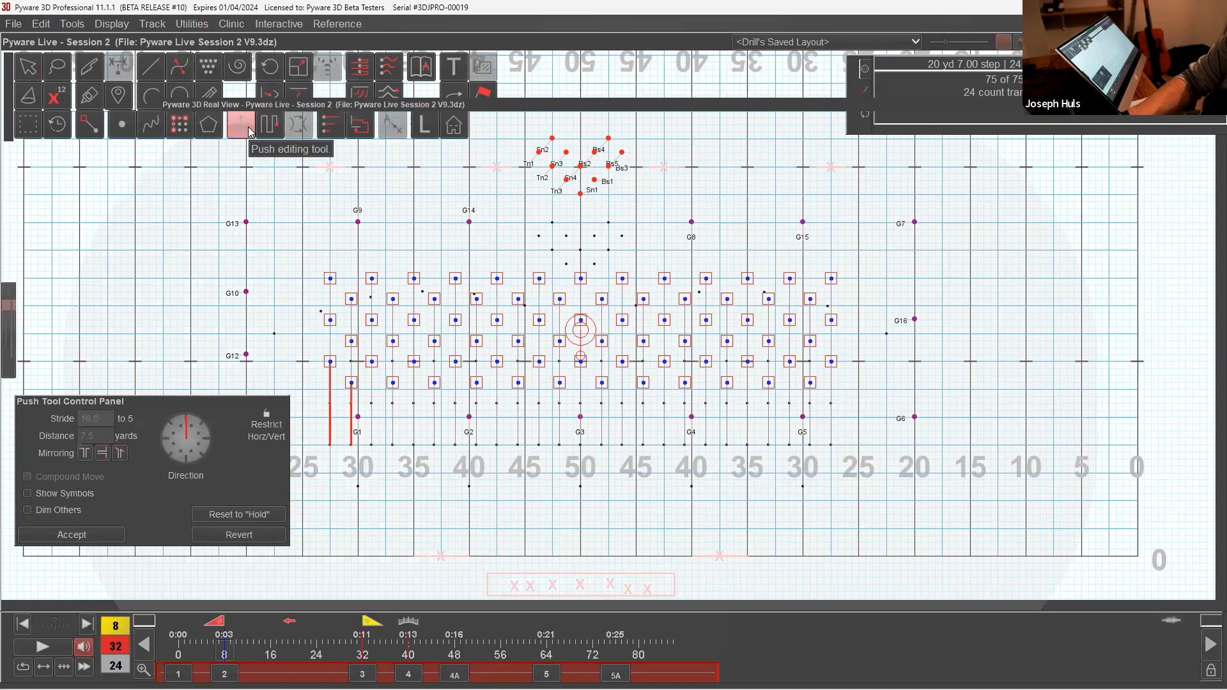
{"action": "key", "text": "Up"}
{"action": "key", "text": "Return"}
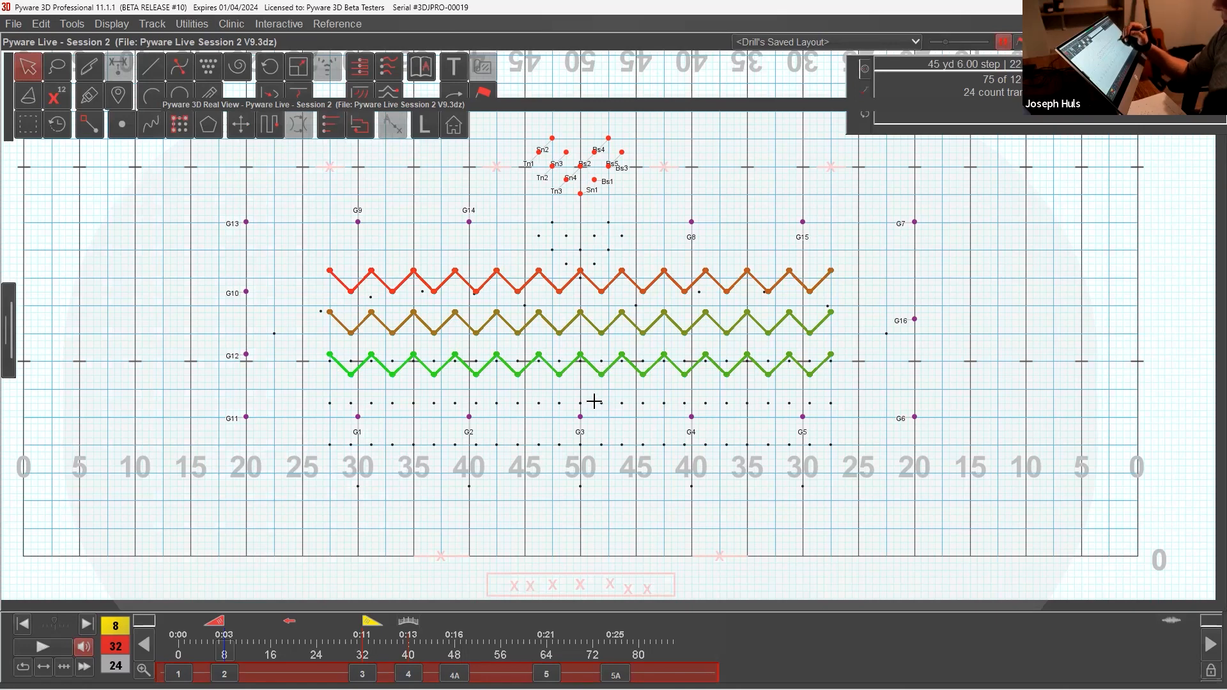
{"action": "left_click", "coordinate": [993, 575]}
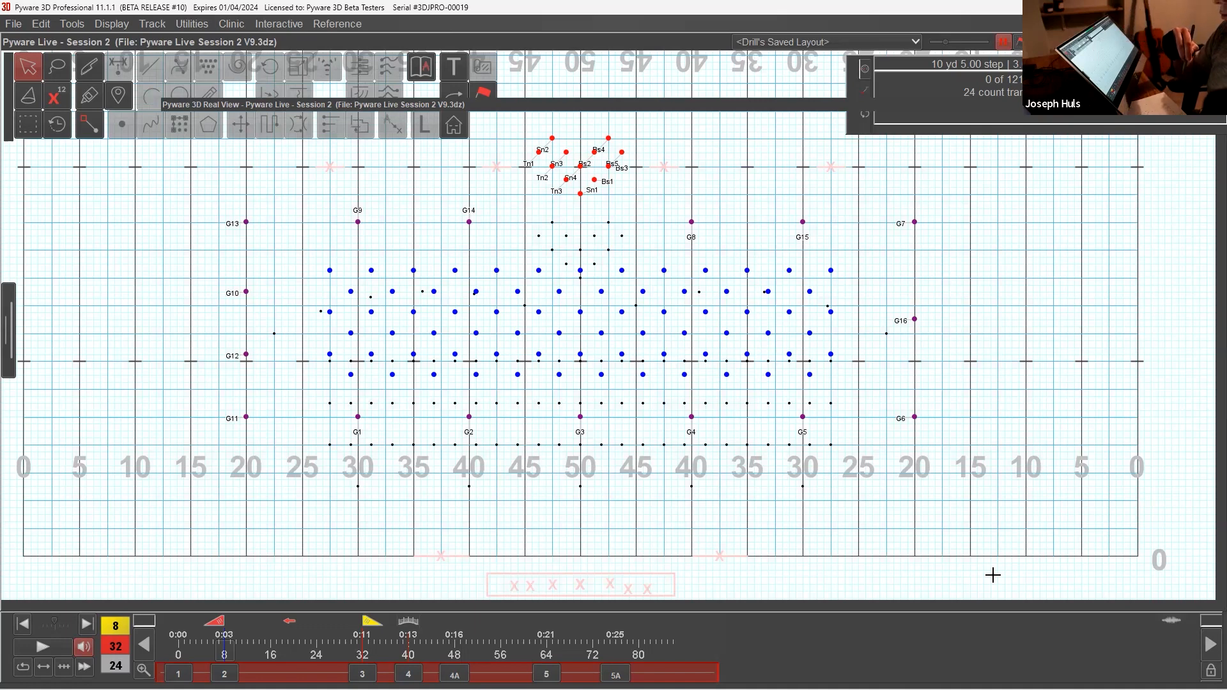
Step: Select all field performers, switch the count 8 to 32 transition to forward, and apply a pace of half a step per beat
{"action": "left_click_drag", "start_coordinate": [947, 465], "coordinate": [186, 159]}
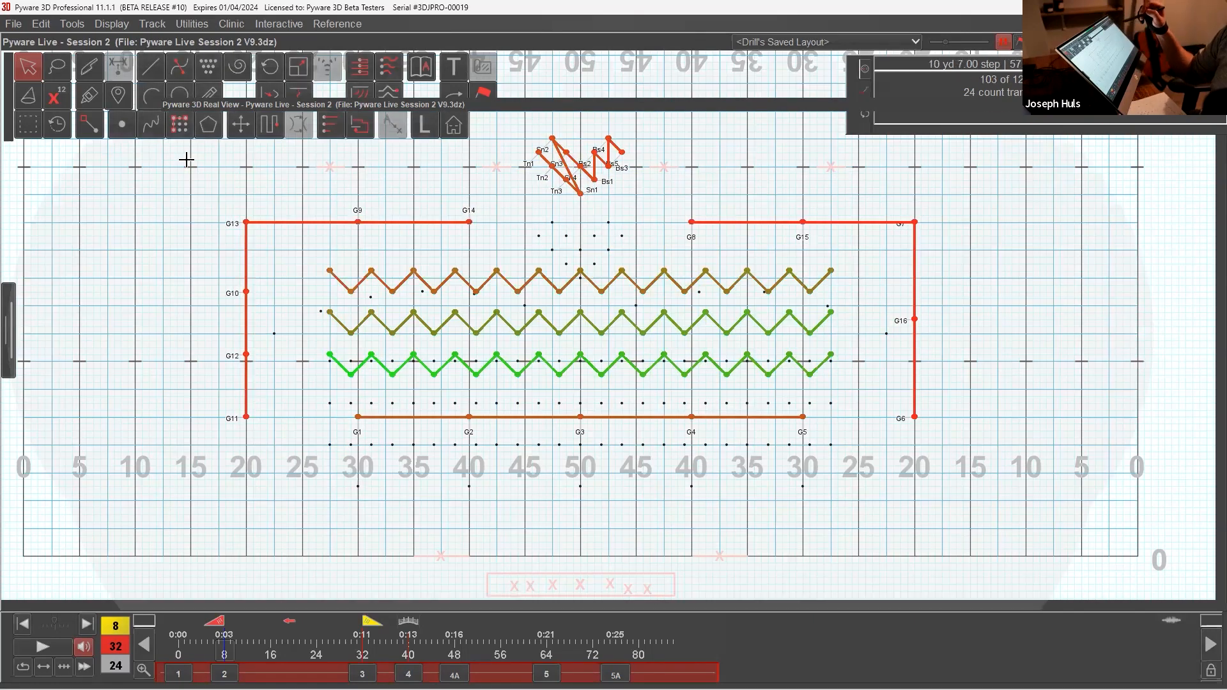
{"action": "left_click", "coordinate": [490, 94]}
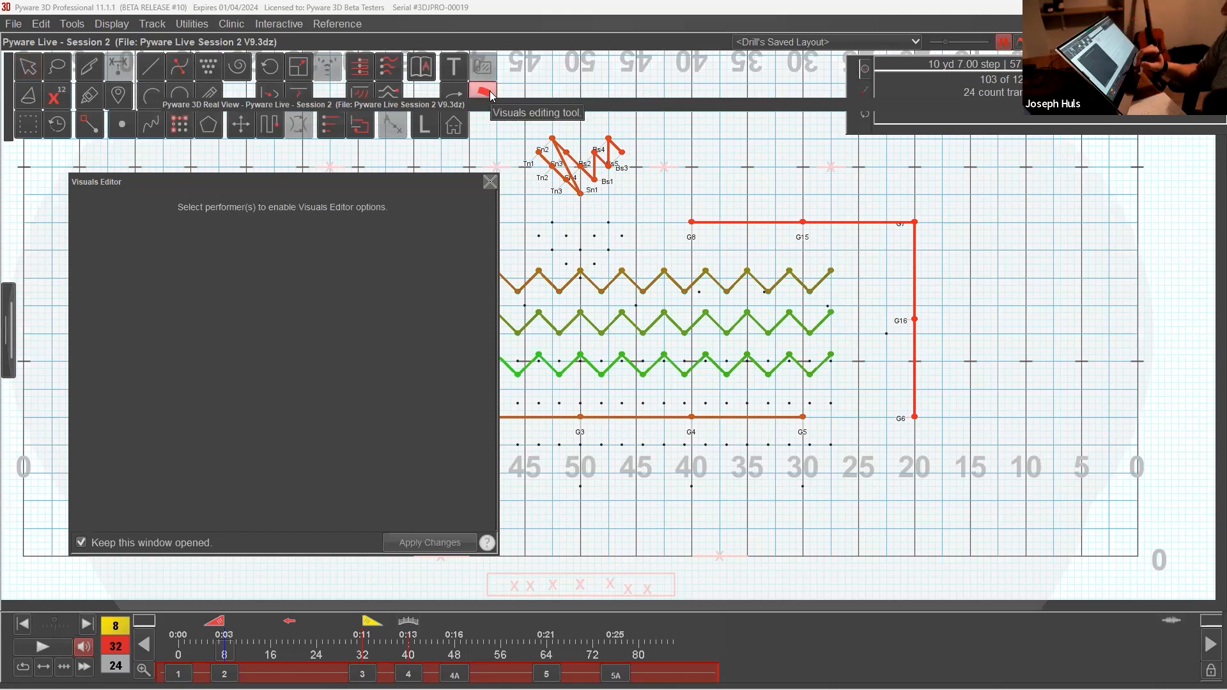
{"action": "left_click", "coordinate": [290, 622]}
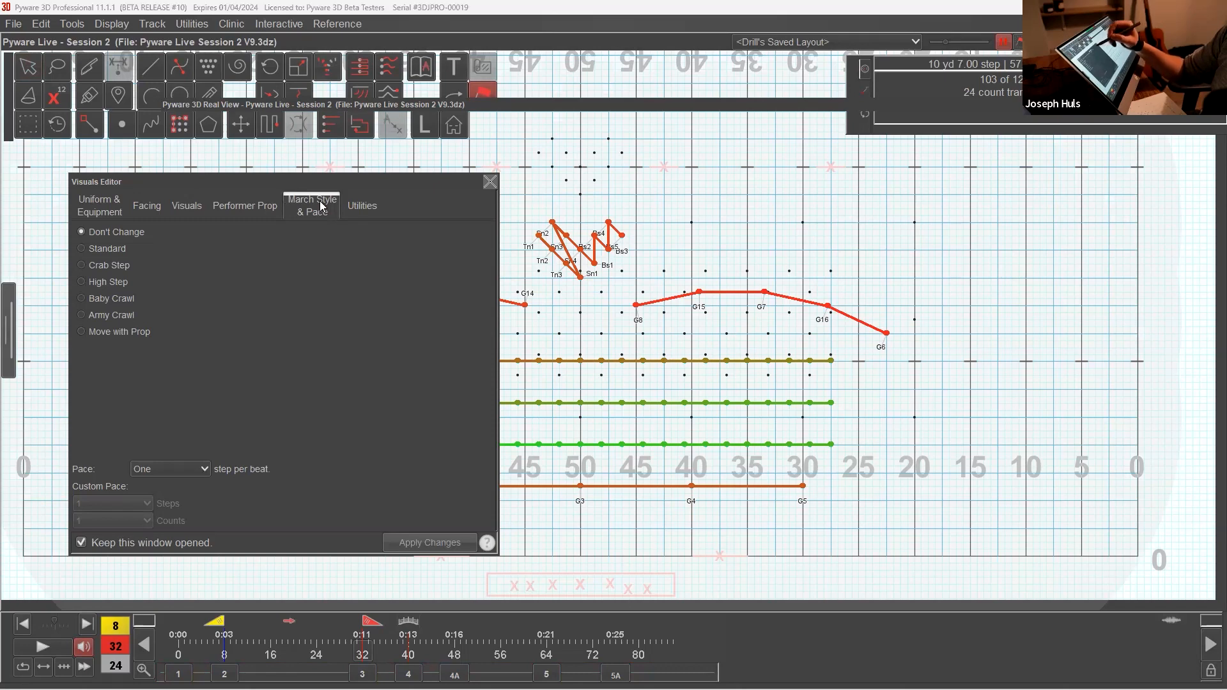
{"action": "left_click", "coordinate": [204, 469]}
{"action": "left_click", "coordinate": [186, 514]}
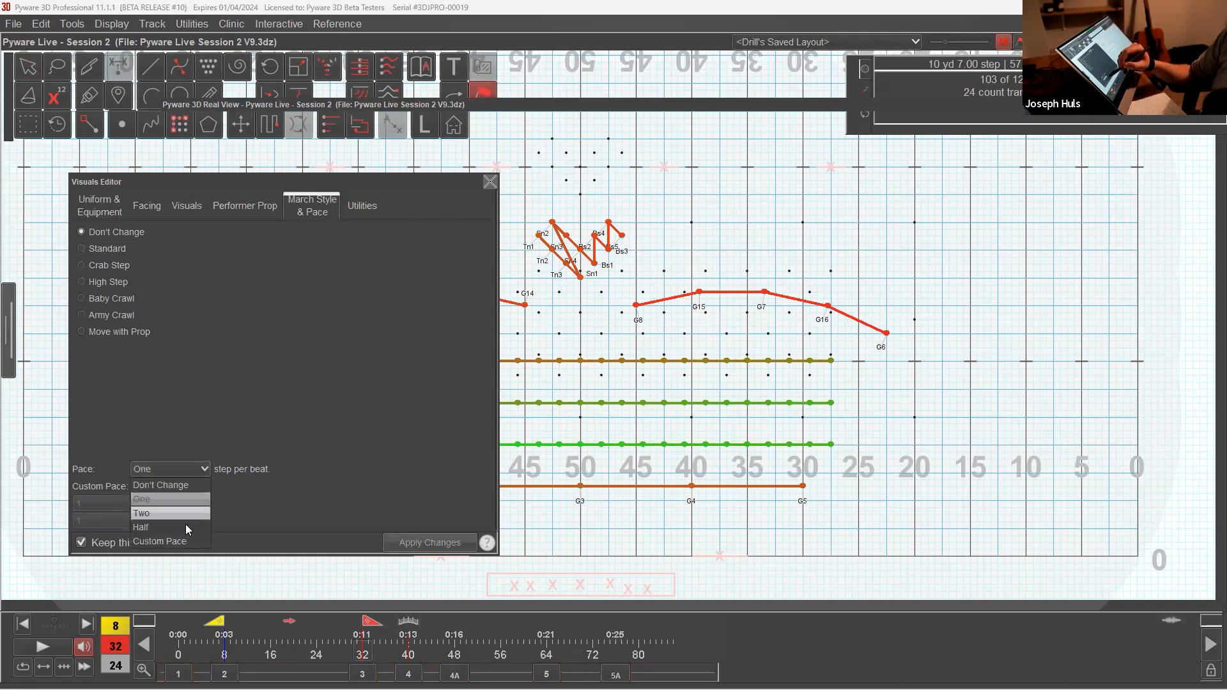
{"action": "left_click", "coordinate": [448, 537]}
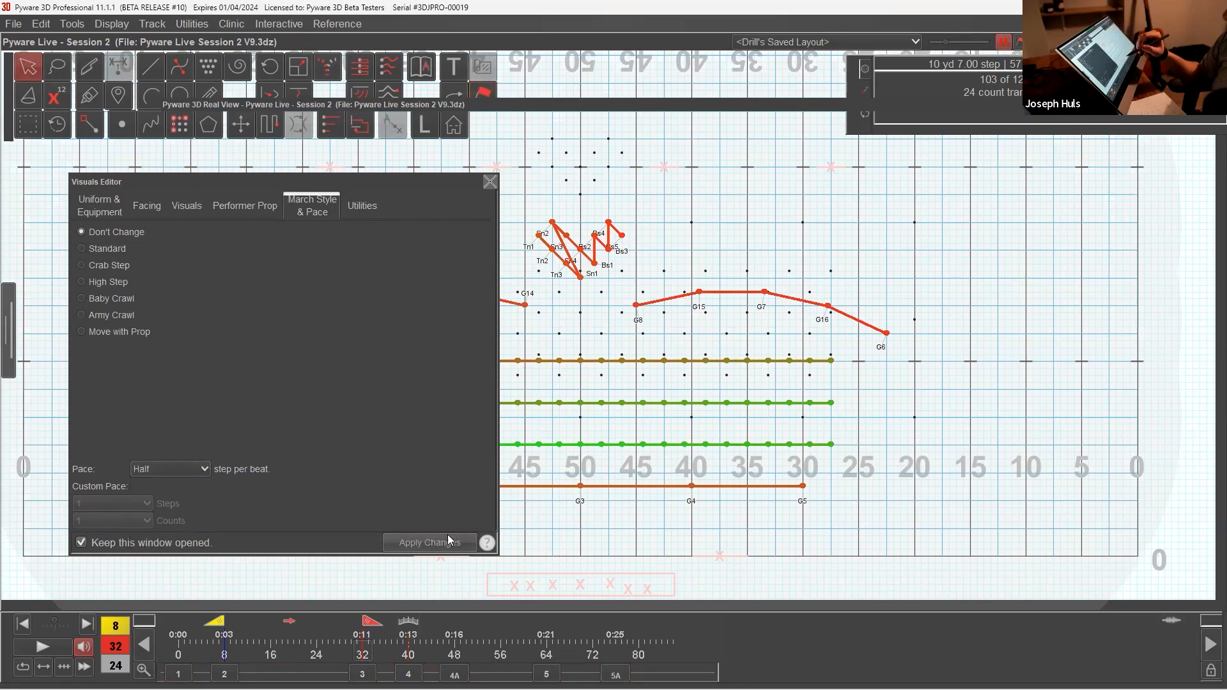
{"action": "left_click", "coordinate": [491, 182]}
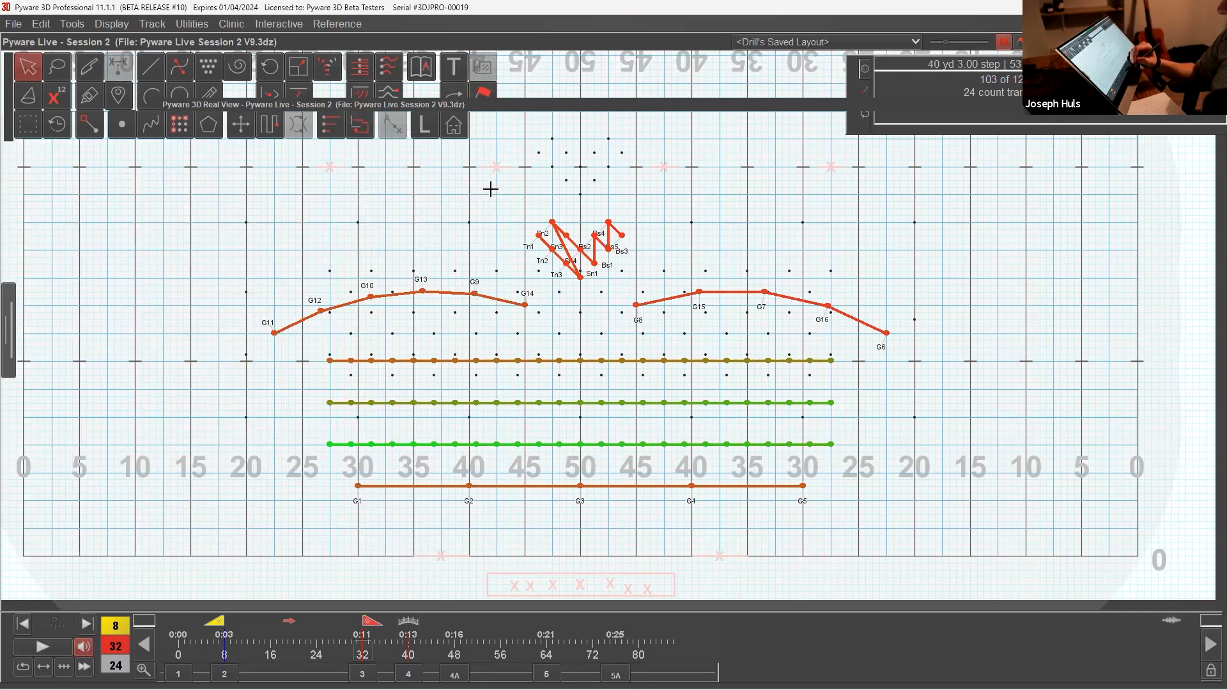
Step: Go to the transition into set 4 and apply a pace of one step per beat to the selected performers
{"action": "left_click", "coordinate": [408, 674]}
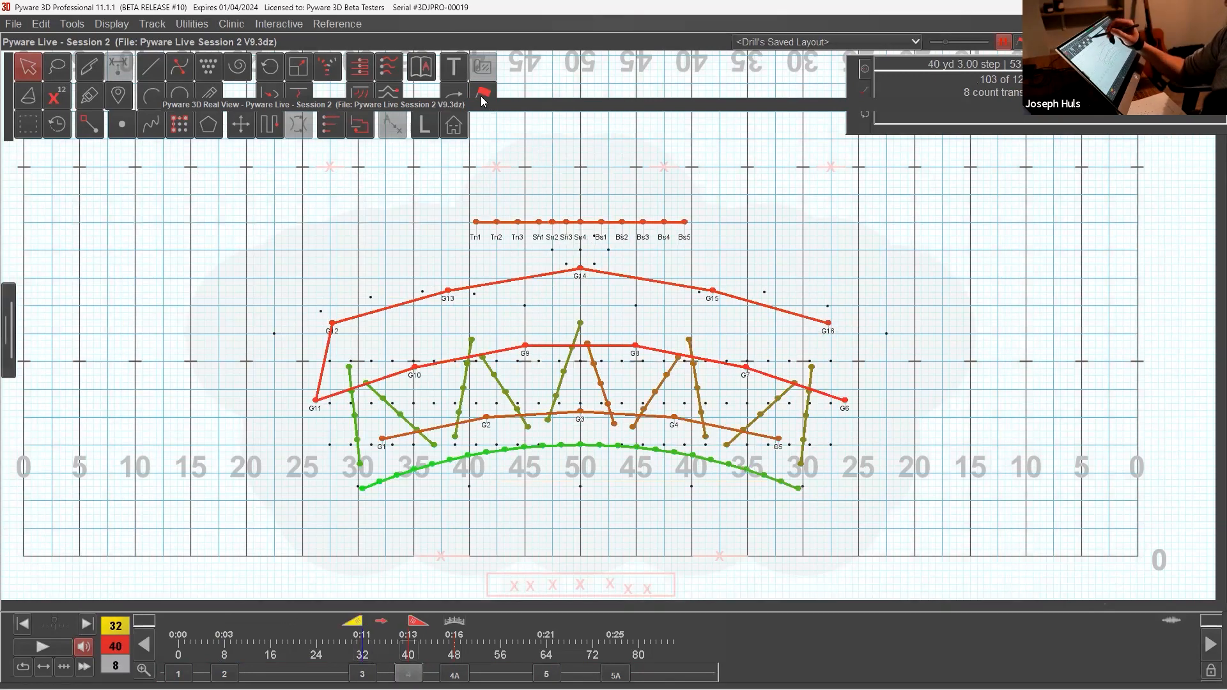
{"action": "left_click", "coordinate": [484, 97]}
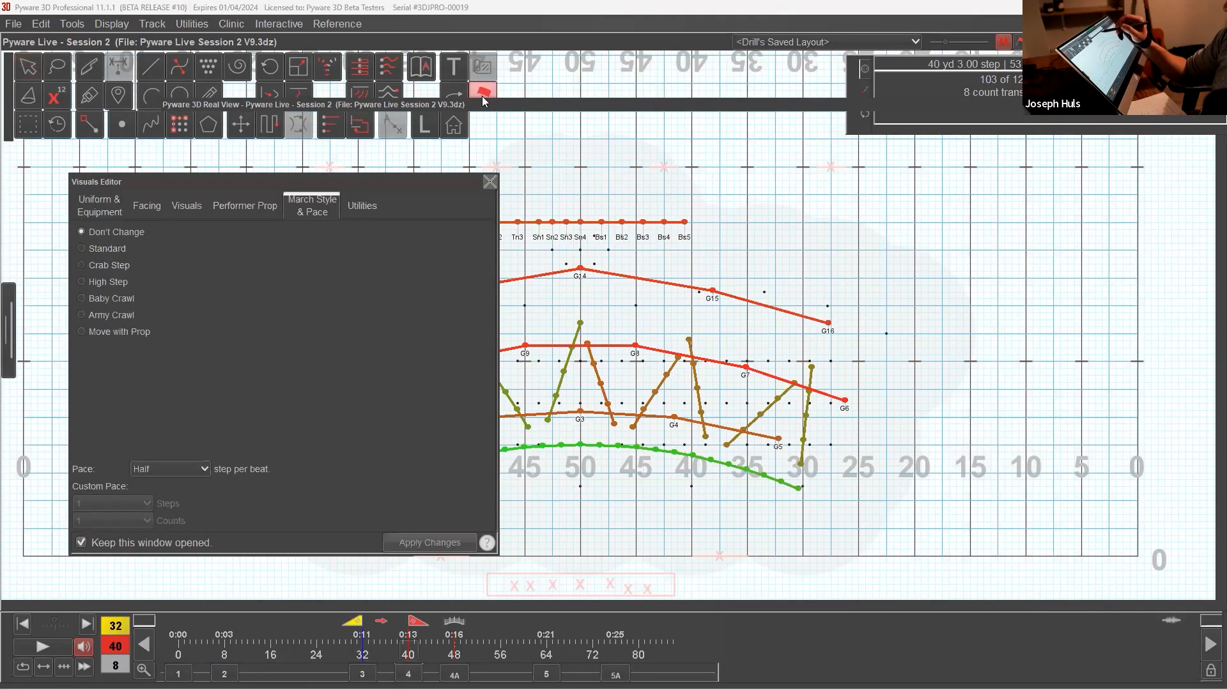
{"action": "left_click", "coordinate": [207, 470]}
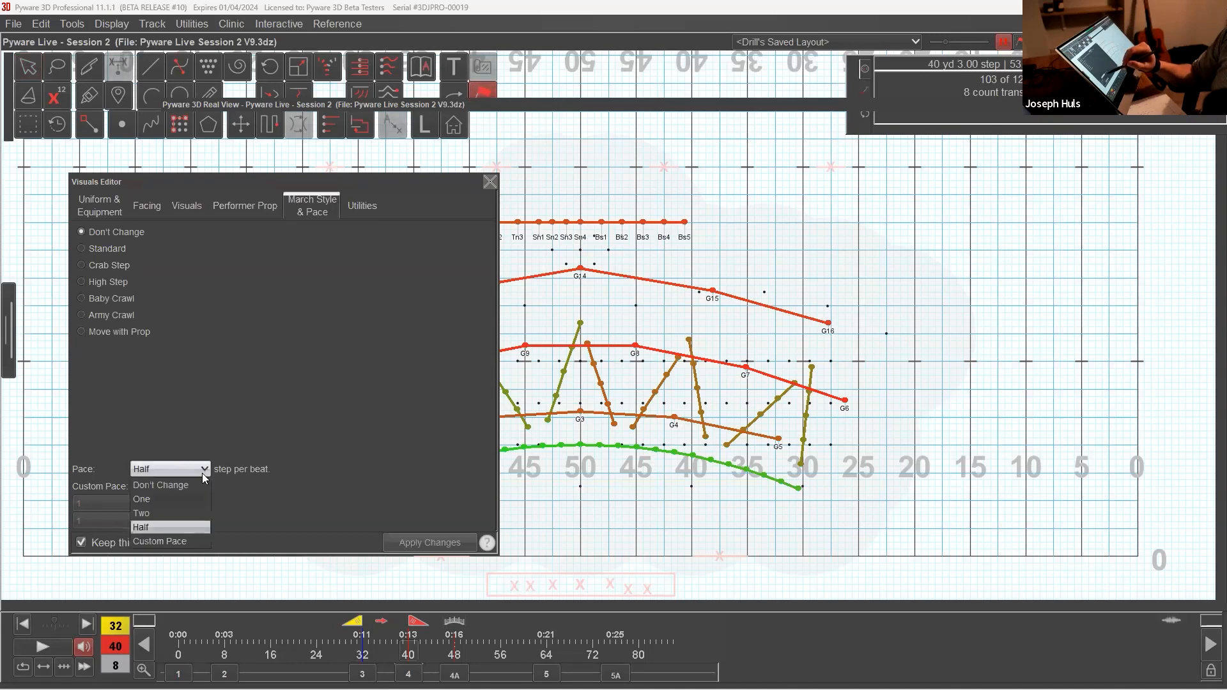
{"action": "left_click", "coordinate": [184, 496]}
{"action": "left_click", "coordinate": [429, 543]}
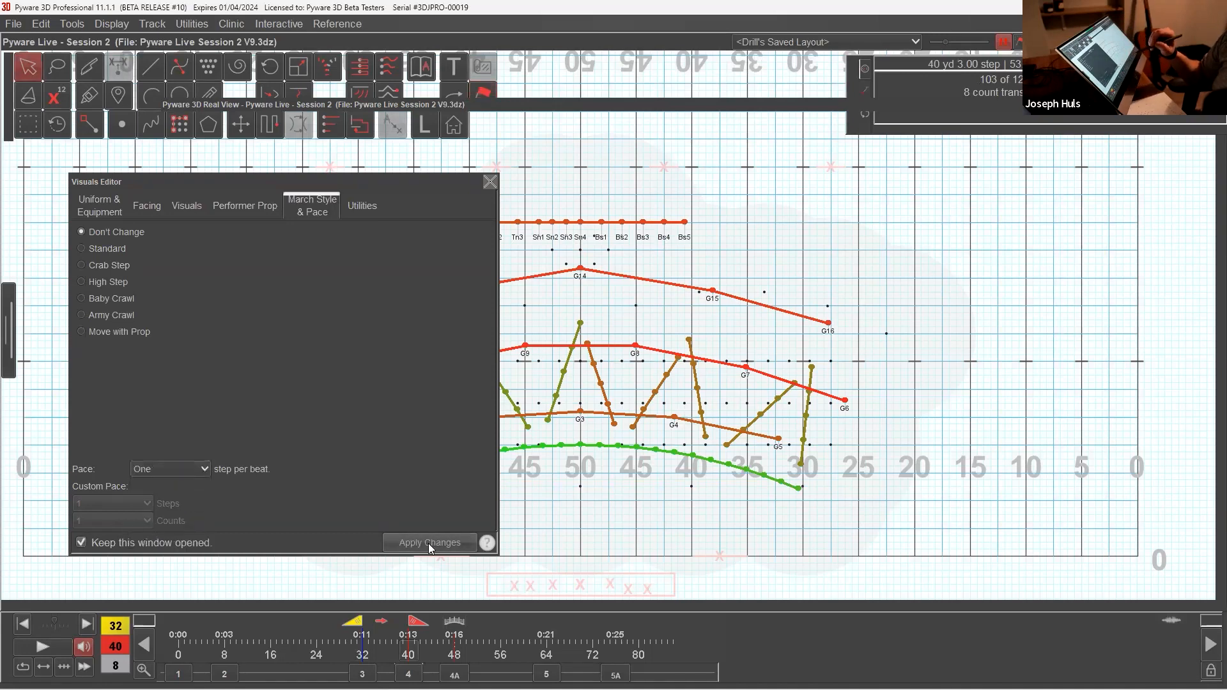
Step: Go to the transition into set 5, apply a pace of half a step per beat, and close the Visuals Editor
{"action": "left_click", "coordinate": [454, 675]}
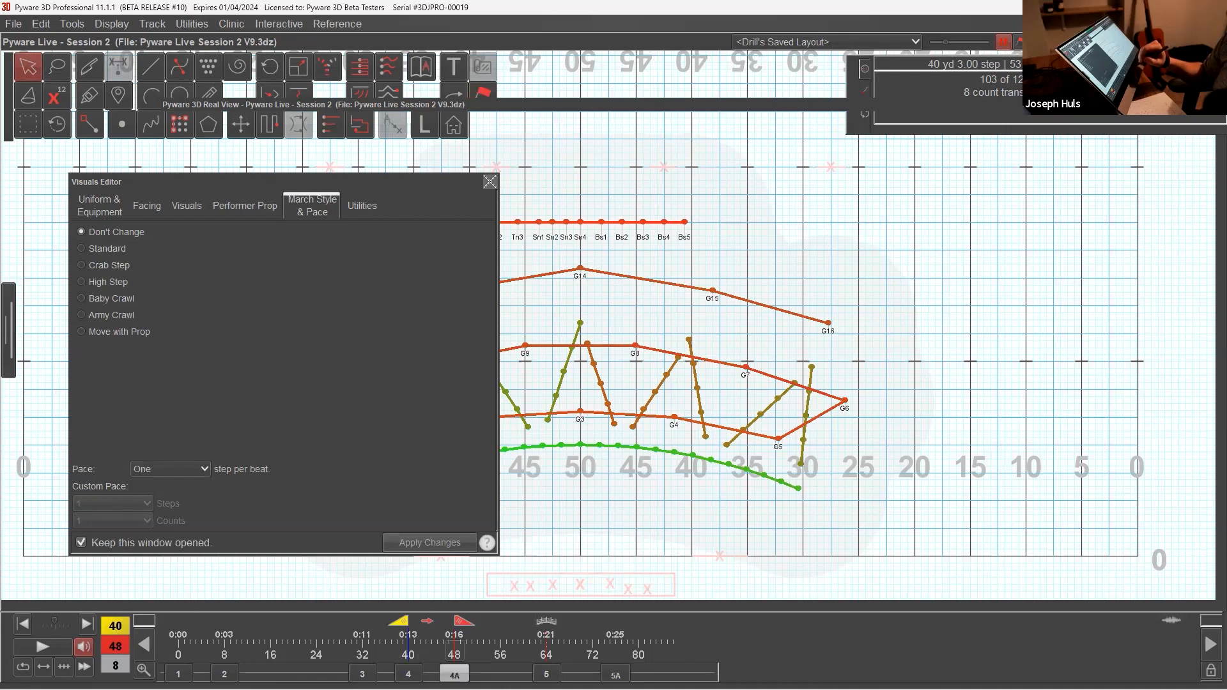
{"action": "left_click", "coordinate": [547, 674]}
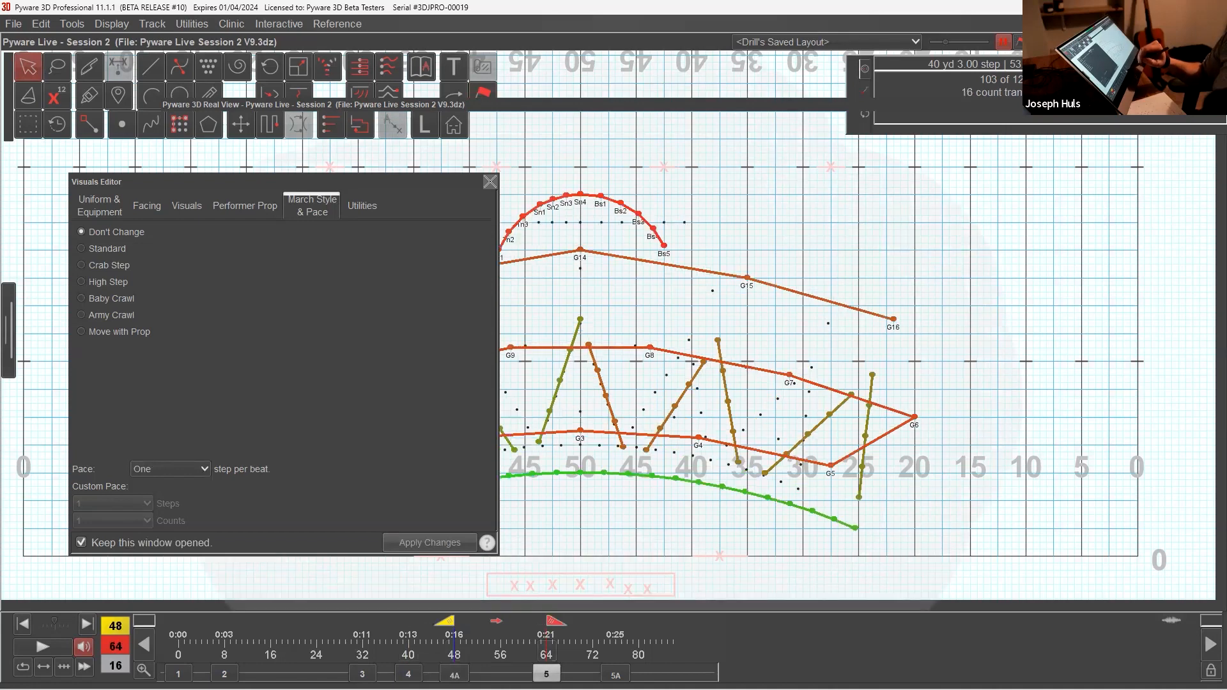
{"action": "left_click", "coordinate": [205, 468]}
{"action": "left_click", "coordinate": [188, 524]}
{"action": "left_click", "coordinate": [426, 541]}
{"action": "left_click", "coordinate": [489, 182]}
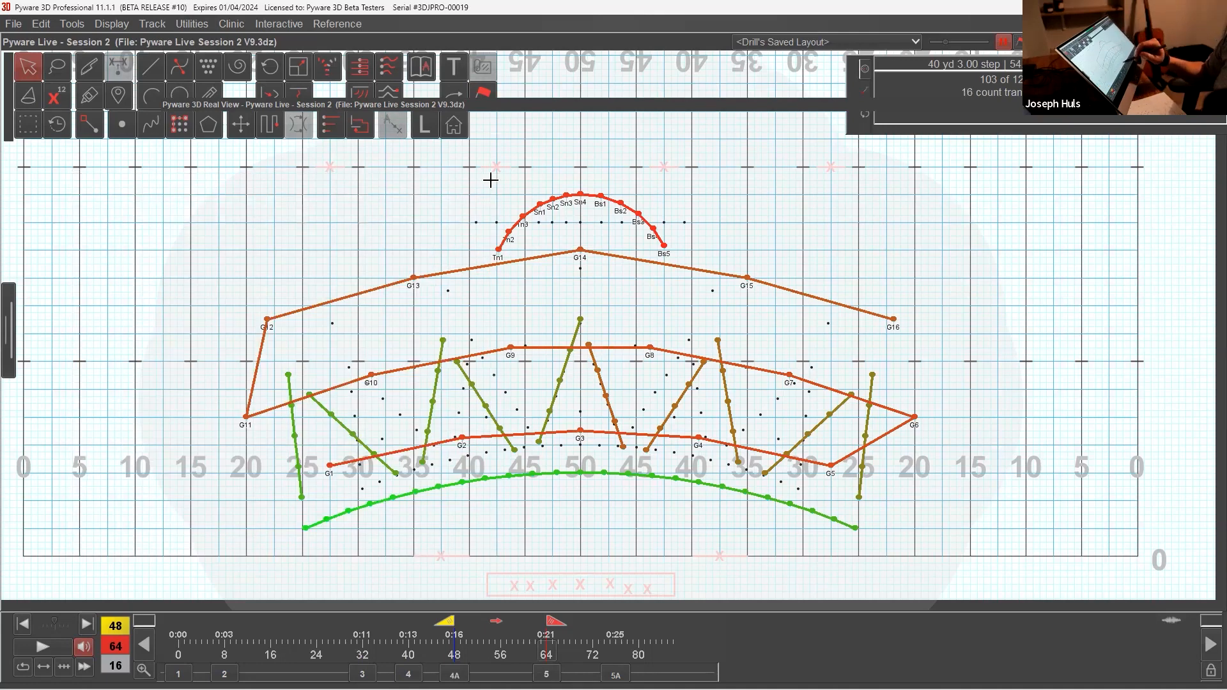
Step: Play the drill from count 8 to count 77 in the 3D Real View, watching it from an angled and a frontal camera
{"action": "left_click", "coordinate": [363, 674]}
{"action": "left_click_drag", "start_coordinate": [377, 623], "coordinate": [622, 667]}
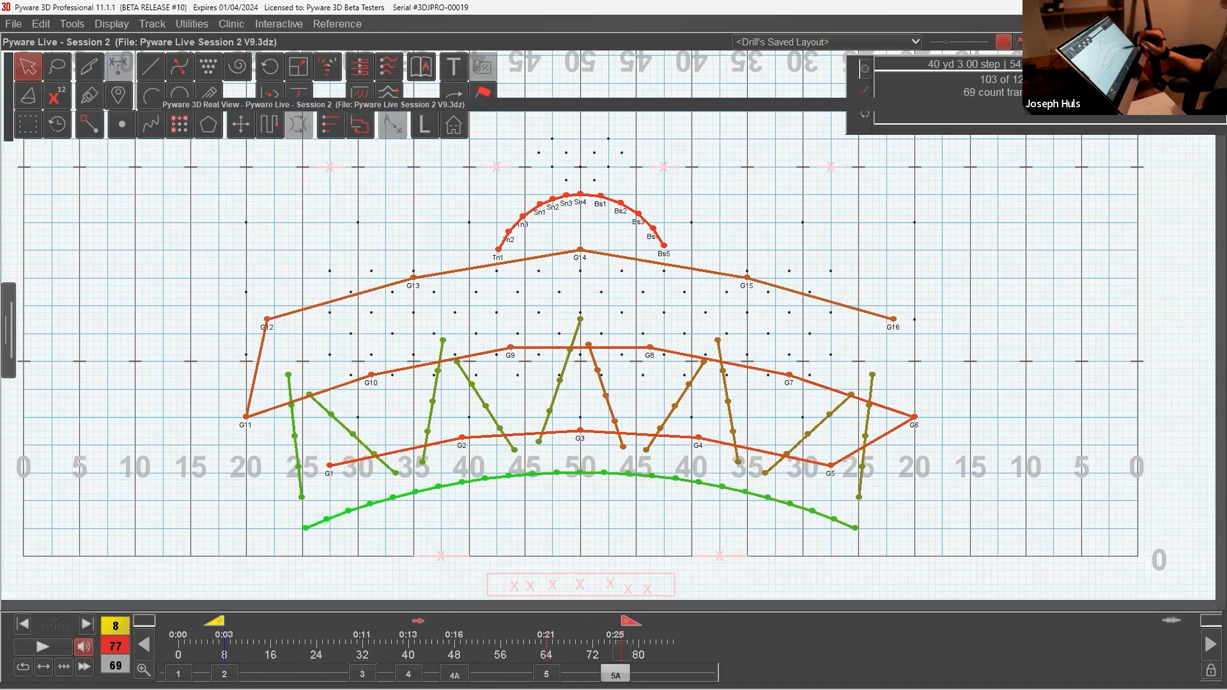
{"action": "left_click_drag", "start_coordinate": [602, 100], "coordinate": [600, 107]}
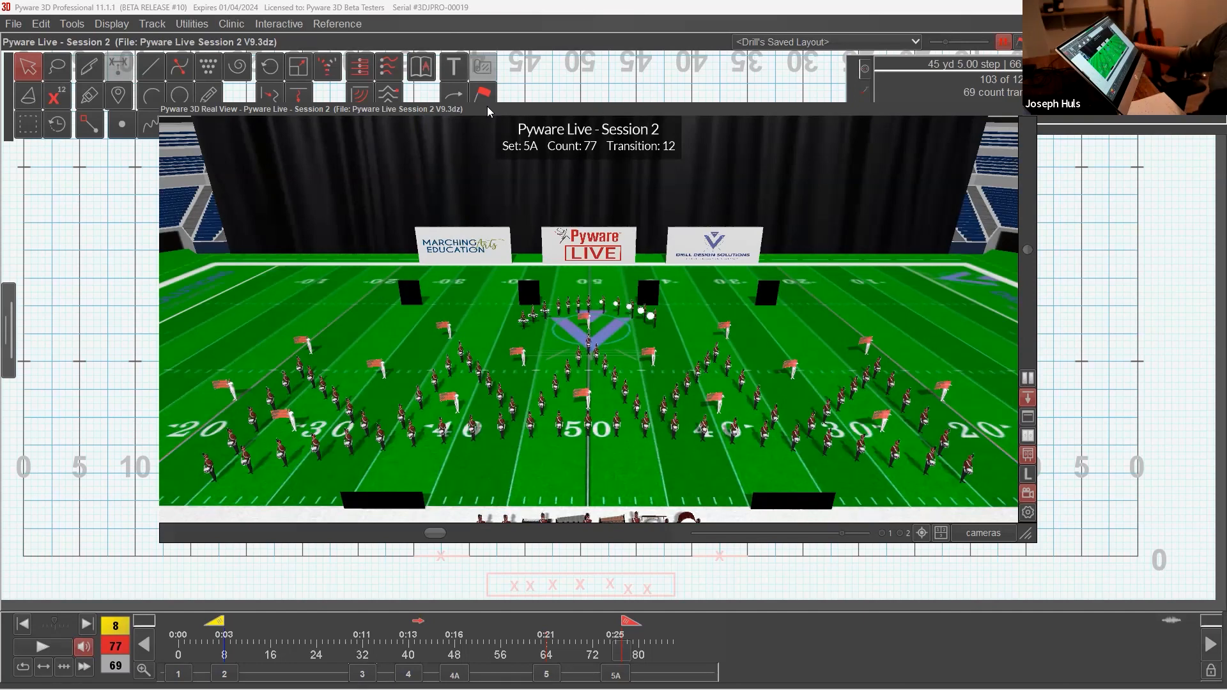
{"action": "scroll", "coordinate": [665, 334], "scroll_direction": "down", "scroll_amount": 4}
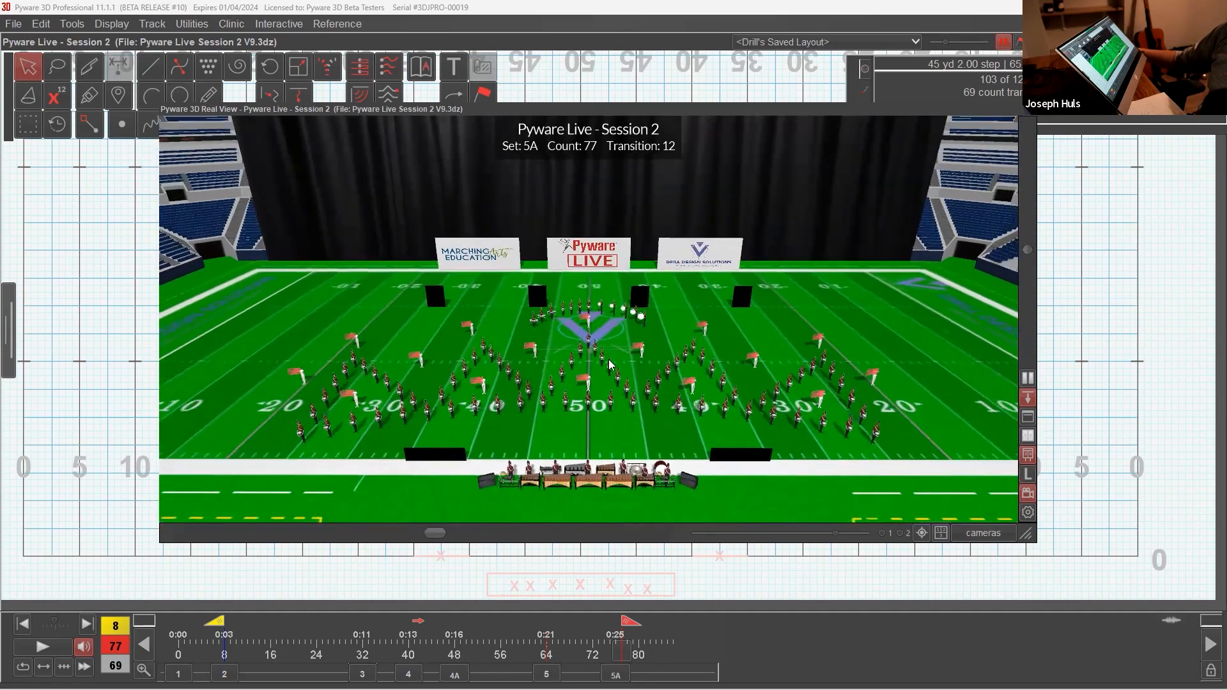
{"action": "left_click_drag", "start_coordinate": [609, 365], "coordinate": [576, 329]}
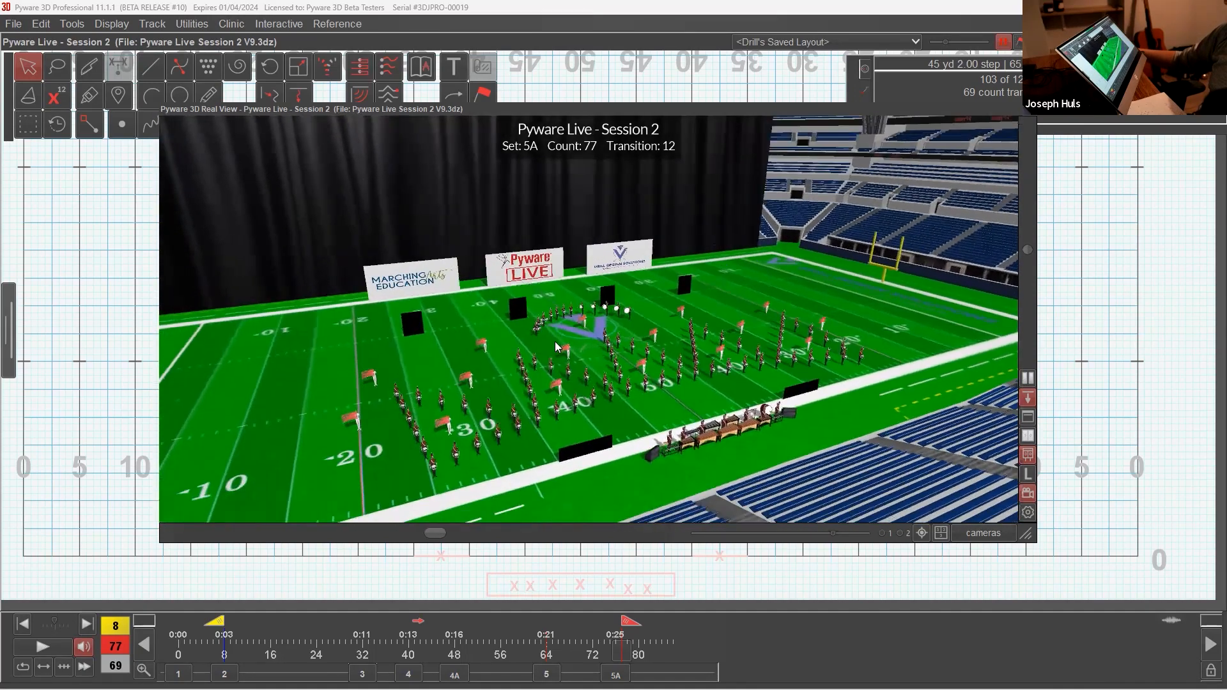
{"action": "left_click", "coordinate": [53, 650]}
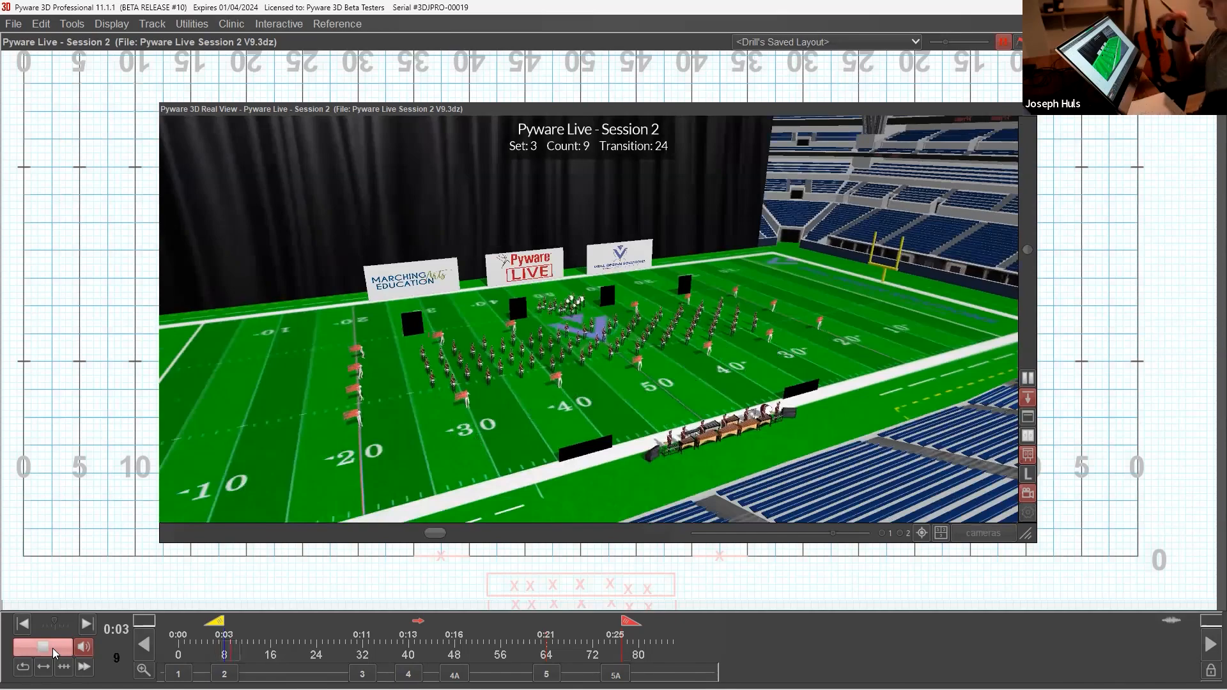
{"action": "left_click_drag", "start_coordinate": [562, 441], "coordinate": [598, 427]}
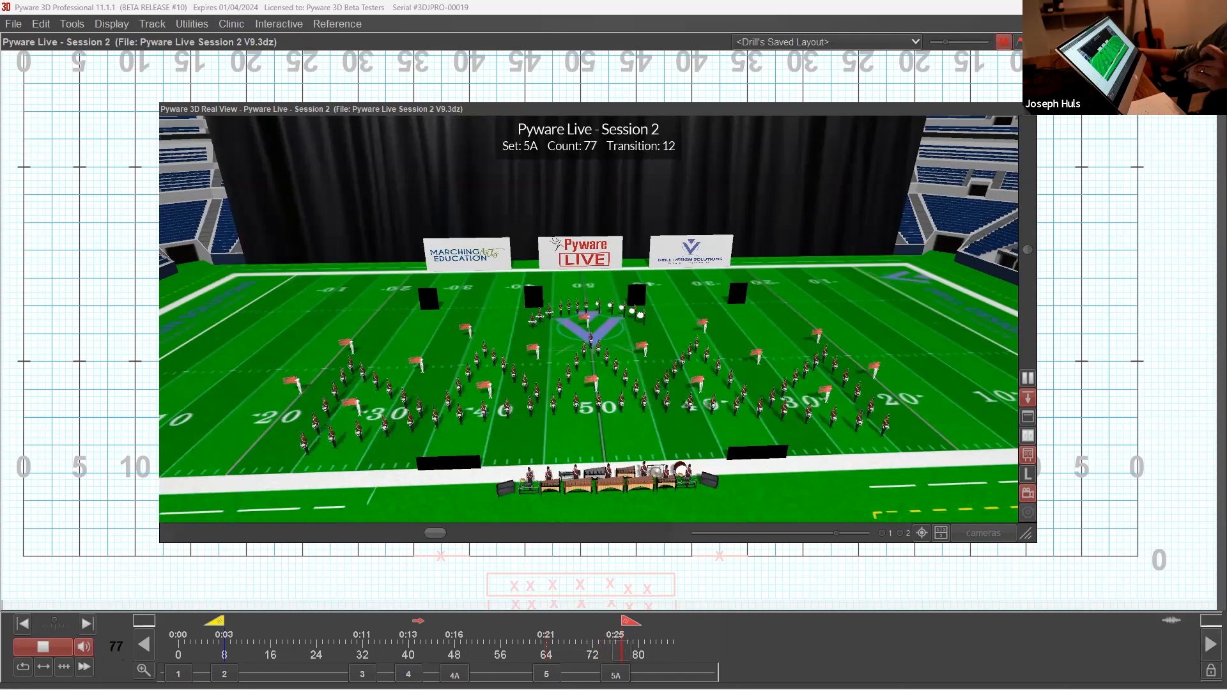
Step: Scrub through the transitions from set 3 to set 5A in the 3D Real View to review how each form develops
{"action": "left_click", "coordinate": [362, 675]}
{"action": "left_click_drag", "start_coordinate": [246, 652], "coordinate": [368, 665]}
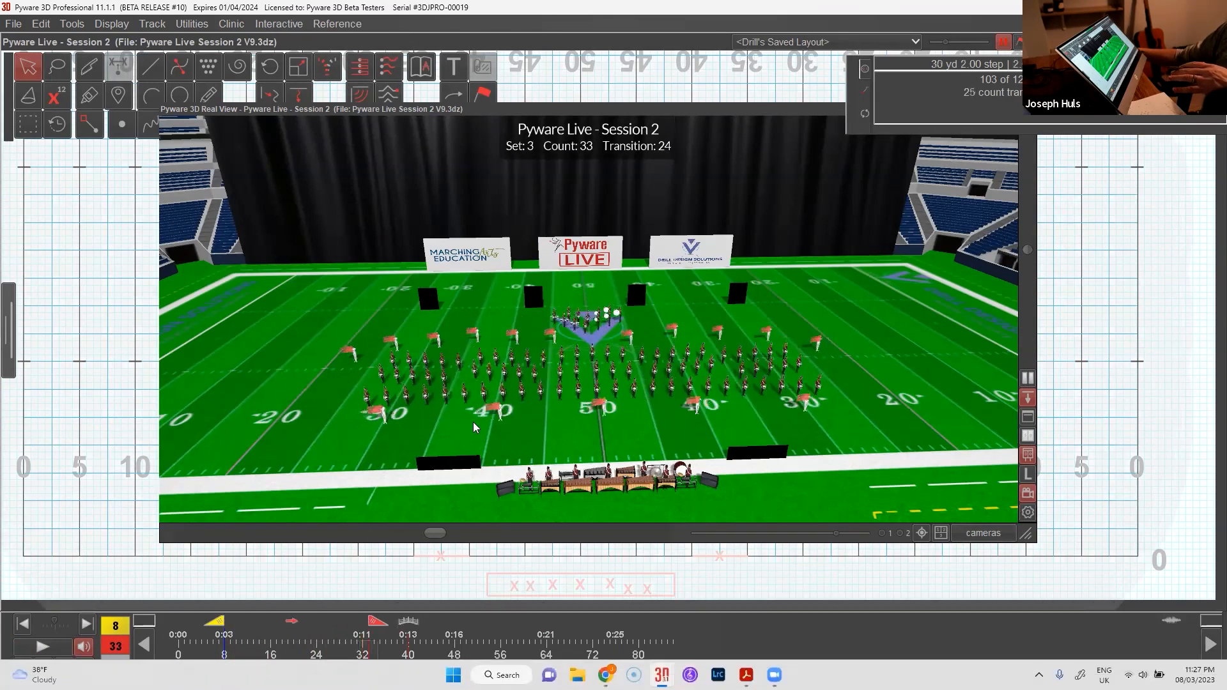
{"action": "left_click", "coordinate": [363, 675]}
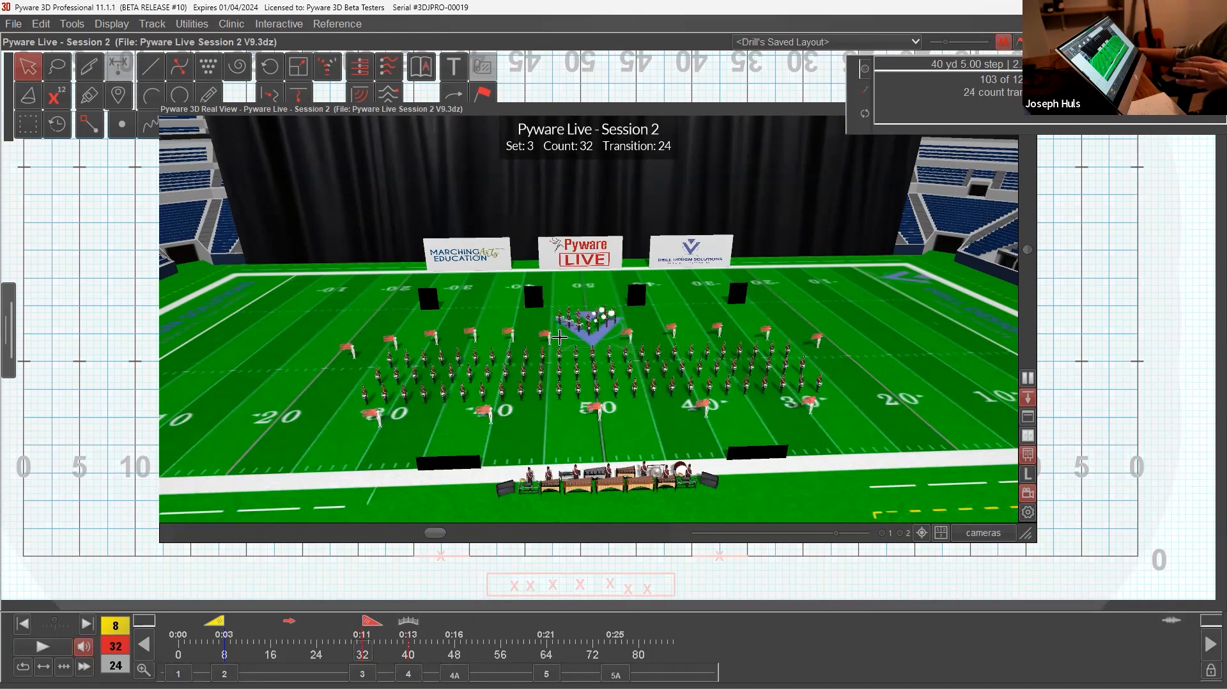
{"action": "left_click_drag", "start_coordinate": [374, 630], "coordinate": [424, 636]}
{"action": "left_click", "coordinate": [415, 673]}
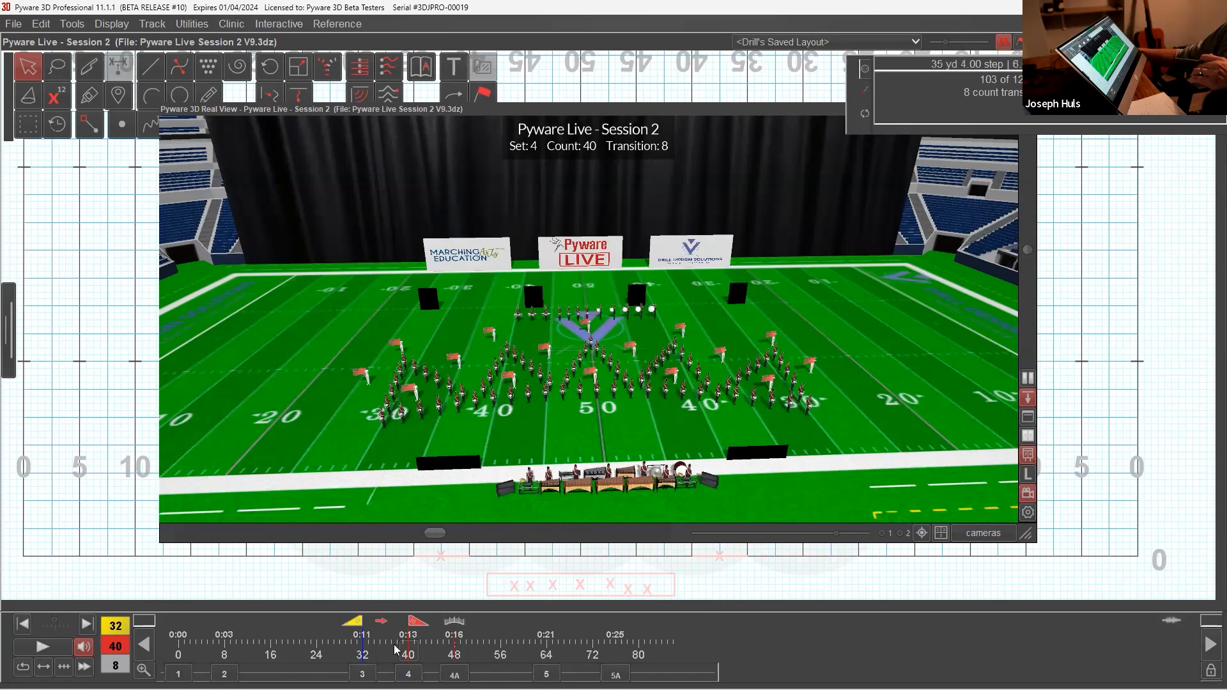
{"action": "left_click", "coordinate": [363, 674]}
{"action": "left_click_drag", "start_coordinate": [369, 628], "coordinate": [510, 650]}
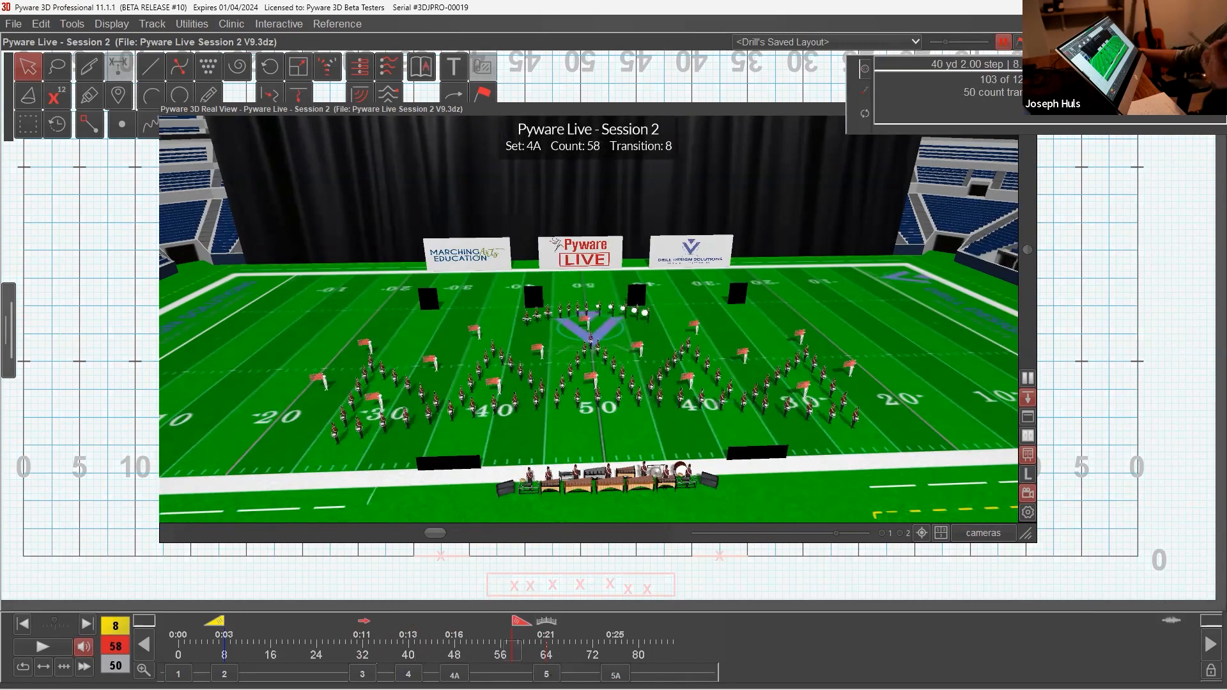
{"action": "left_click", "coordinate": [546, 674]}
{"action": "left_click", "coordinate": [615, 675]}
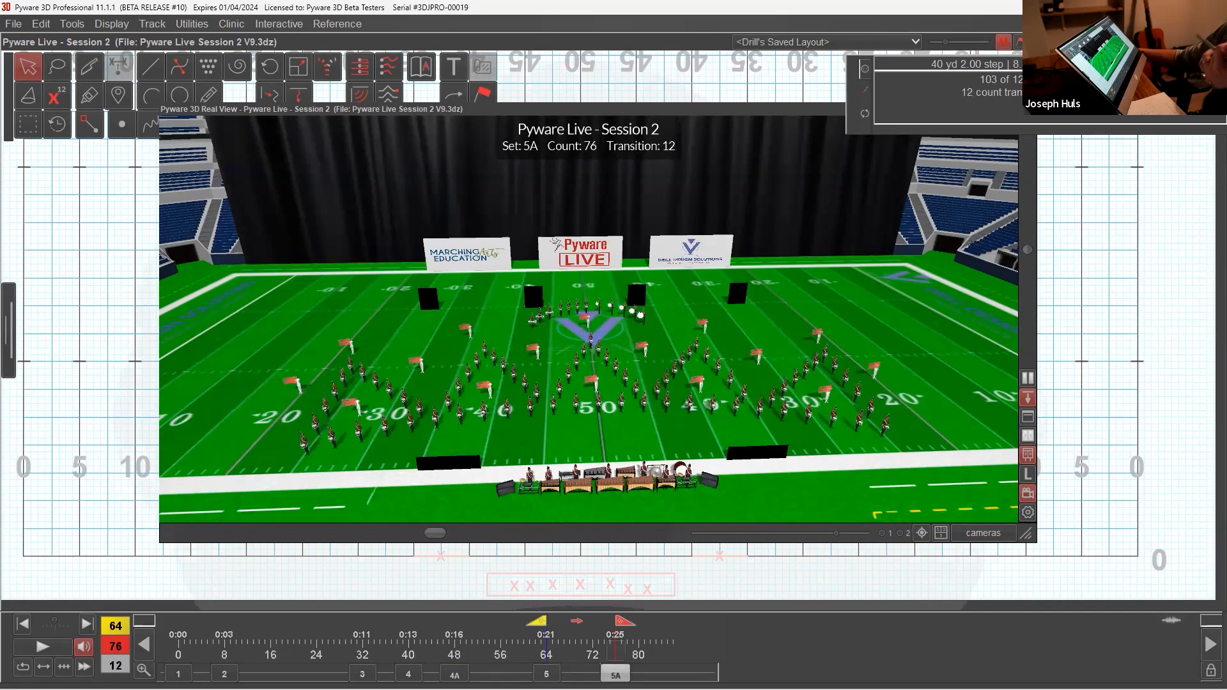
Step: Compare the forms of sets 3 and 2 in the 3D Real View and scrub the transition between them
{"action": "left_click", "coordinate": [362, 674]}
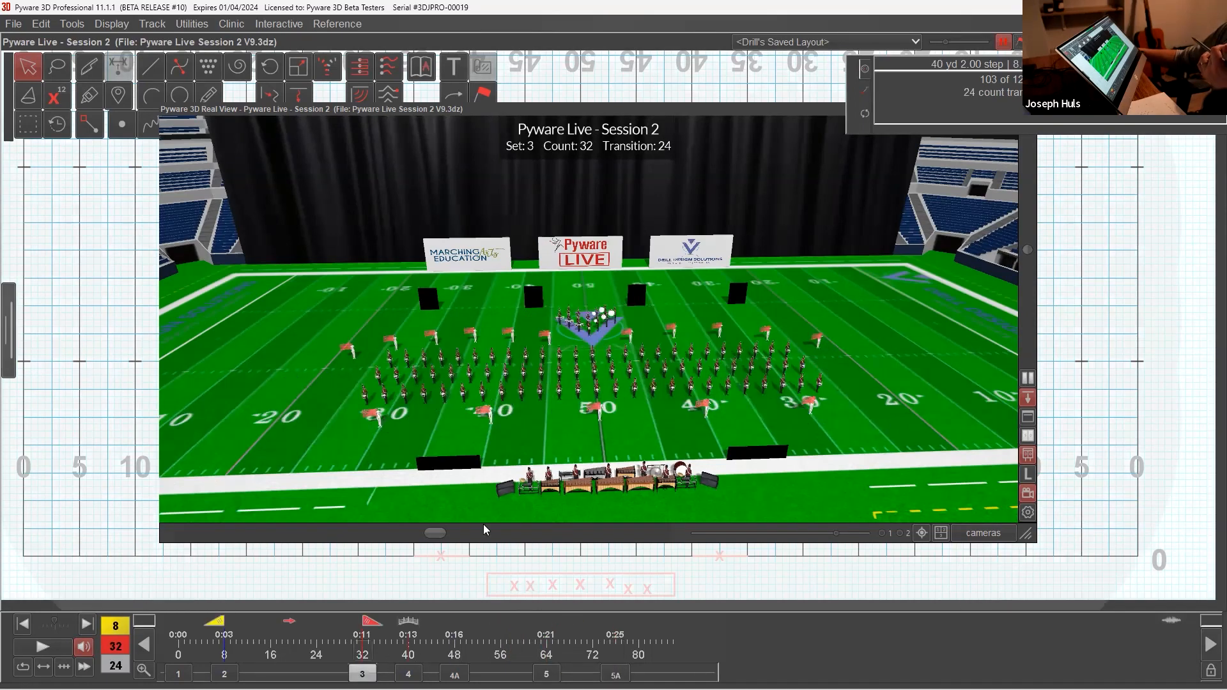
{"action": "left_click", "coordinate": [225, 673]}
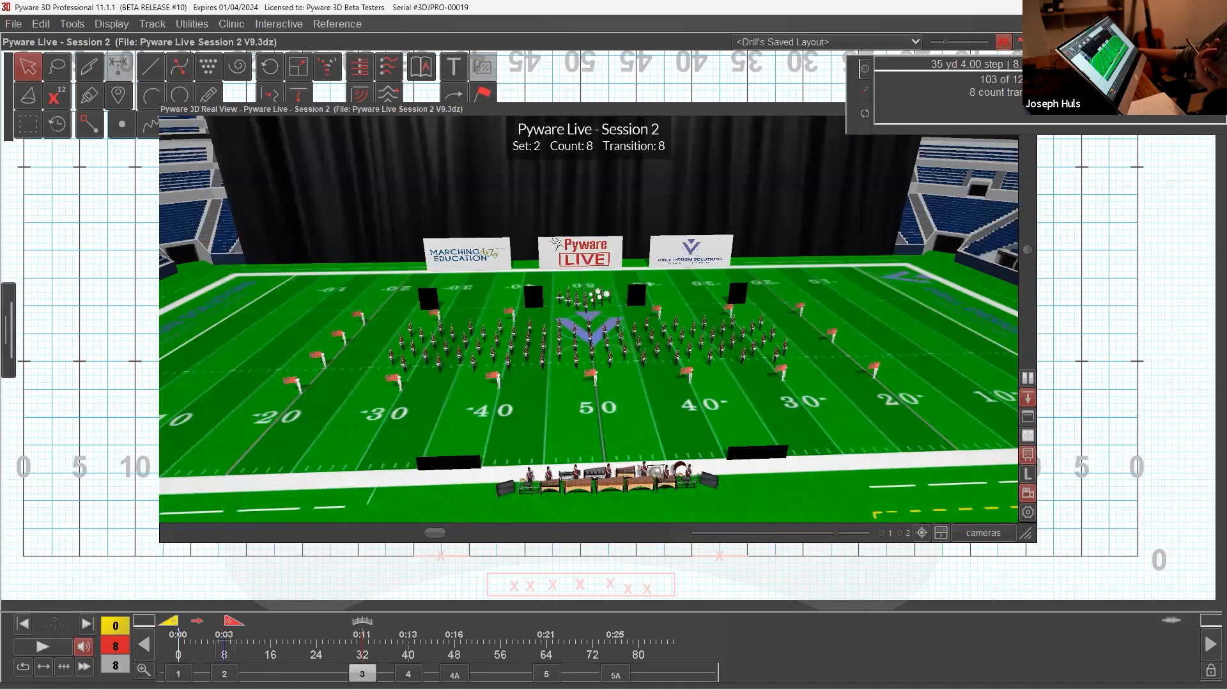
{"action": "left_click", "coordinate": [362, 674]}
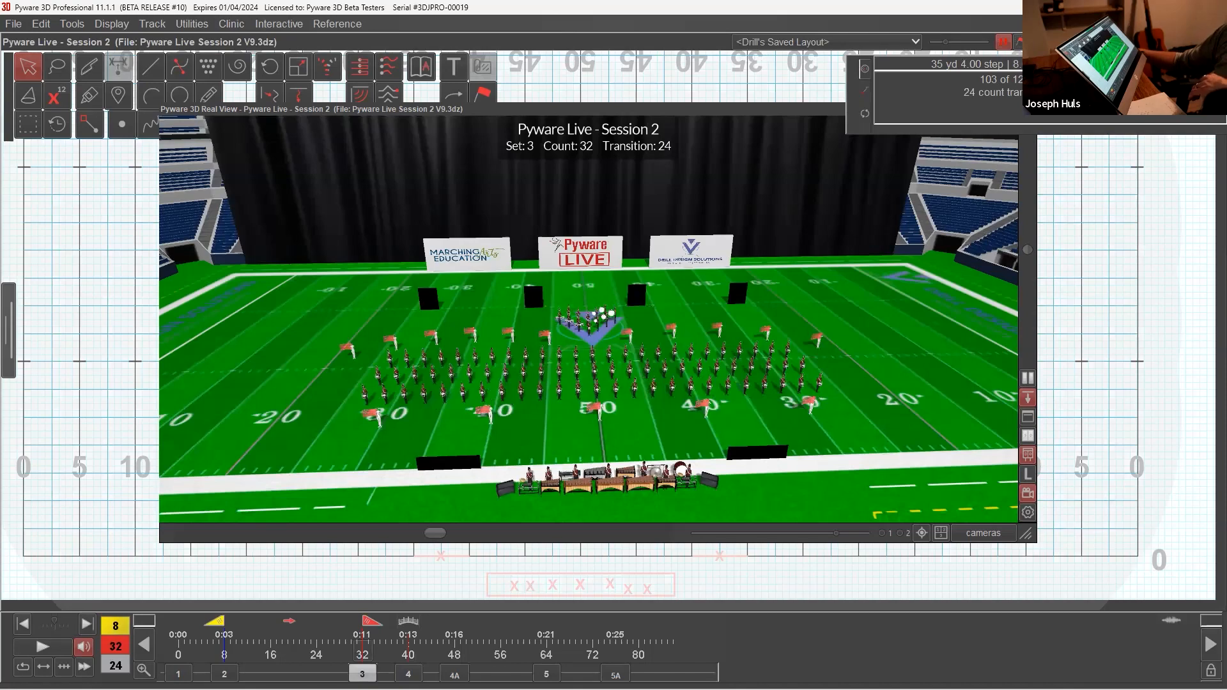
{"action": "left_click_drag", "start_coordinate": [378, 633], "coordinate": [242, 655]}
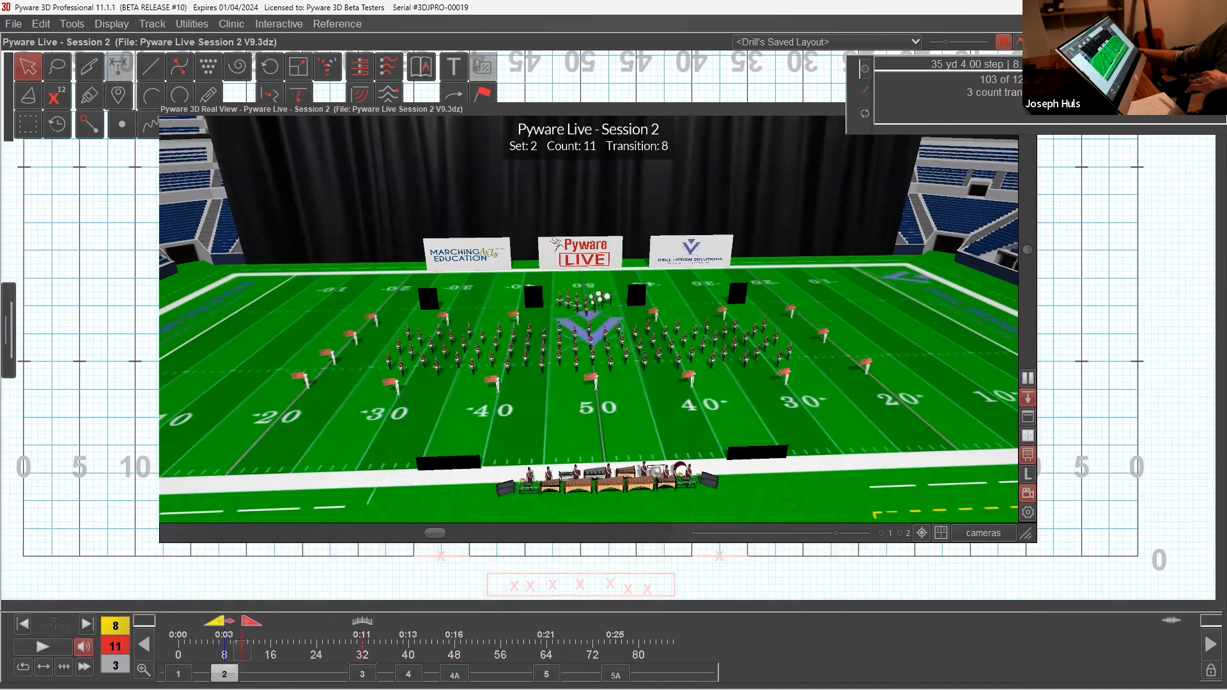
Step: Set the timeline to the count 0 to 8 transition in backward writing direction and collapse the 3D Real View
{"action": "left_click", "coordinate": [224, 673]}
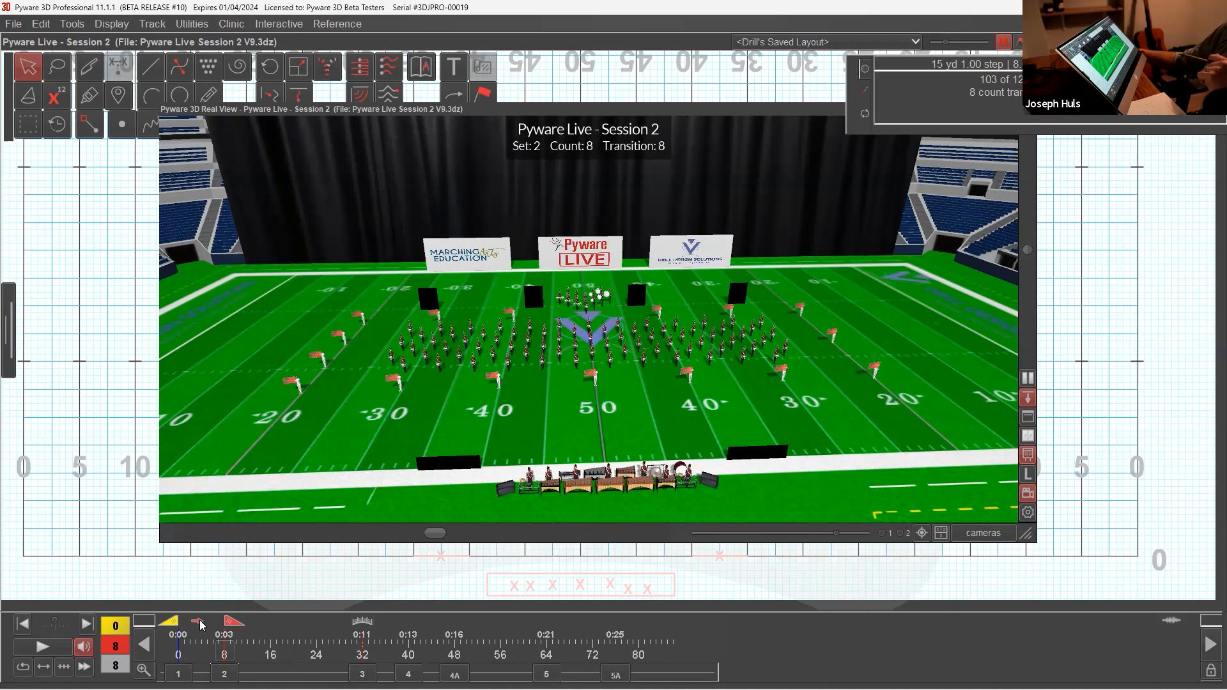
{"action": "left_click", "coordinate": [199, 622]}
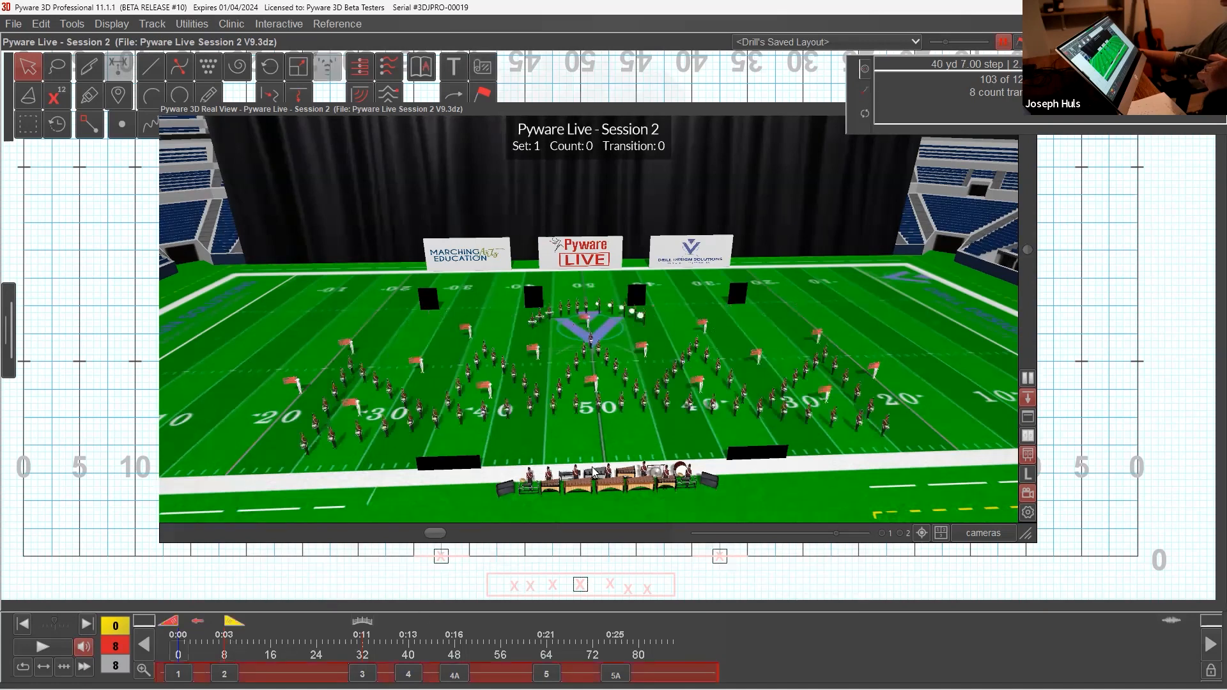
{"action": "double_click", "coordinate": [597, 107]}
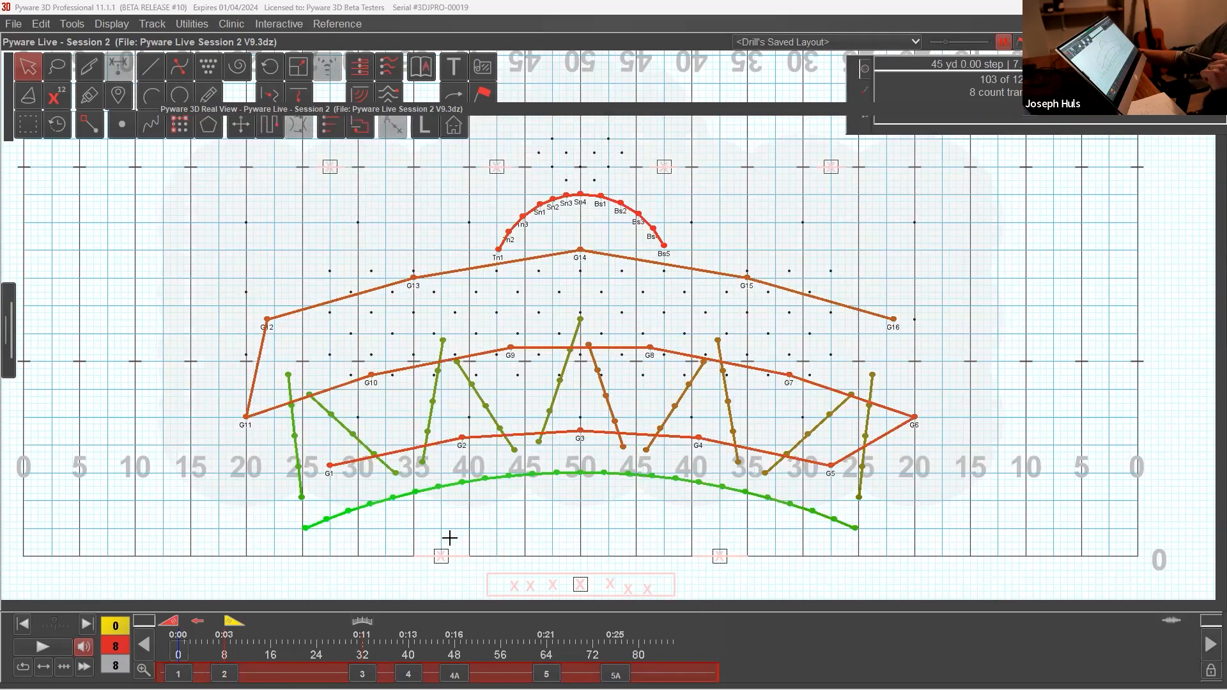
{"action": "left_click", "coordinate": [199, 623]}
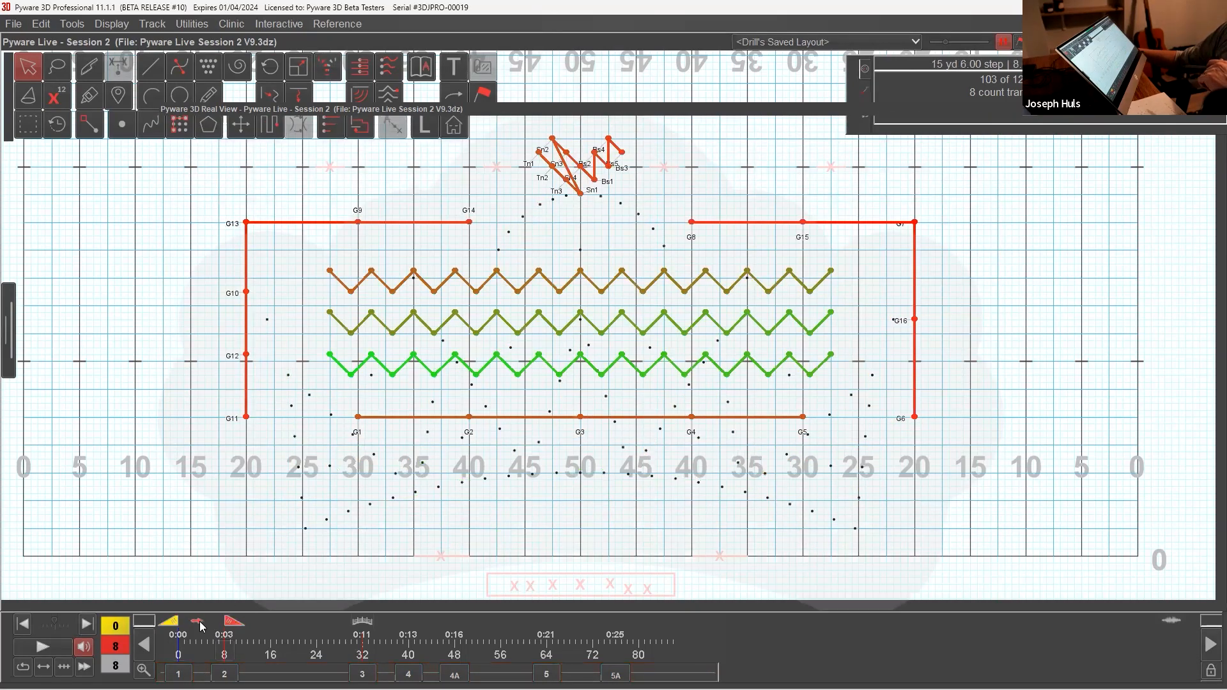
{"action": "left_click", "coordinate": [198, 624]}
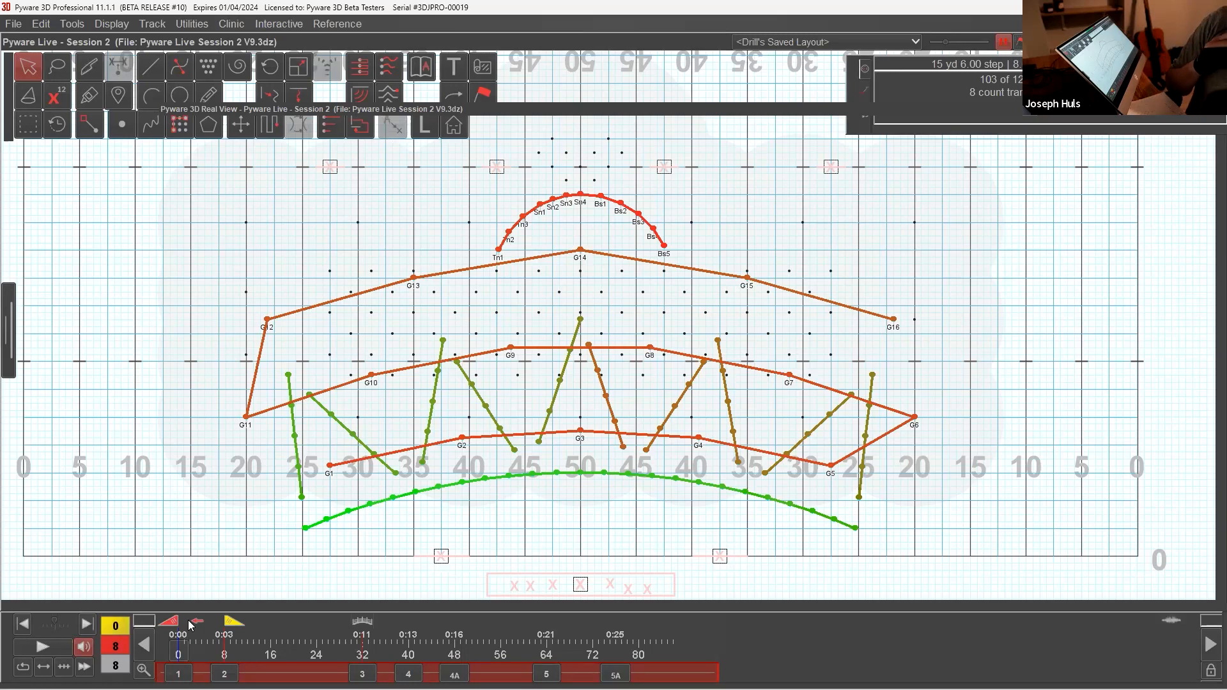
{"action": "left_click", "coordinate": [200, 412]}
{"action": "left_click_drag", "start_coordinate": [222, 216], "coordinate": [971, 544]}
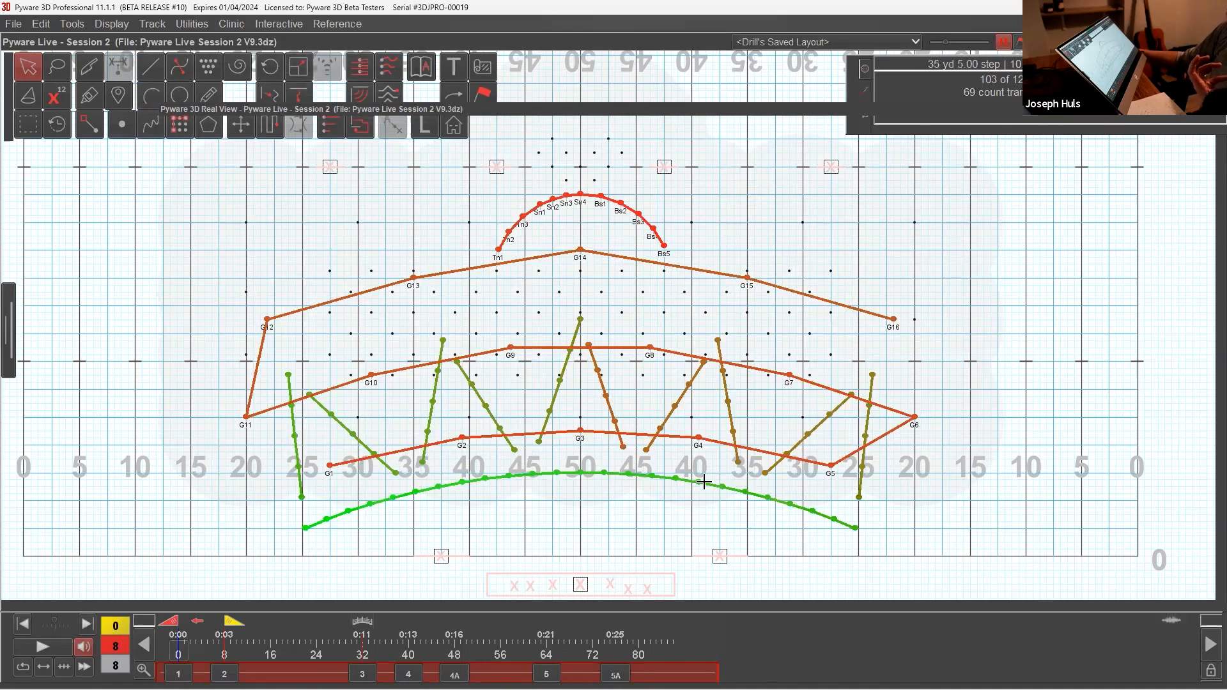
{"action": "left_click", "coordinate": [41, 26]}
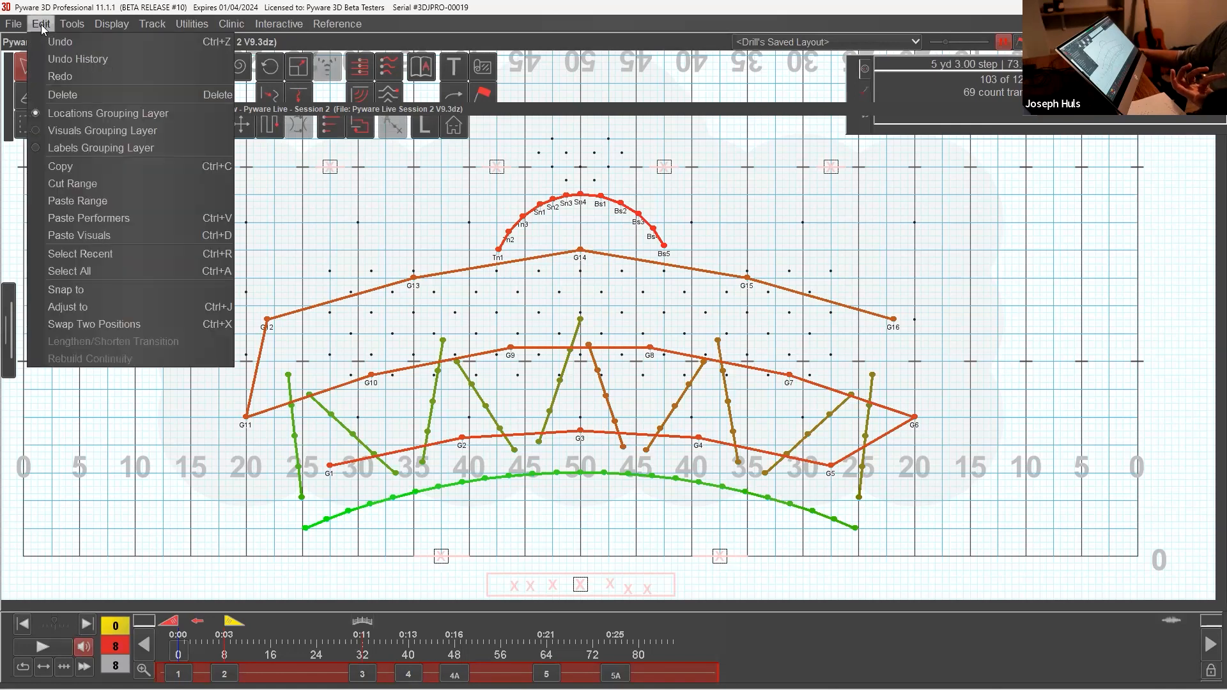
{"action": "left_click", "coordinate": [52, 28]}
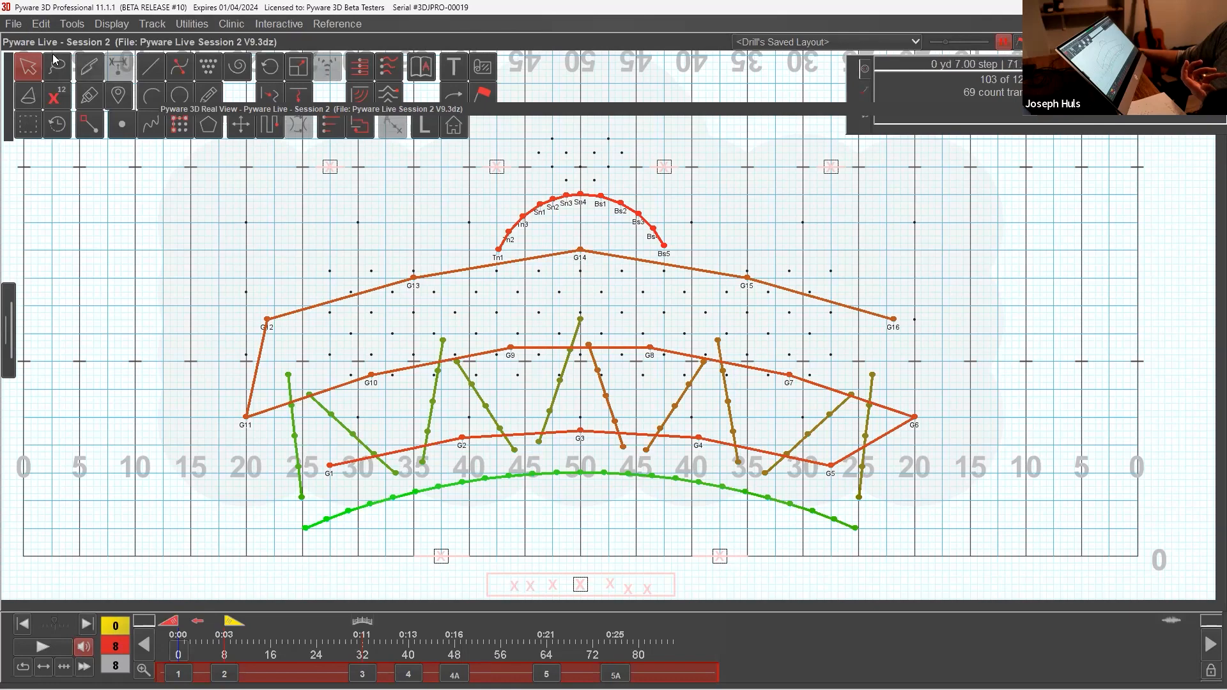
Step: Delete the selected performers' transition between counts 0 and 8, resetting it to a hold
{"action": "left_click", "coordinate": [42, 26]}
{"action": "left_click", "coordinate": [53, 77]}
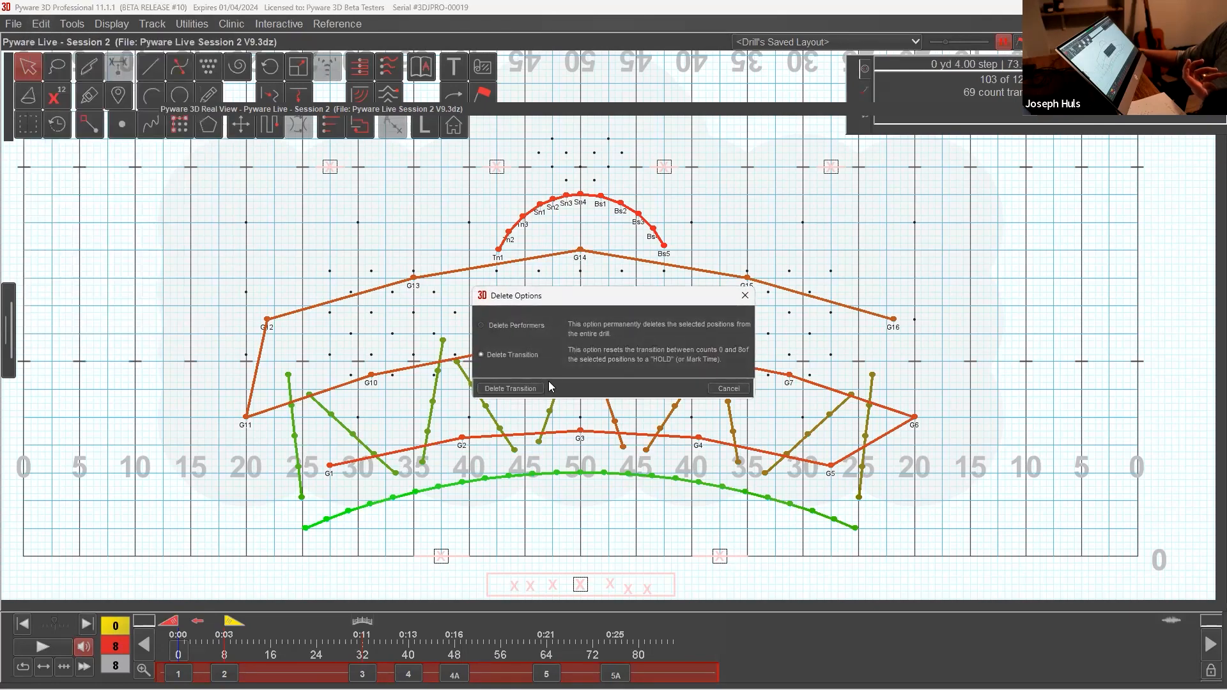
{"action": "left_click", "coordinate": [484, 384]}
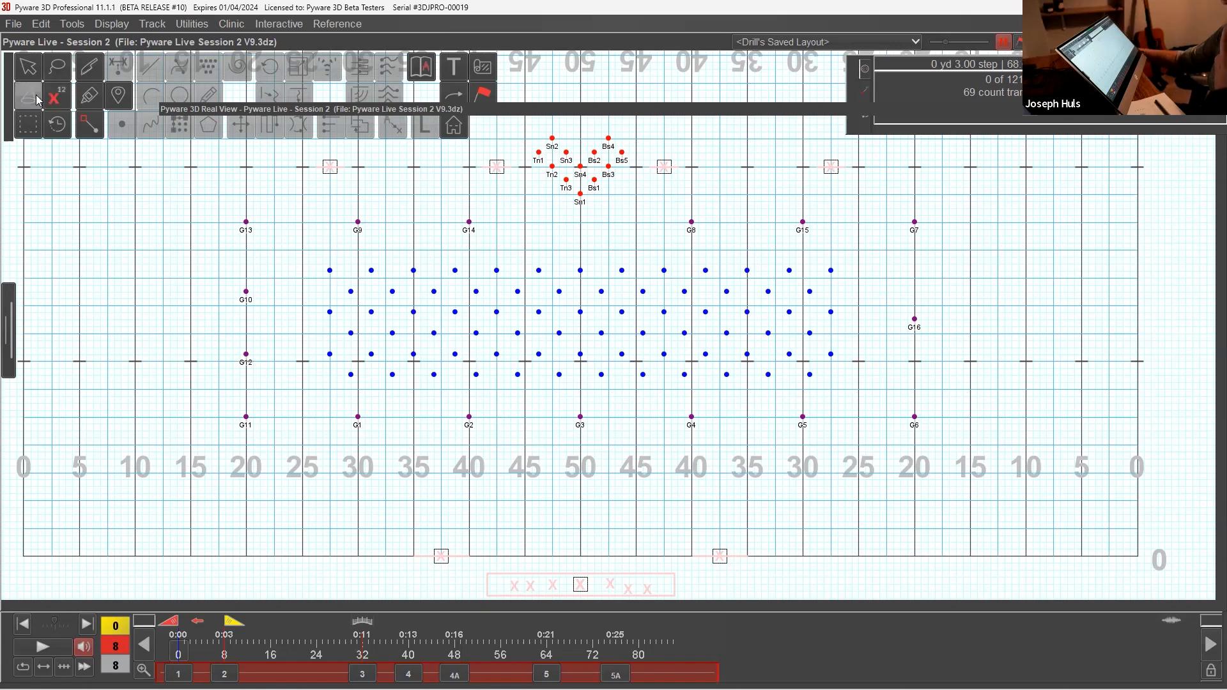
Step: Box-select each of the five 15-performer blocks in the wind formation in turn to check the grouping
{"action": "left_click", "coordinate": [36, 124]}
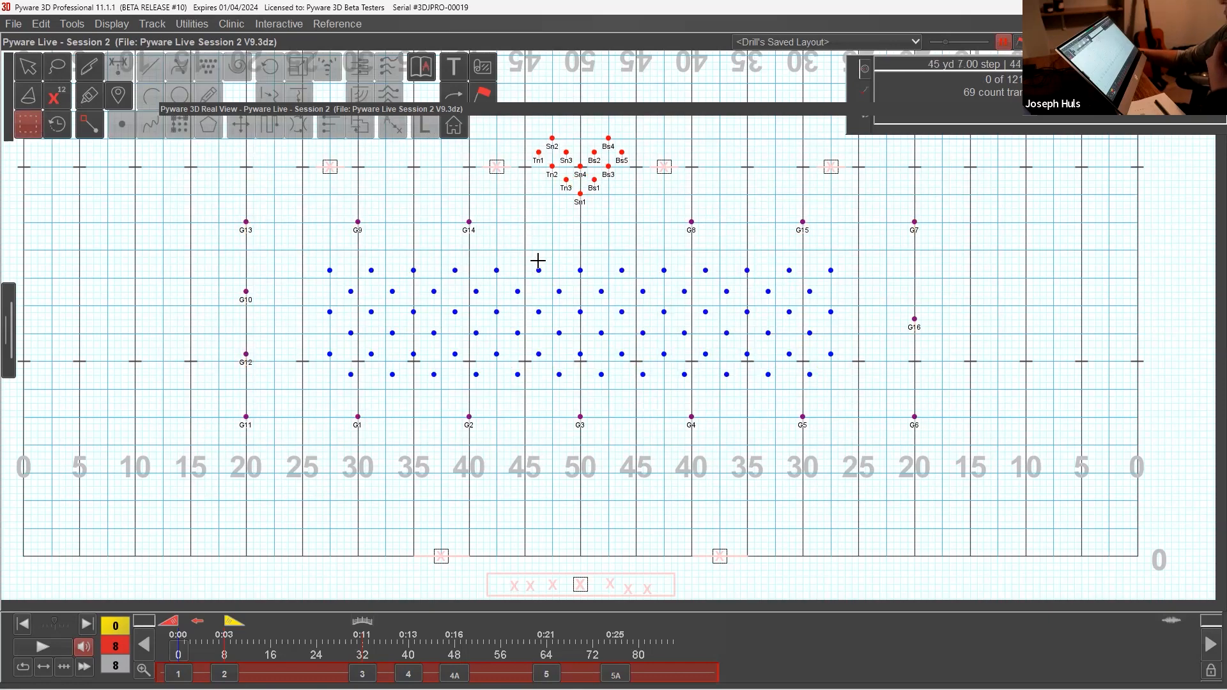
{"action": "left_click_drag", "start_coordinate": [316, 270], "coordinate": [419, 395]}
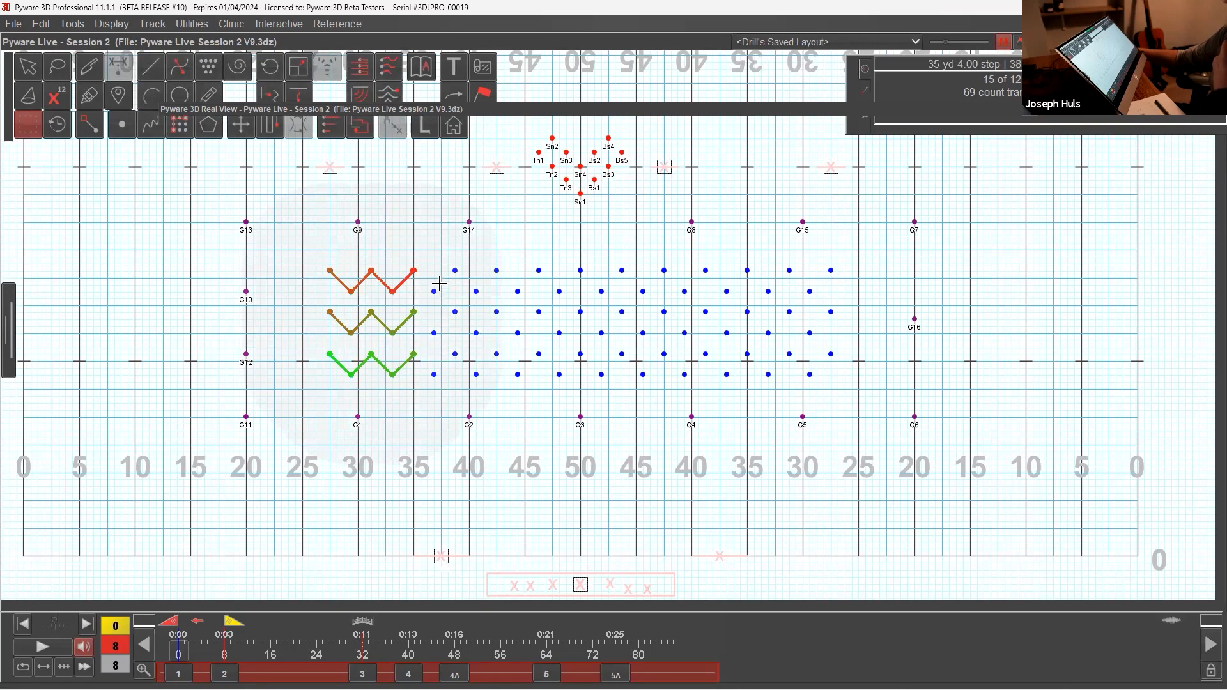
{"action": "left_click_drag", "start_coordinate": [425, 261], "coordinate": [526, 384]}
{"action": "left_click_drag", "start_coordinate": [527, 253], "coordinate": [624, 397]}
{"action": "left_click_drag", "start_coordinate": [633, 259], "coordinate": [733, 391]}
{"action": "left_click_drag", "start_coordinate": [735, 254], "coordinate": [857, 388]}
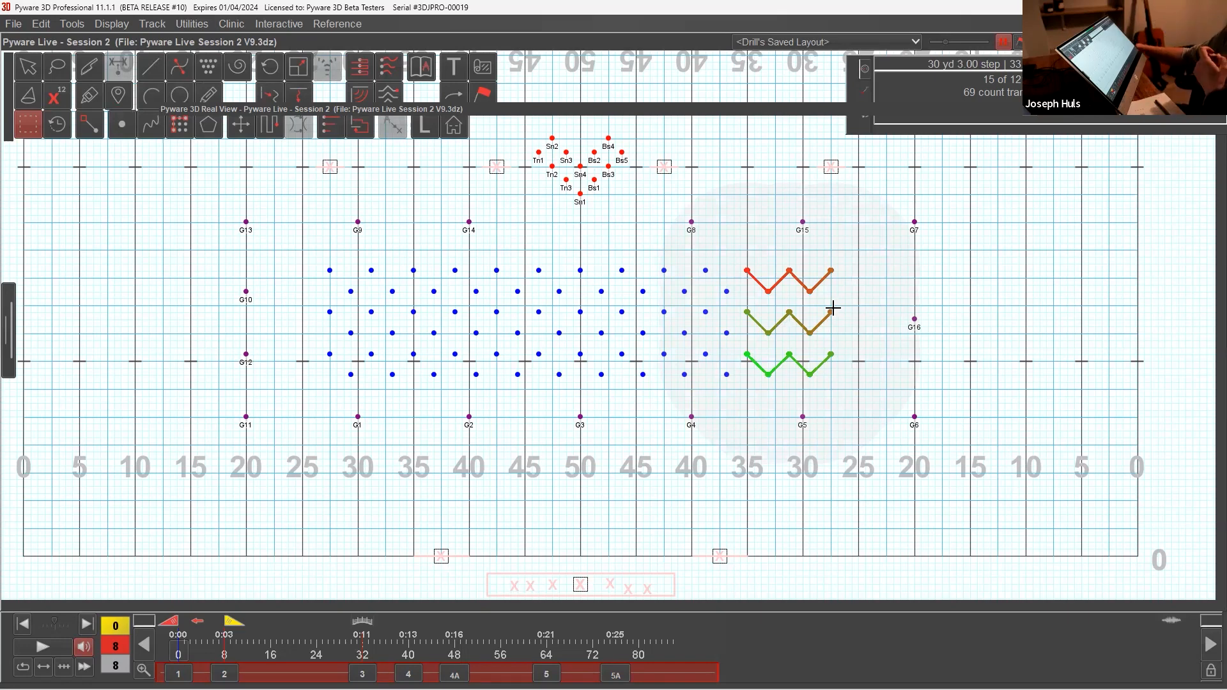
Step: Use the Resize tool to scale the first 15-performer block, by the side 1 30-yard line, to 33%, then deselect it
{"action": "left_click_drag", "start_coordinate": [303, 251], "coordinate": [419, 400]}
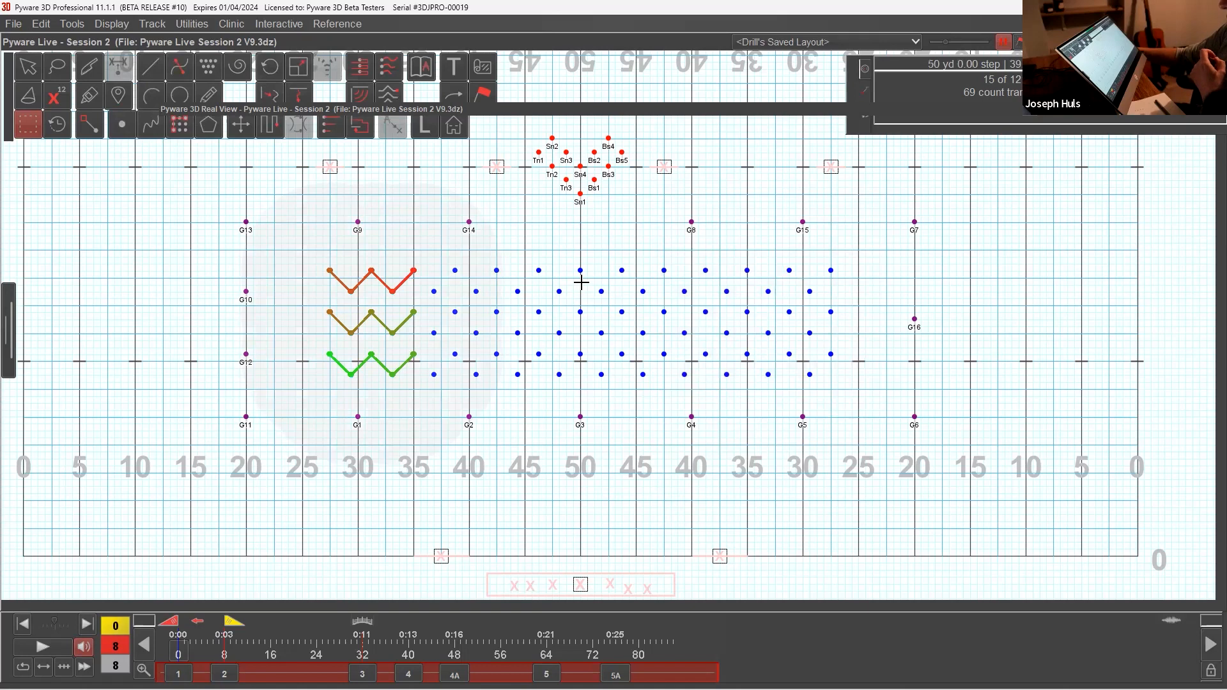
{"action": "left_click", "coordinate": [303, 72]}
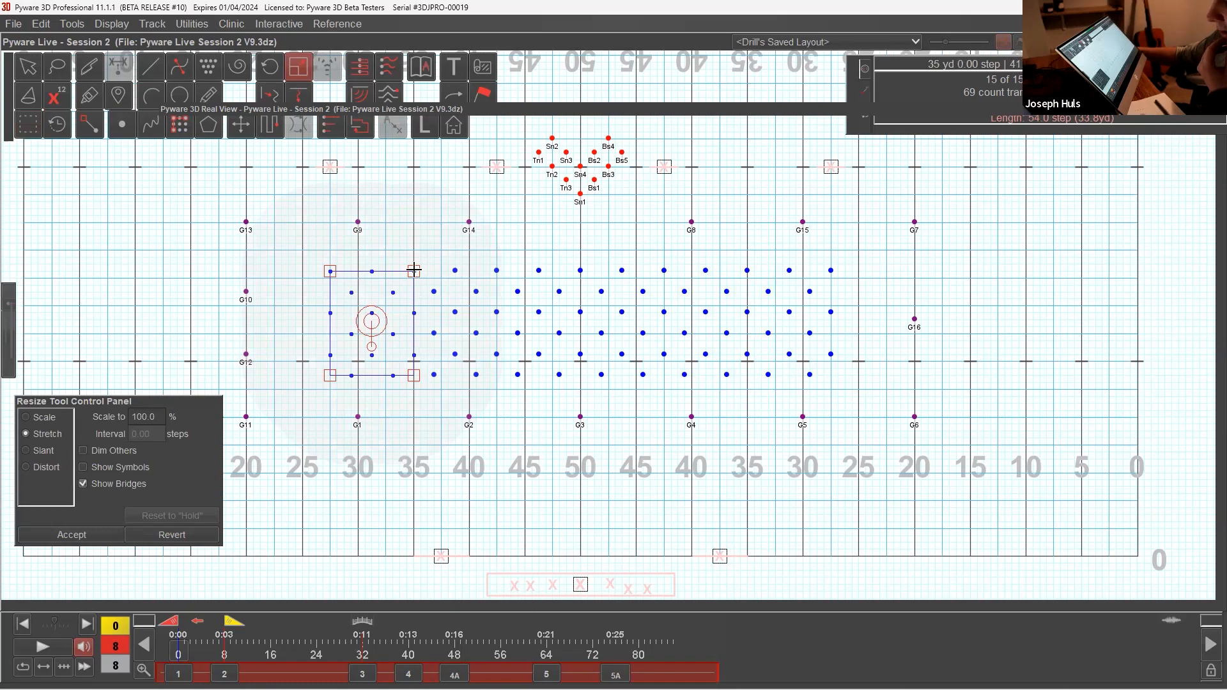
{"action": "left_click_drag", "start_coordinate": [414, 271], "coordinate": [386, 292]}
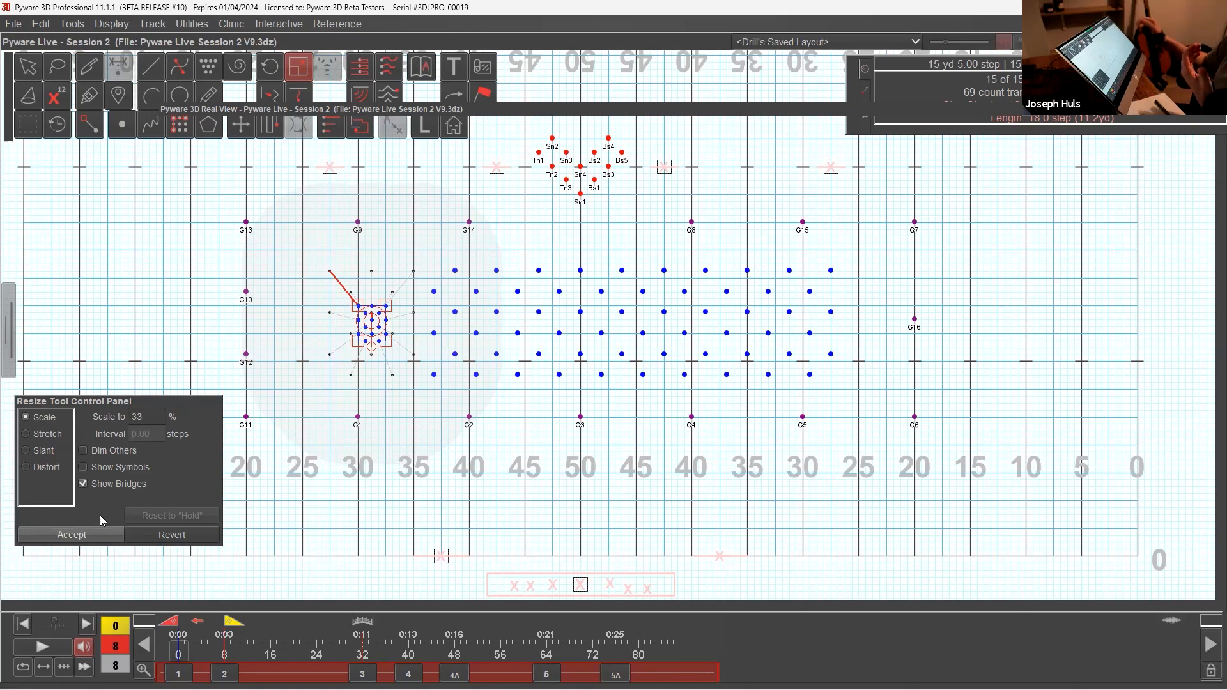
{"action": "left_click", "coordinate": [73, 536]}
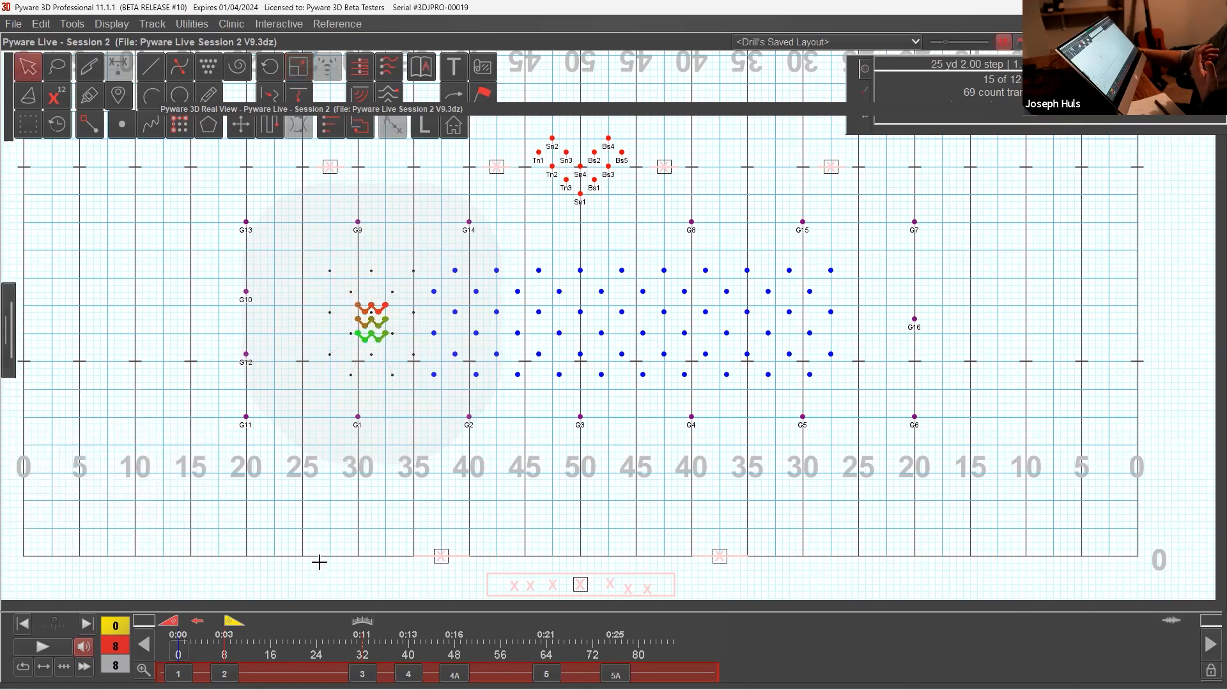
{"action": "left_click", "coordinate": [404, 358]}
{"action": "left_click_drag", "start_coordinate": [341, 282], "coordinate": [395, 356]}
{"action": "left_click", "coordinate": [392, 358]}
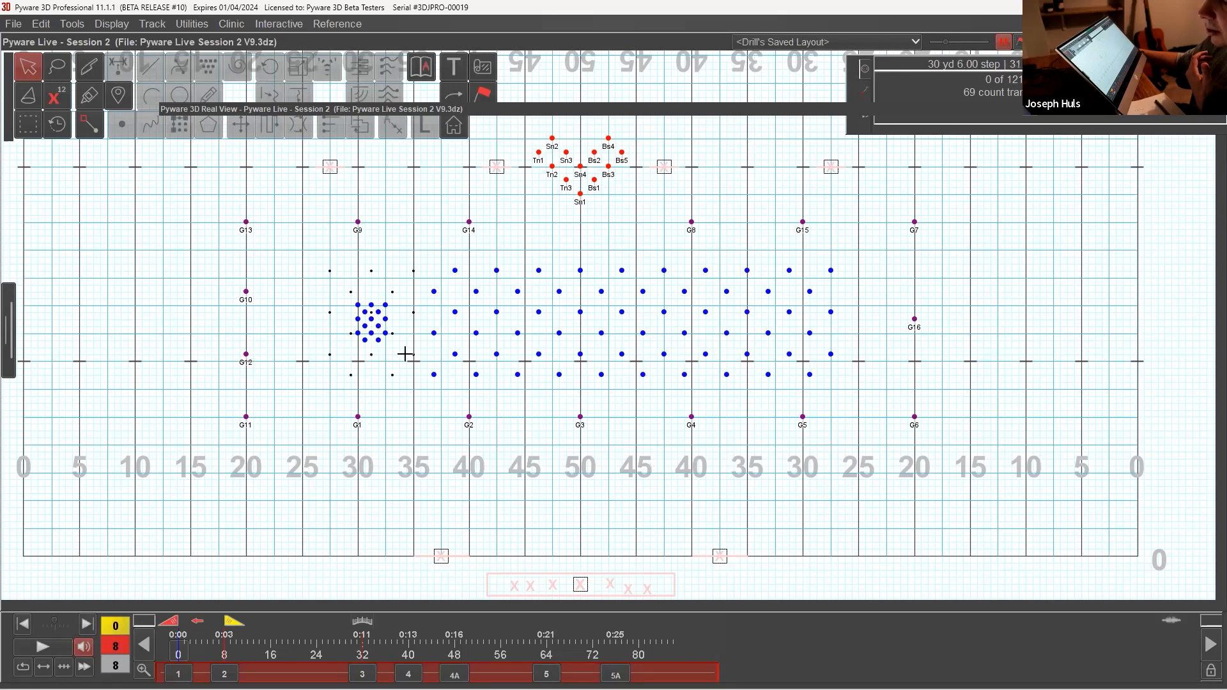
Step: Scale the second 15-performer block, near the side 1 40-yard line, down to match the first compact block
{"action": "left_click", "coordinate": [28, 124]}
{"action": "left_click_drag", "start_coordinate": [405, 258], "coordinate": [522, 392]}
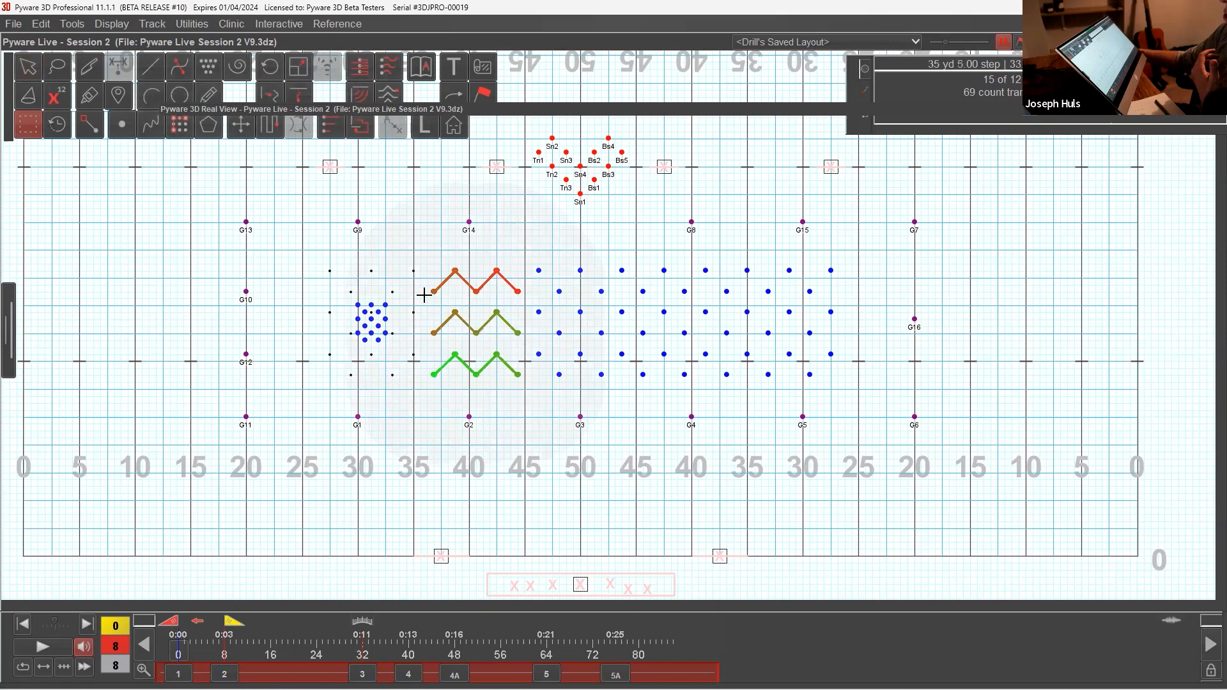
{"action": "left_click", "coordinate": [299, 67]}
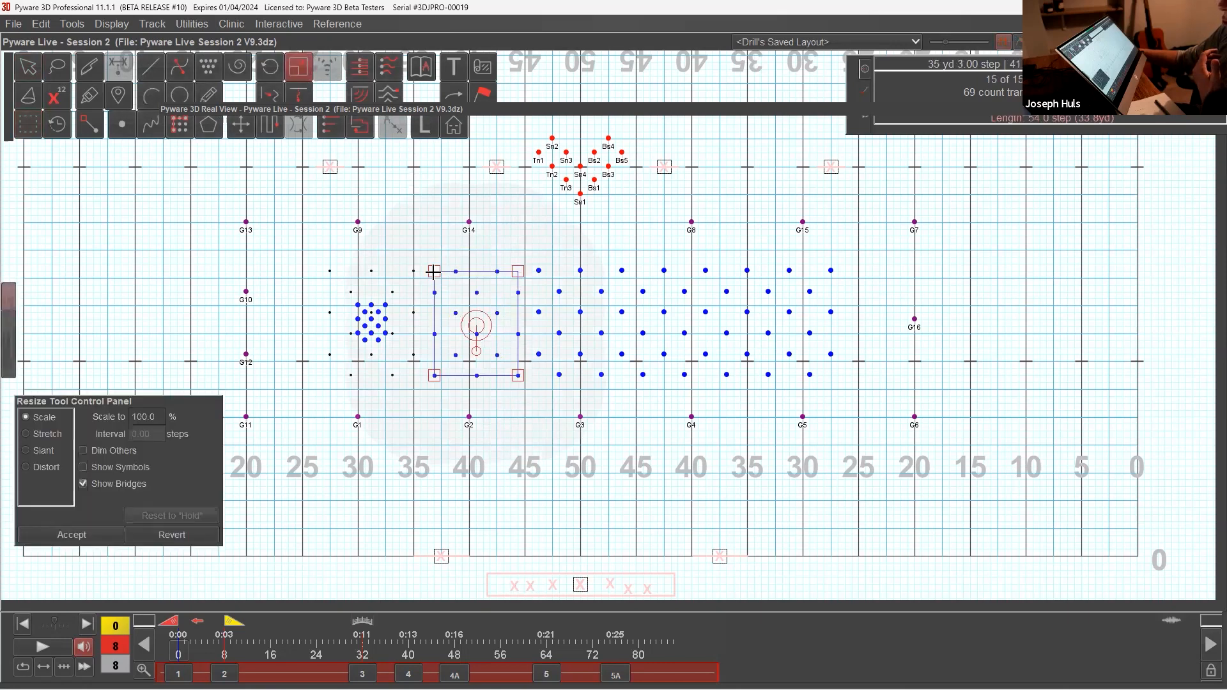
{"action": "left_click_drag", "start_coordinate": [433, 272], "coordinate": [473, 307]}
{"action": "left_click", "coordinate": [64, 534]}
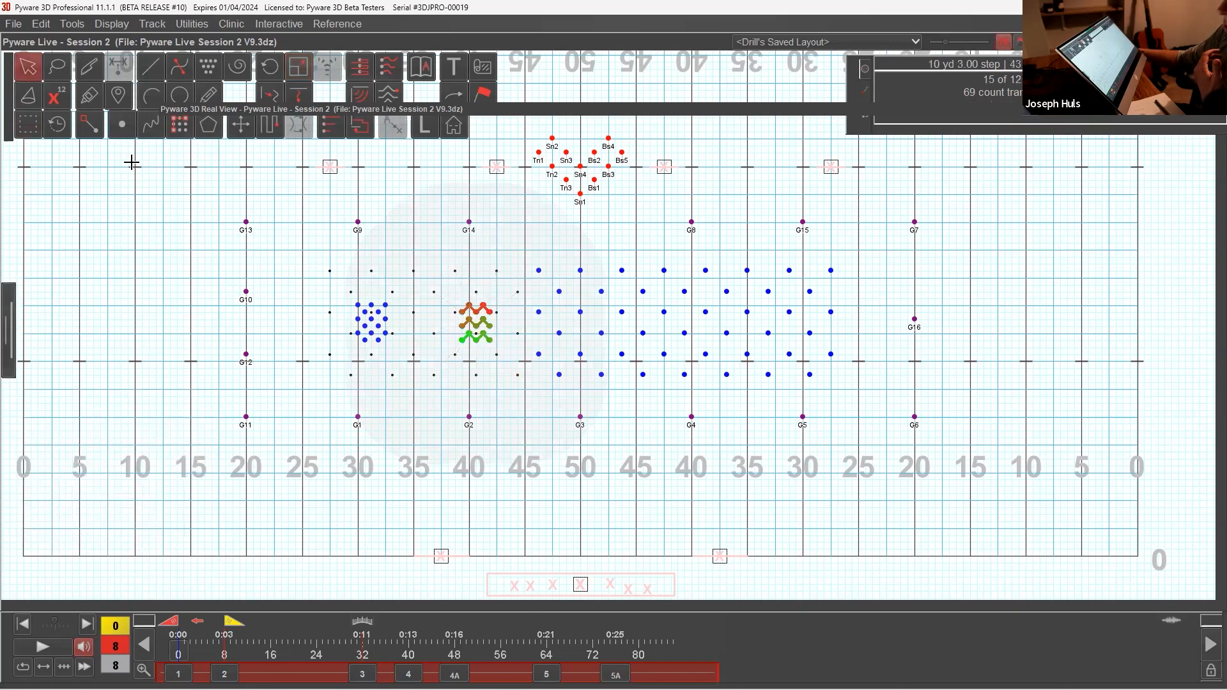
Step: Scale the middle 15-performer block on the 50-yard line to 33%
{"action": "left_click", "coordinate": [38, 135]}
{"action": "left_click_drag", "start_coordinate": [527, 261], "coordinate": [630, 407]}
{"action": "left_click", "coordinate": [298, 66]}
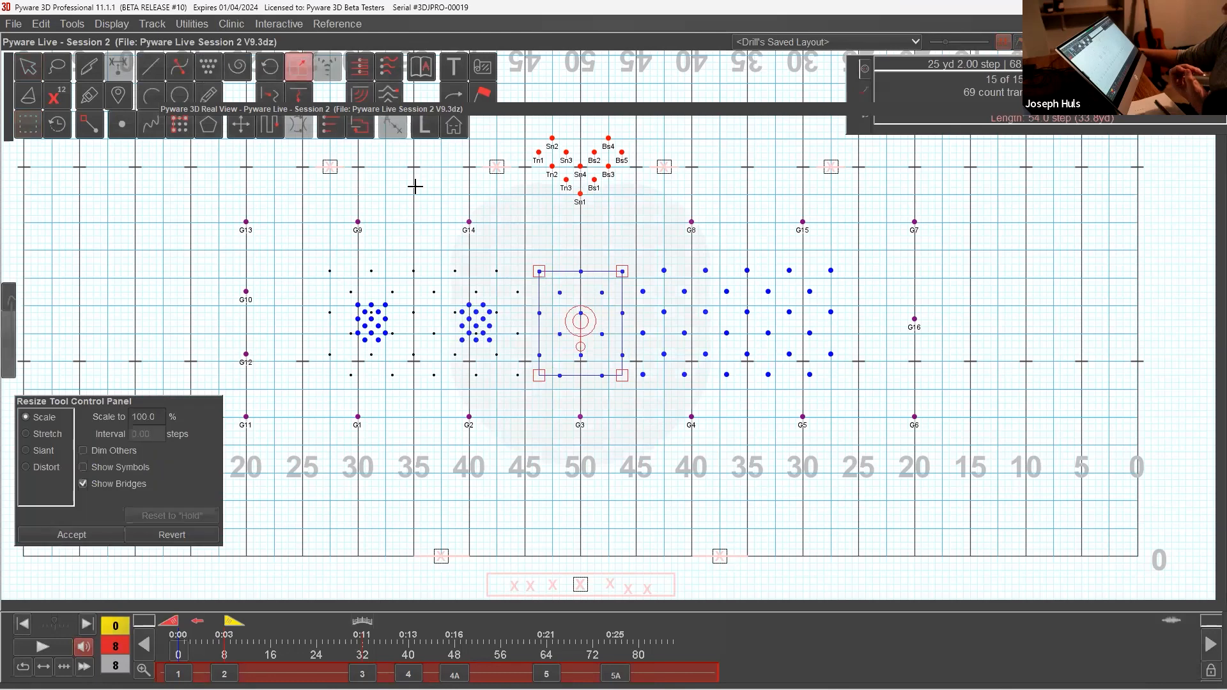
{"action": "left_click_drag", "start_coordinate": [536, 272], "coordinate": [566, 305]}
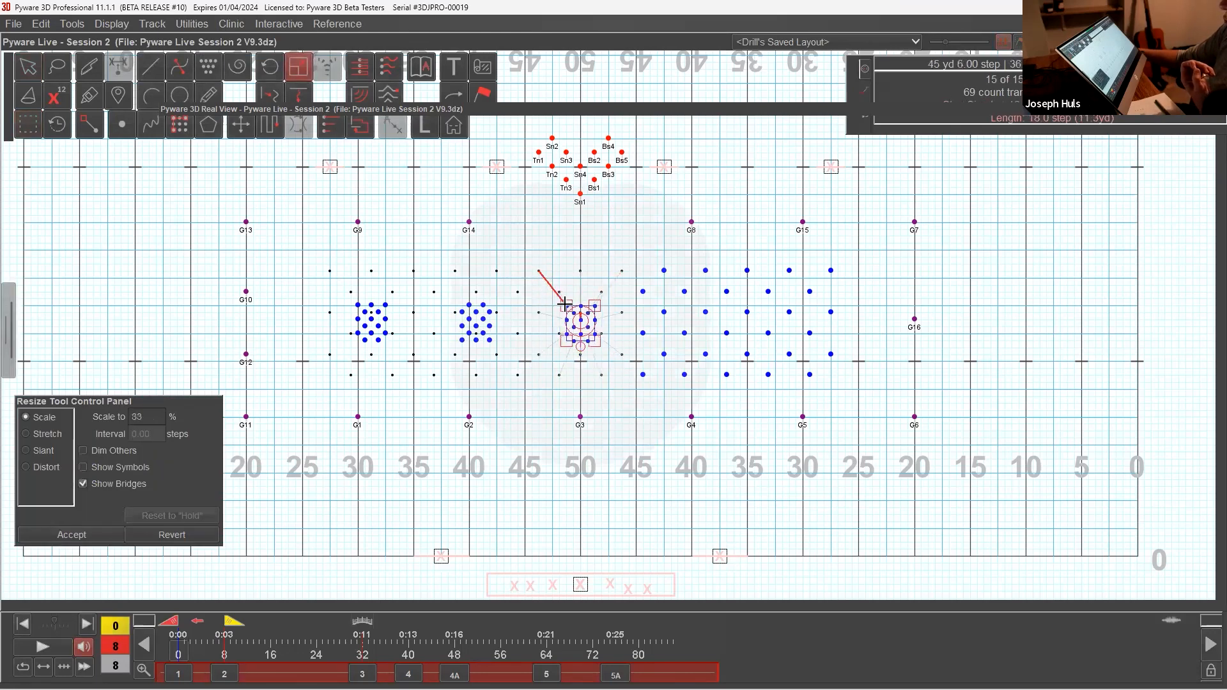
{"action": "left_click", "coordinate": [58, 534]}
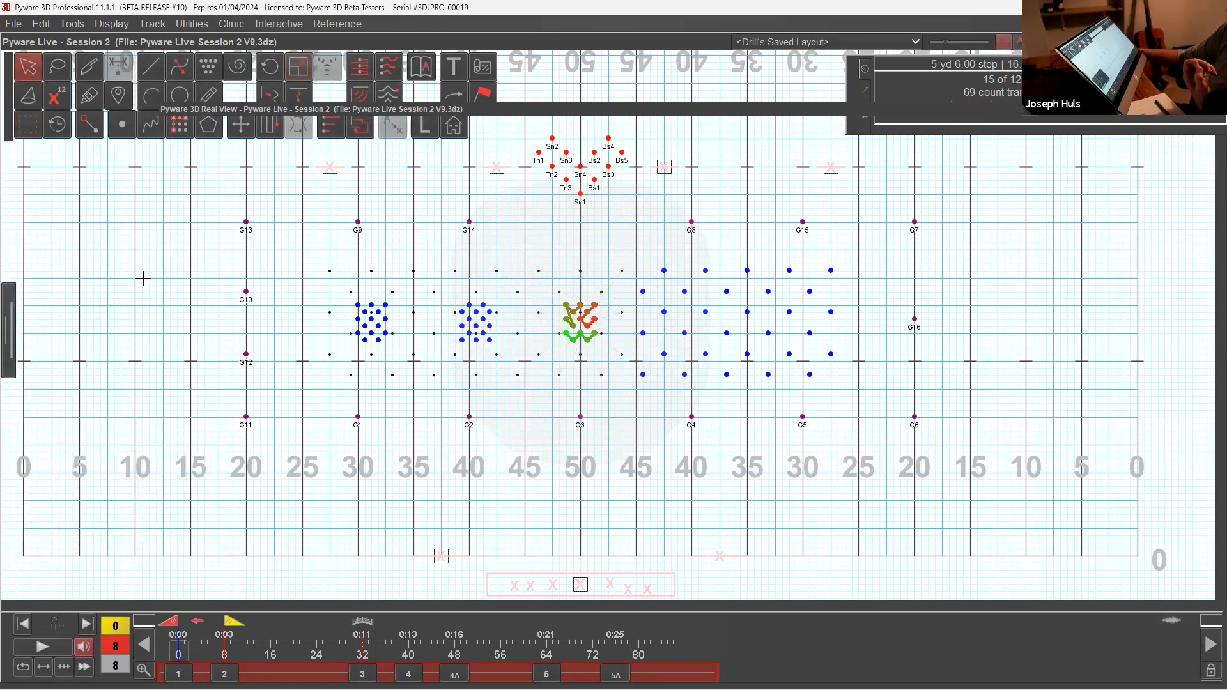
Step: Scale the fourth 15-performer block, near the side 2 40-yard line, to 33%
{"action": "left_click", "coordinate": [29, 134]}
{"action": "left_click_drag", "start_coordinate": [624, 253], "coordinate": [736, 391]}
{"action": "left_click", "coordinate": [298, 67]}
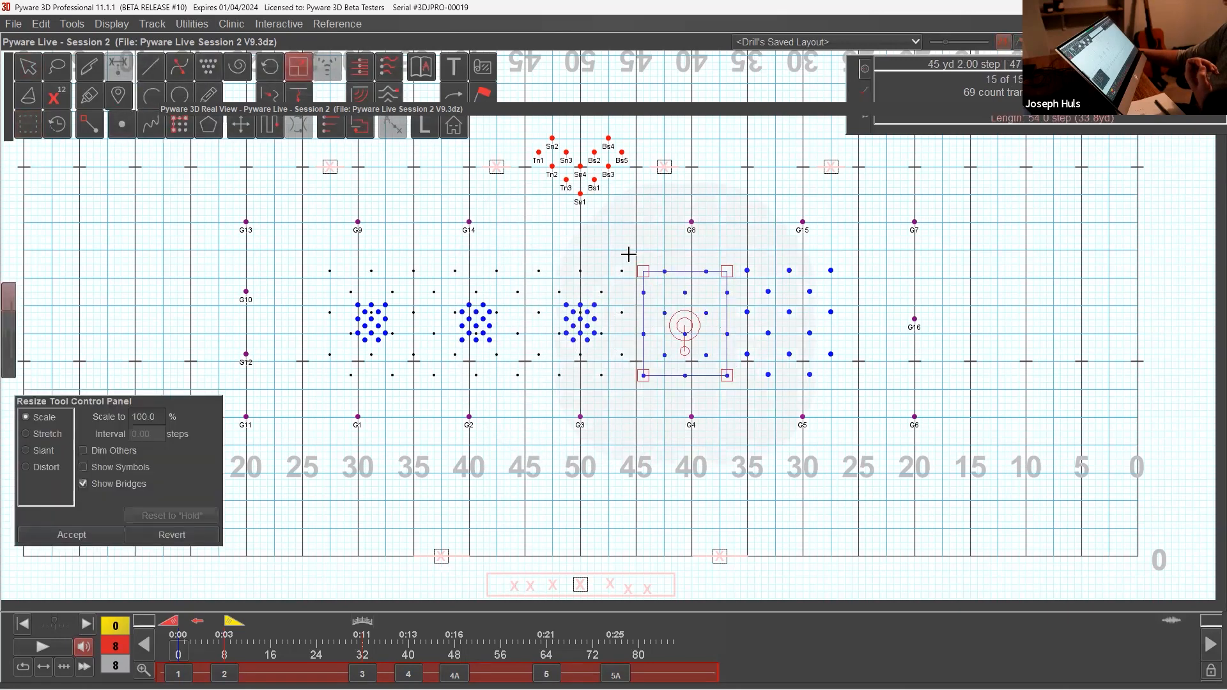
{"action": "left_click_drag", "start_coordinate": [643, 272], "coordinate": [671, 306]}
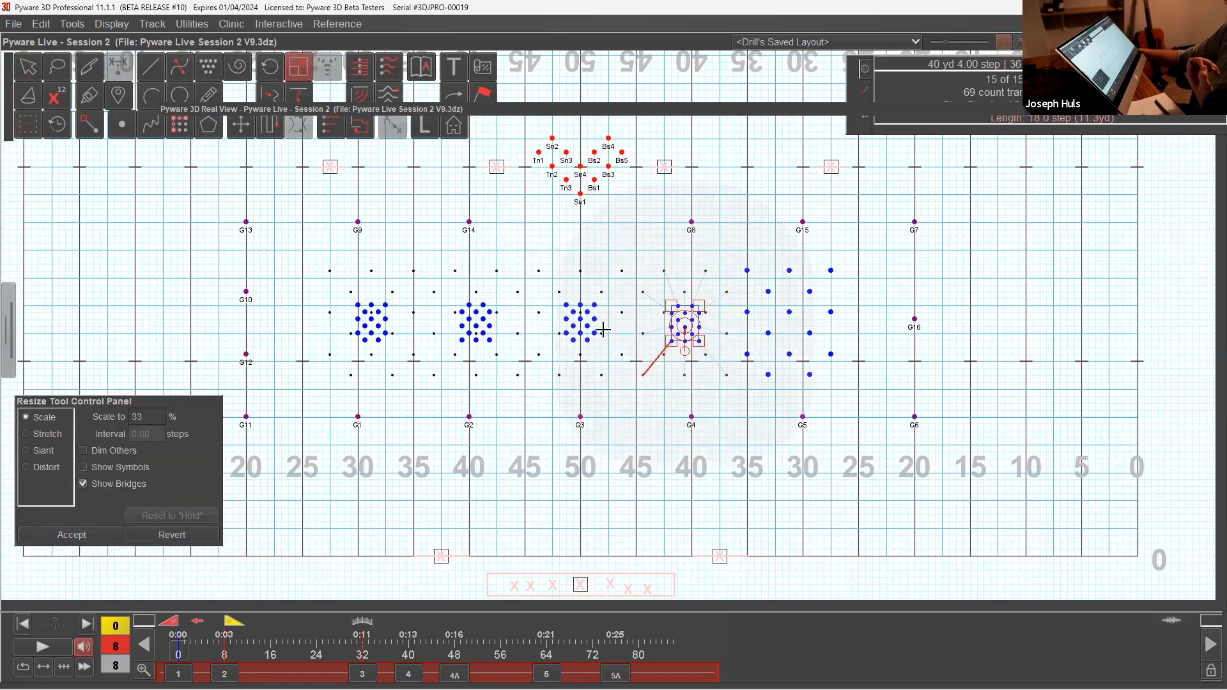
{"action": "left_click", "coordinate": [71, 534]}
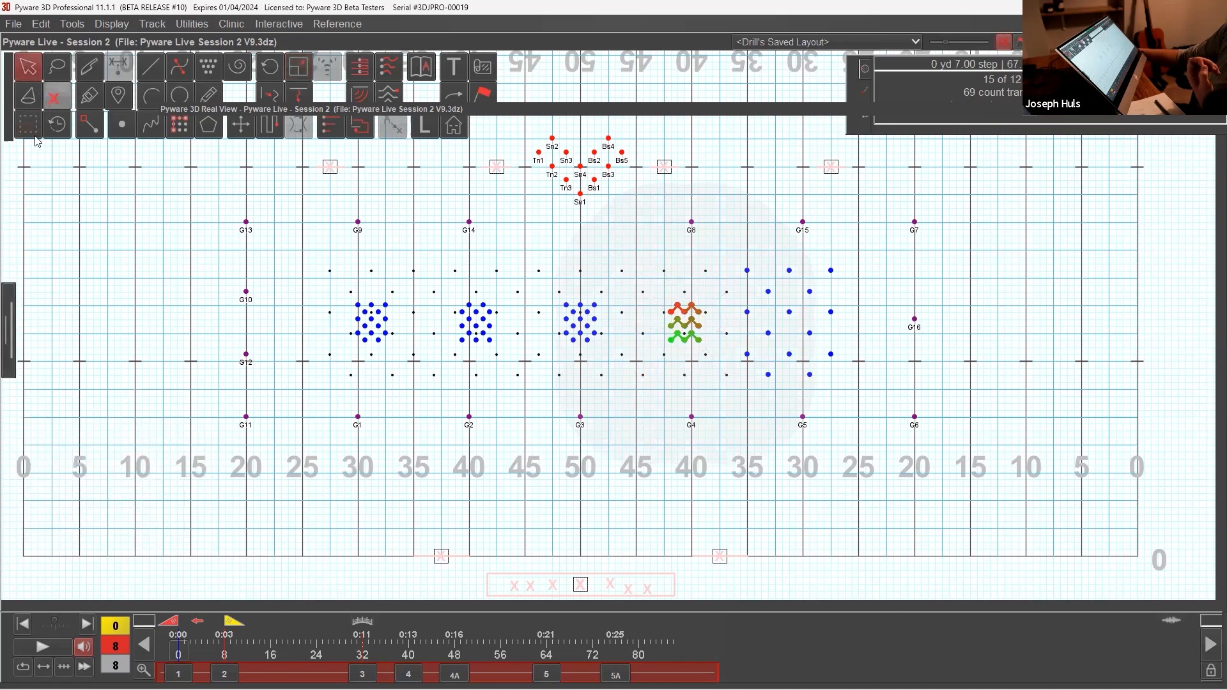
Step: Scale the fifth 15-performer block, near the side 2 30-yard line, down to match the other compact blocks
{"action": "left_click", "coordinate": [28, 125]}
{"action": "left_click_drag", "start_coordinate": [720, 263], "coordinate": [852, 390]}
{"action": "left_click", "coordinate": [306, 73]}
{"action": "left_click_drag", "start_coordinate": [747, 271], "coordinate": [775, 306]}
{"action": "left_click", "coordinate": [102, 531]}
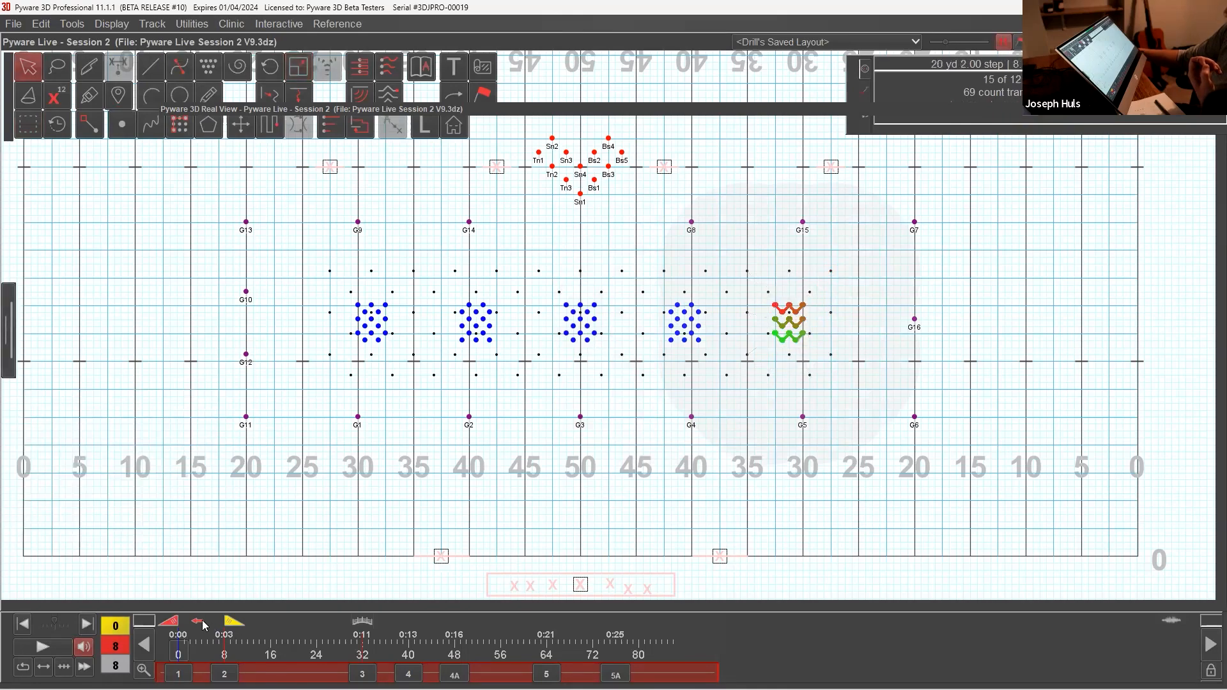
Step: Switch to forward writing direction and play the count 0 to 8 transition in the 3D Real View with a closer camera
{"action": "left_click", "coordinate": [195, 623]}
{"action": "left_click", "coordinate": [518, 452]}
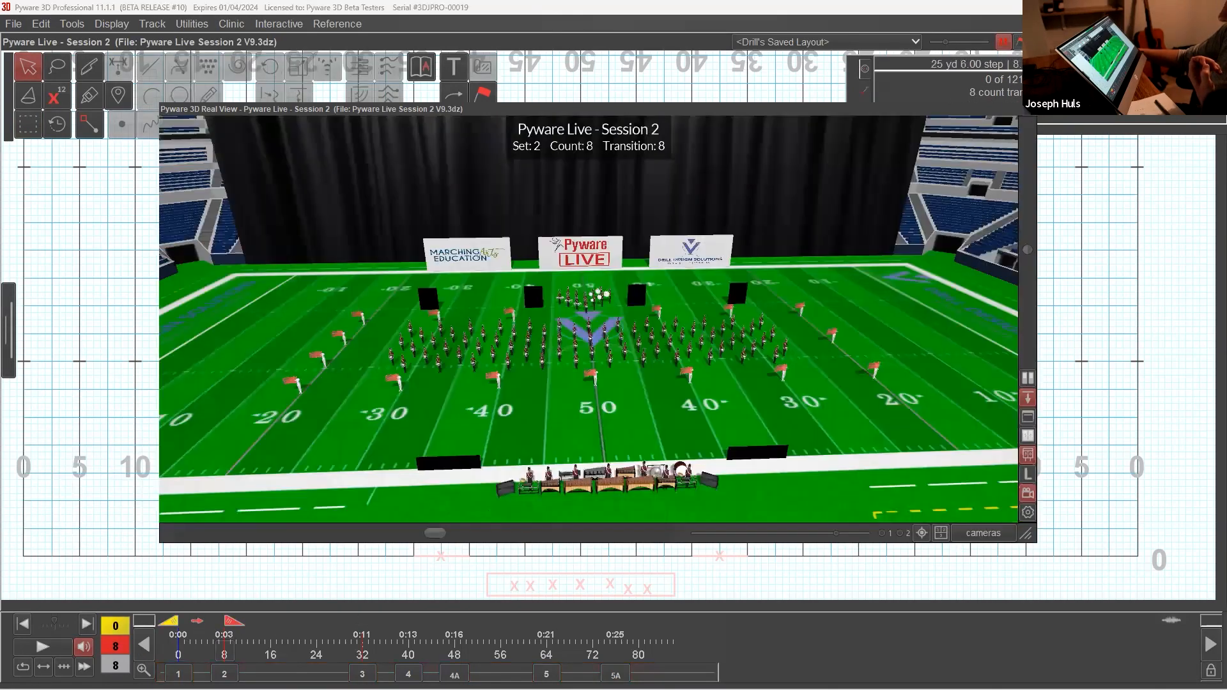
{"action": "left_click", "coordinate": [42, 648]}
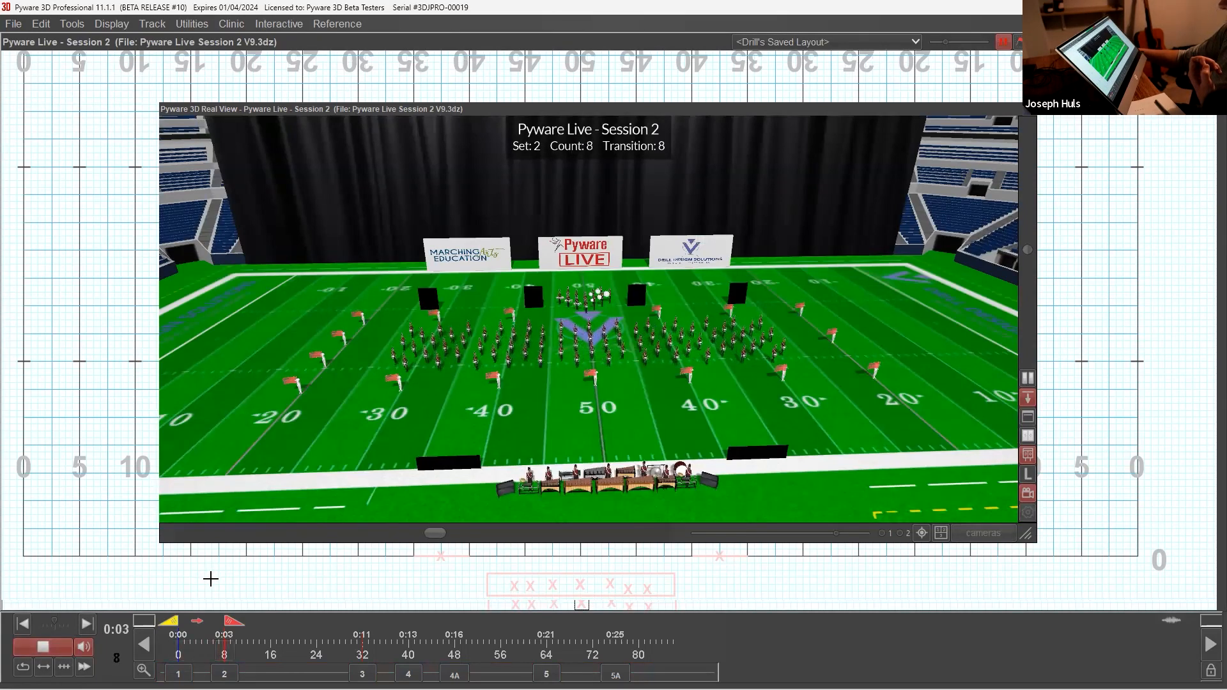
{"action": "left_click_drag", "start_coordinate": [703, 320], "coordinate": [659, 319]}
{"action": "scroll", "coordinate": [588, 320], "scroll_direction": "up", "scroll_amount": 3}
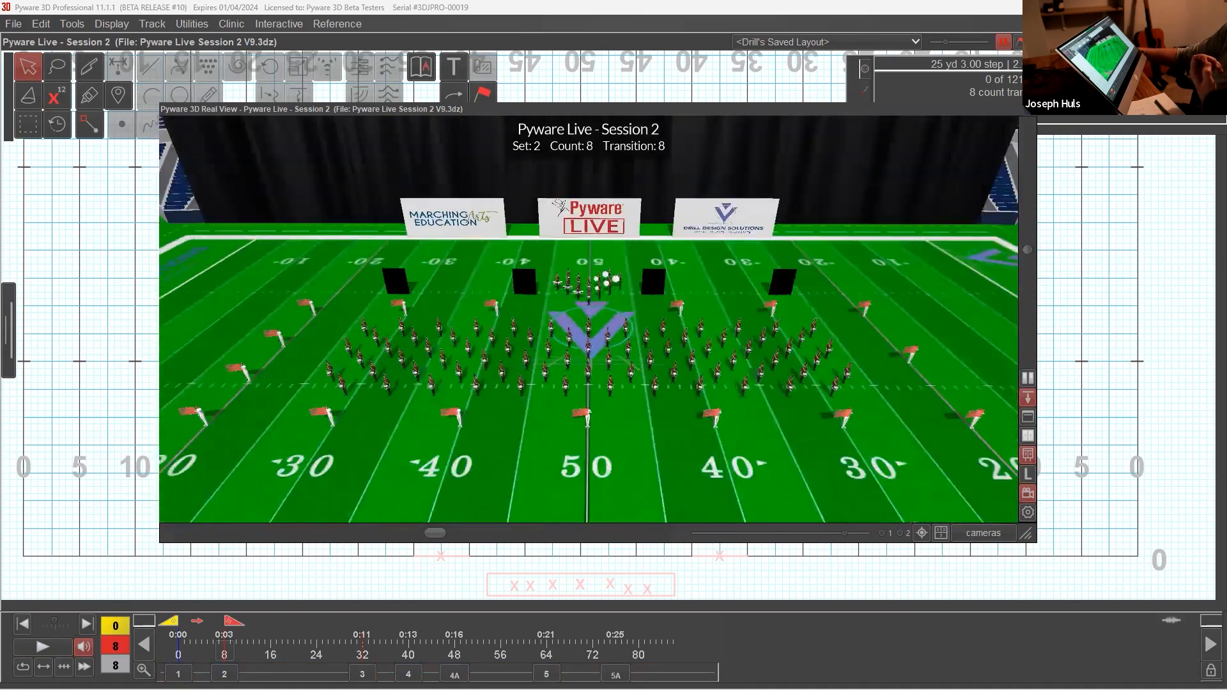
Step: Compare the forms of sets 1 and 2 in the 3D Real View, then collapse the view
{"action": "mouse_move", "coordinate": [216, 628]}
{"action": "left_mouse_down"}
{"action": "mouse_move", "coordinate": [177, 630]}
{"action": "mouse_move", "coordinate": [237, 633]}
{"action": "mouse_move", "coordinate": [178, 633]}
{"action": "mouse_move", "coordinate": [256, 649]}
{"action": "mouse_move", "coordinate": [182, 650]}
{"action": "mouse_move", "coordinate": [356, 655]}
{"action": "mouse_move", "coordinate": [178, 653]}
{"action": "left_mouse_up"}
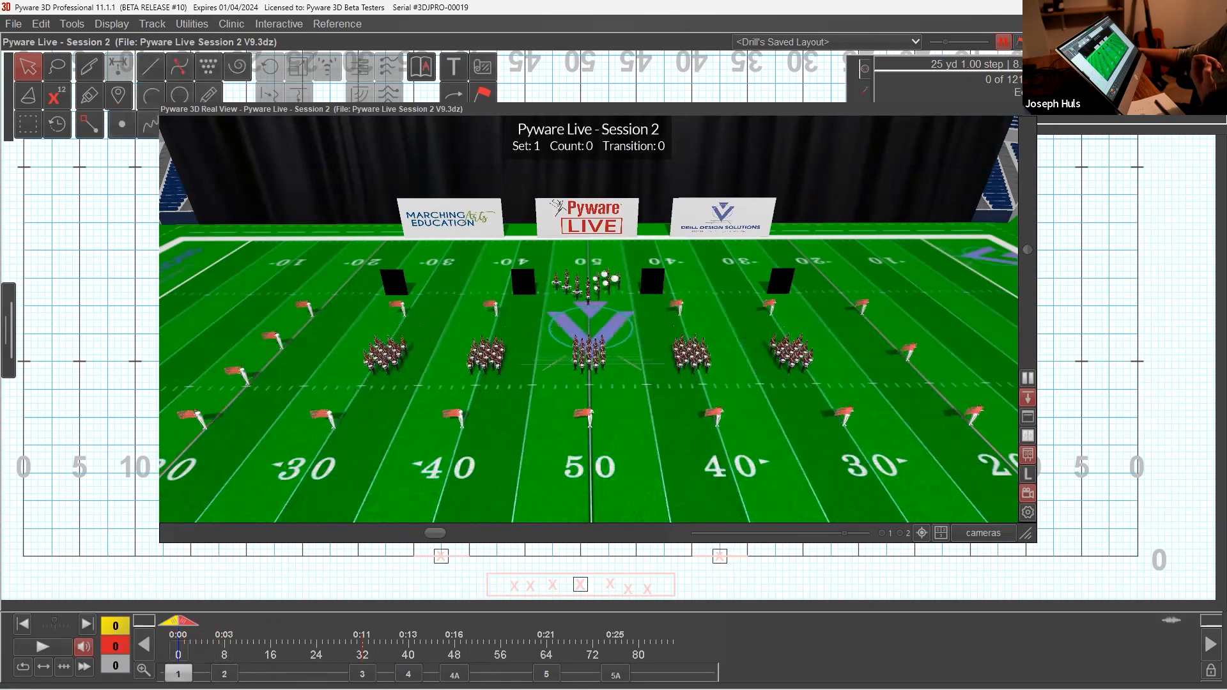
{"action": "left_click", "coordinate": [224, 675]}
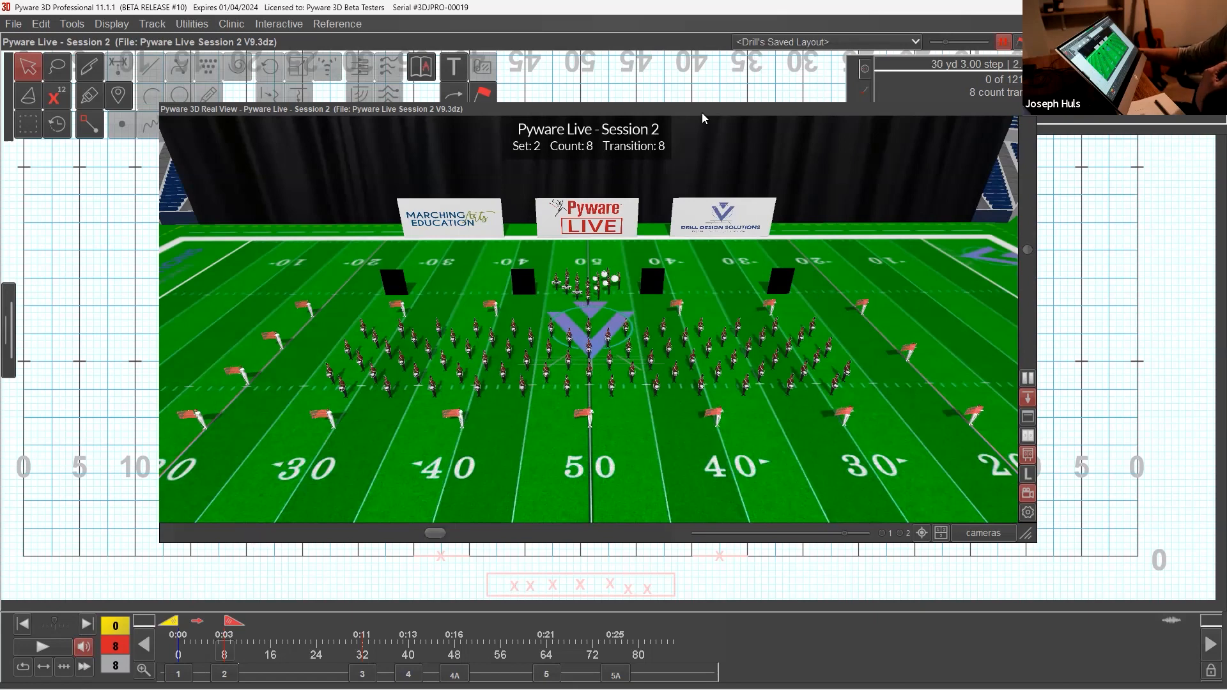
{"action": "double_click", "coordinate": [636, 110]}
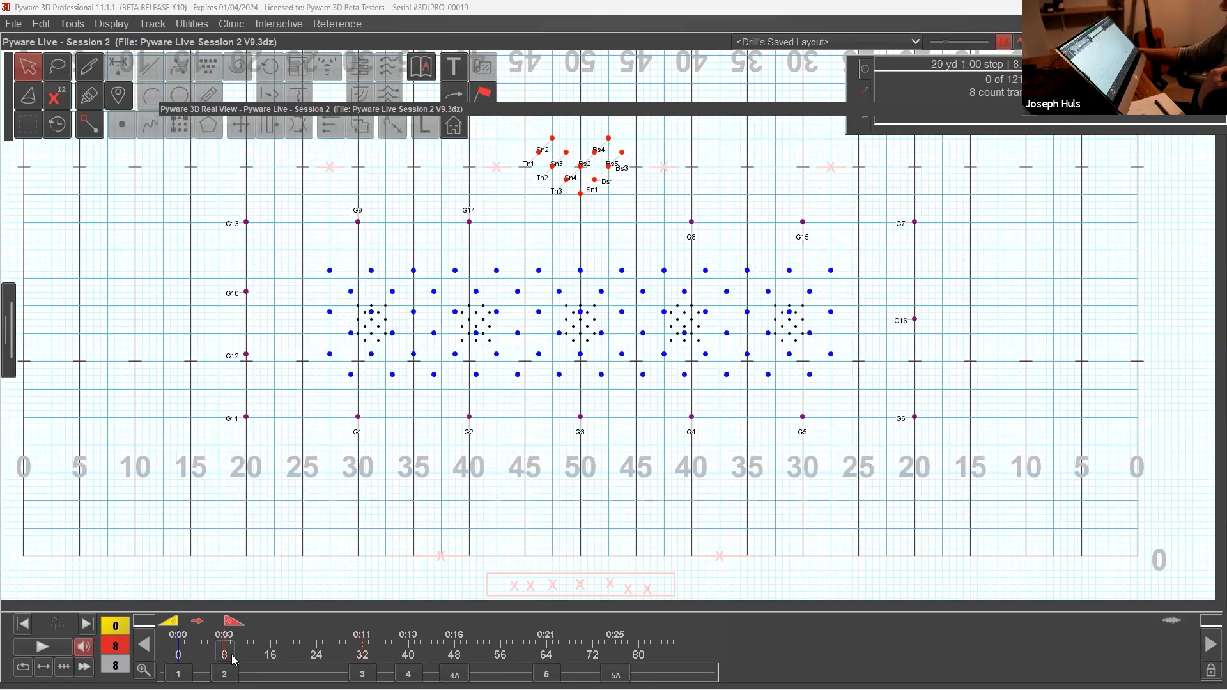
Step: Return to backward writing direction and push guards G1 to G5 diagonally upfield 7.07 yards, at a 5.6 to 5 stride
{"action": "left_click", "coordinate": [197, 621]}
{"action": "left_click_drag", "start_coordinate": [555, 399], "coordinate": [618, 450]}
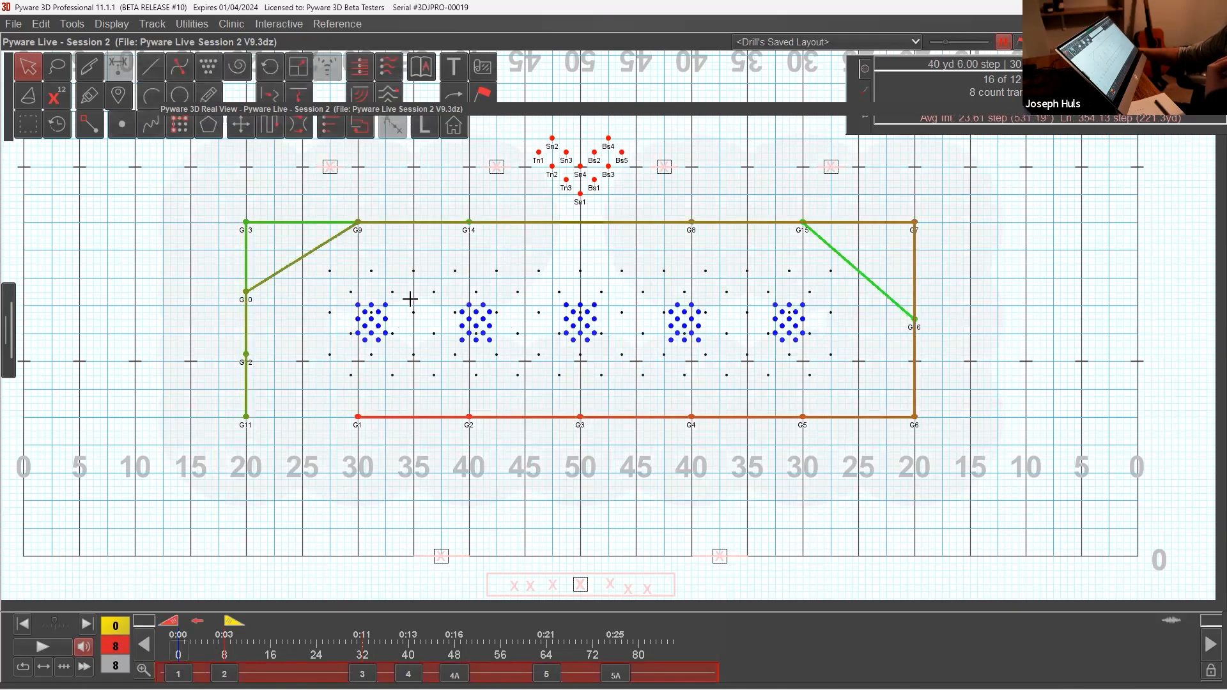
{"action": "left_click", "coordinate": [29, 121]}
{"action": "left_click", "coordinate": [341, 357]}
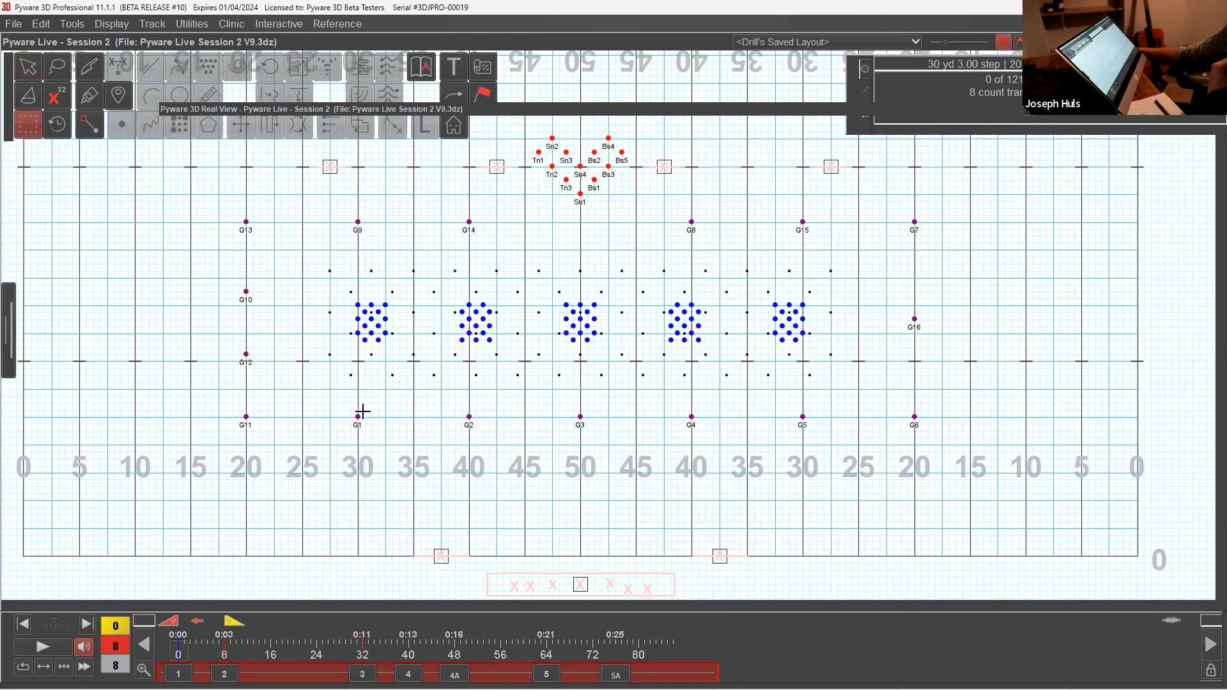
{"action": "left_click_drag", "start_coordinate": [332, 399], "coordinate": [821, 433]}
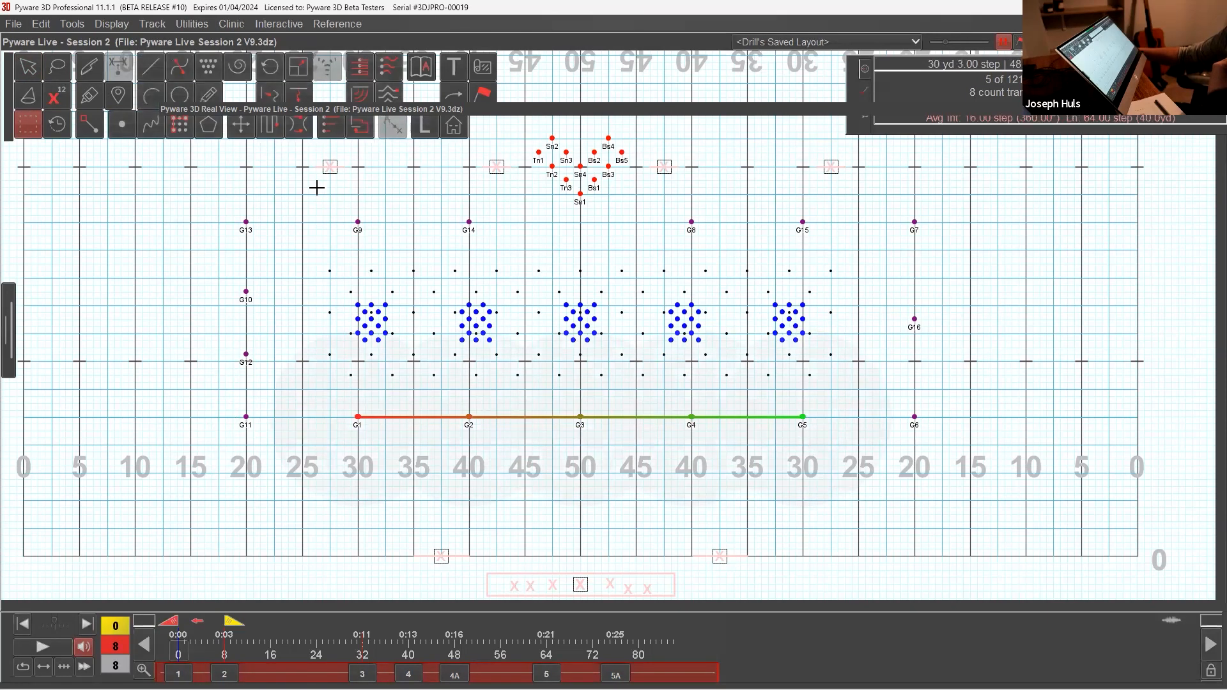
{"action": "left_click", "coordinate": [241, 126]}
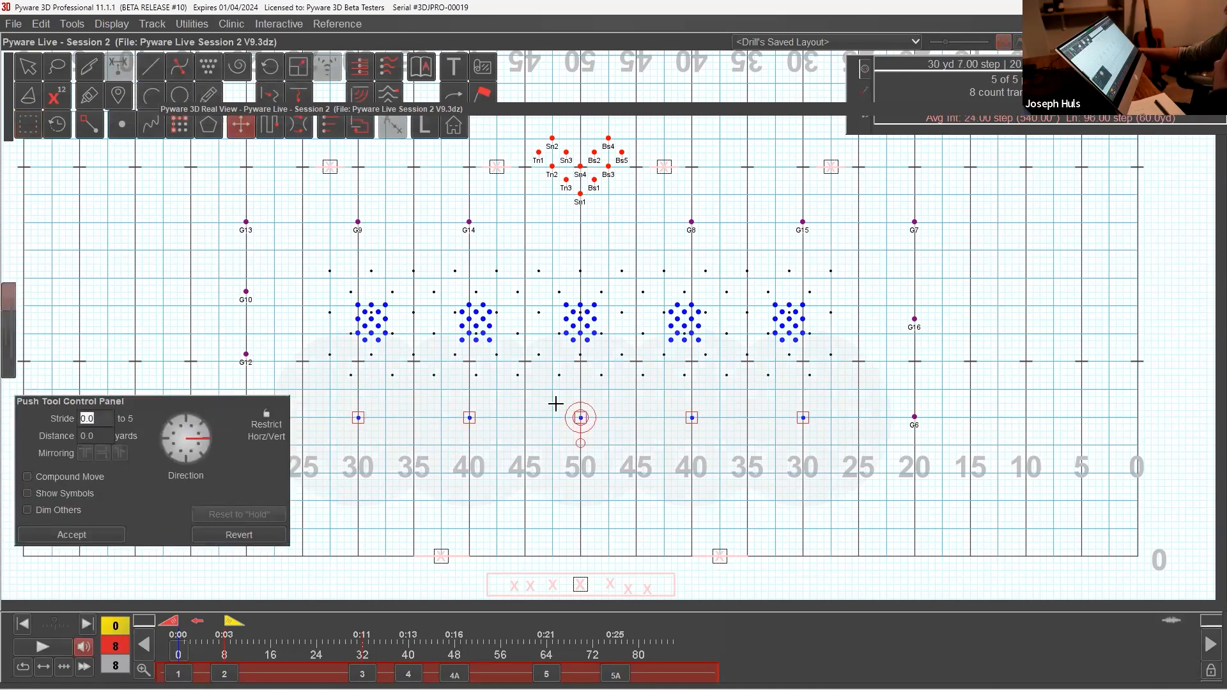
{"action": "left_click_drag", "start_coordinate": [360, 415], "coordinate": [414, 361]}
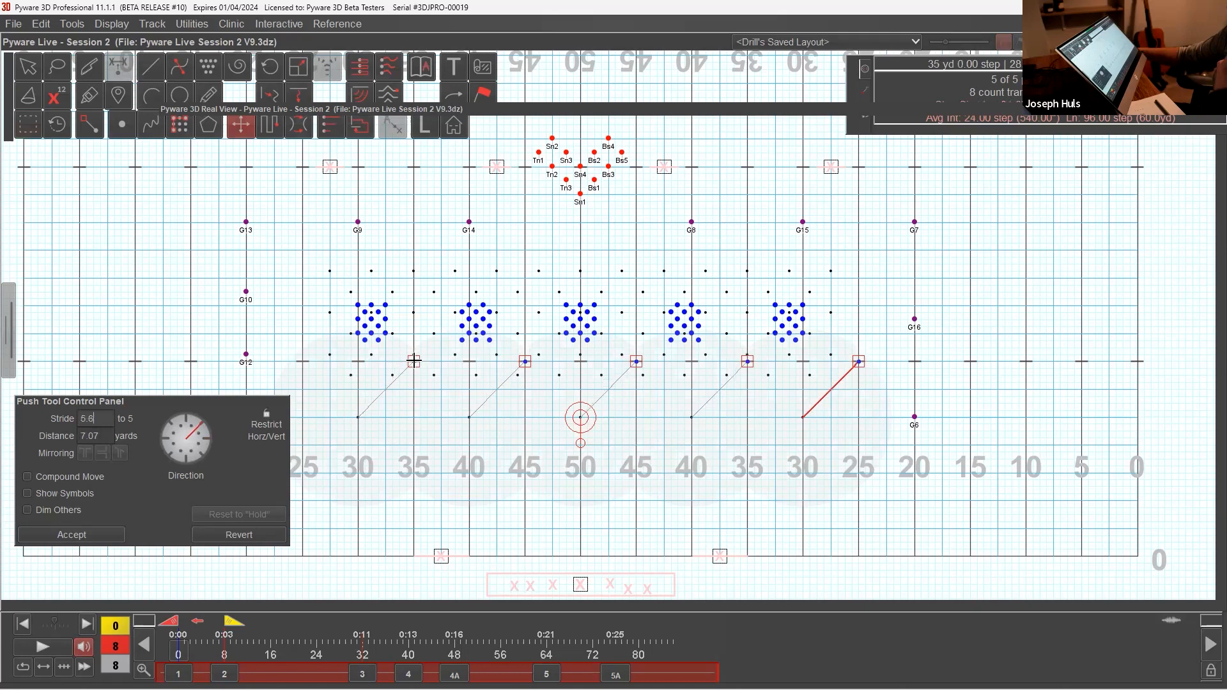
{"action": "left_click", "coordinate": [110, 534]}
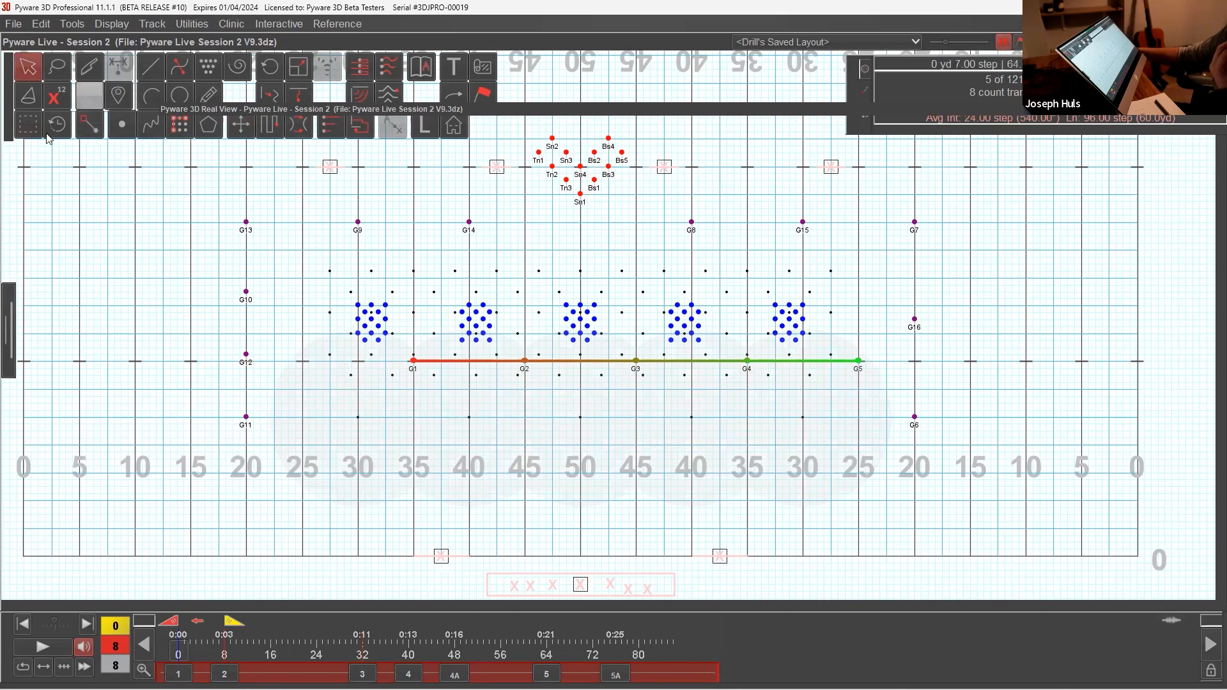
Step: Push guards G9 and G14 diagonally downfield 7.07 yards onto the 35 and 45 yard lines, at a 5.6 to 5 stride
{"action": "left_click", "coordinate": [28, 124]}
{"action": "left_click_drag", "start_coordinate": [330, 210], "coordinate": [503, 234]}
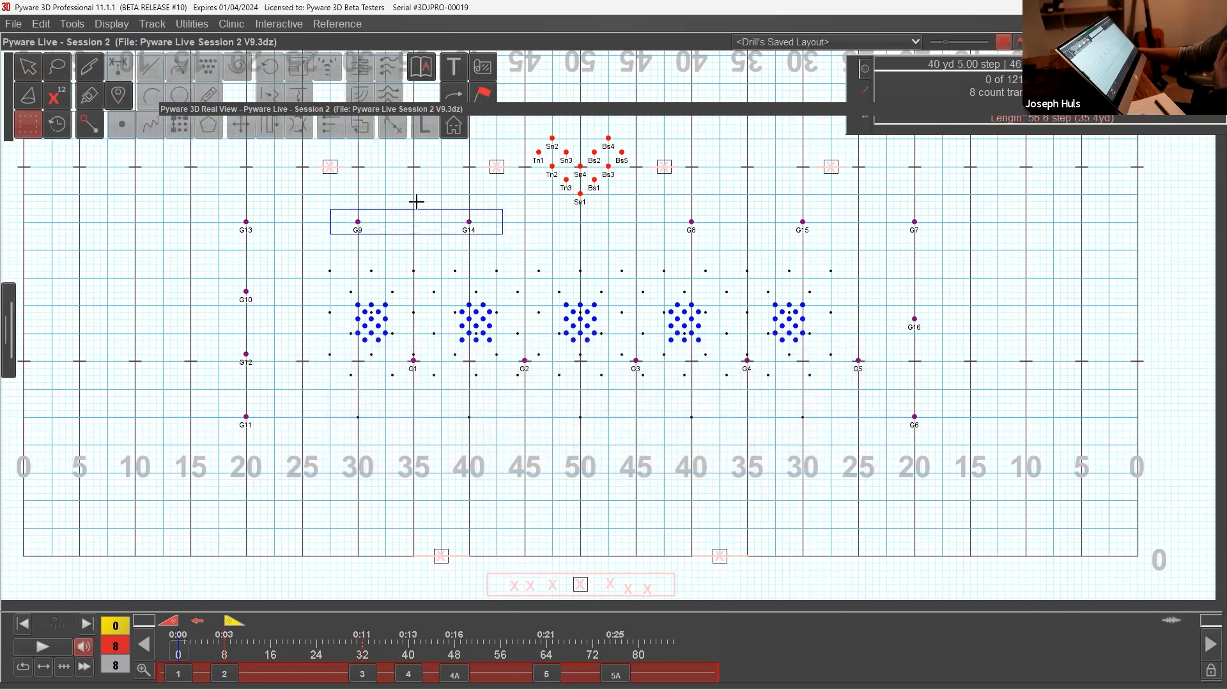
{"action": "left_click", "coordinate": [237, 128]}
{"action": "left_click_drag", "start_coordinate": [472, 223], "coordinate": [524, 275]}
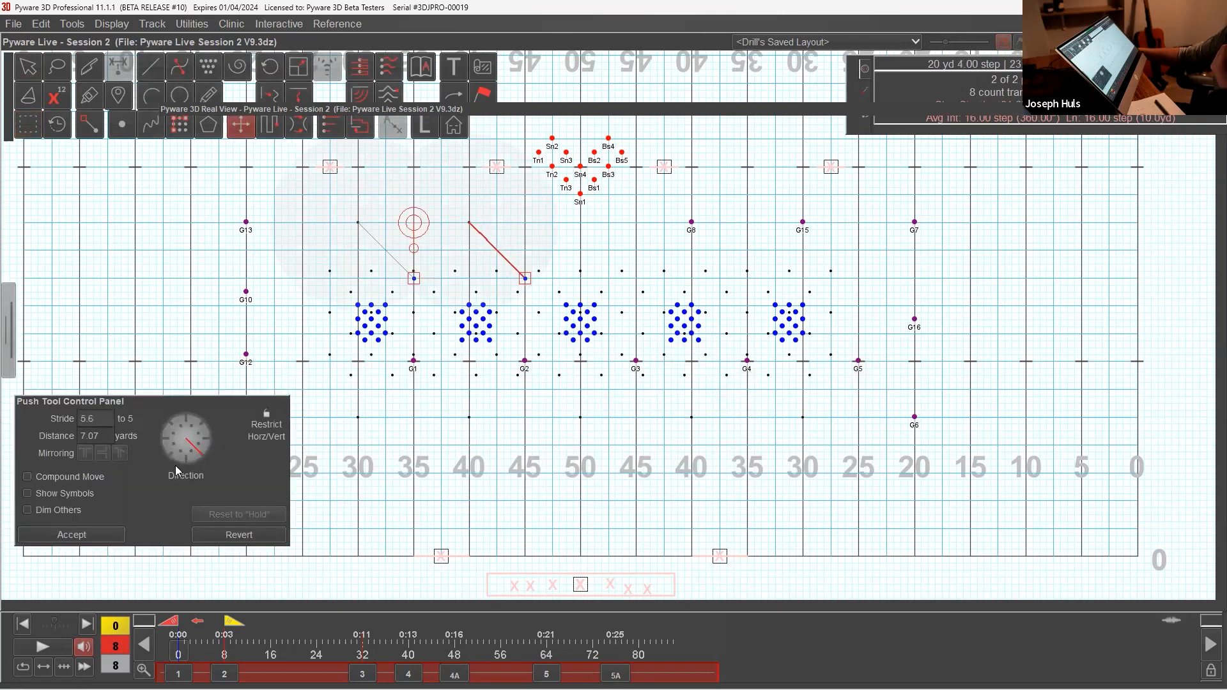
{"action": "left_click", "coordinate": [71, 534]}
Step: Push guards G8 and G15 diagonally downfield 7.07 yards onto the 45 and 35 yard lines, at a 5.6 to 5 stride
{"action": "left_click", "coordinate": [27, 125]}
{"action": "left_click_drag", "start_coordinate": [671, 212], "coordinate": [831, 240]}
{"action": "left_click", "coordinate": [240, 124]}
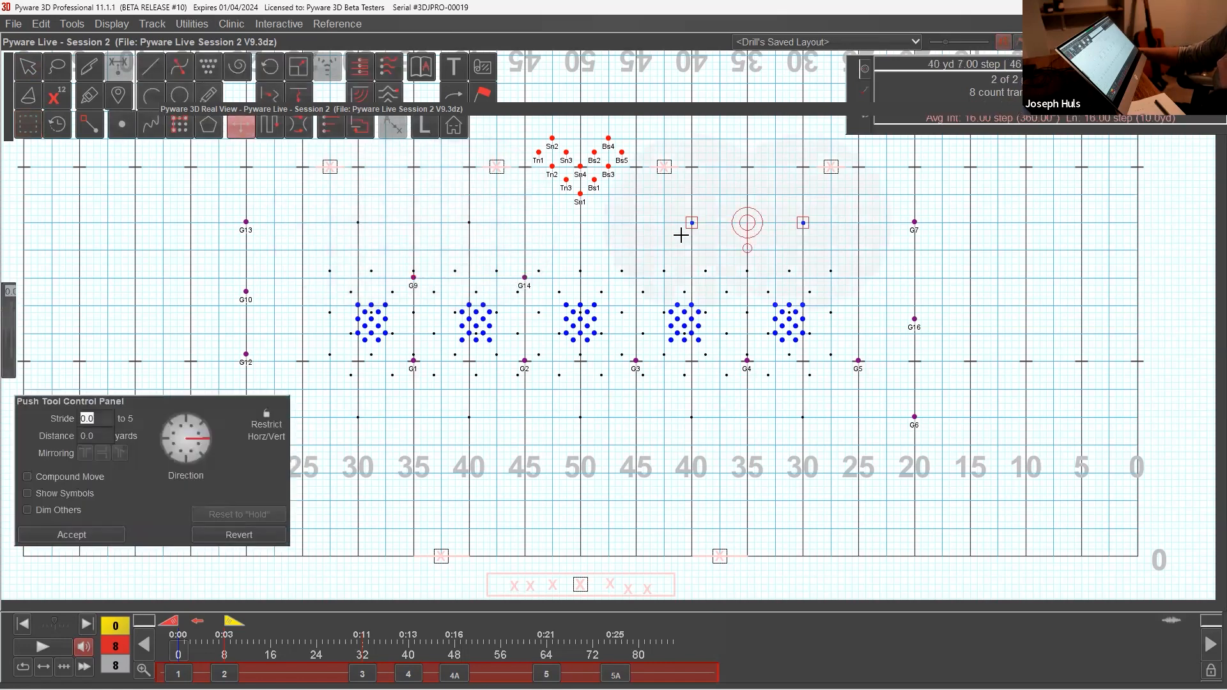
{"action": "left_click_drag", "start_coordinate": [691, 223], "coordinate": [636, 281]}
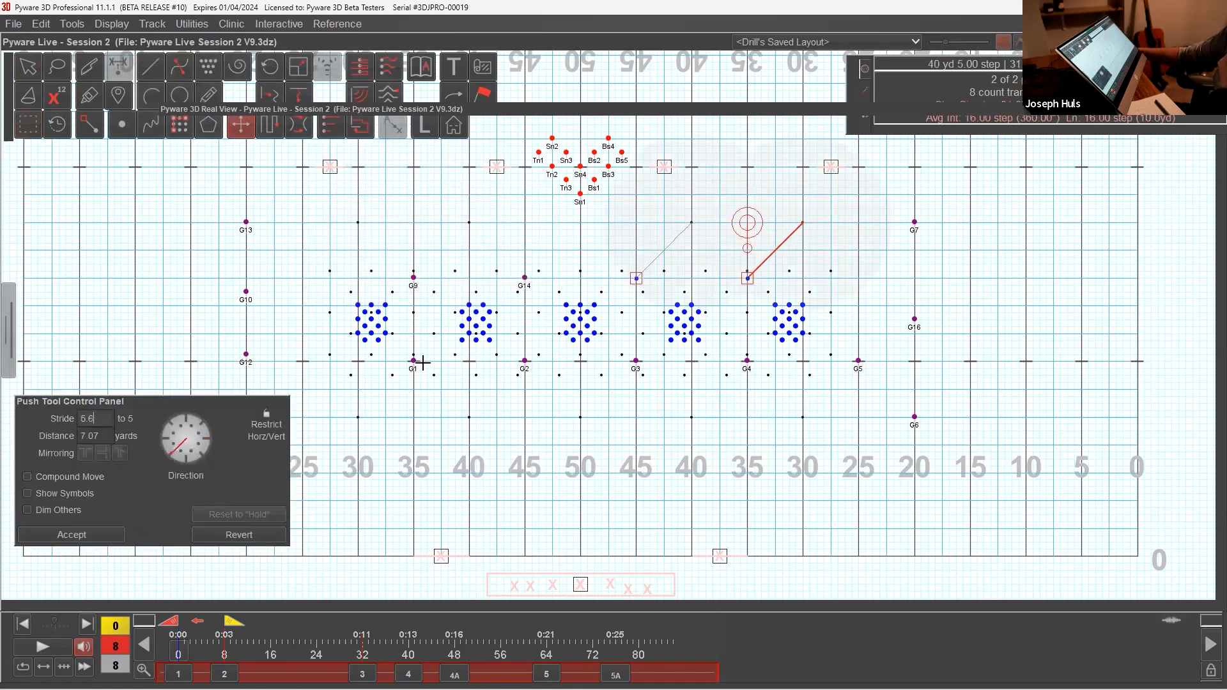
{"action": "left_click", "coordinate": [71, 535]}
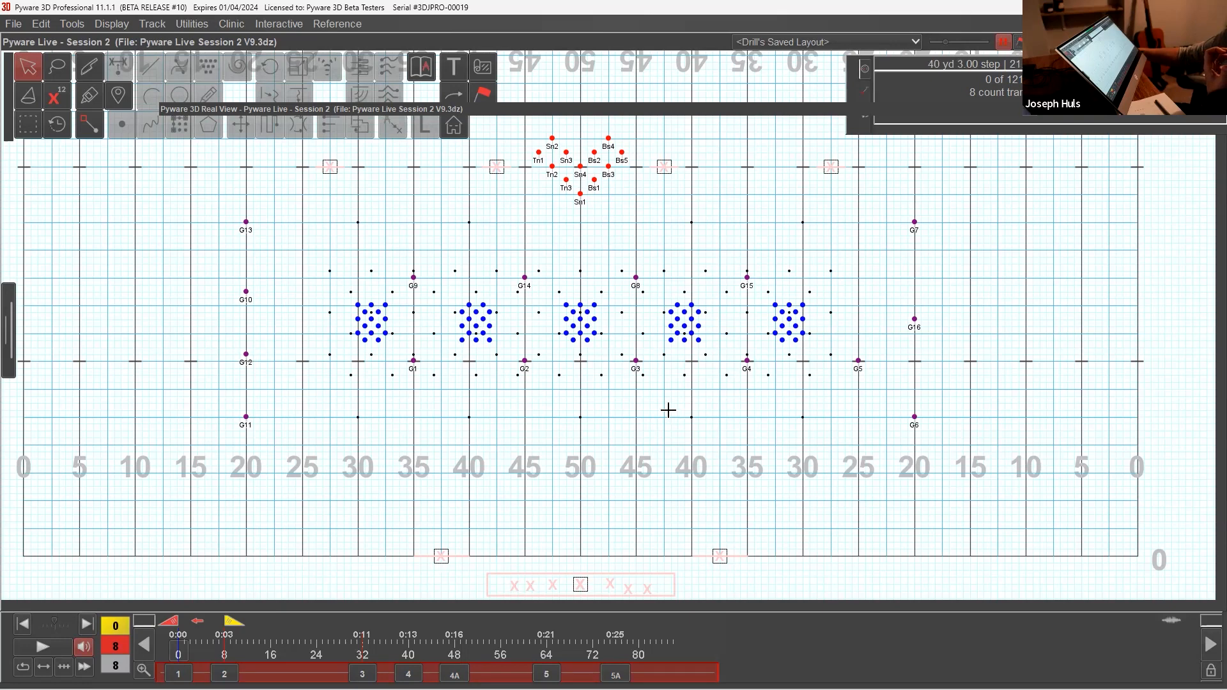
Step: Select guards G7, G16 and G6 on the 20 yard line
{"action": "left_click", "coordinate": [28, 124]}
{"action": "left_click_drag", "start_coordinate": [902, 212], "coordinate": [942, 438]}
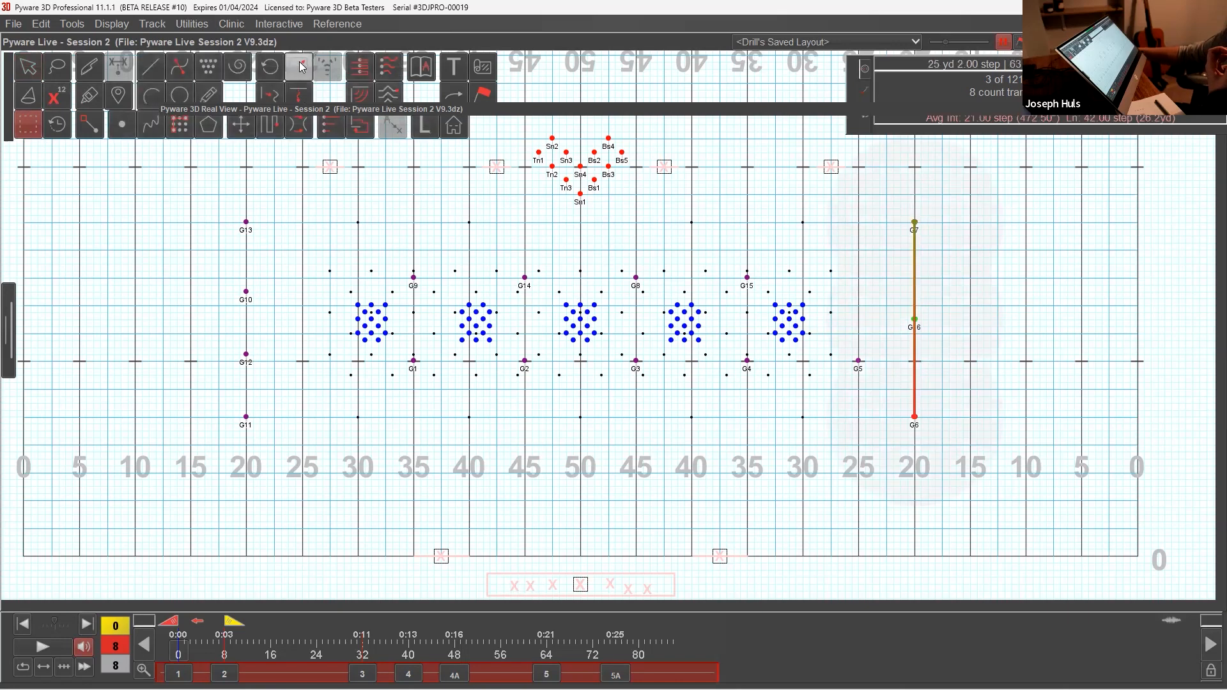
{"action": "left_click", "coordinate": [299, 66]}
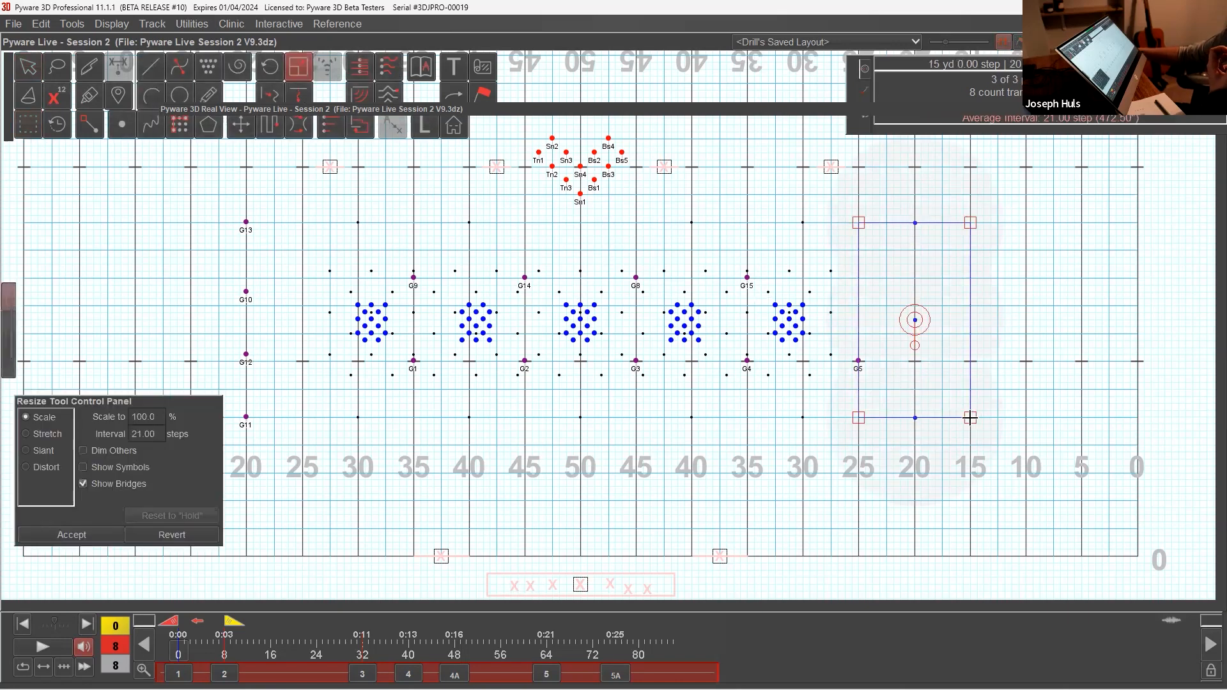
{"action": "left_click_drag", "start_coordinate": [970, 417], "coordinate": [976, 374]}
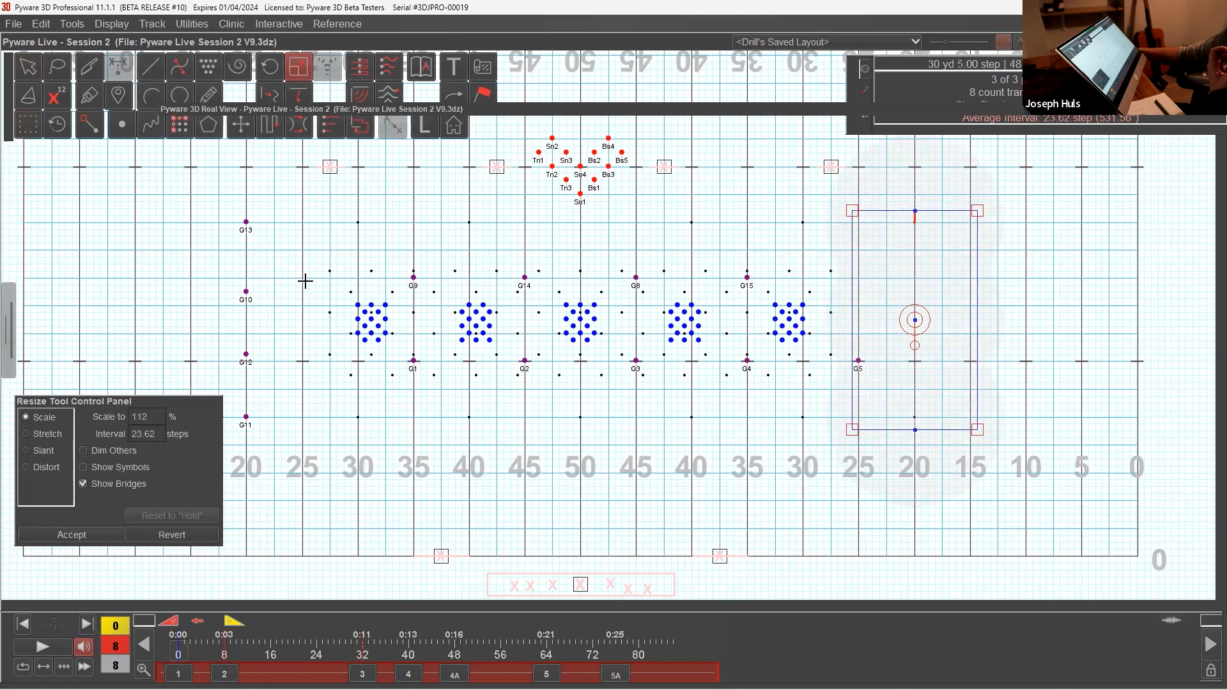
{"action": "left_click", "coordinate": [27, 434]}
{"action": "left_click_drag", "start_coordinate": [980, 213], "coordinate": [979, 244]}
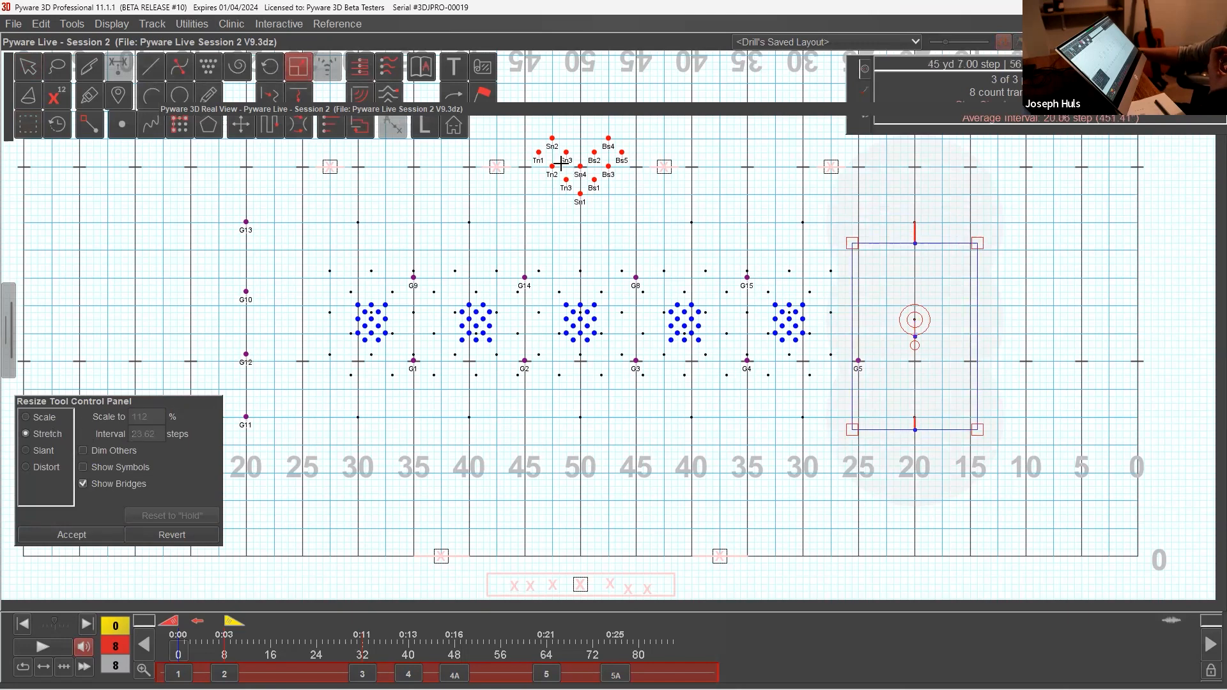
Step: Place guards G7, G16 and G6 on G5's 25 yard line with the Point tool, evenly spaced upfield of G5
{"action": "left_click", "coordinate": [122, 126]}
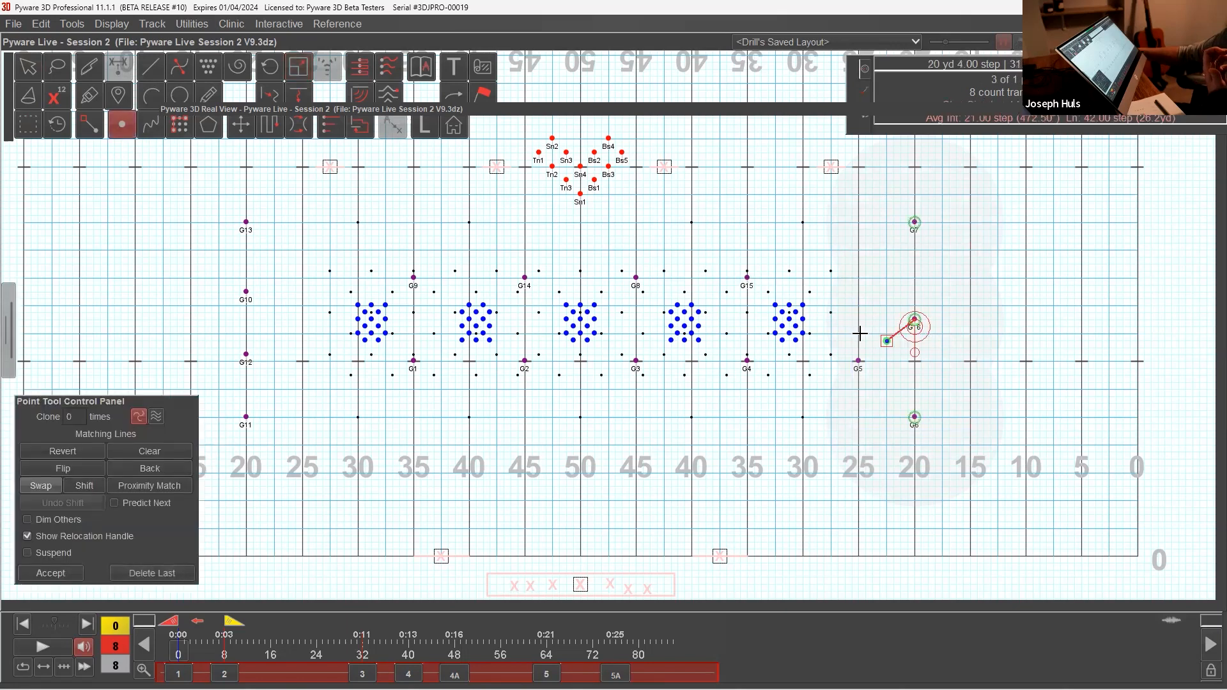
{"action": "left_click", "coordinate": [858, 307]}
{"action": "left_click", "coordinate": [859, 278]}
{"action": "left_click", "coordinate": [859, 333]}
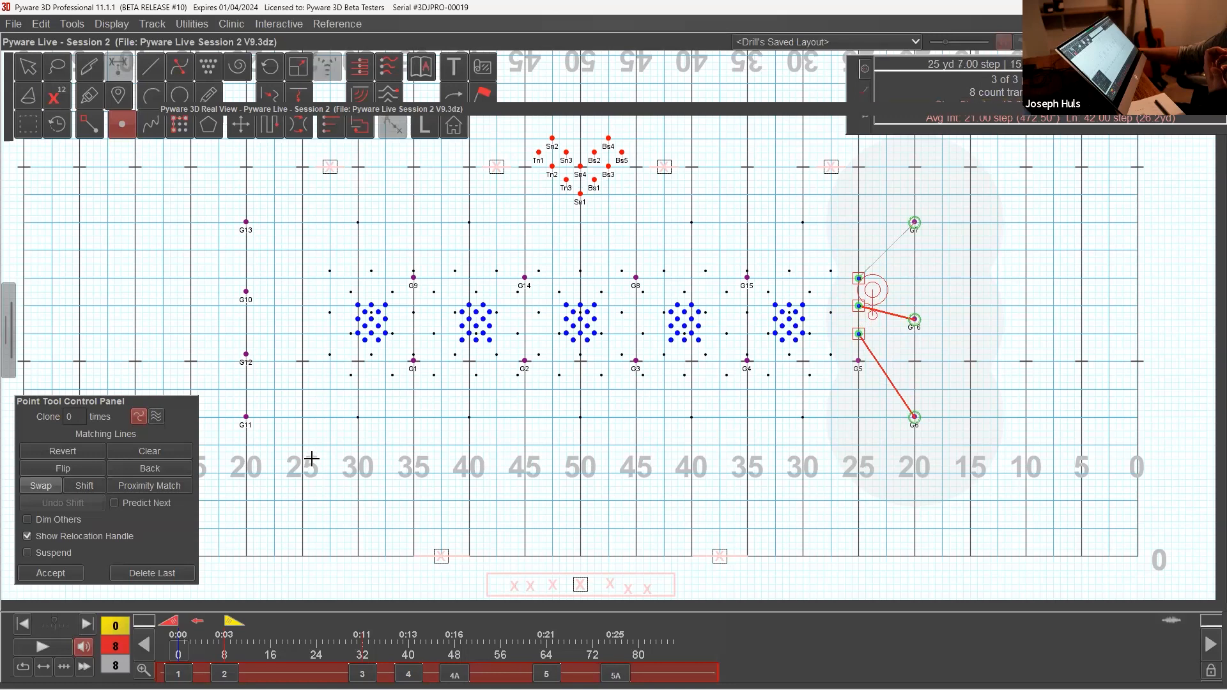
{"action": "left_click", "coordinate": [50, 574]}
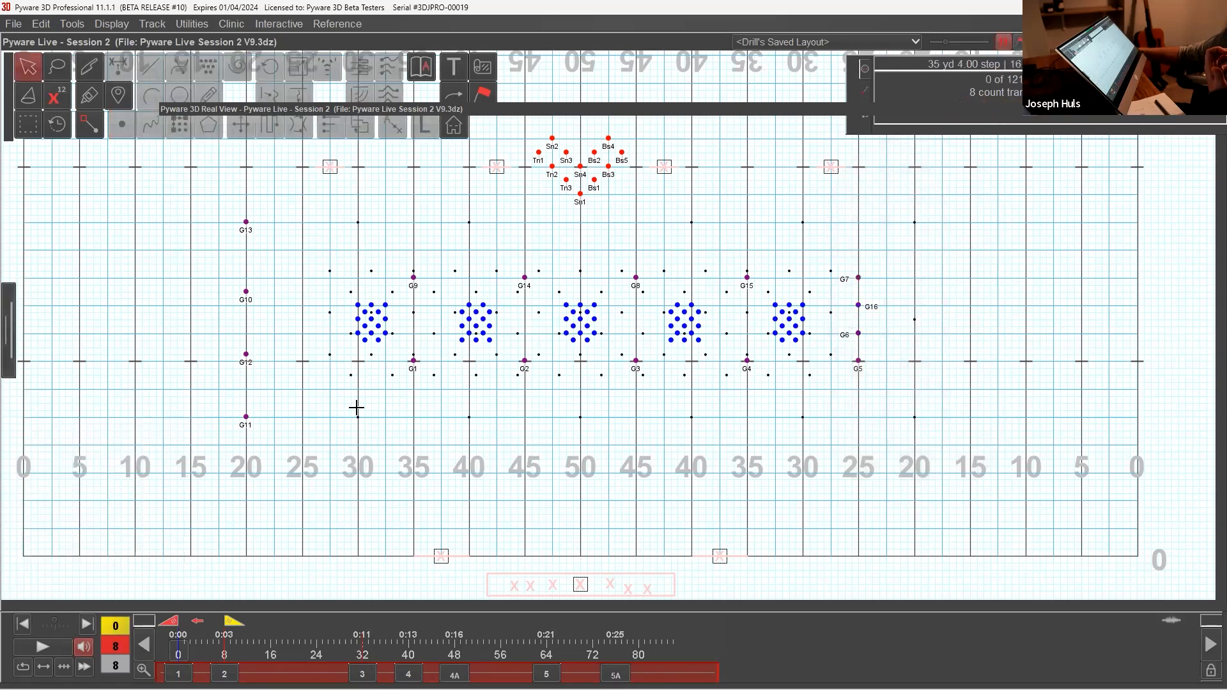
Step: Place guards G13, G10, G12 and G11 on the opposite 25 yard line with the Point tool, evenly spaced and level with G7 to G5
{"action": "left_click", "coordinate": [28, 124]}
{"action": "left_click_drag", "start_coordinate": [205, 199], "coordinate": [274, 458]}
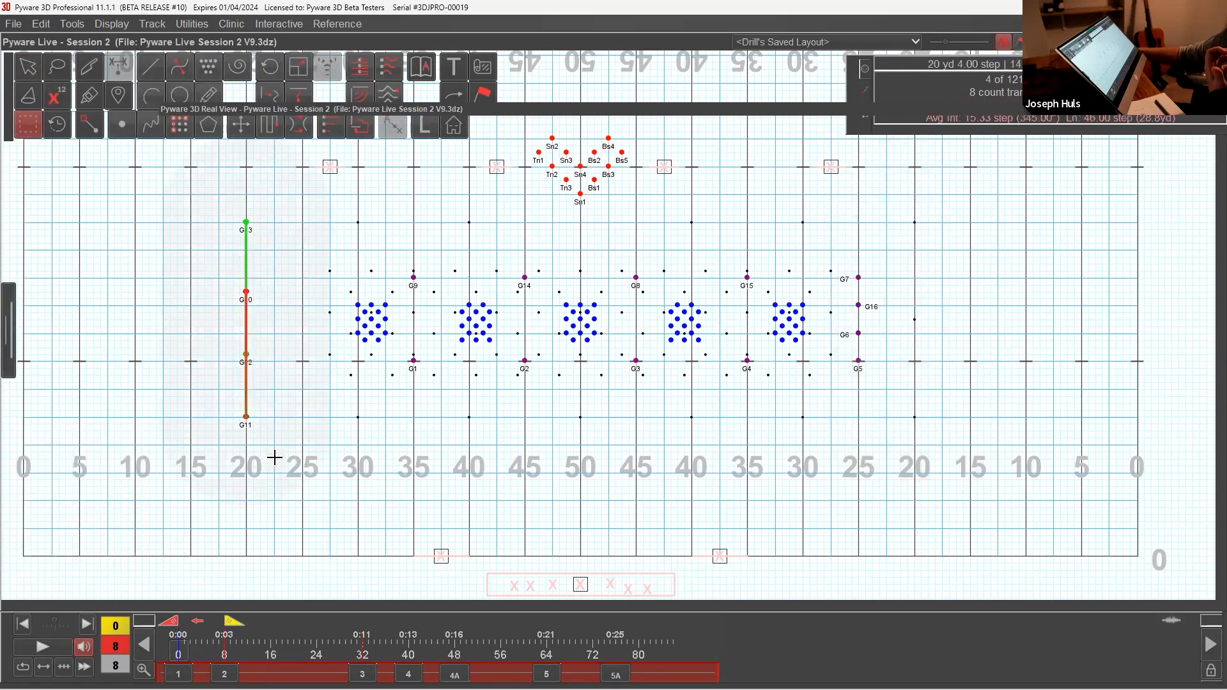
{"action": "left_click", "coordinate": [123, 126]}
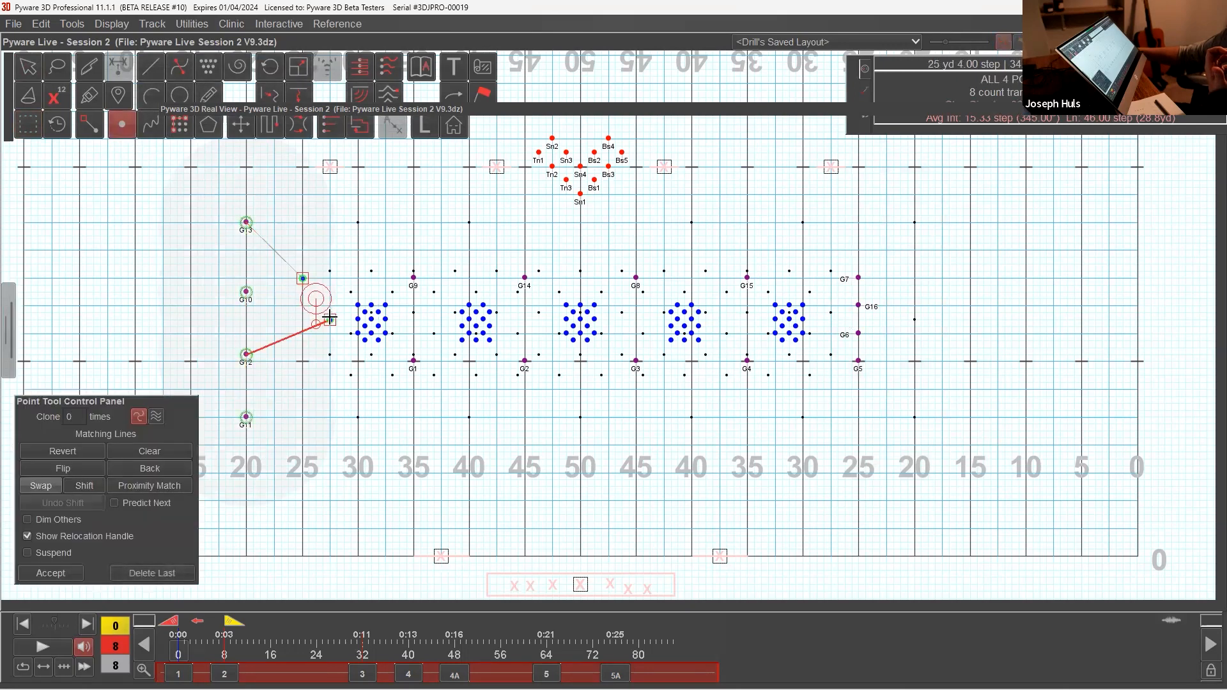
{"action": "left_click", "coordinate": [302, 334]}
{"action": "left_click", "coordinate": [303, 362]}
{"action": "left_click", "coordinate": [303, 298]}
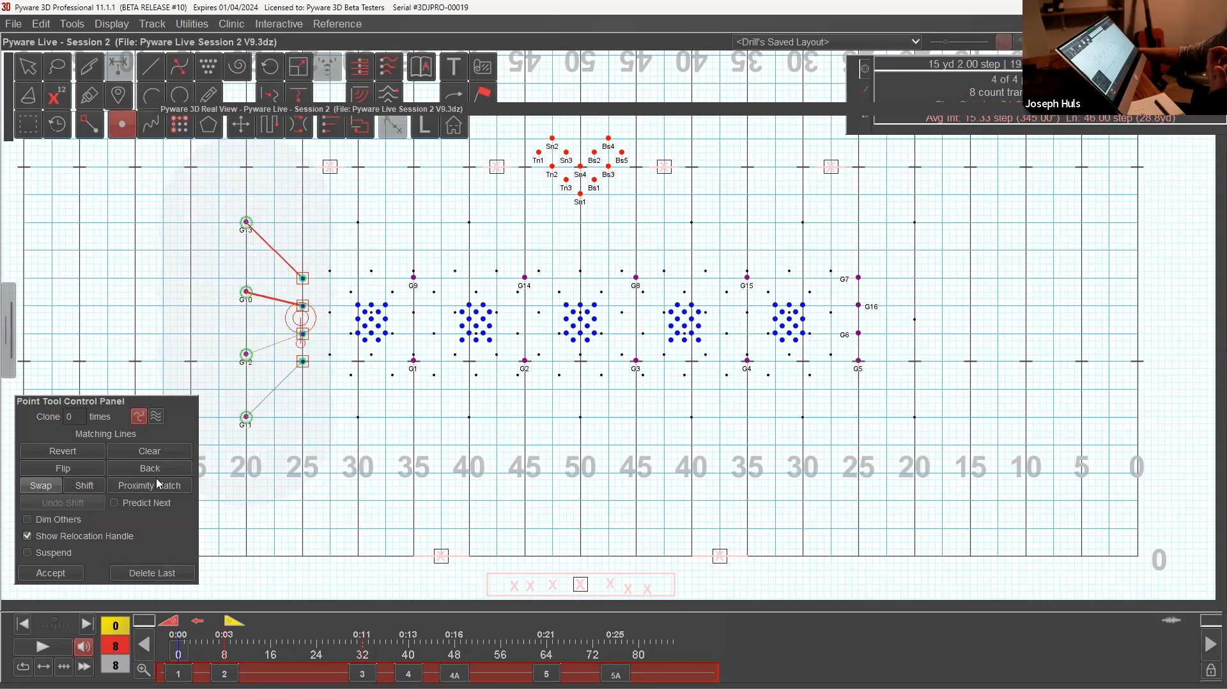
{"action": "left_click", "coordinate": [71, 574]}
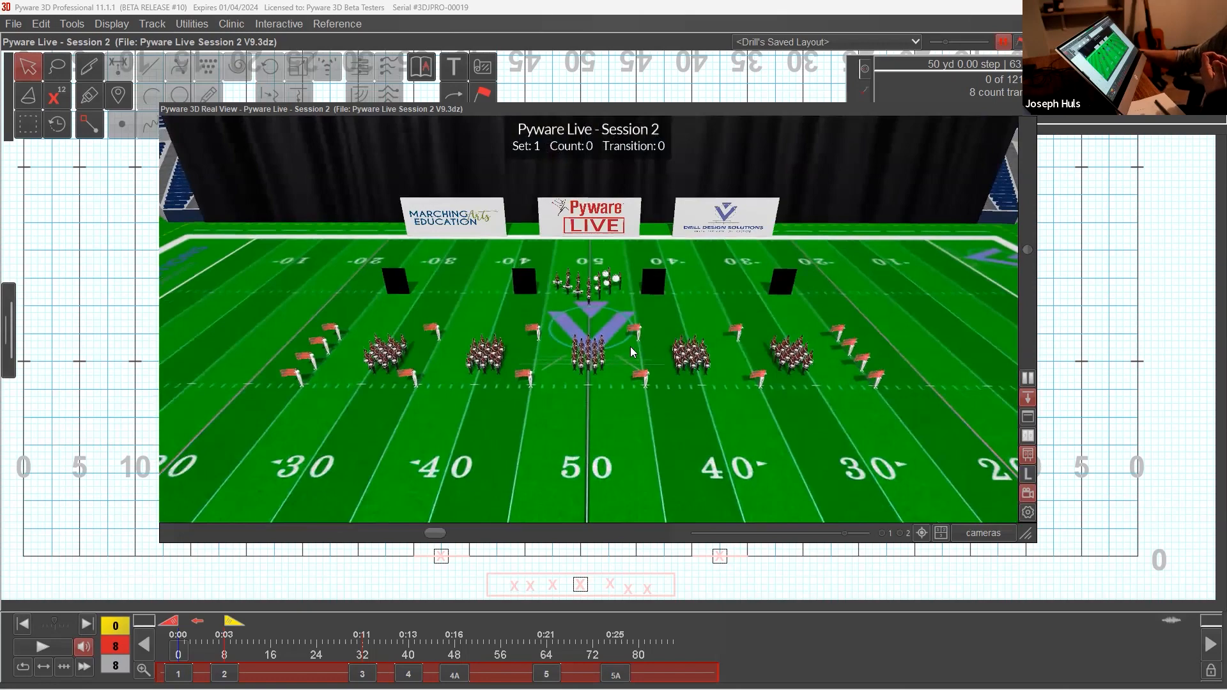
Step: Inspect set 1 in the 3D Real View, then collapse the view and select all twelve battery performers
{"action": "mouse_move", "coordinate": [578, 335]}
{"action": "left_mouse_down"}
{"action": "mouse_move", "coordinate": [678, 339]}
{"action": "mouse_move", "coordinate": [582, 345]}
{"action": "left_mouse_up"}
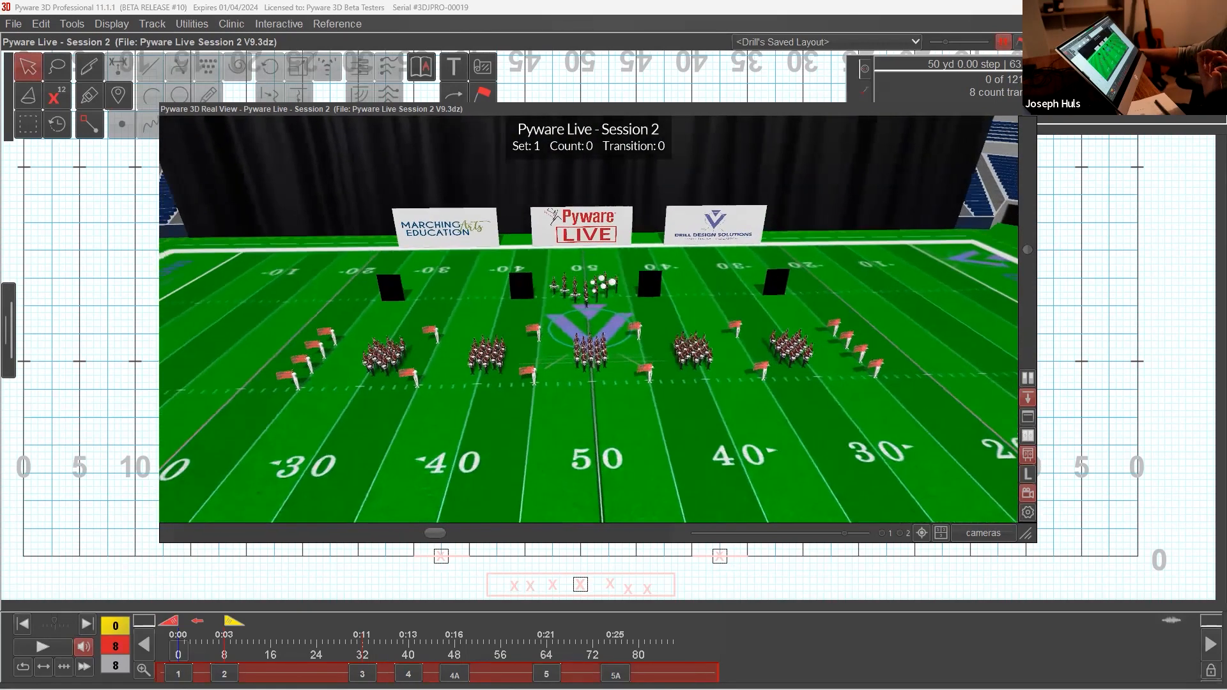
{"action": "double_click", "coordinate": [634, 108]}
{"action": "left_click_drag", "start_coordinate": [534, 131], "coordinate": [619, 212]}
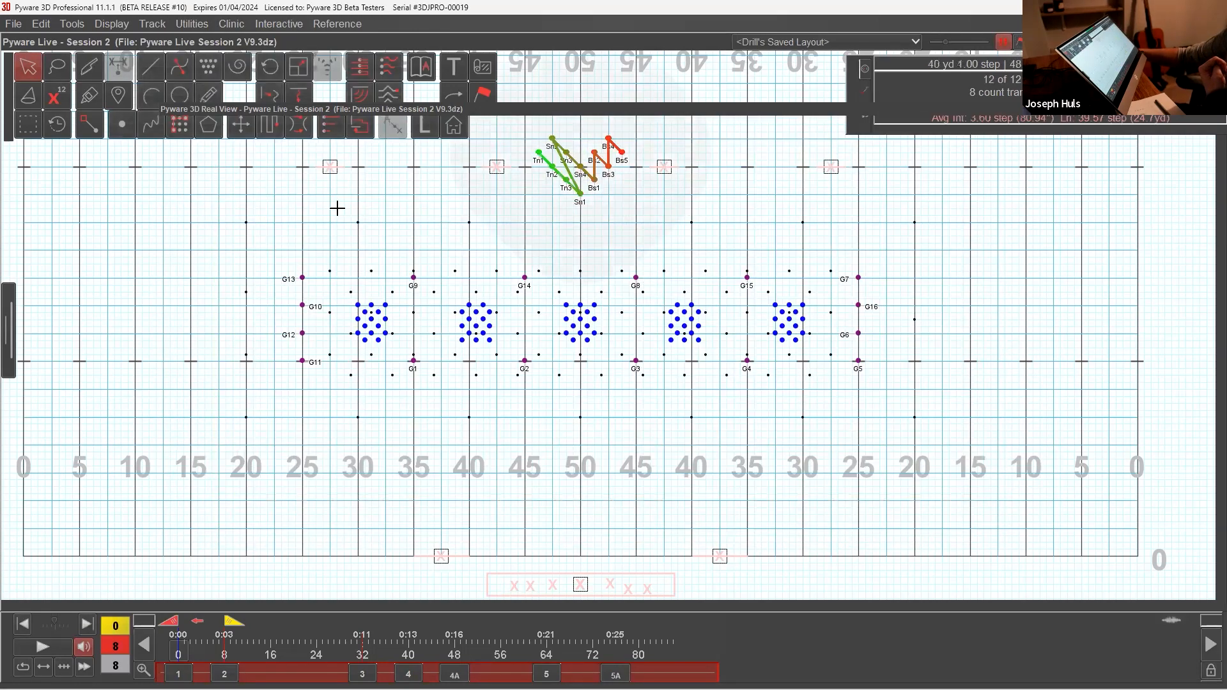
{"action": "left_click", "coordinate": [242, 126]}
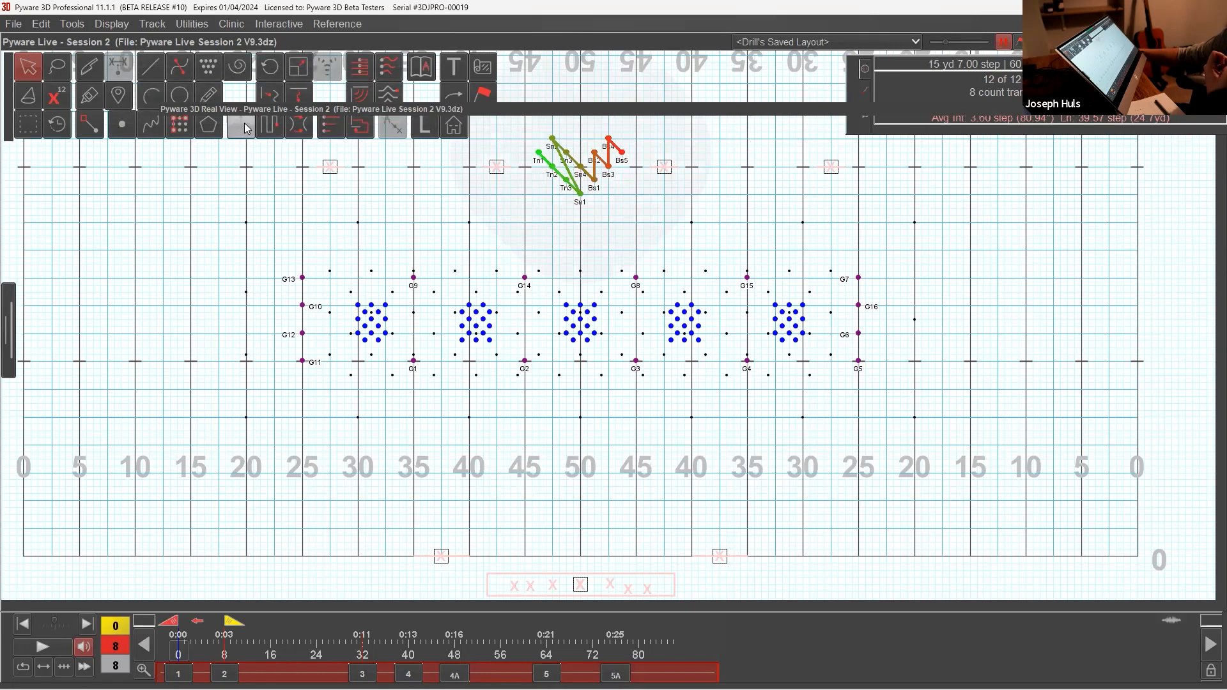
{"action": "left_click", "coordinate": [246, 129]}
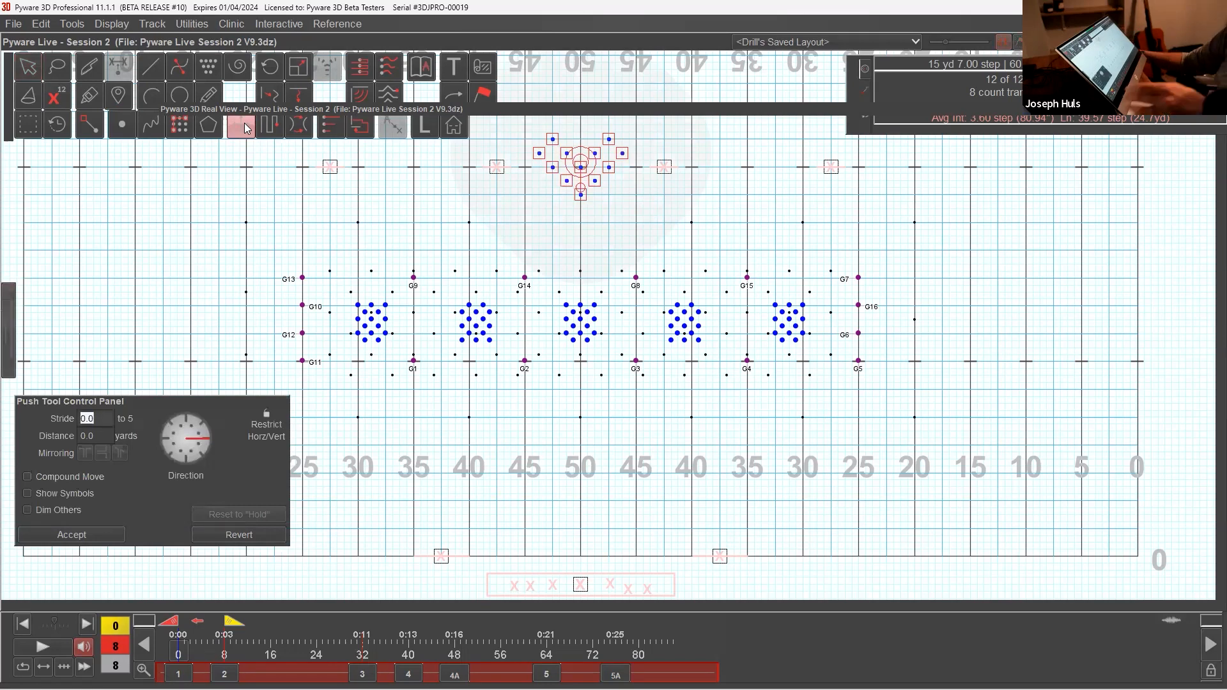
{"action": "key", "text": "Down"}
{"action": "key", "text": "Down"}
{"action": "key", "text": "Down"}
{"action": "key", "text": "Down"}
{"action": "key", "text": "Down"}
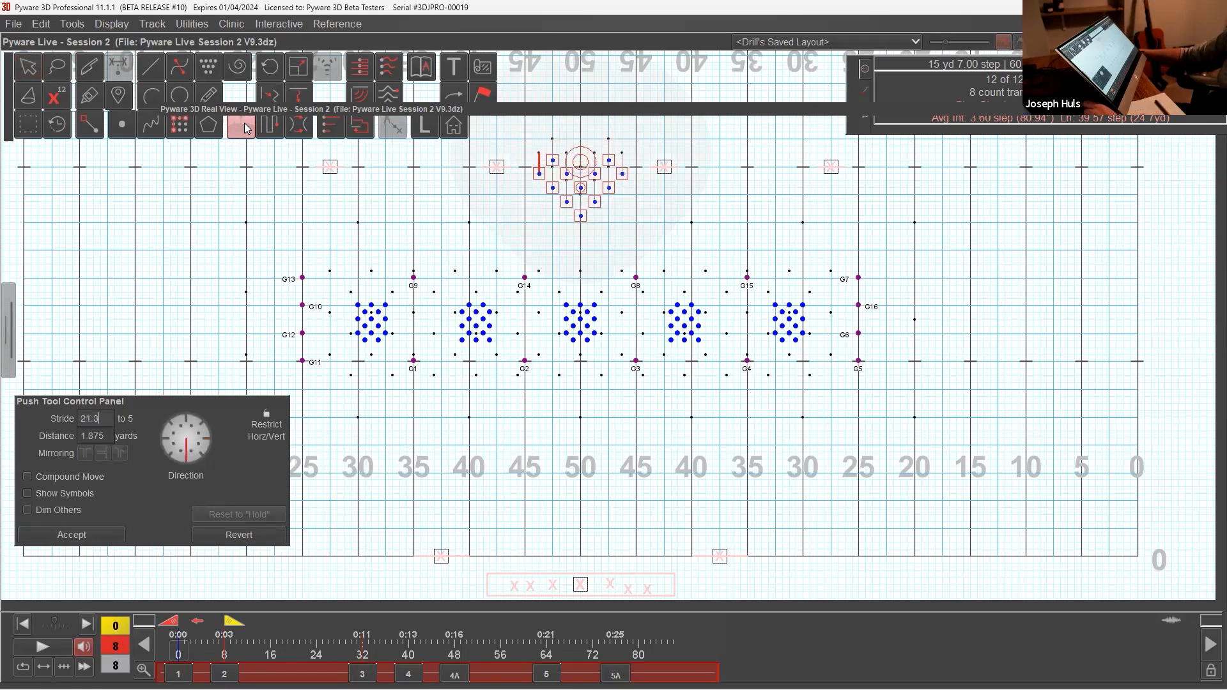
{"action": "key", "text": "Up"}
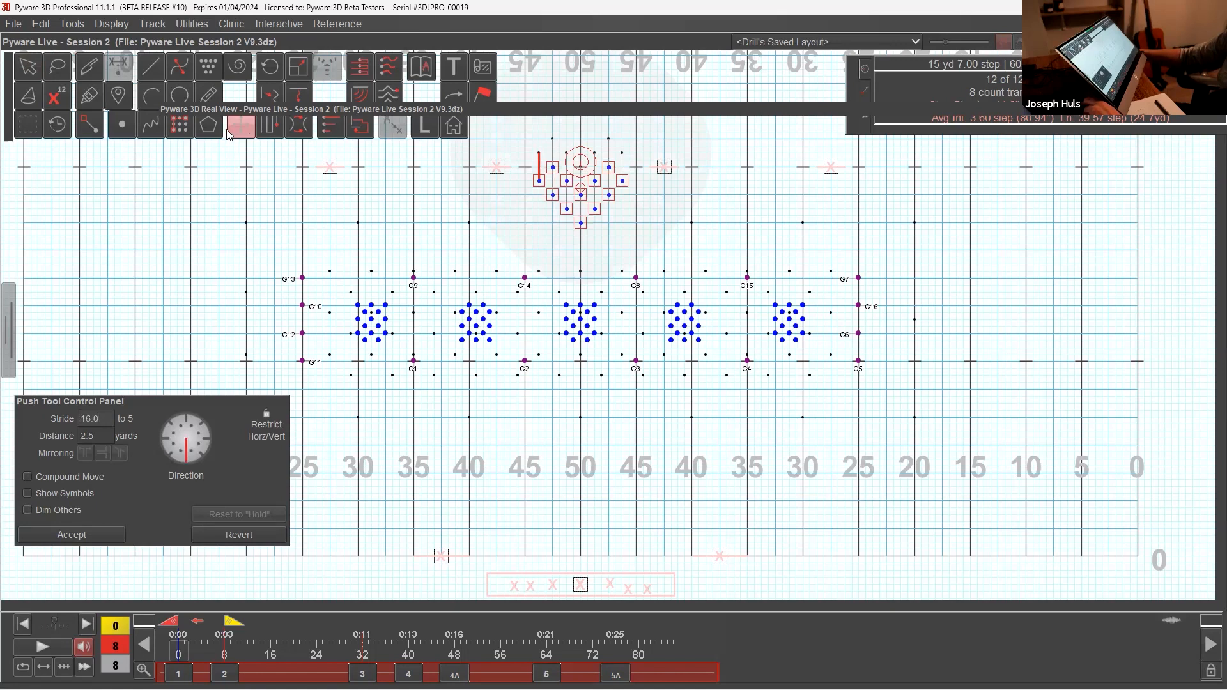
{"action": "left_click", "coordinate": [32, 67]}
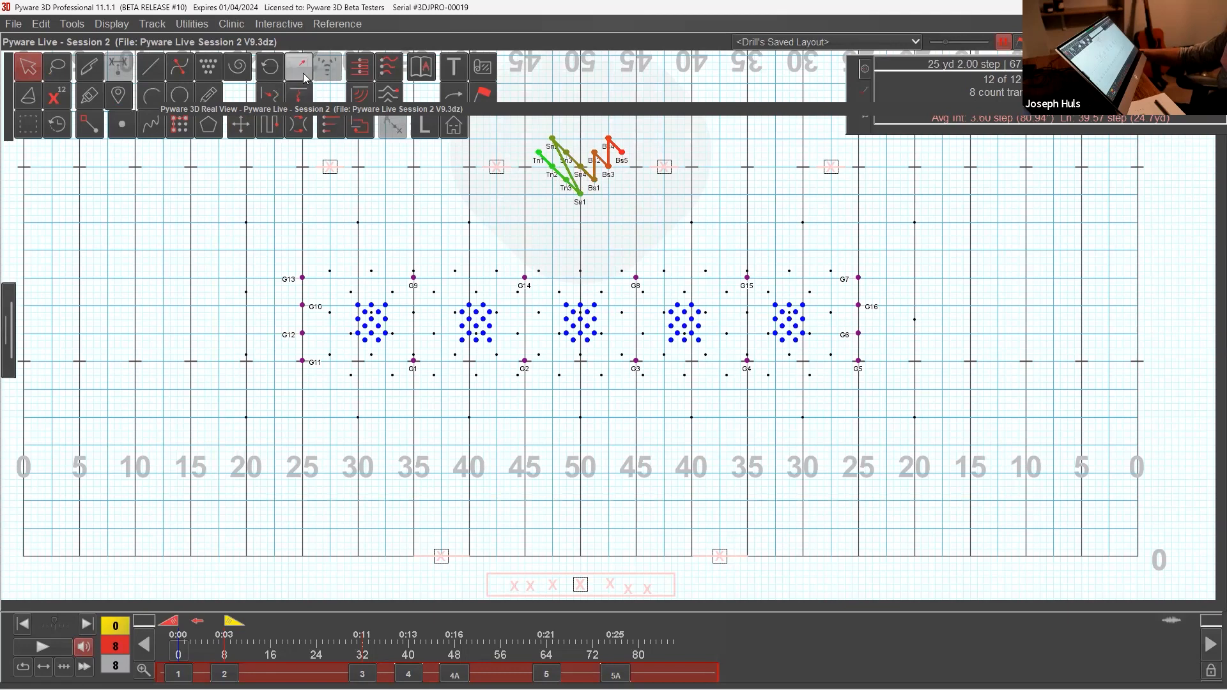
Step: Stretch the battery wedge wider and deeper to a 5.40-step average interval, and move it downfield so Sn2 and Bs4 stand on the back hash
{"action": "left_click", "coordinate": [304, 78]}
{"action": "left_click", "coordinate": [43, 434]}
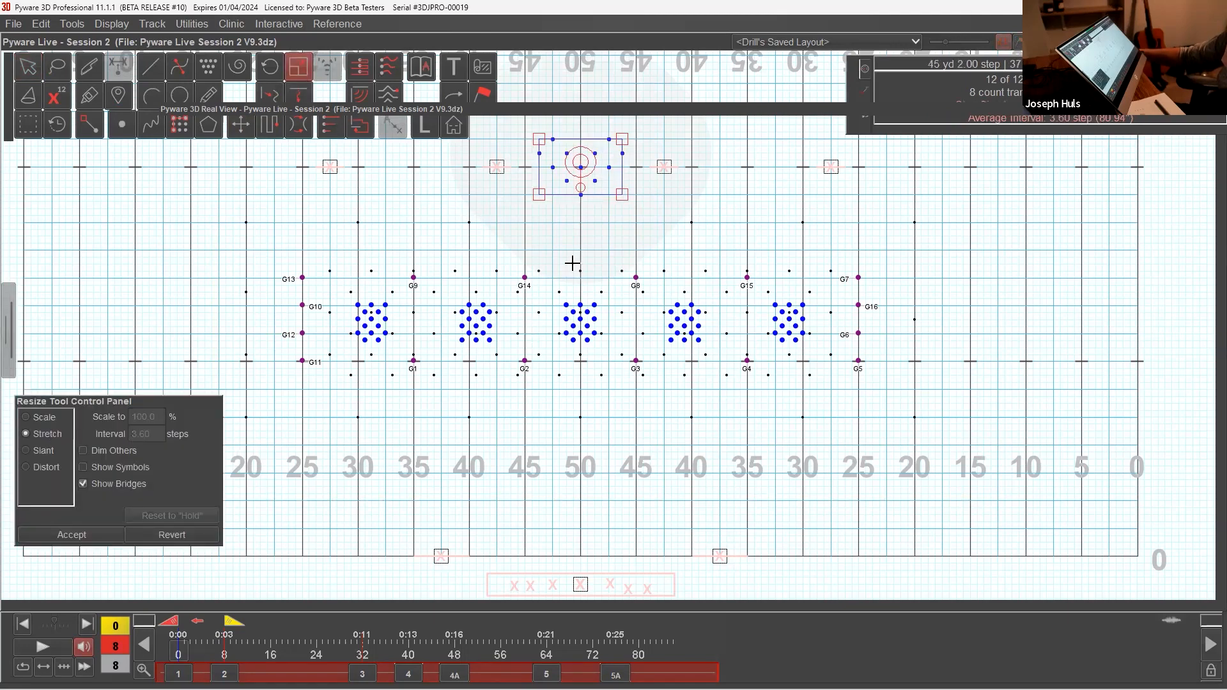
{"action": "left_click_drag", "start_coordinate": [620, 194], "coordinate": [665, 223]}
{"action": "left_click_drag", "start_coordinate": [580, 163], "coordinate": [575, 131]}
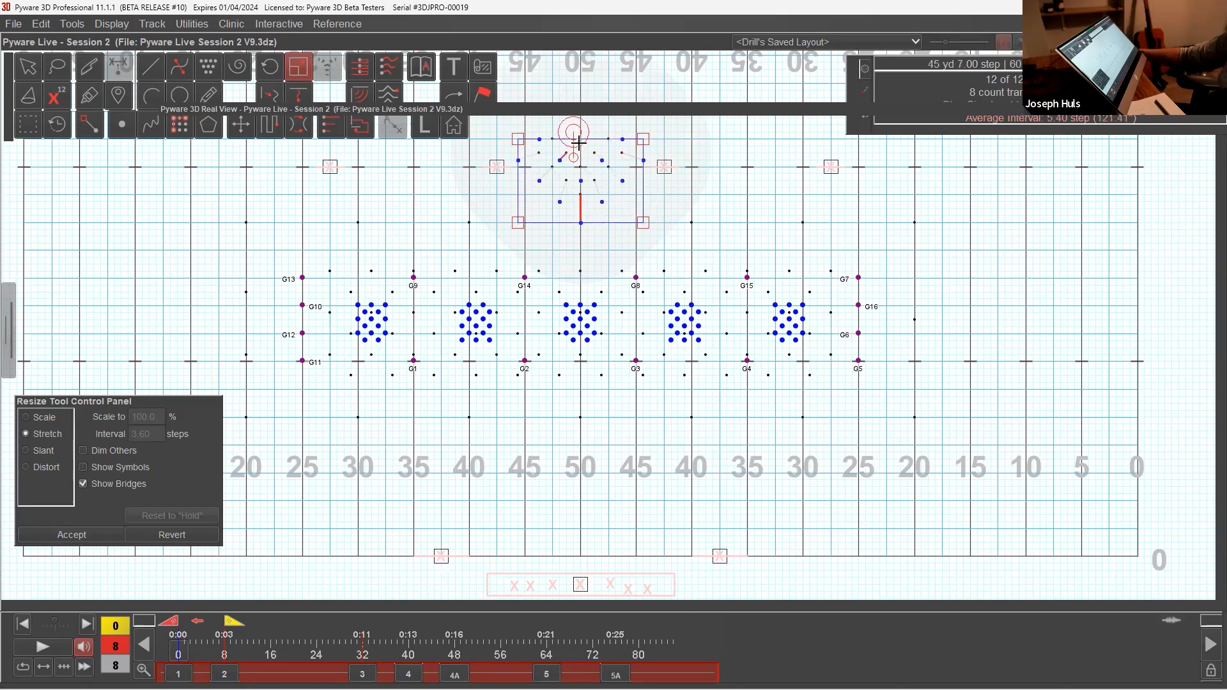
{"action": "left_click_drag", "start_coordinate": [572, 130], "coordinate": [573, 159]}
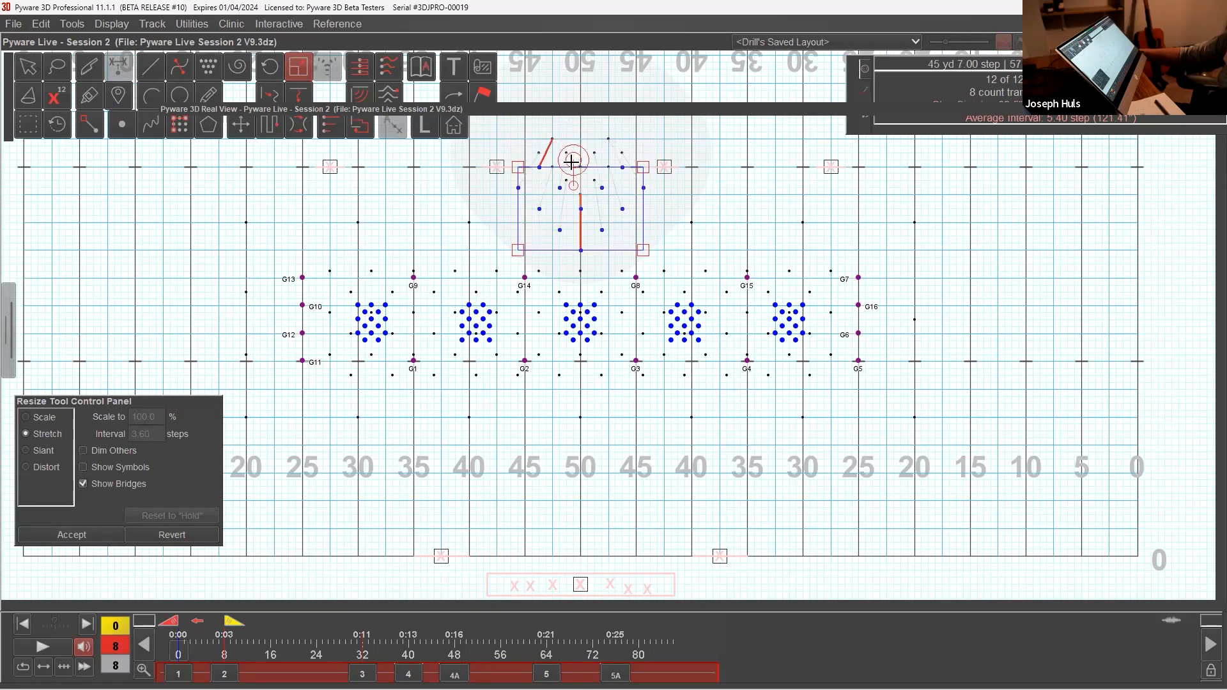
{"action": "left_click", "coordinate": [71, 534]}
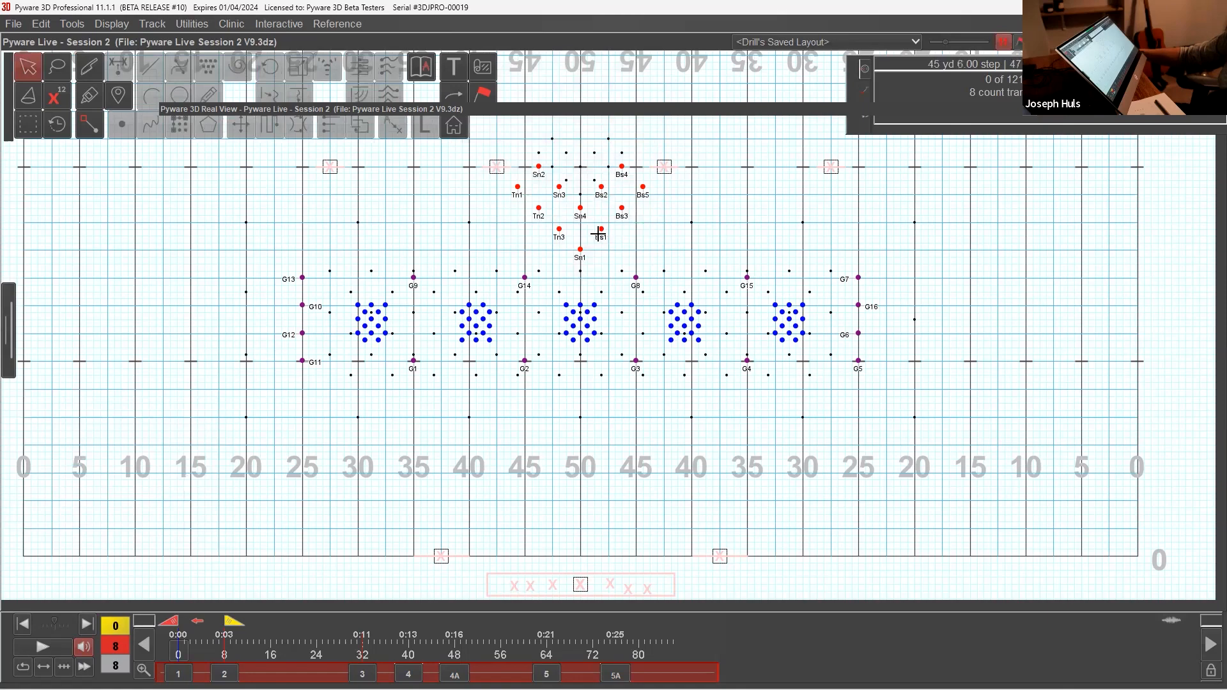
Step: Switch to forward writing direction and extend the transition range from count 0 to count 76
{"action": "left_click", "coordinate": [201, 623]}
{"action": "left_click_drag", "start_coordinate": [237, 624], "coordinate": [615, 669]}
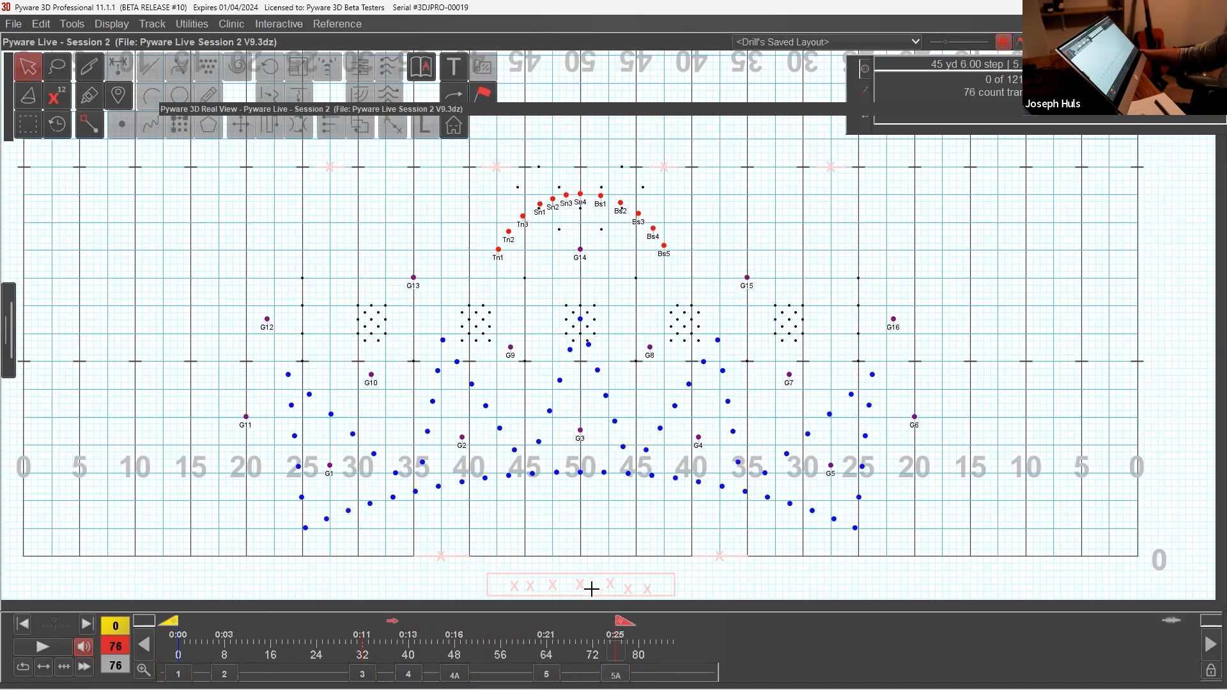
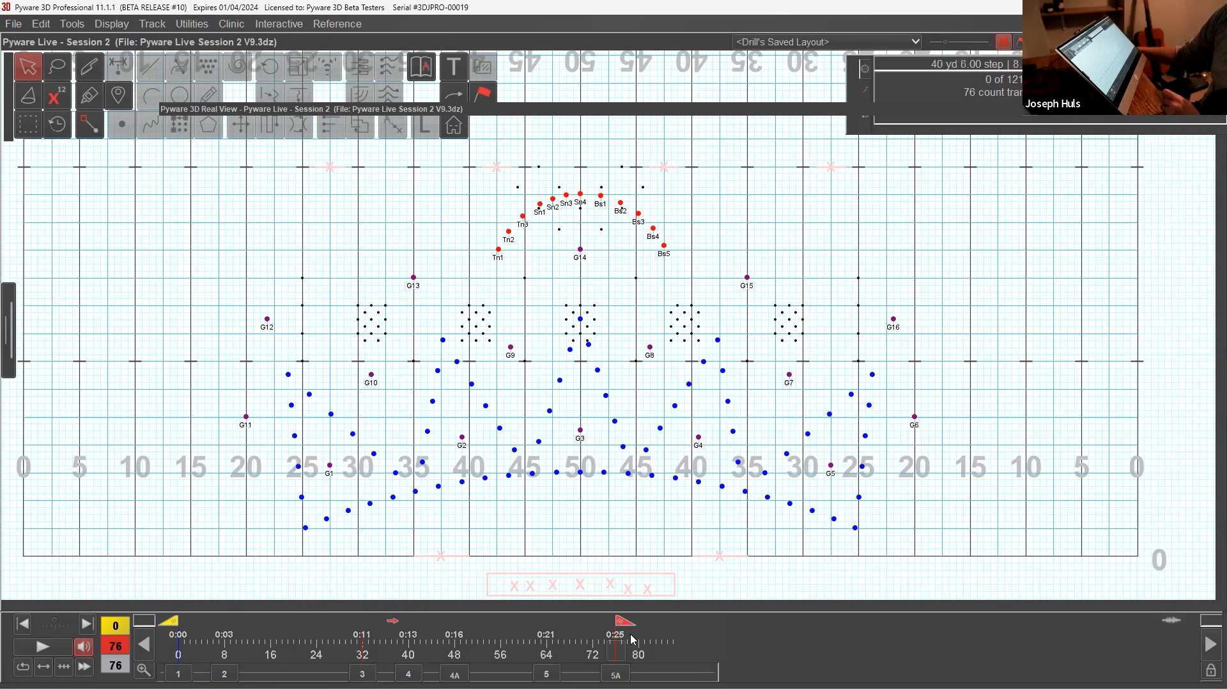
Step: Move the collapsed 3D Real View below the drawing tools and stretch the transition from set 1 at count 0 to count 76
{"action": "left_click", "coordinate": [178, 674]}
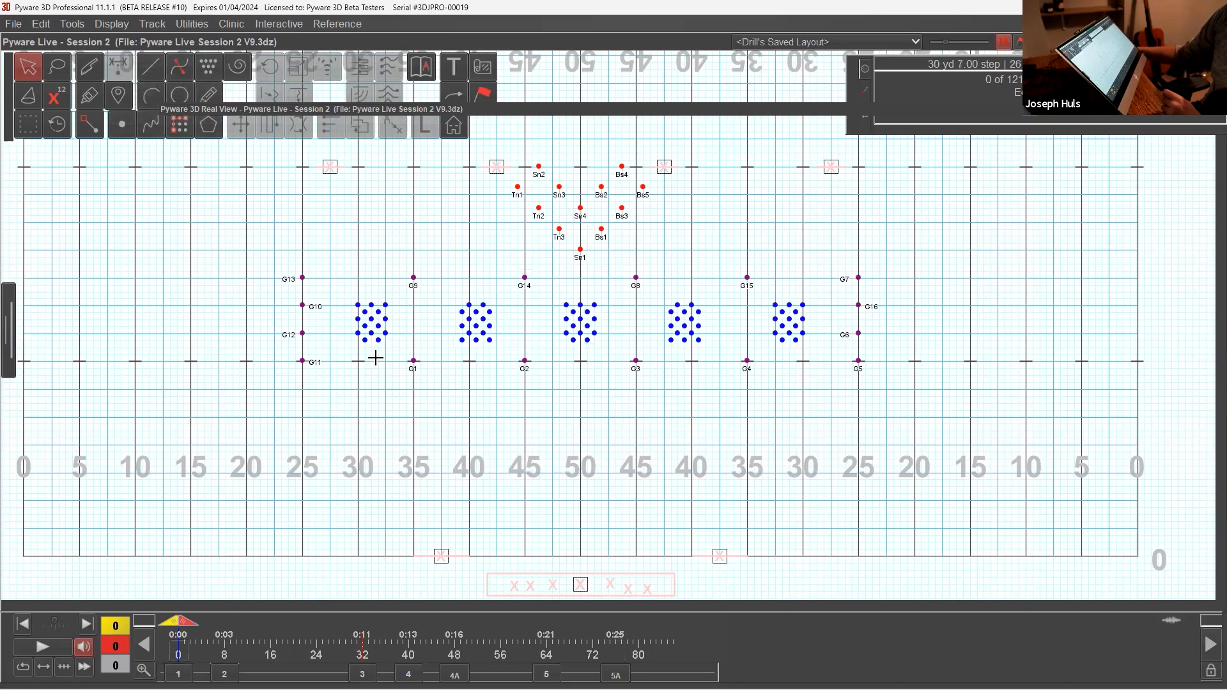
{"action": "left_click_drag", "start_coordinate": [234, 115], "coordinate": [204, 163]}
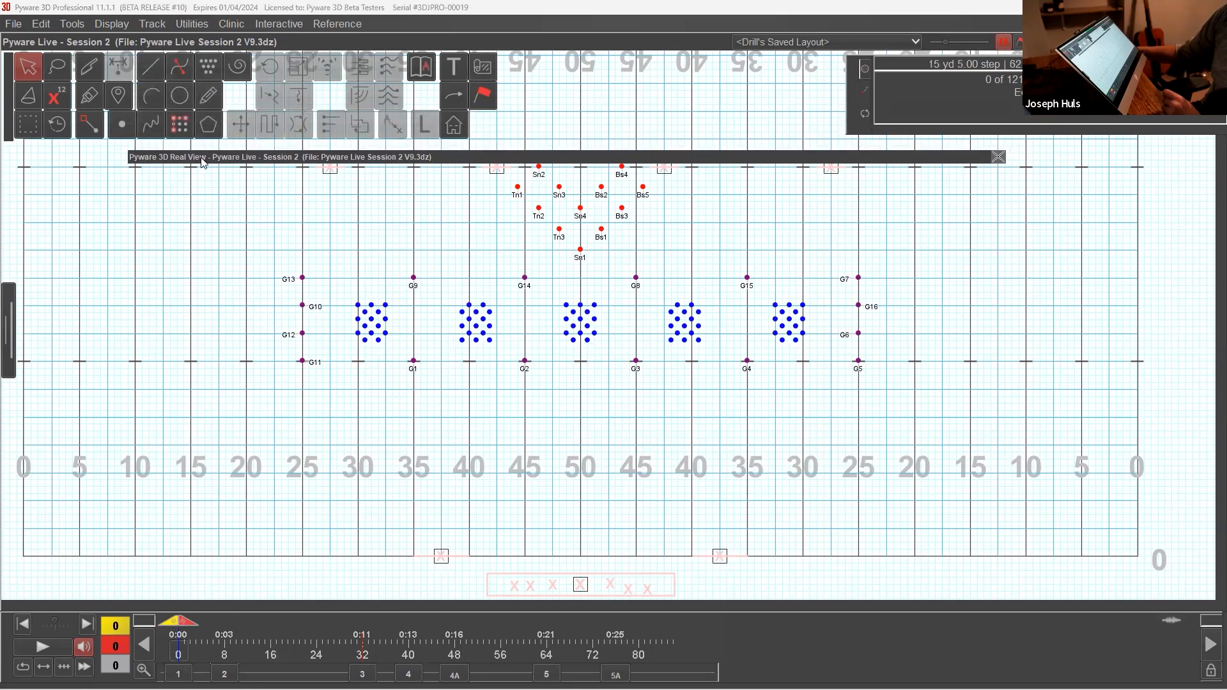
{"action": "left_click_drag", "start_coordinate": [472, 159], "coordinate": [486, 162]}
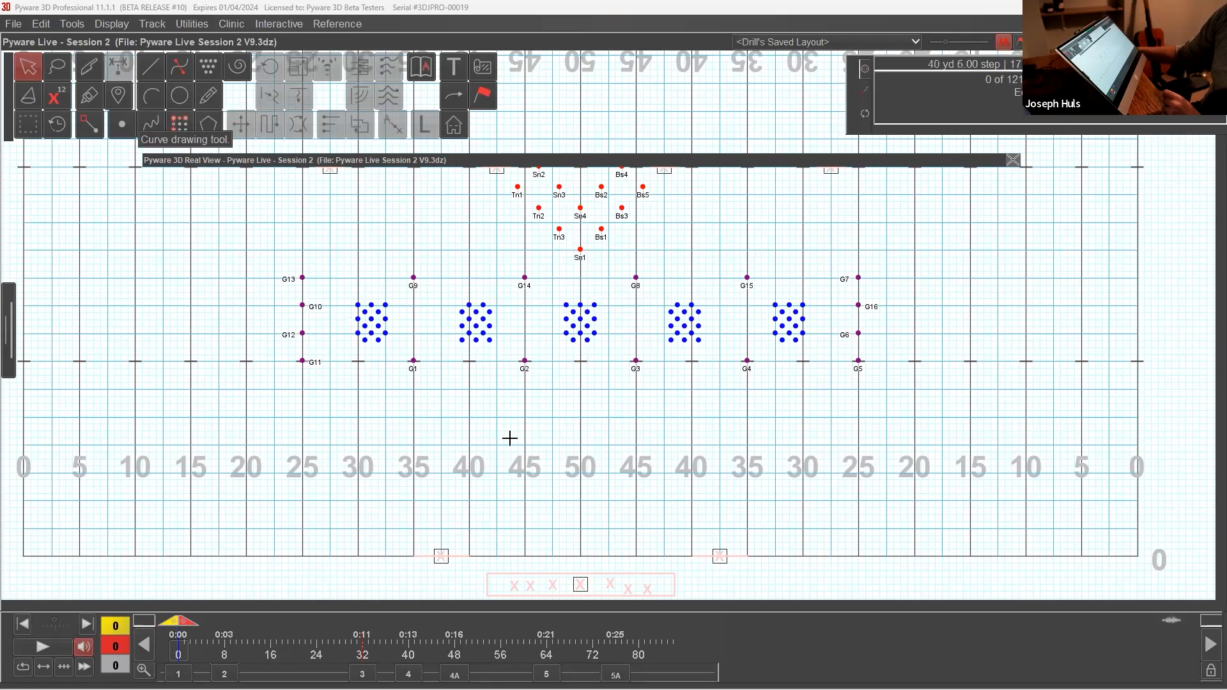
{"action": "left_click_drag", "start_coordinate": [182, 626], "coordinate": [619, 669]}
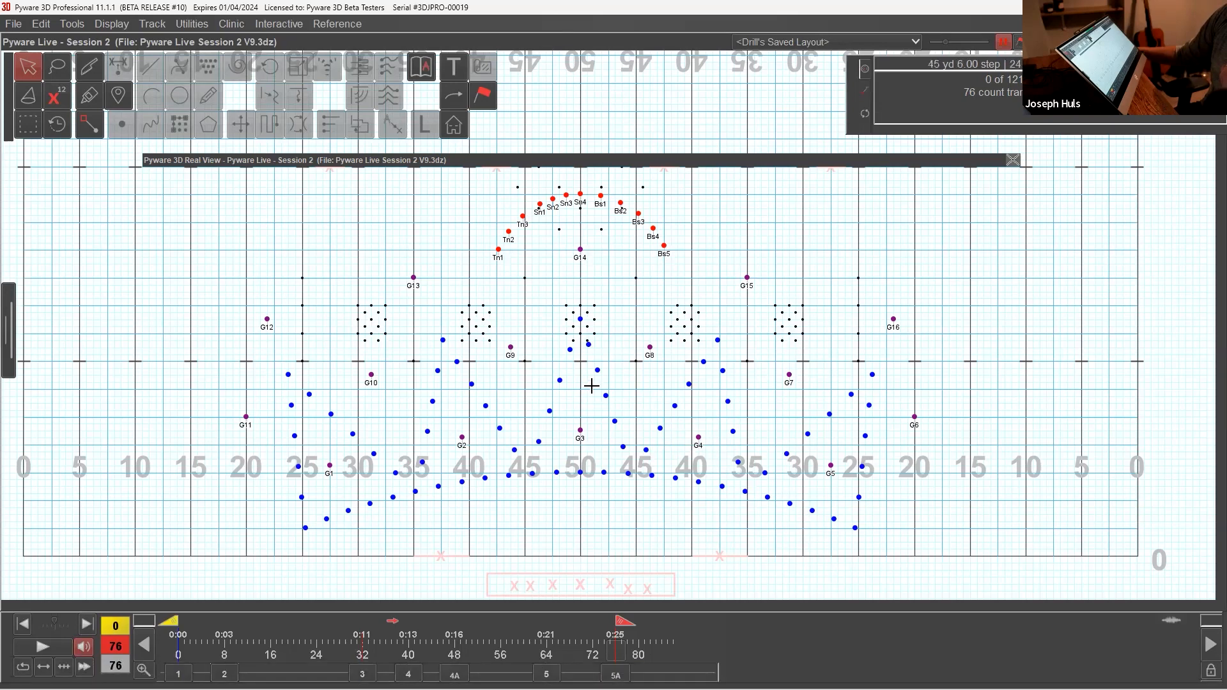
{"action": "mouse_move", "coordinate": [645, 163]}
{"action": "left_mouse_down"}
{"action": "mouse_move", "coordinate": [677, 131]}
{"action": "mouse_move", "coordinate": [668, 155]}
{"action": "left_mouse_up"}
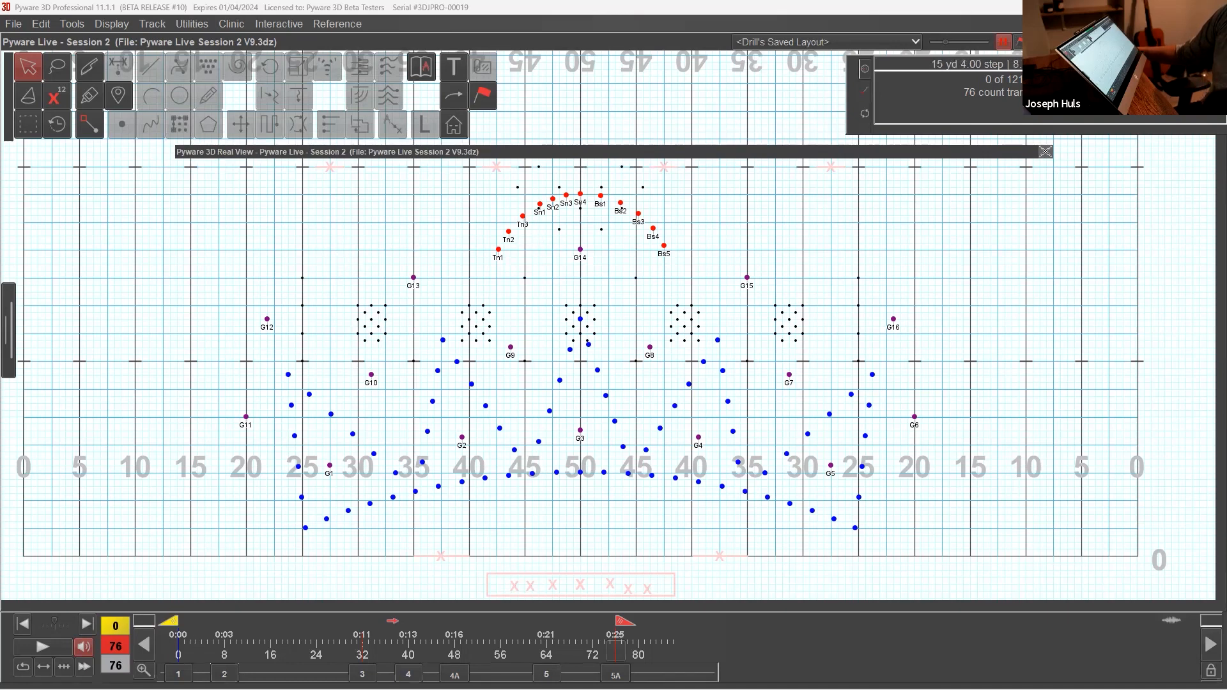
Step: Step through sets 1 and 2, restore the forward writing direction, and end the transition from count 0 at count 76
{"action": "left_click", "coordinate": [179, 674]}
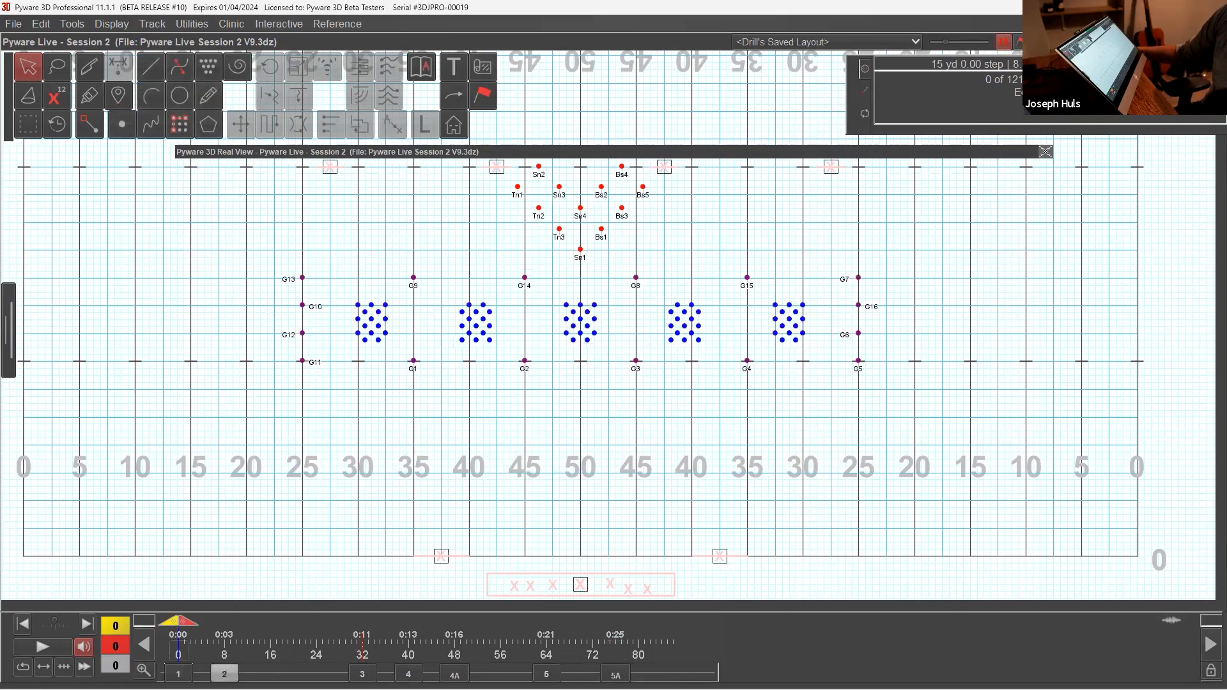
{"action": "left_click", "coordinate": [224, 674]}
{"action": "left_click", "coordinate": [196, 622]}
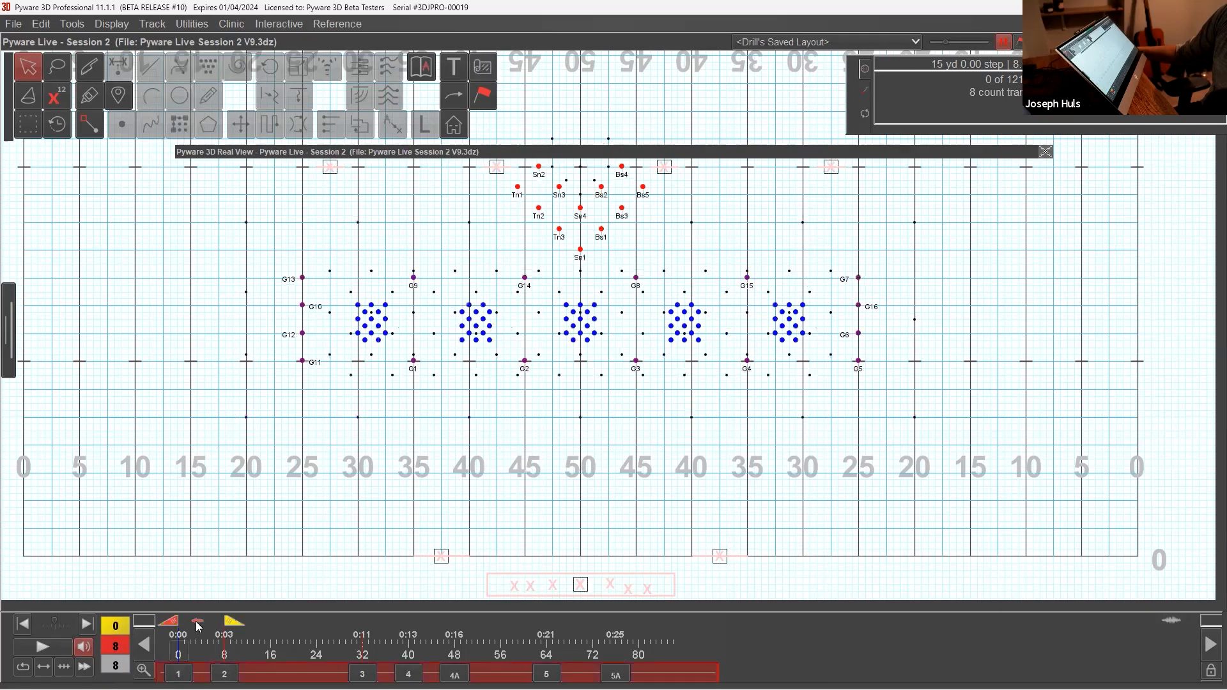
{"action": "left_click", "coordinate": [232, 623]}
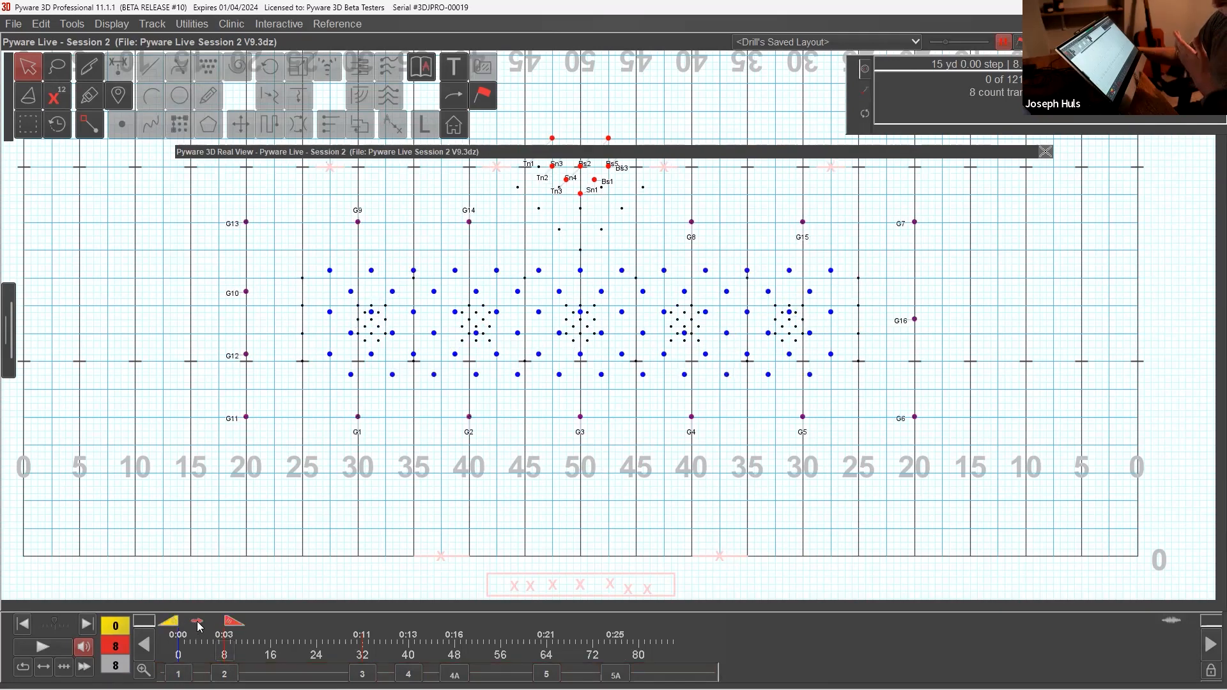
{"action": "left_click_drag", "start_coordinate": [230, 630], "coordinate": [616, 669]}
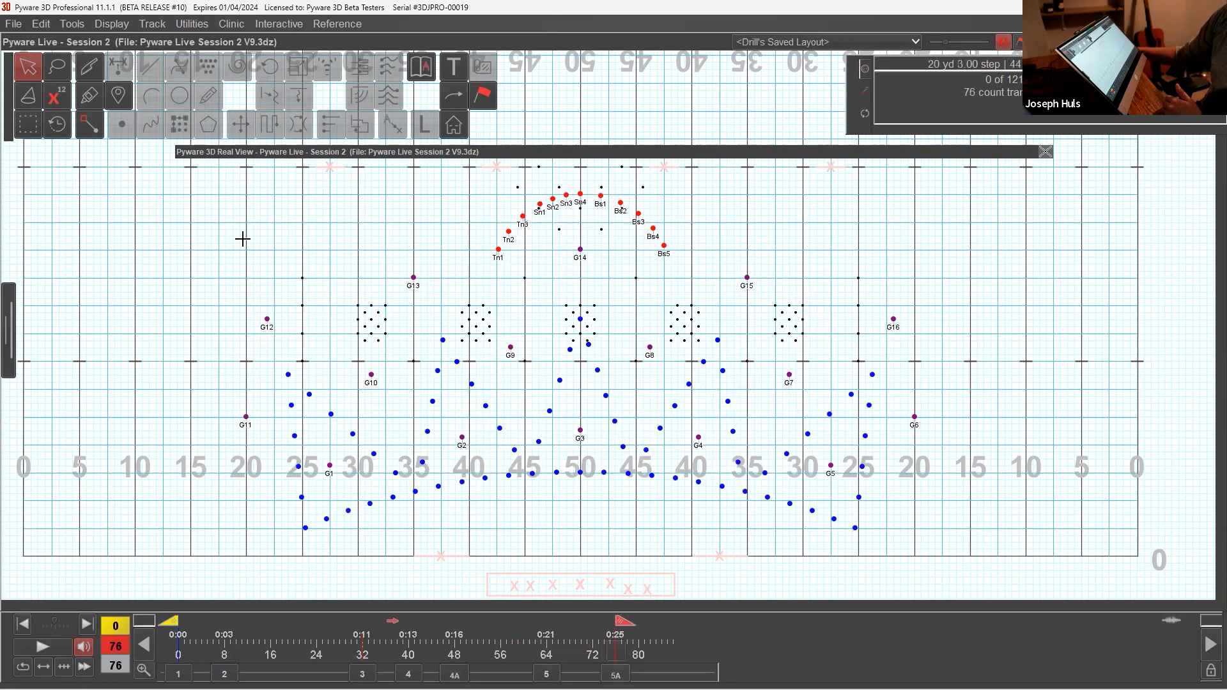
Step: Select all performers on the field and position their labels directly below the dots for range 1-76
{"action": "left_click_drag", "start_coordinate": [249, 209], "coordinate": [996, 544]}
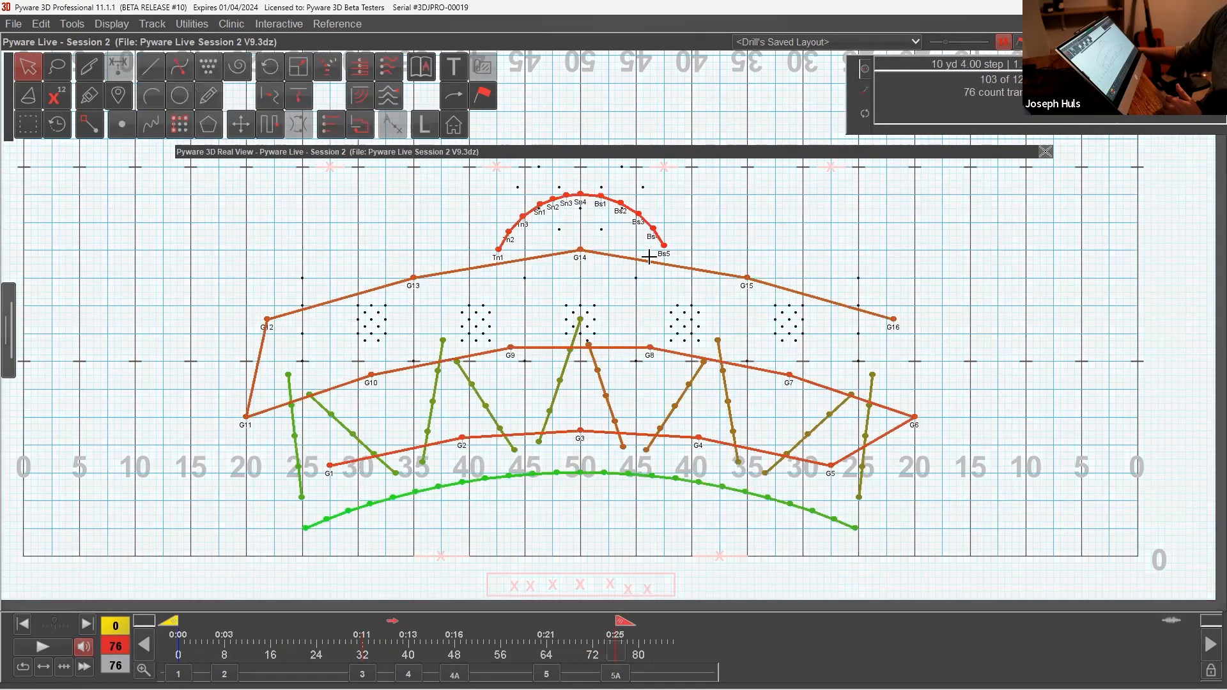
{"action": "left_click", "coordinate": [429, 131]}
{"action": "left_click_drag", "start_coordinate": [159, 405], "coordinate": [200, 170]}
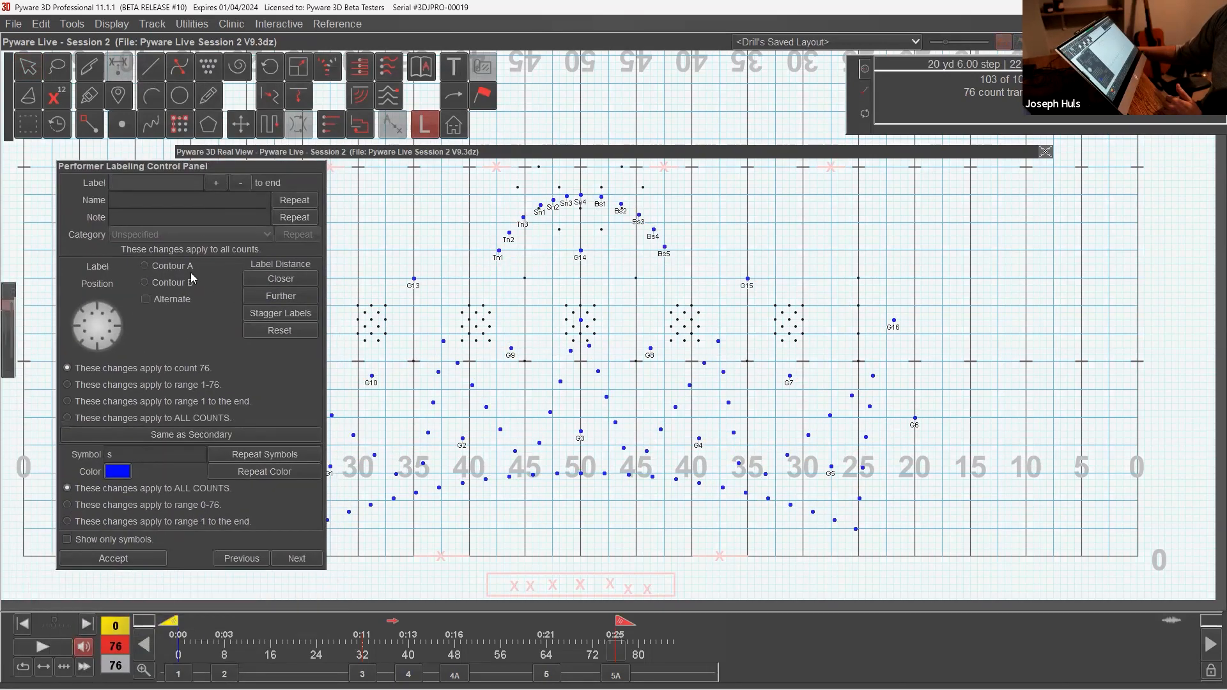
{"action": "left_click", "coordinate": [97, 348]}
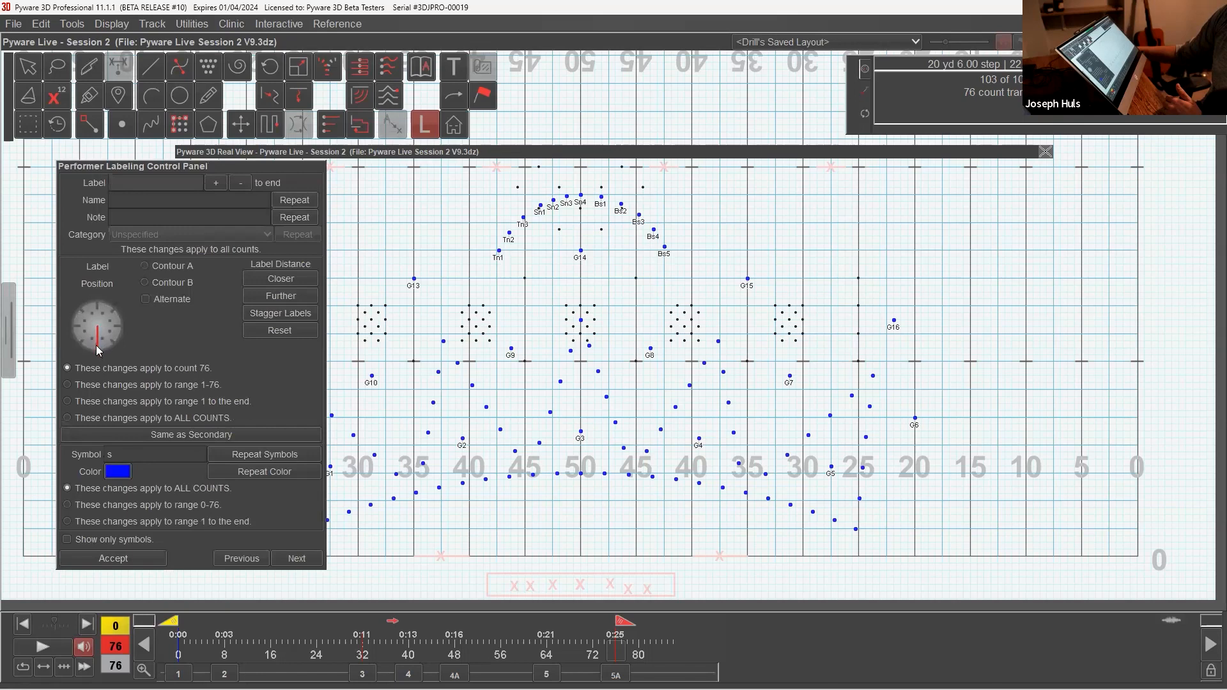
{"action": "left_click", "coordinate": [290, 280]}
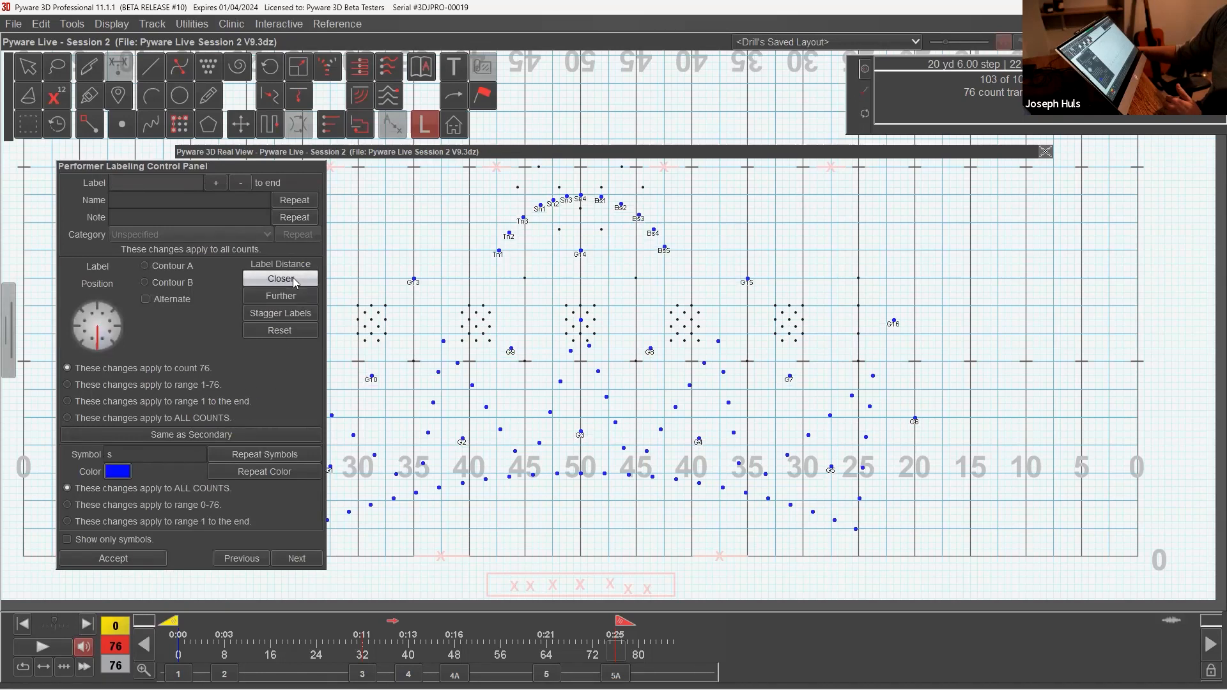
{"action": "left_click", "coordinate": [294, 296]}
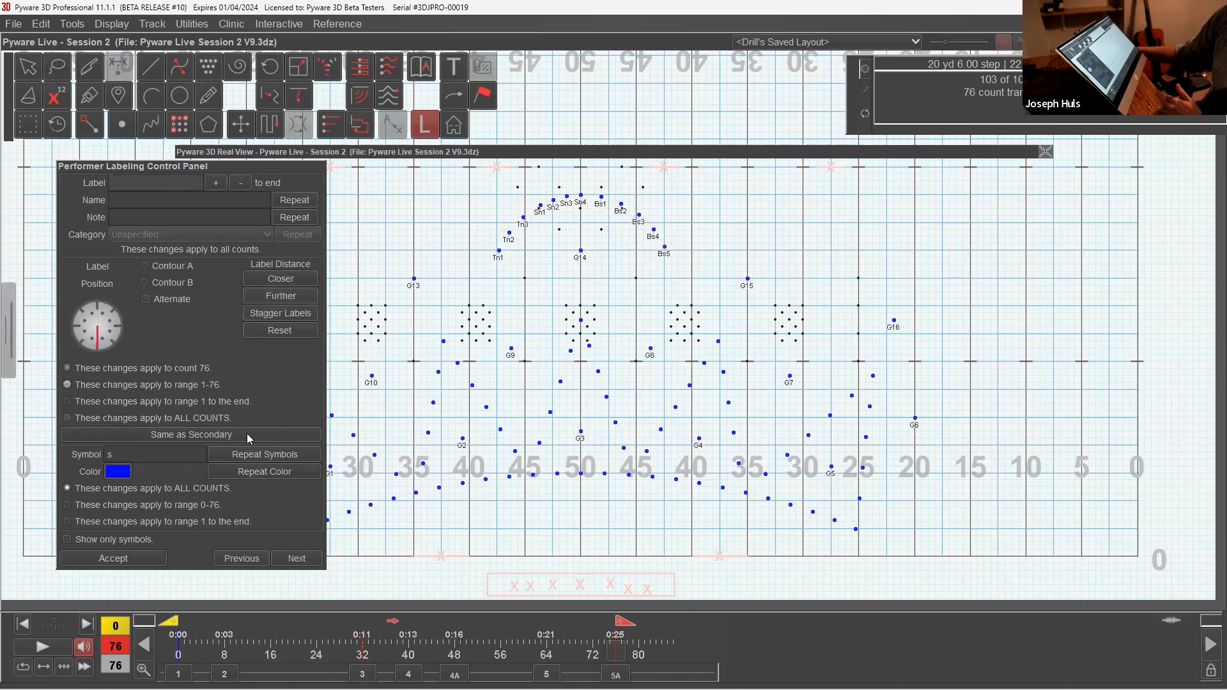
{"action": "left_click", "coordinate": [151, 389]}
{"action": "left_click", "coordinate": [138, 558]}
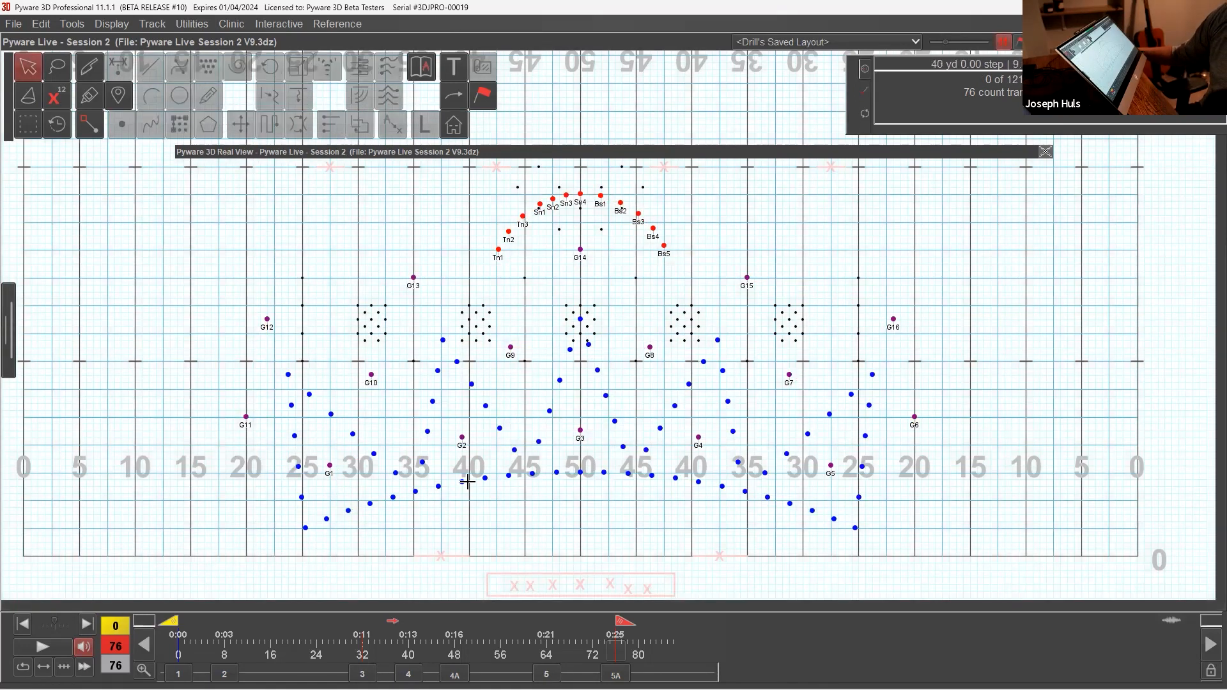
Step: Return to count 0, select all performers, and position their labels directly below the dots at the default distance for count 0
{"action": "left_click", "coordinate": [225, 674]}
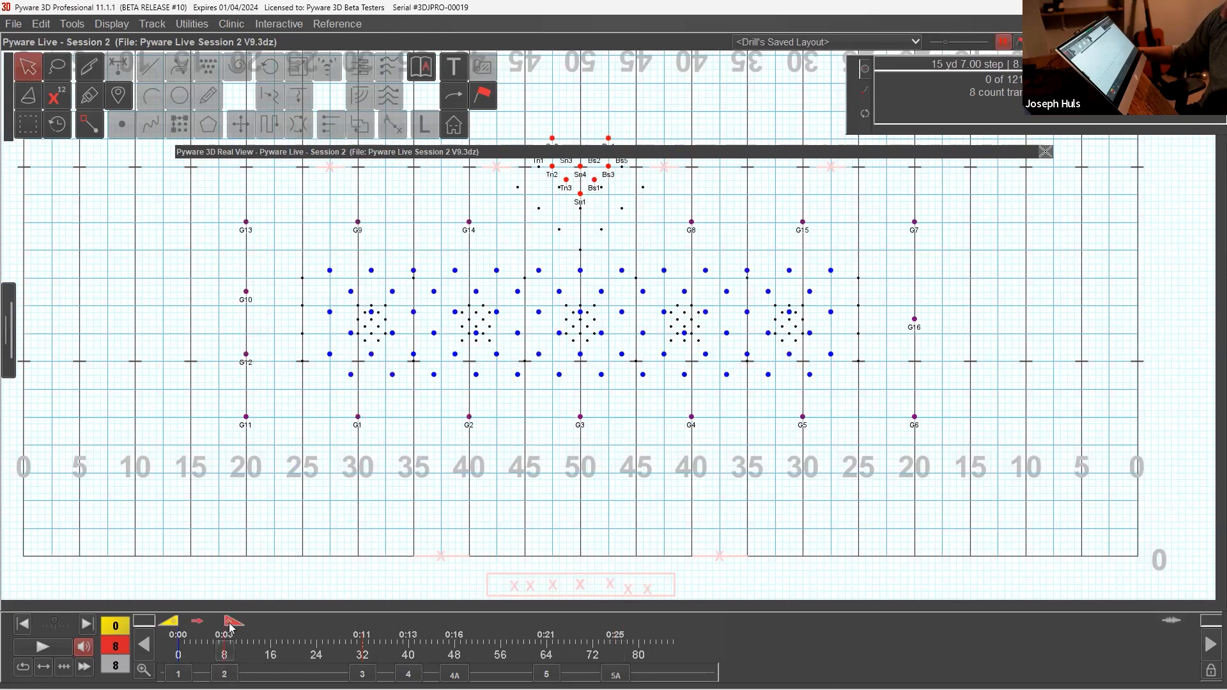
{"action": "mouse_move", "coordinate": [232, 625]}
{"action": "left_mouse_down"}
{"action": "mouse_move", "coordinate": [534, 640]}
{"action": "mouse_move", "coordinate": [604, 665]}
{"action": "mouse_move", "coordinate": [362, 672]}
{"action": "mouse_move", "coordinate": [310, 653]}
{"action": "mouse_move", "coordinate": [179, 653]}
{"action": "left_mouse_up"}
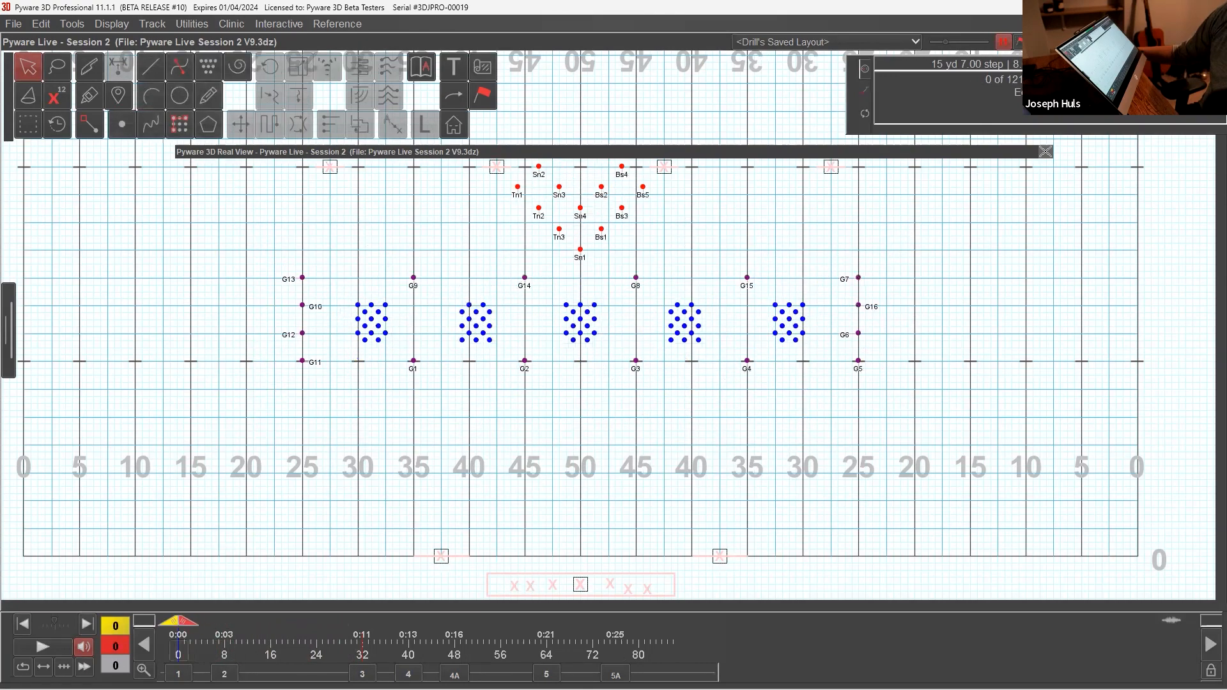
{"action": "left_click_drag", "start_coordinate": [260, 193], "coordinate": [912, 443]}
{"action": "left_click", "coordinate": [455, 72]}
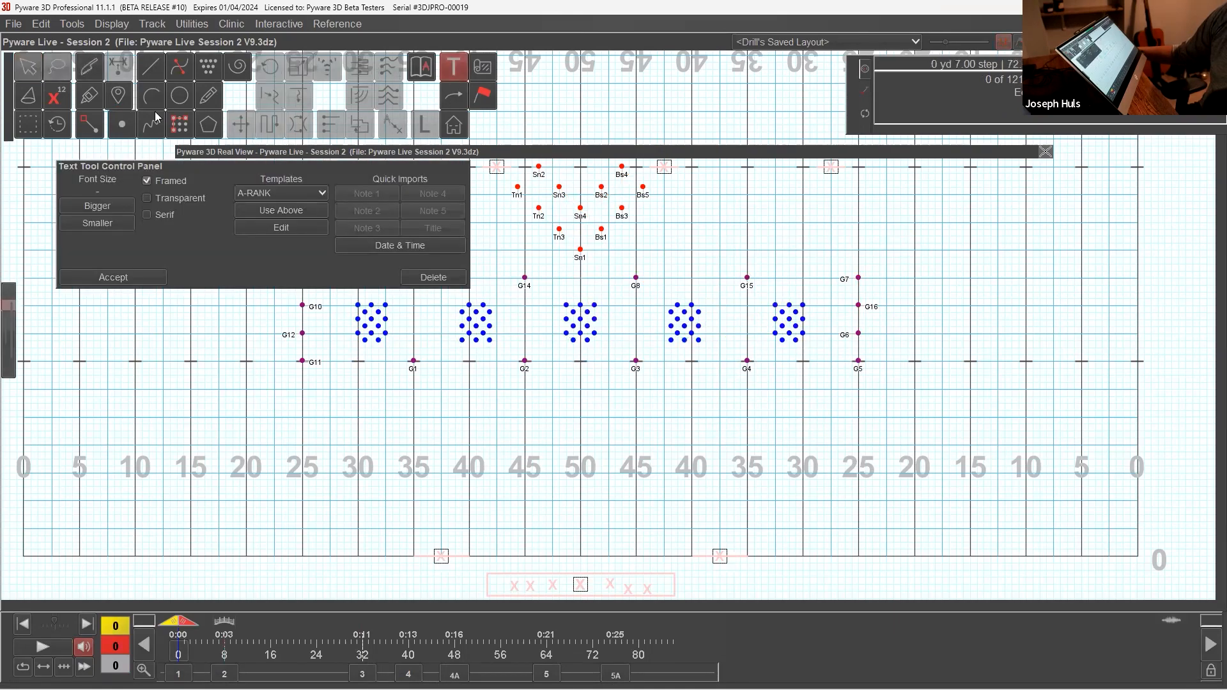
{"action": "left_click", "coordinate": [29, 67]}
{"action": "left_click", "coordinate": [425, 126]}
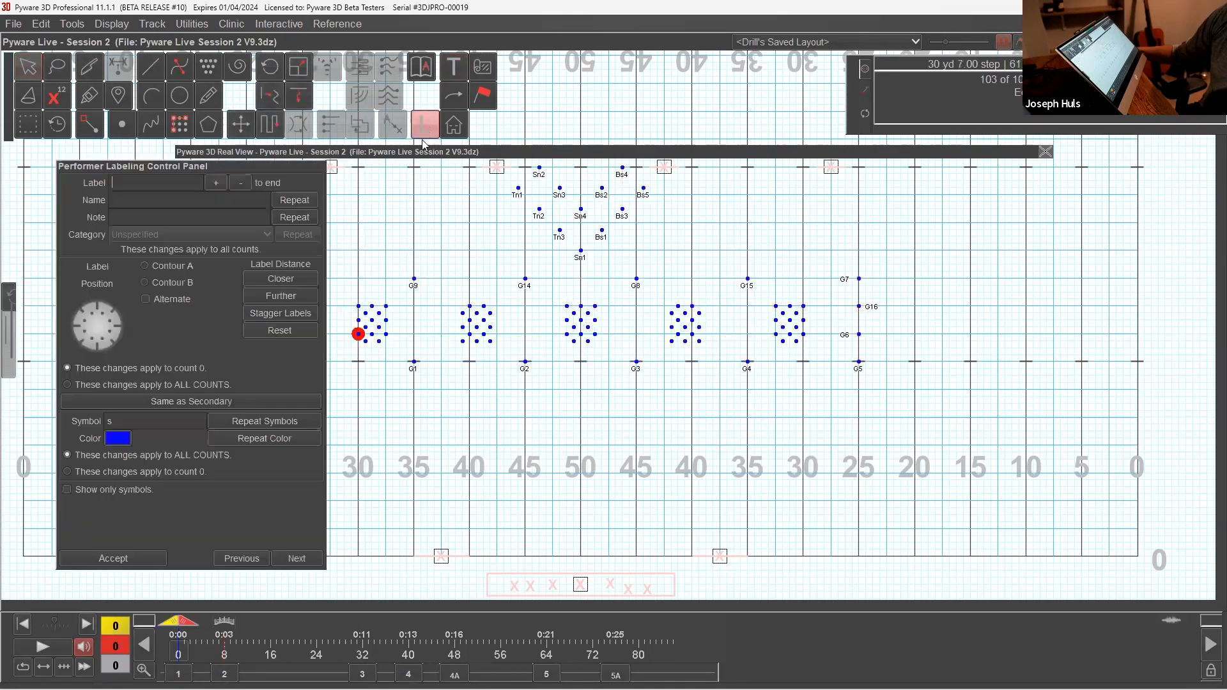
{"action": "left_click", "coordinate": [101, 349]}
{"action": "left_click", "coordinate": [289, 279]}
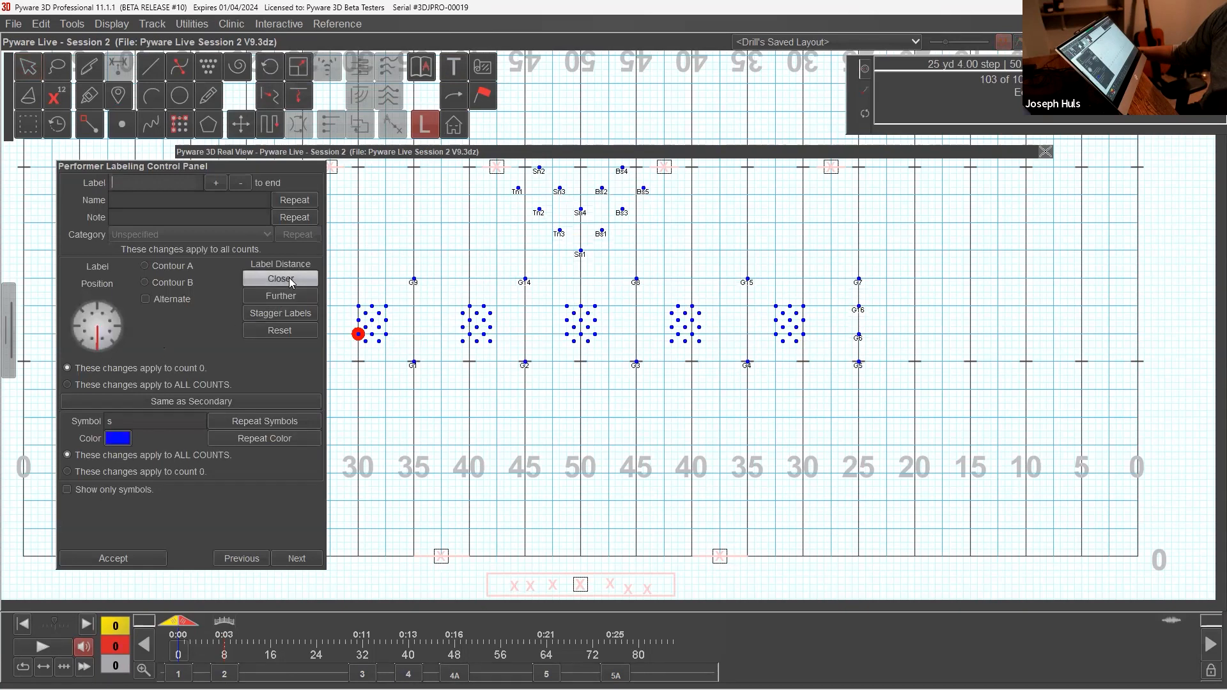
{"action": "left_click", "coordinate": [289, 279]}
{"action": "left_click", "coordinate": [128, 558]}
{"action": "left_click", "coordinate": [291, 511]}
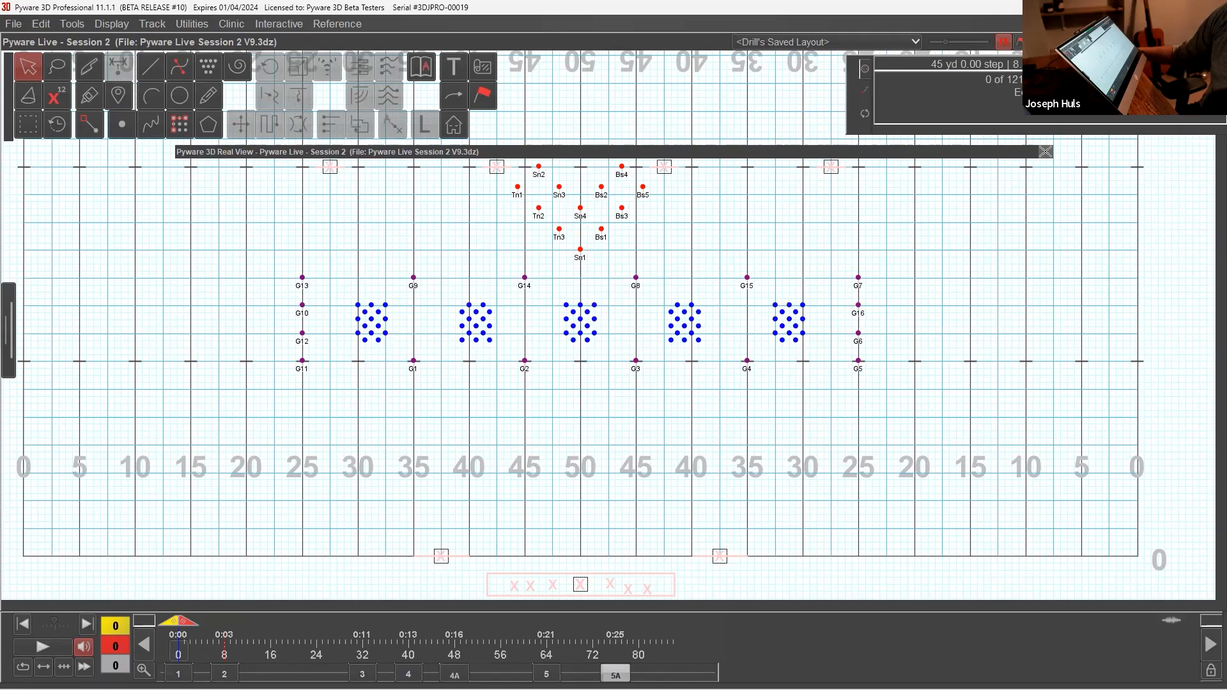
Step: At set 5A, lasso the first fourteen performers of the front arc from its 25 yard end and label them T1 to T14
{"action": "left_click", "coordinate": [616, 675]}
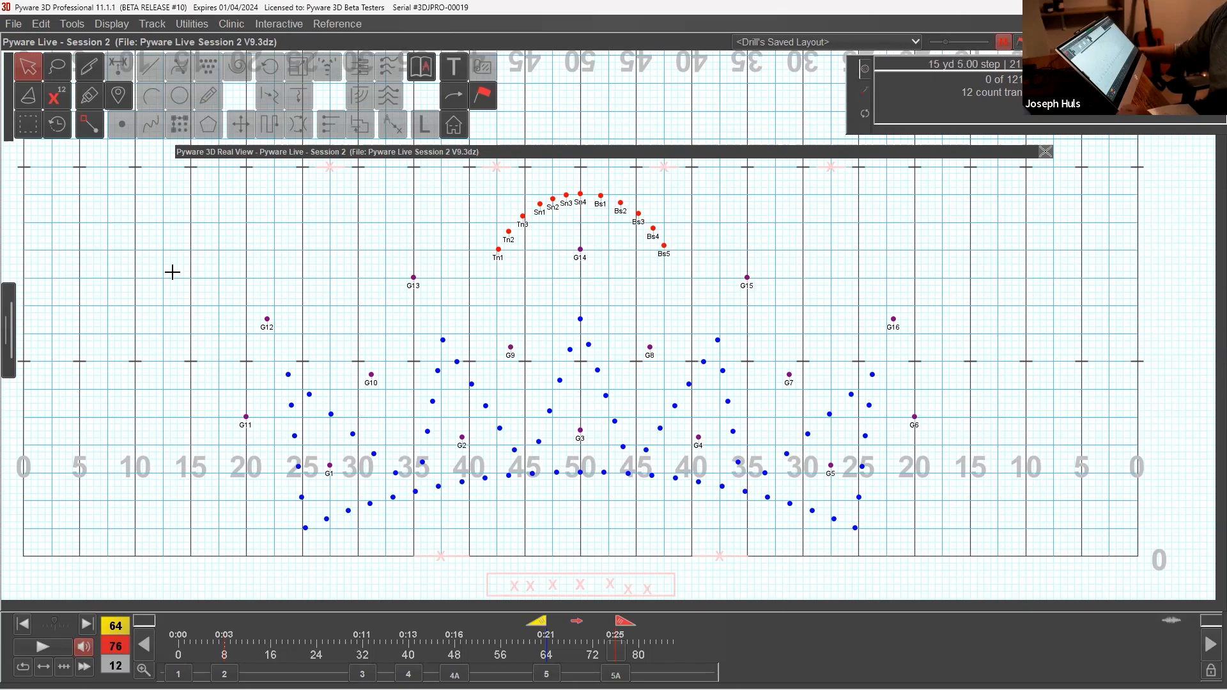
{"action": "left_click", "coordinate": [58, 70]}
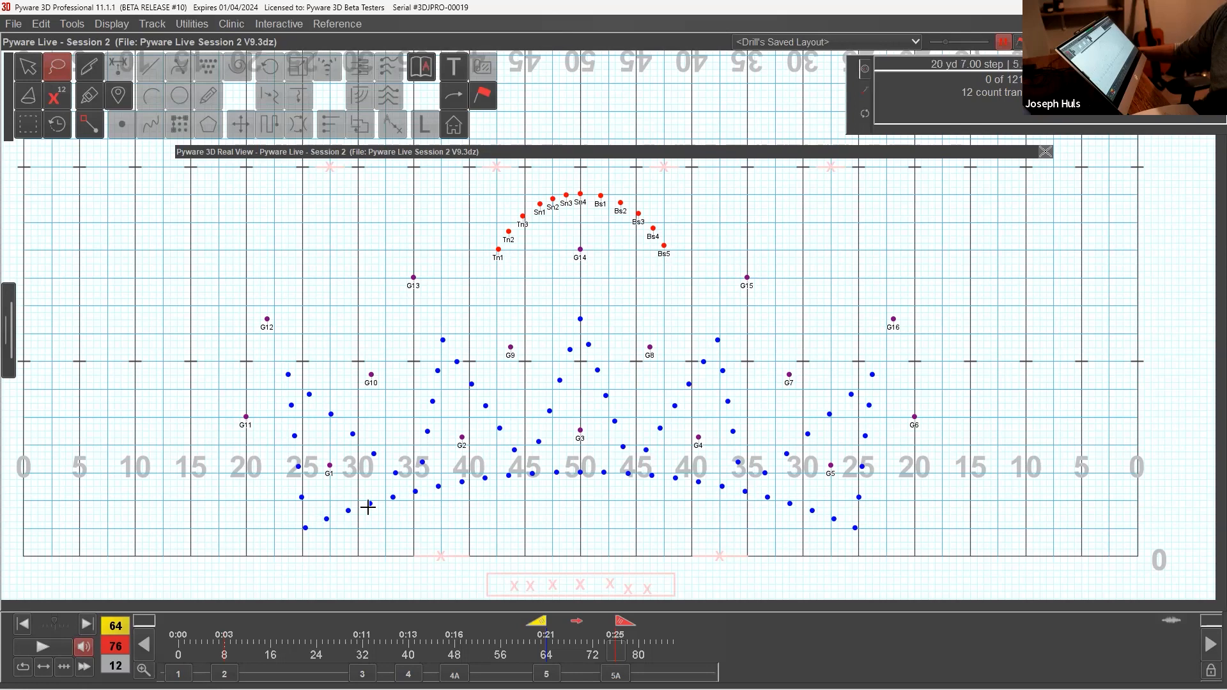
{"action": "mouse_move", "coordinate": [362, 498]}
{"action": "left_mouse_down"}
{"action": "mouse_move", "coordinate": [274, 540]}
{"action": "mouse_move", "coordinate": [306, 558]}
{"action": "left_mouse_up"}
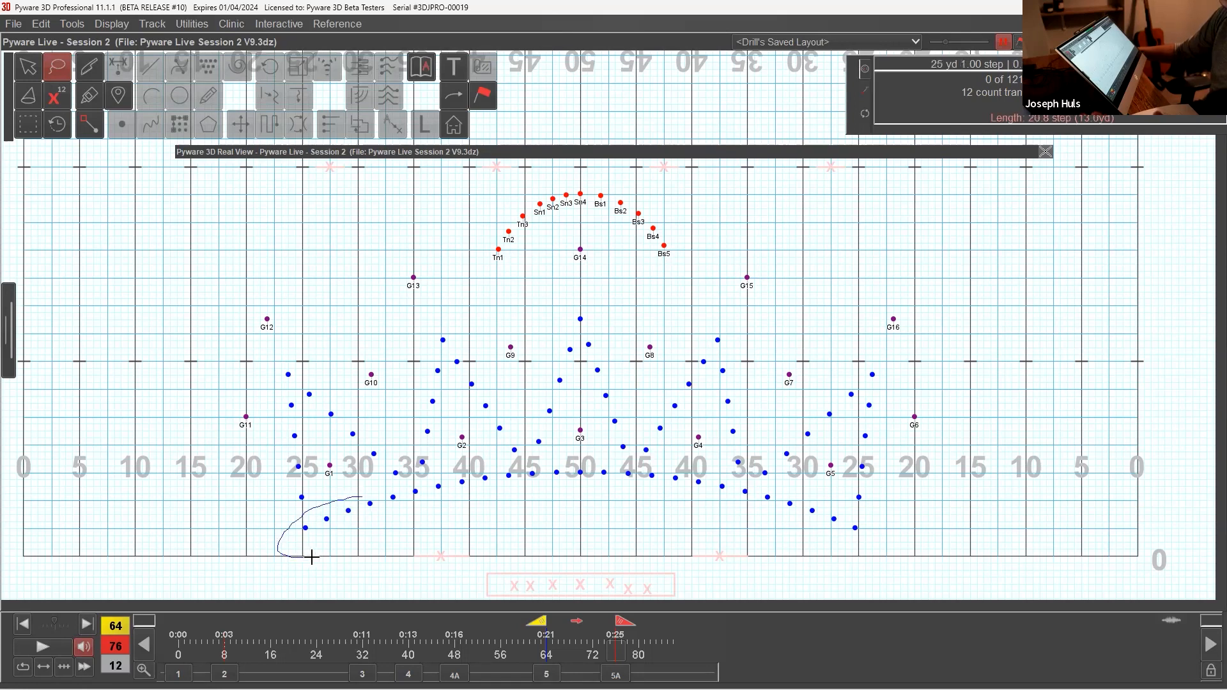
{"action": "mouse_move", "coordinate": [389, 551]}
{"action": "left_mouse_down"}
{"action": "mouse_move", "coordinate": [581, 489]}
{"action": "mouse_move", "coordinate": [509, 469]}
{"action": "mouse_move", "coordinate": [389, 476]}
{"action": "left_mouse_up"}
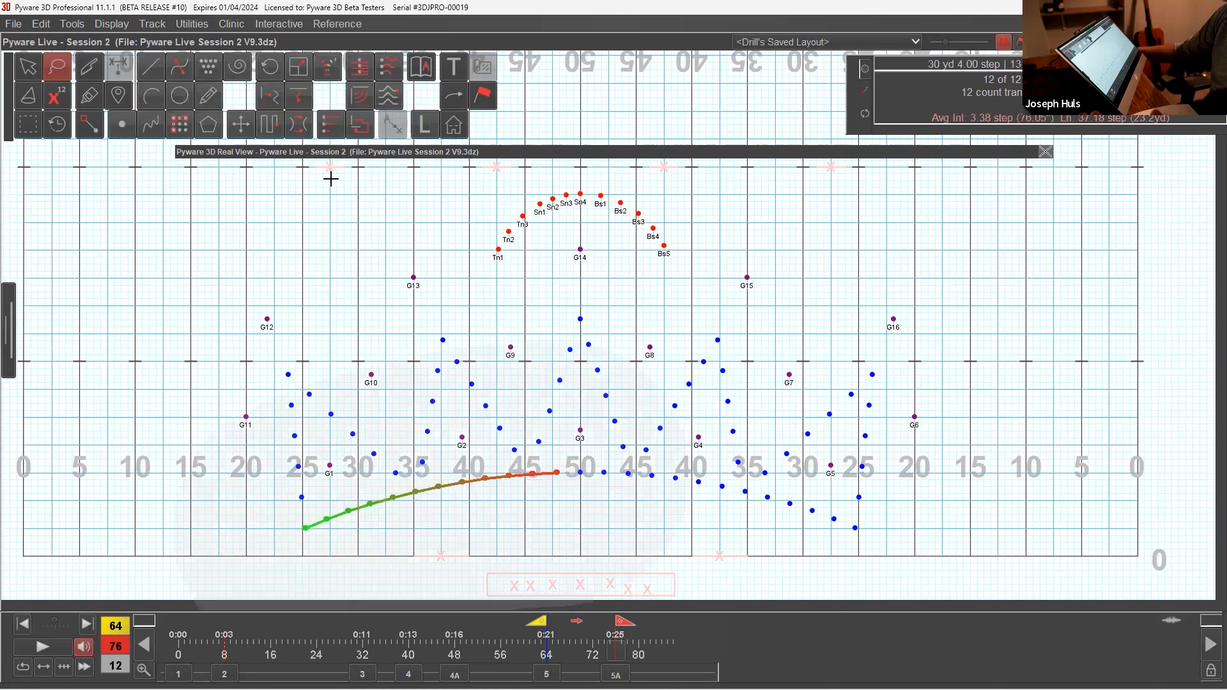
{"action": "left_click", "coordinate": [65, 76]}
{"action": "mouse_move", "coordinate": [578, 463]}
{"action": "left_mouse_down"}
{"action": "mouse_move", "coordinate": [580, 487]}
{"action": "mouse_move", "coordinate": [607, 476]}
{"action": "left_mouse_up"}
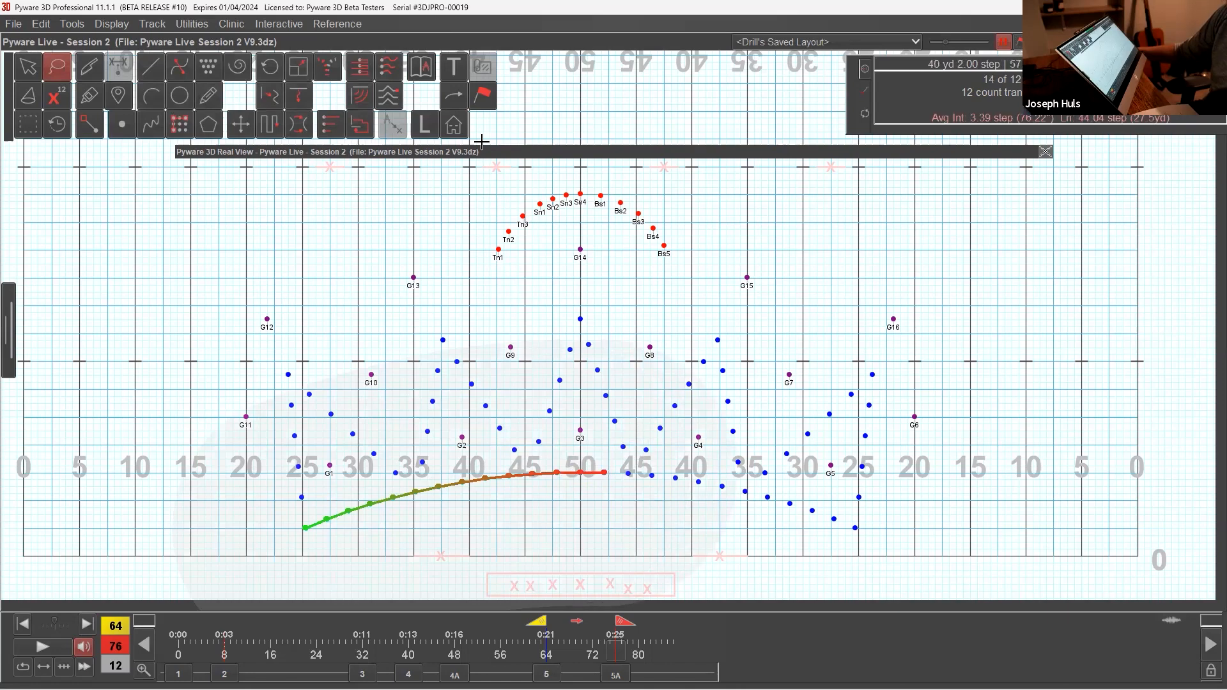
{"action": "left_click", "coordinate": [424, 124]}
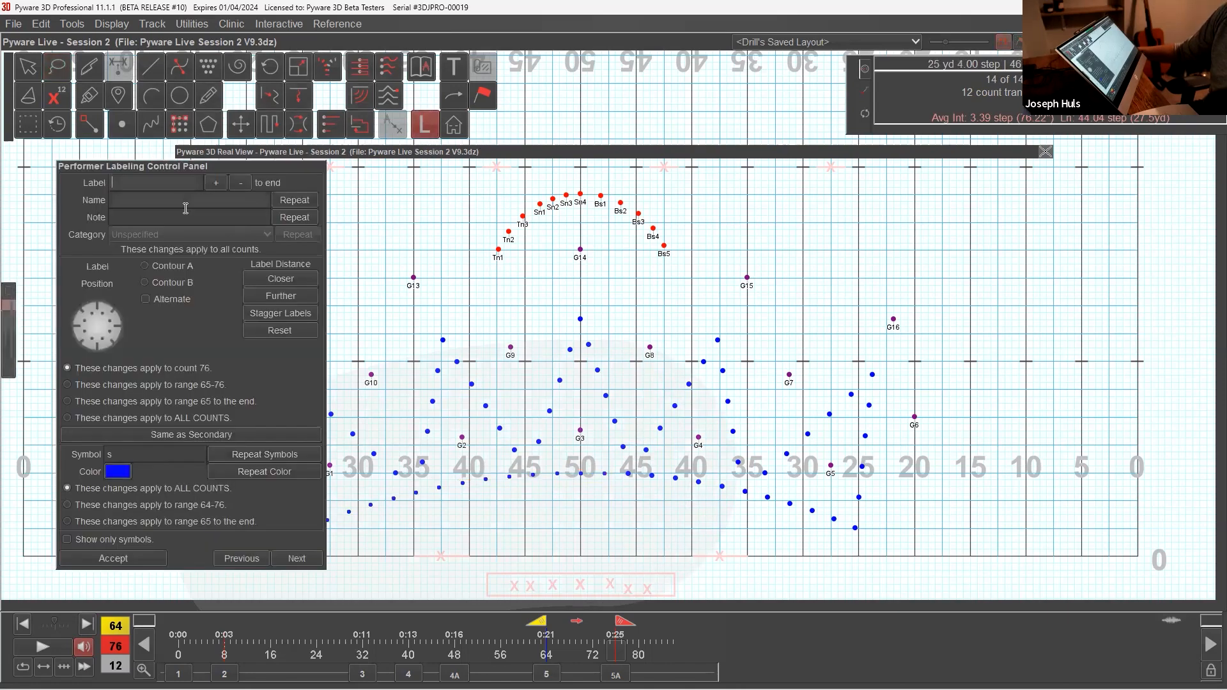
{"action": "left_click_drag", "start_coordinate": [215, 165], "coordinate": [781, 179]}
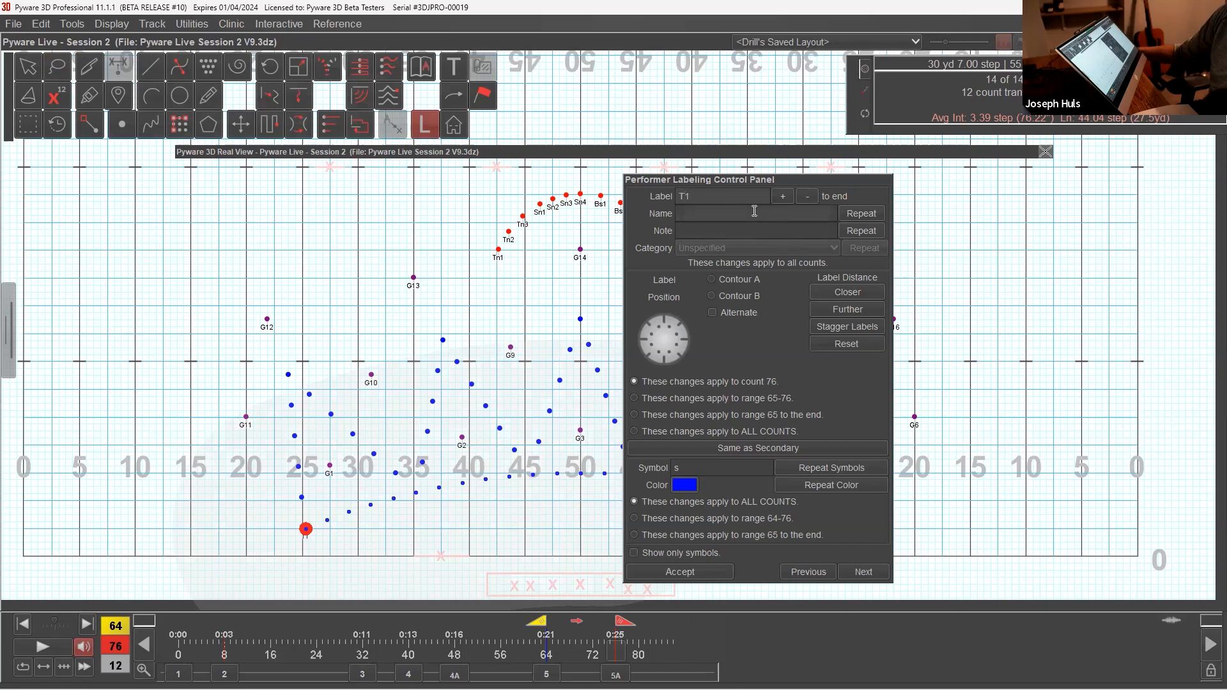
{"action": "left_click", "coordinate": [783, 197]}
Step: Enter TRUMPET as the name of performer T1 and accept the labeling
{"action": "left_click_drag", "start_coordinate": [759, 179], "coordinate": [883, 183]}
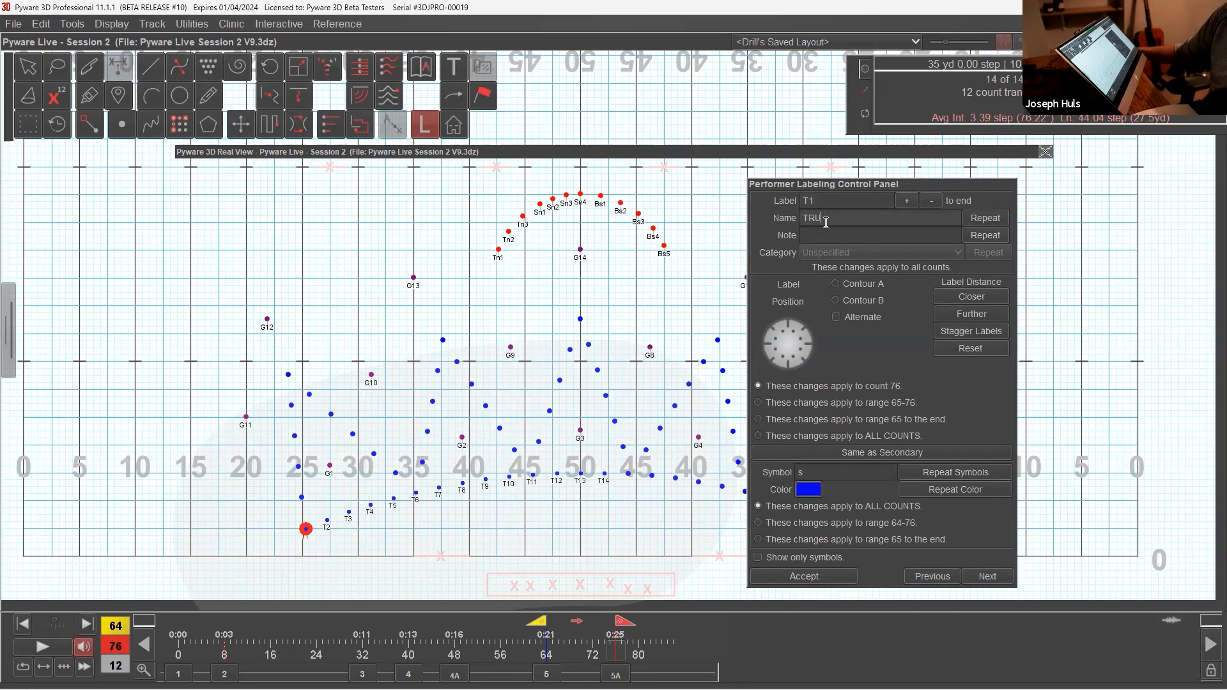
{"action": "type", "text": "PET"}
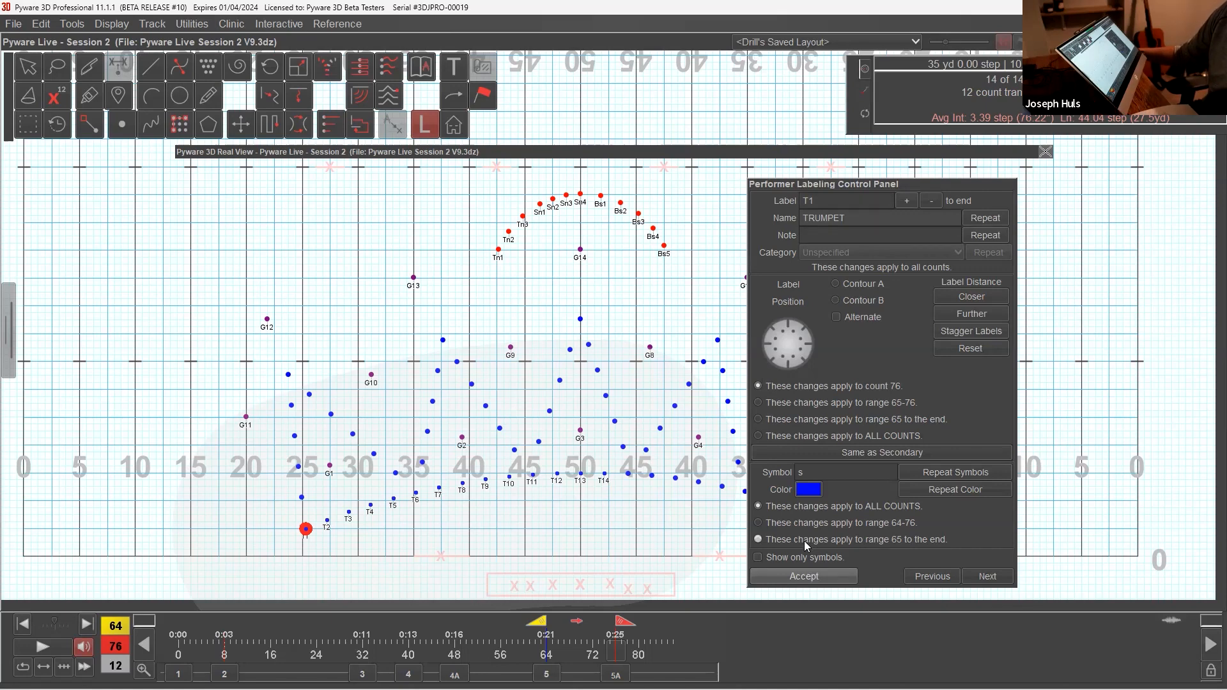
{"action": "left_click", "coordinate": [794, 577]}
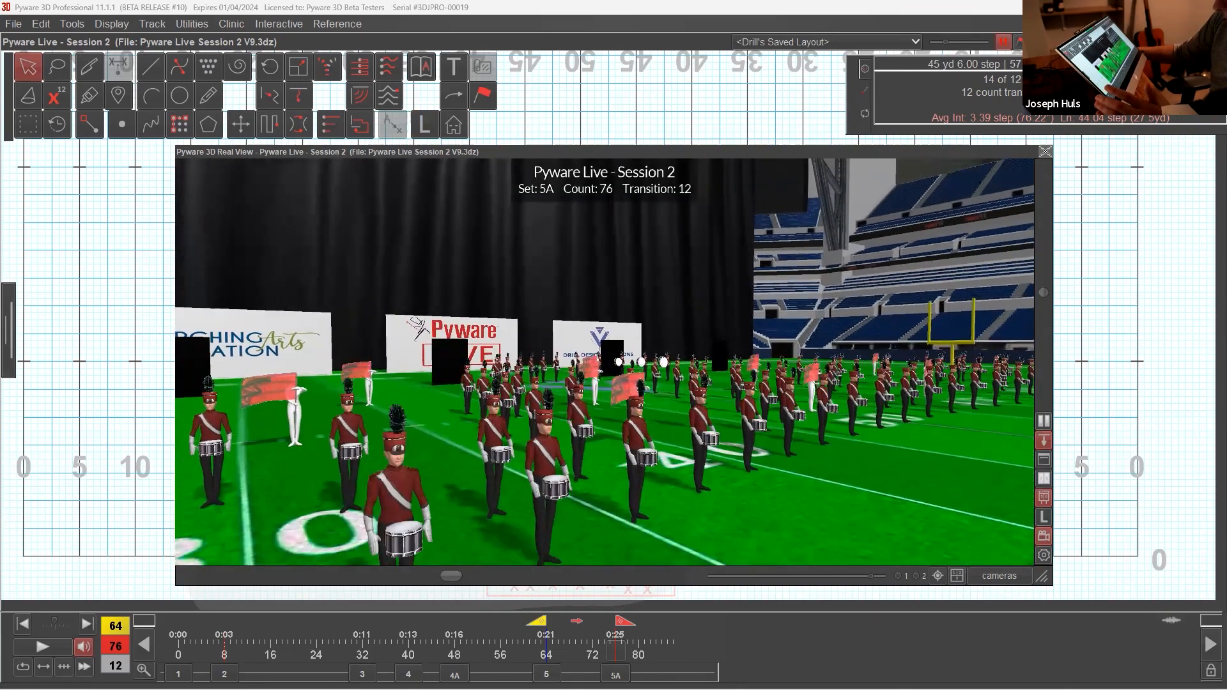
Step: Lasso the six front arc performers following T14, from about the 45 to the 35 yard line, and label them M1 to M6
{"action": "double_click", "coordinate": [497, 152]}
{"action": "left_click", "coordinate": [569, 472]}
{"action": "left_click", "coordinate": [58, 67]}
{"action": "mouse_move", "coordinate": [623, 475]}
{"action": "left_mouse_down"}
{"action": "mouse_move", "coordinate": [746, 501]}
{"action": "mouse_move", "coordinate": [744, 477]}
{"action": "mouse_move", "coordinate": [654, 468]}
{"action": "left_mouse_up"}
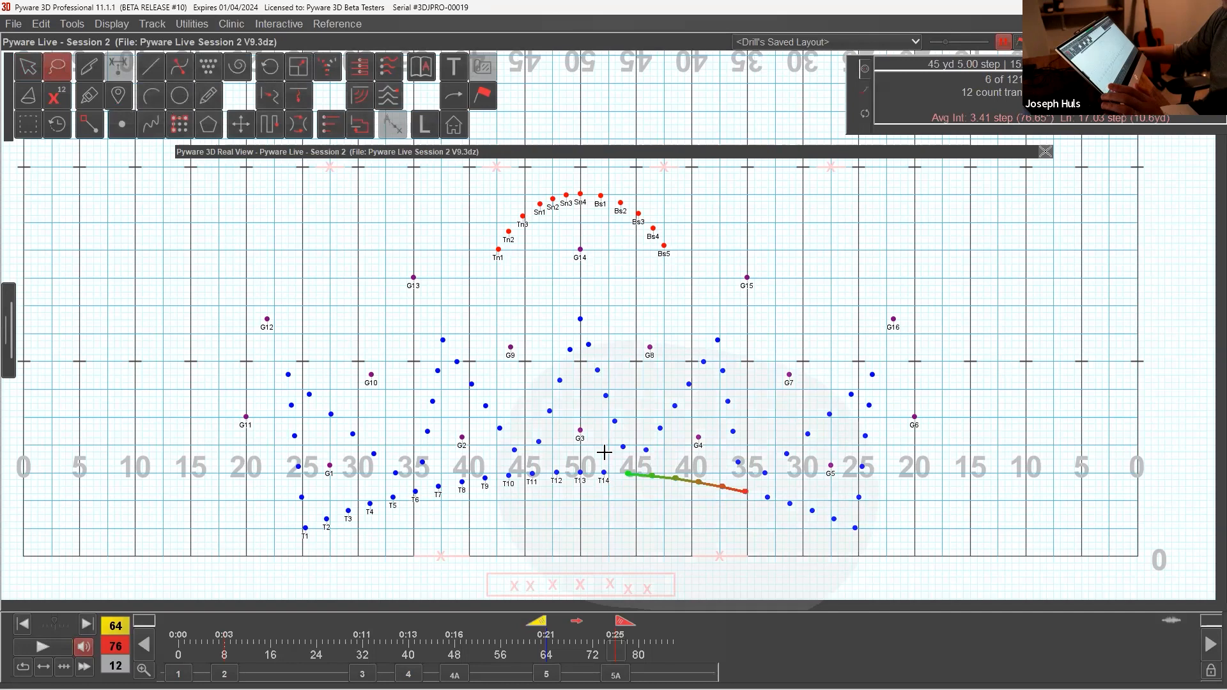
{"action": "left_click", "coordinate": [424, 125]}
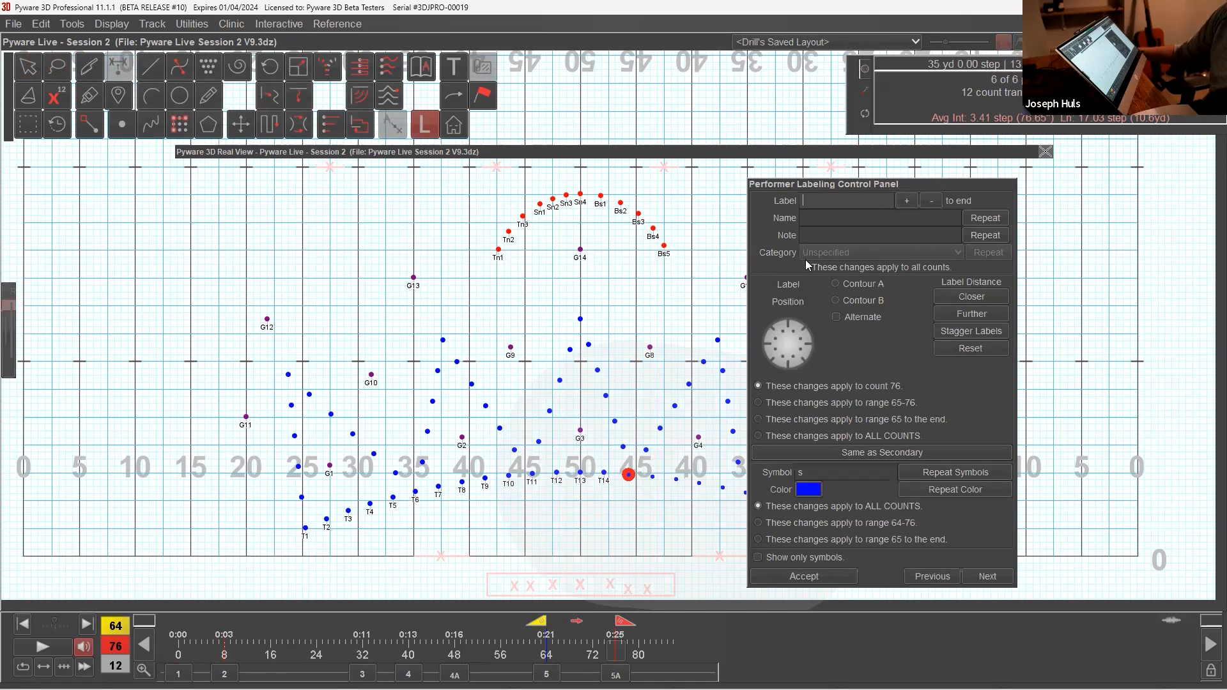
{"action": "type", "text": "M1"}
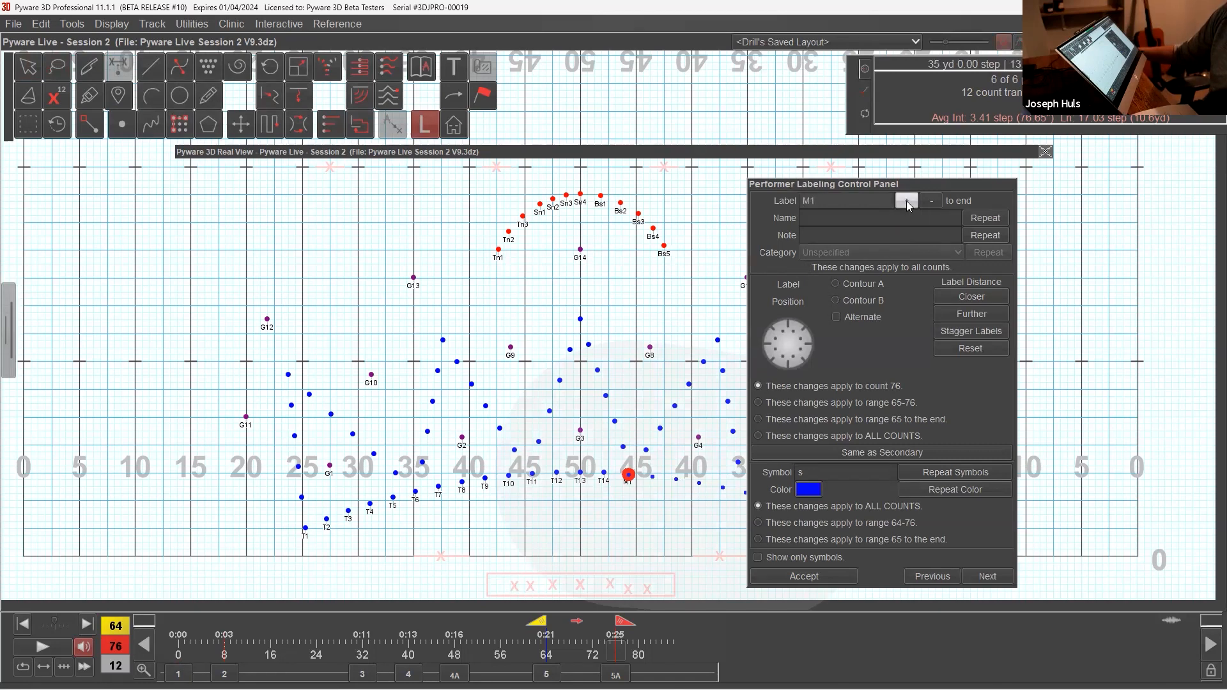
{"action": "left_click_drag", "start_coordinate": [851, 185], "coordinate": [929, 186]}
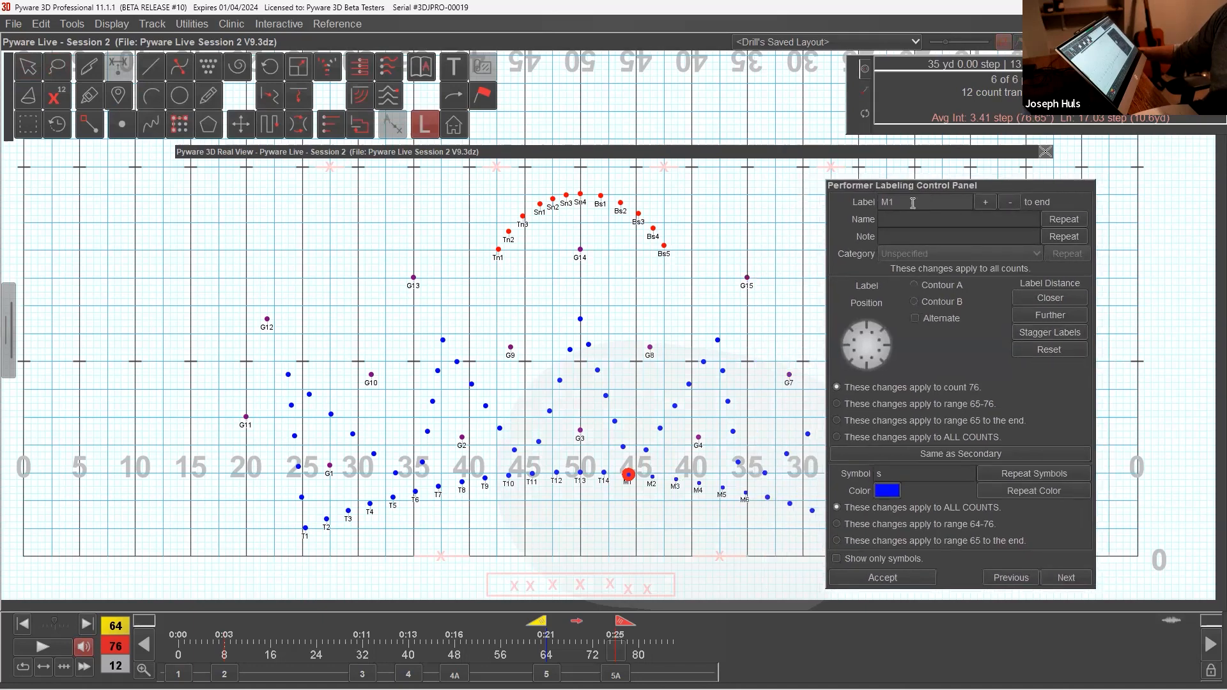
Step: Enter MELLOPHONE as the name of performer M1 and accept the labeling
{"action": "left_click", "coordinate": [895, 235]}
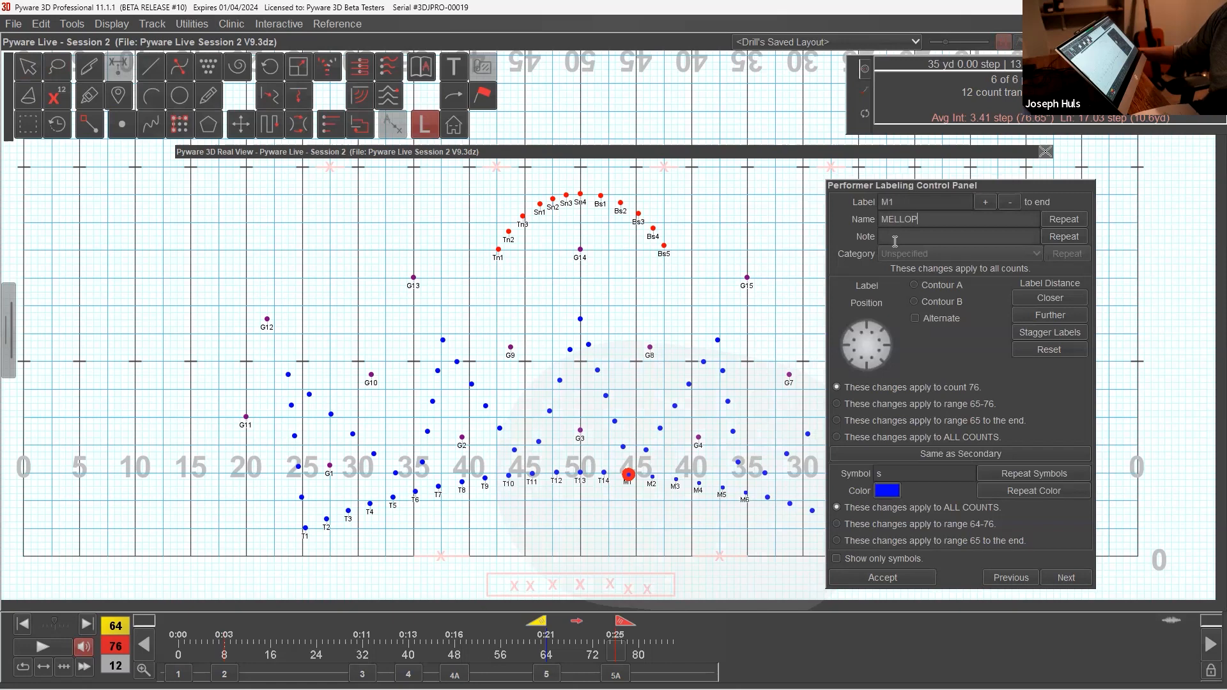
{"action": "type", "text": "E"}
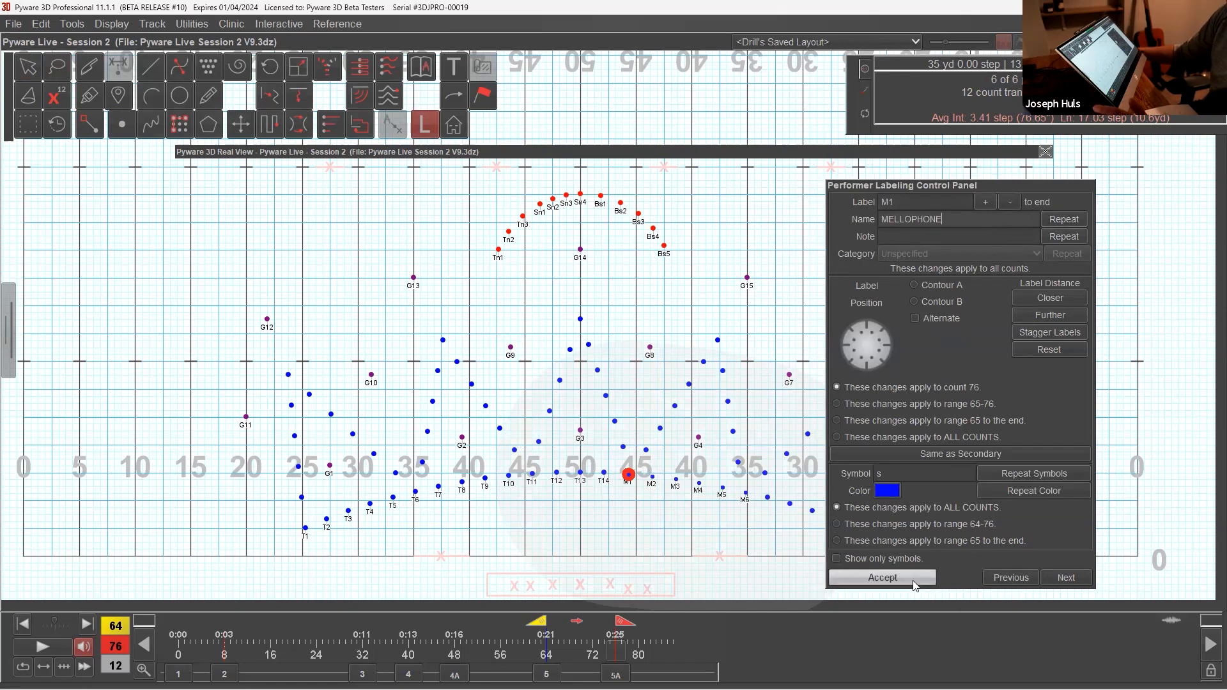
{"action": "left_click", "coordinate": [884, 577]}
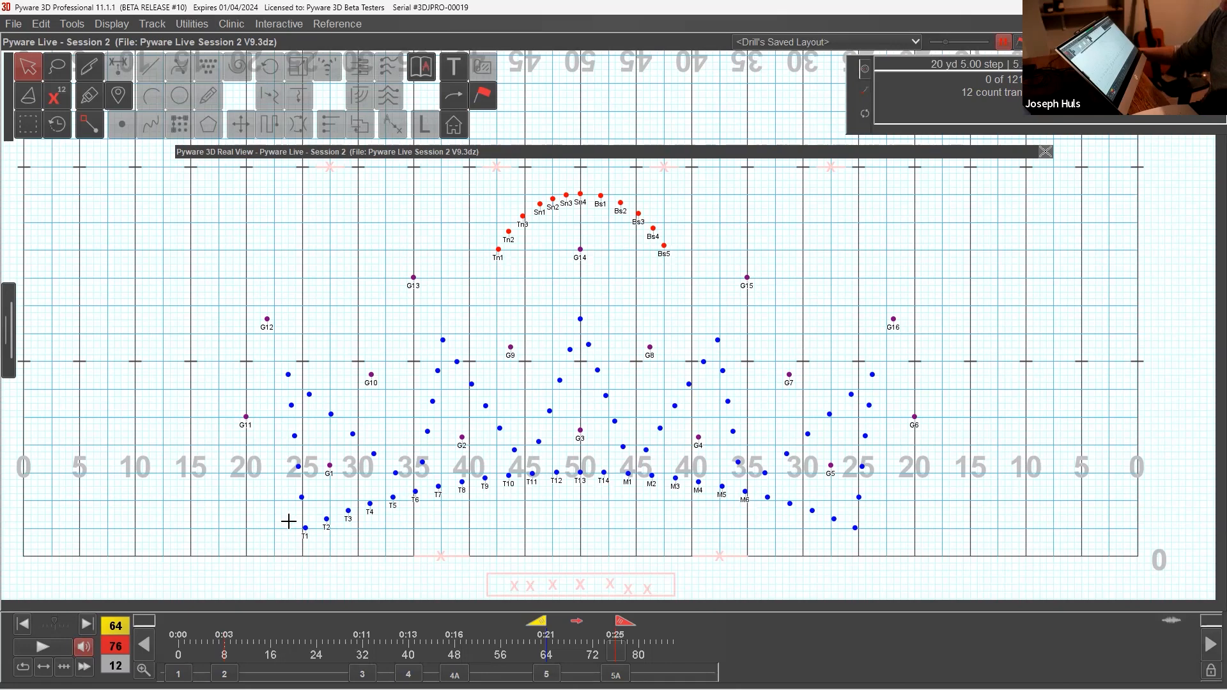
{"action": "left_click", "coordinate": [30, 125]}
{"action": "left_click_drag", "start_coordinate": [548, 311], "coordinate": [615, 407]}
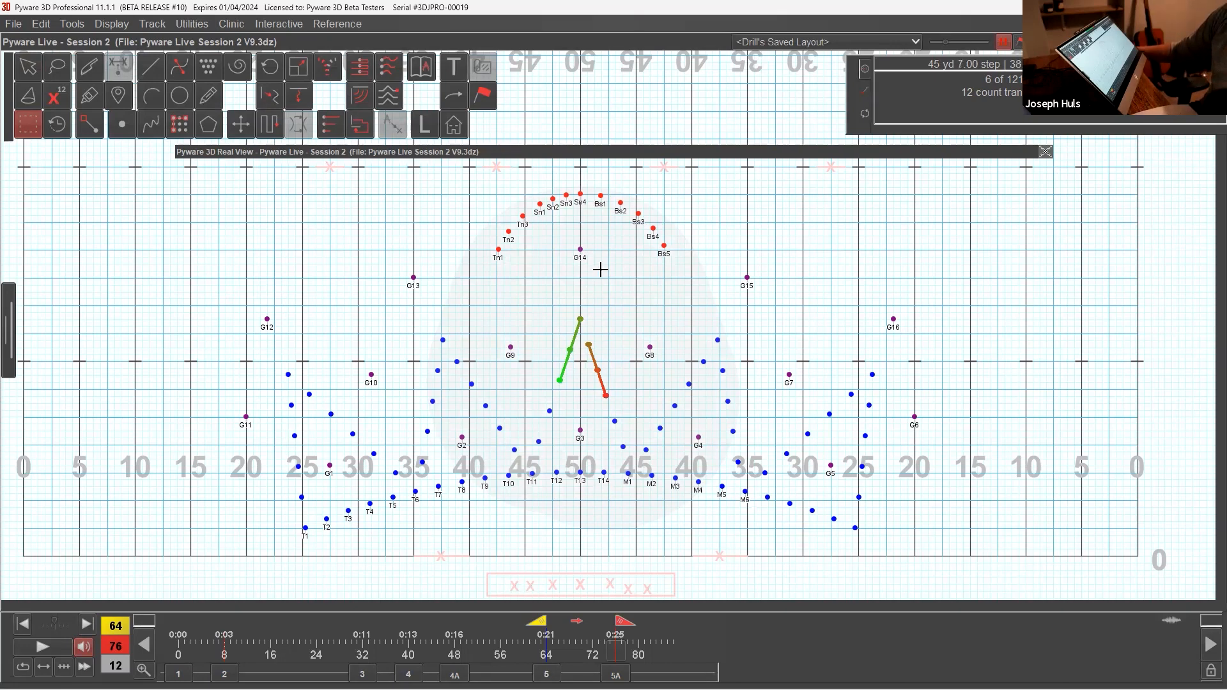
{"action": "left_click", "coordinate": [591, 253]}
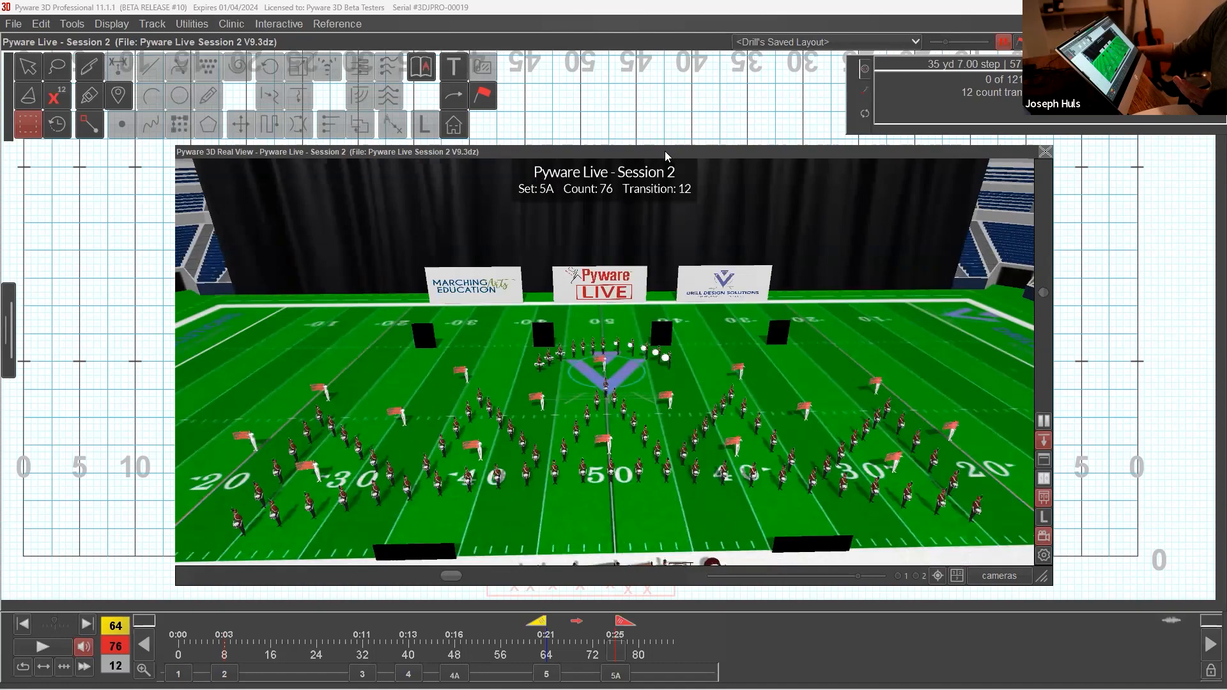
Step: Go to set 1, select performers T1 to T14, and bring up a closer 3D view of the blocks
{"action": "left_click_drag", "start_coordinate": [665, 151], "coordinate": [697, 92]}
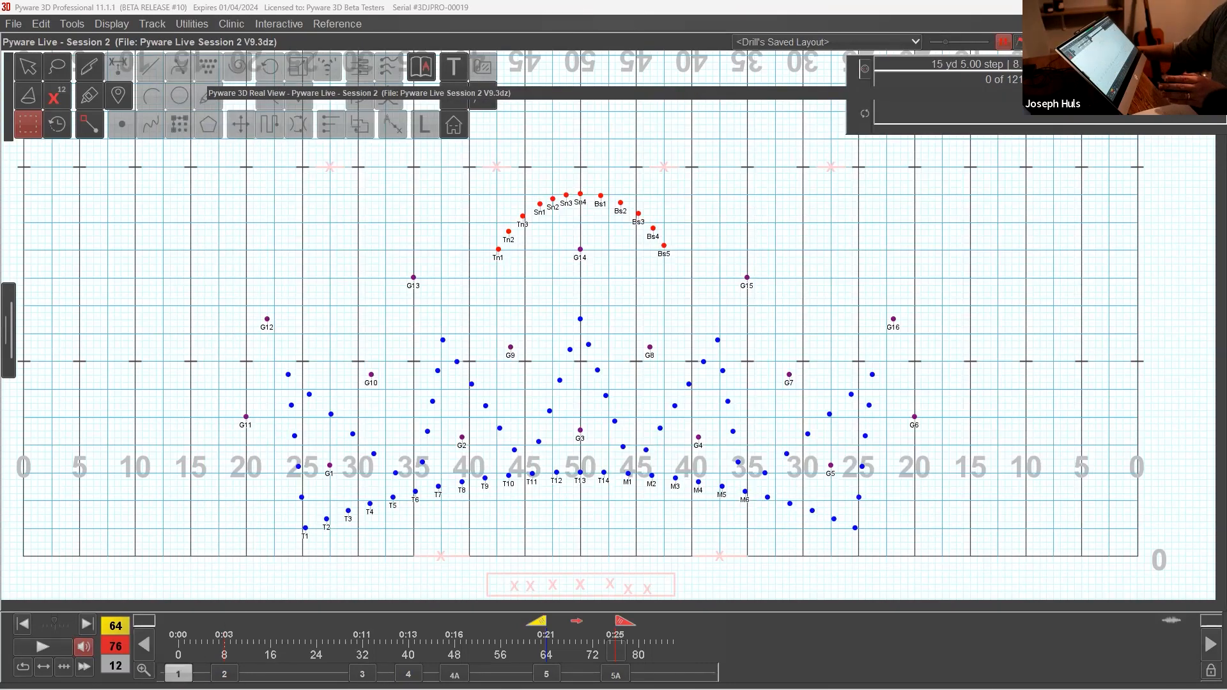
{"action": "left_click", "coordinate": [179, 674]}
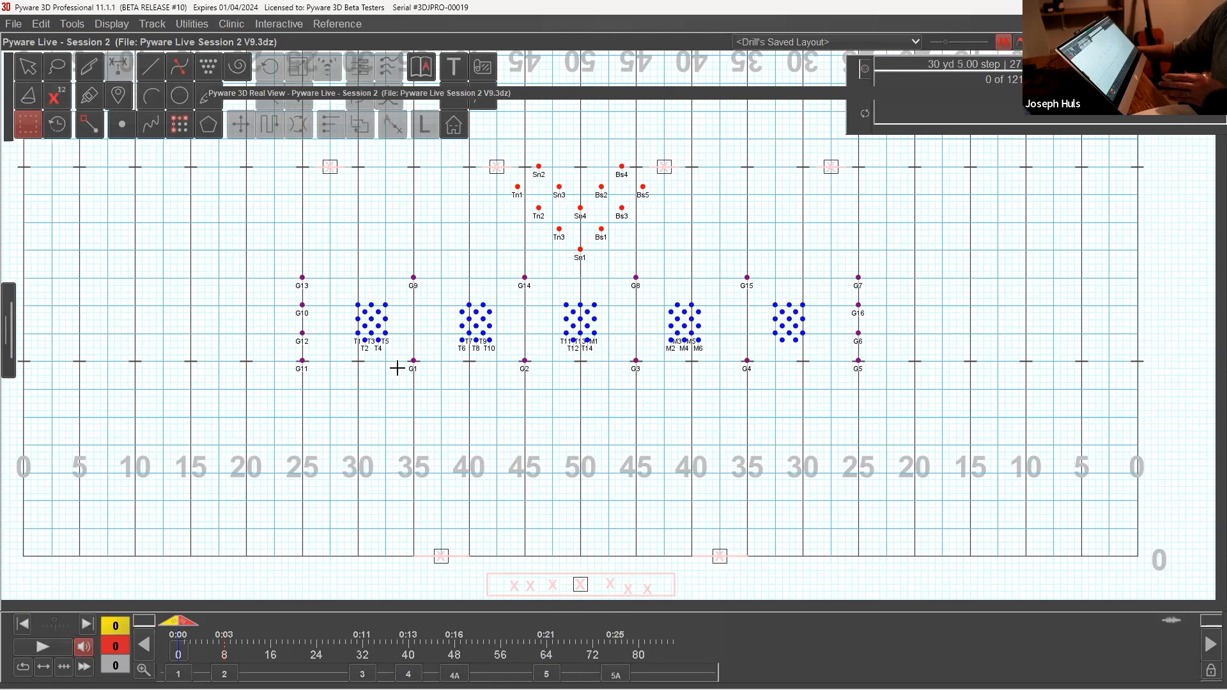
{"action": "left_click_drag", "start_coordinate": [347, 332], "coordinate": [595, 352]}
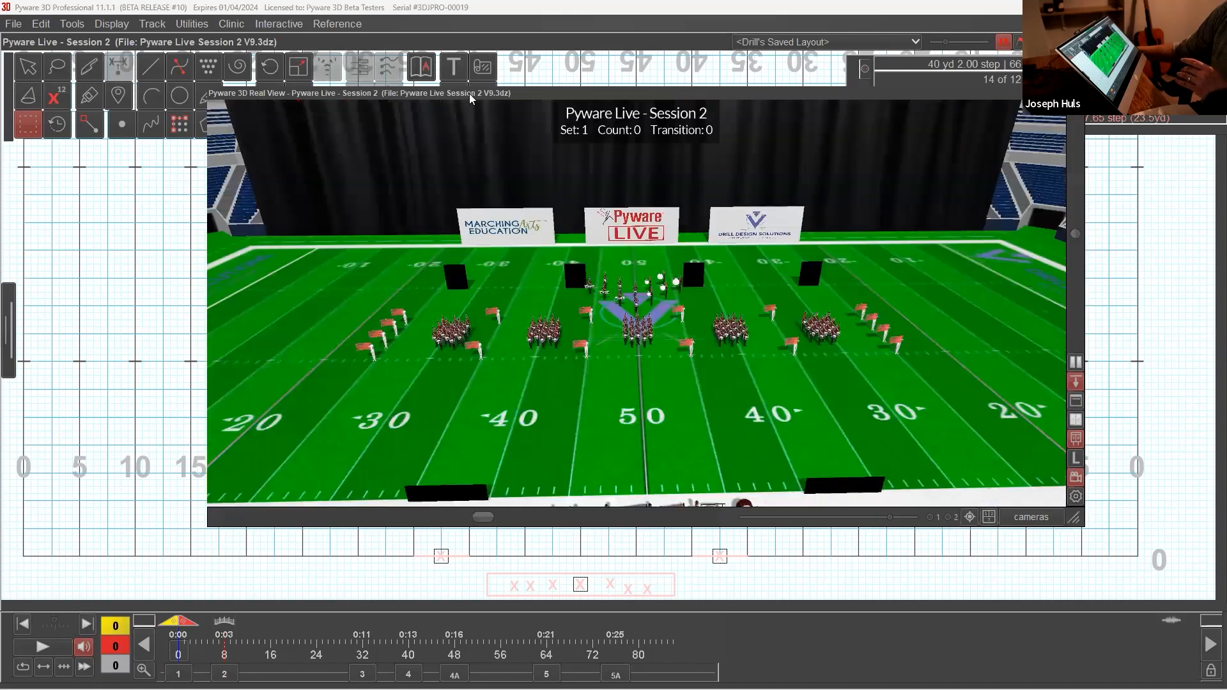
{"action": "left_click_drag", "start_coordinate": [470, 94], "coordinate": [486, 157]}
{"action": "scroll", "coordinate": [511, 411], "scroll_direction": "up", "scroll_amount": 4}
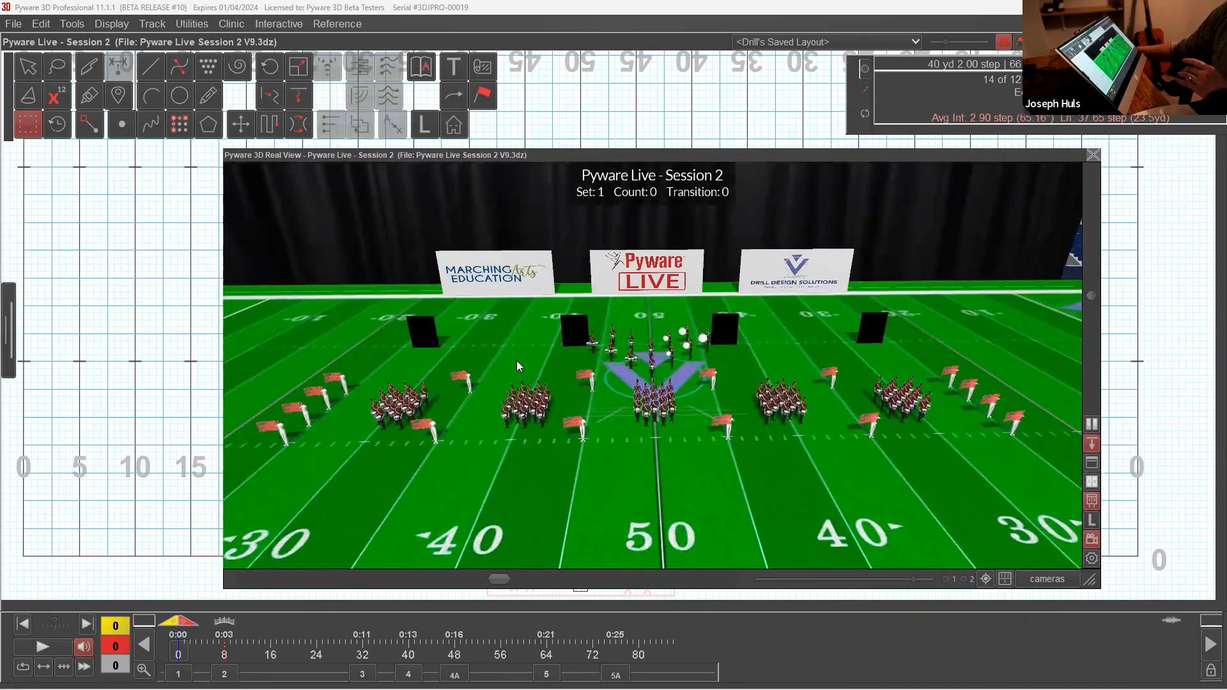
{"action": "scroll", "coordinate": [517, 361], "scroll_direction": "up", "scroll_amount": 2}
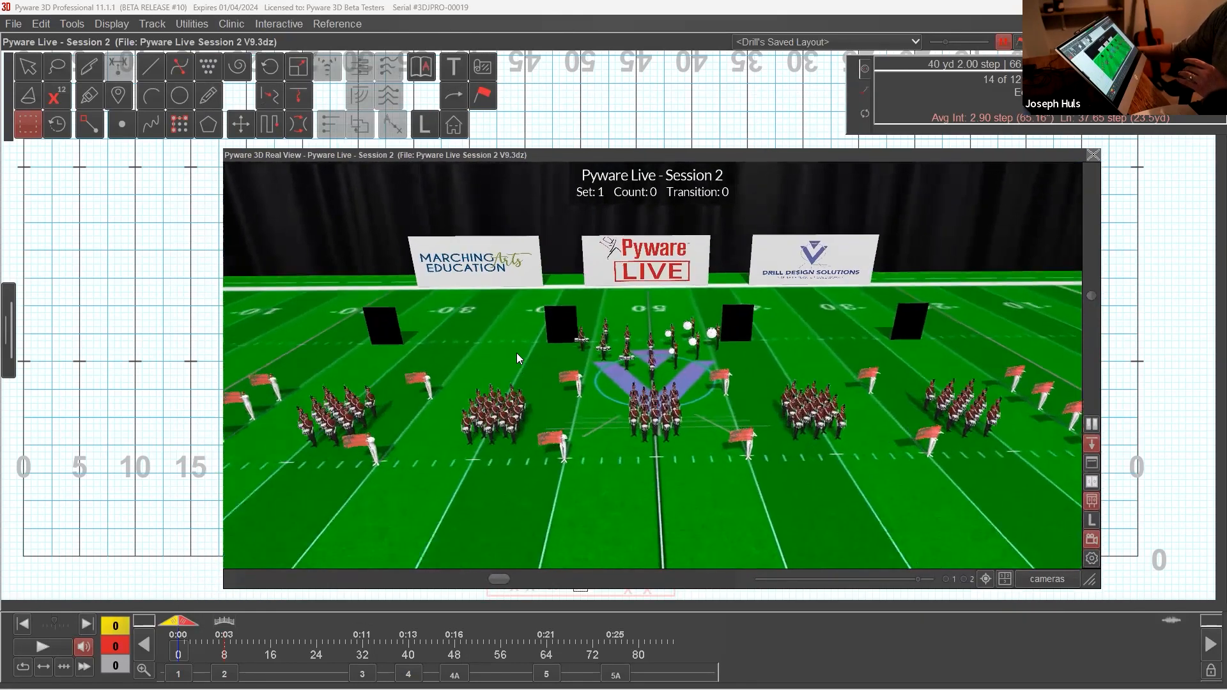
Step: Equip the selected performers with the Trumpet brass model in the Visuals Editor, apply the change, and close the editor
{"action": "left_click", "coordinate": [483, 96]}
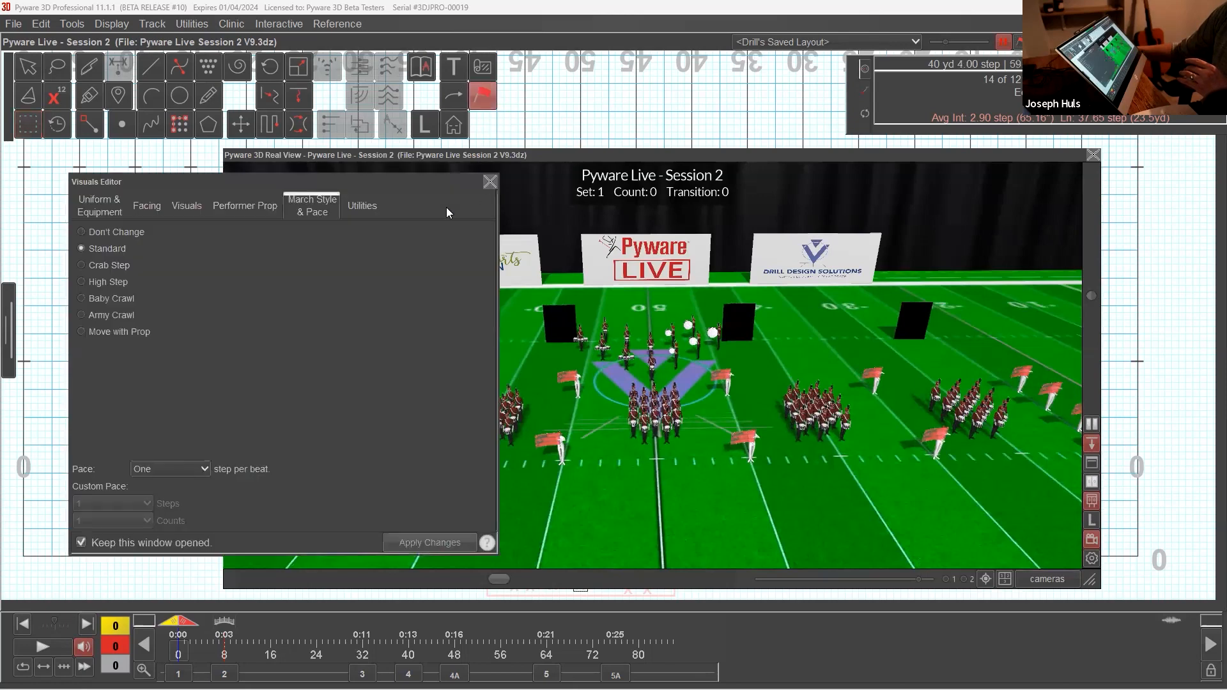
{"action": "left_click", "coordinate": [106, 205]}
{"action": "left_click", "coordinate": [115, 383]}
{"action": "left_click", "coordinate": [182, 382]}
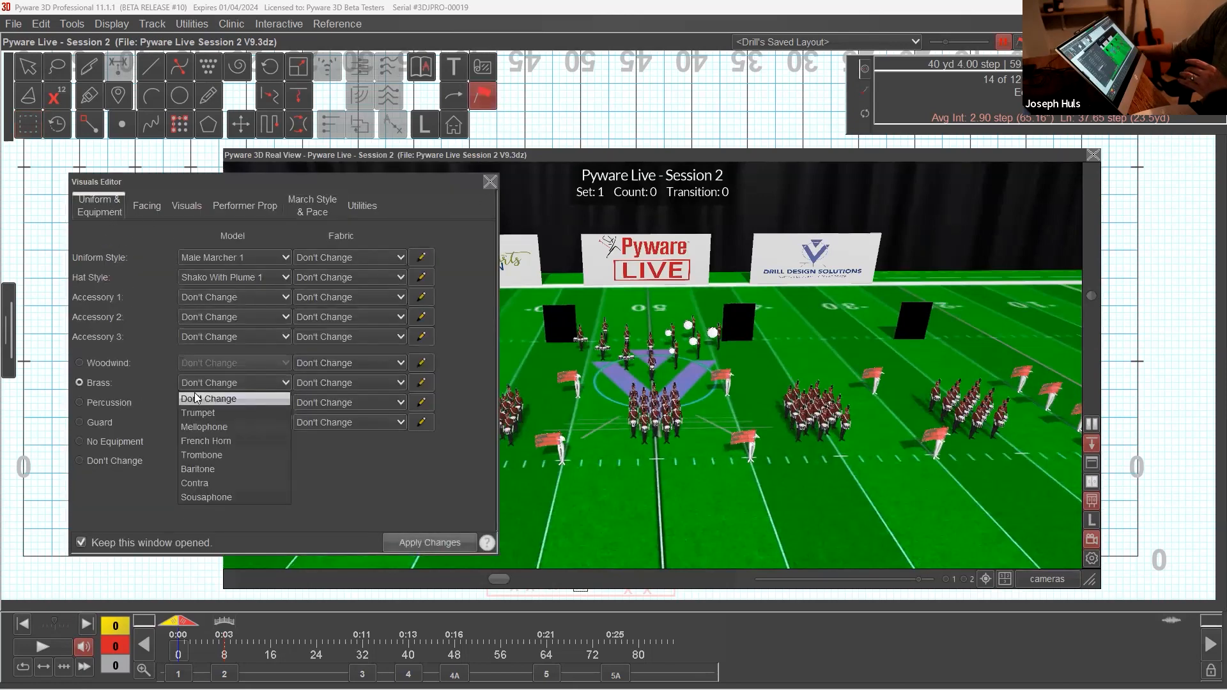
{"action": "left_click", "coordinate": [215, 413]}
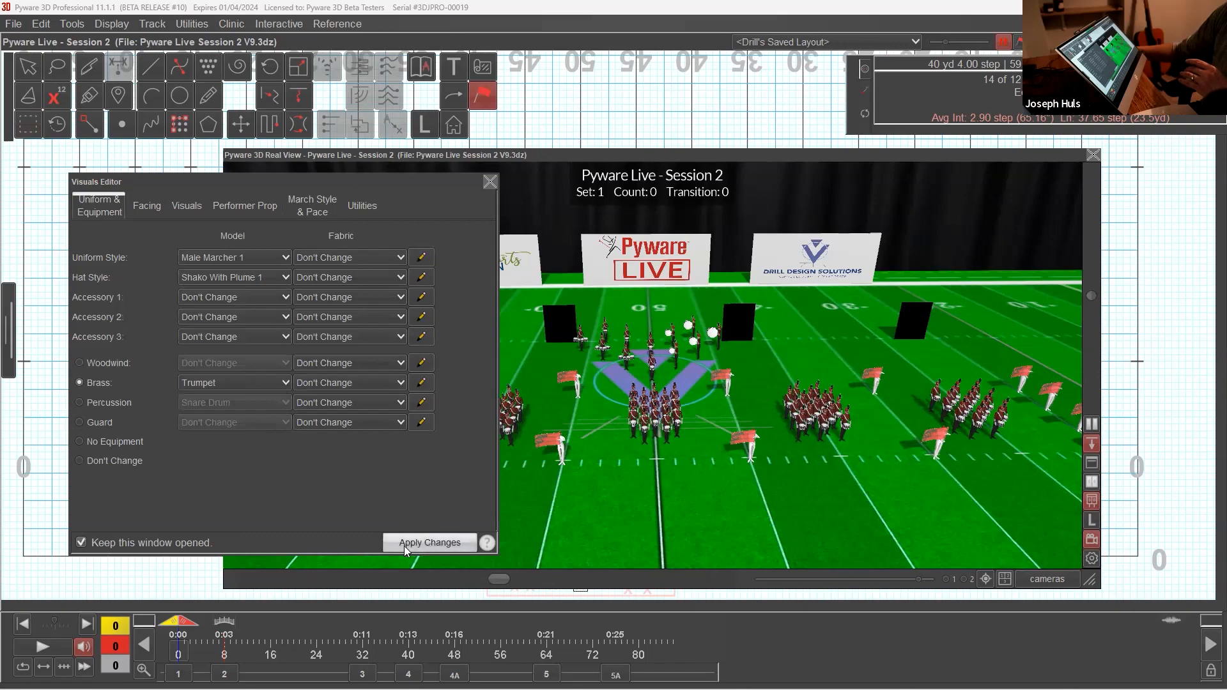
{"action": "left_click", "coordinate": [404, 544]}
{"action": "left_click", "coordinate": [490, 182]}
Step: Examine the trumpet performers' equipment in the 3D view while moving through the counts up to set 5A
{"action": "left_click_drag", "start_coordinate": [465, 418], "coordinate": [448, 461]}
{"action": "left_click_drag", "start_coordinate": [184, 630], "coordinate": [282, 630]}
{"action": "left_click_drag", "start_coordinate": [639, 409], "coordinate": [461, 422]}
{"action": "left_click_drag", "start_coordinate": [289, 623], "coordinate": [592, 633]}
{"action": "left_click", "coordinate": [616, 674]}
{"action": "left_click_drag", "start_coordinate": [646, 505], "coordinate": [809, 356]}
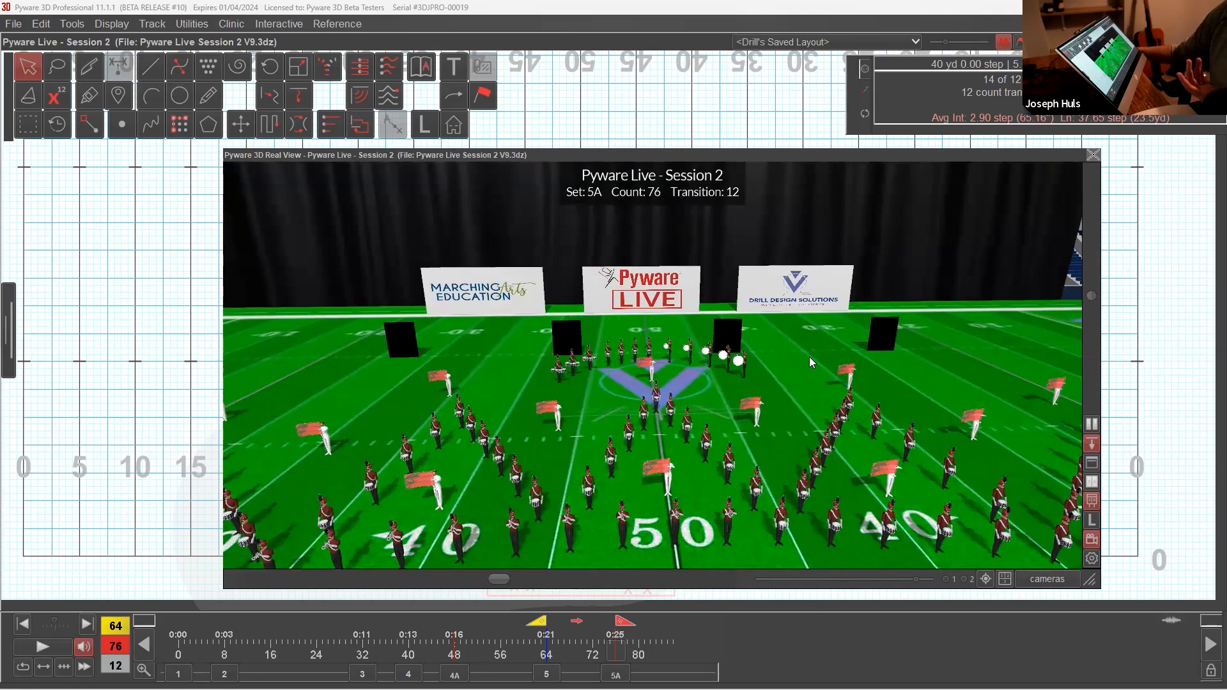
Step: Collapse the 3D view and save the drill
{"action": "double_click", "coordinate": [727, 156]}
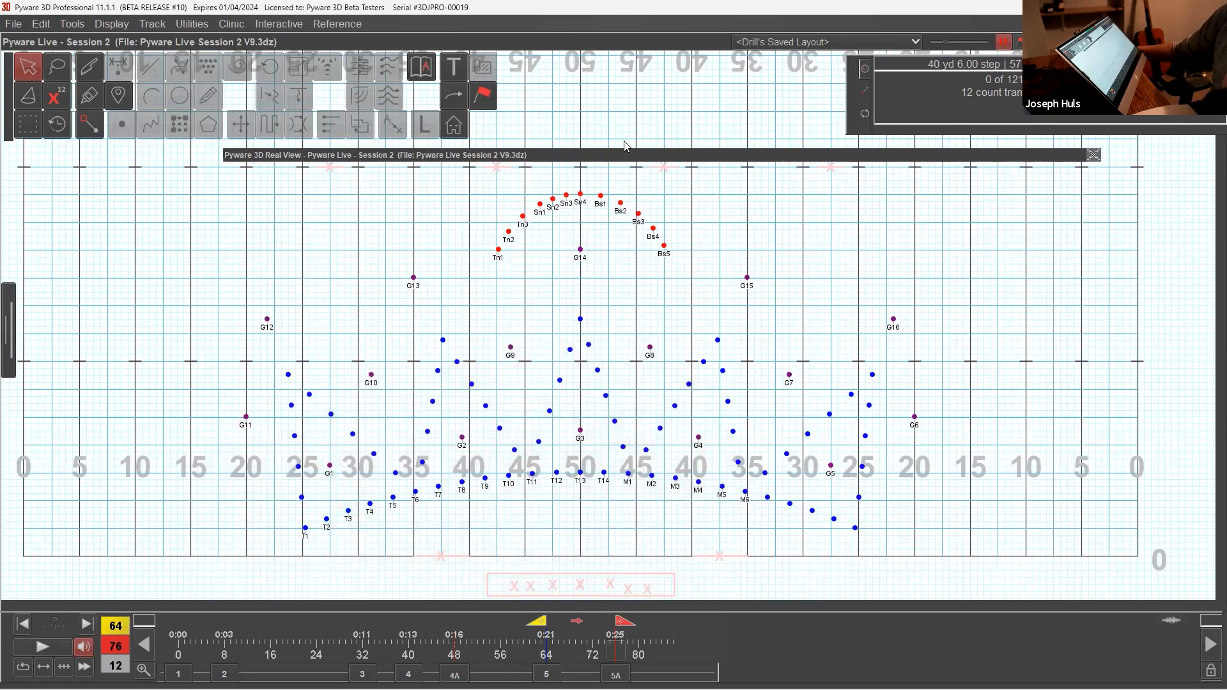
{"action": "left_click", "coordinate": [14, 23]}
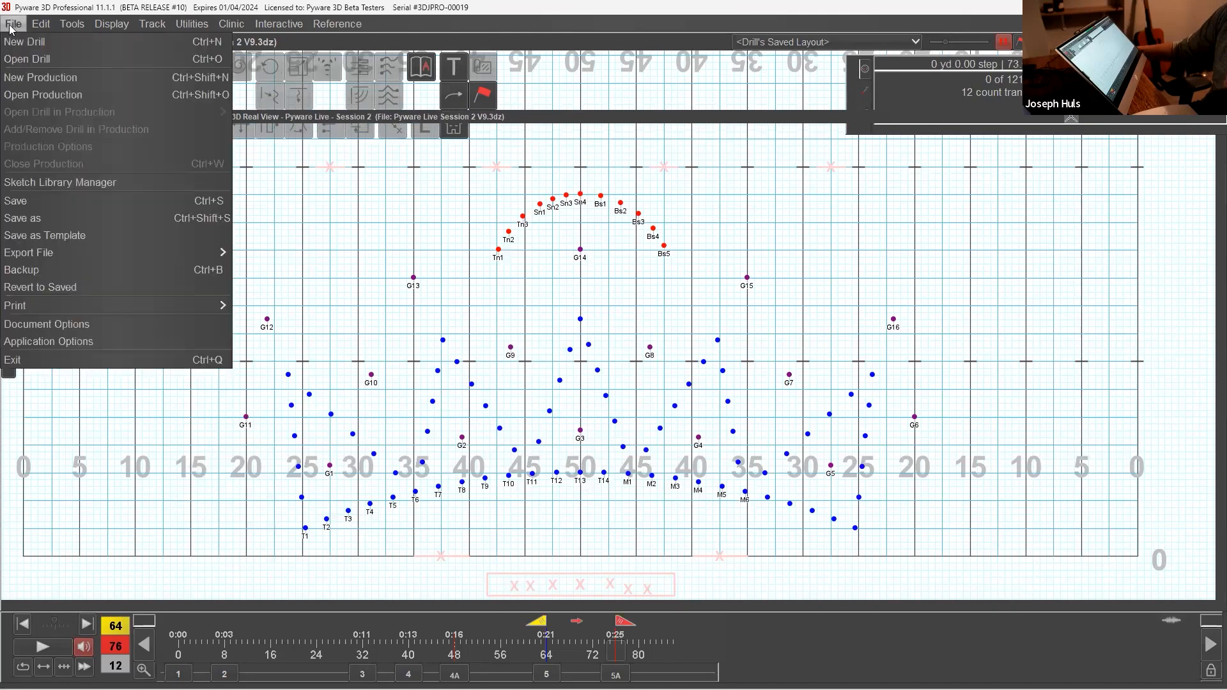
{"action": "left_click", "coordinate": [14, 201]}
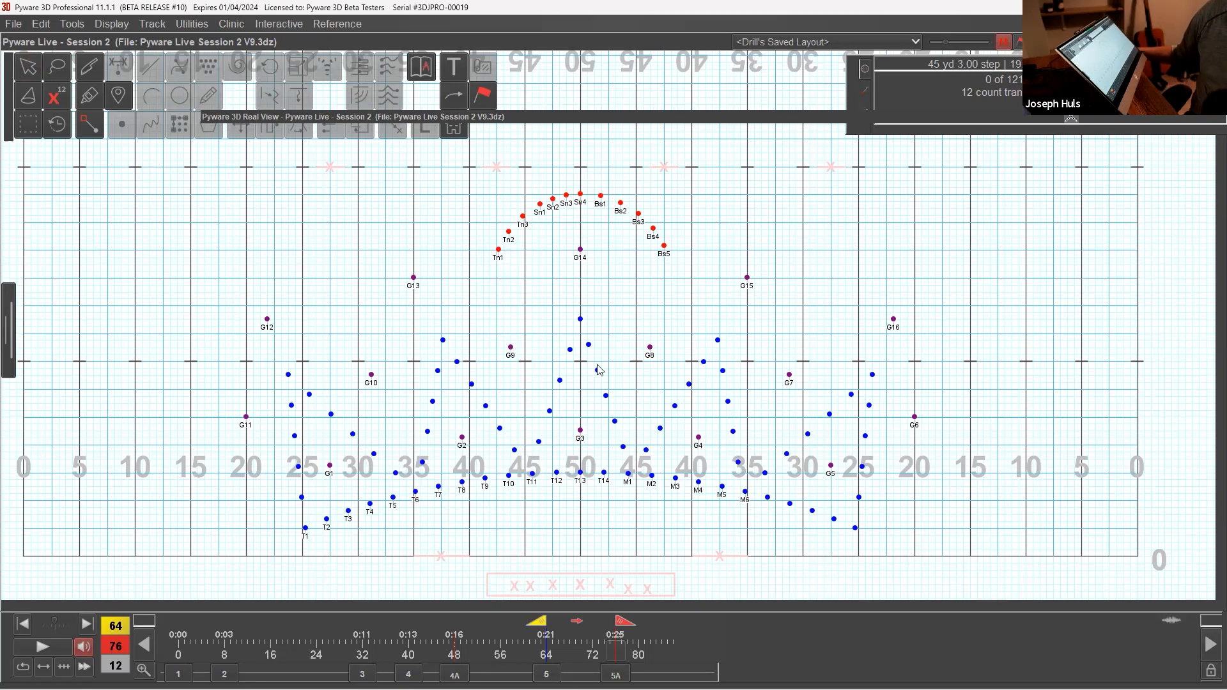
Step: Open the 3D Production Sheet as a floating window over the field and enlarge it
{"action": "left_click", "coordinate": [10, 329]}
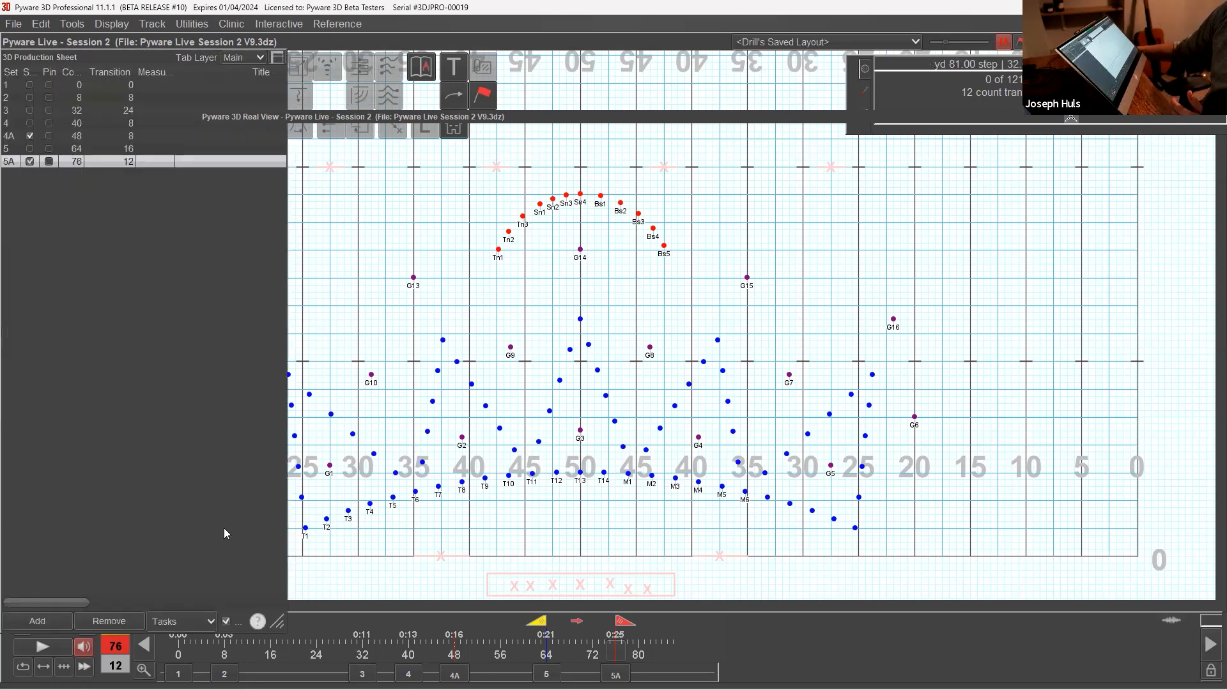
{"action": "left_click", "coordinate": [277, 58]}
{"action": "left_click_drag", "start_coordinate": [225, 11], "coordinate": [426, 129]}
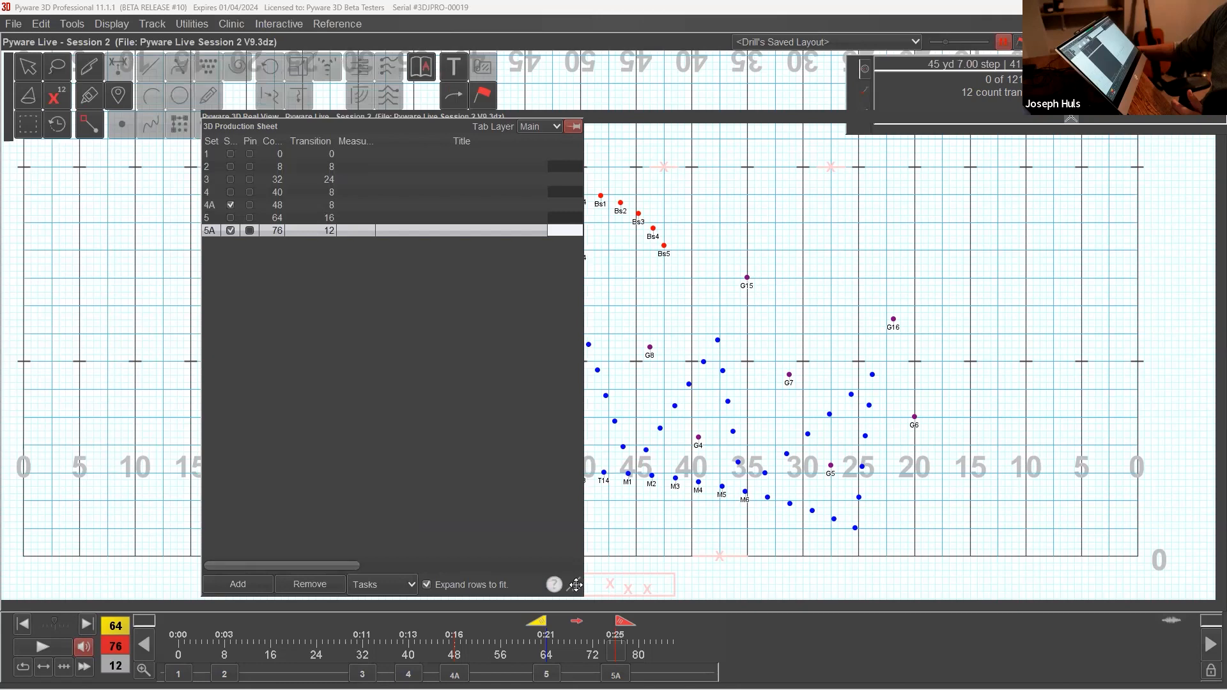
{"action": "left_click_drag", "start_coordinate": [576, 585], "coordinate": [756, 585]}
Step: Widen the Measures column and fill in set 2 with measures 1 - 2 and the title ALL - MOVE 8
{"action": "left_click_drag", "start_coordinate": [373, 139], "coordinate": [548, 168]}
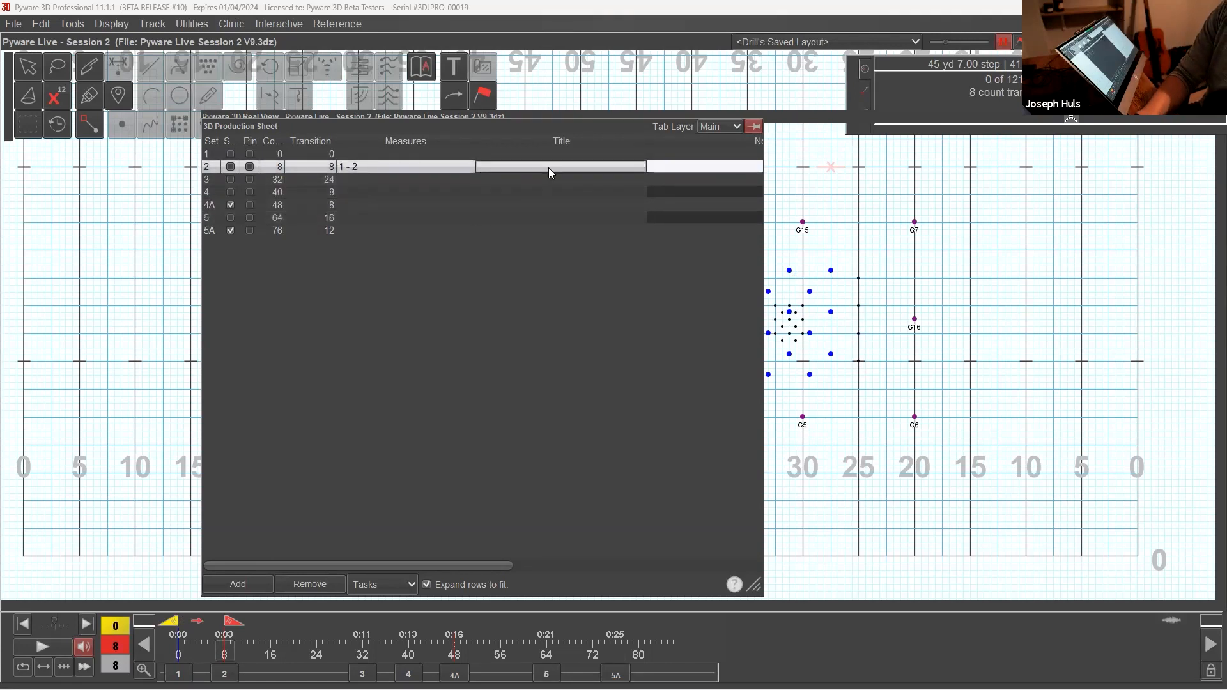
{"action": "type", "text": "all"}
{"action": "key", "text": "BackSpace"}
{"action": "key", "text": "BackSpace"}
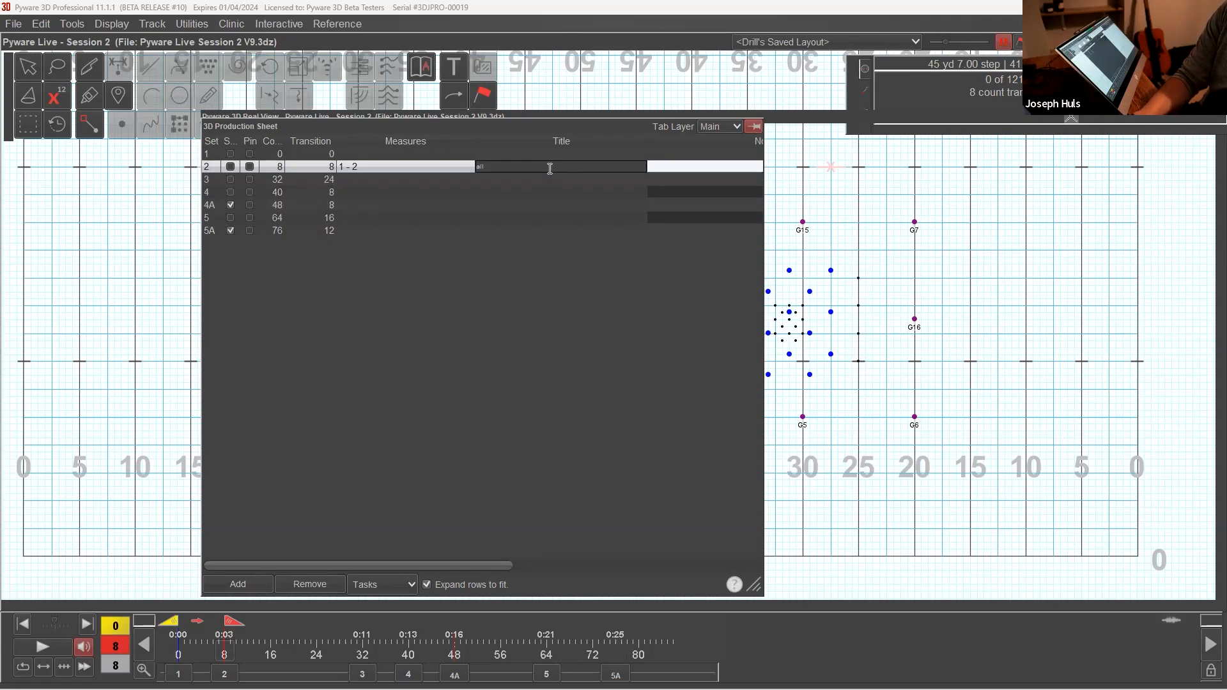
{"action": "type", "text": "A"}
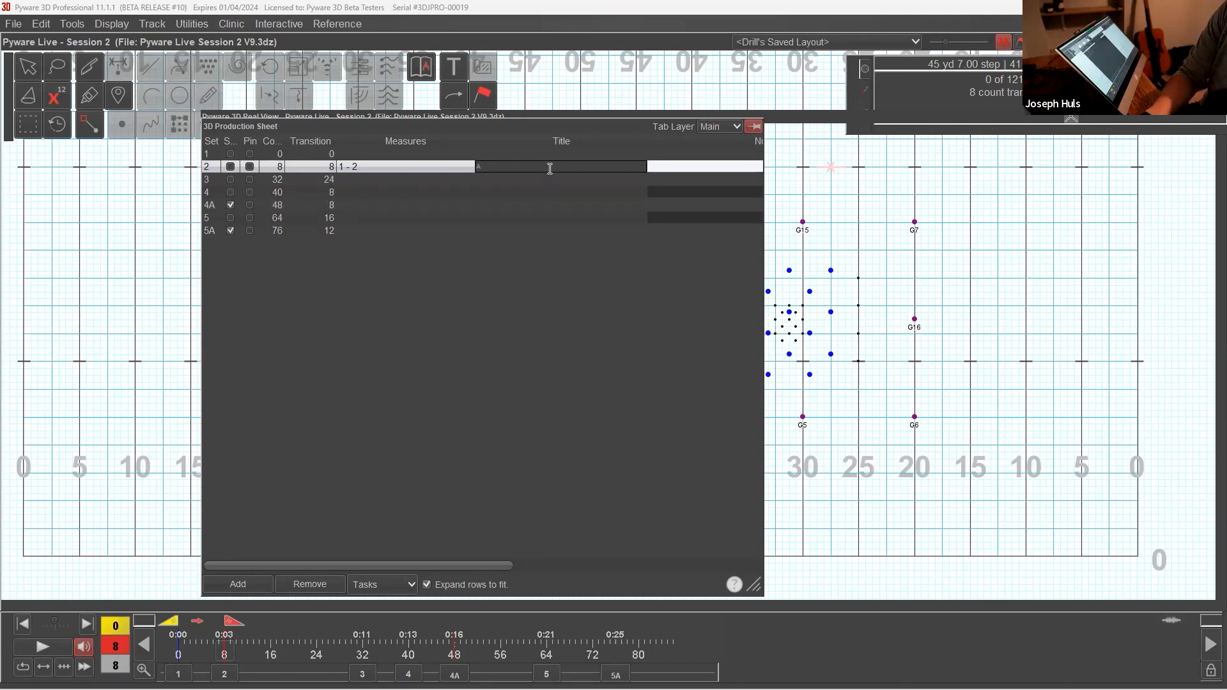
{"action": "type", "text": "LL - MOVE 8"}
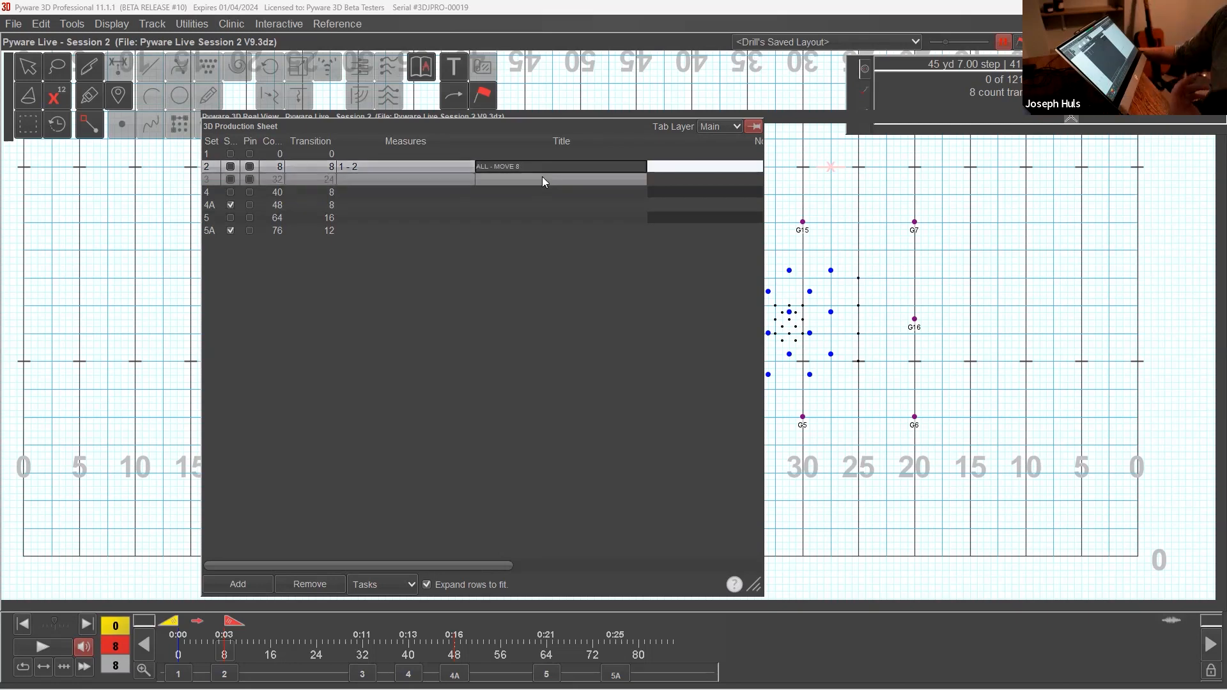
{"action": "left_click", "coordinate": [543, 178]}
Step: Enter 3 - 8 as the measures of set 3
{"action": "left_click", "coordinate": [462, 190], "text": "shift"}
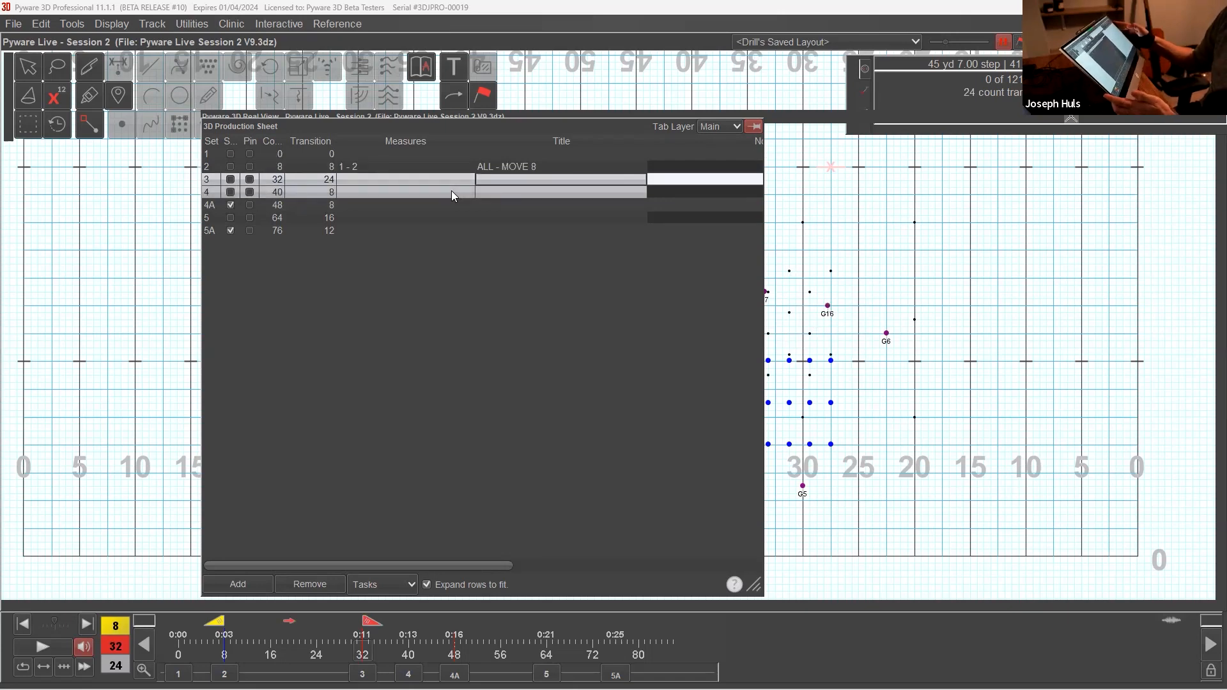
{"action": "left_click", "coordinate": [436, 182]}
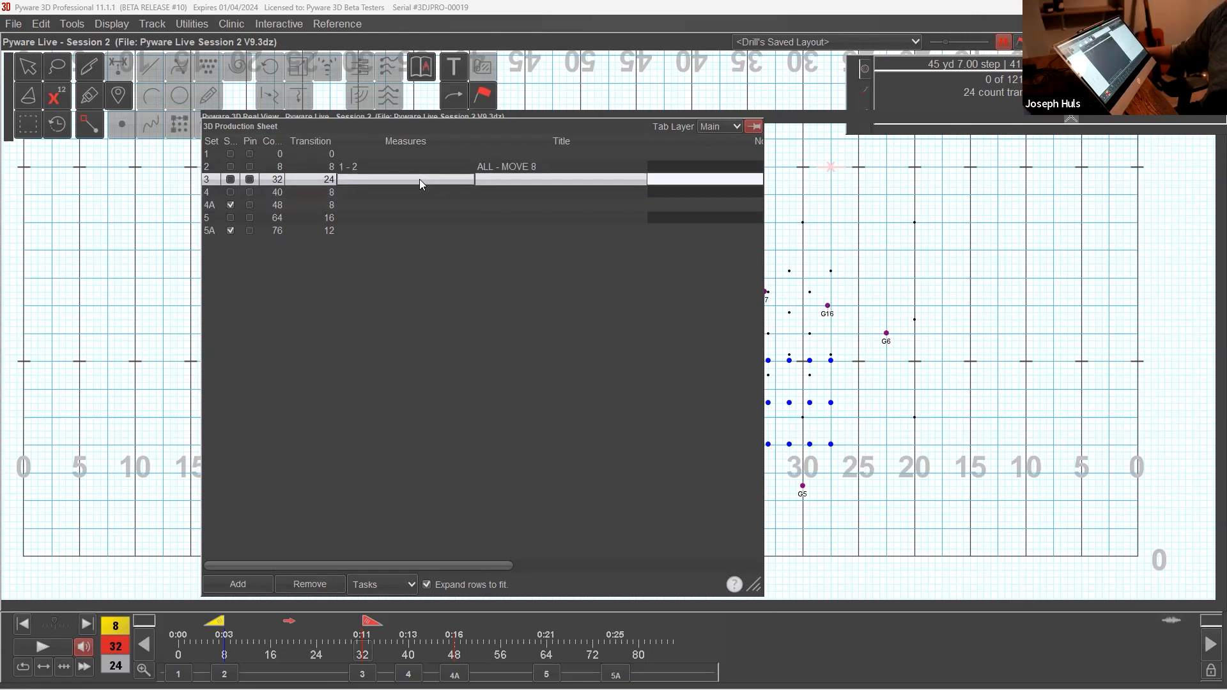
{"action": "left_click", "coordinate": [419, 181]}
{"action": "type", "text": "3"}
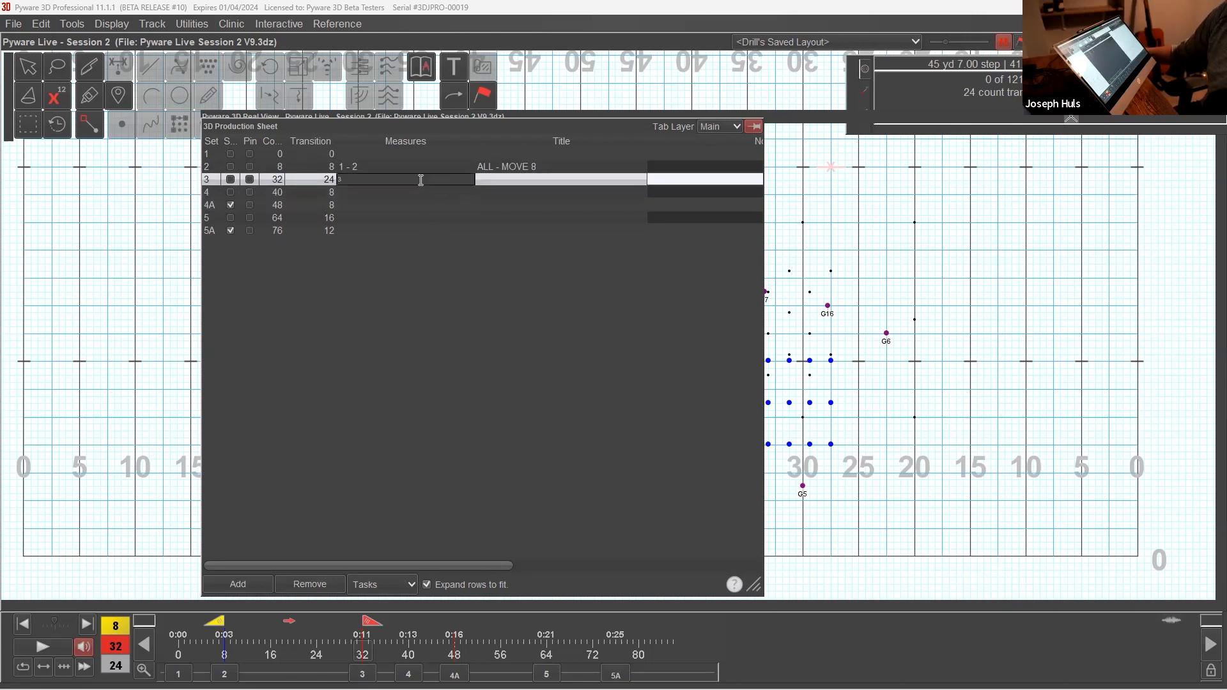
{"action": "type", "text": " - 8"}
{"action": "left_click", "coordinate": [427, 190]}
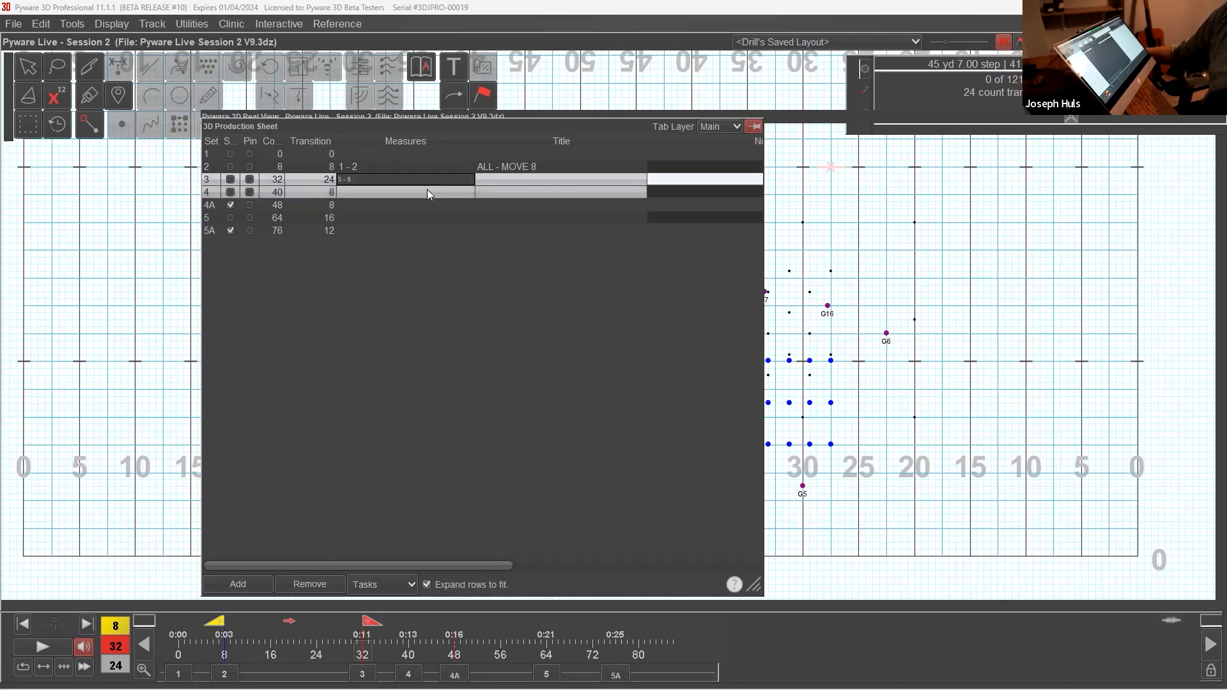
{"action": "left_click", "coordinate": [431, 178]}
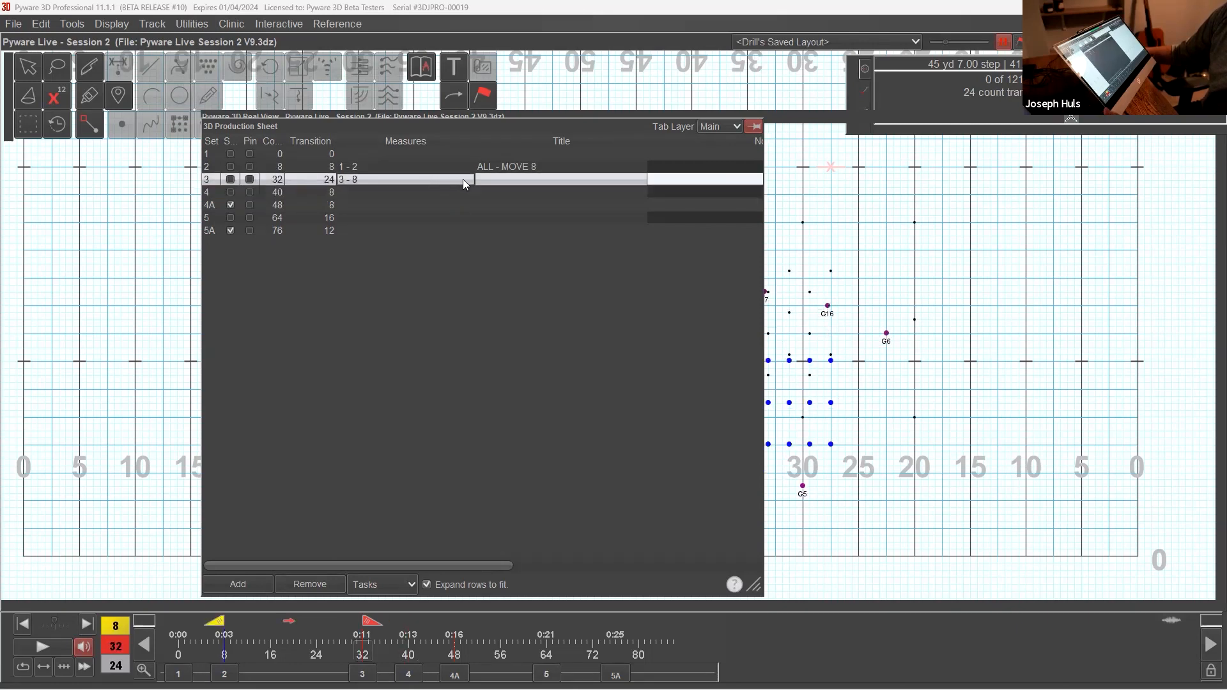
Step: Enter ALL - MOVE 24 IN 1/2 TIME (12 STEPS) as the title of set 3 and widen the Title column slightly
{"action": "left_click", "coordinate": [503, 168], "text": "shift"}
{"action": "type", "text": "ALL - MOVE 24 IN 1/2 TIME ("}
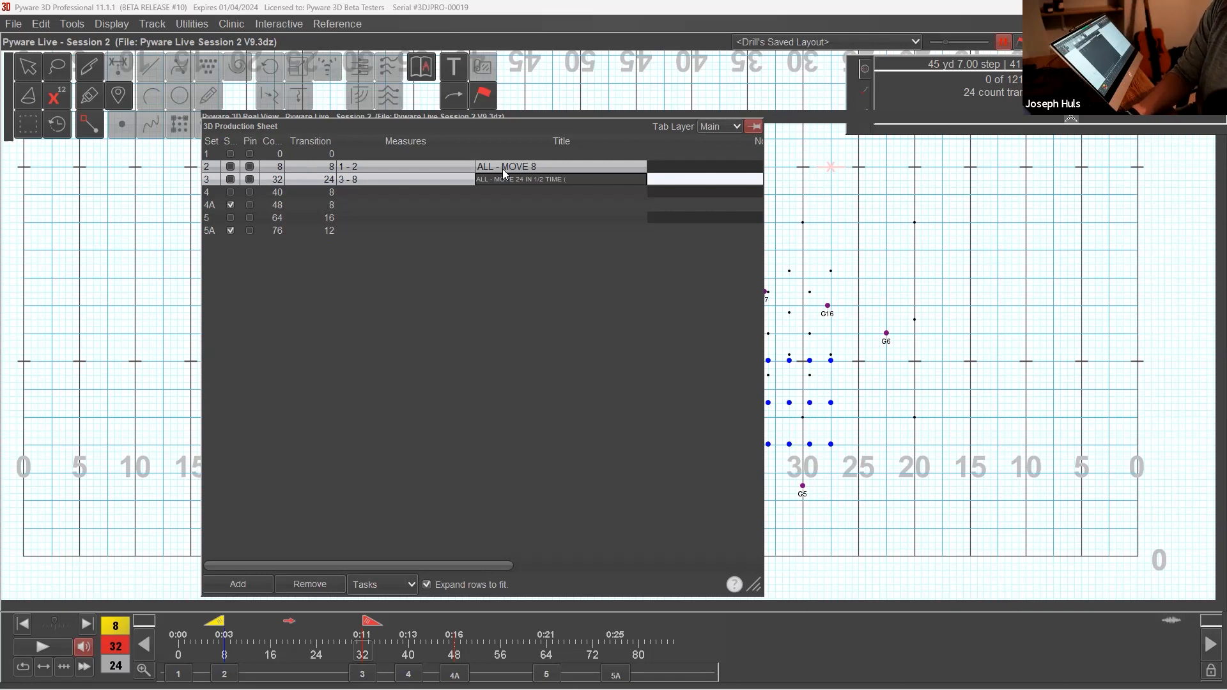
{"action": "type", "text": "TEPS"}
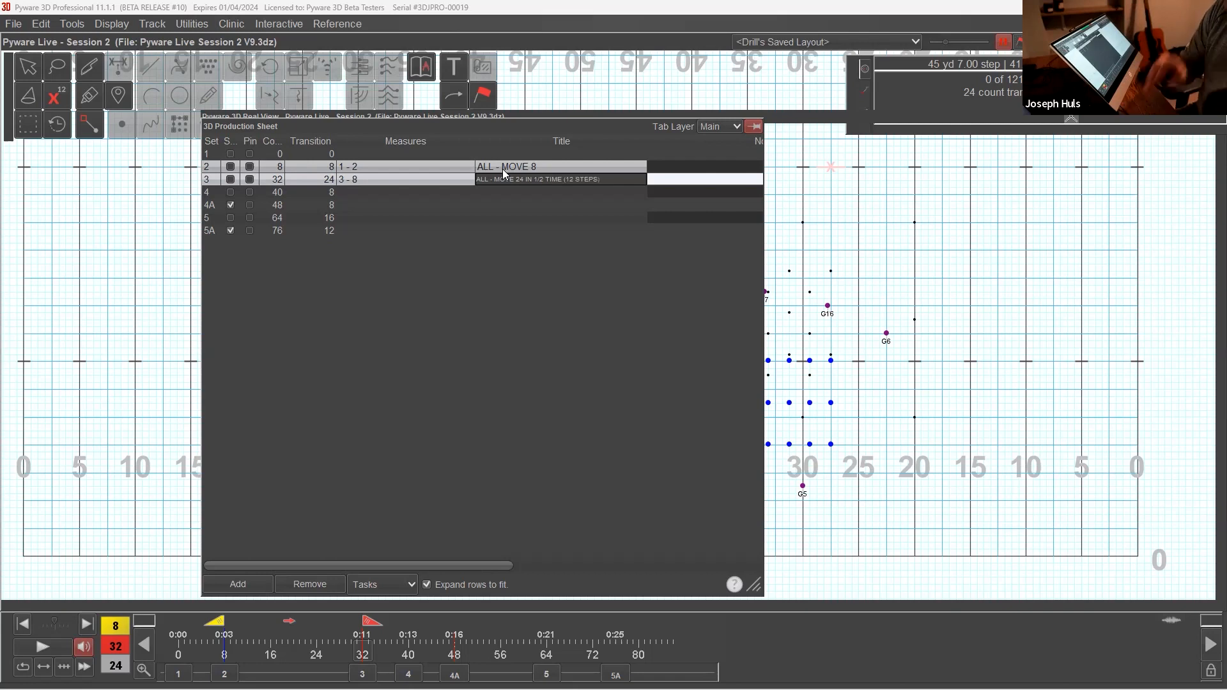
{"action": "left_click", "coordinate": [584, 204]}
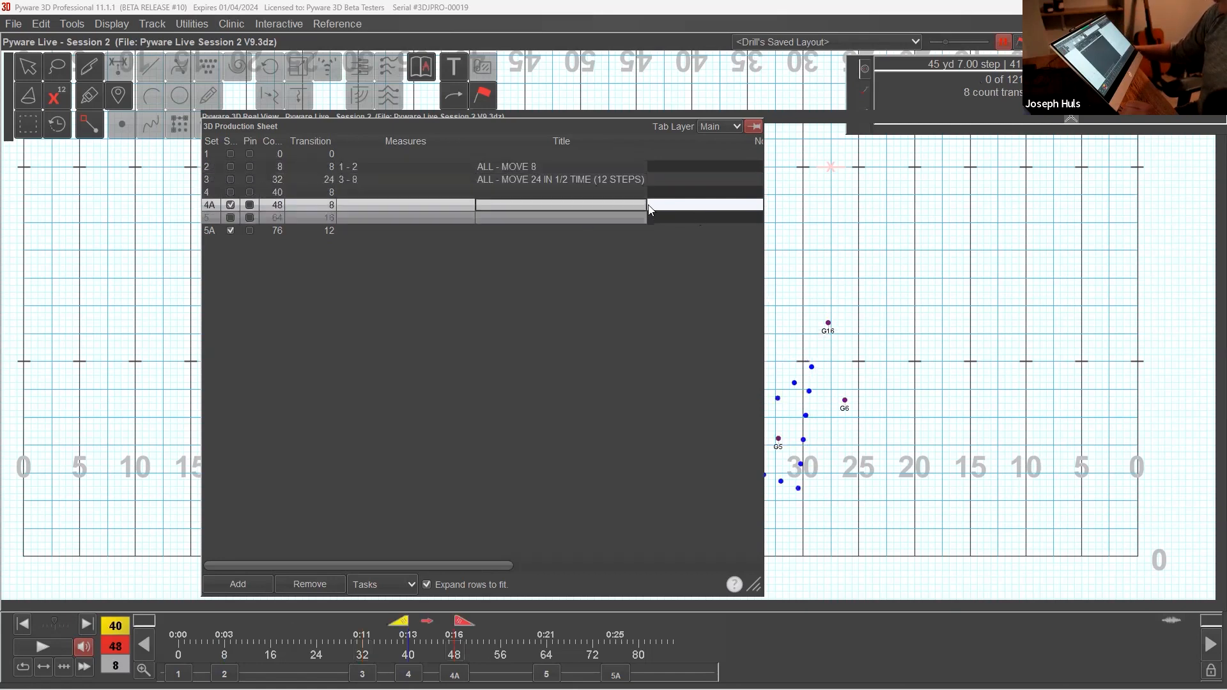
{"action": "left_click_drag", "start_coordinate": [647, 141], "coordinate": [666, 141]}
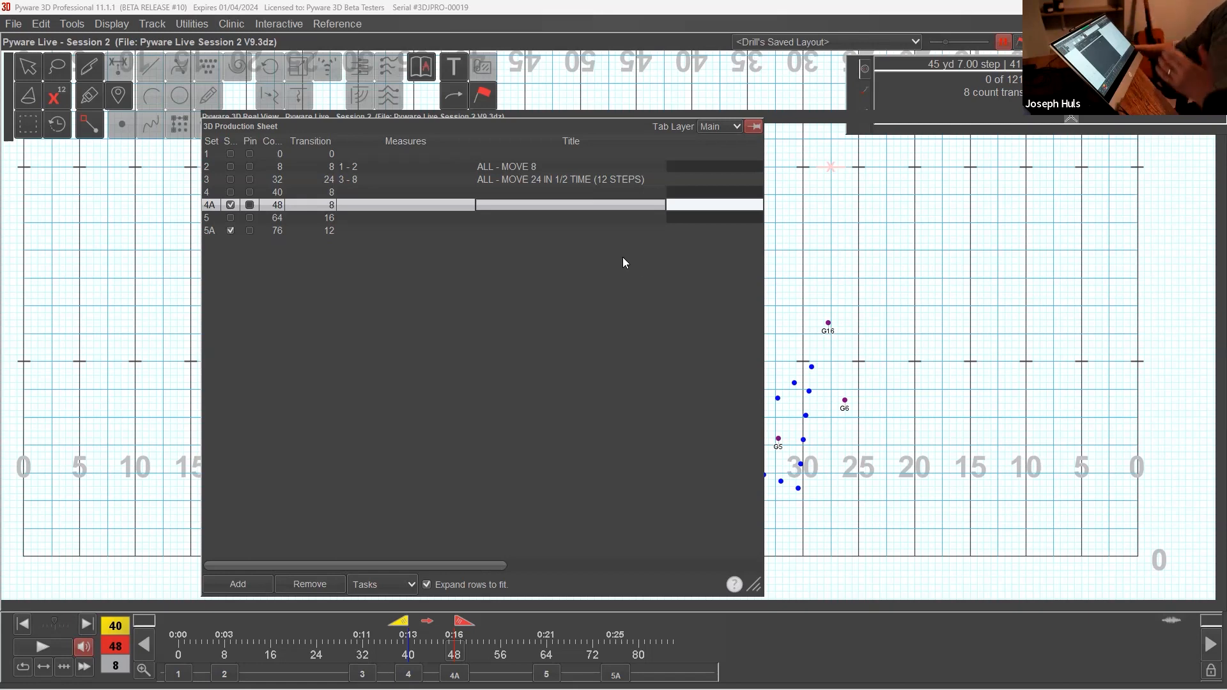
Step: Return to set 5A and put away the production sheet, leaving the collapsed 3D view above the percussion arc
{"action": "left_click", "coordinate": [519, 218]}
{"action": "left_click", "coordinate": [512, 230]}
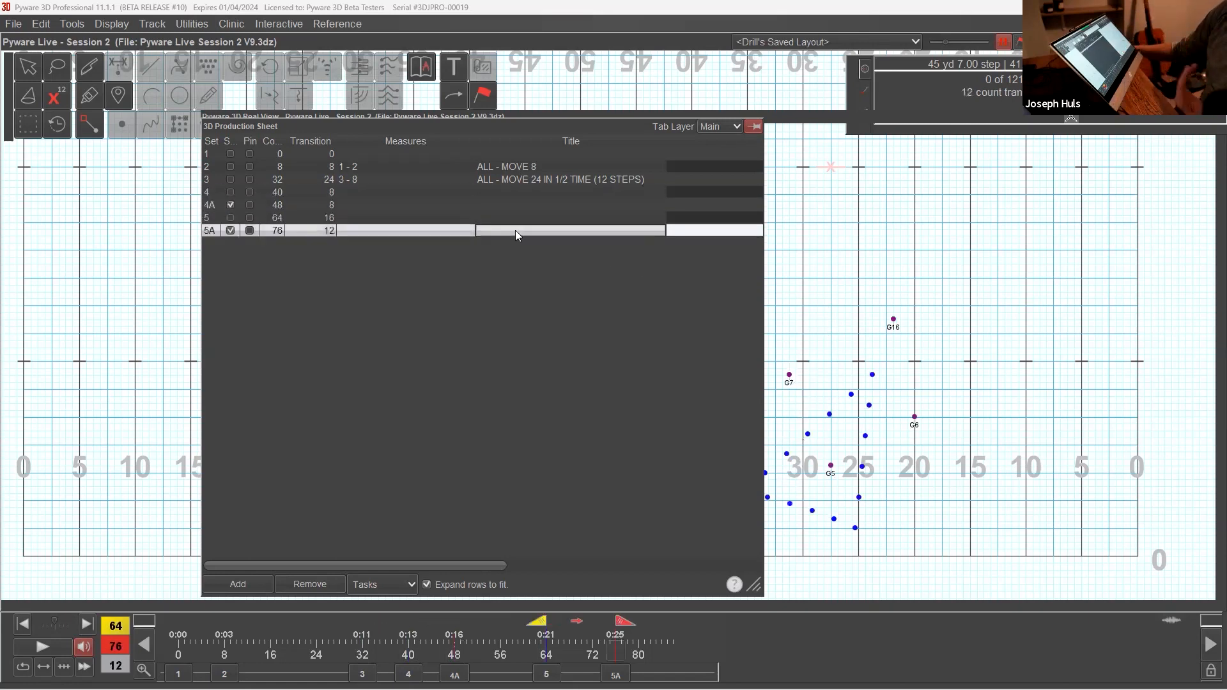
{"action": "left_click", "coordinate": [751, 128]}
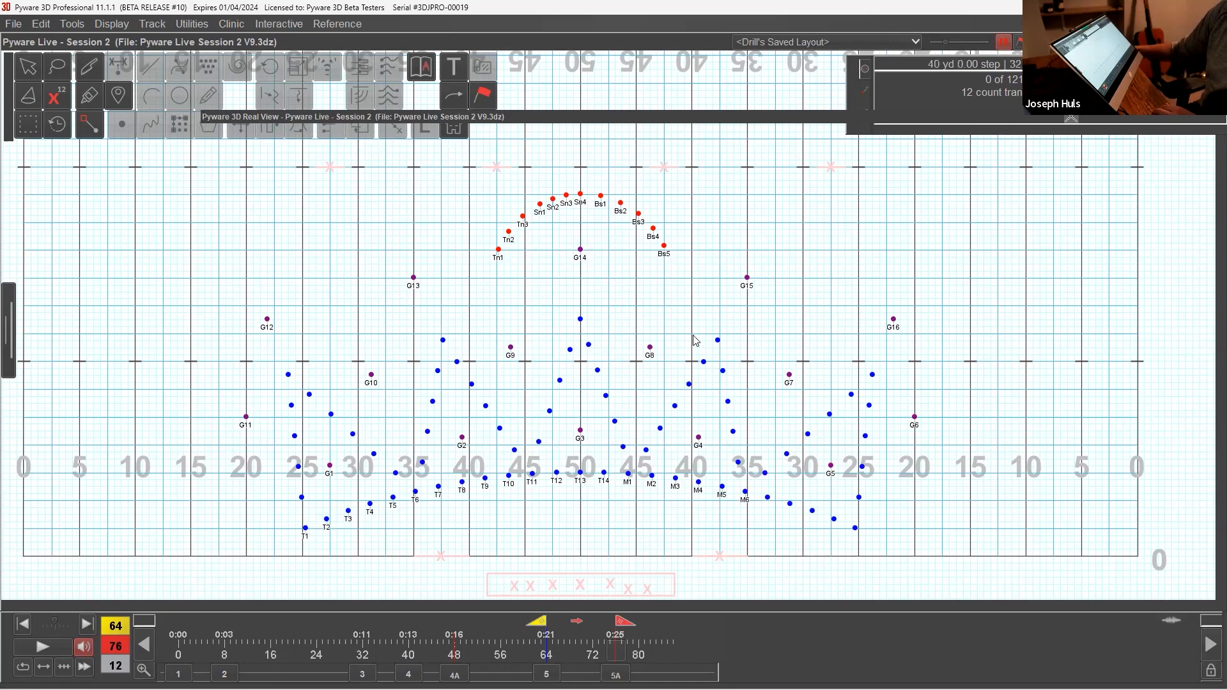
{"action": "left_click_drag", "start_coordinate": [671, 118], "coordinate": [631, 163]}
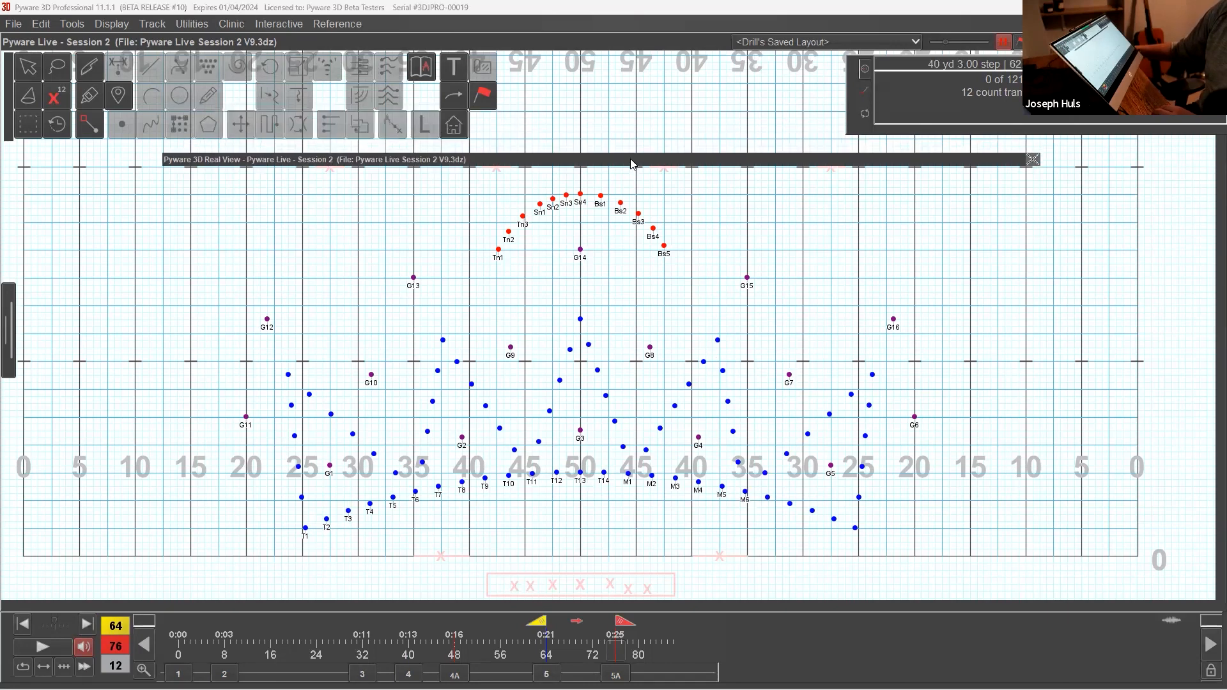